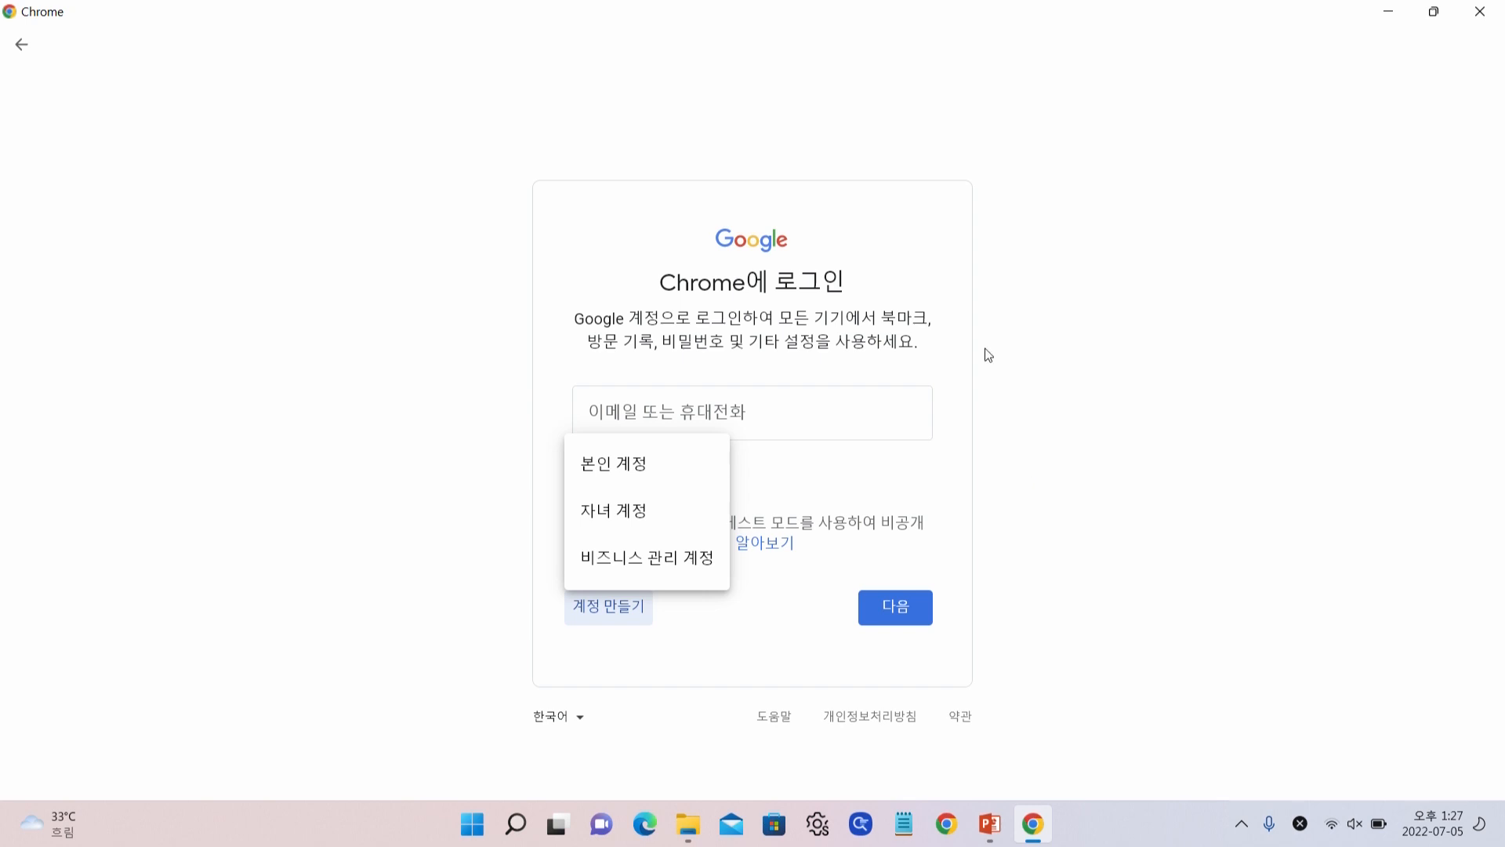
Sign in with the IR FINE Google account e-mail and password, then switch to its existing Chrome profile
left_click(793, 410)
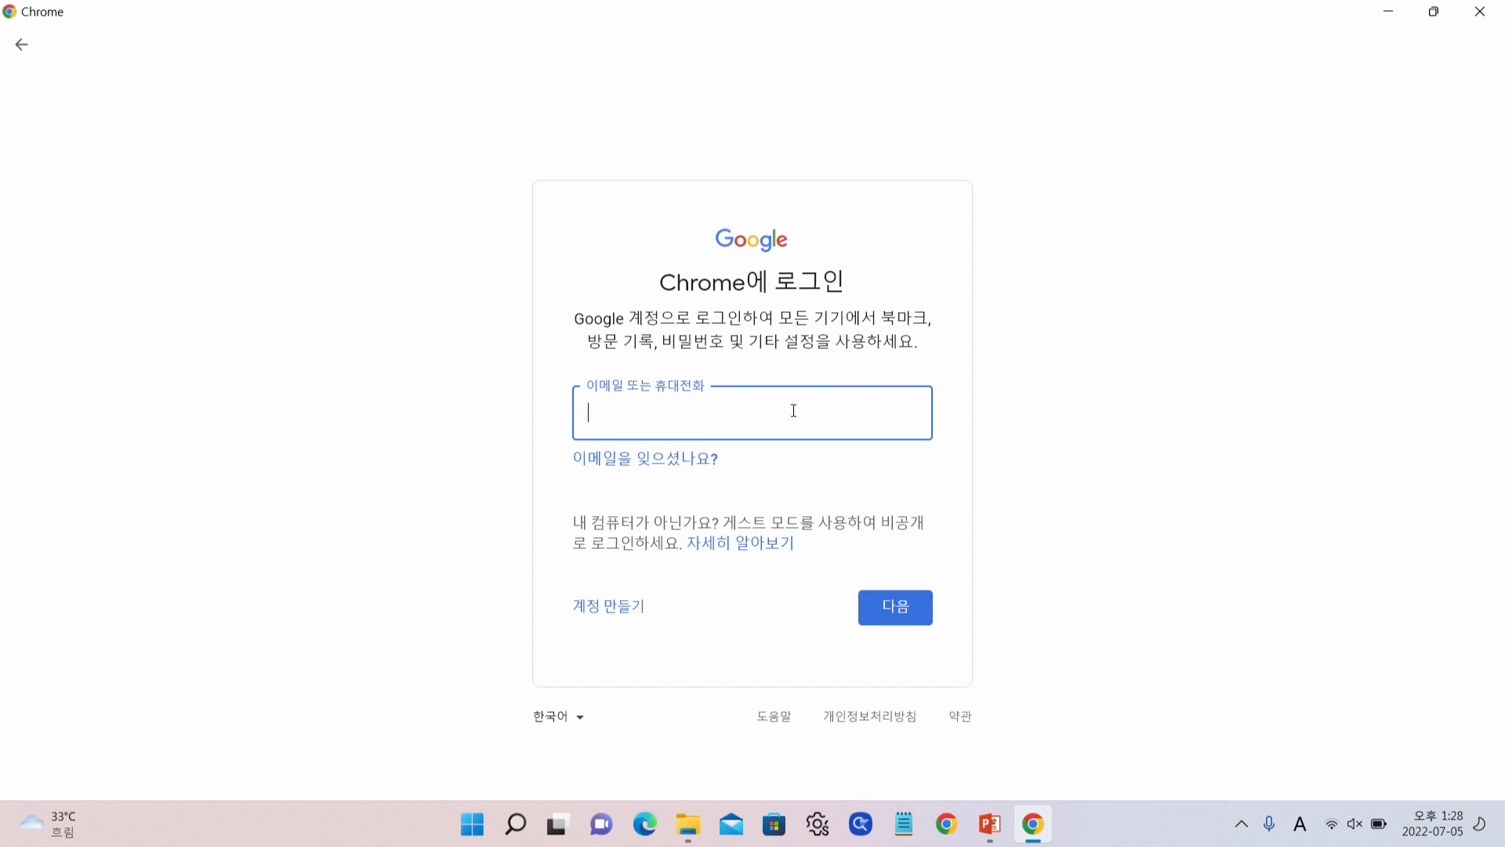
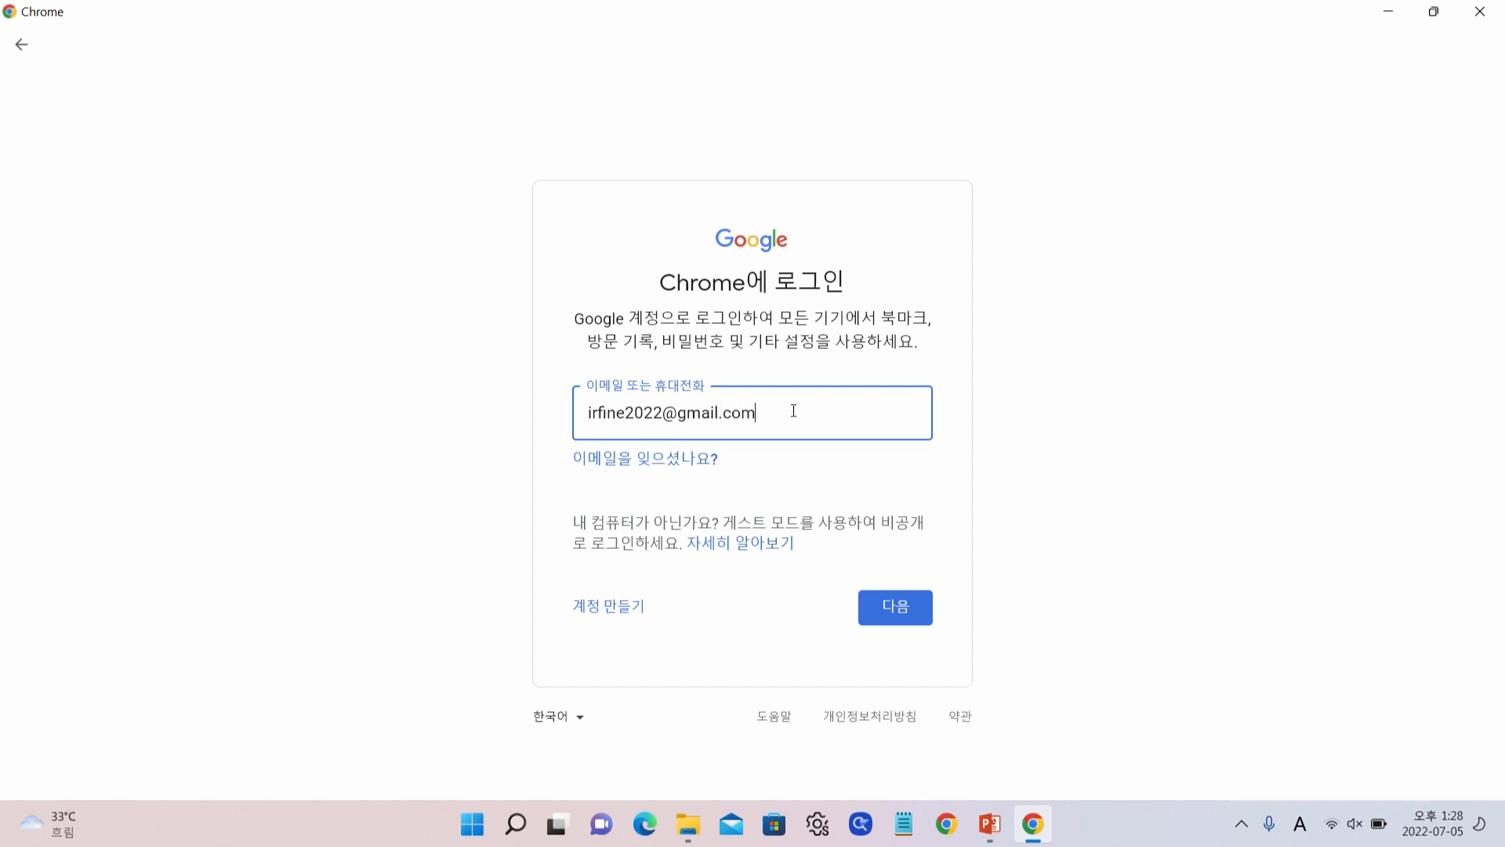
key("Return")
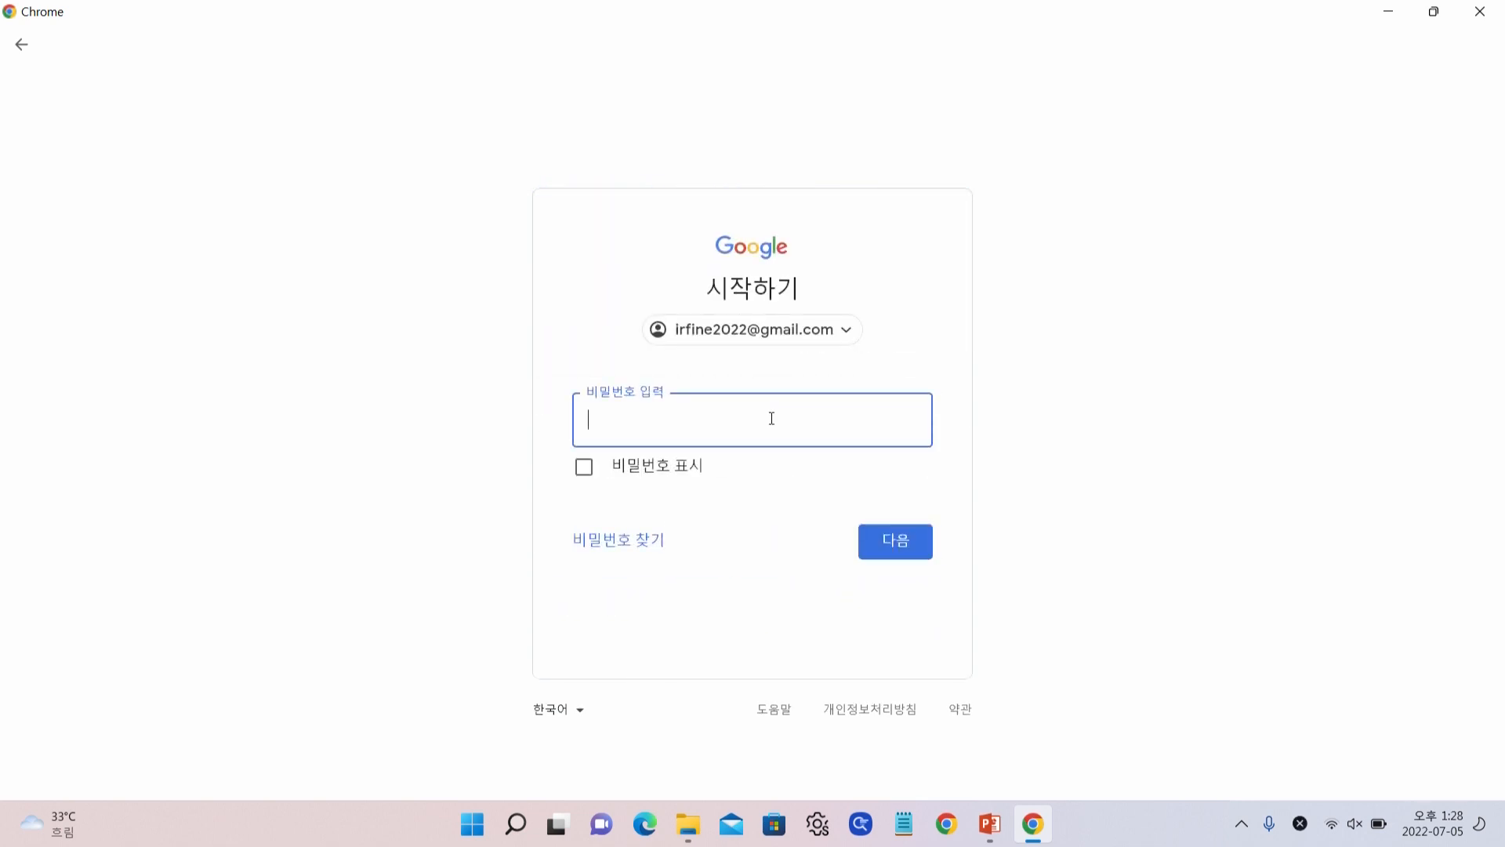
type("•••••")
key("Return")
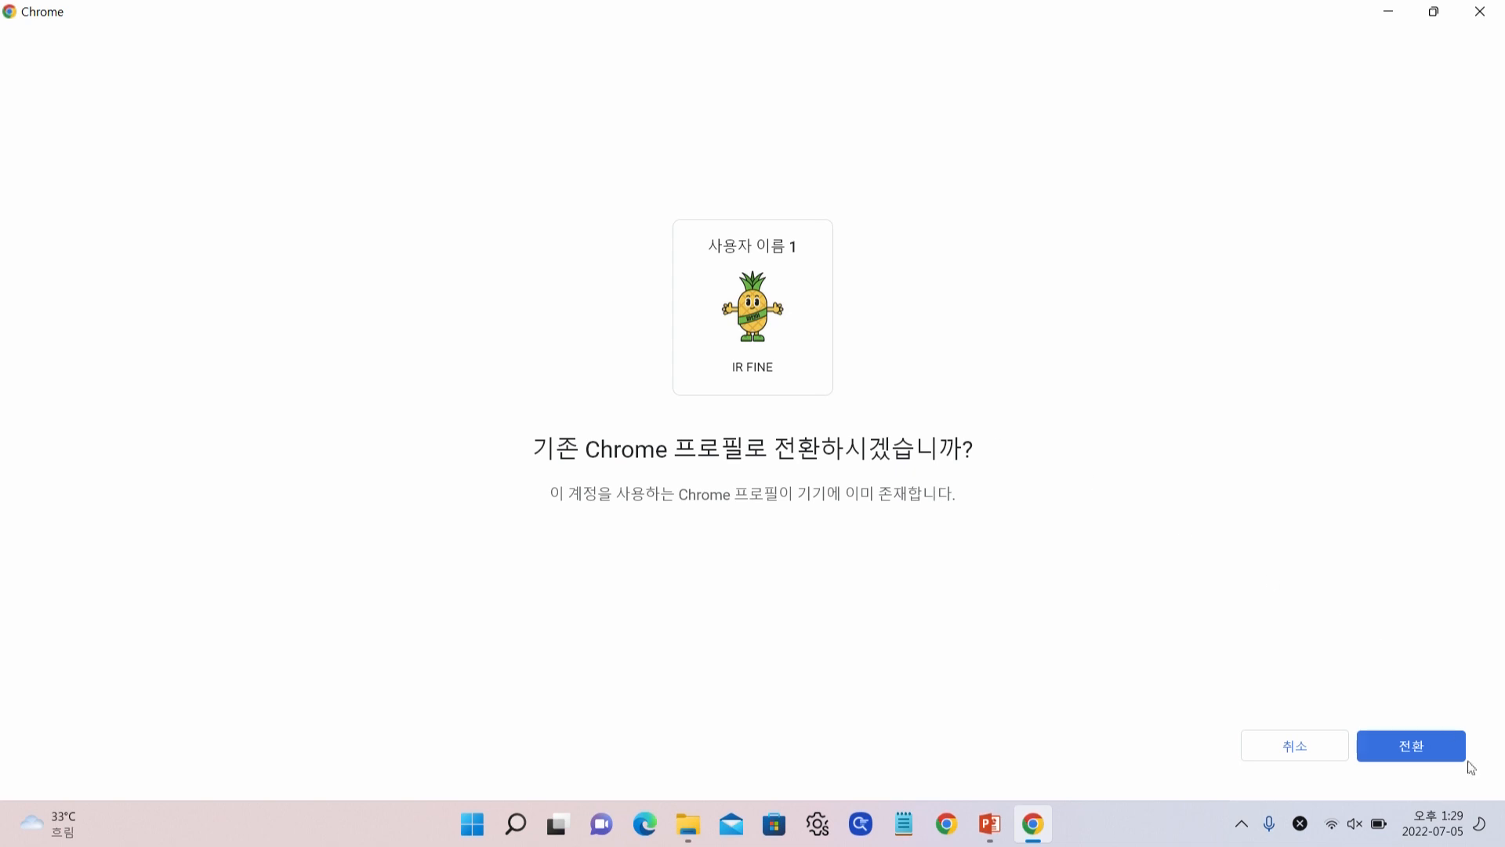
left_click(1423, 756)
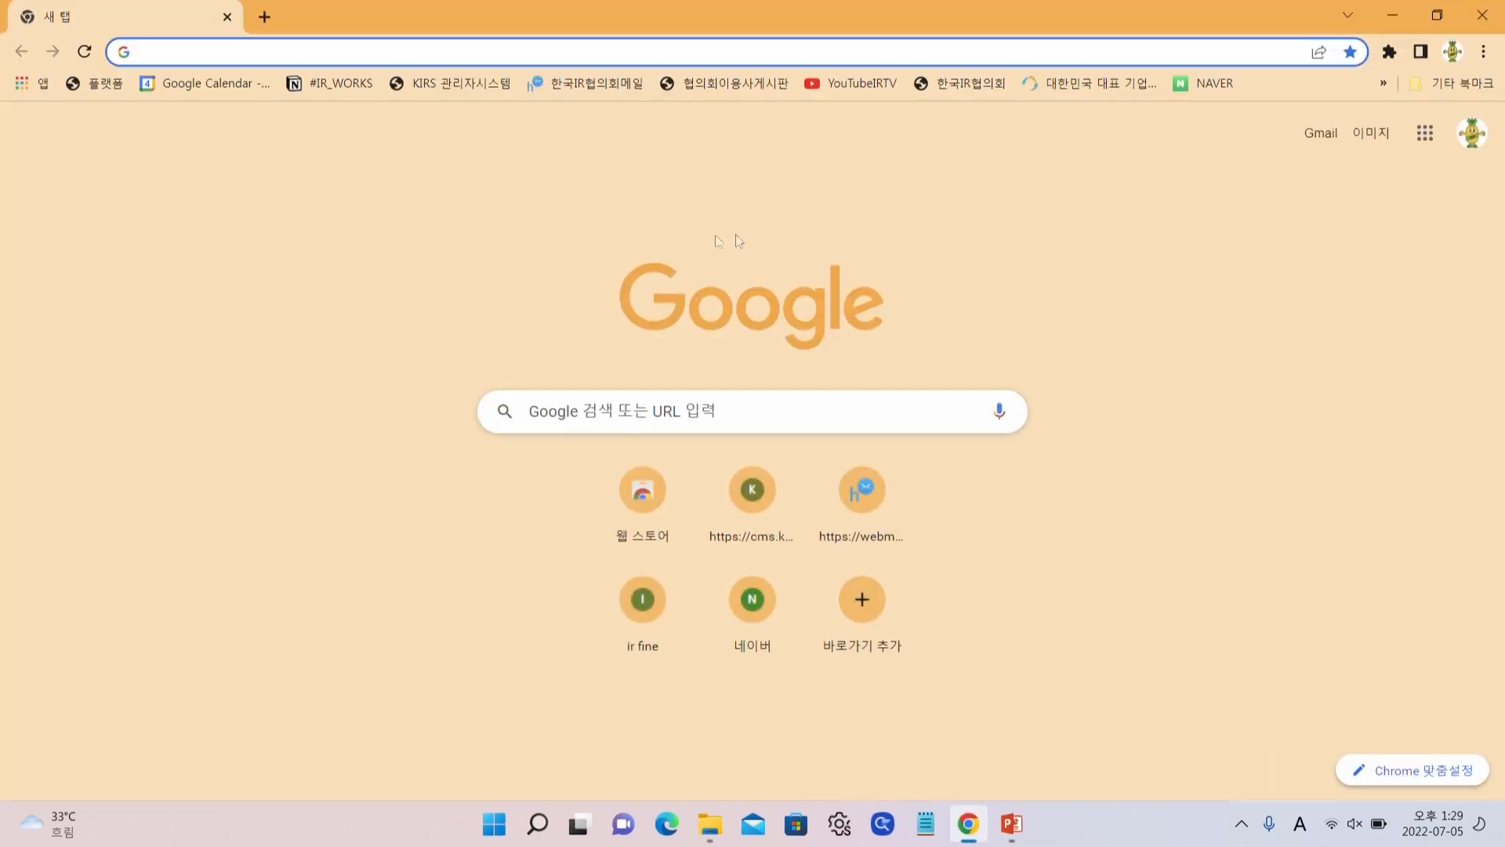
Open the IR FINE account's Google Account management page and look through its Security settings
left_click(1472, 133)
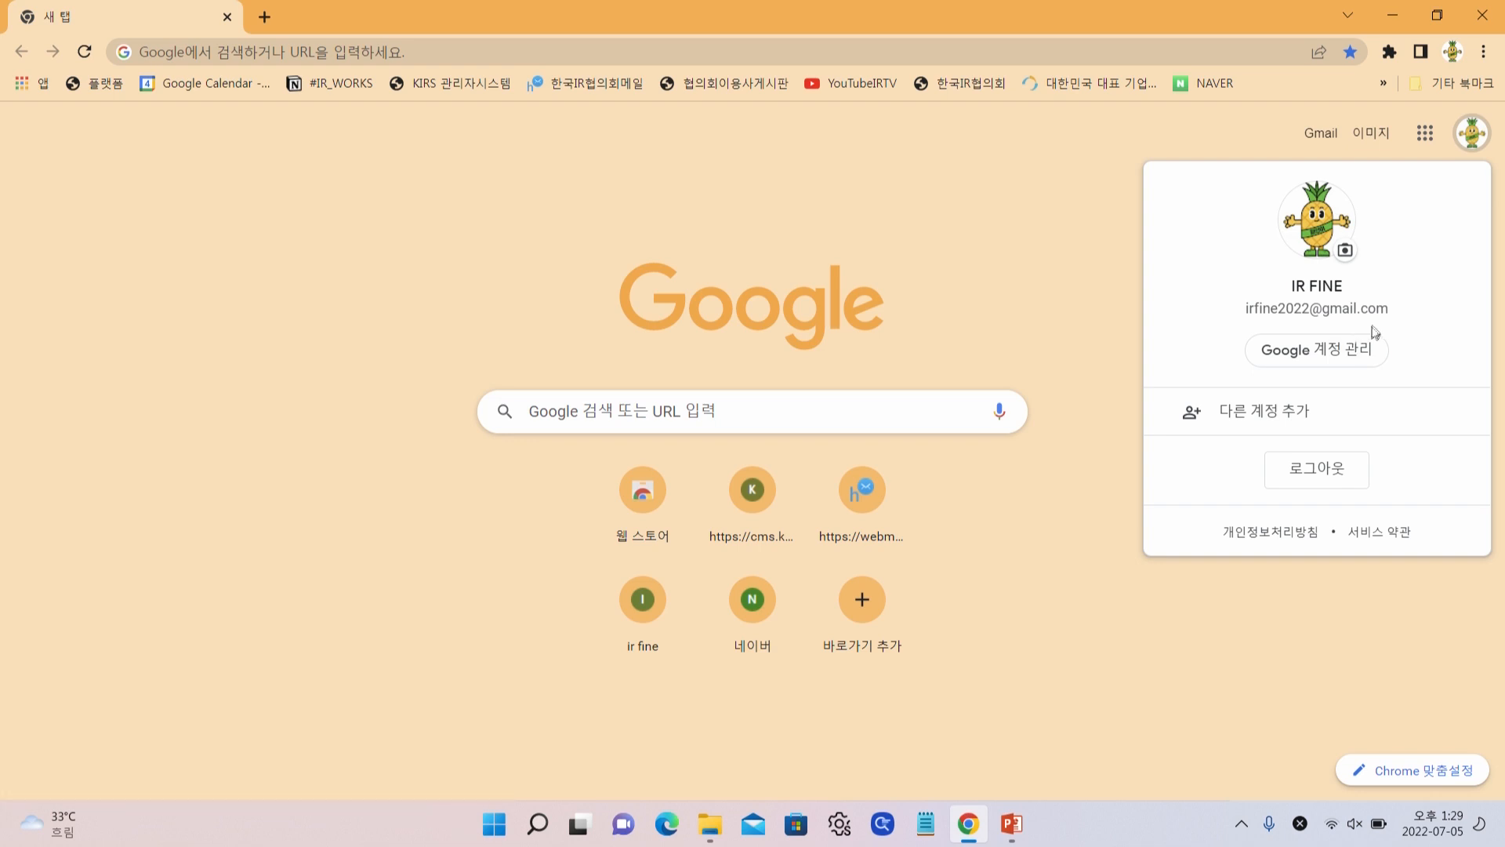
left_click(1355, 363)
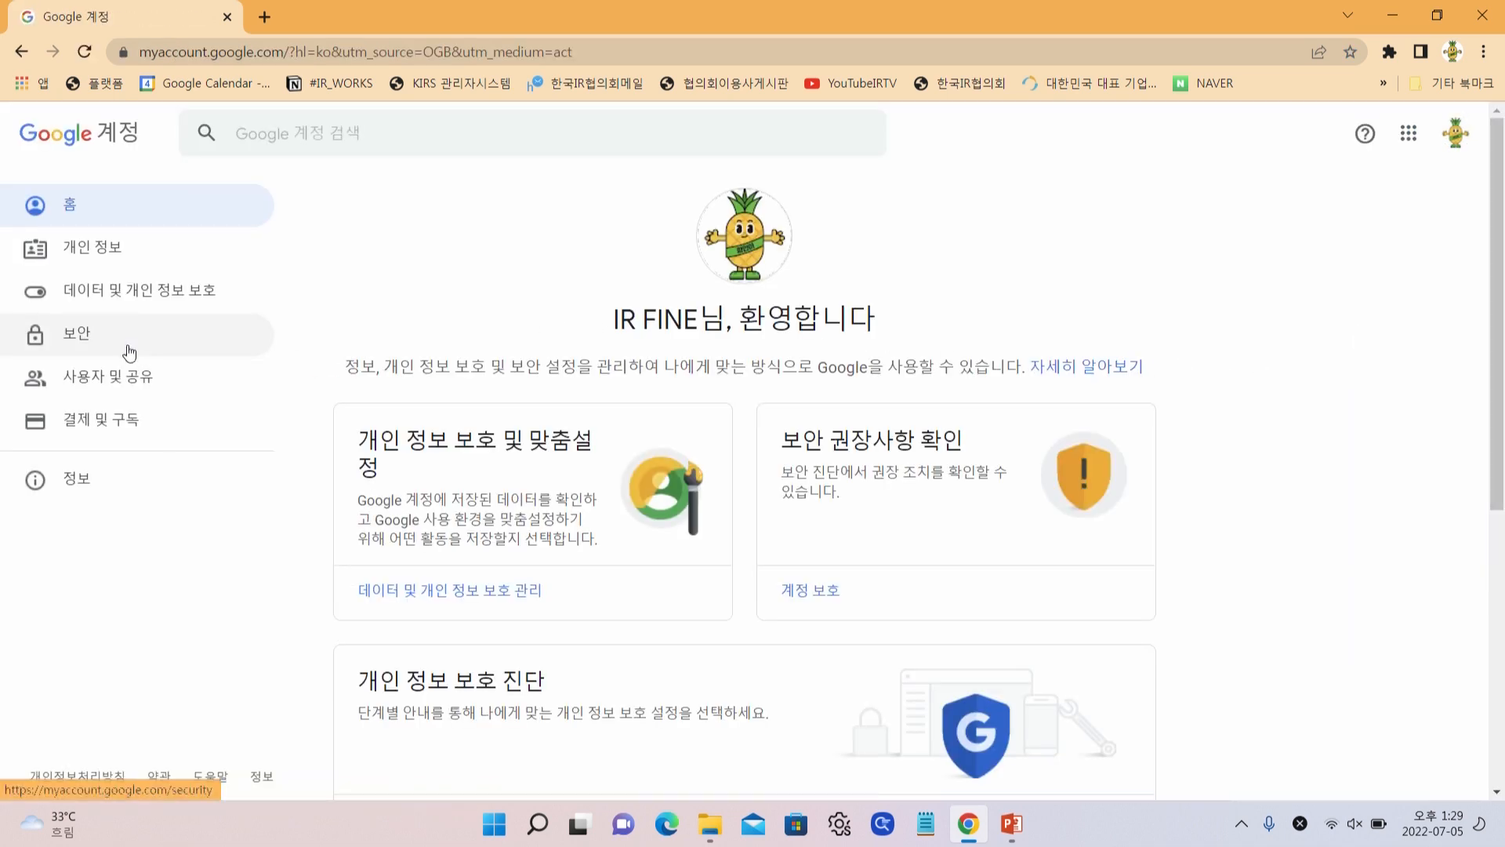
left_click(125, 345)
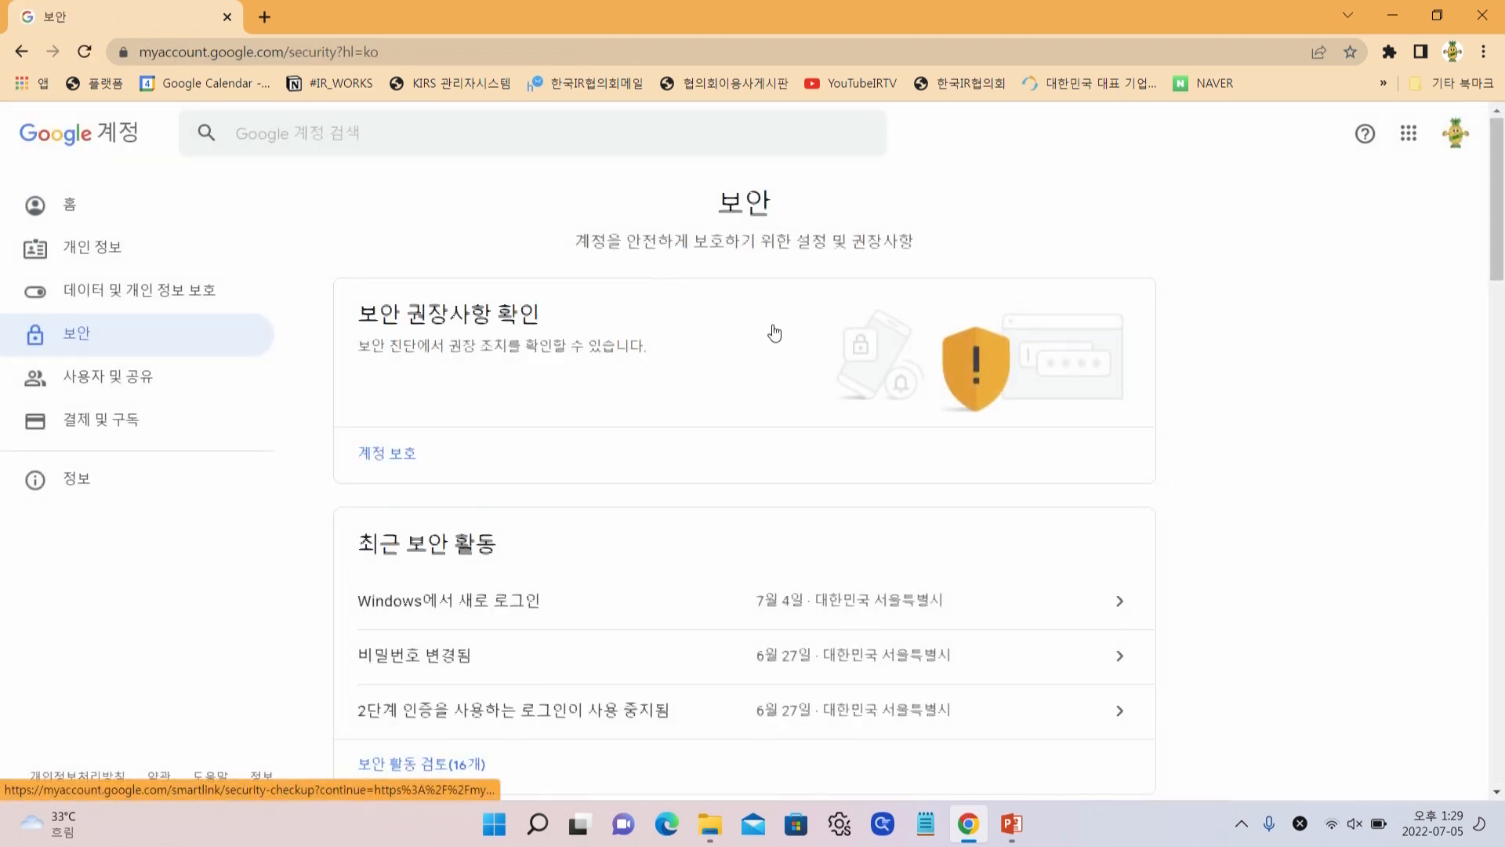
scroll(764, 333, "down", 9)
scroll(754, 335, "up", 1)
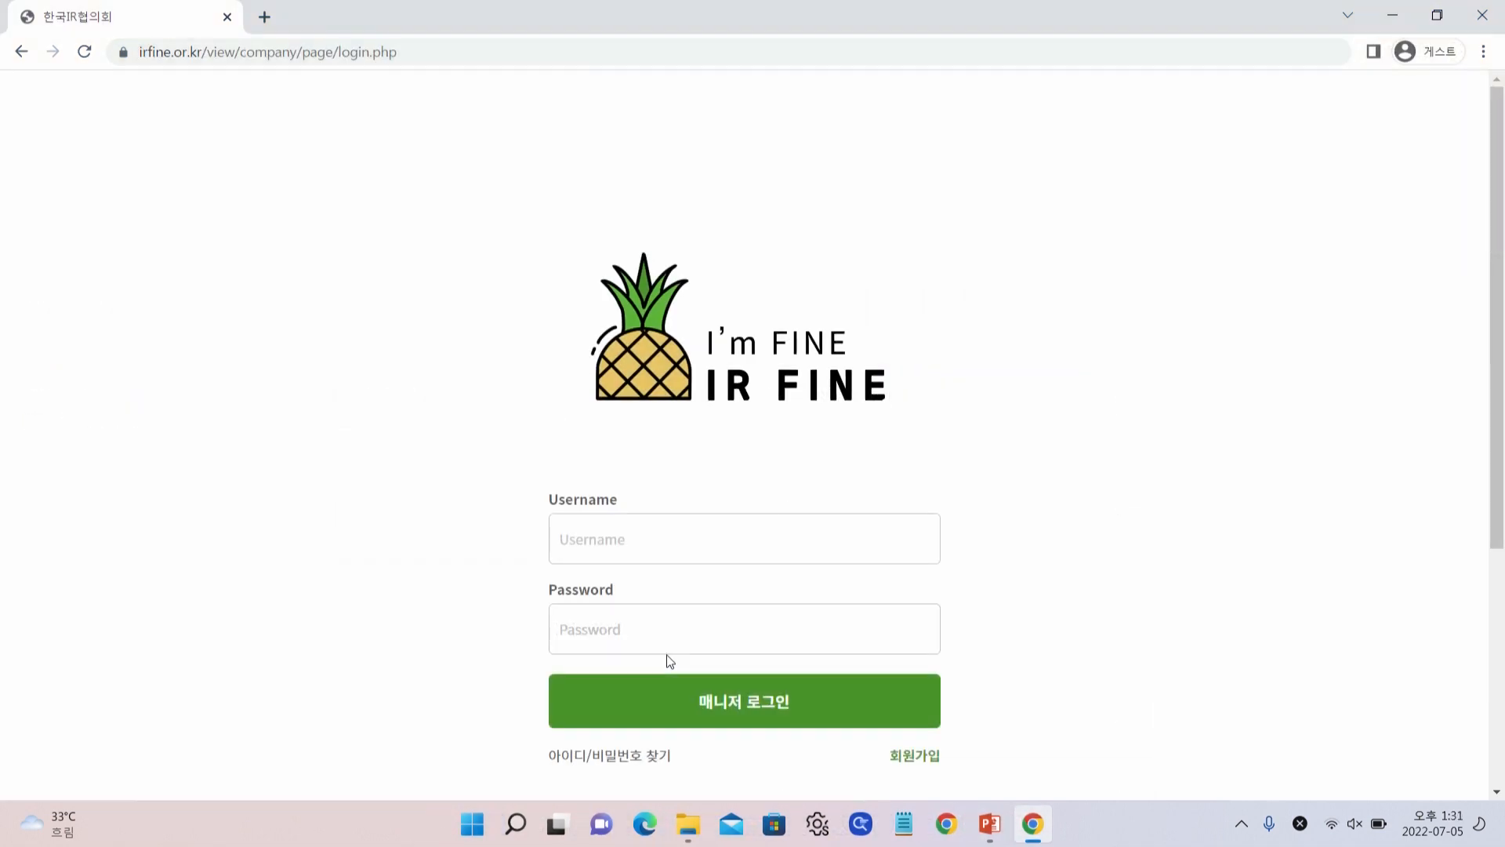
Log in to IR FINE with the member username and password
left_click(695, 551)
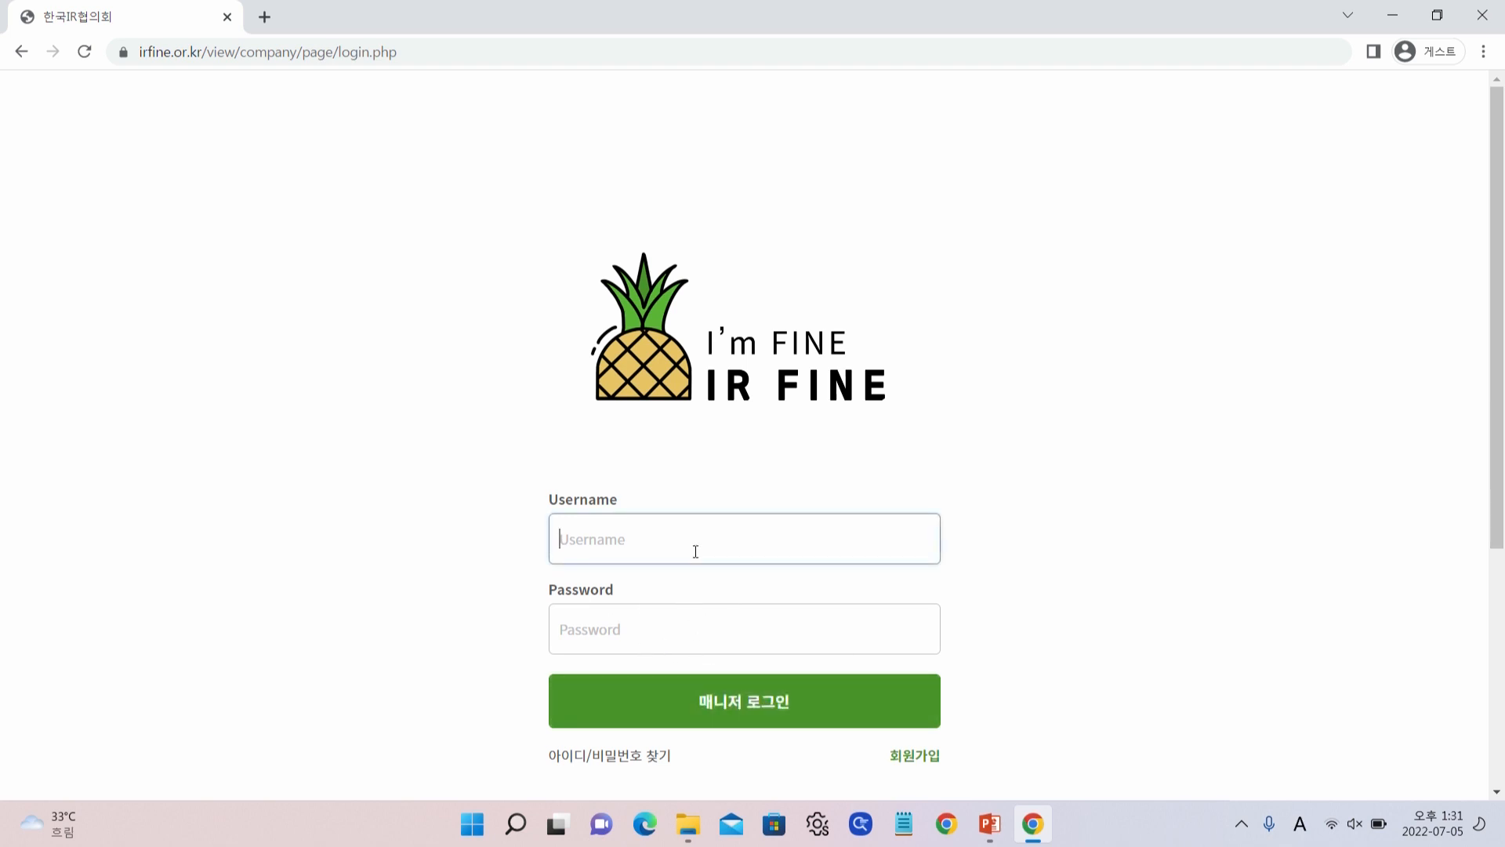
type("test22")
key("BackSpace")
key("Tab")
type("123456")
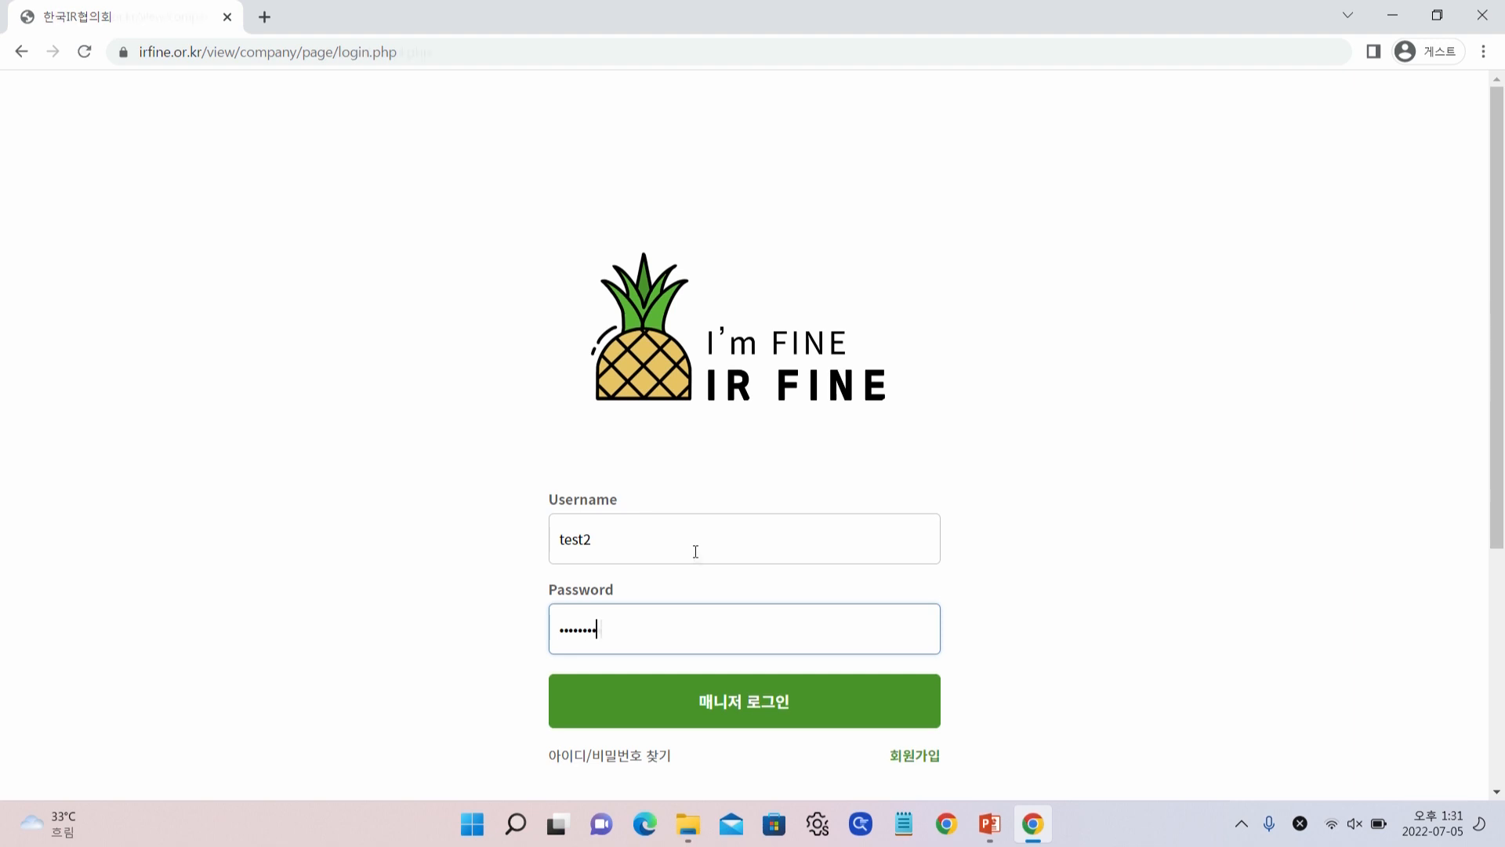
key("Return")
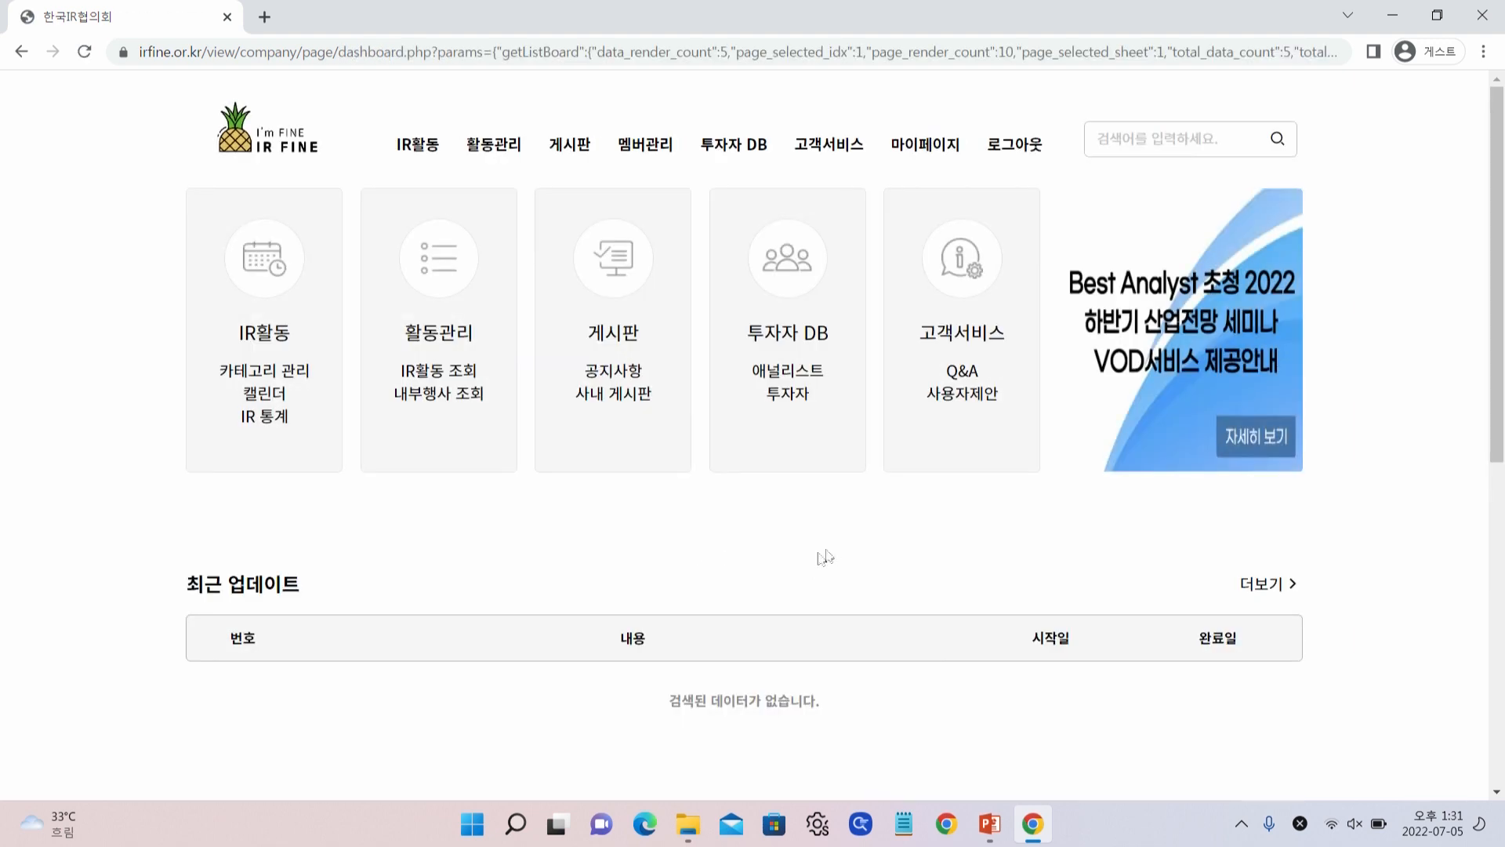
Re-confirm the password on My Page and open account linking info at the Google Calendar ID field
left_click(921, 149)
left_click(483, 350)
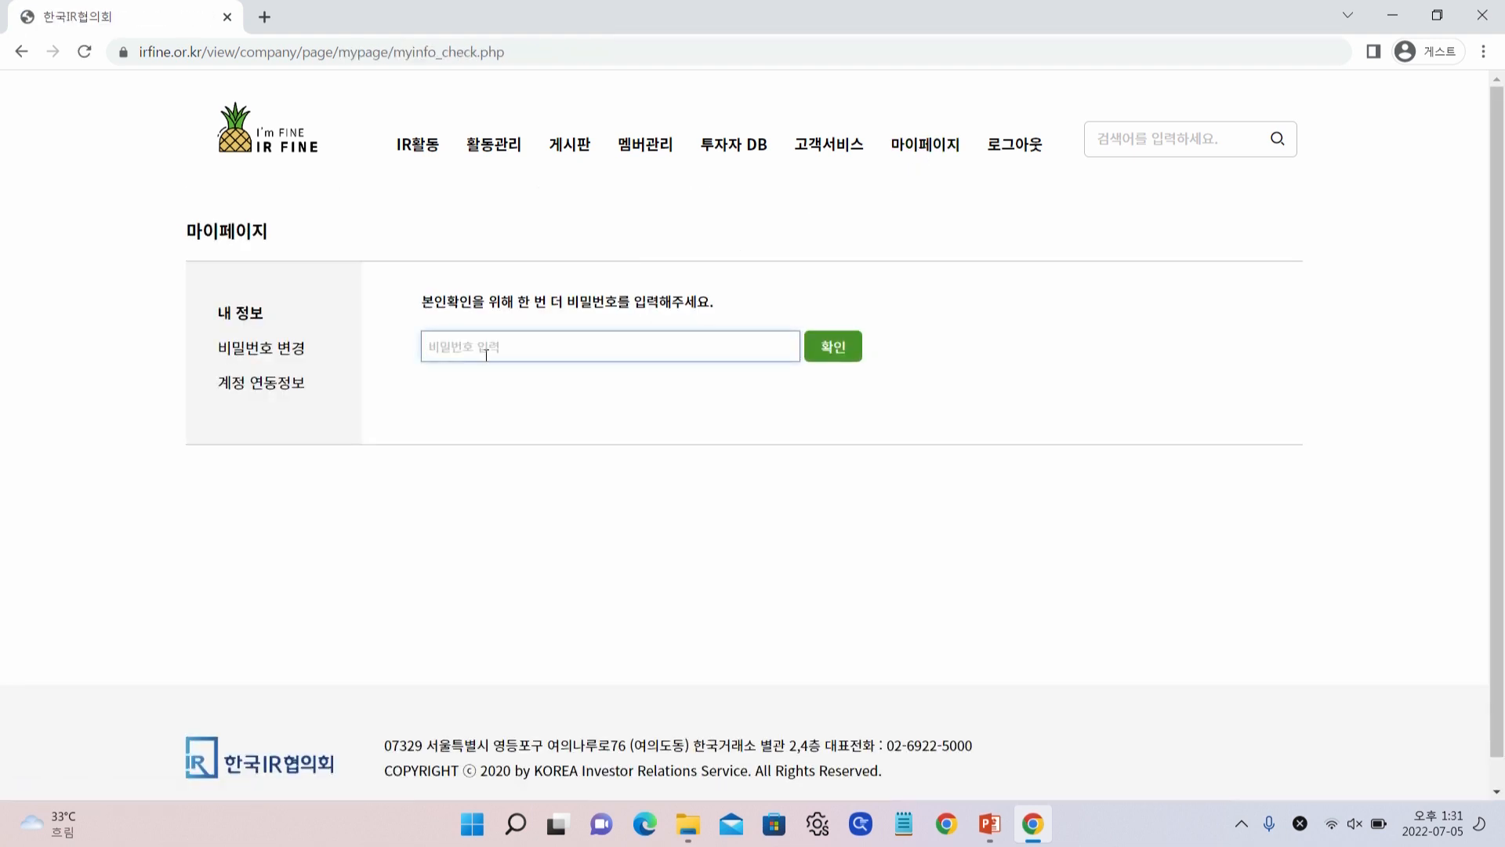
type("*")
key("Return")
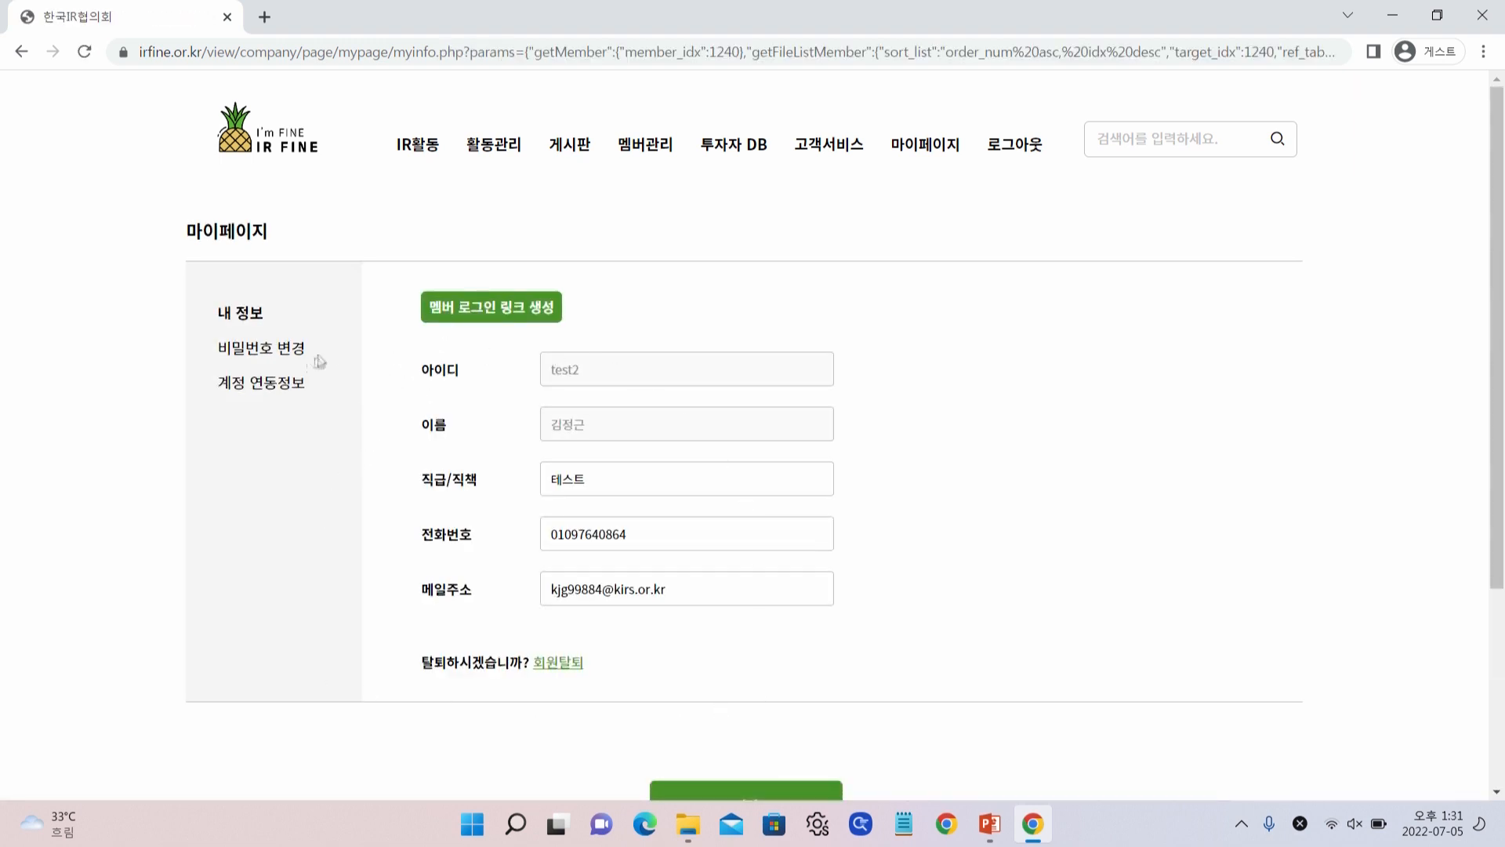
left_click(270, 389)
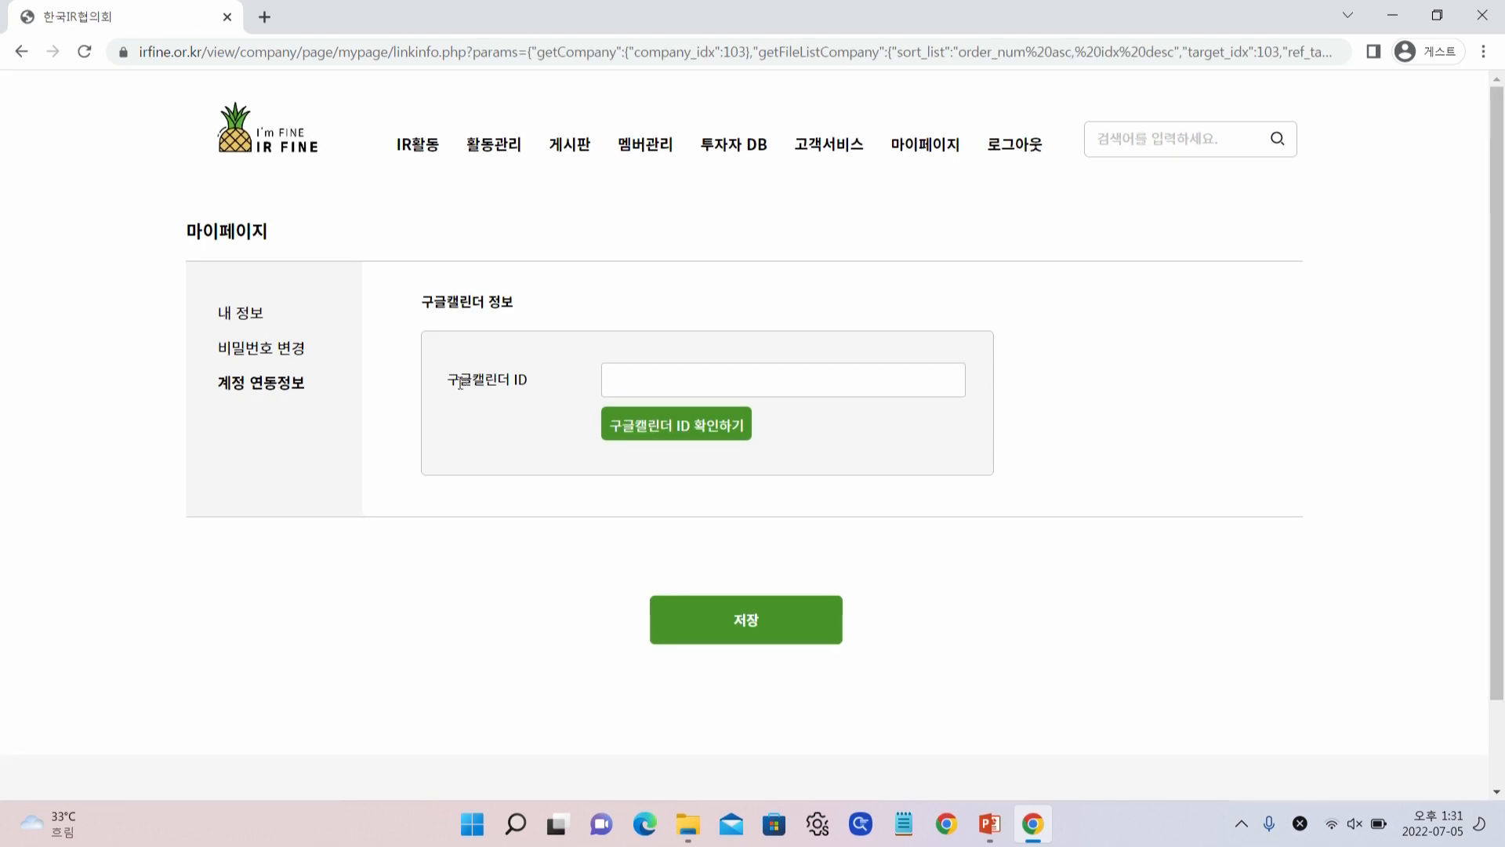
left_click(628, 384)
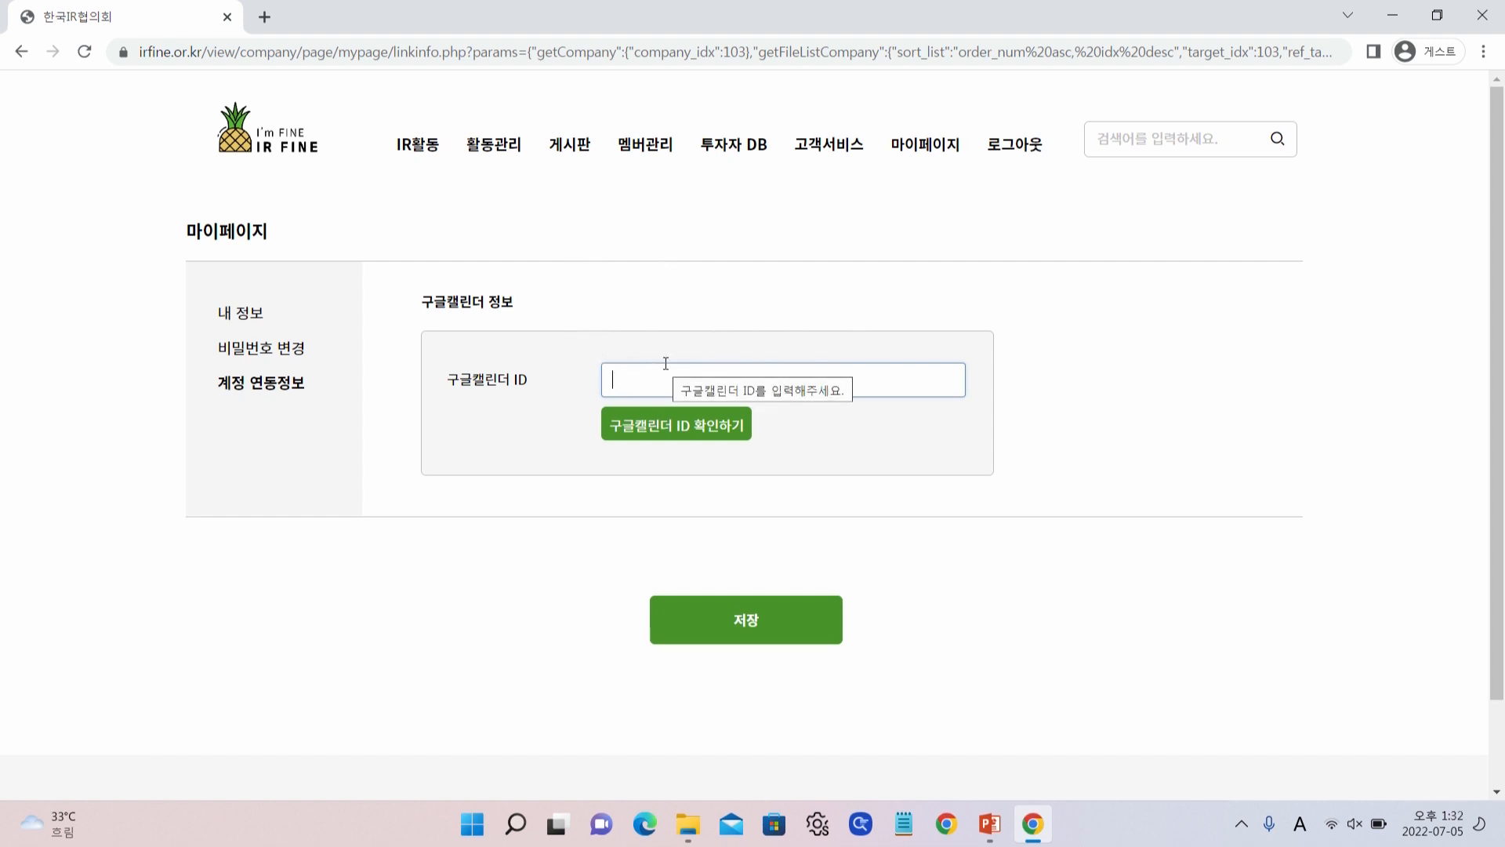
mouse_move(407, 143)
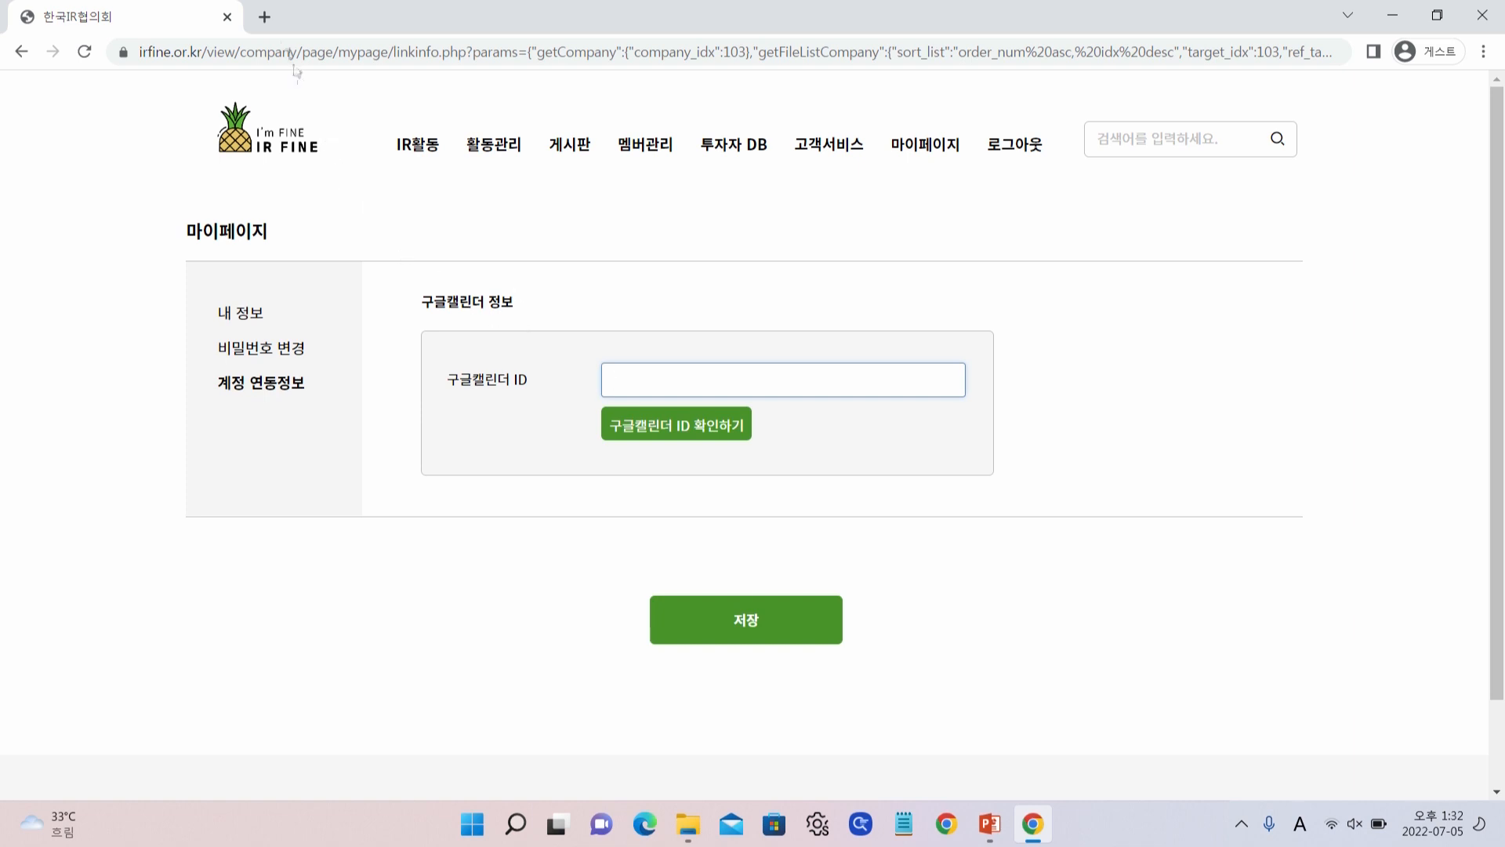
Launch Google Calendar in a new tab from the Google apps grid
left_click(265, 16)
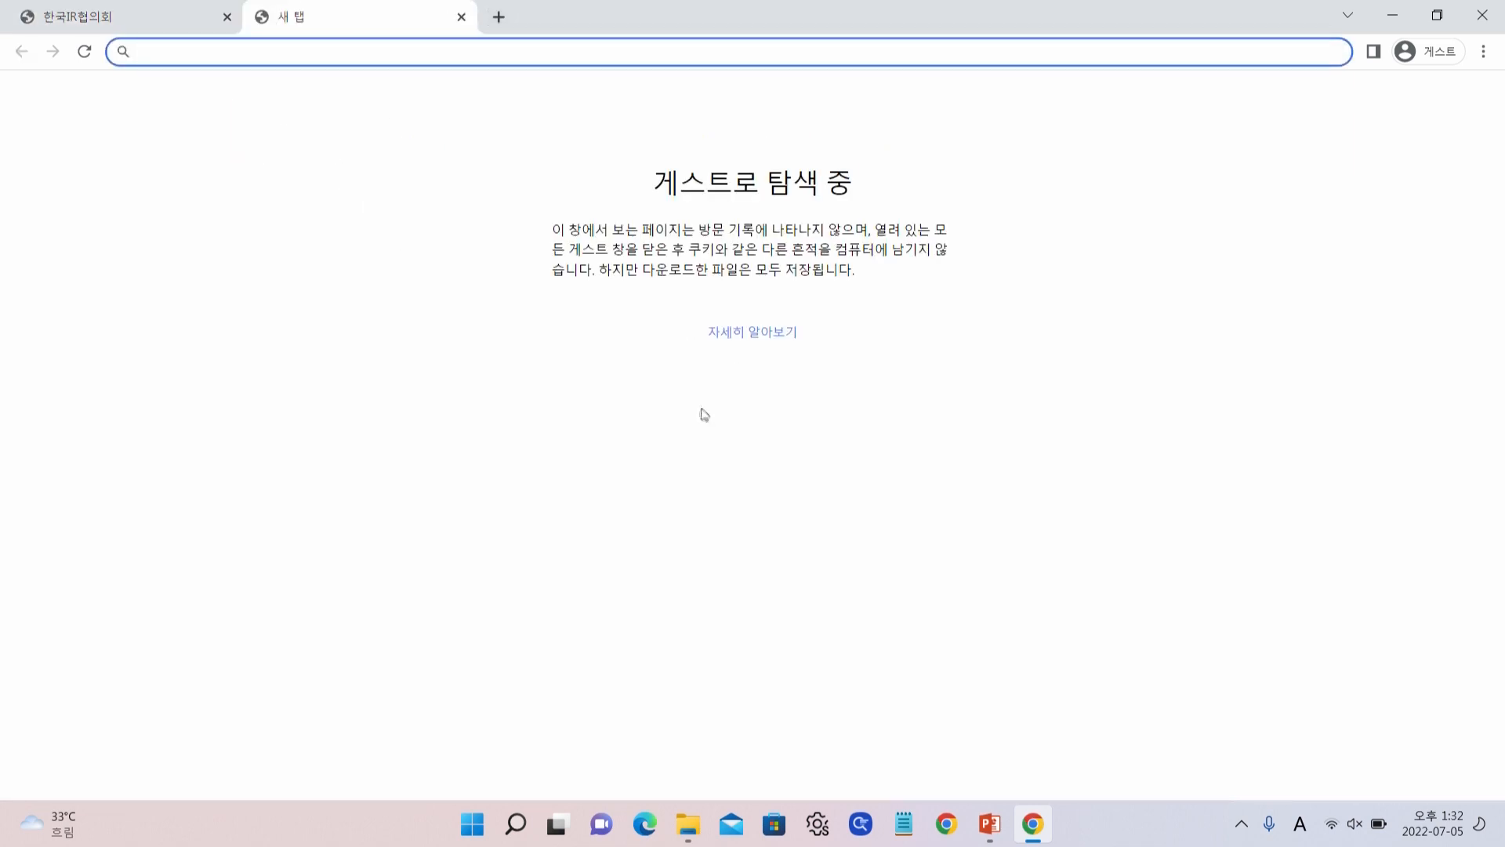
left_click(1460, 53)
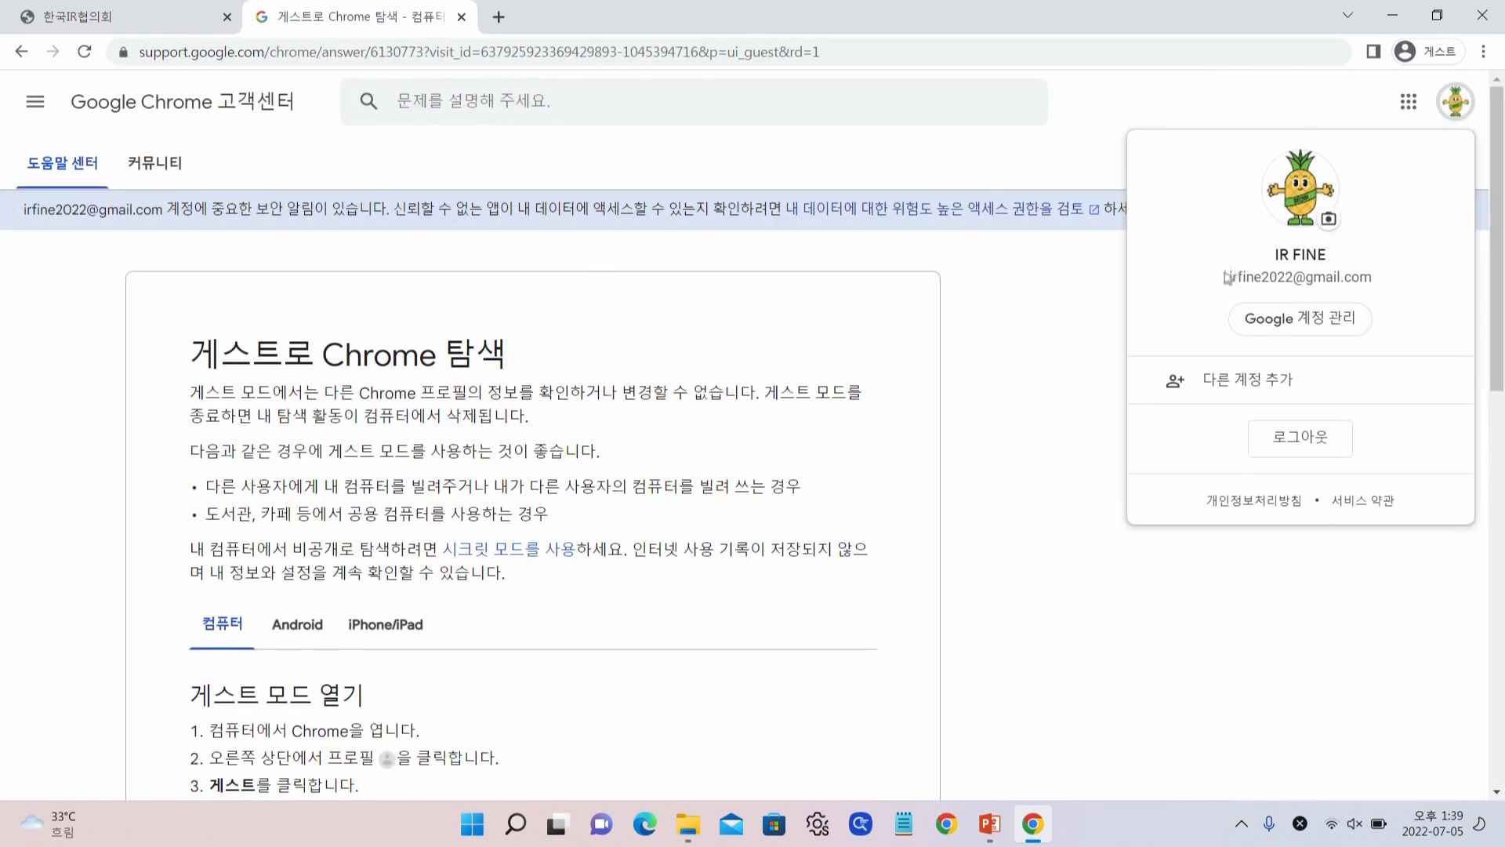
left_click(1117, 329)
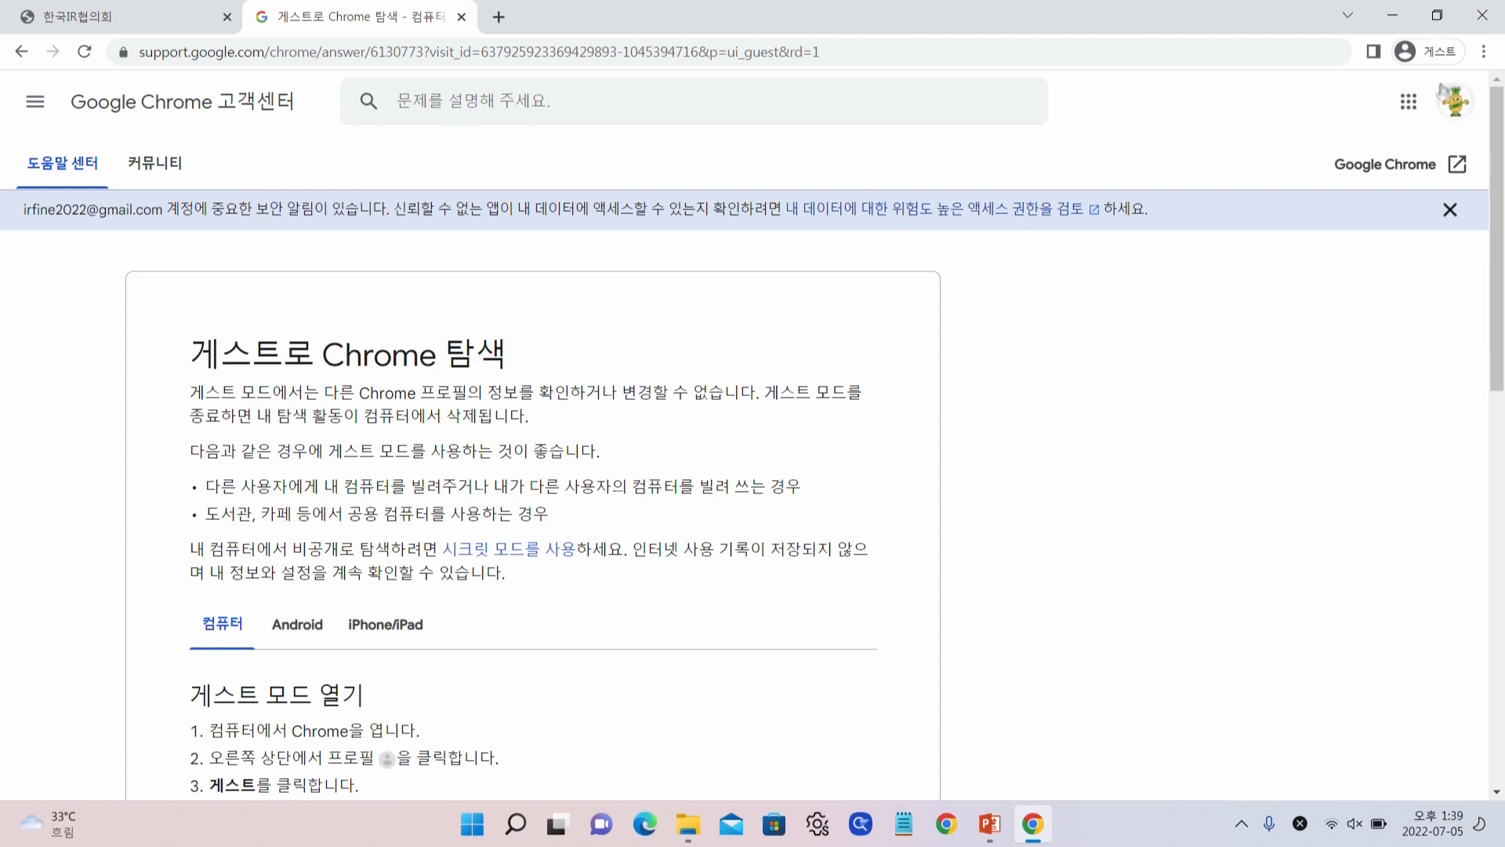
left_click(1409, 102)
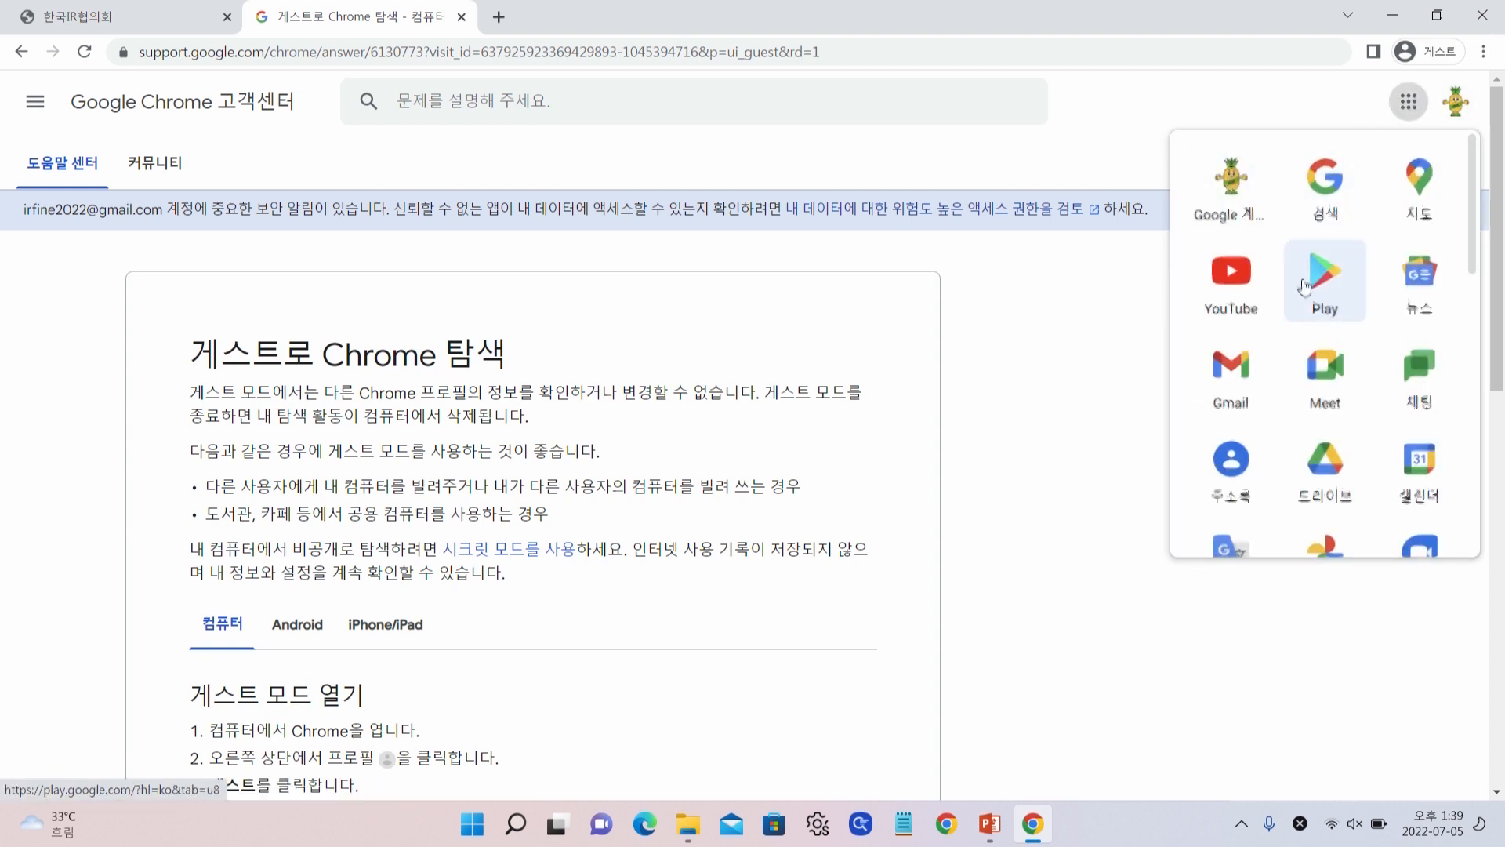
scroll(1303, 287, "down", 2)
left_click(1419, 267)
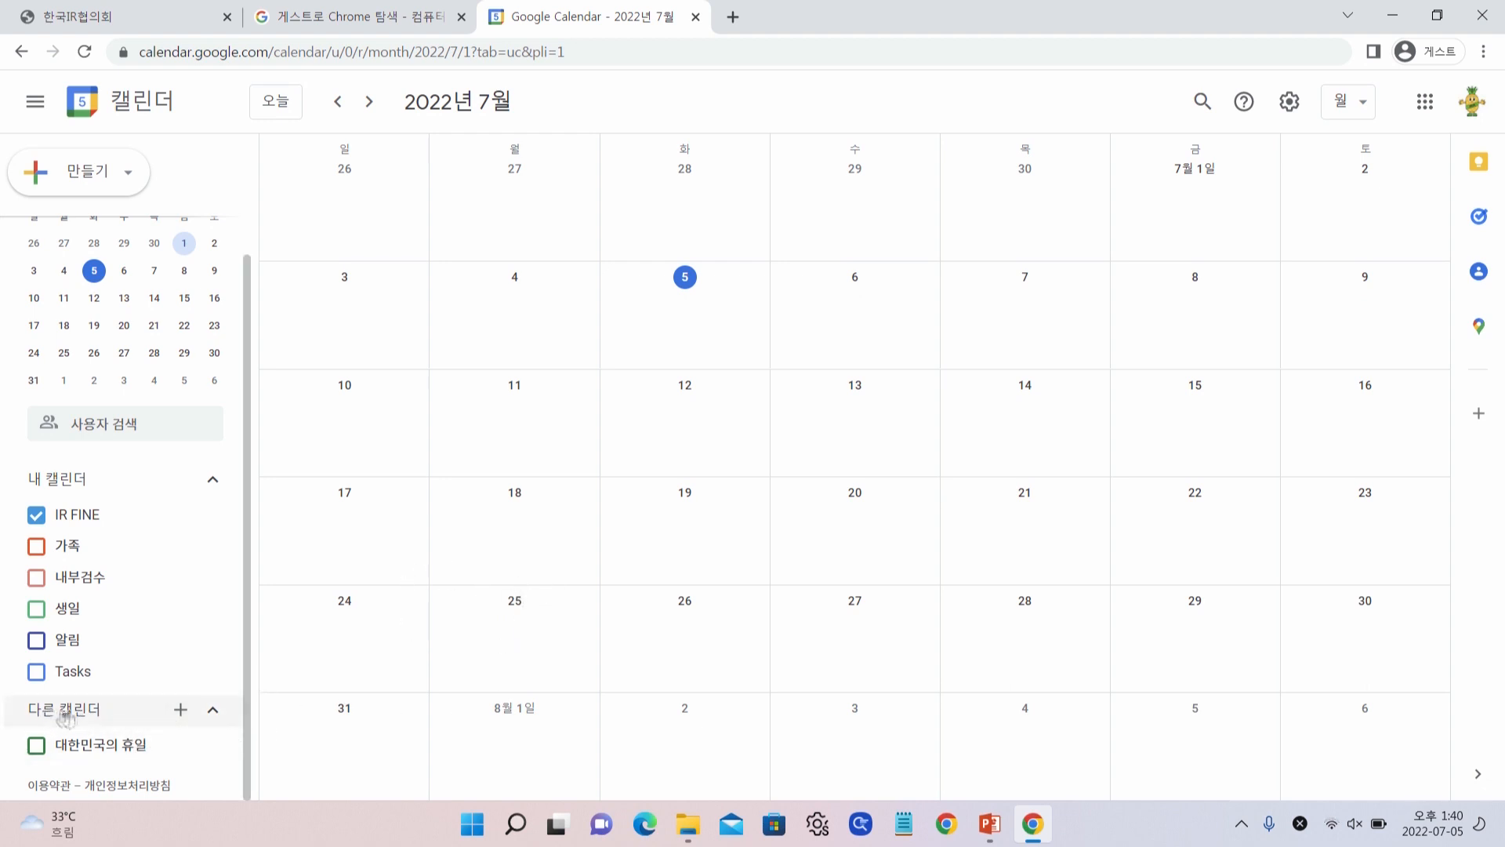
Create a new Google calendar named 'IR업무공유캘린더'
left_click(181, 711)
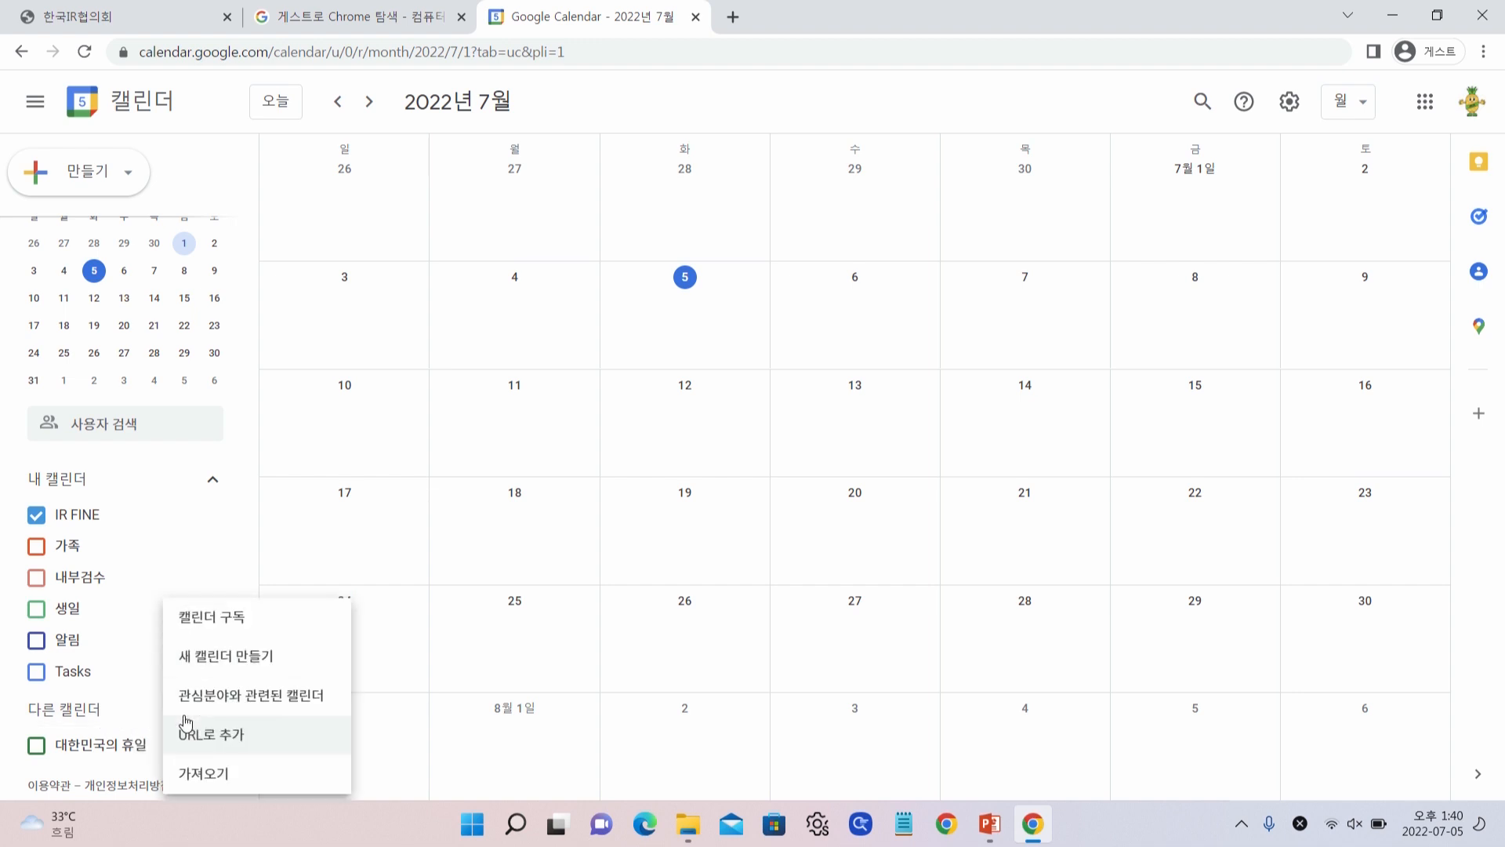
left_click(237, 664)
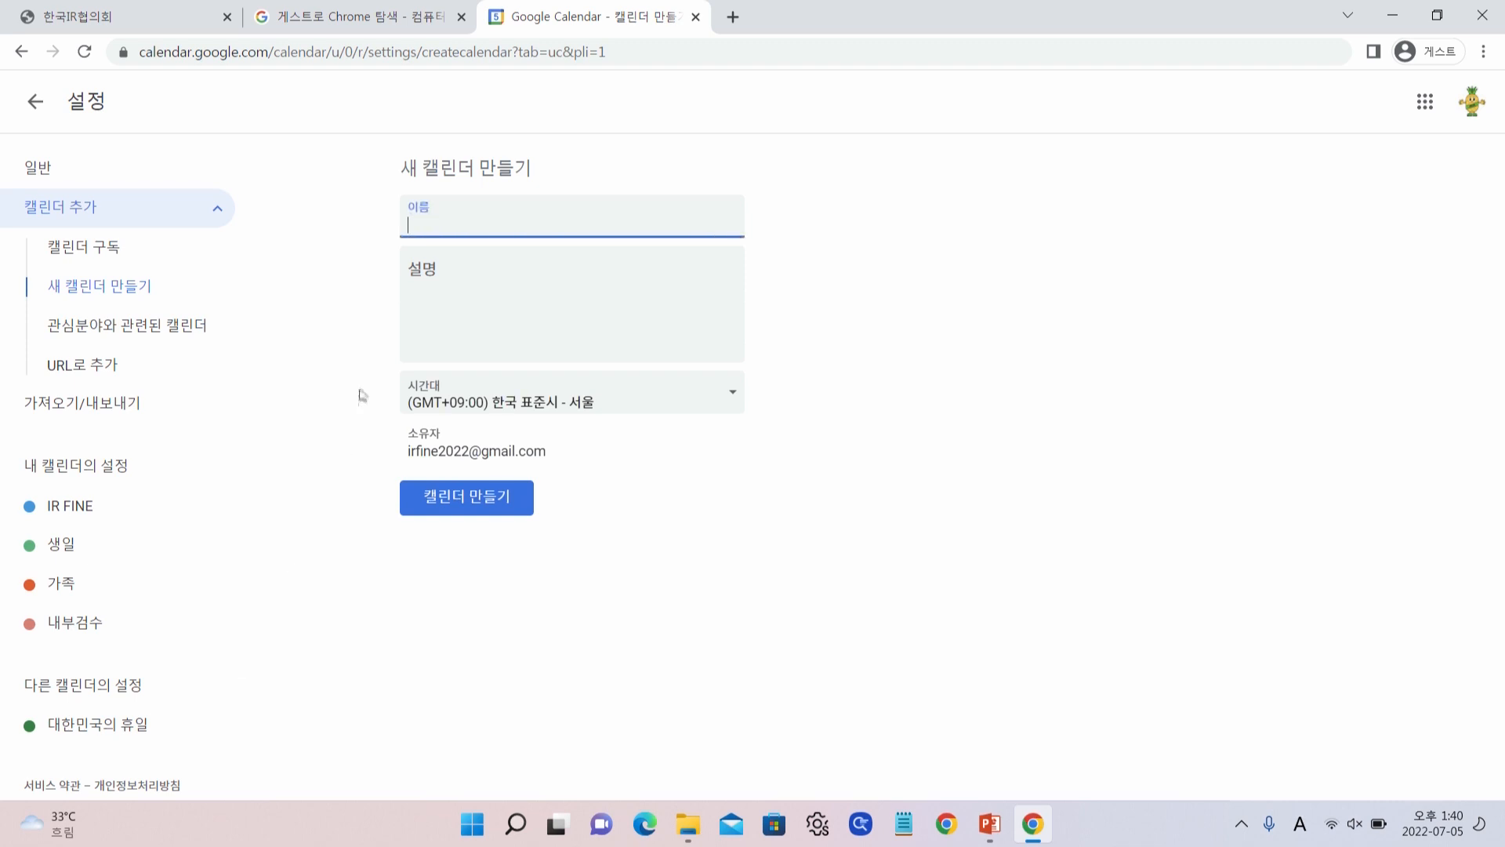
type("IR")
key("Hangul")
type("ㅇ")
type("업무공유캘린")
type("더")
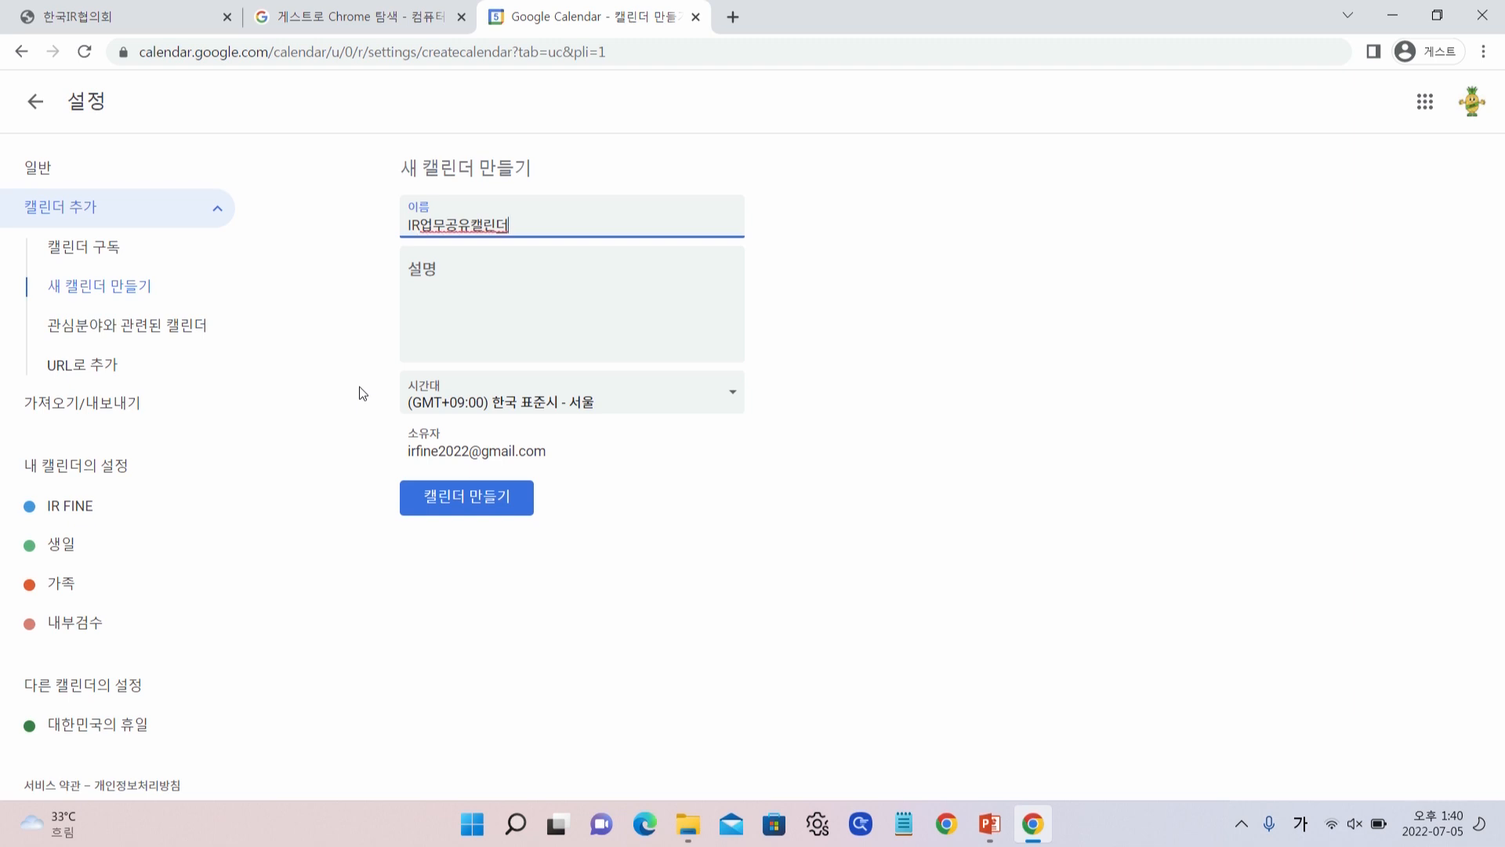
left_click(459, 506)
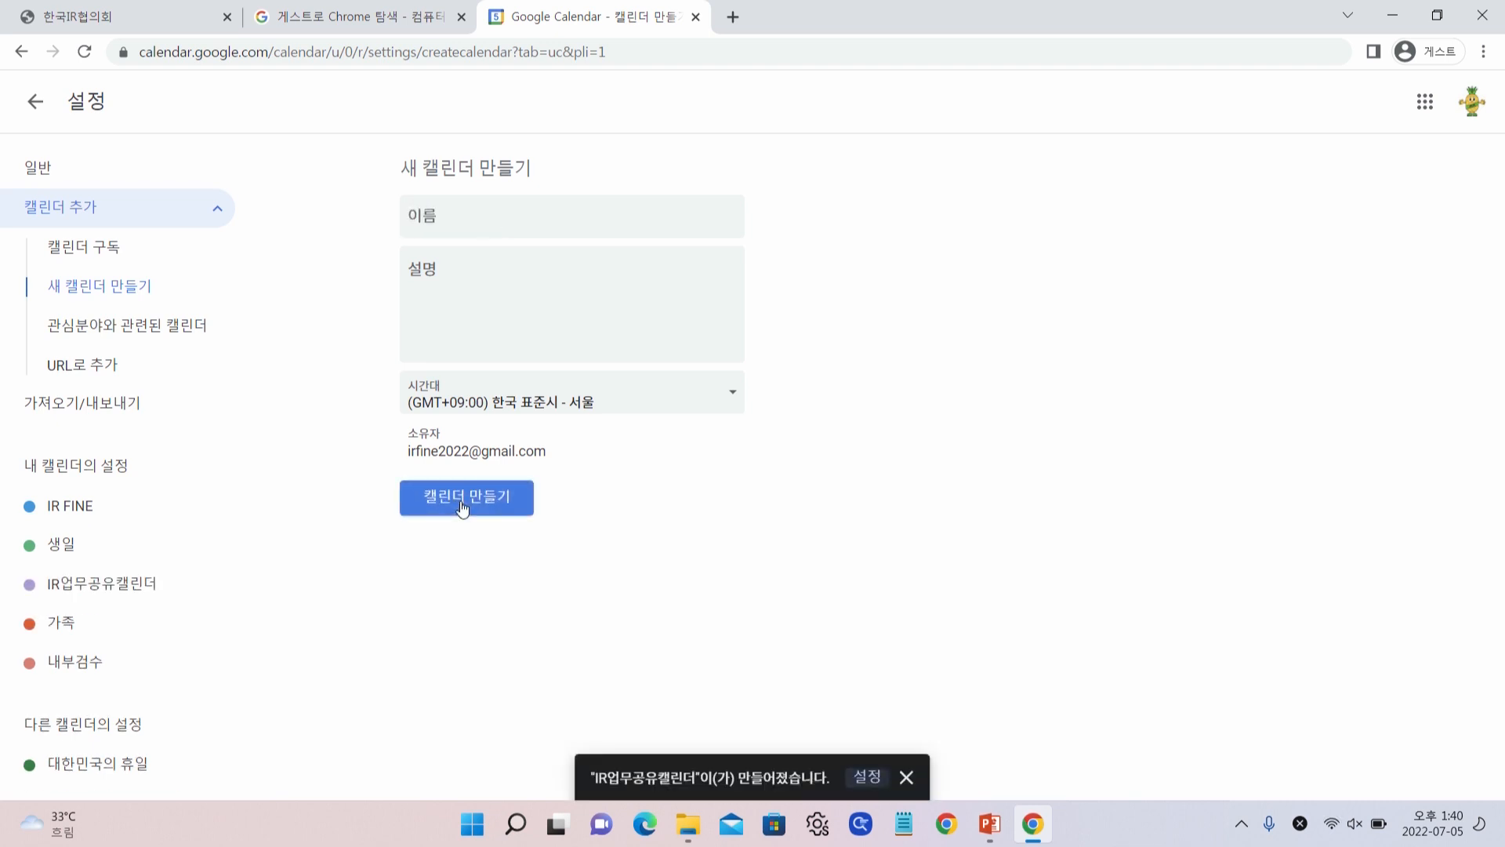
Make IR업무공유캘린더 publicly available and select its calendar ID under calendar integration for copying
left_click(92, 599)
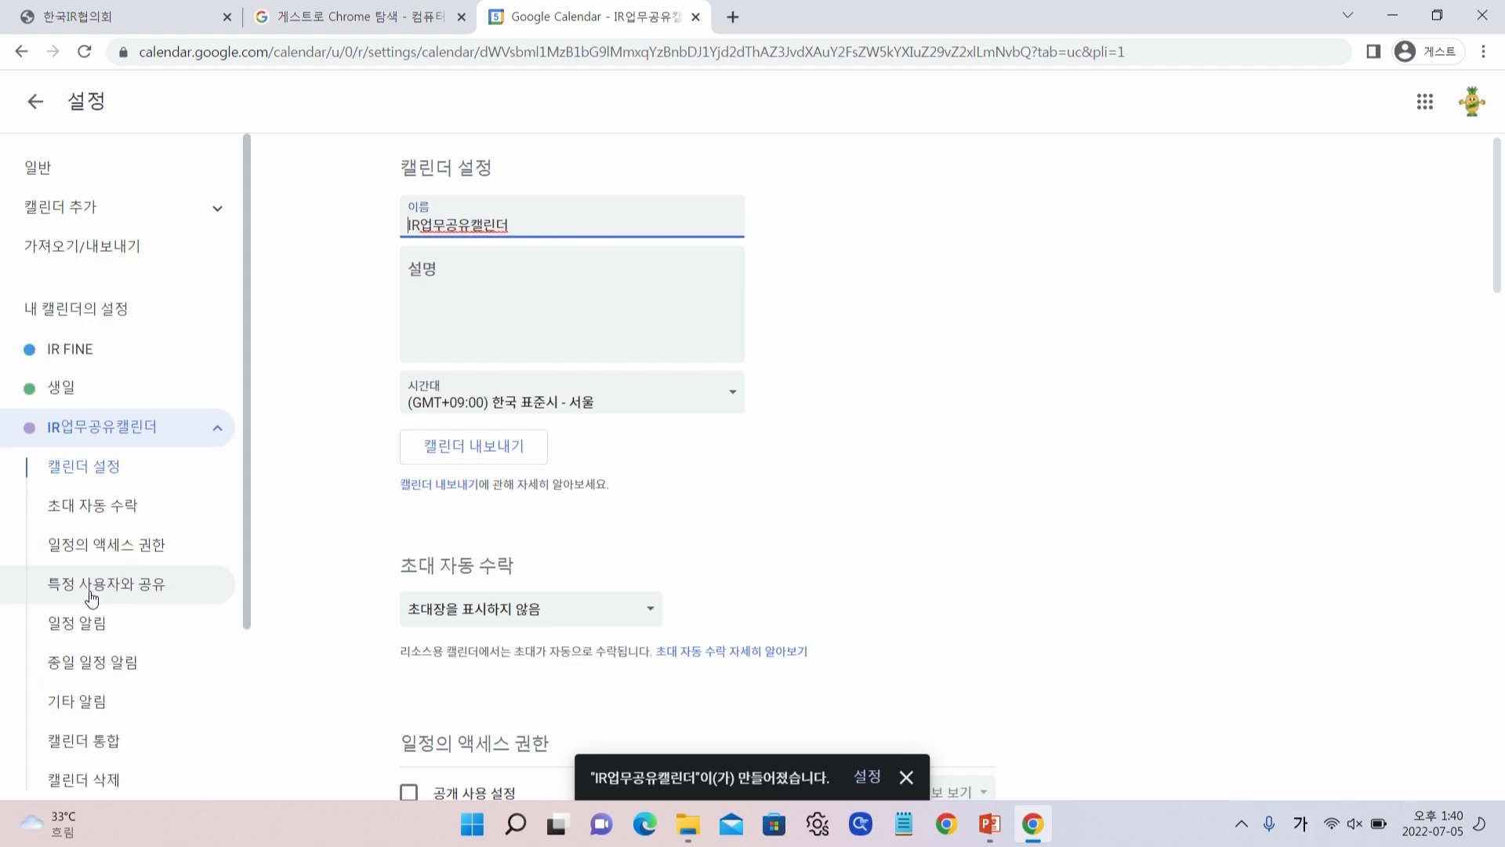
scroll(805, 502, "down", 2)
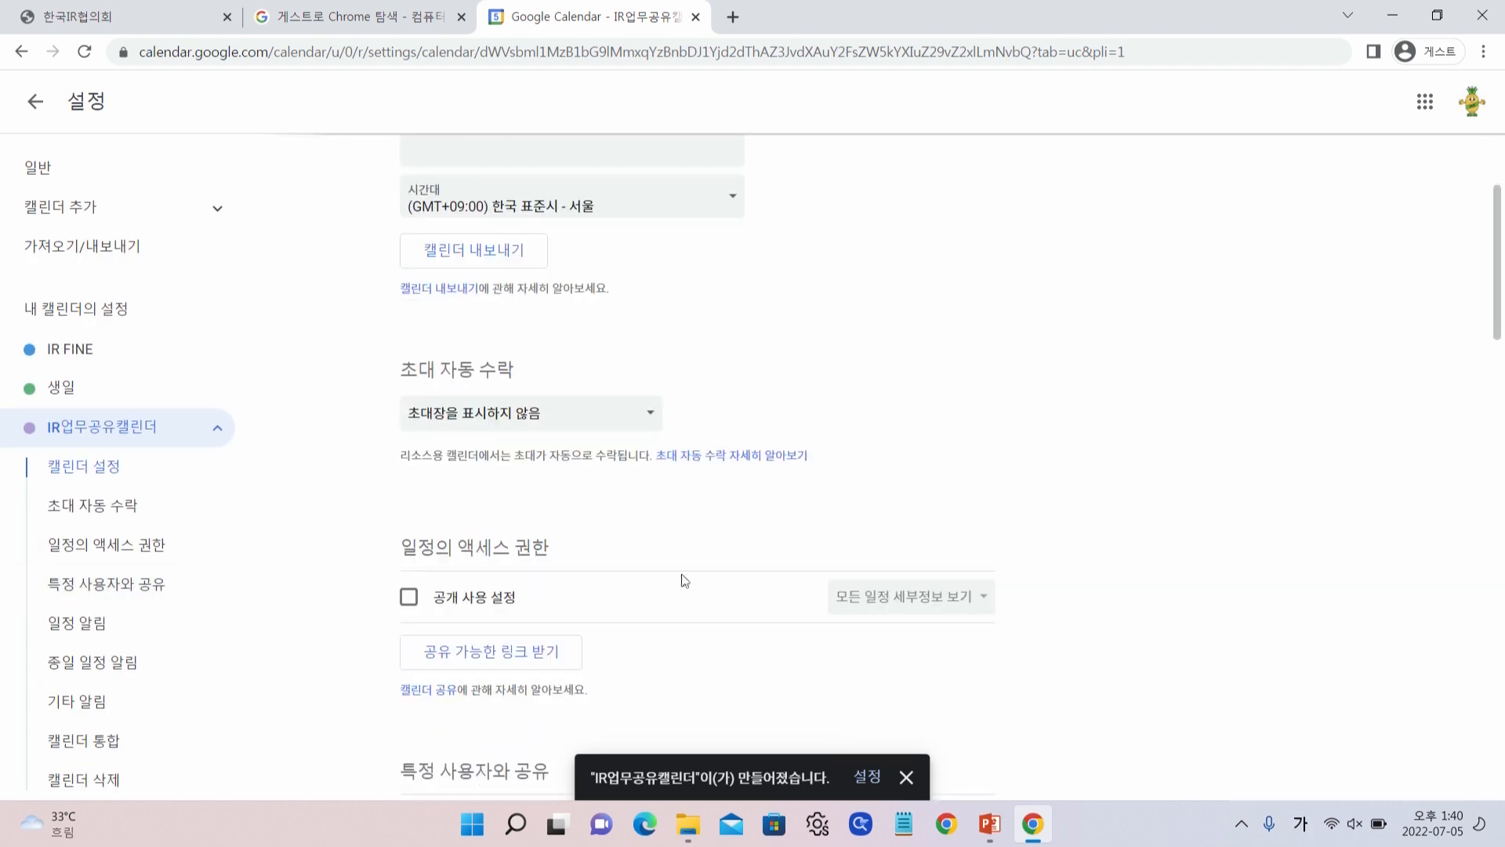
left_click(408, 597)
left_click(894, 497)
scroll(677, 525, "down", 15)
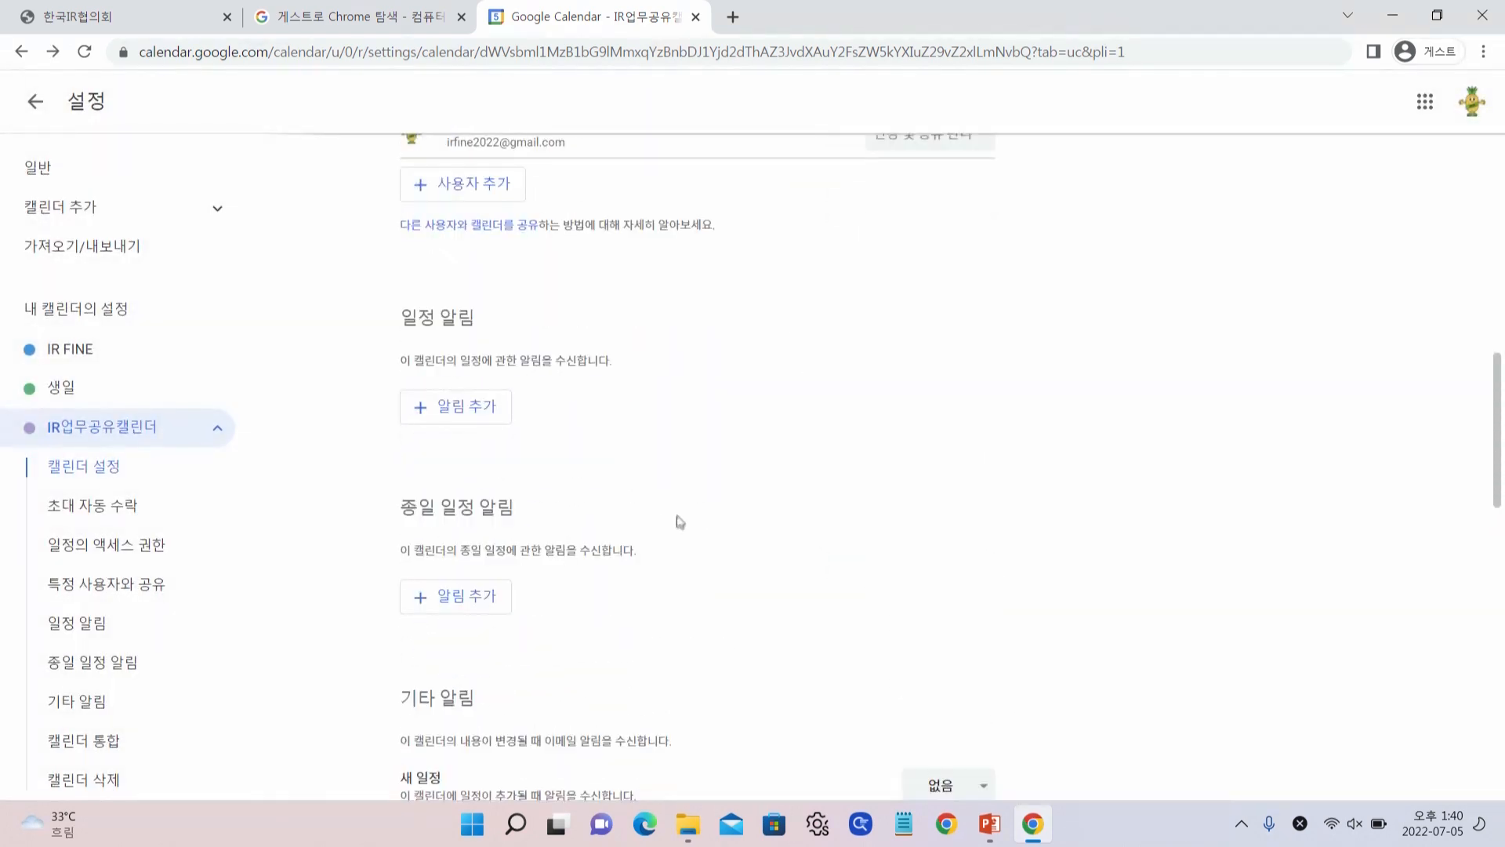
scroll(680, 517, "down", 2)
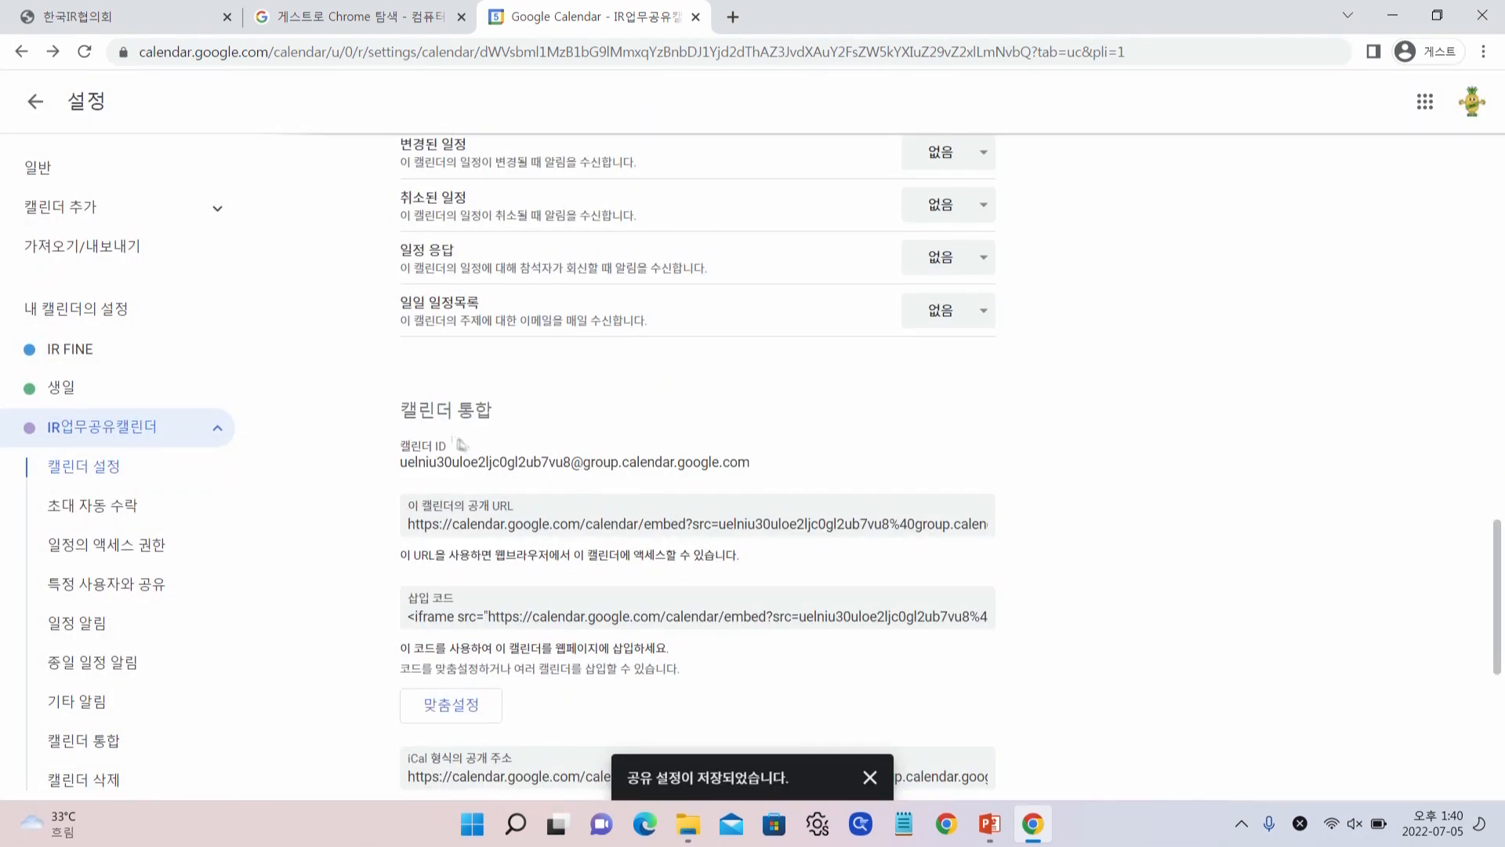
left_click_drag(402, 462, 754, 463)
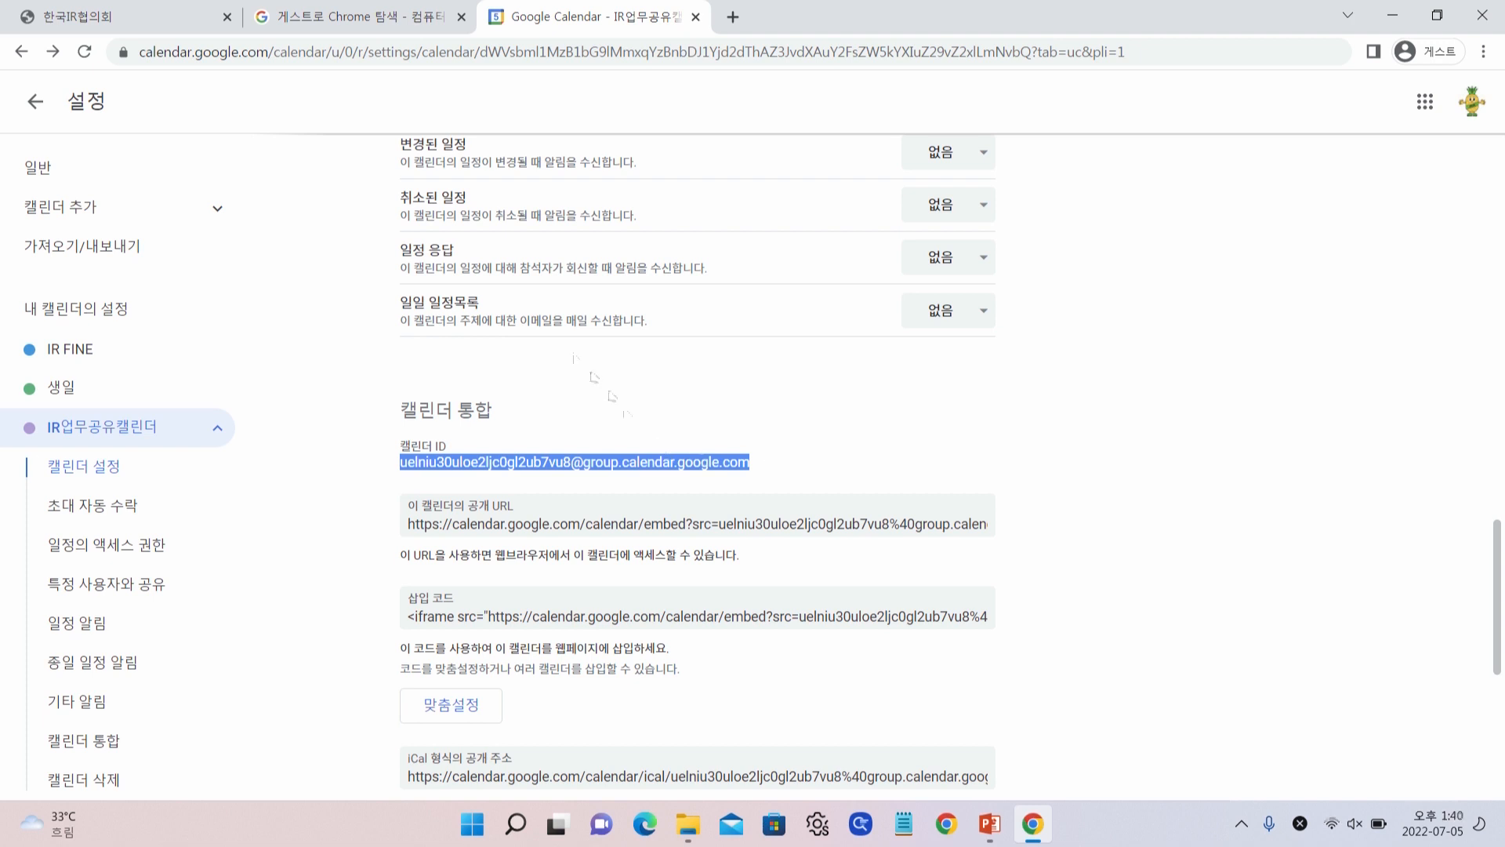
left_click(462, 17)
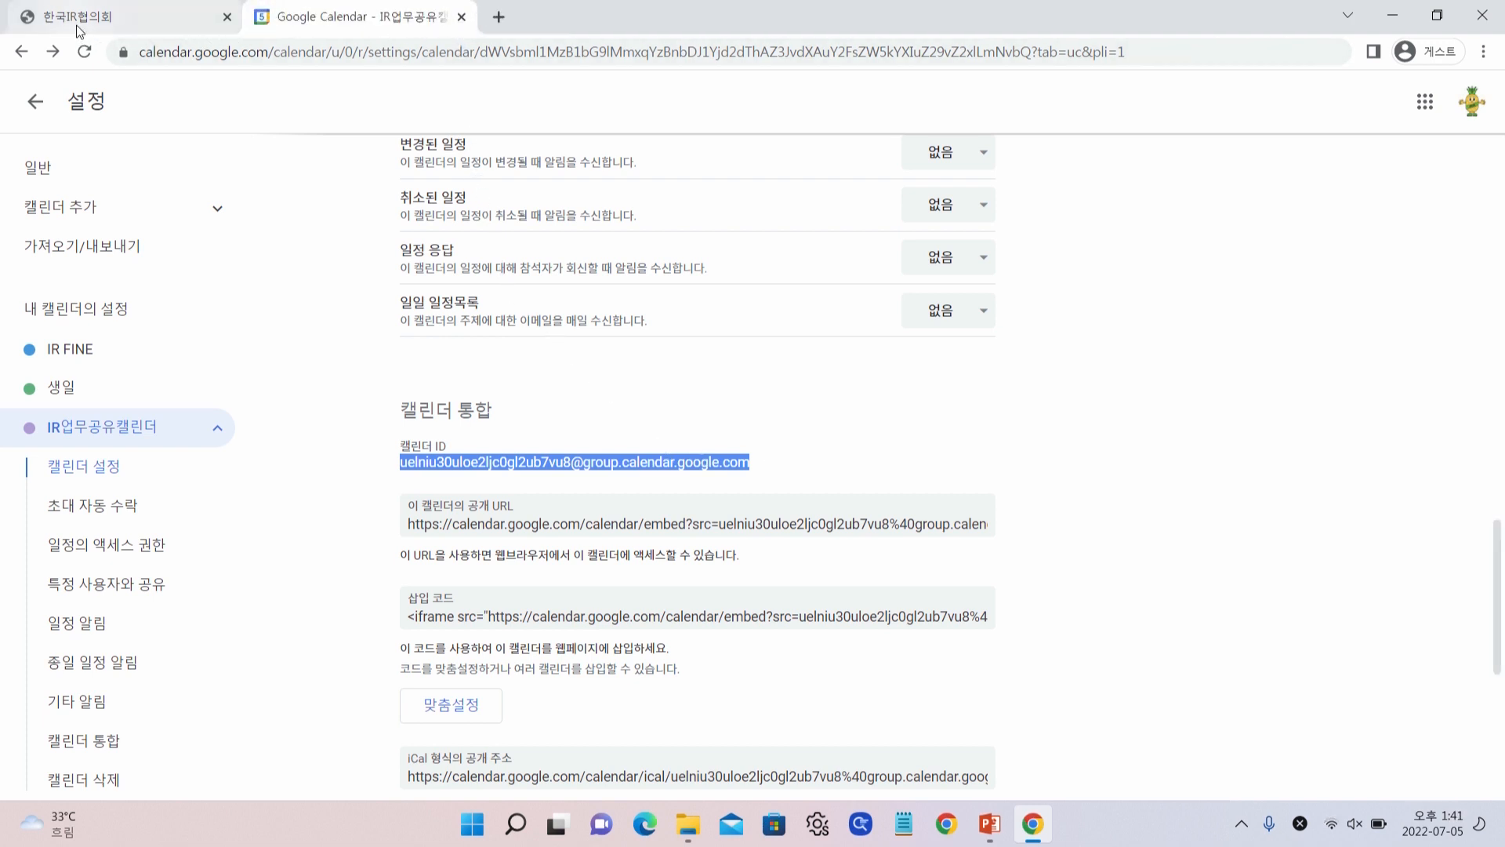
Paste the copied calendar ID into IR FINE's 구글캘린더 ID field and save it
left_click(78, 18)
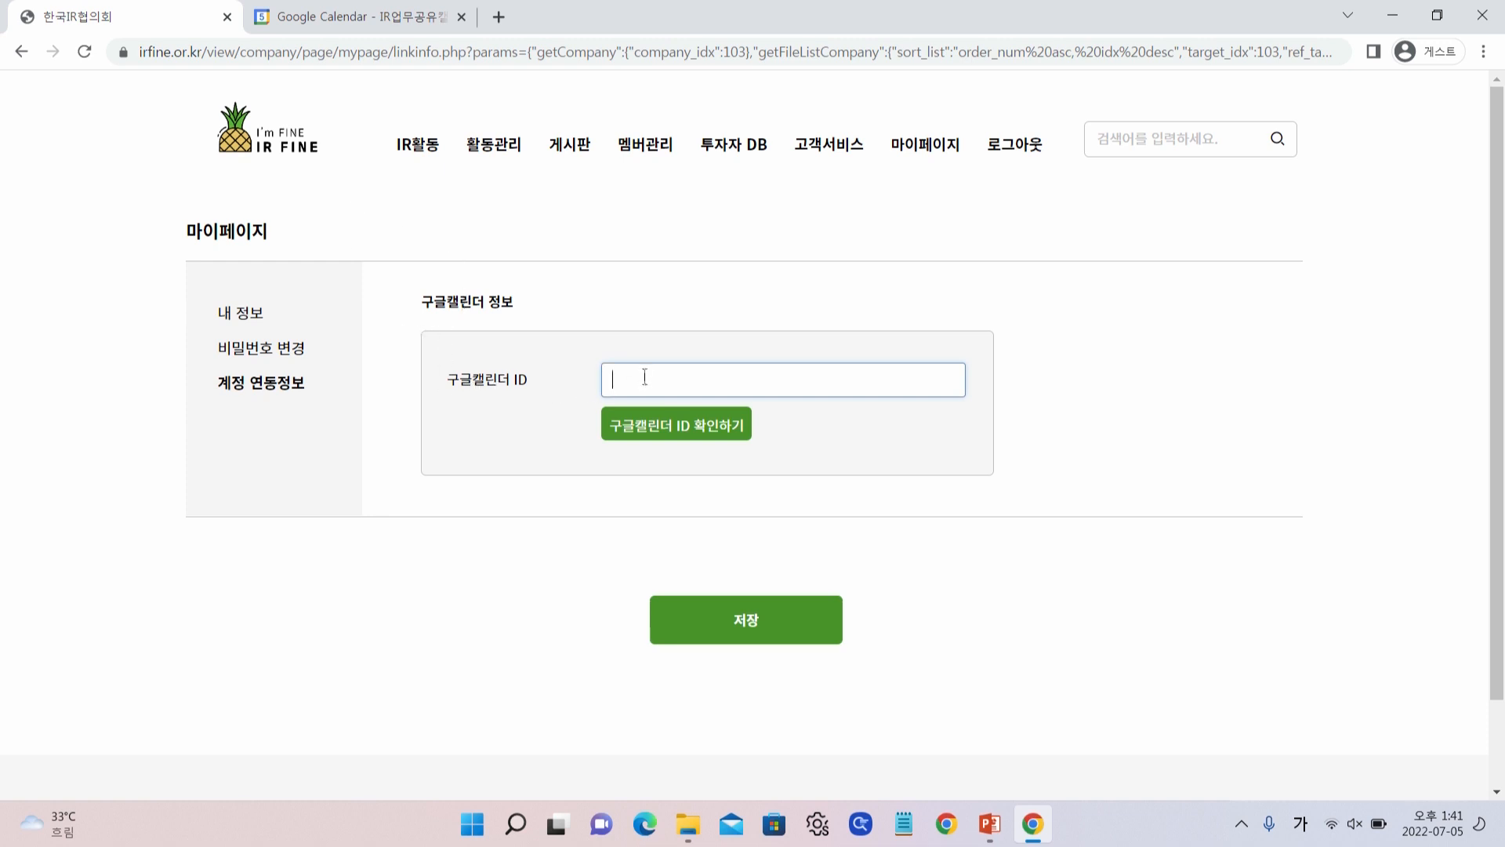
key("ctrl+v")
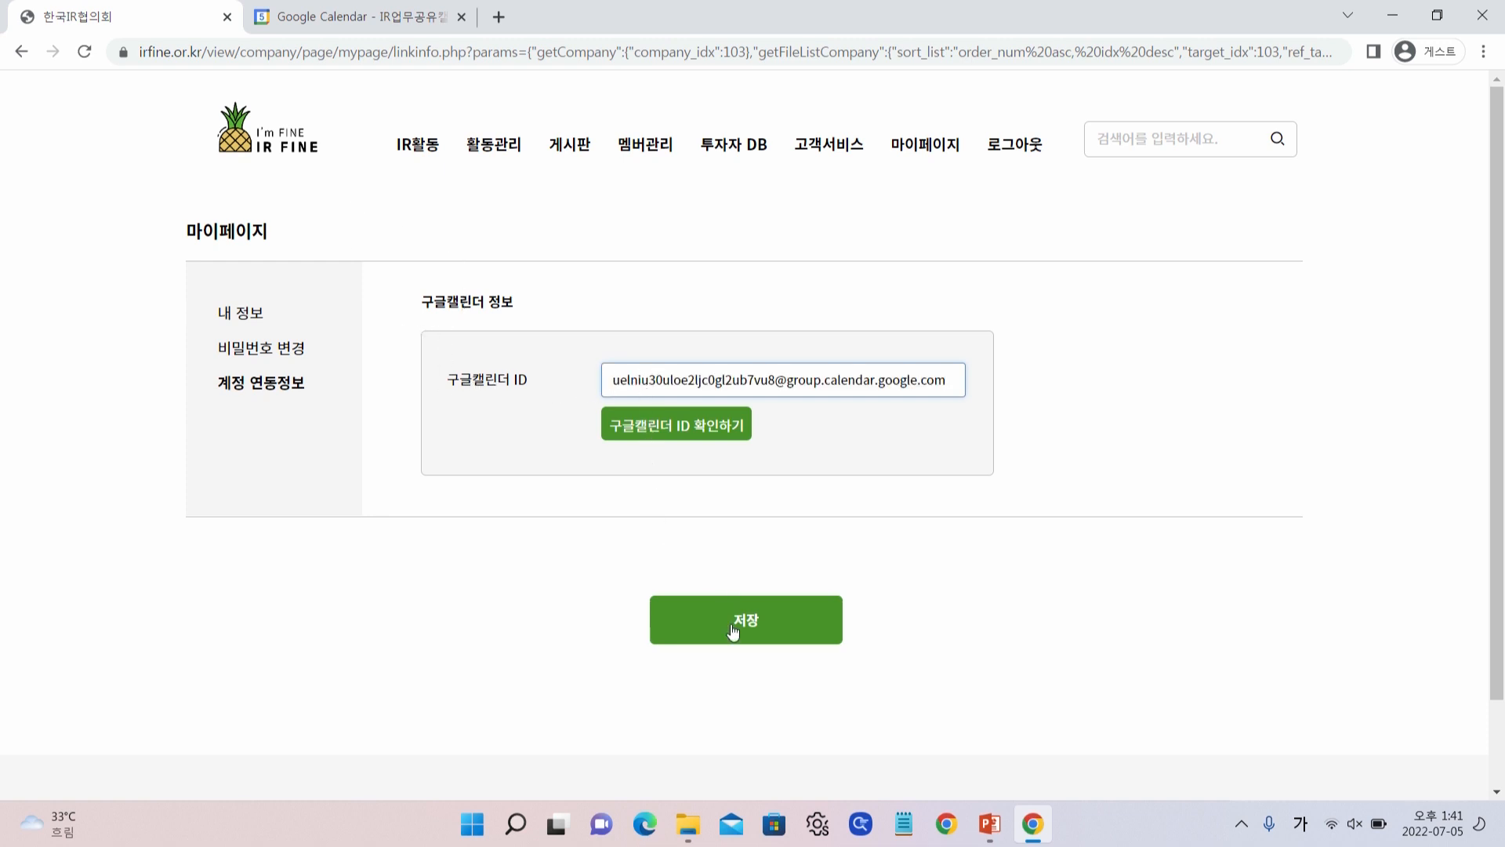
left_click(733, 607)
left_click(839, 192)
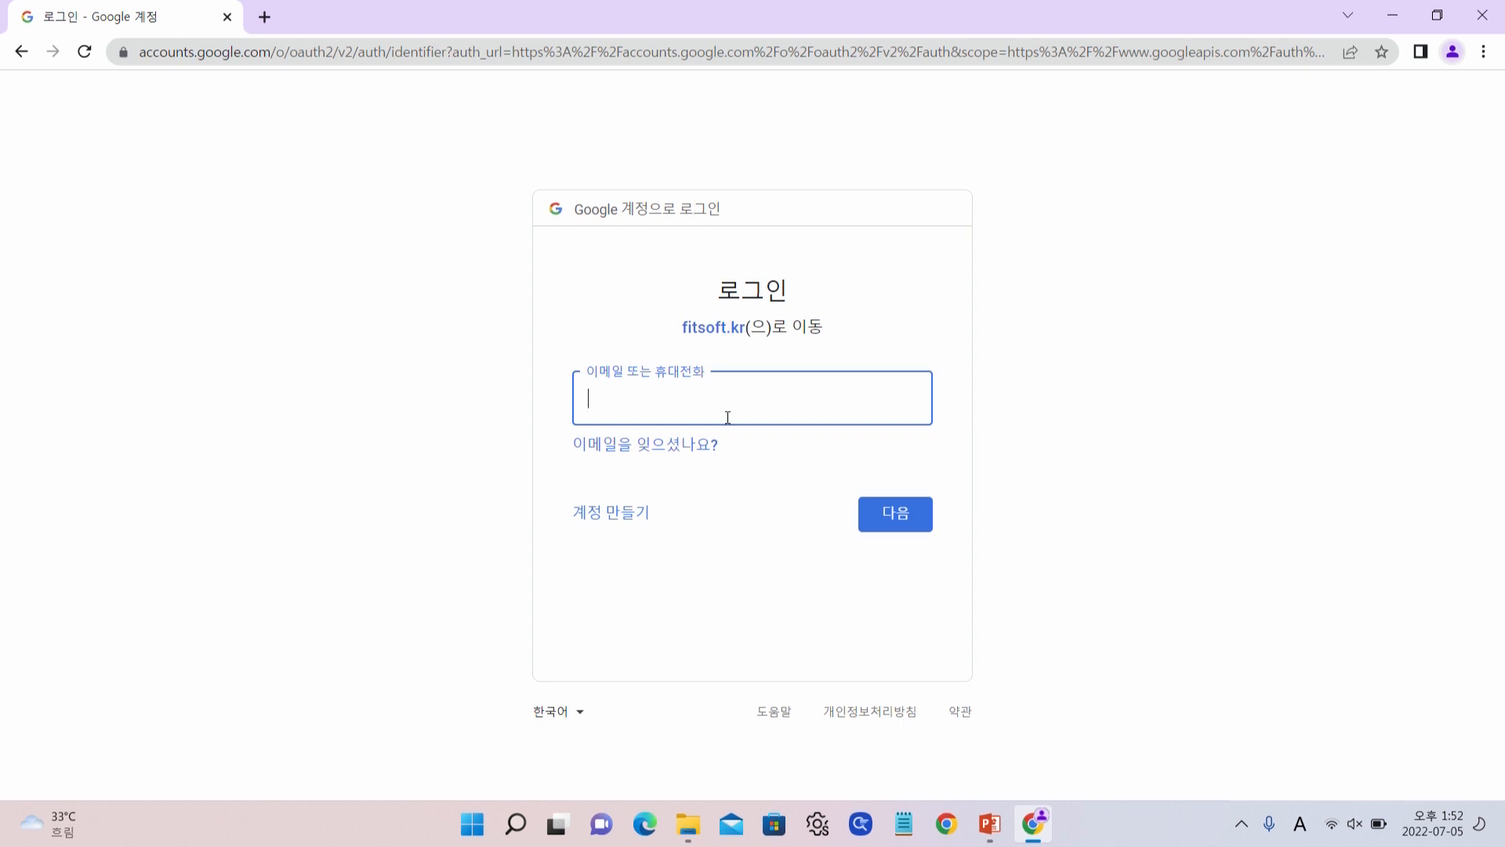
Sign in to Google with the IR FINE account e-mail and password to authorize calendar access
key("Return")
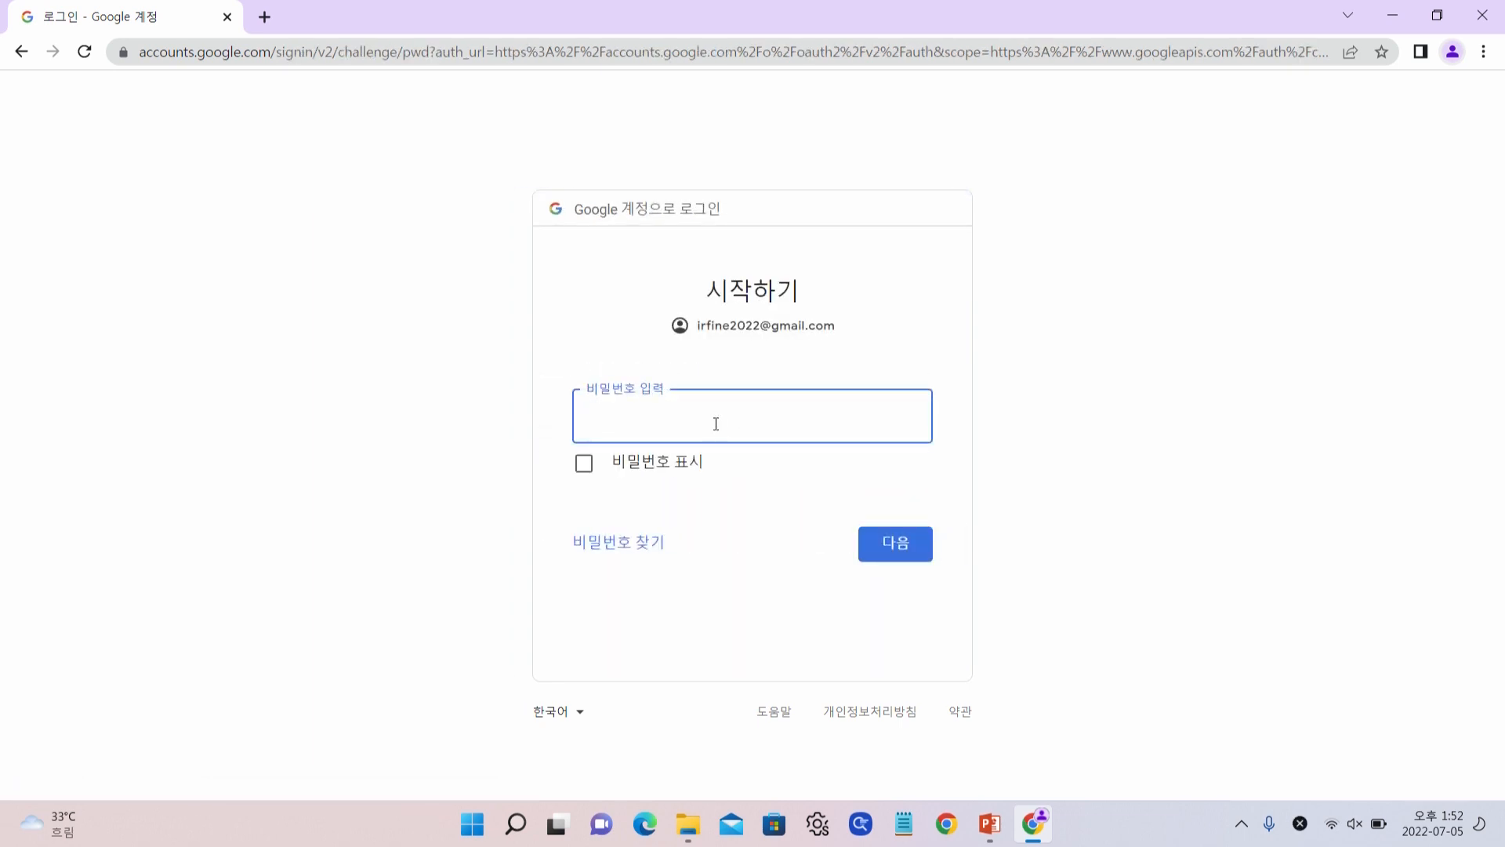
type("********")
key("Return")
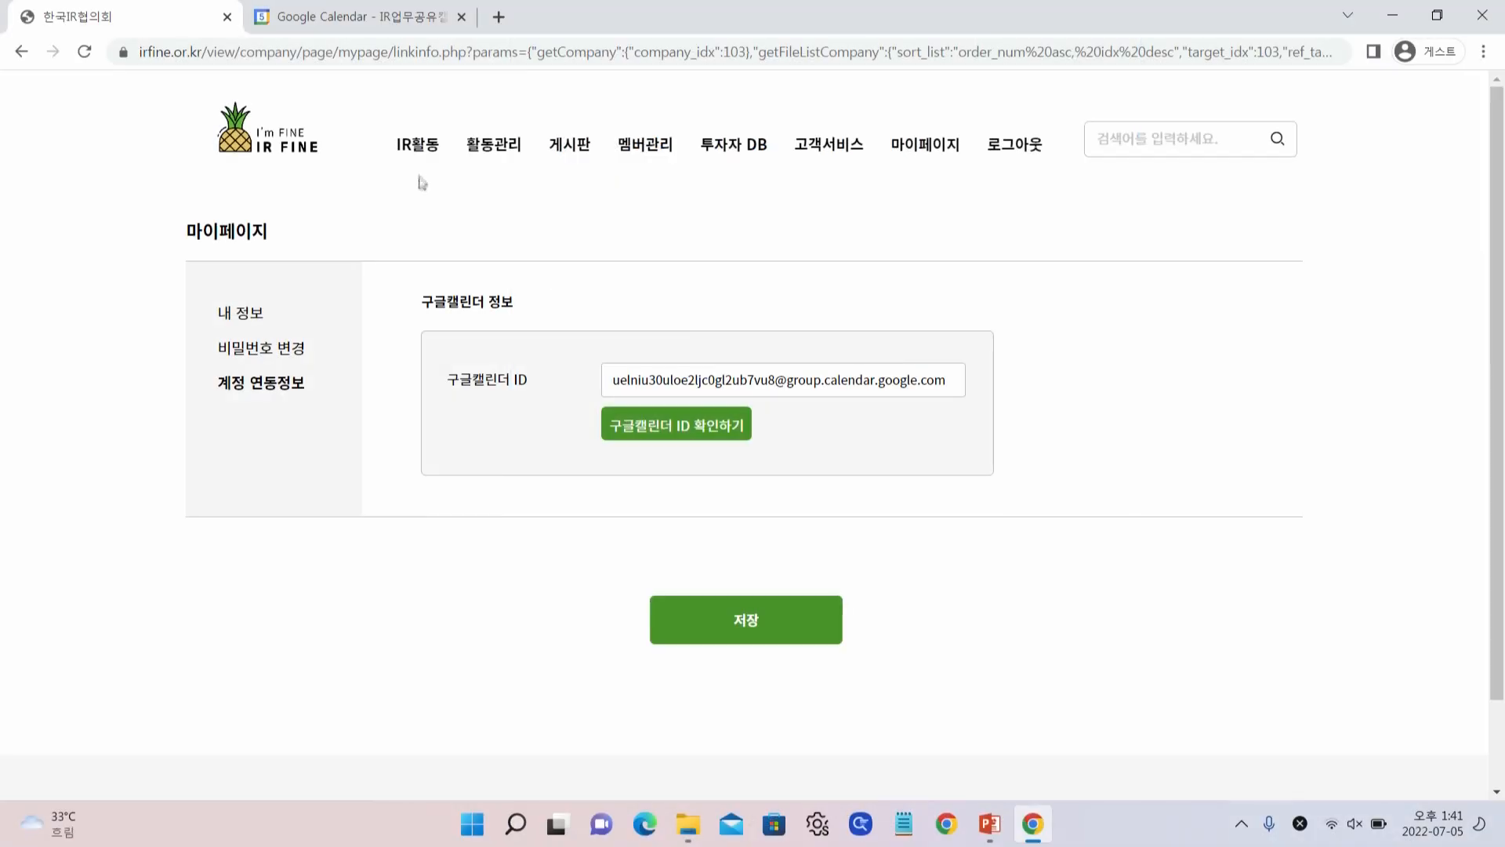
Start a July 5 activity in IR FINE's calendar named '신영증권 내방미팅' with type 내방미팅
mouse_move(421, 153)
left_click(423, 247)
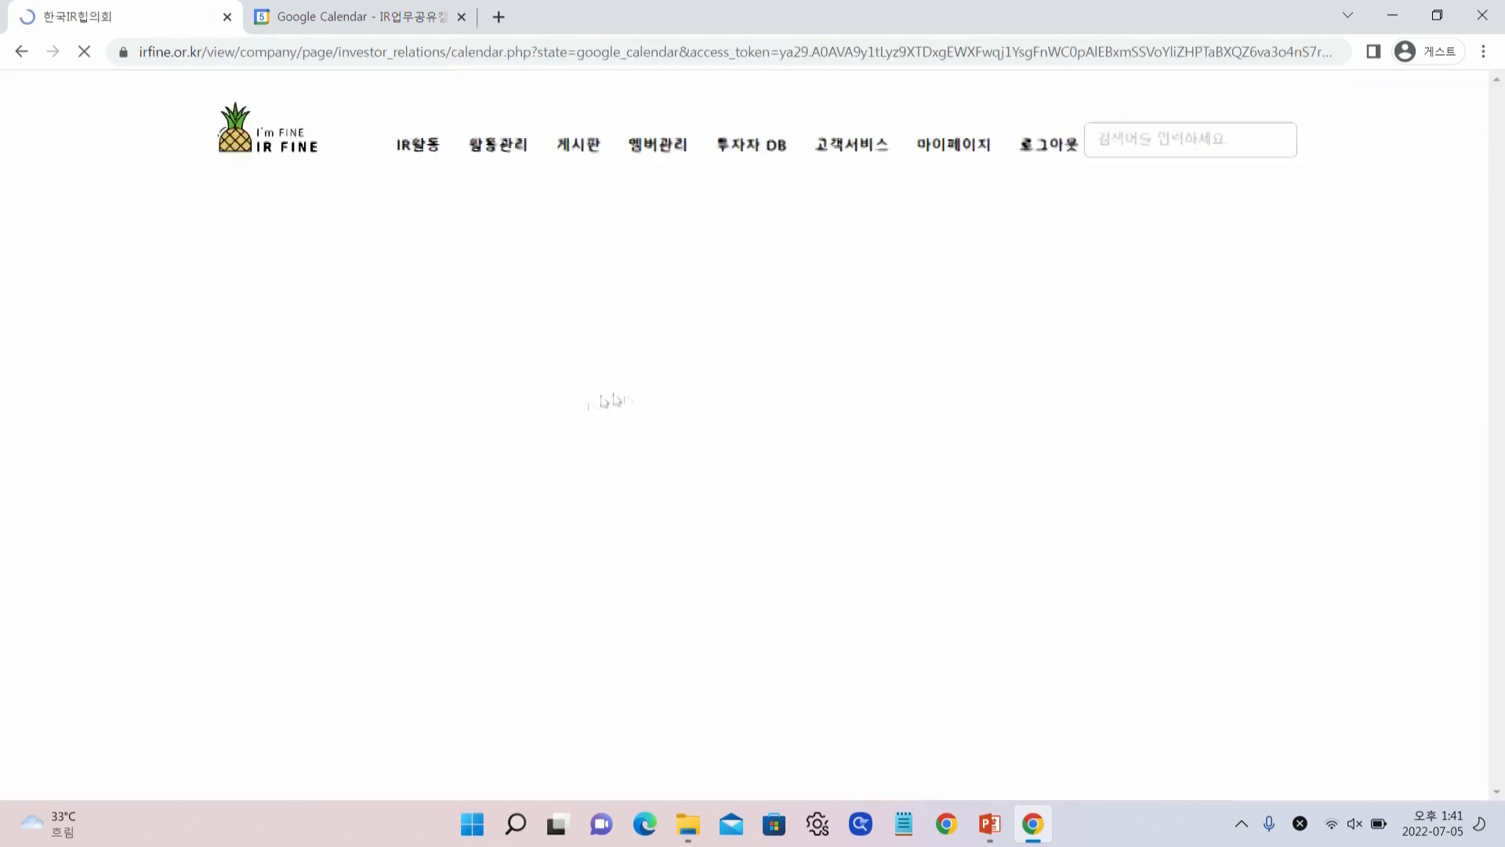
scroll(743, 396, "down", 1)
scroll(745, 401, "down", 2)
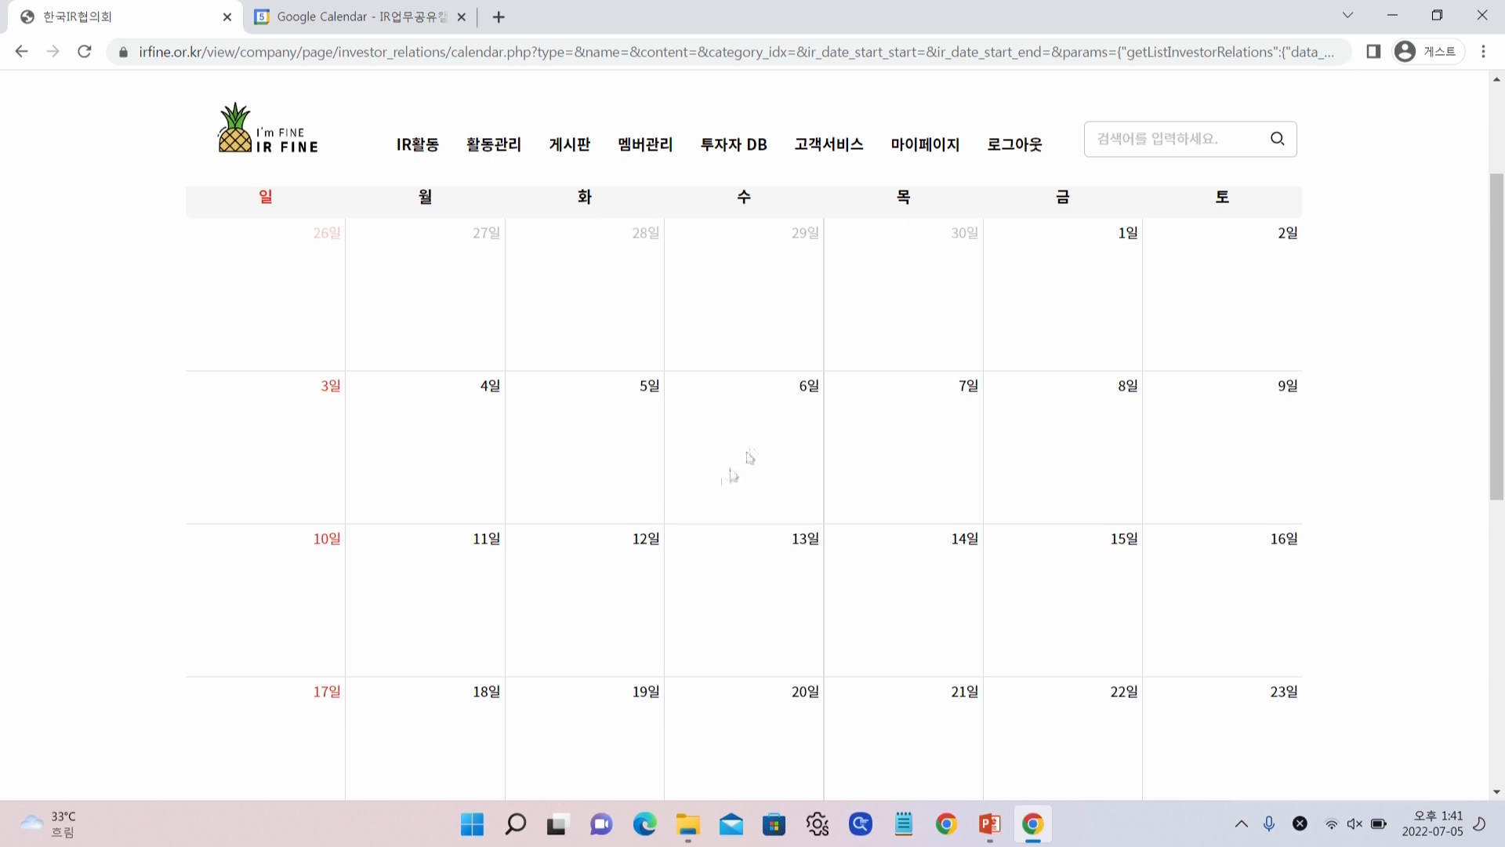
left_click(625, 405)
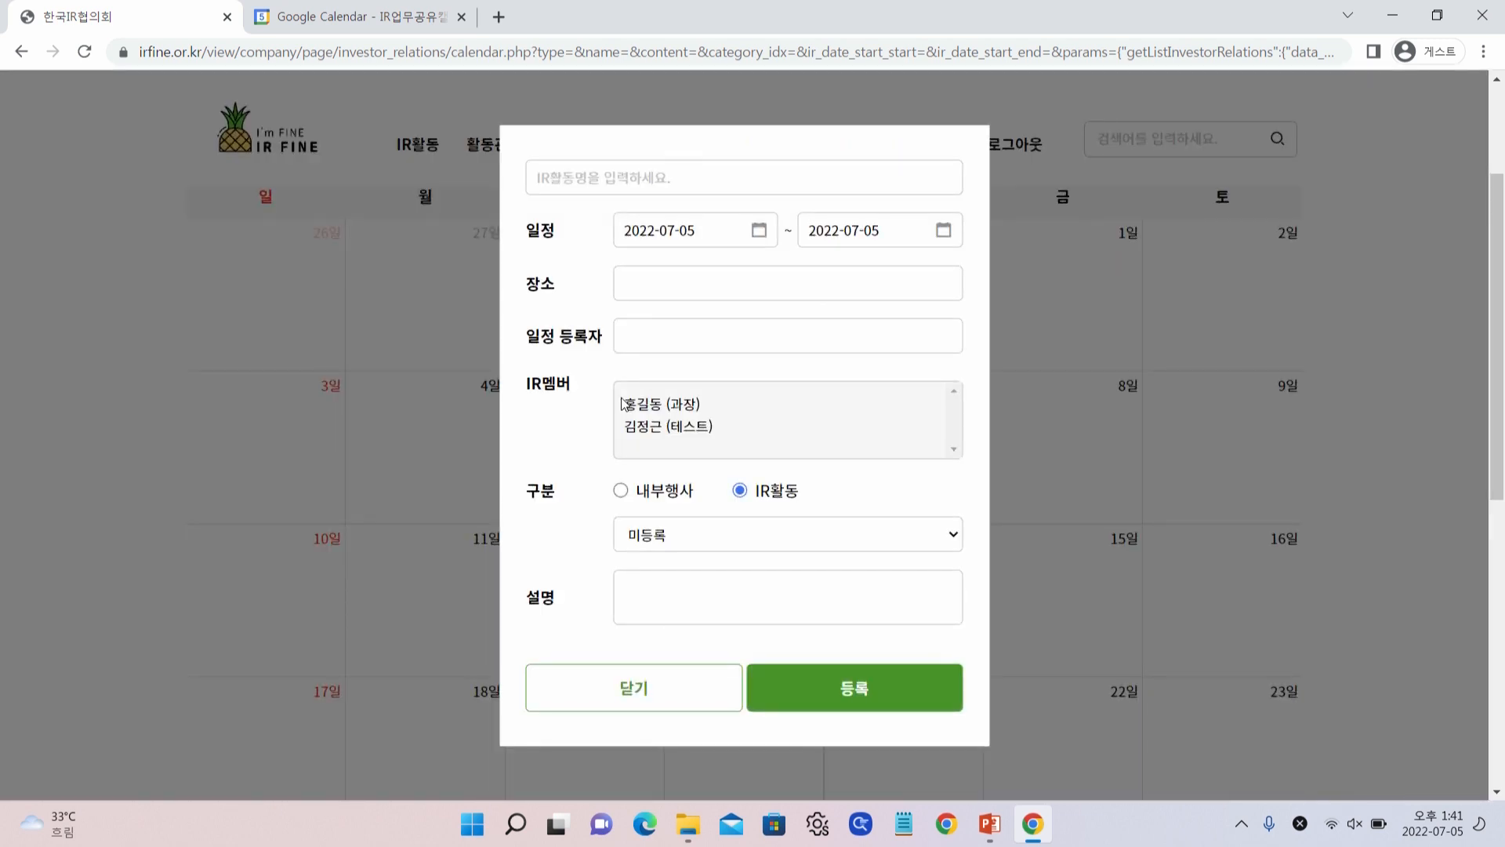
left_click(566, 188)
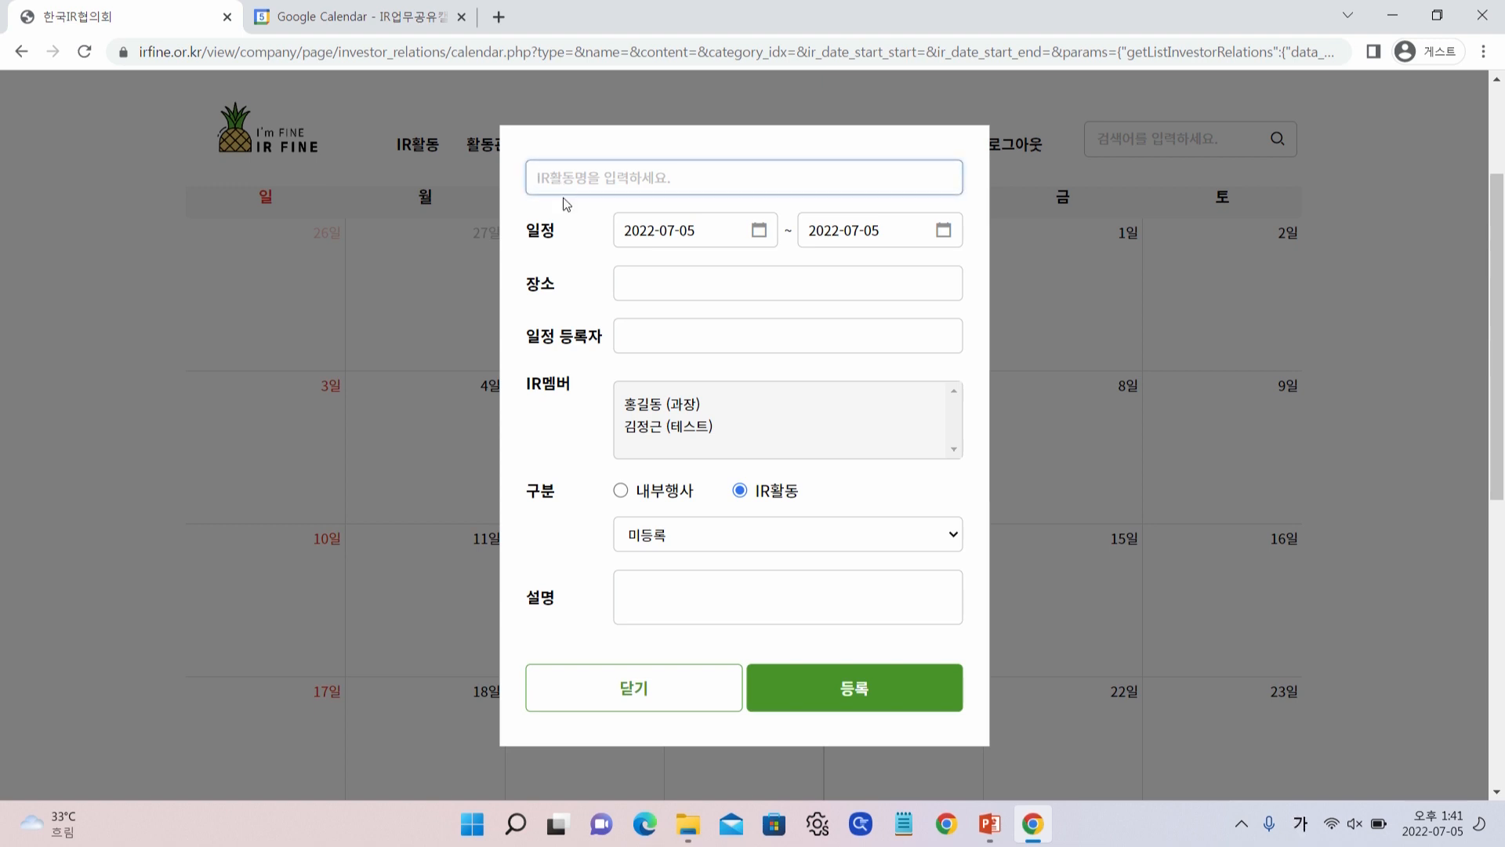
type("ㅅ신")
key("BackSpace")
key("BackSpace")
key("BackSpace")
key("BackSpace")
type("신영증권 내방미팅")
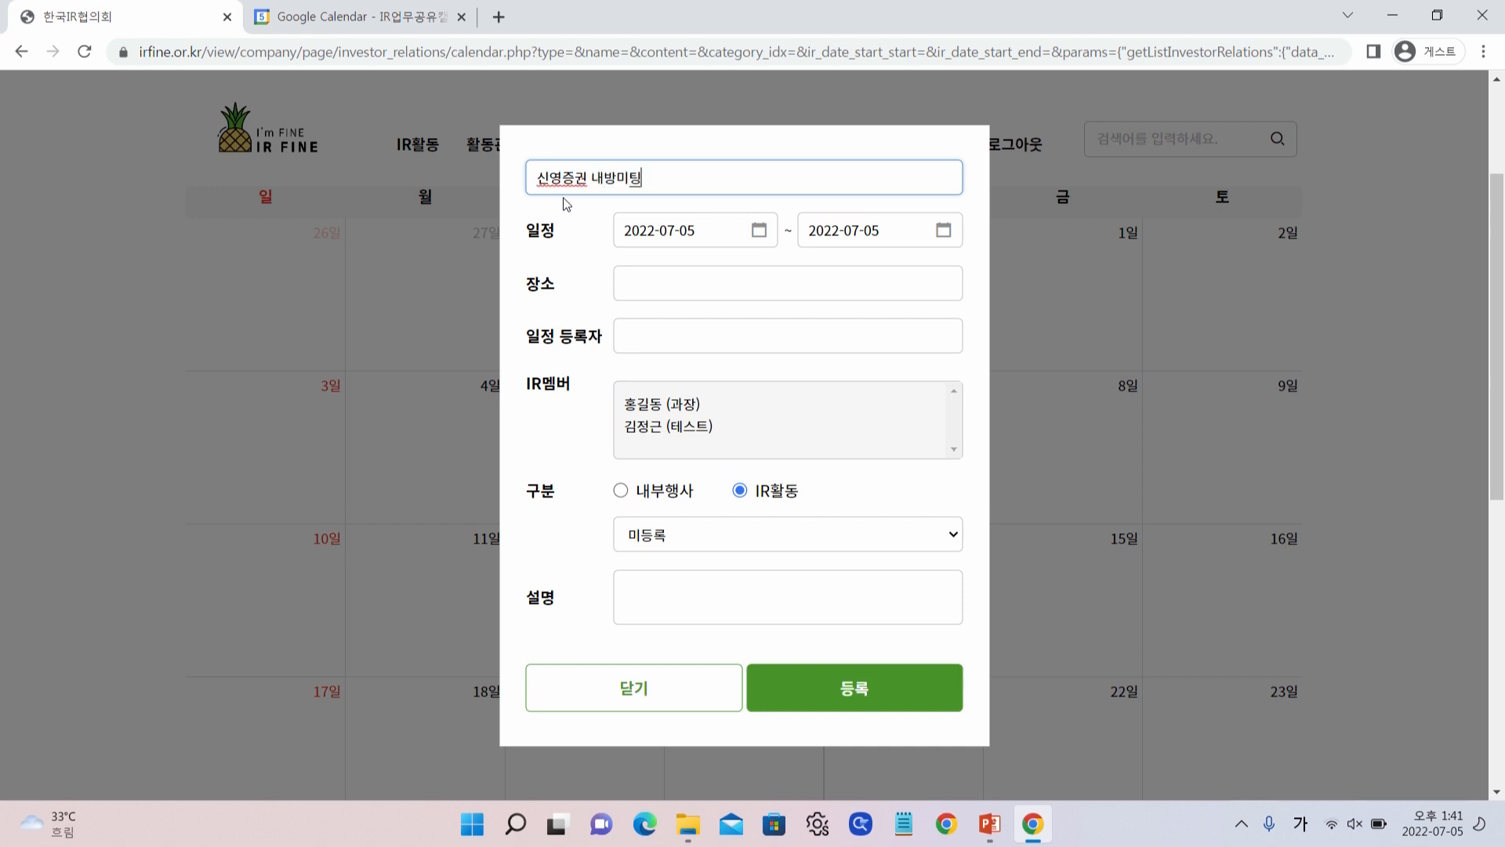
left_click(709, 539)
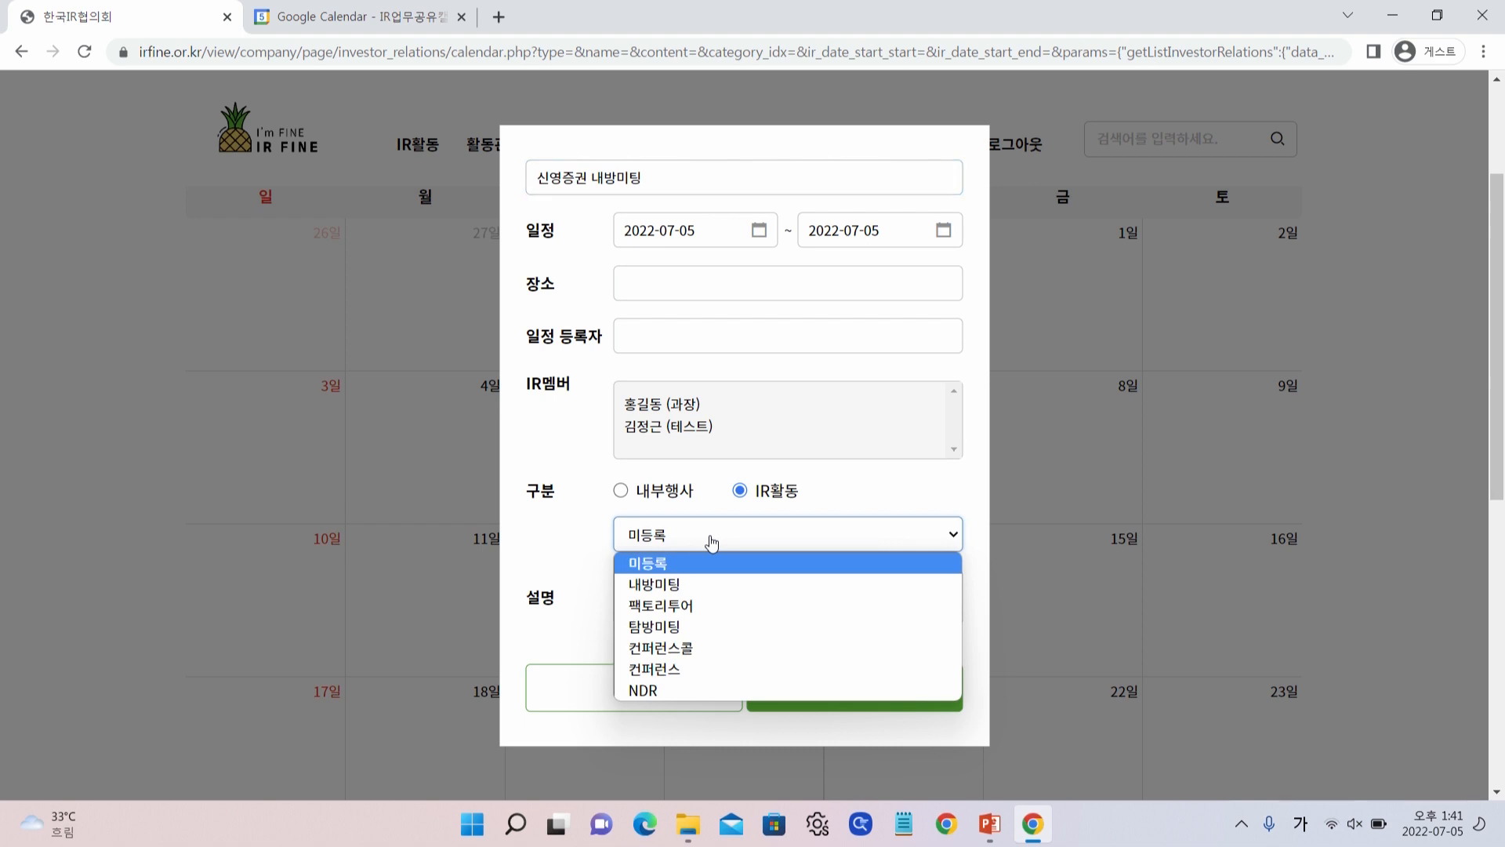
left_click(710, 584)
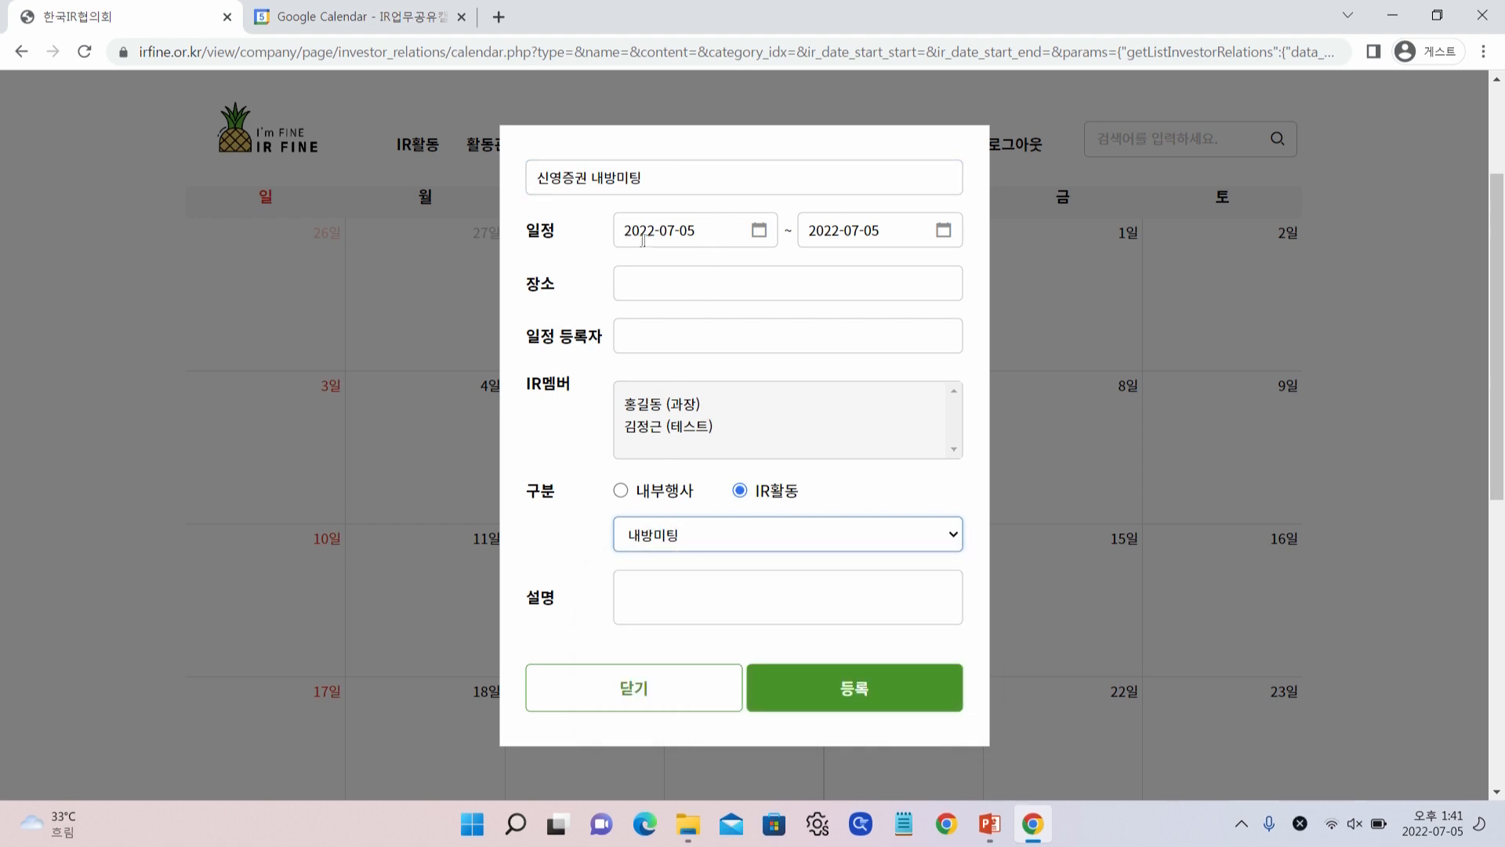
Set the meeting's start to 10:00 and end to 11:00 on 2022-07-05
left_click(702, 235)
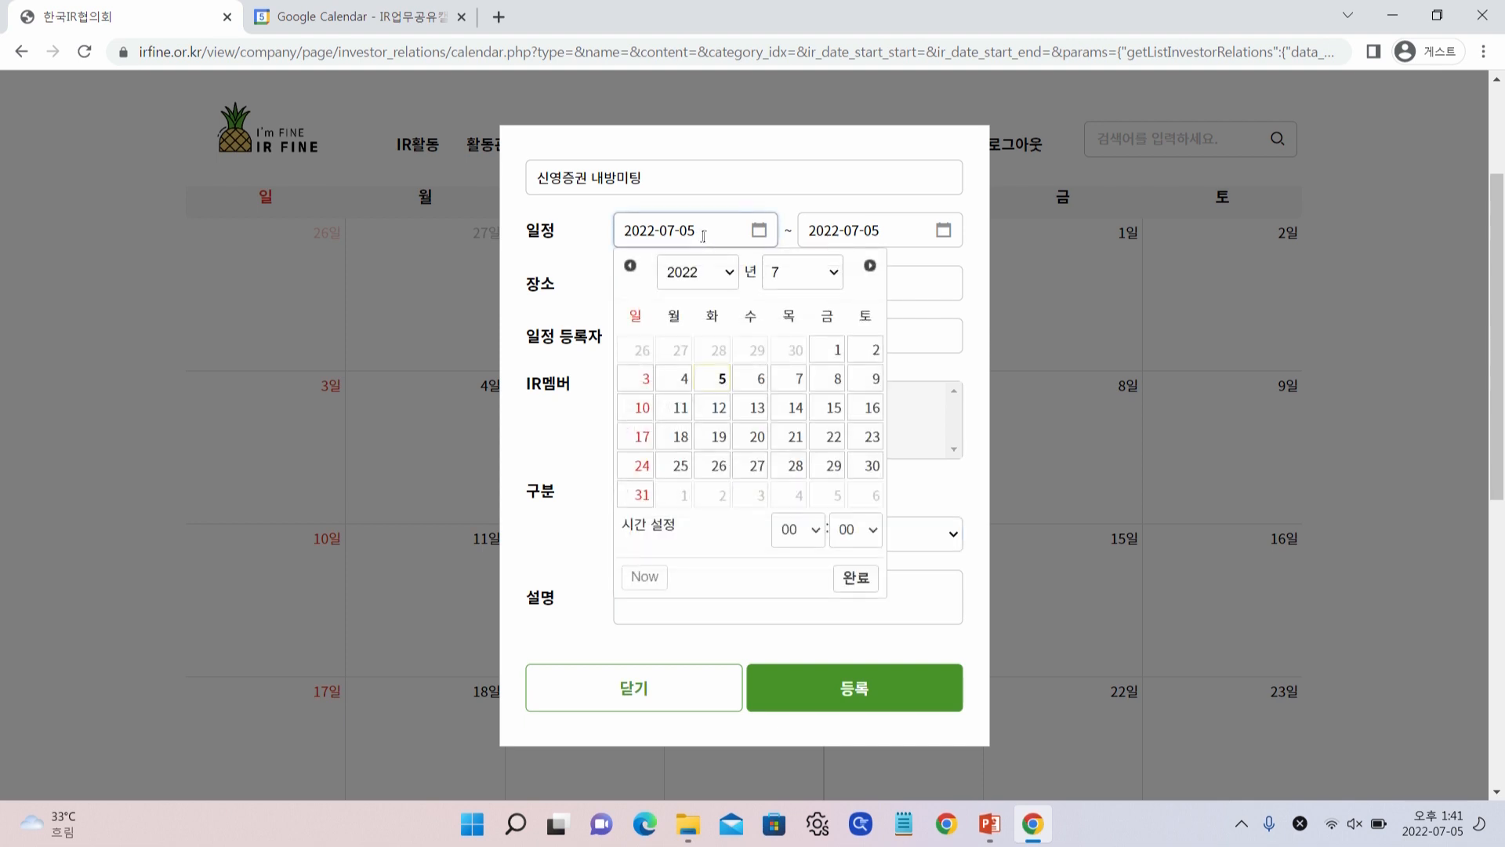
left_click(798, 530)
left_click(782, 349)
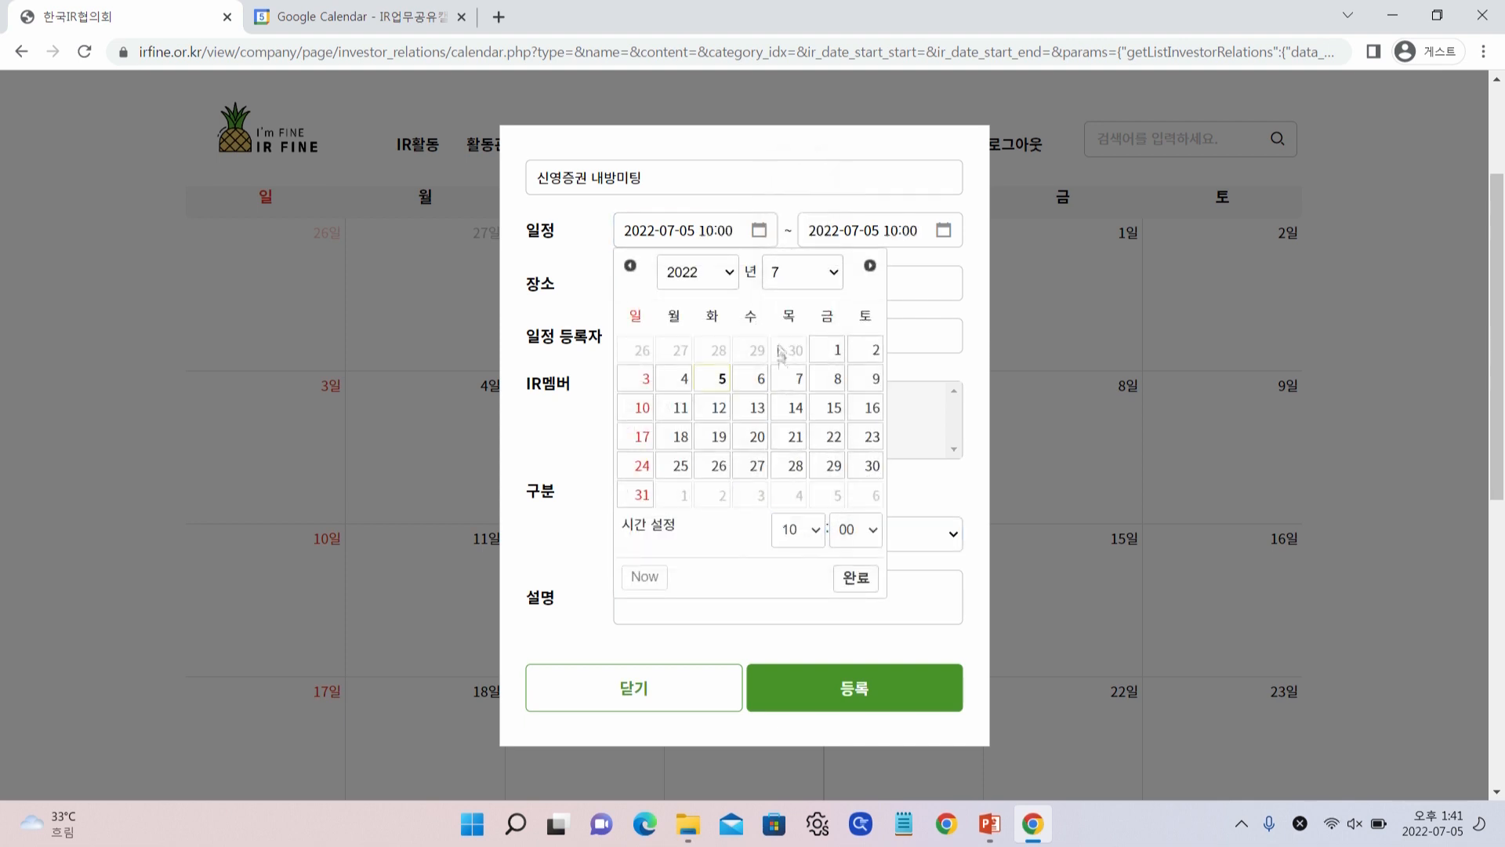
left_click(856, 578)
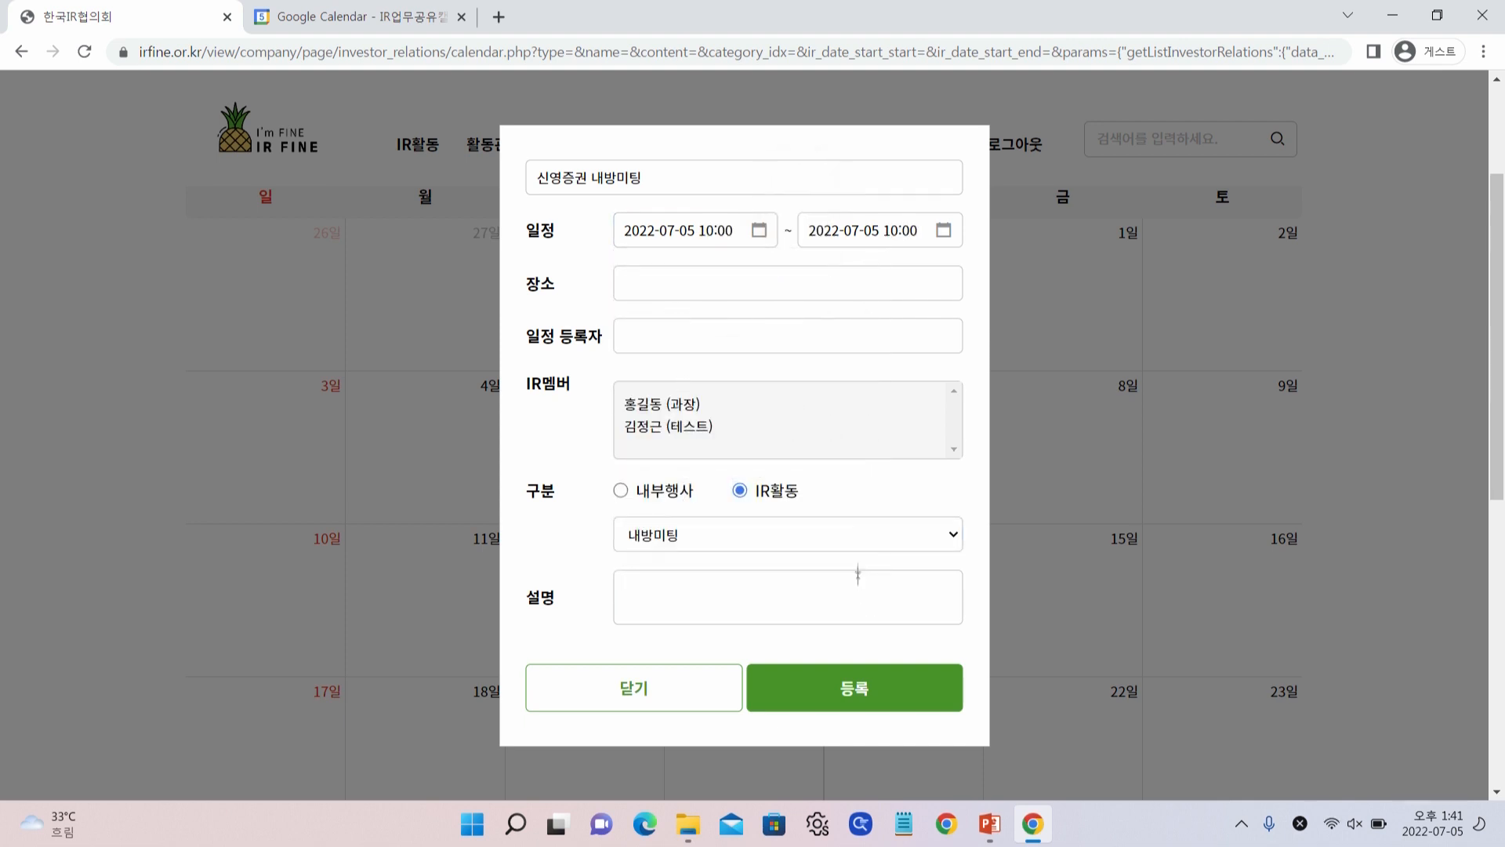
left_click(863, 237)
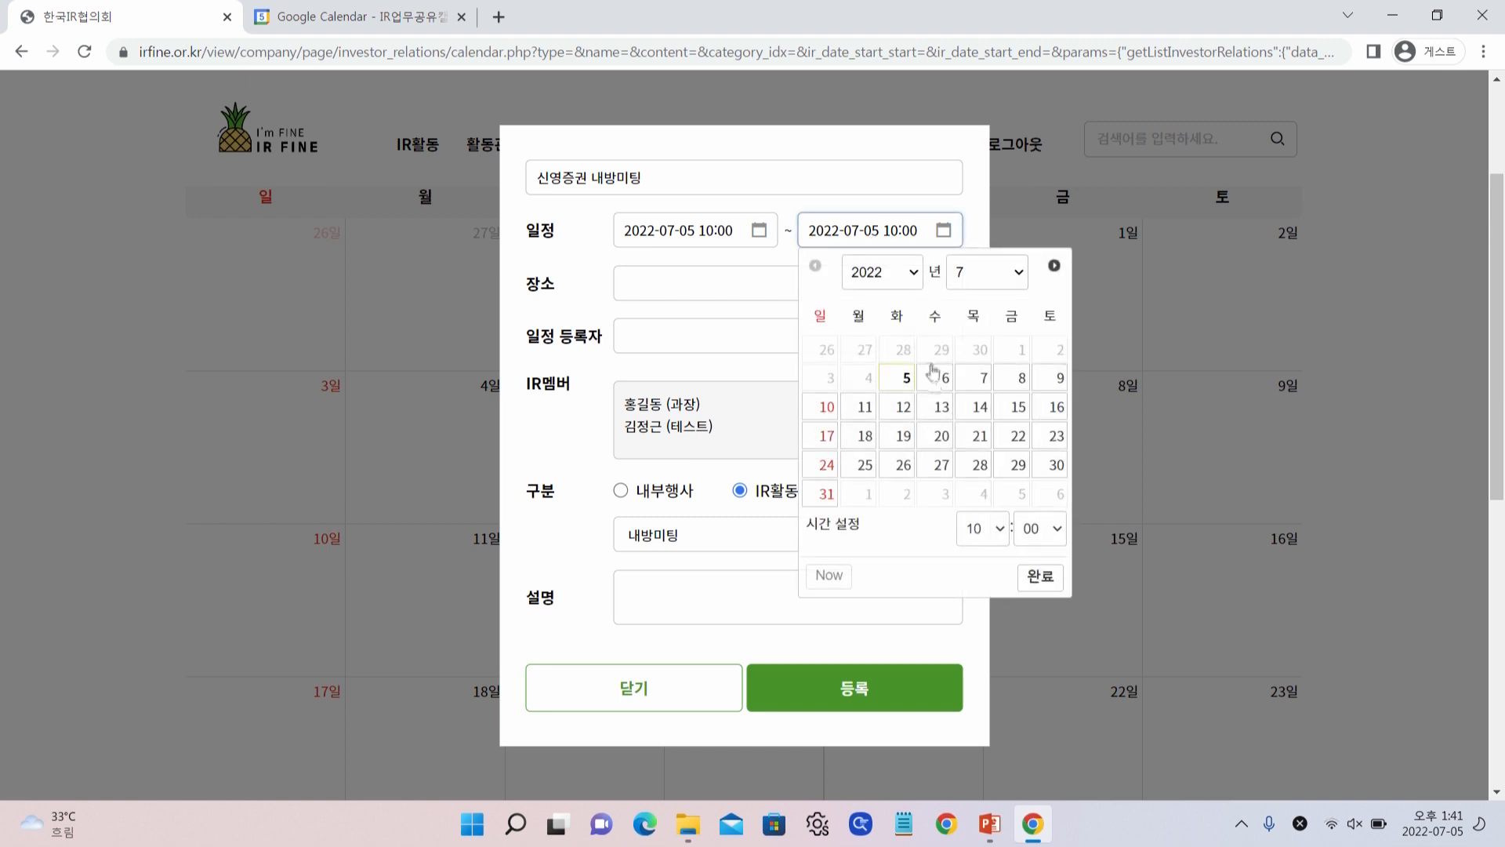
left_click(981, 530)
left_click(977, 571)
left_click(1024, 584)
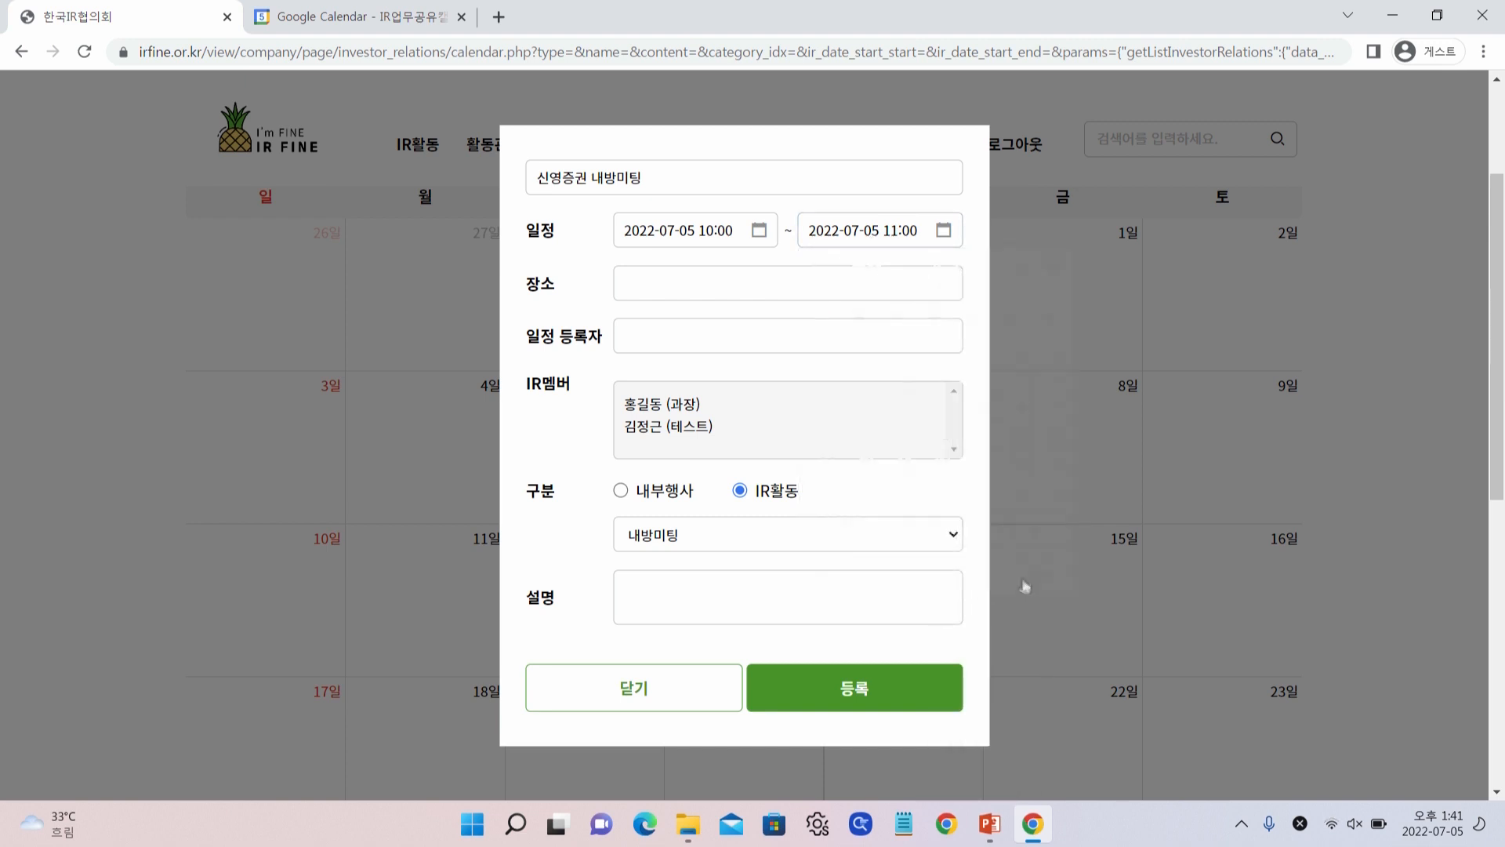
Enter location '본사 회의실', fill in the registrant's name, add a participant, and register the meeting
left_click(688, 296)
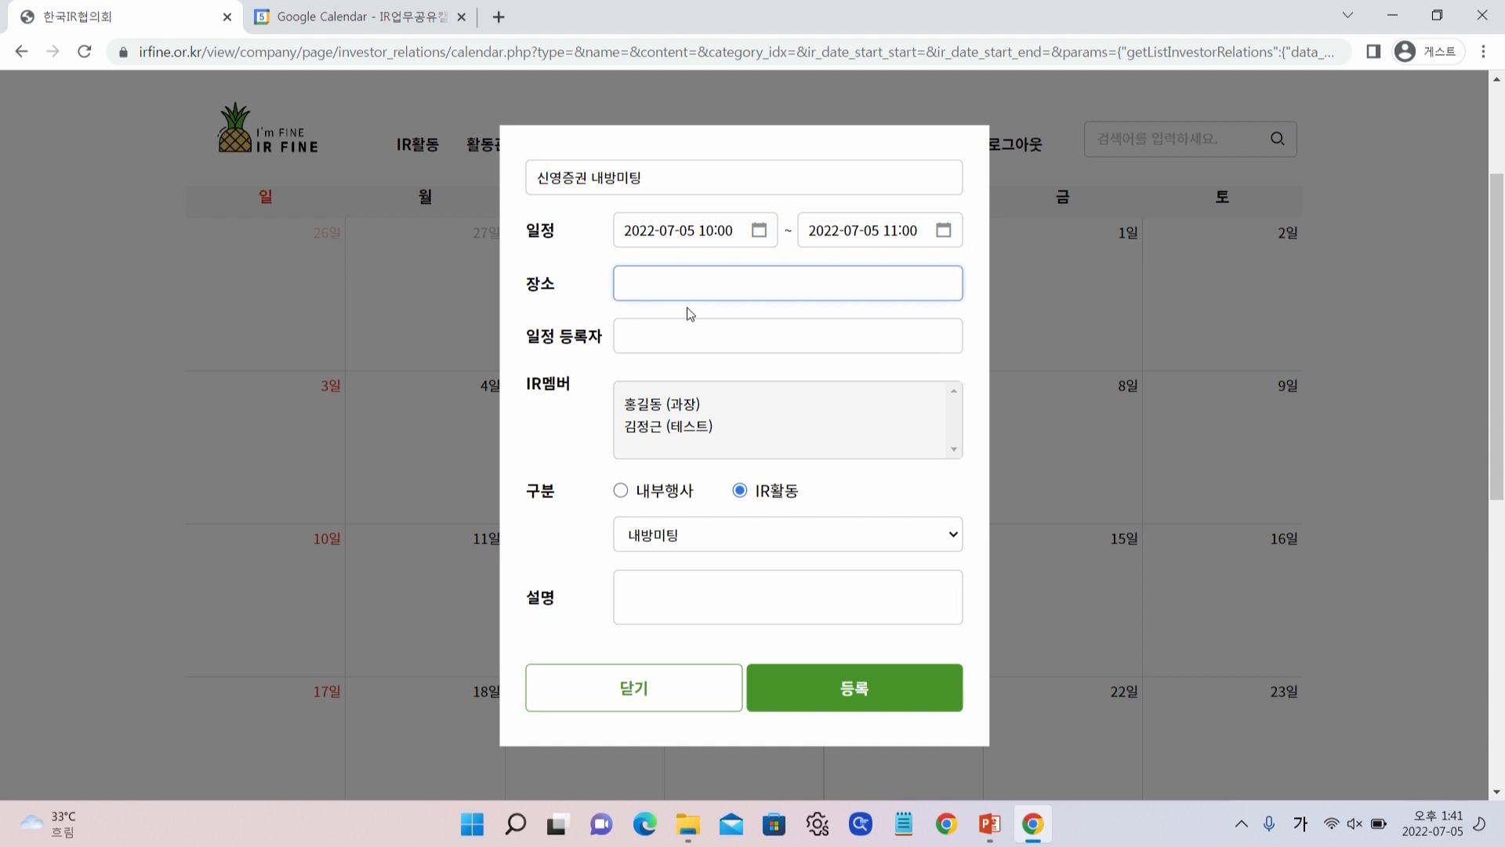
type("본사 회의실")
key("Tab")
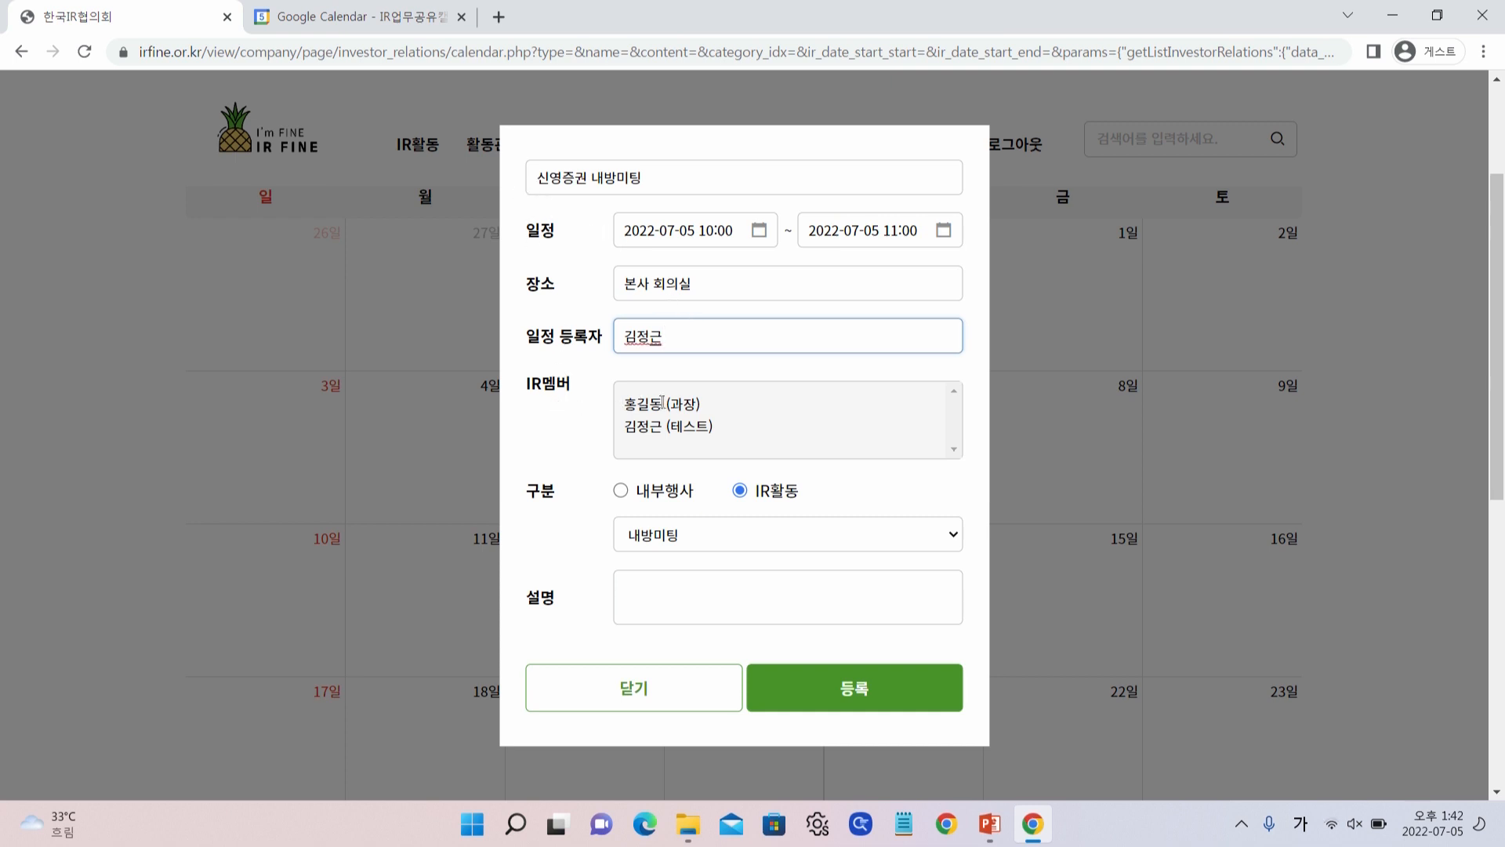
left_click(667, 426)
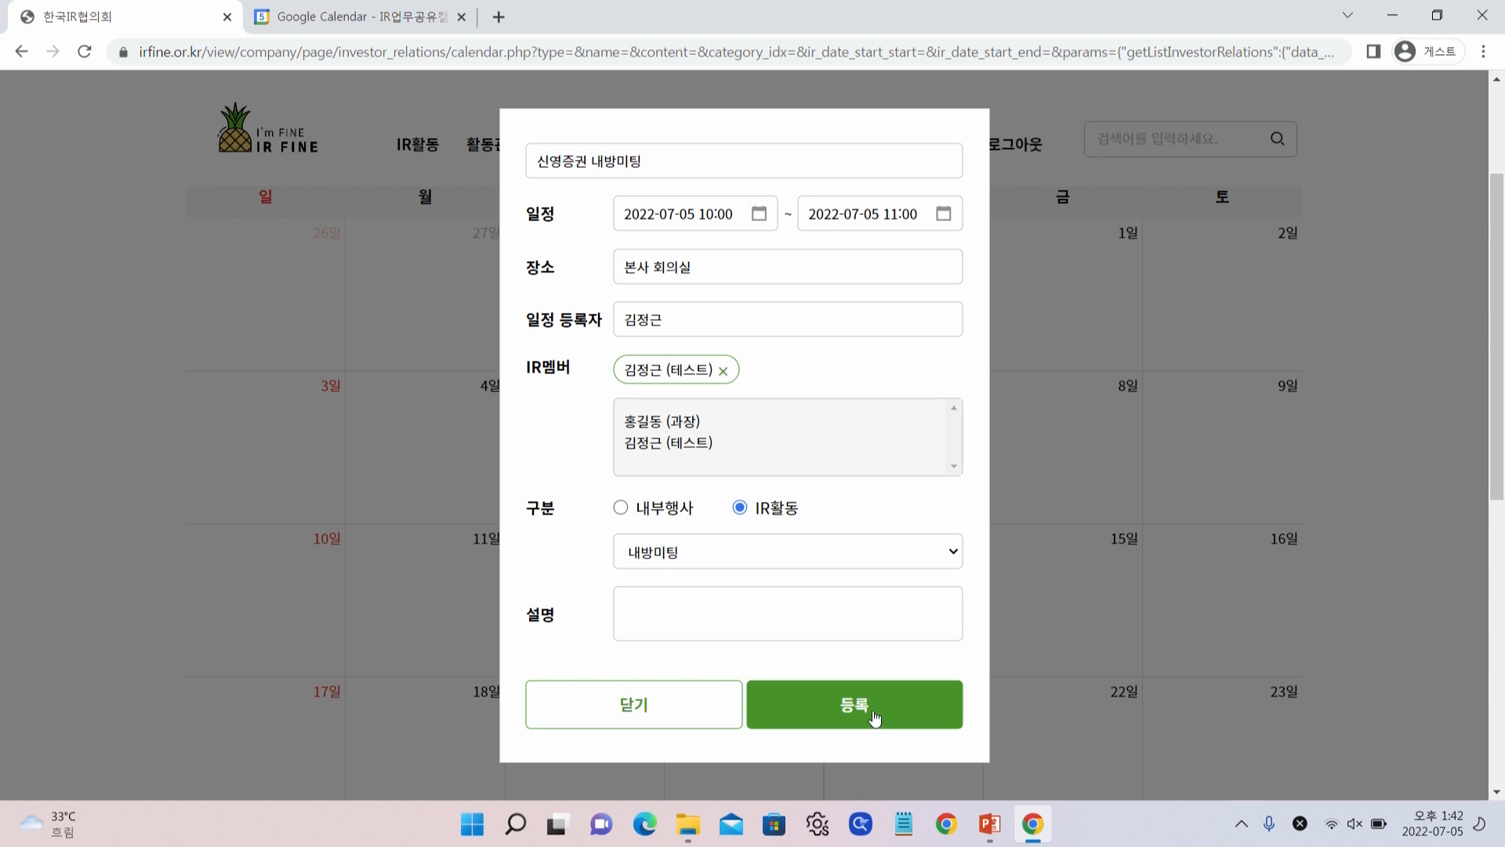
left_click(874, 715)
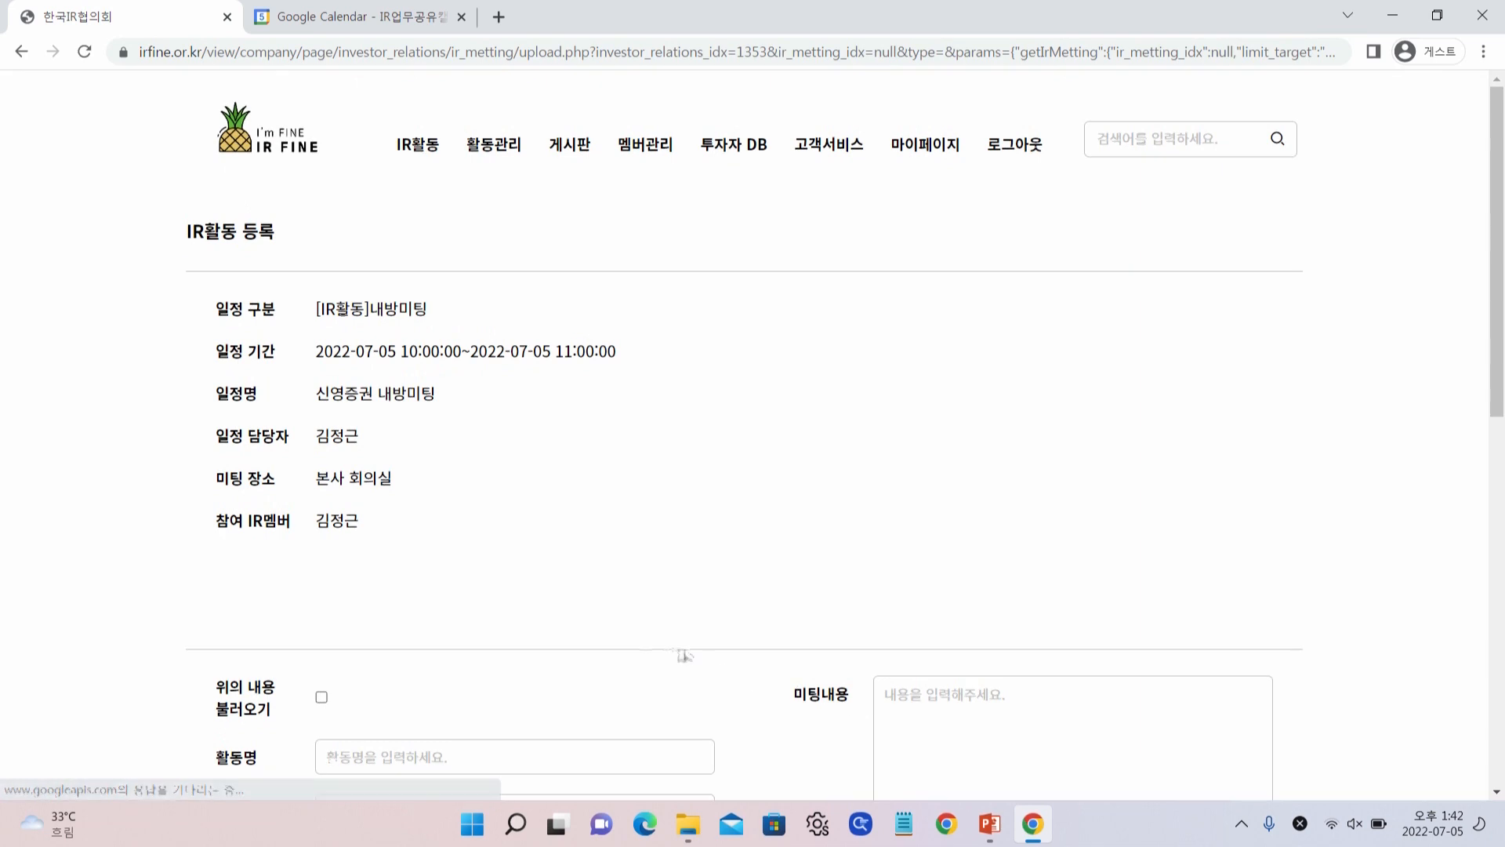
mouse_move(503, 164)
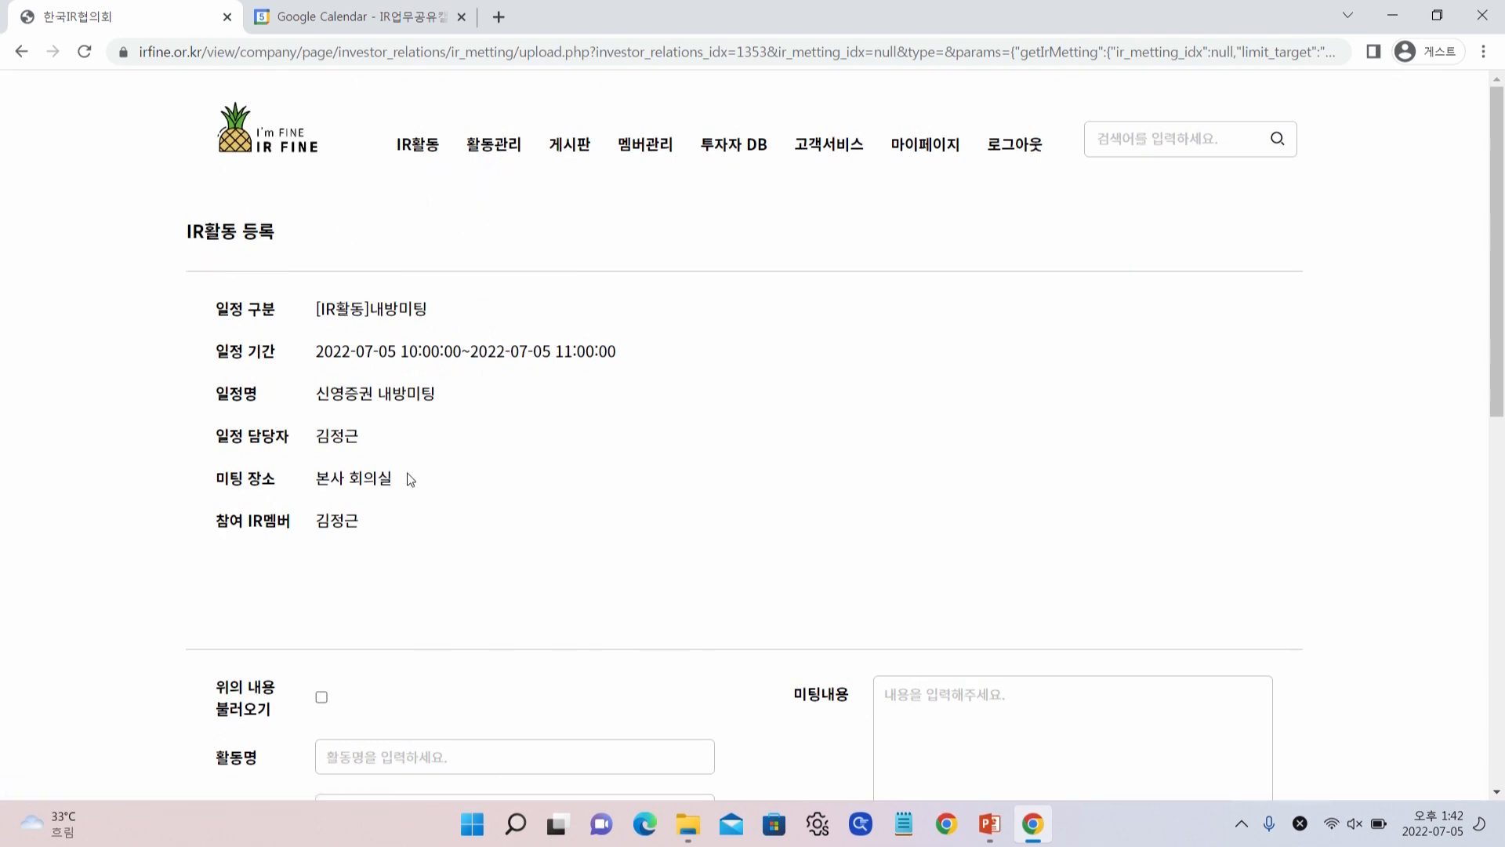
Check the July 2022 month in Google Calendar for the synced July 5 meeting, then return to IR FINE
left_click(369, 22)
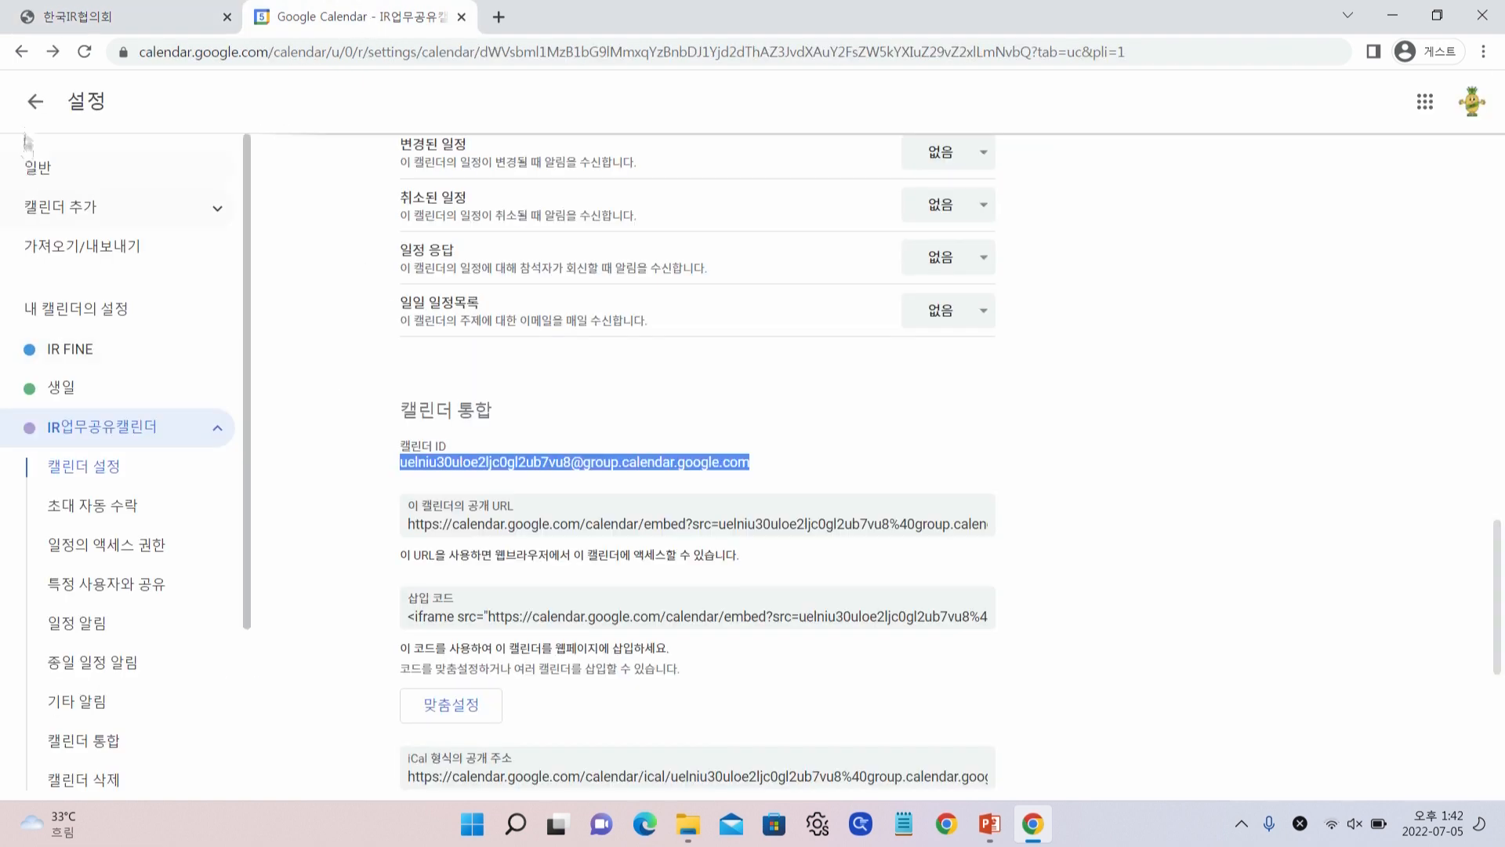
left_click(34, 110)
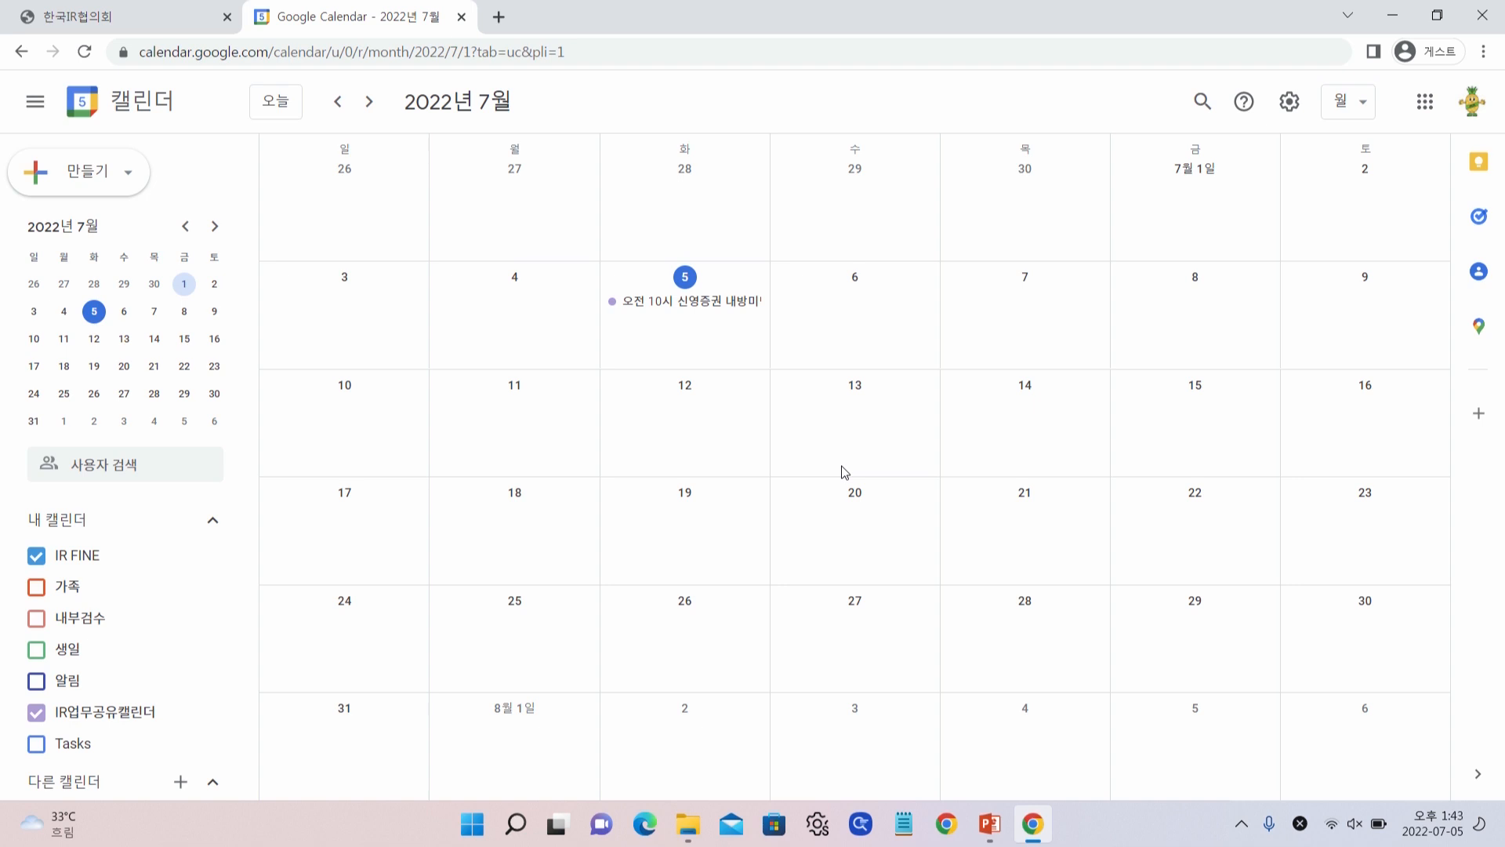
left_click(99, 16)
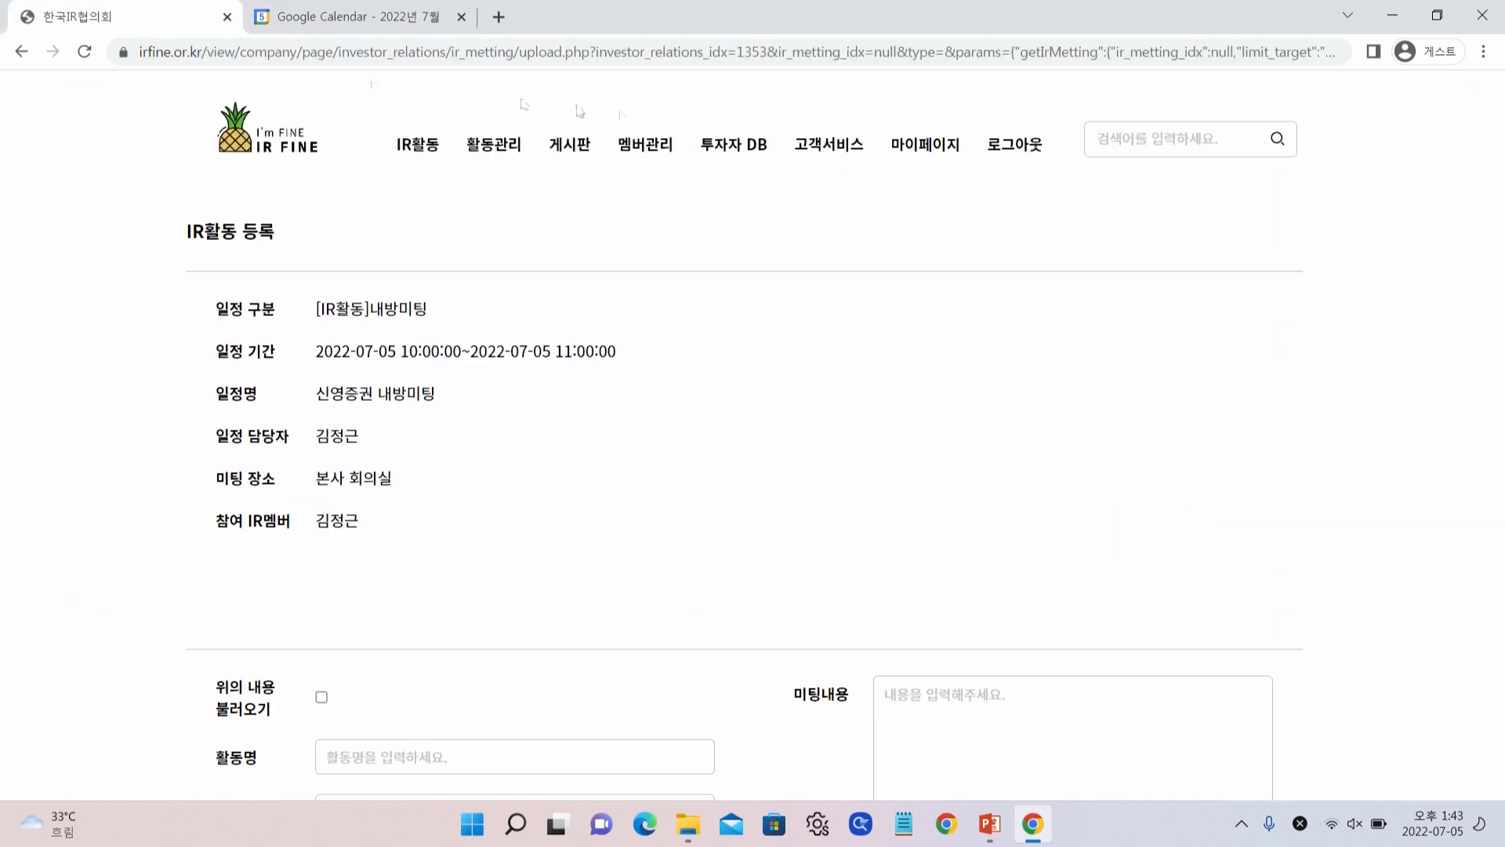
left_click(939, 147)
left_click(269, 386)
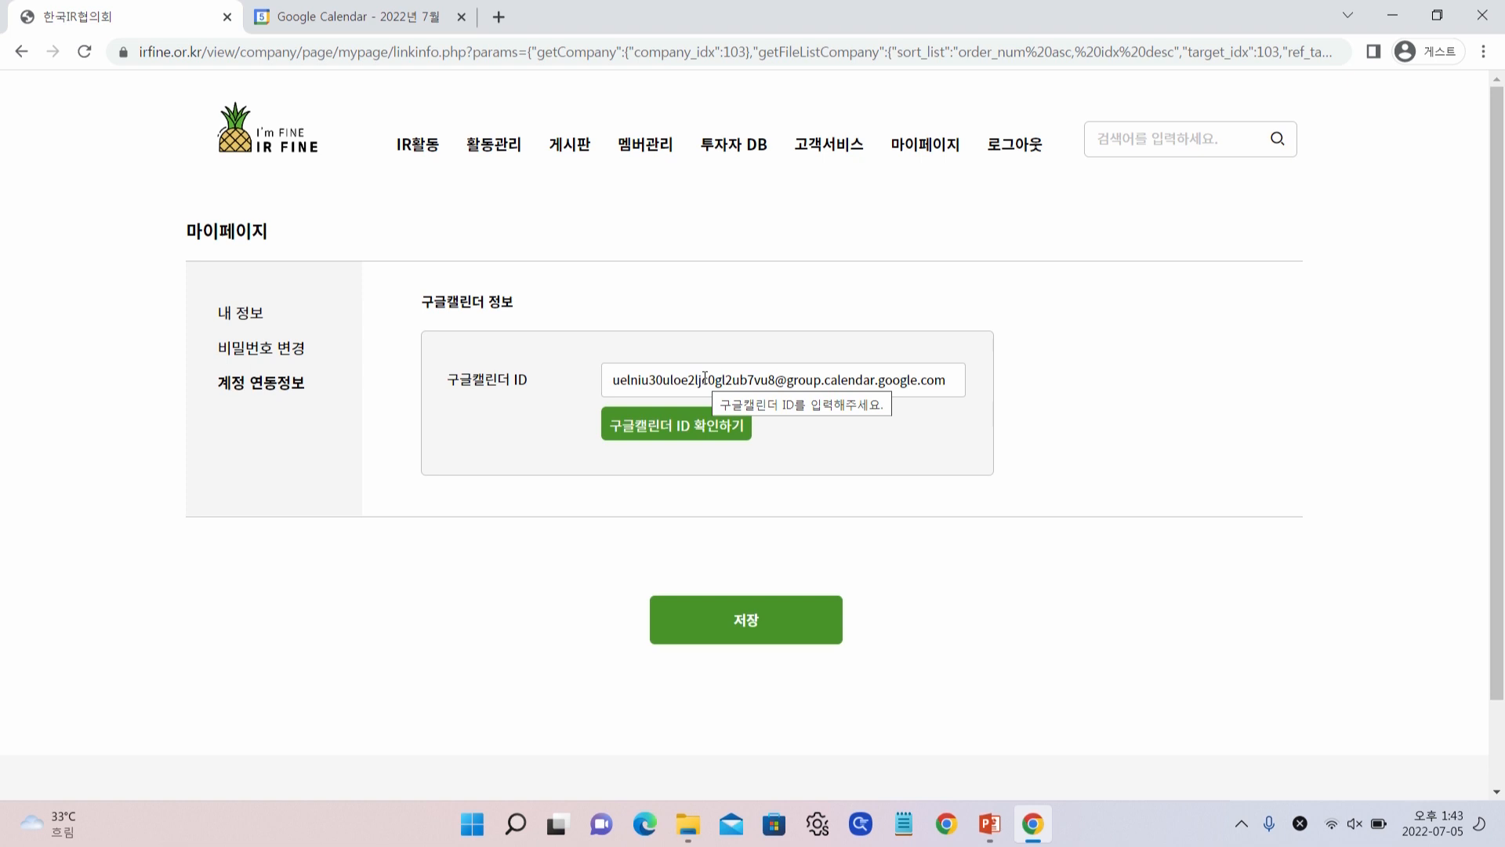
left_click(280, 134)
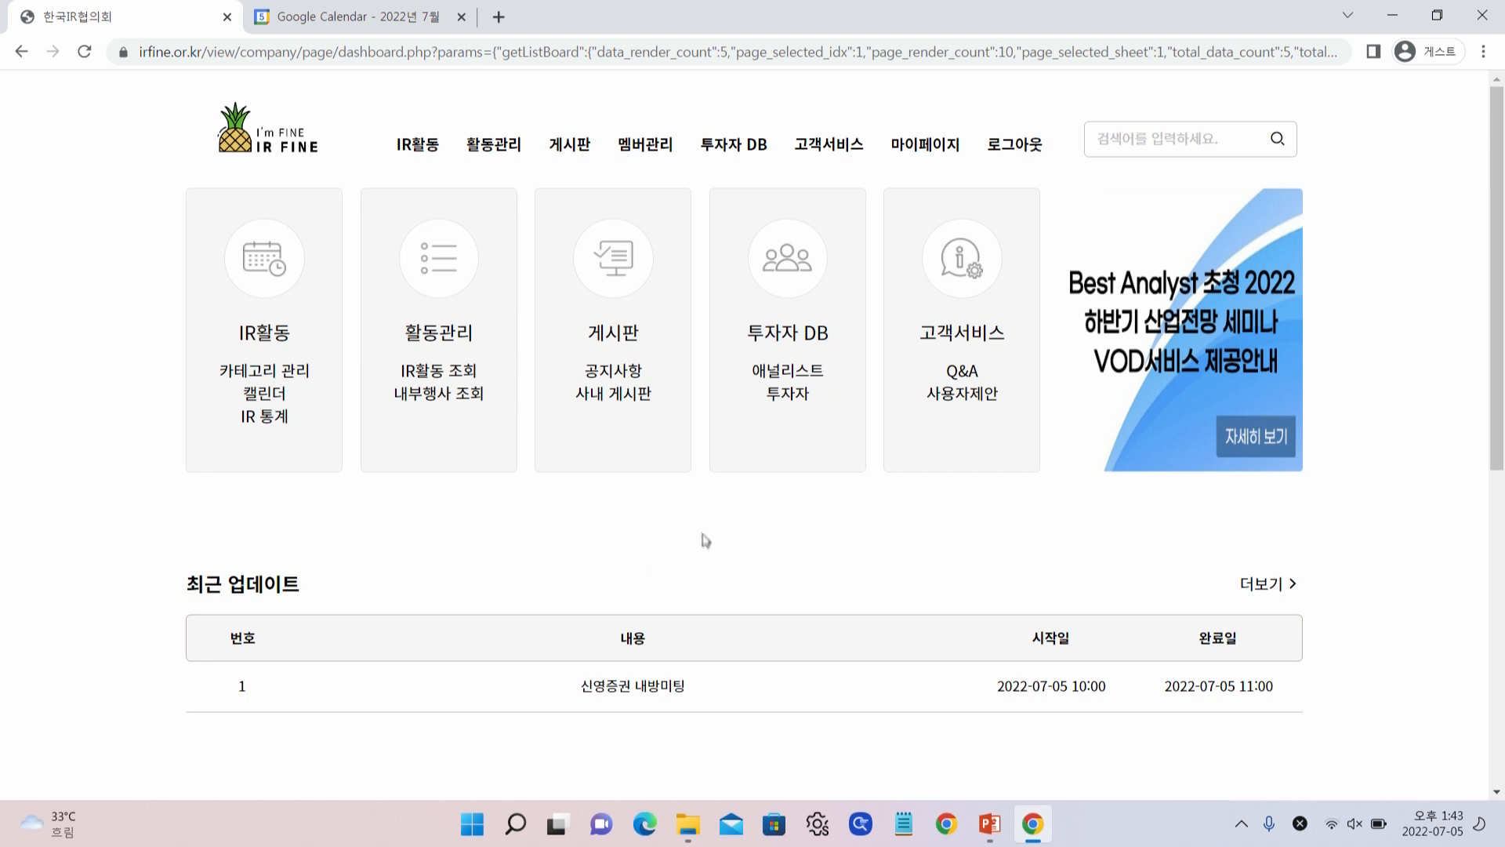
Approve the pending member on 멤버관리 so both members joined 2022-07-04 show approved
left_click(649, 158)
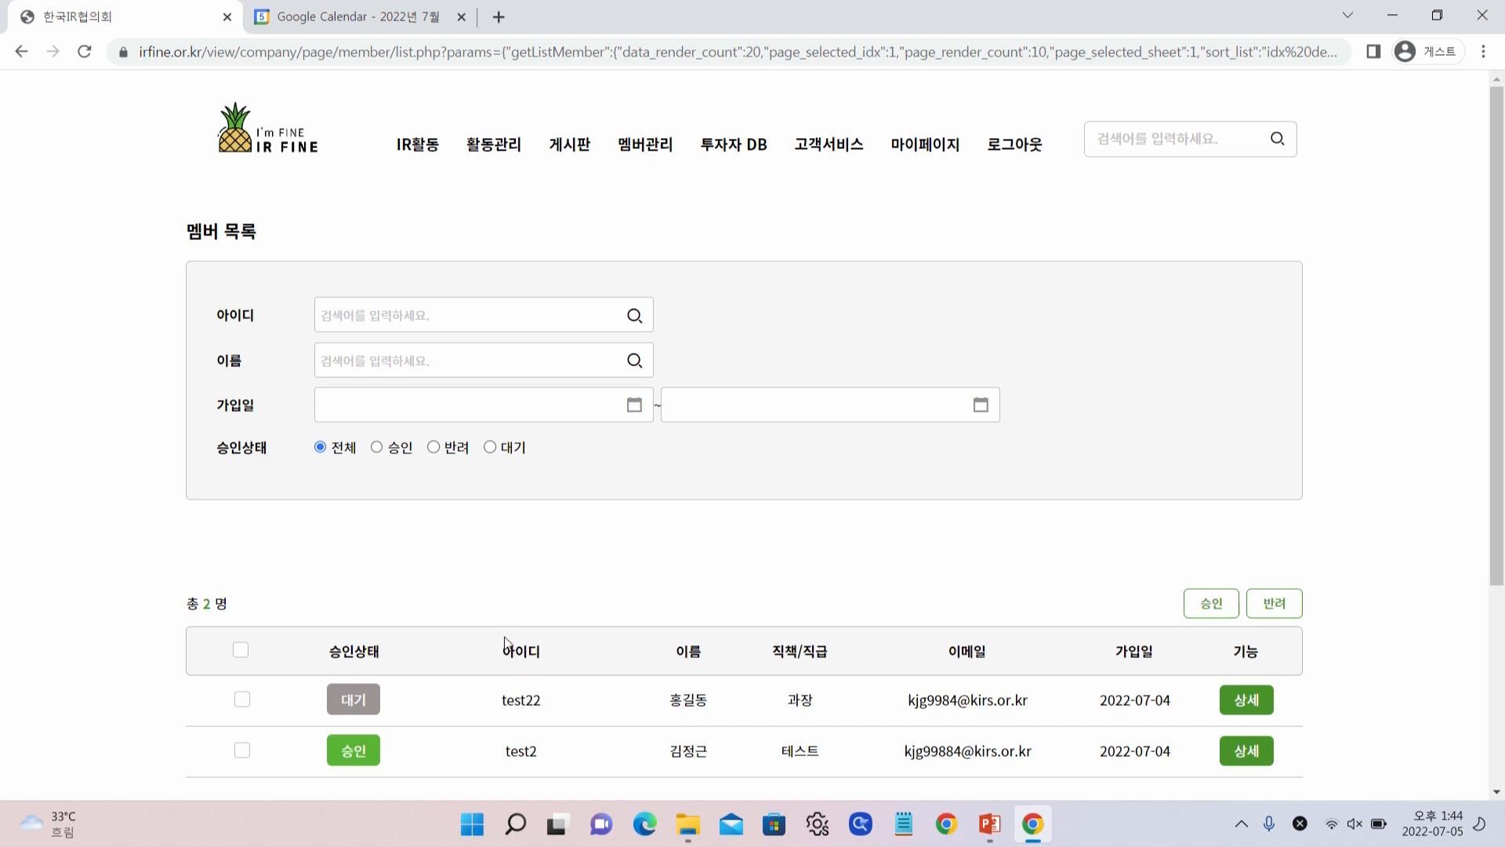
left_click(244, 701)
left_click(1212, 611)
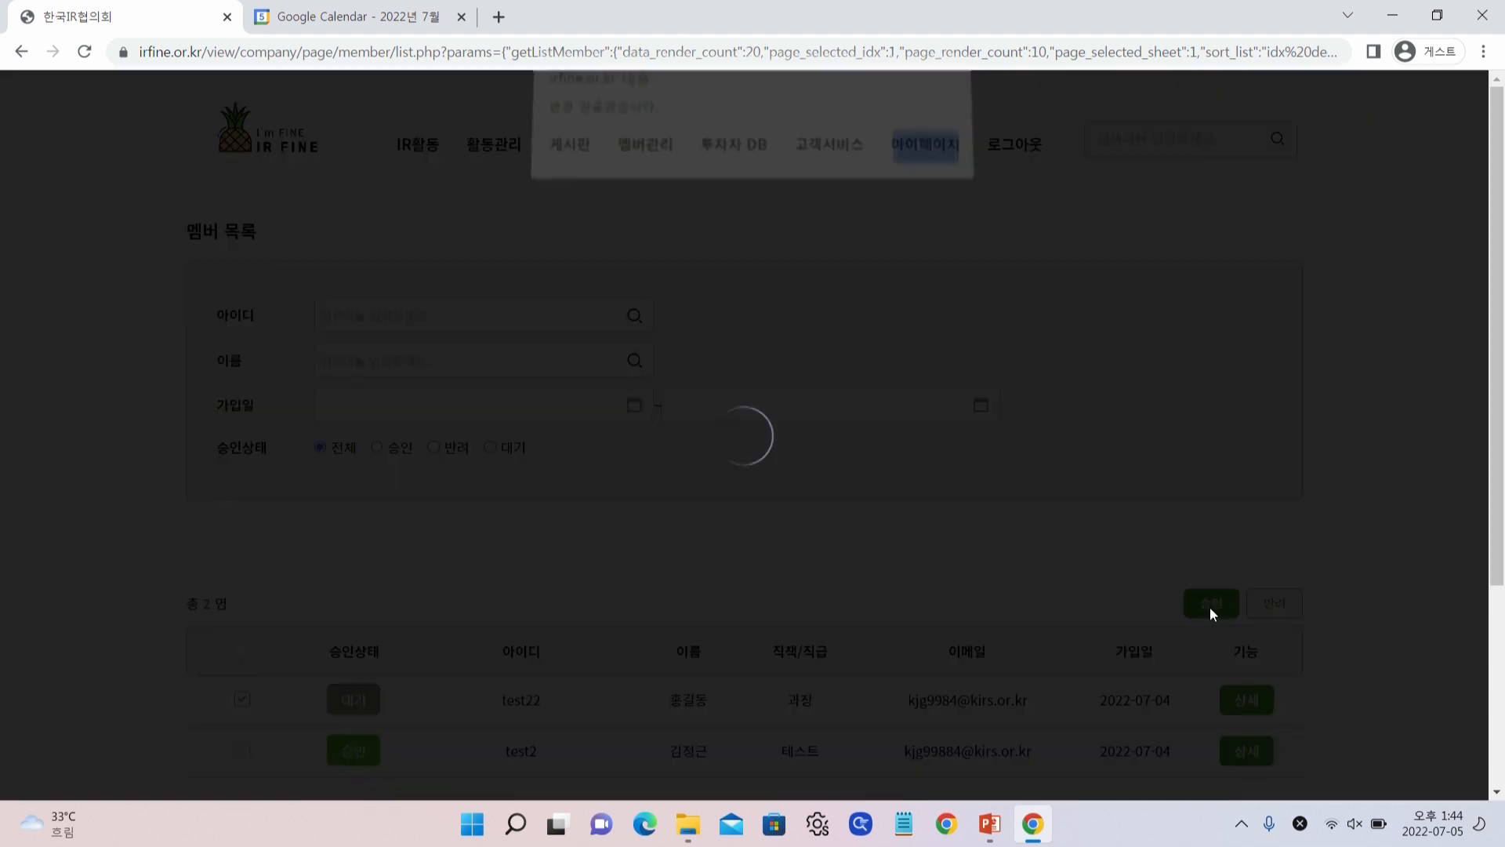
key("Return")
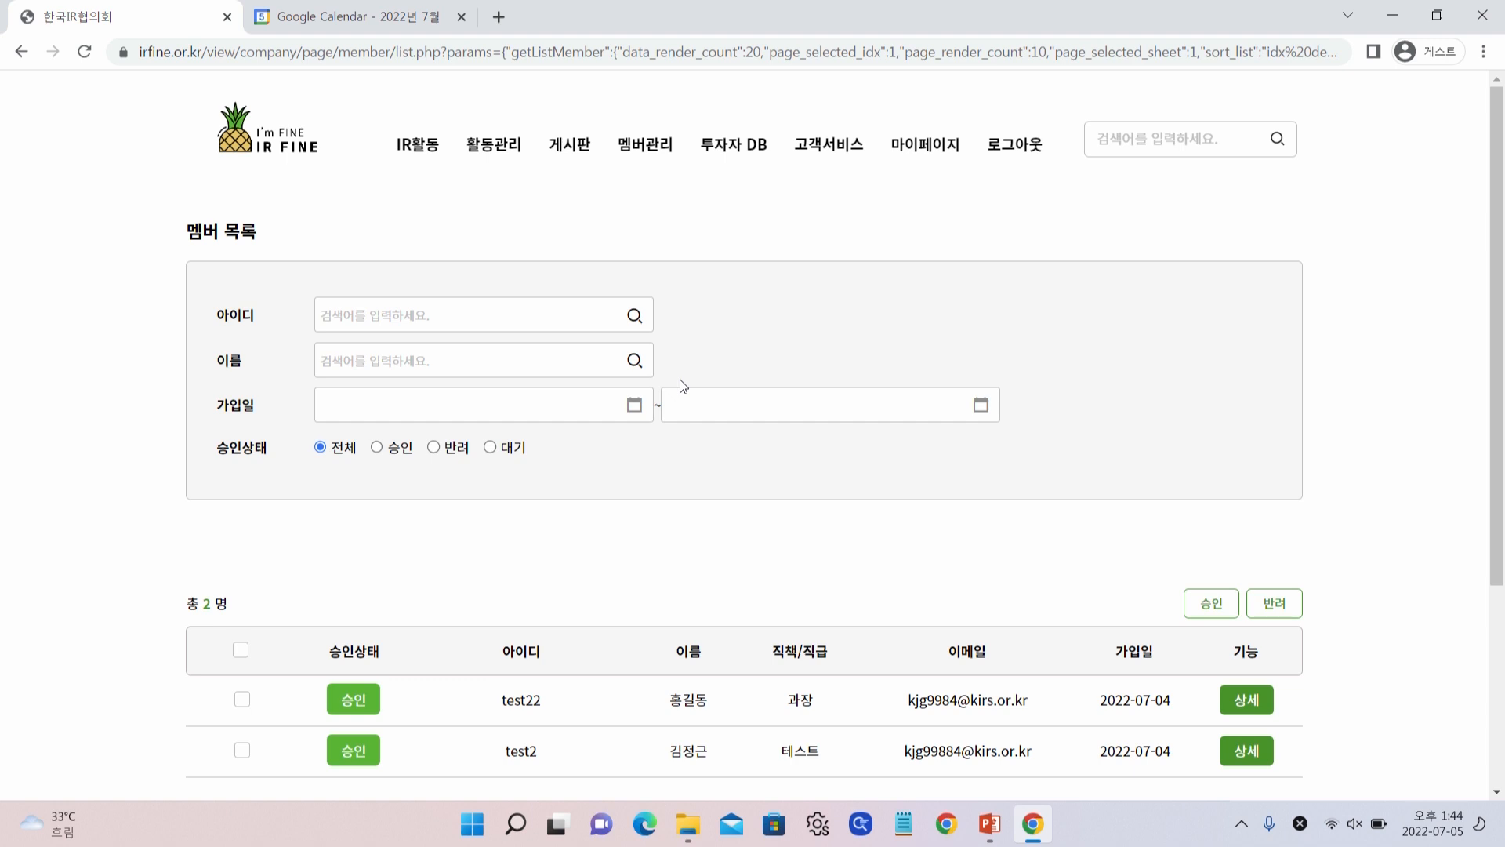
mouse_move(423, 161)
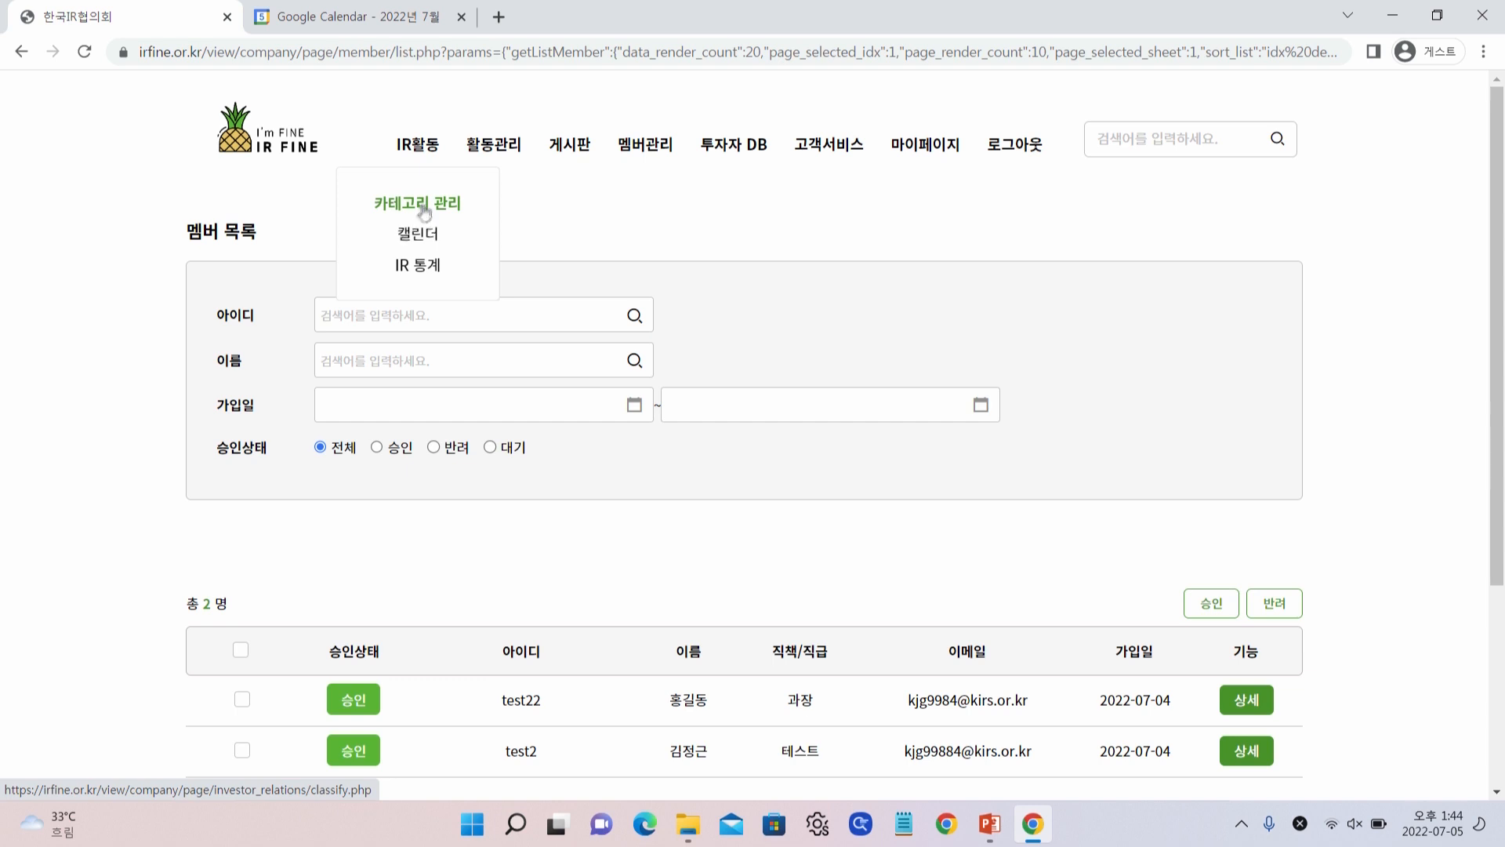
Register a new IR activity category named 오찬미팅
left_click(421, 205)
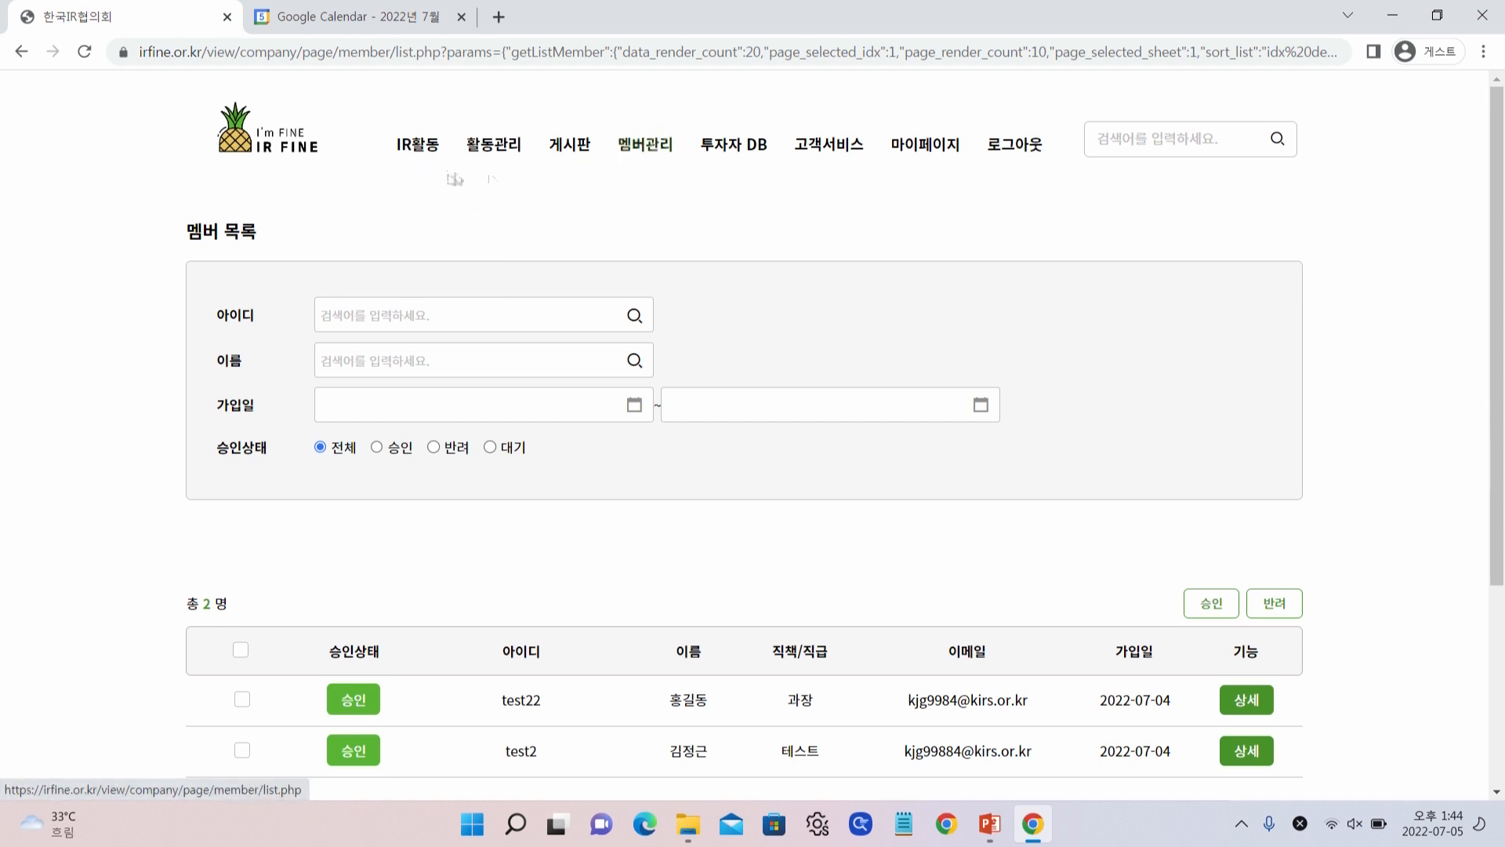
left_click(417, 207)
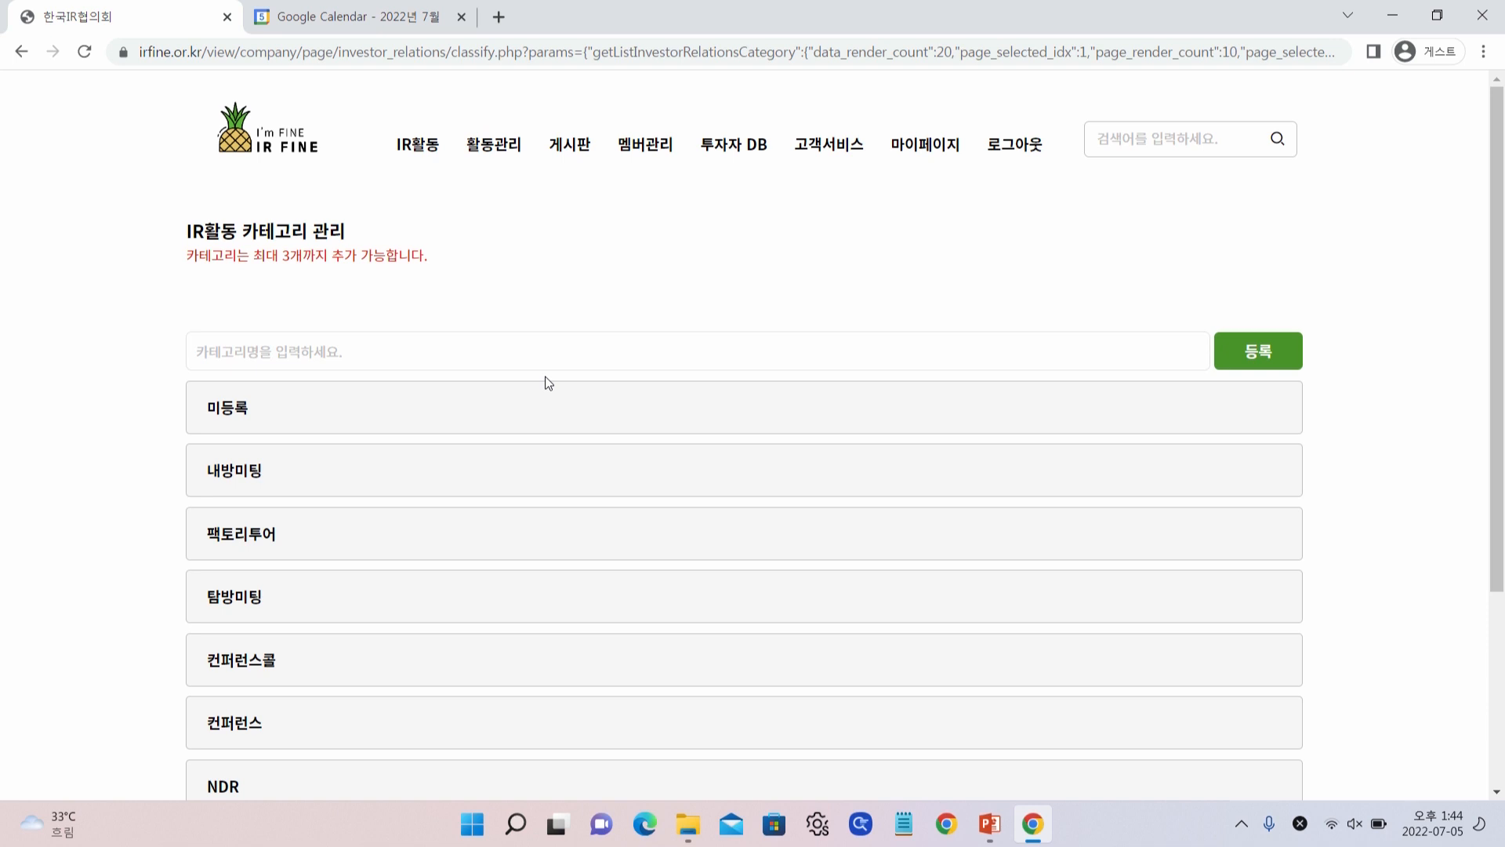
scroll(551, 464, "down", 1)
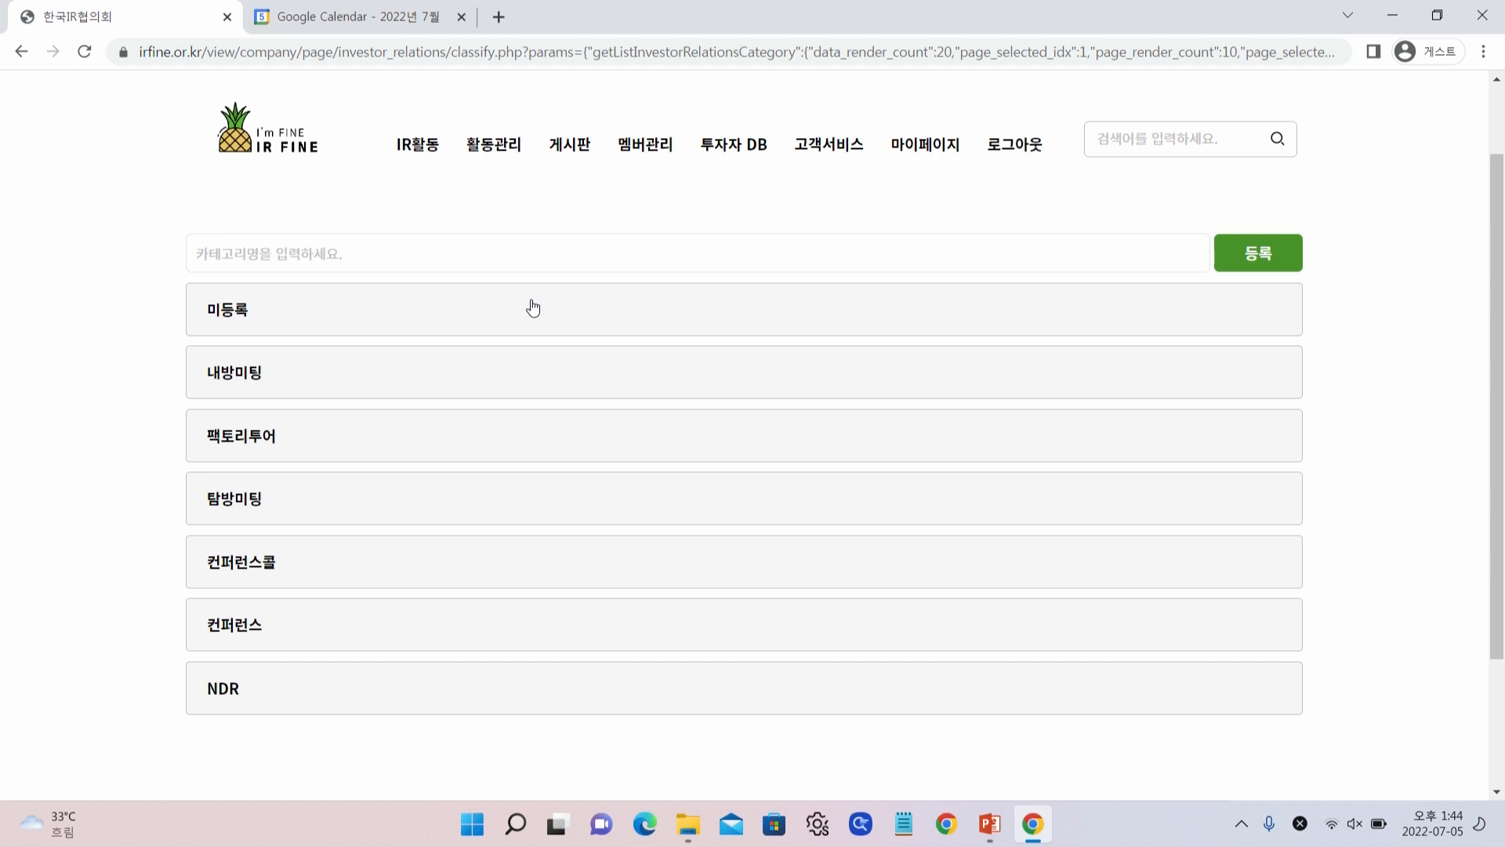
left_click(493, 258)
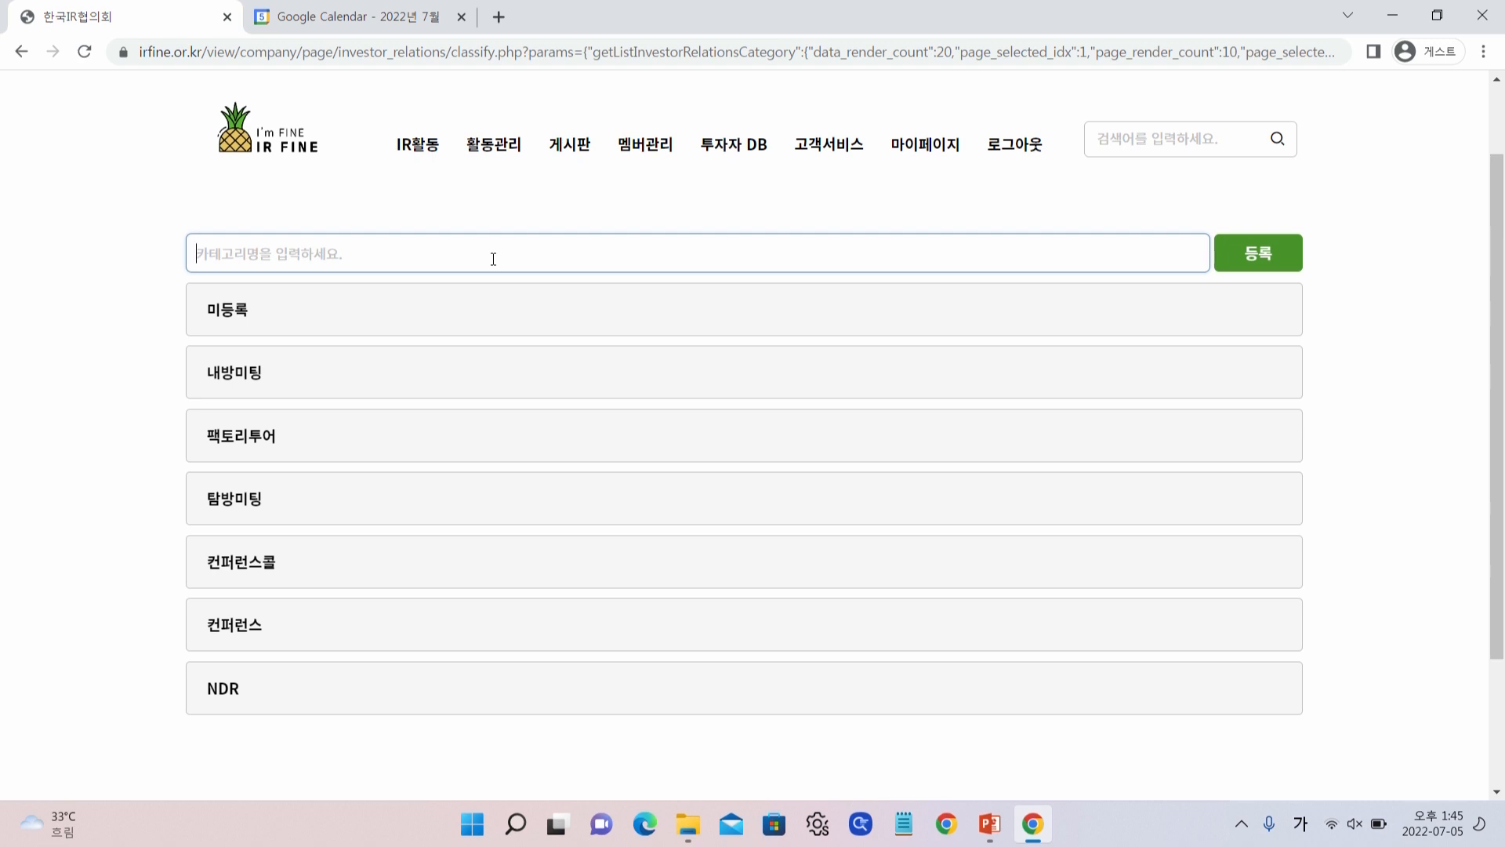
type("오찬미팅")
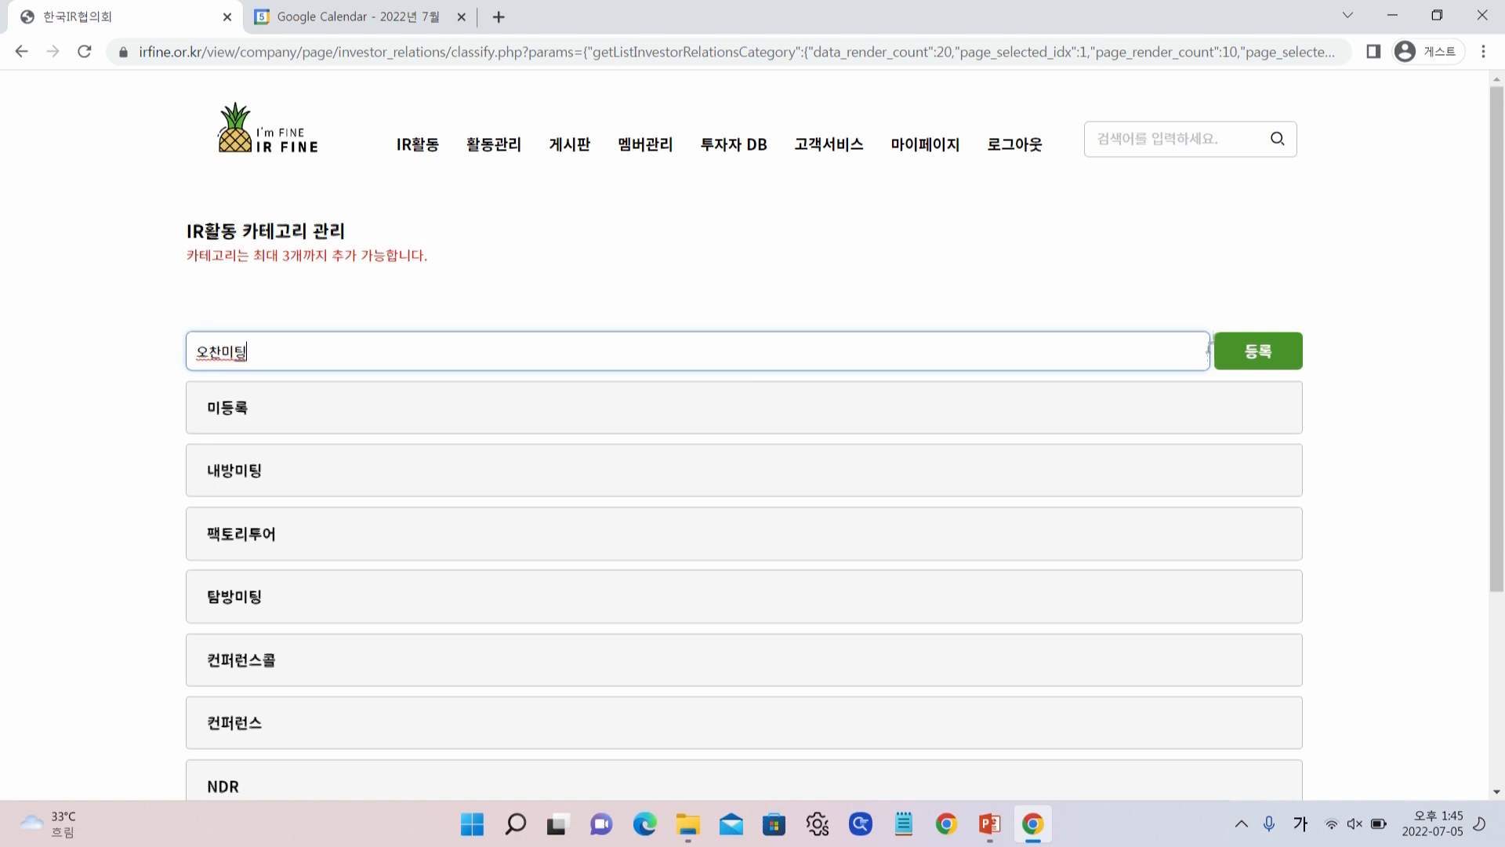
key("Return")
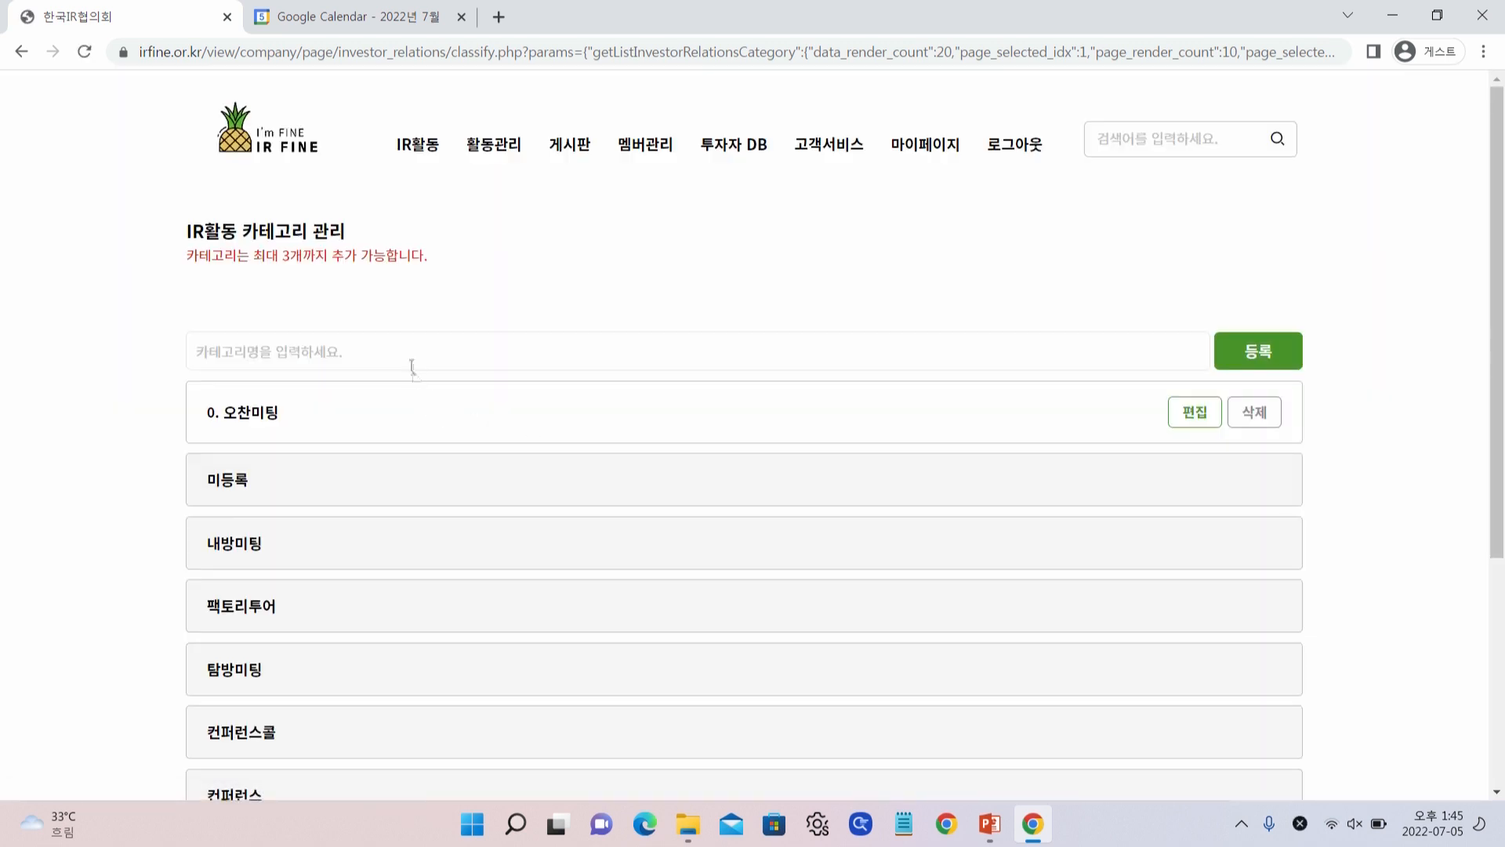
Register two more categories, 만찬미팅 and 스포츠미팅
left_click(391, 357)
type("만찬ㅌ\\ㅂ")
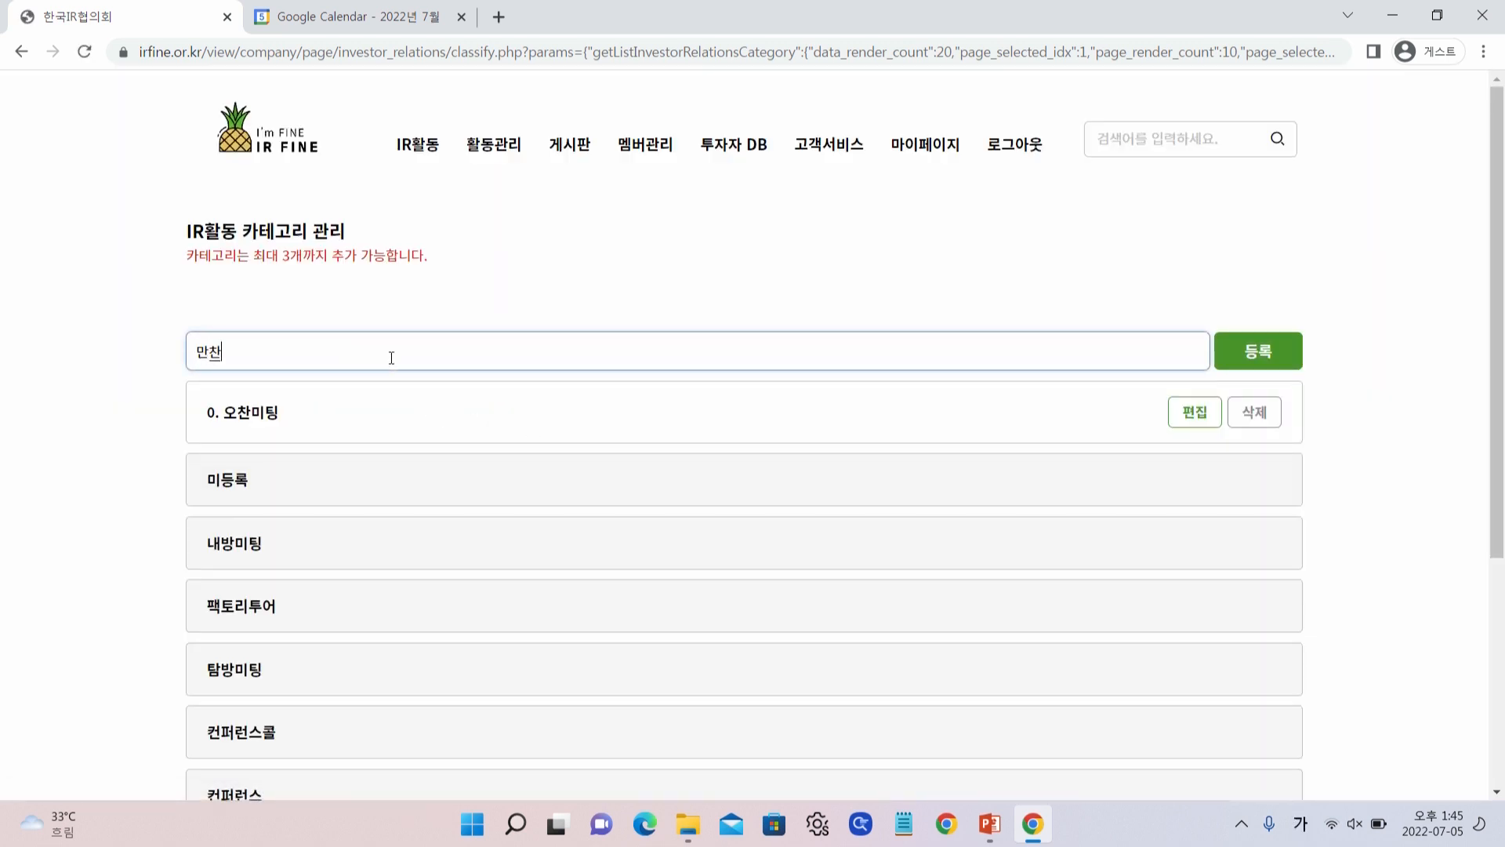
key("BackSpace")
key("BackSpace")
key("BackSpace")
type("미팅")
left_click(1275, 342)
left_click(210, 359)
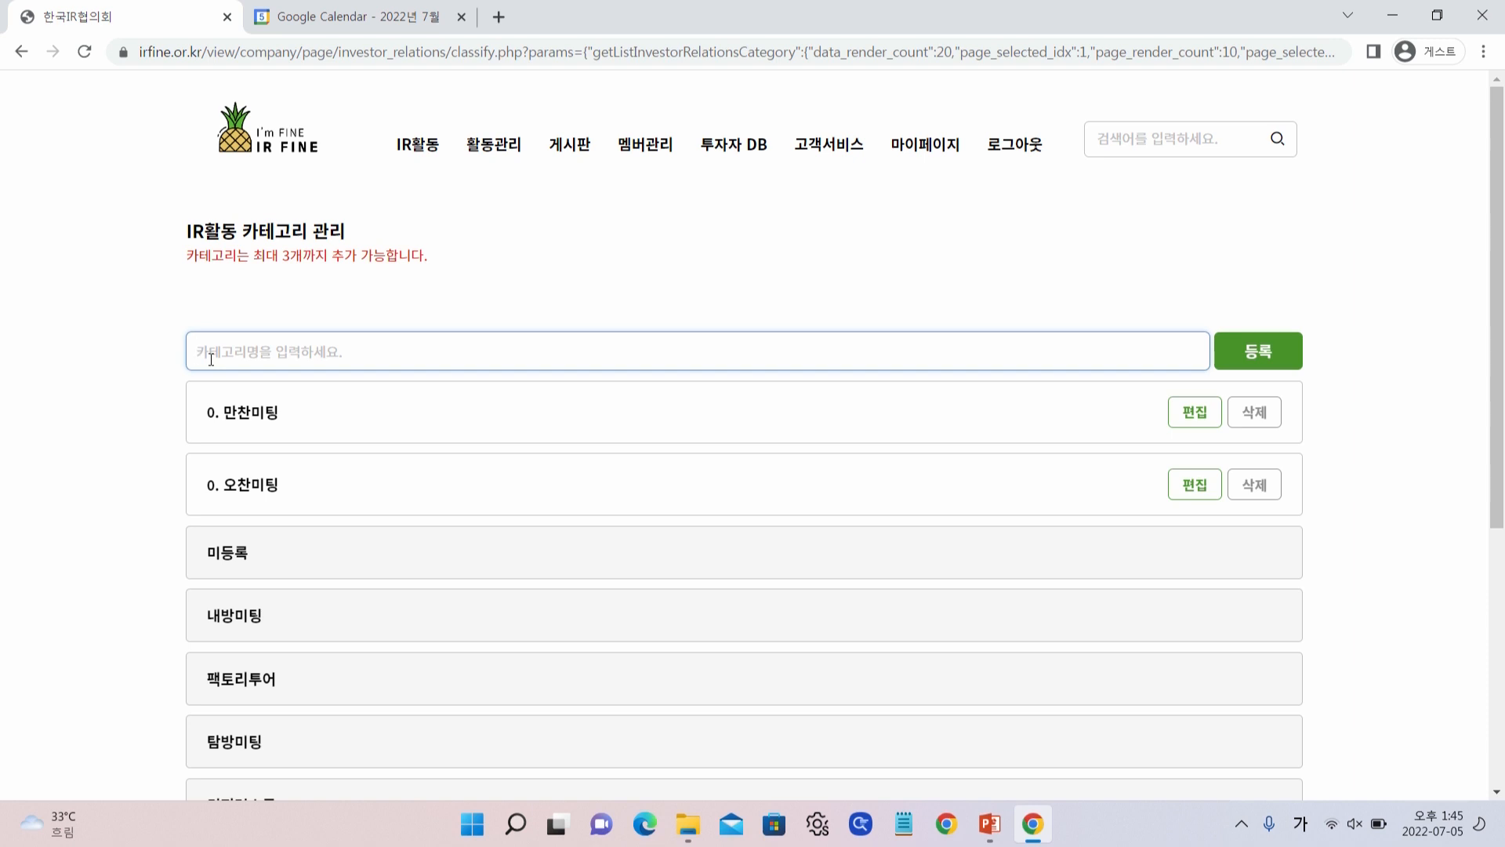
type("스포츠")
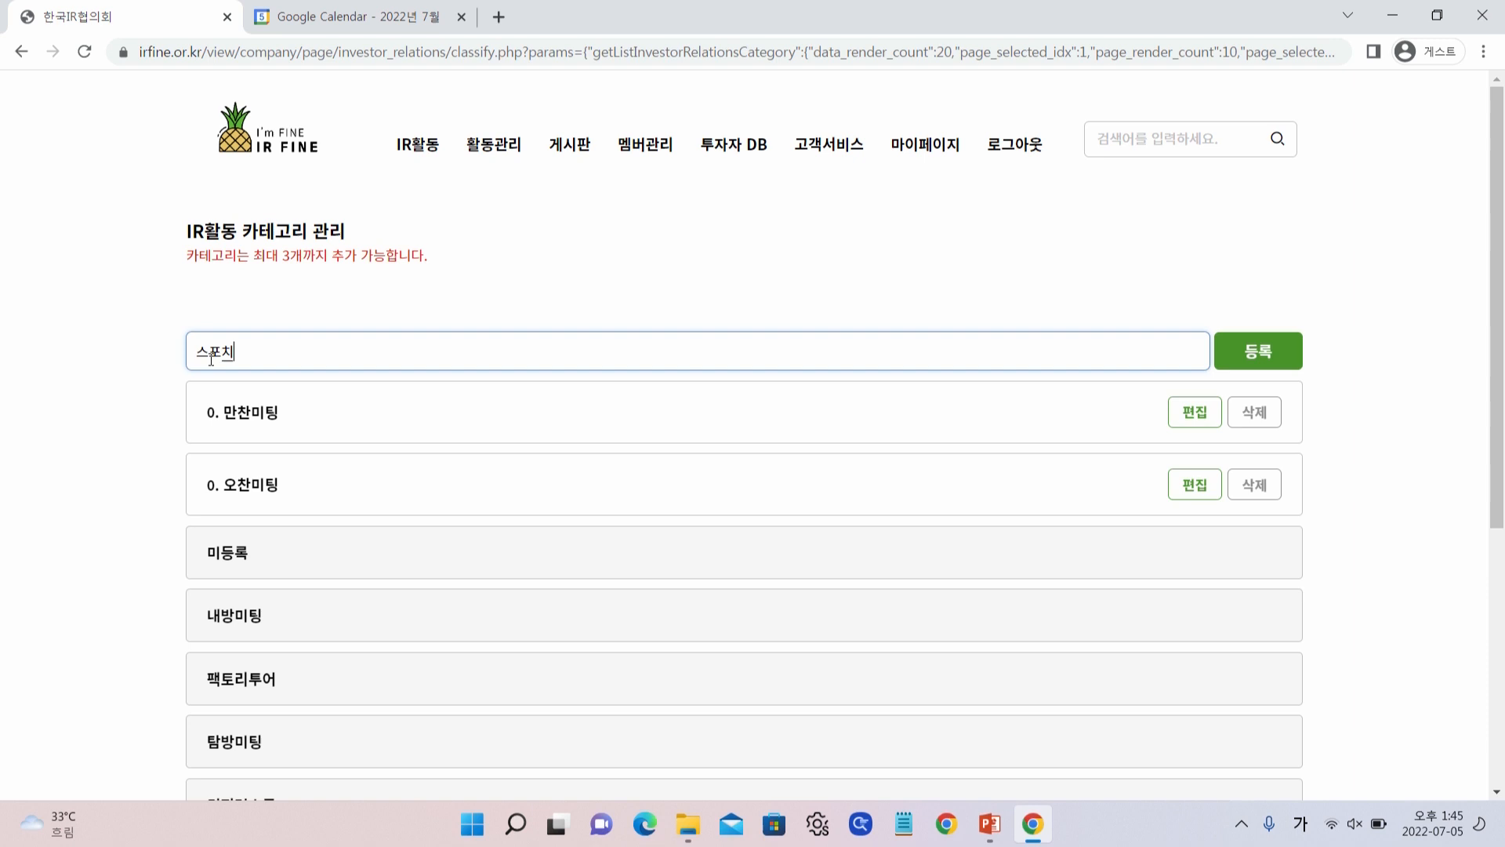
type("미팅")
left_click(1279, 360)
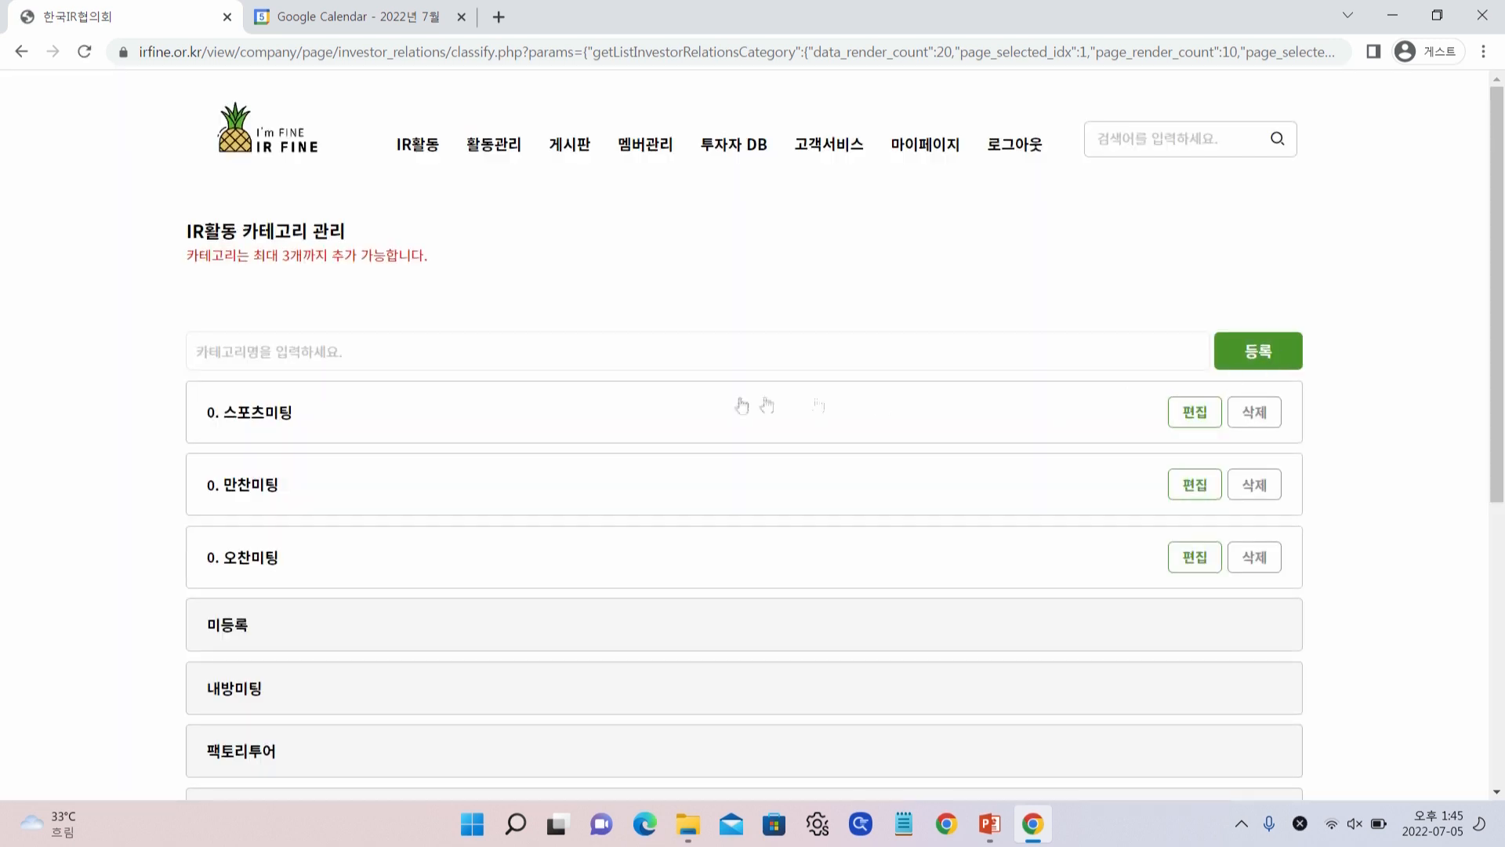
Set 스포츠미팅's priority to 1 and 만찬미팅's priority to 2
left_click(1192, 412)
double_click(458, 412)
type("1")
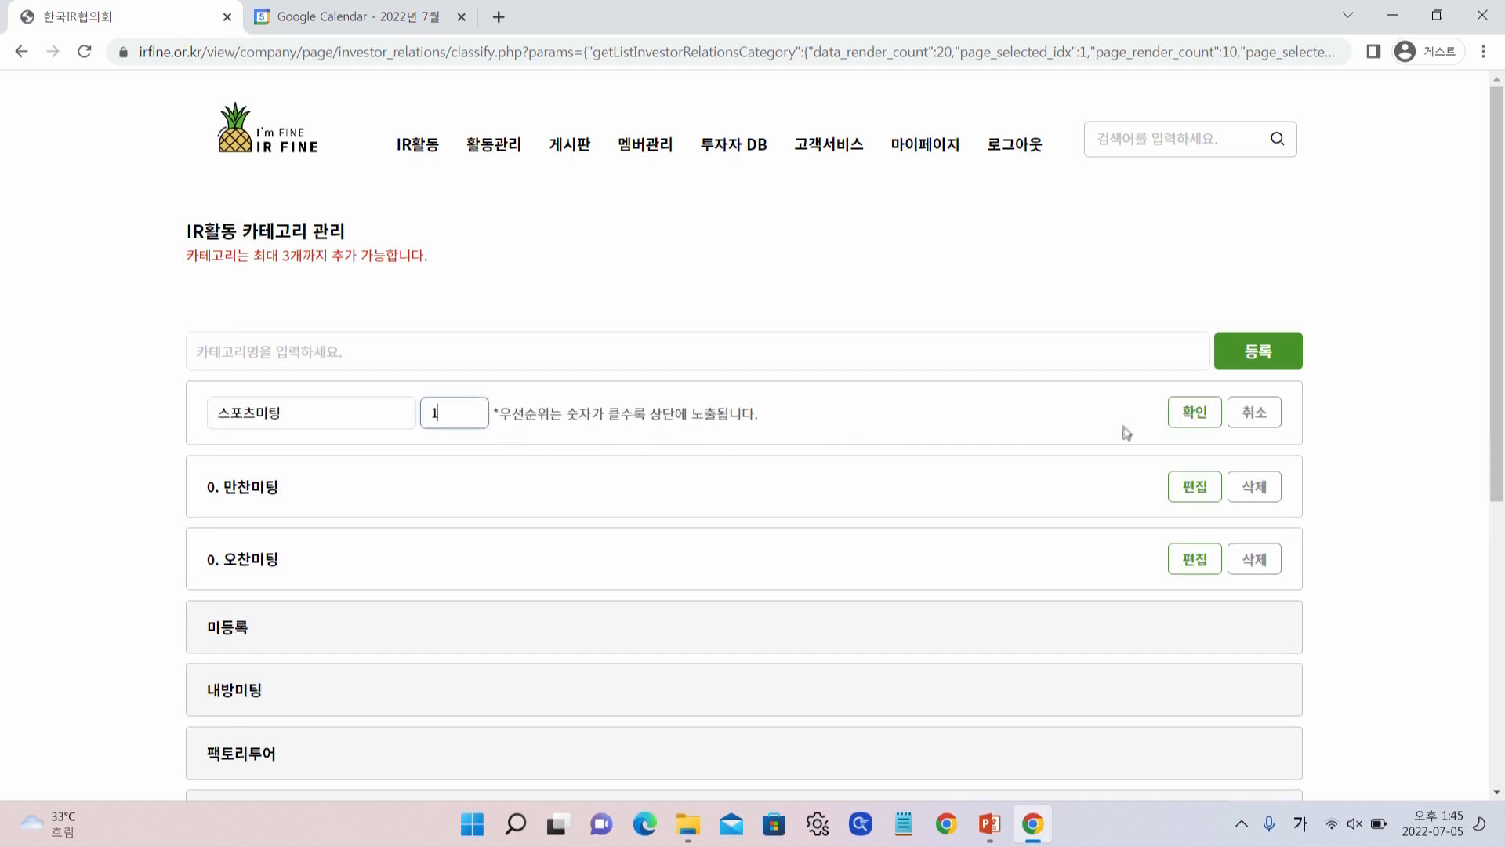
left_click(1194, 412)
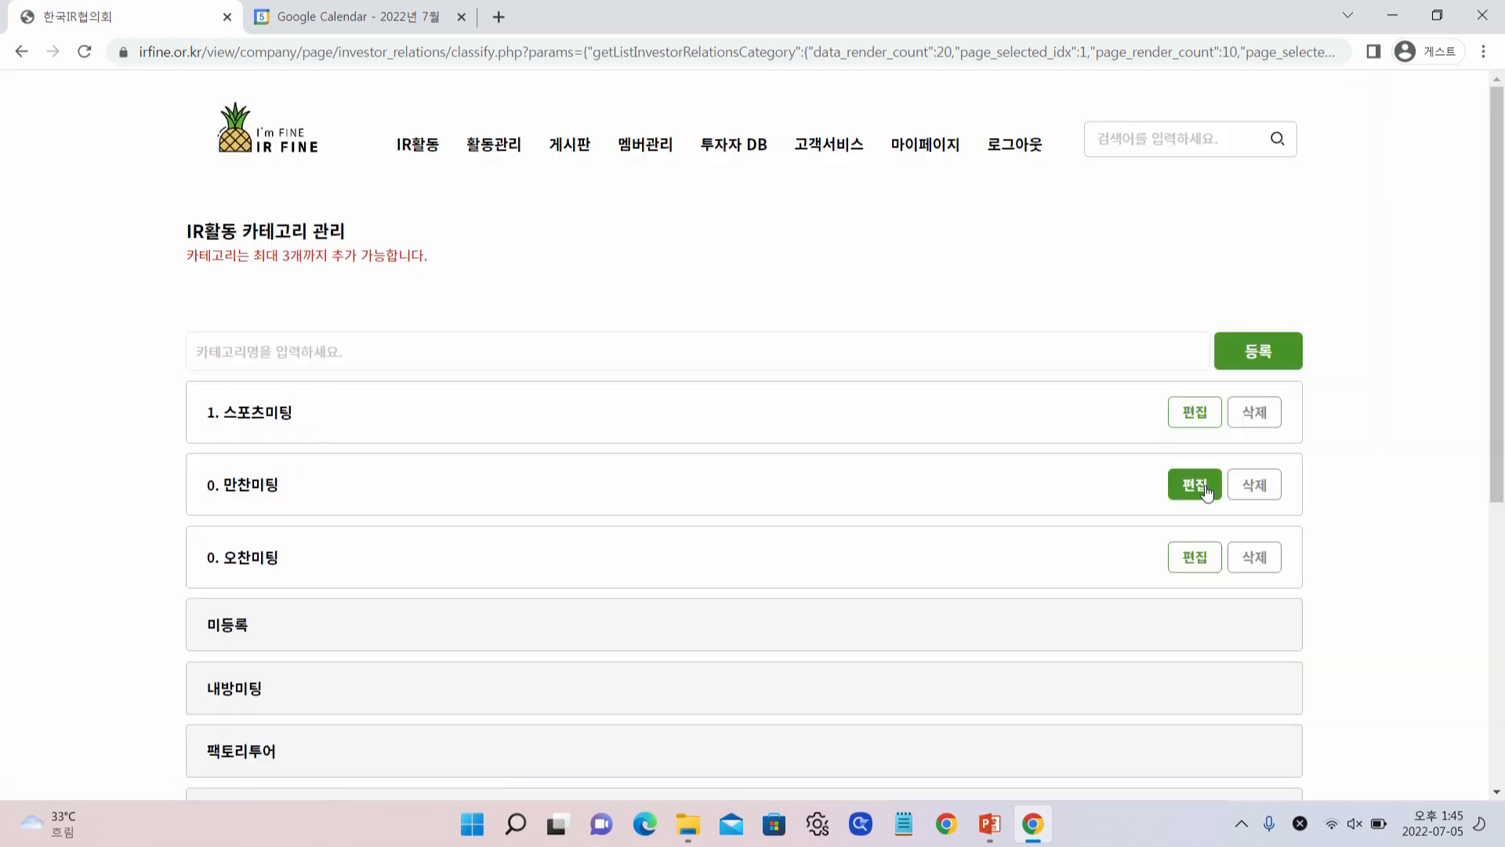
left_click(1194, 484)
double_click(436, 486)
type("2")
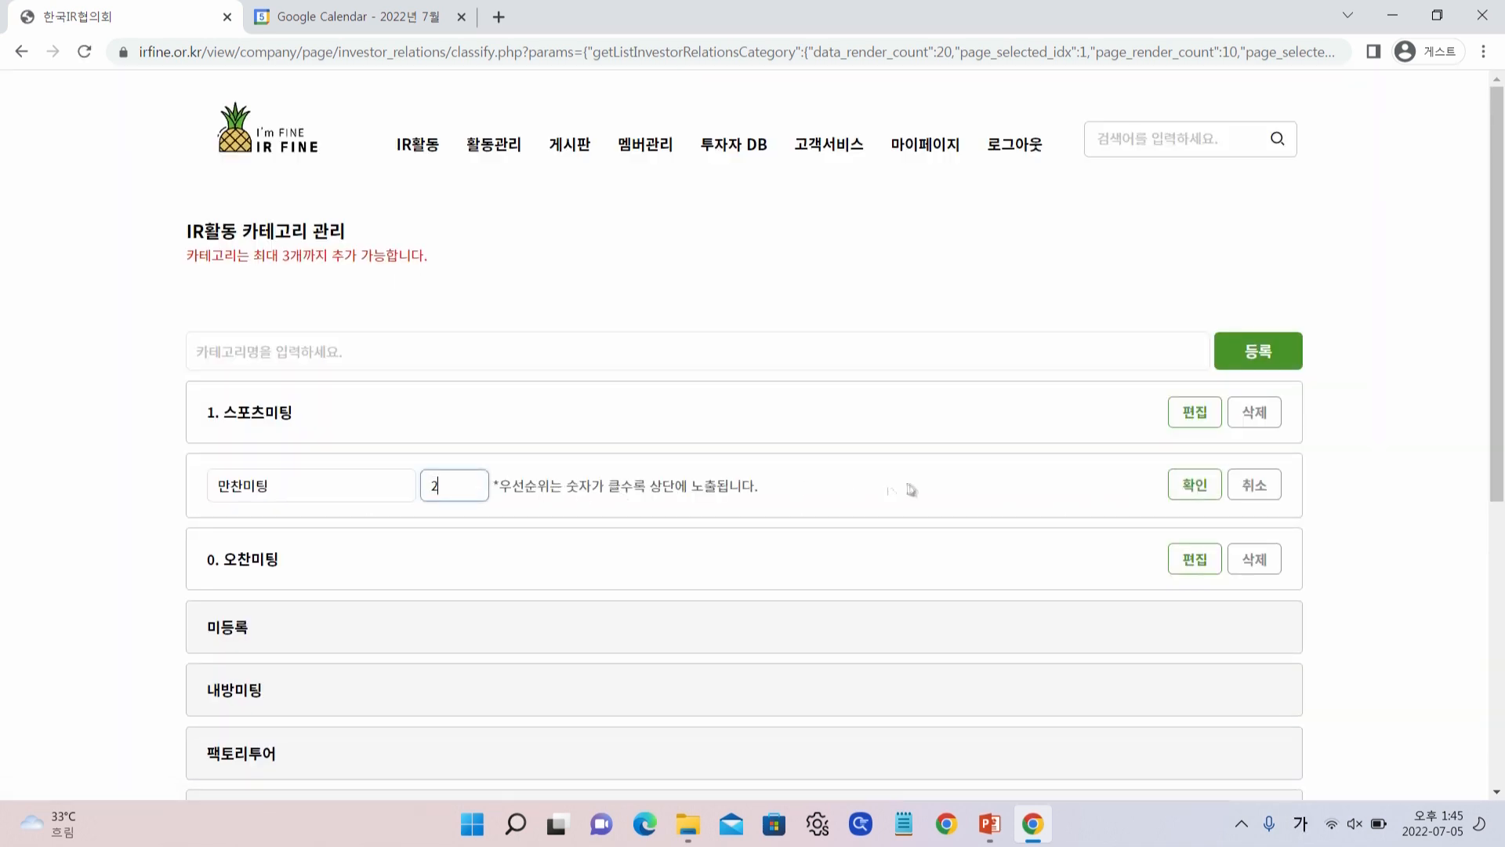
left_click(1195, 486)
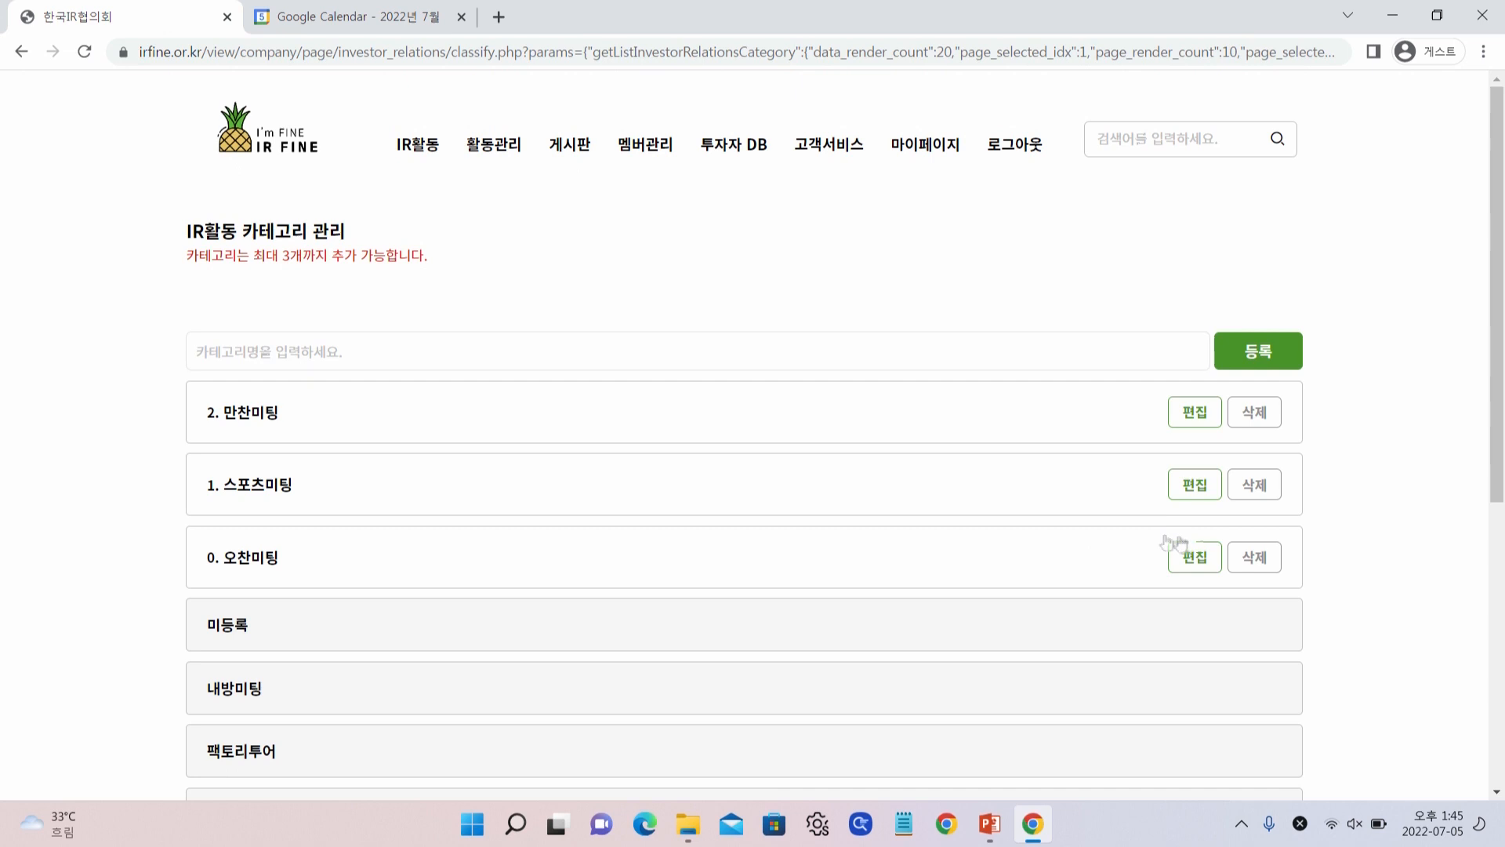
Give 오찬미팅 priority 3 so it is listed first
left_click(1169, 561)
left_click(435, 564)
type("3")
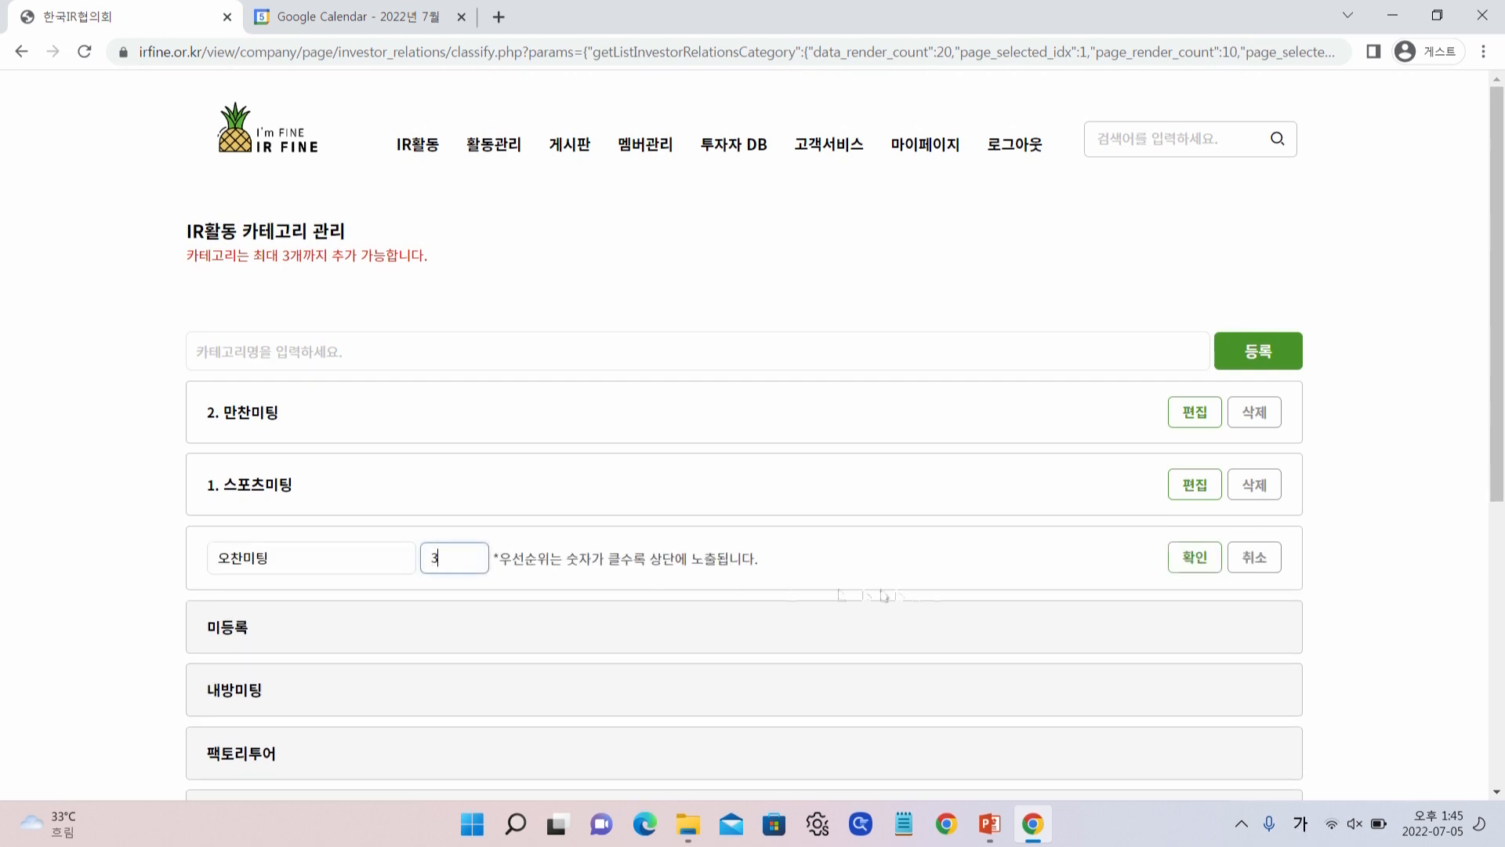
left_click(1195, 558)
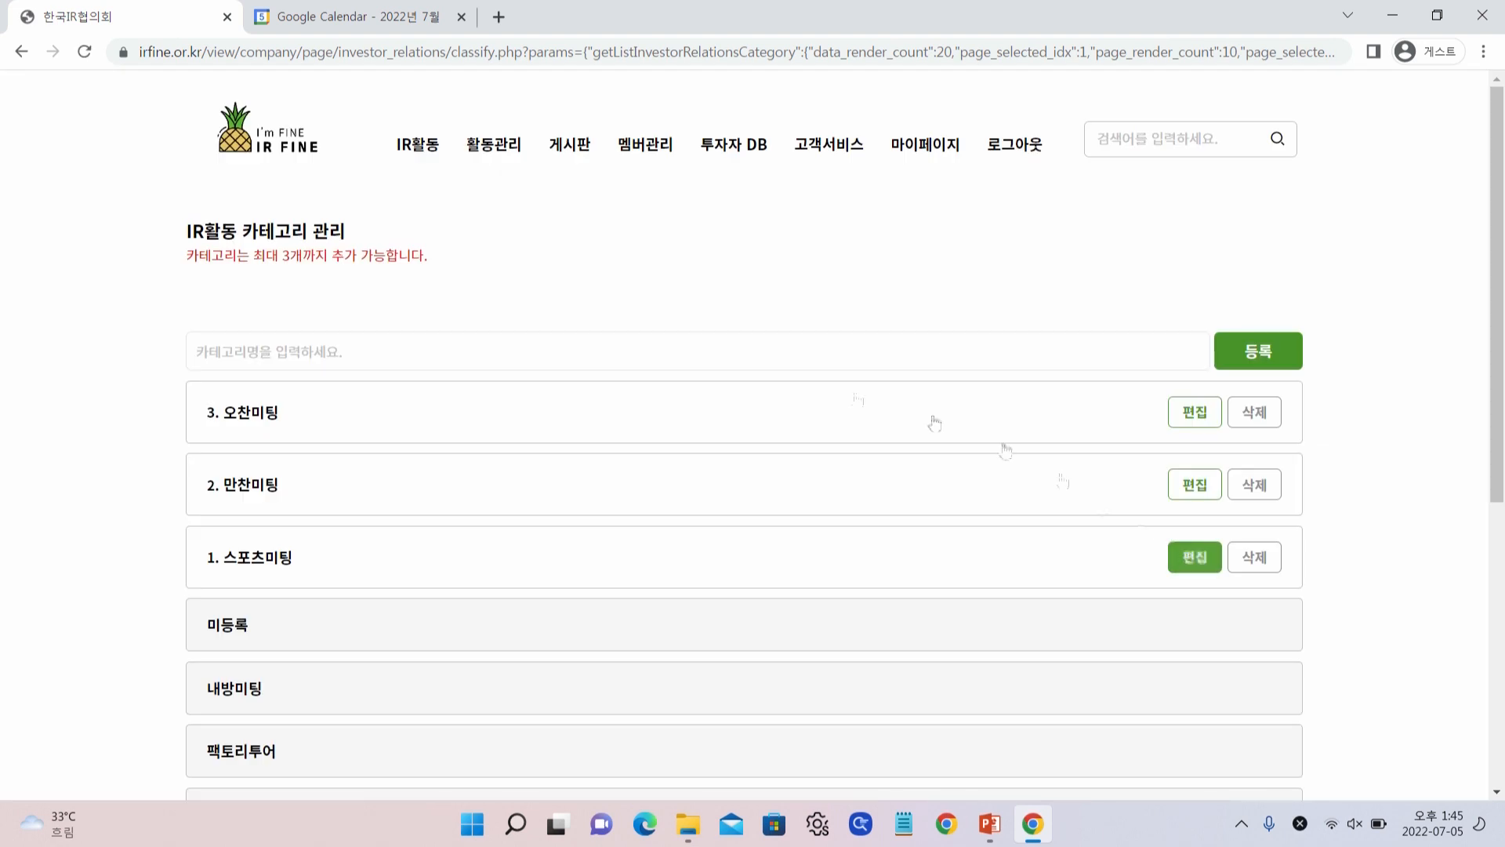
mouse_move(418, 144)
left_click(425, 236)
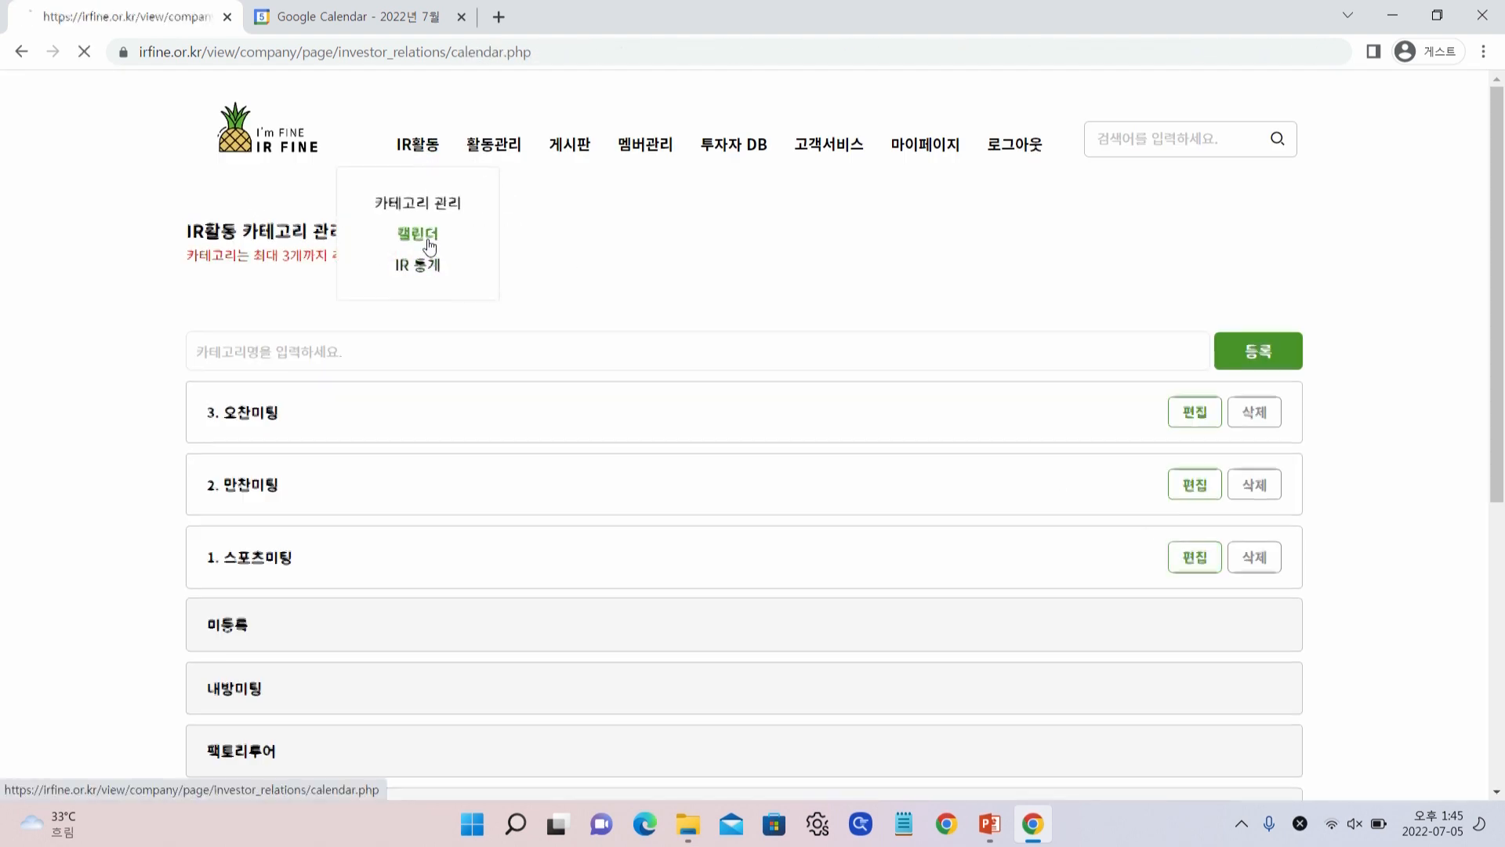
left_click(756, 609)
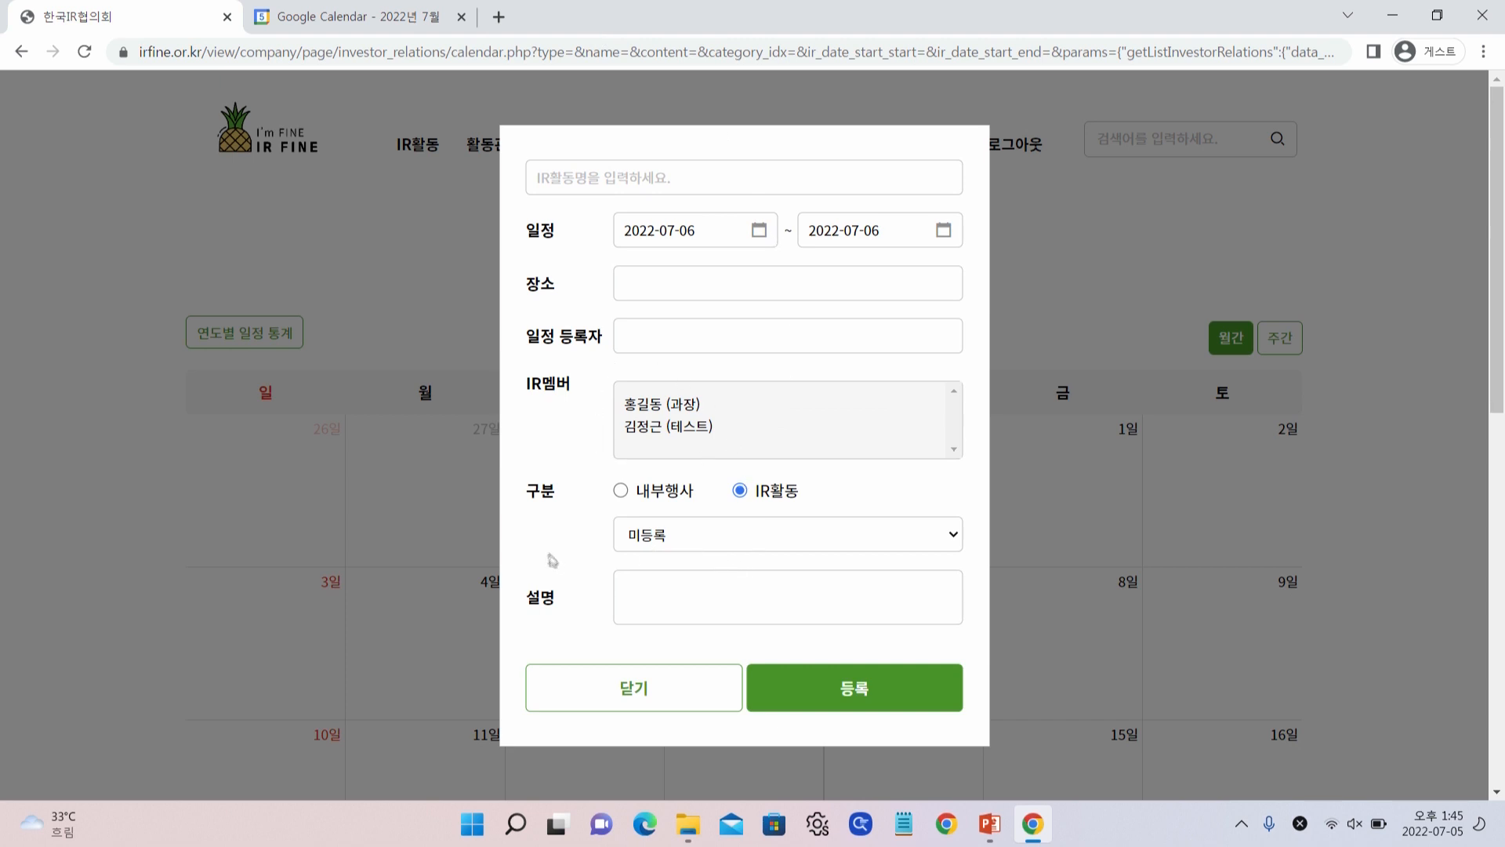
left_click(742, 535)
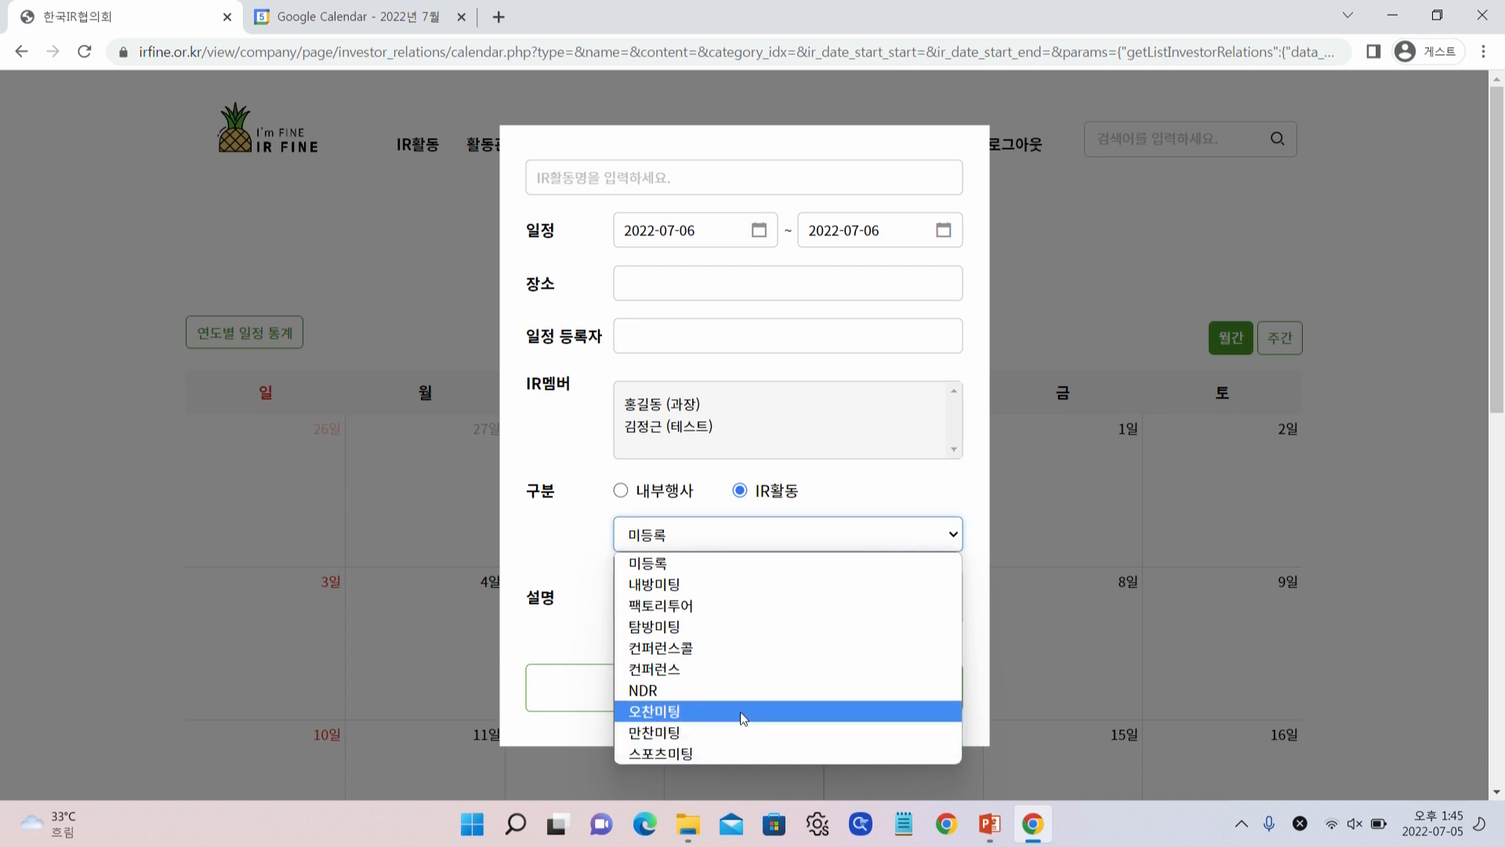
left_click(540, 543)
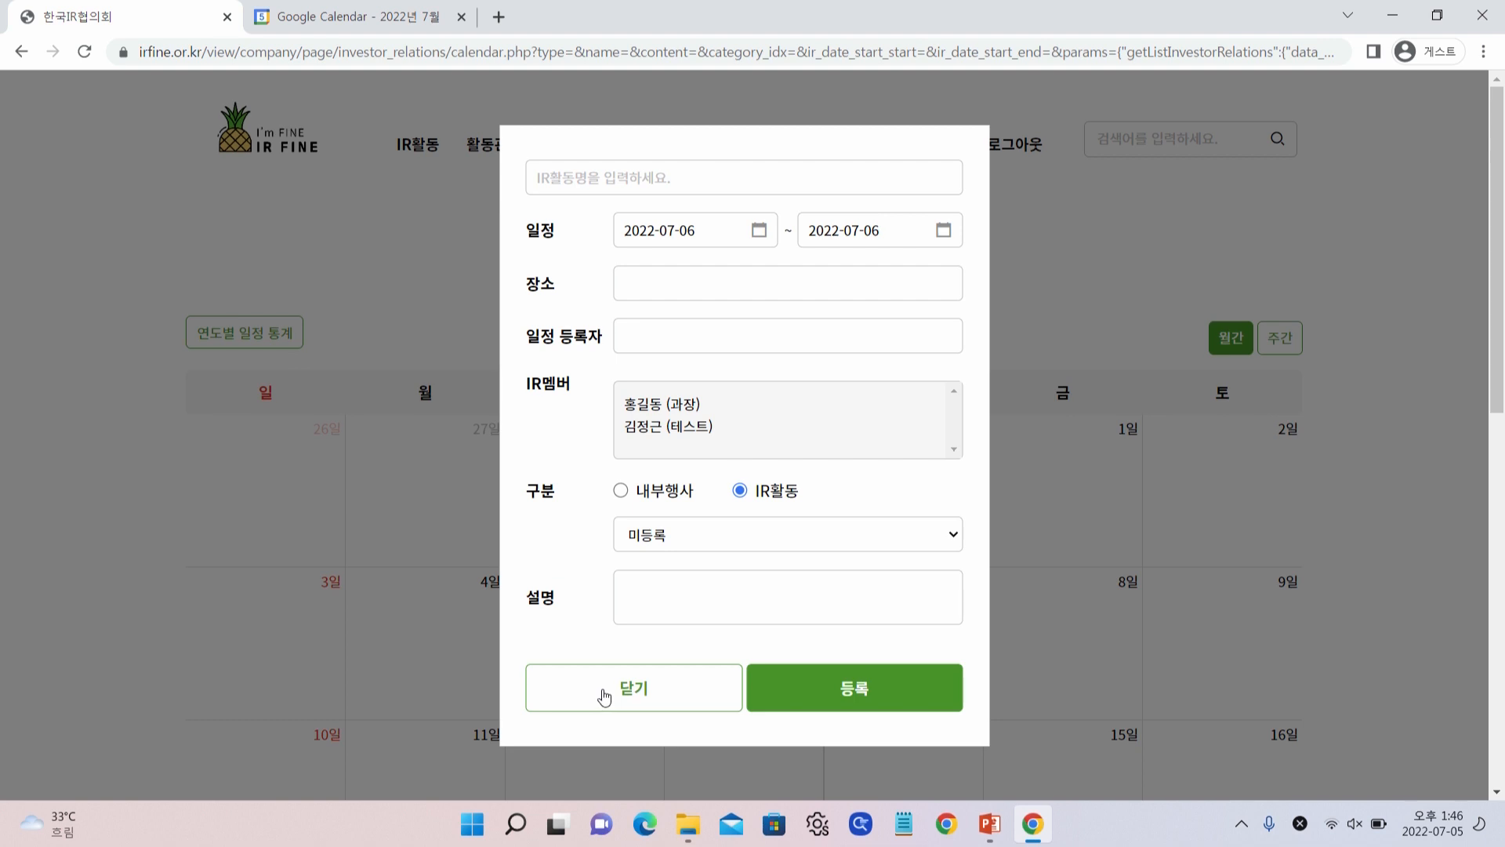
left_click(604, 697)
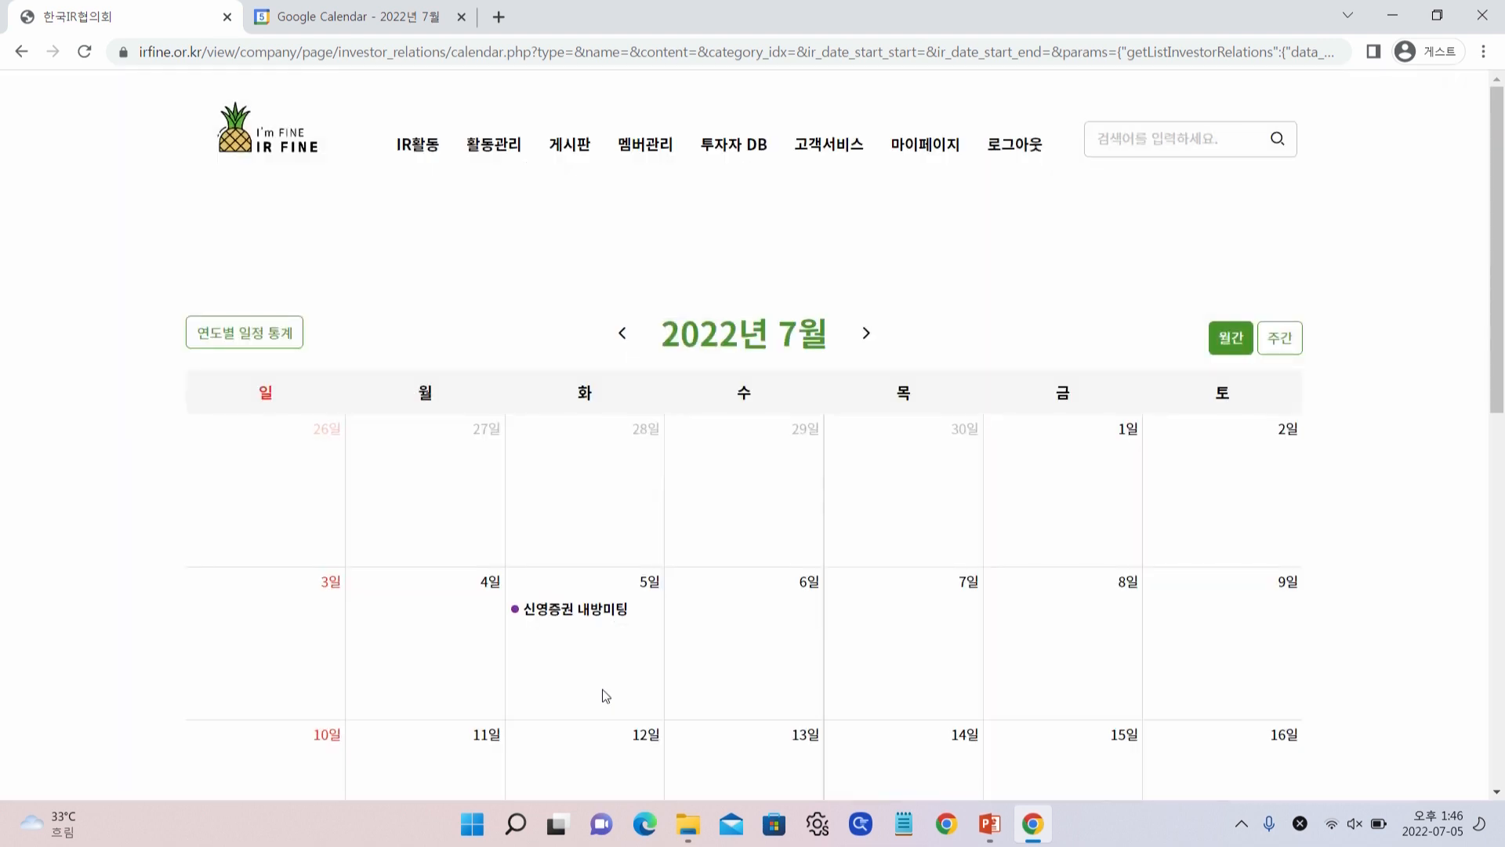
left_click(429, 205)
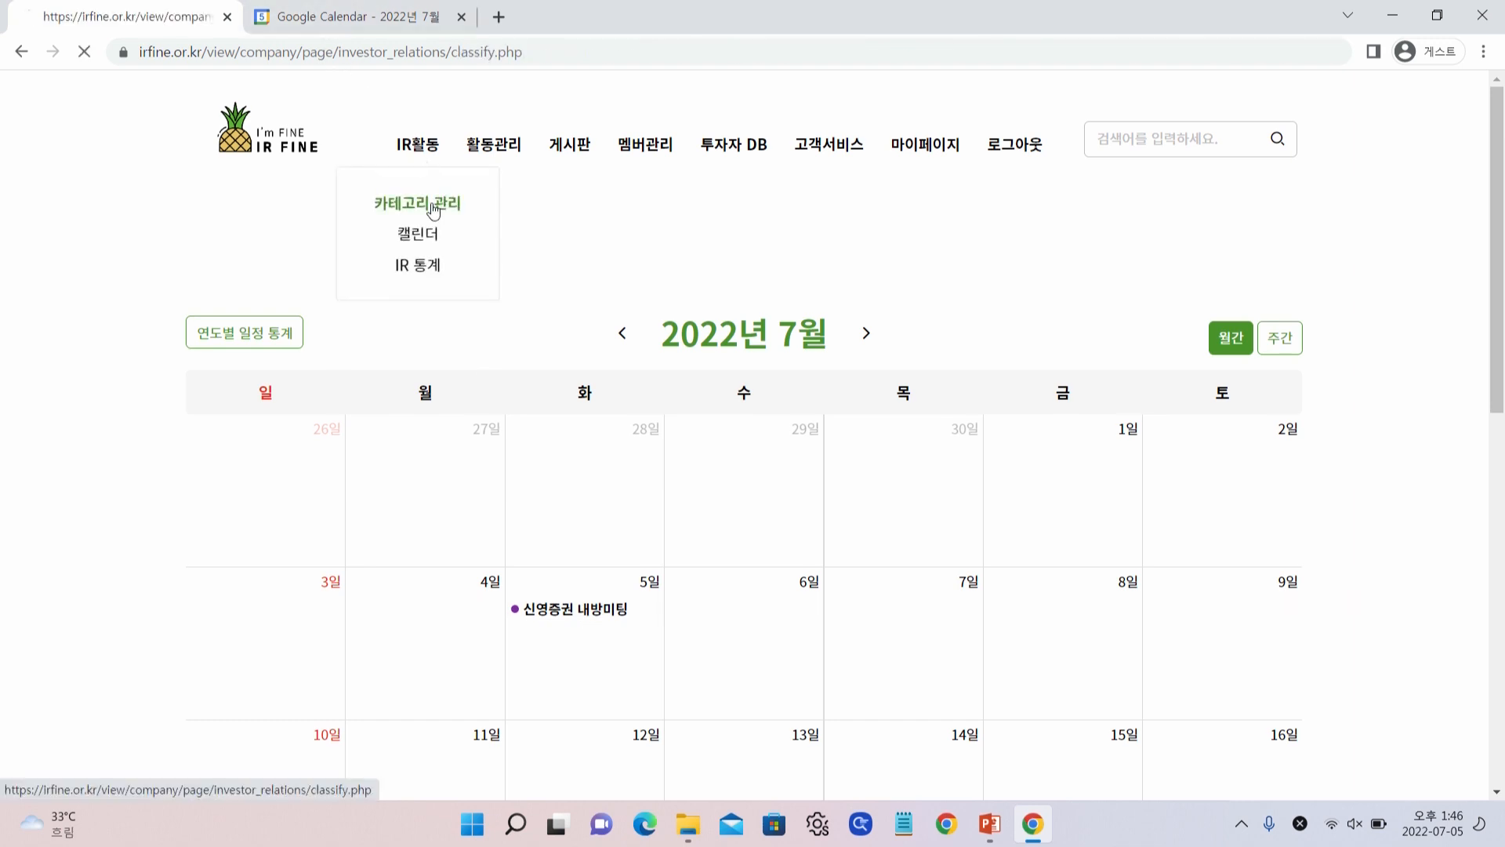
scroll(547, 487, "down", 6)
scroll(500, 471, "up", 5)
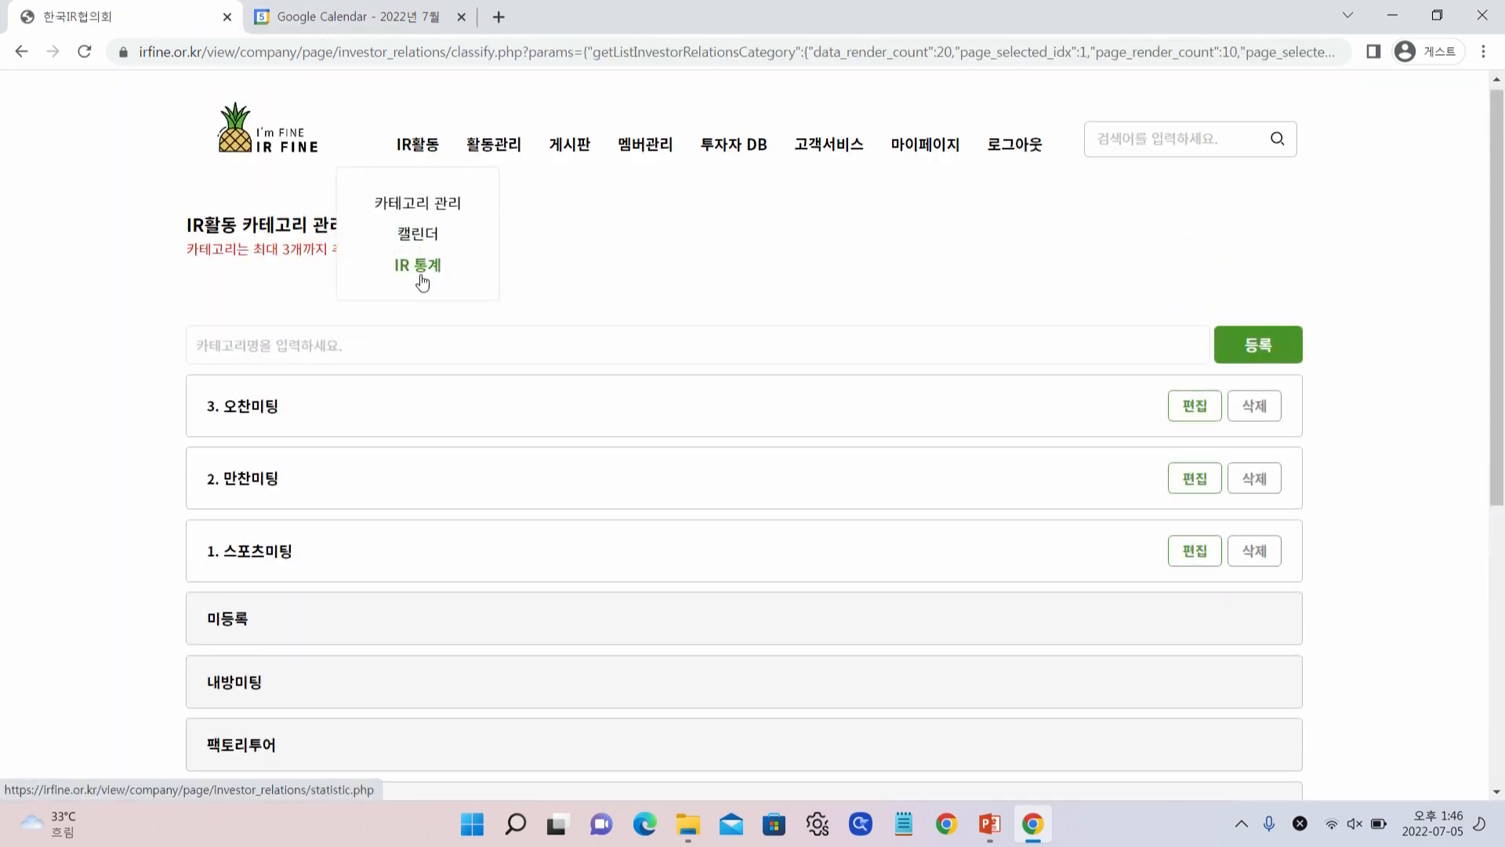
Open IR 통계 and scroll through the 2022 monthly activity counts per category
left_click(421, 280)
scroll(623, 356, "down", 1)
scroll(623, 357, "up", 1)
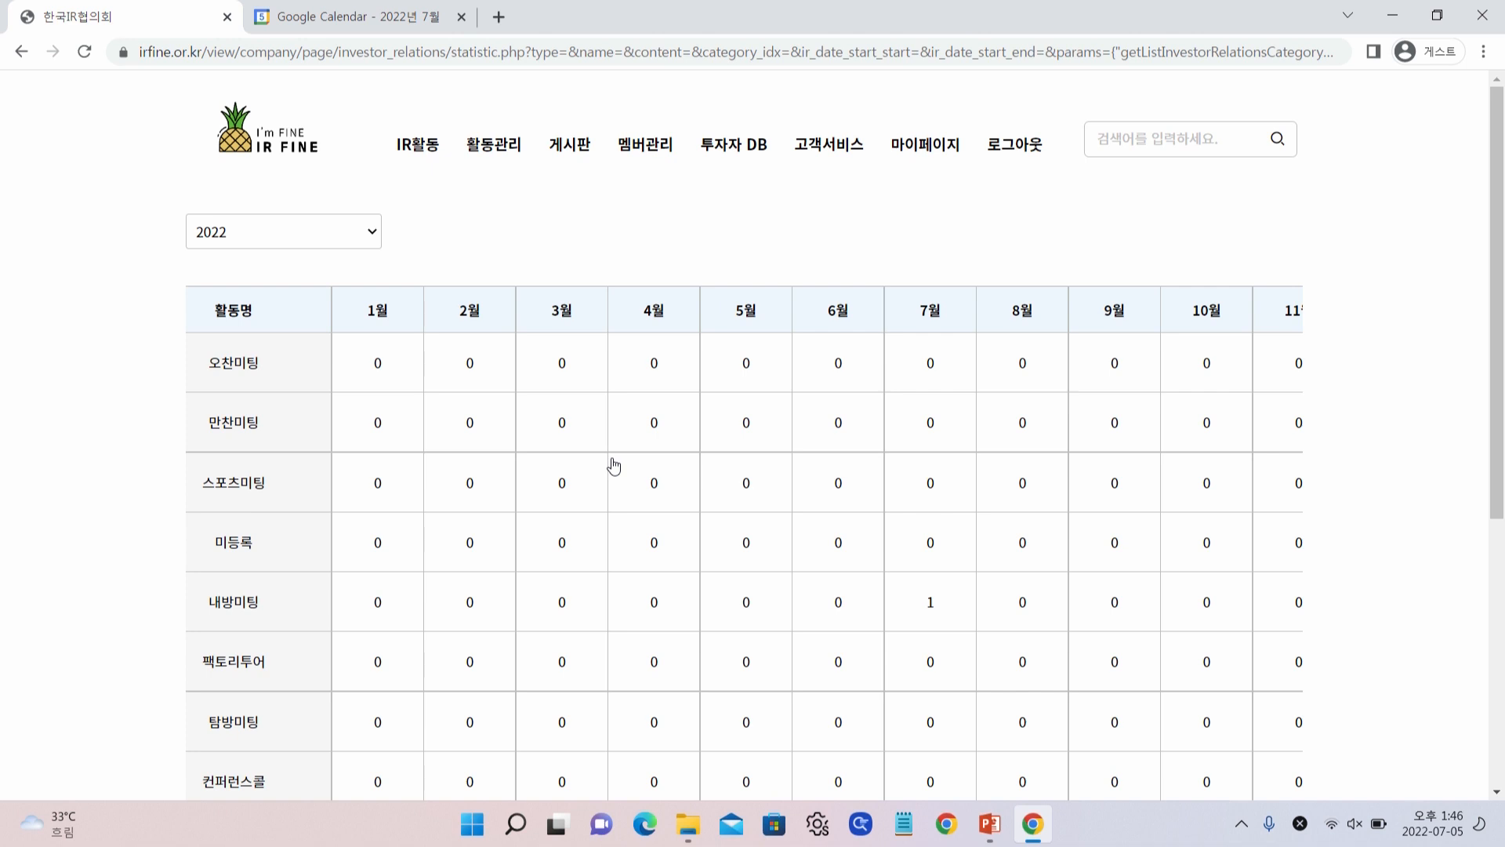
scroll(745, 591, "down", 1)
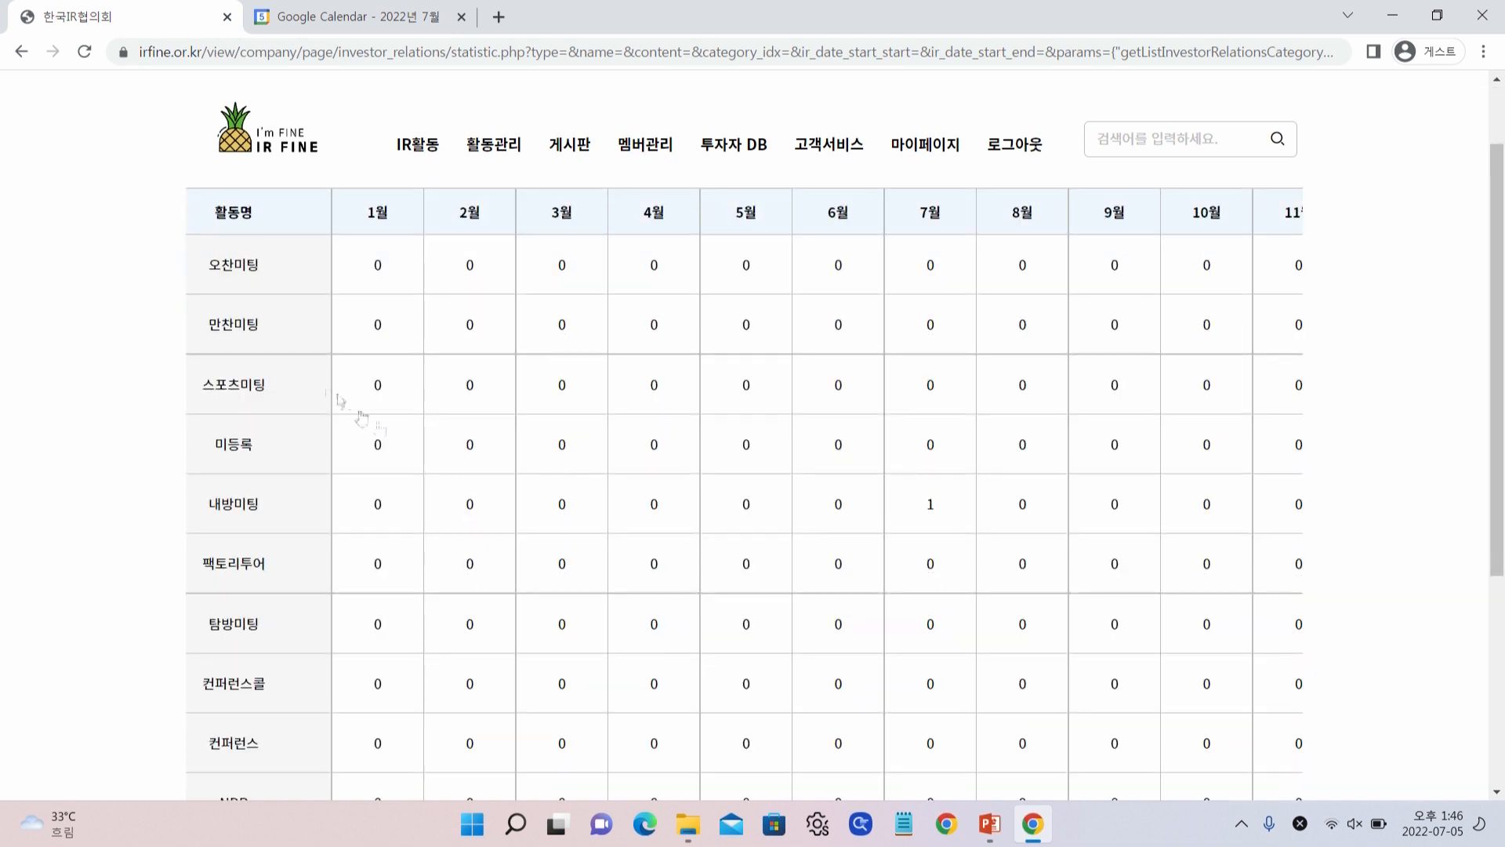
scroll(754, 586, "down", 2)
scroll(755, 585, "up", 2)
scroll(310, 542, "down", 3)
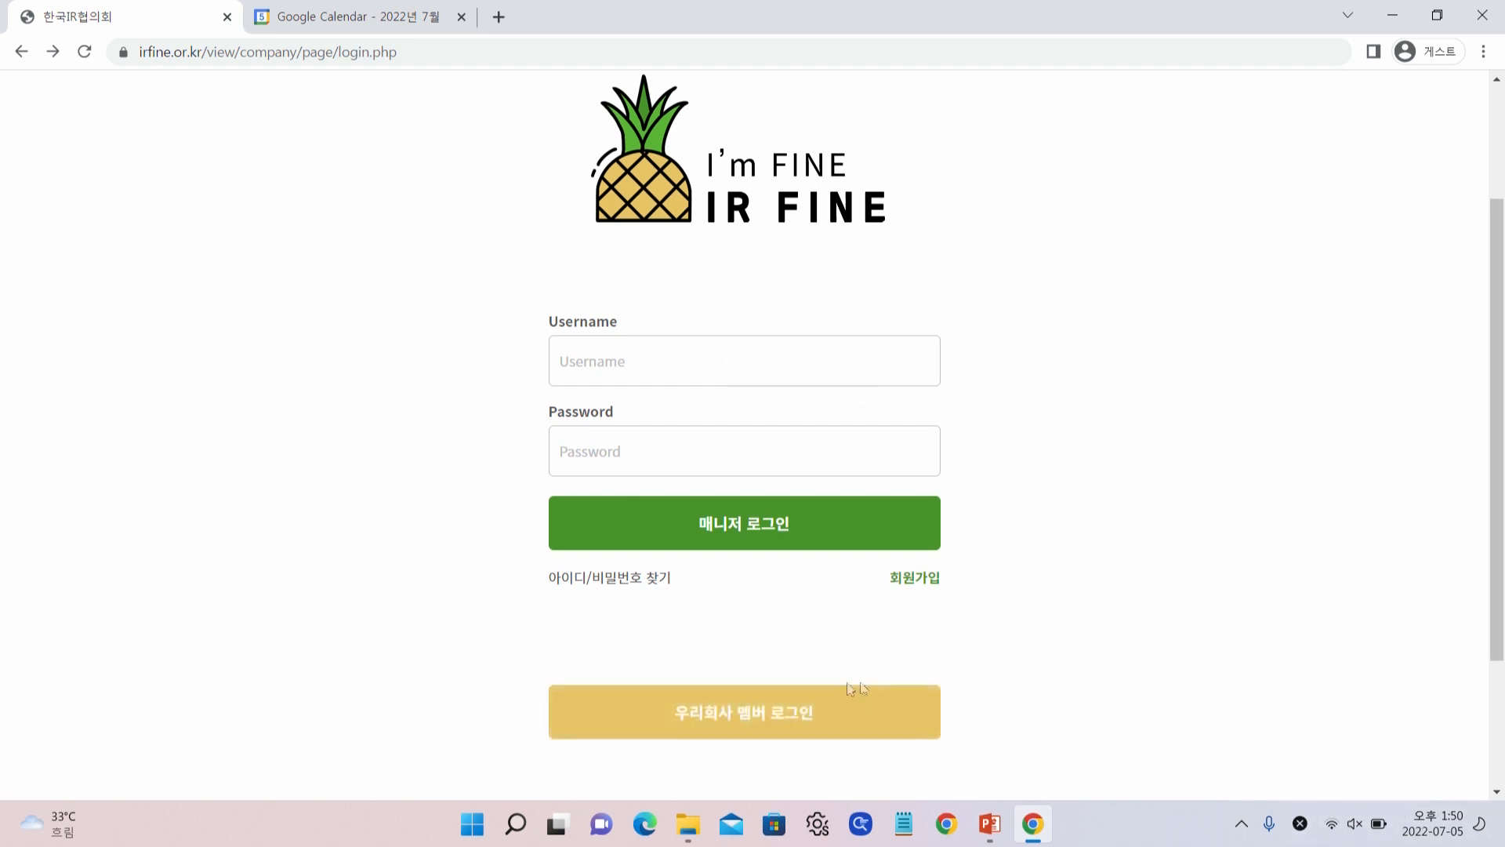
Search for and select the test2 company on the company member login
left_click(700, 718)
type("test")
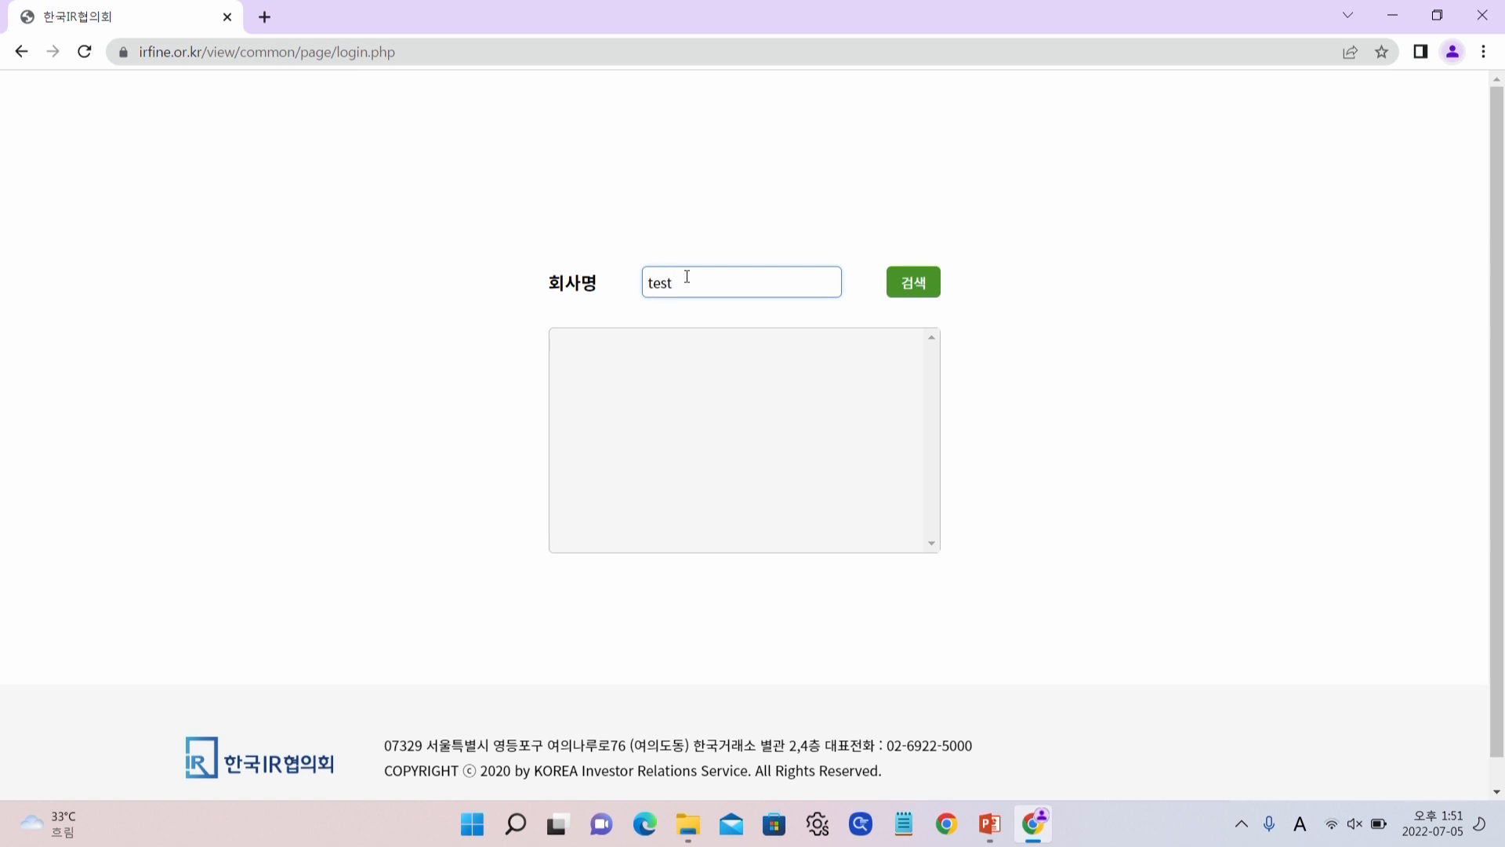
type("2")
left_click(604, 360)
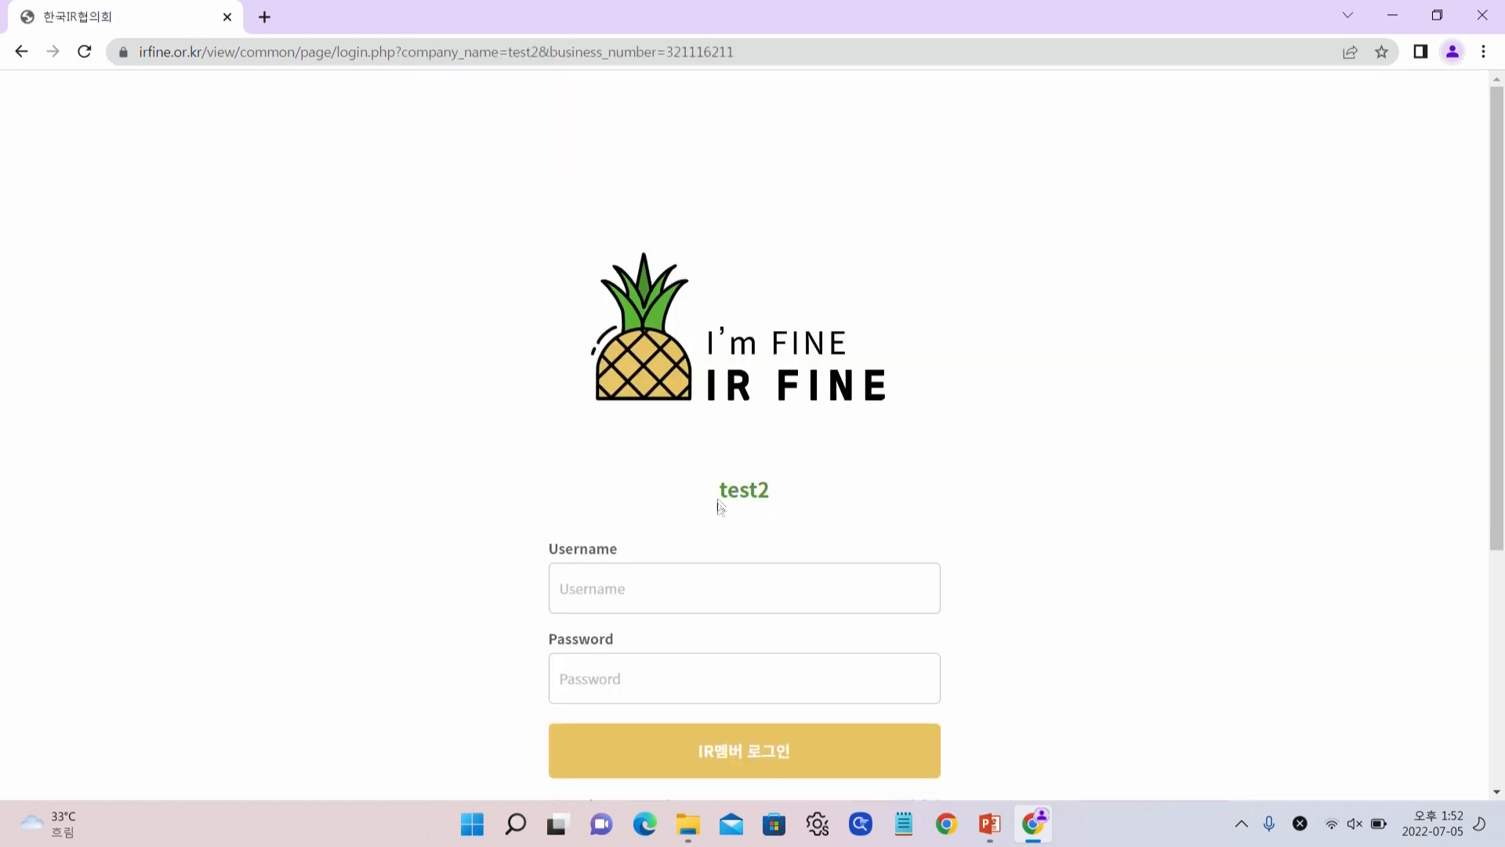
scroll(651, 516, "down", 2)
Sign in with the member's username and password, save the password, and open 마이페이지
left_click(648, 391)
type("test22")
key("Tab")
type("12")
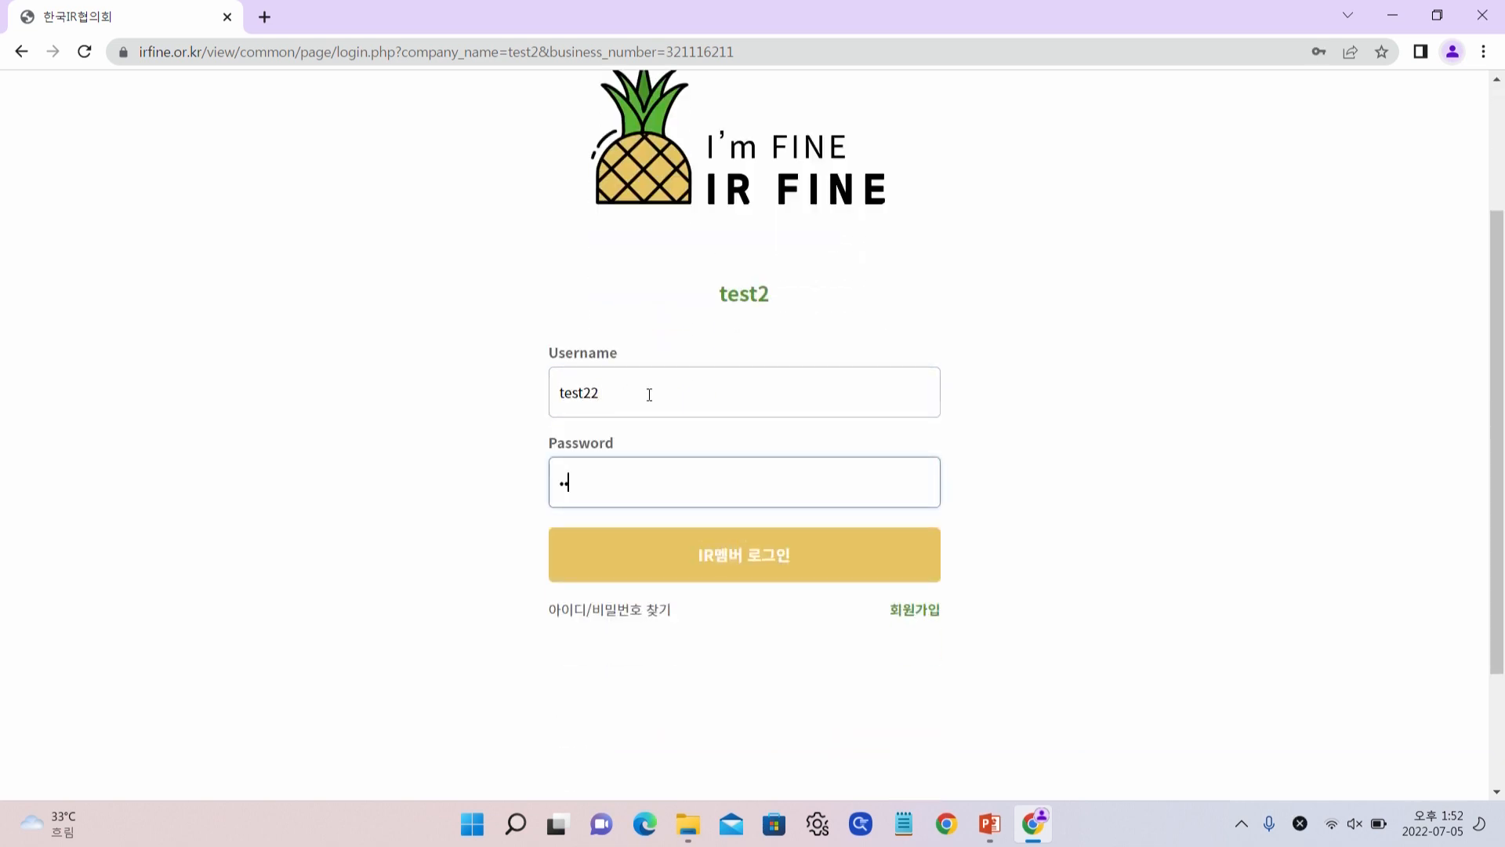
type("9")
key("Return")
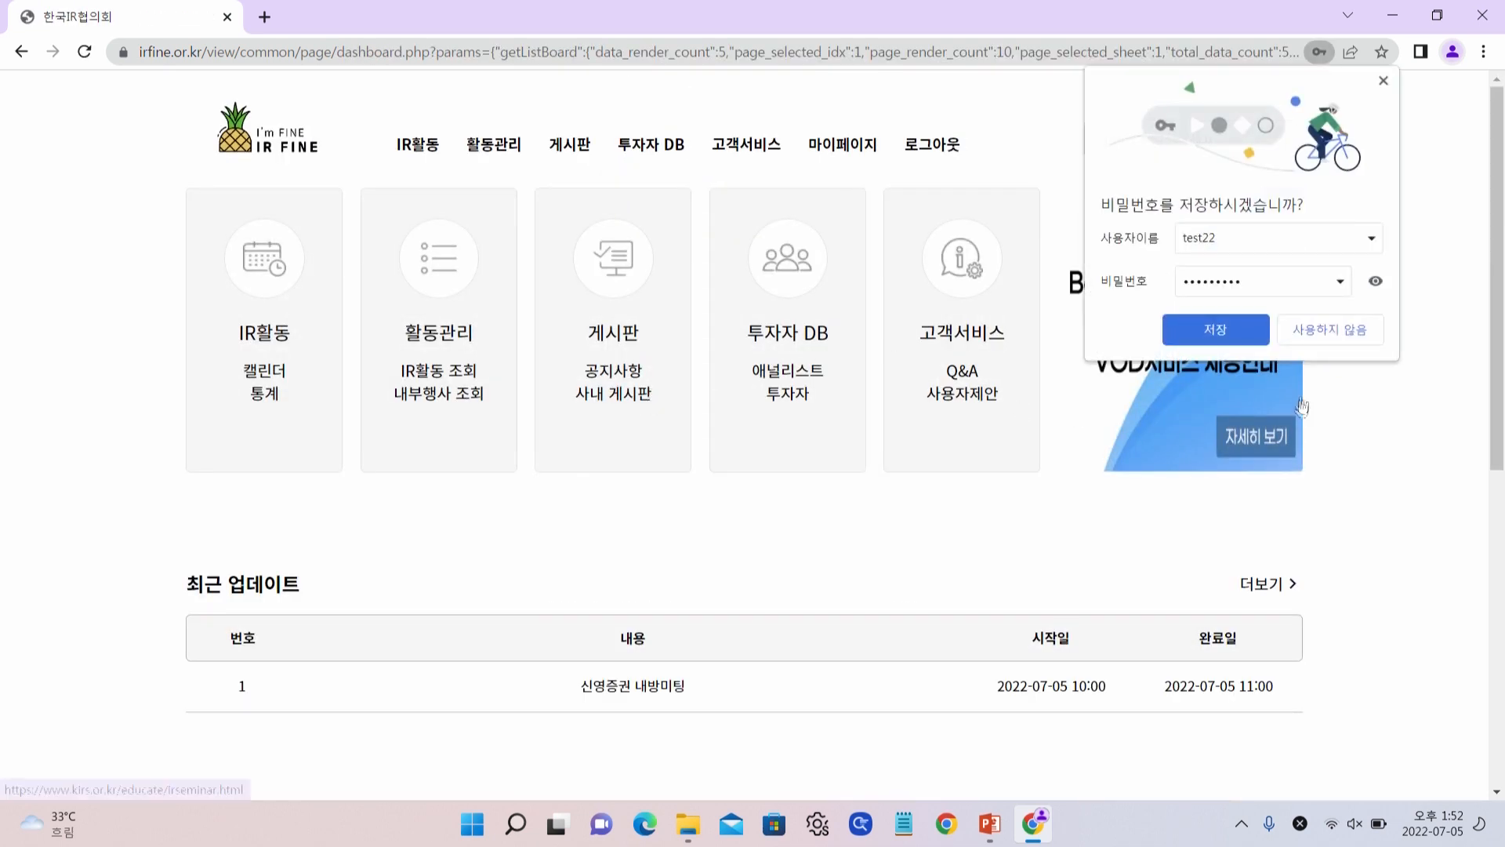
left_click(1214, 330)
left_click(825, 156)
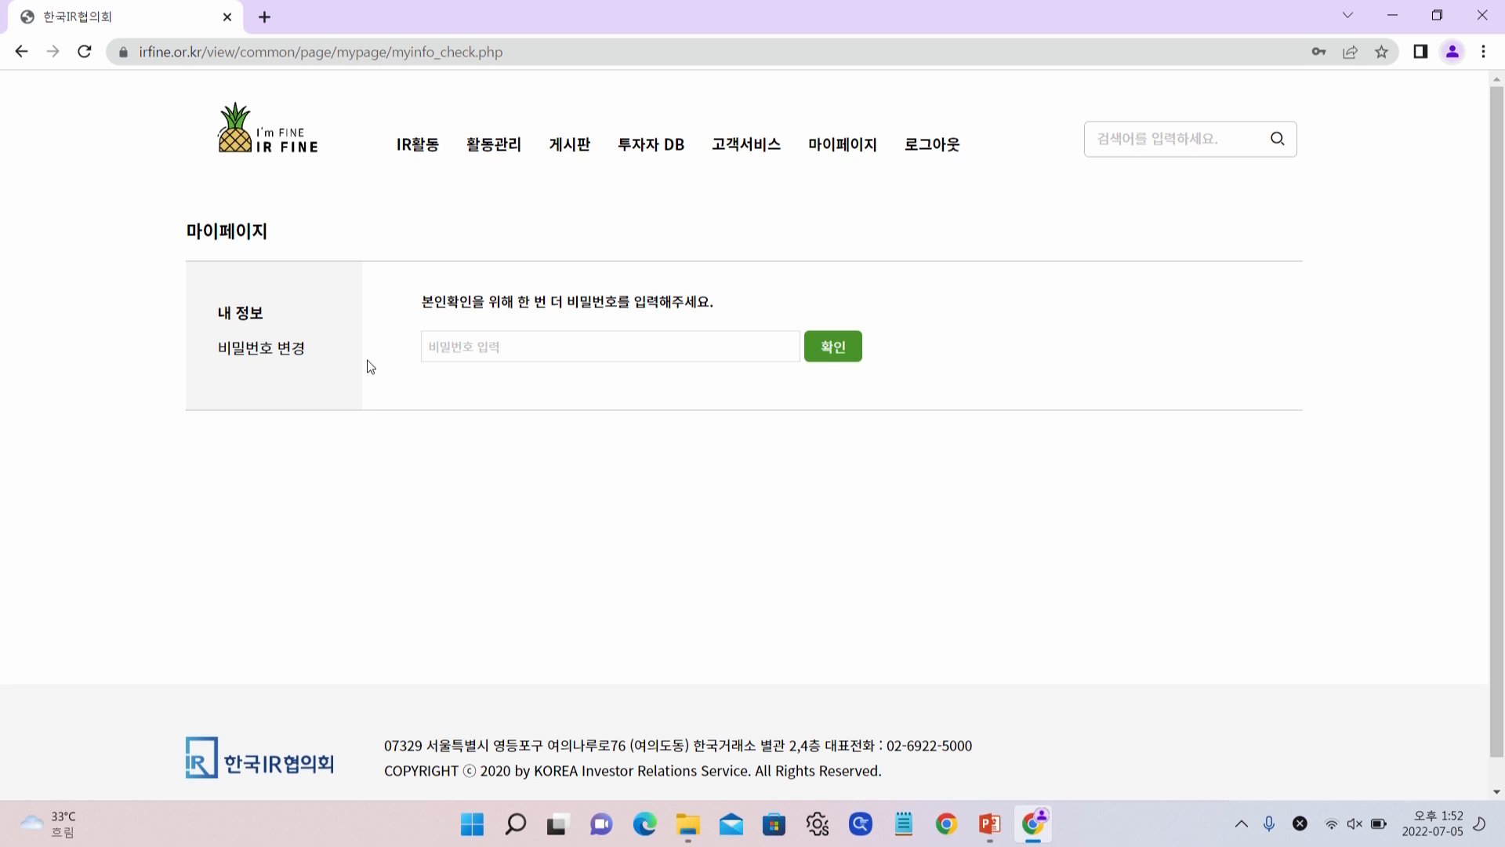
From the IR활동 calendar, sign into the shared Google account and return to 캘린더
mouse_move(423, 149)
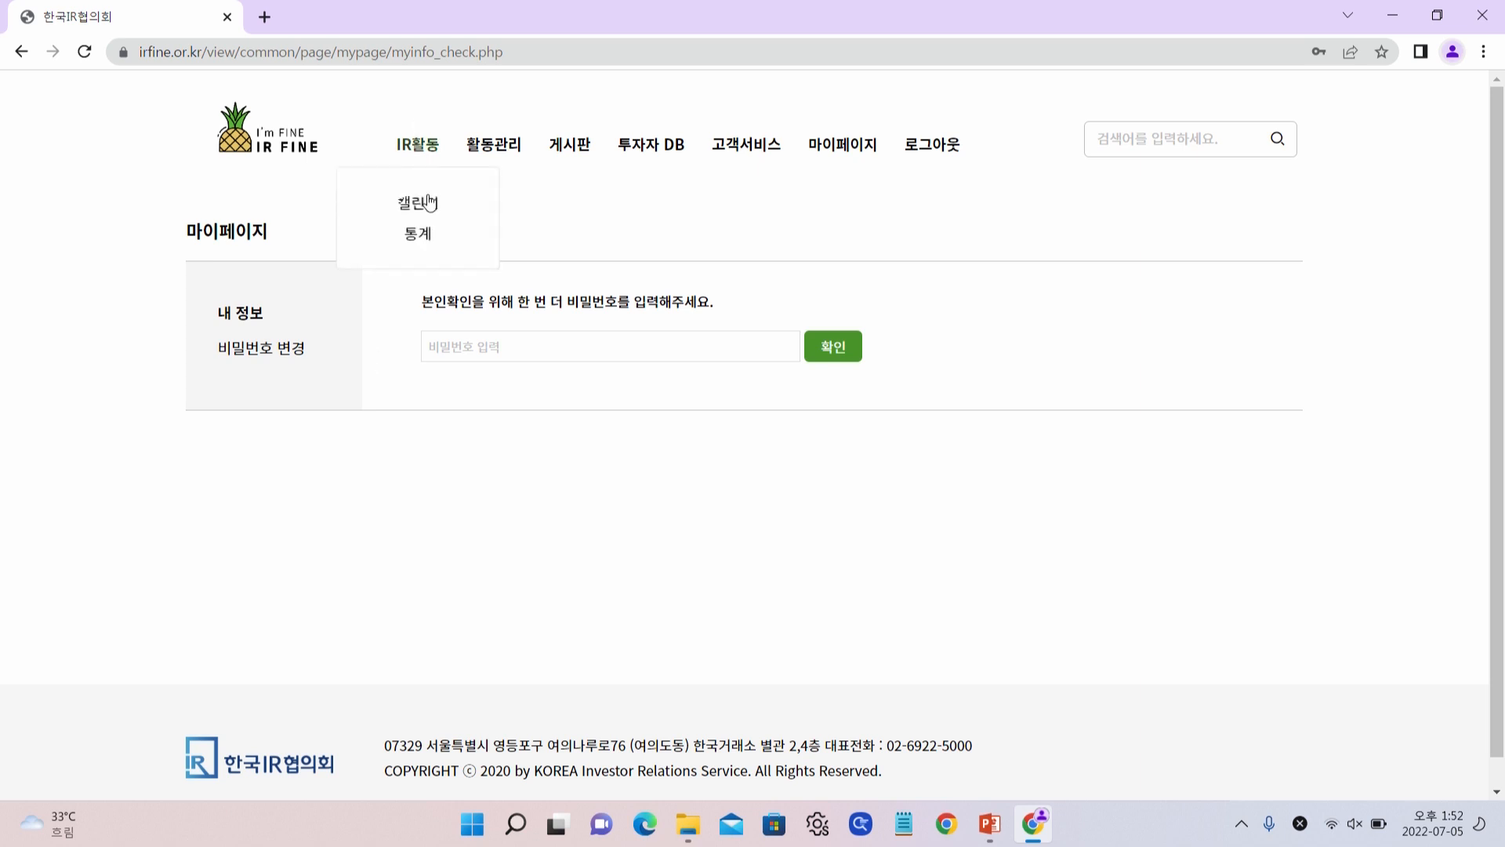
left_click(428, 207)
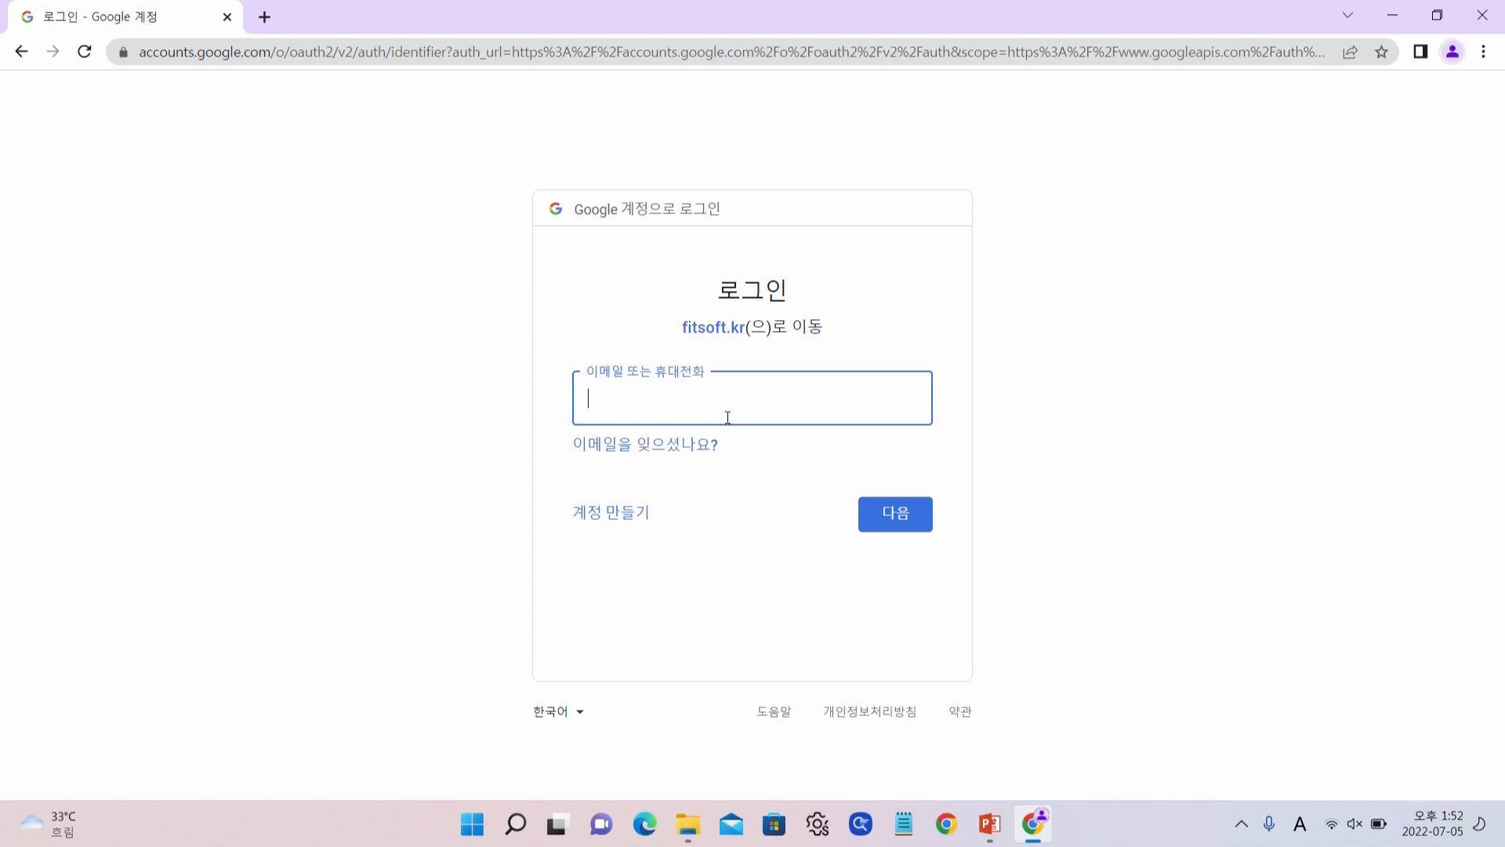
key("Return")
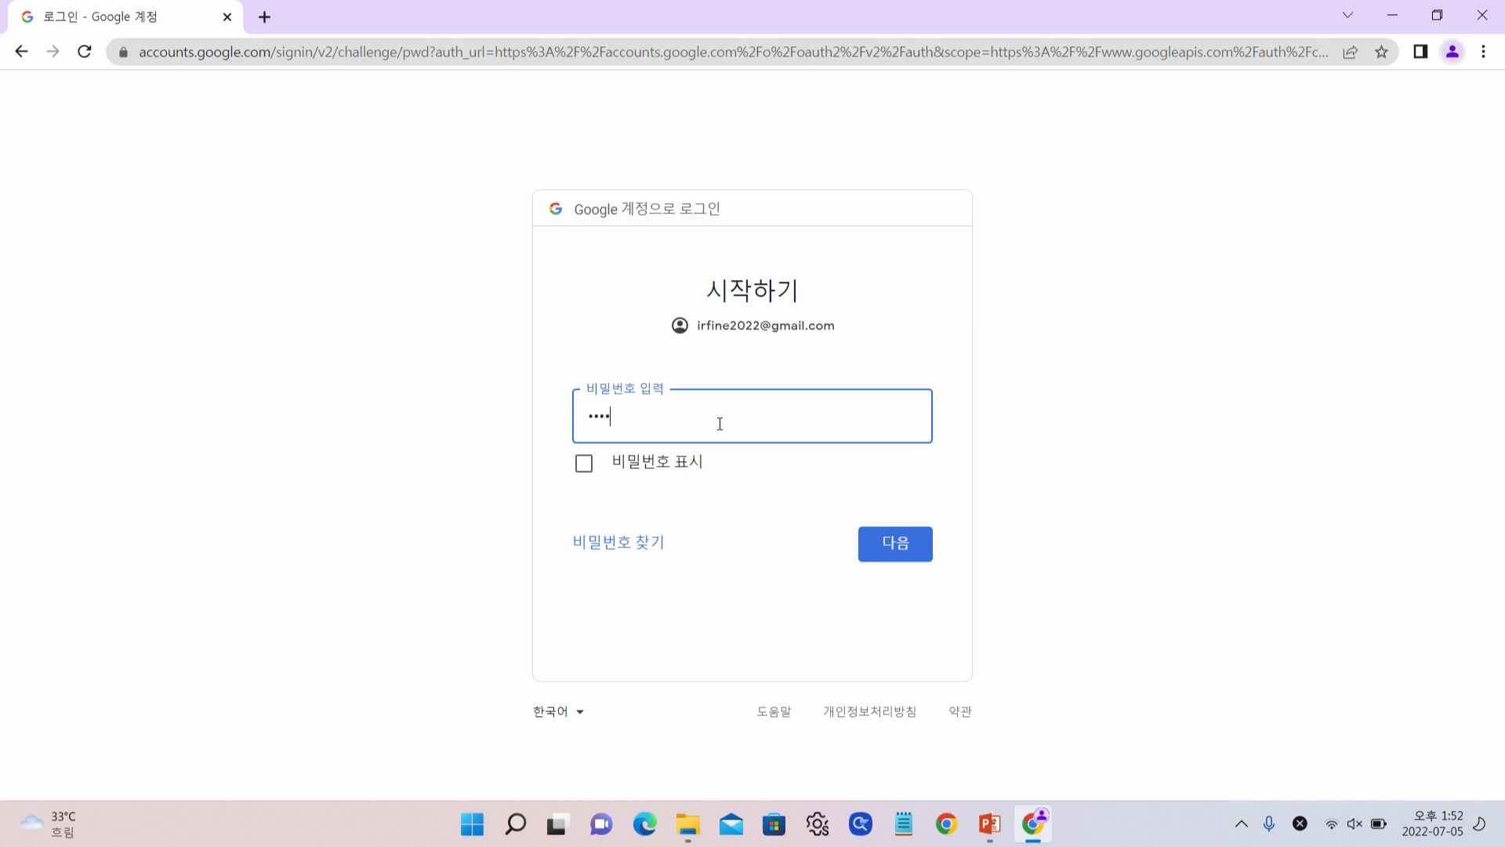
key("Return")
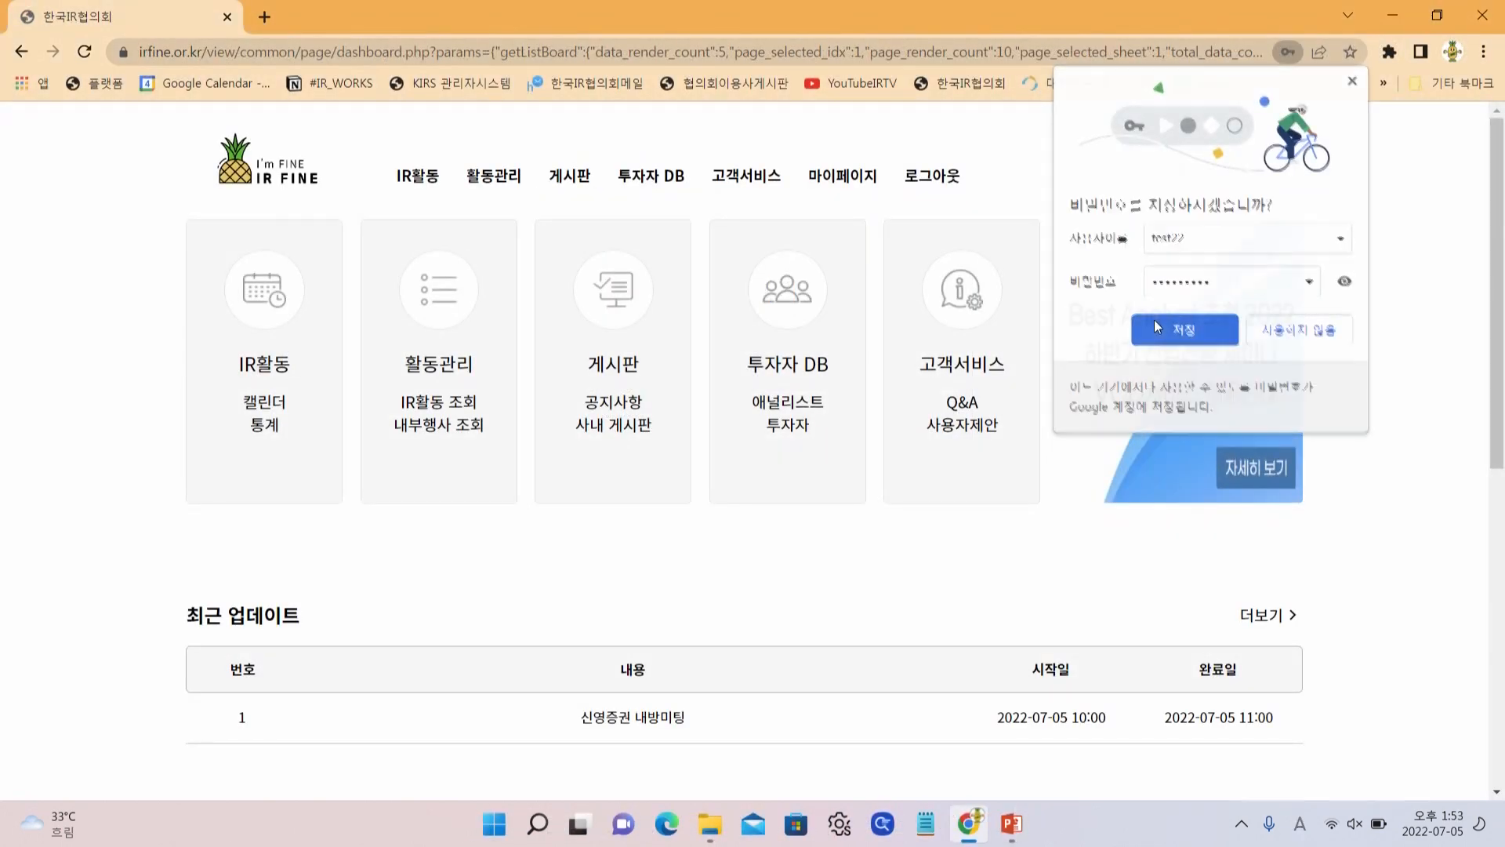
left_click(1156, 326)
left_click(253, 405)
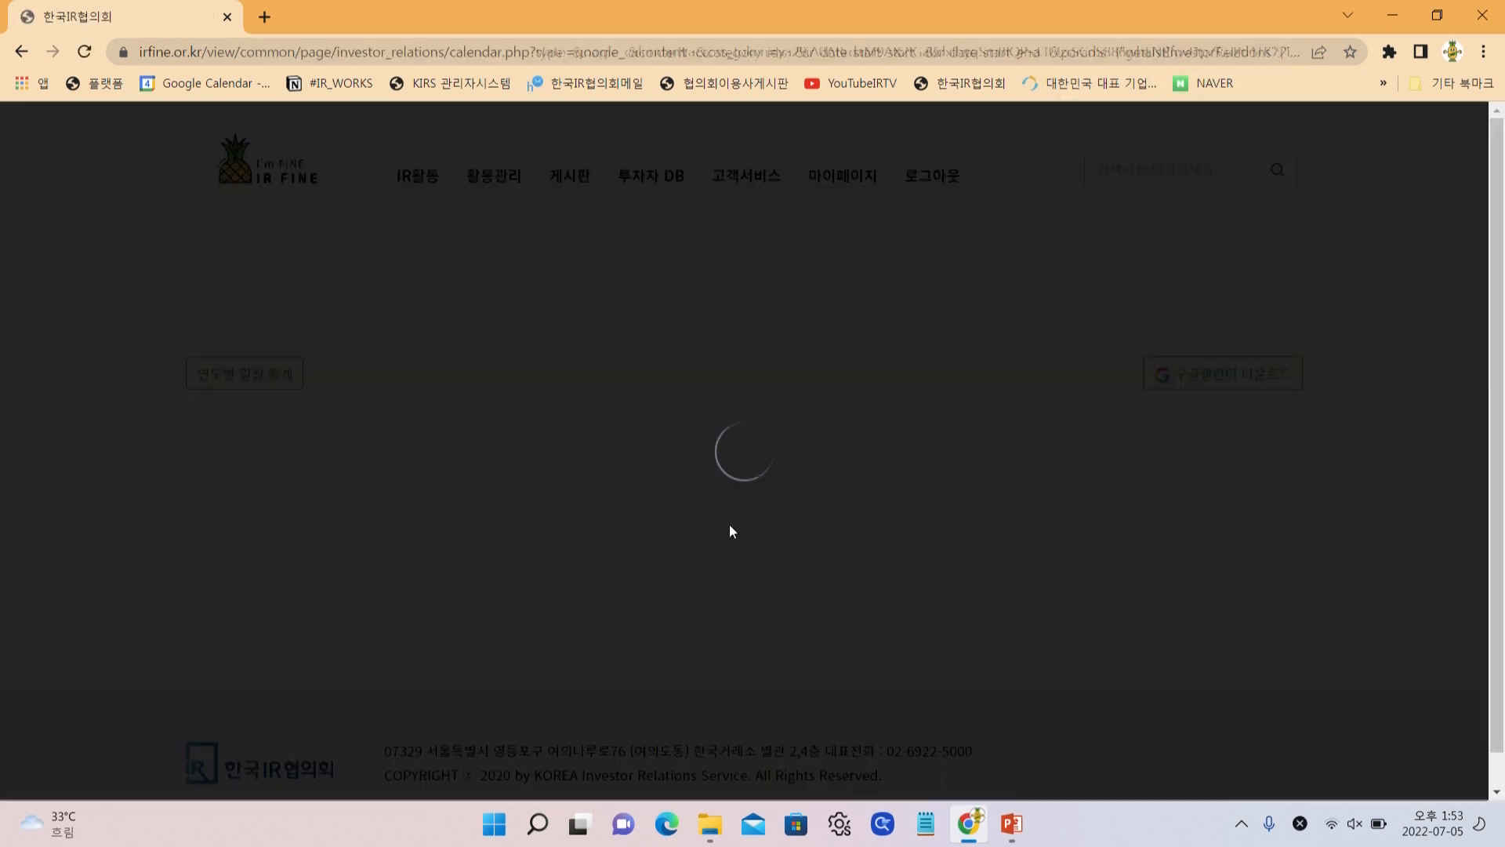
Drag 신영증권 내방미팅 from July 5 to July 6 and confirm the reschedule
scroll(705, 518, "down", 2)
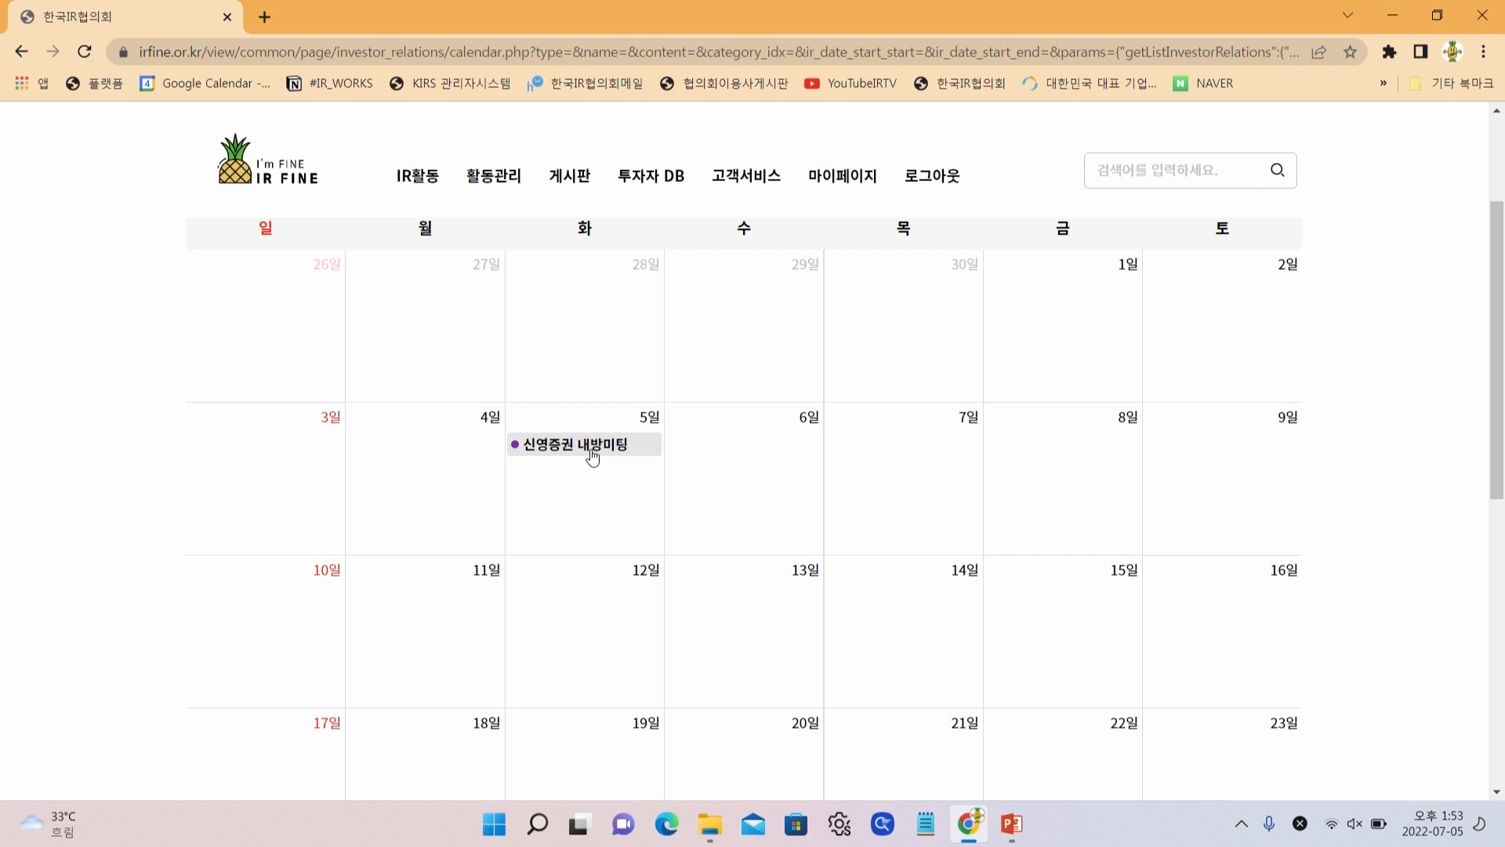
scroll(592, 457, "up", 2)
scroll(591, 457, "down", 2)
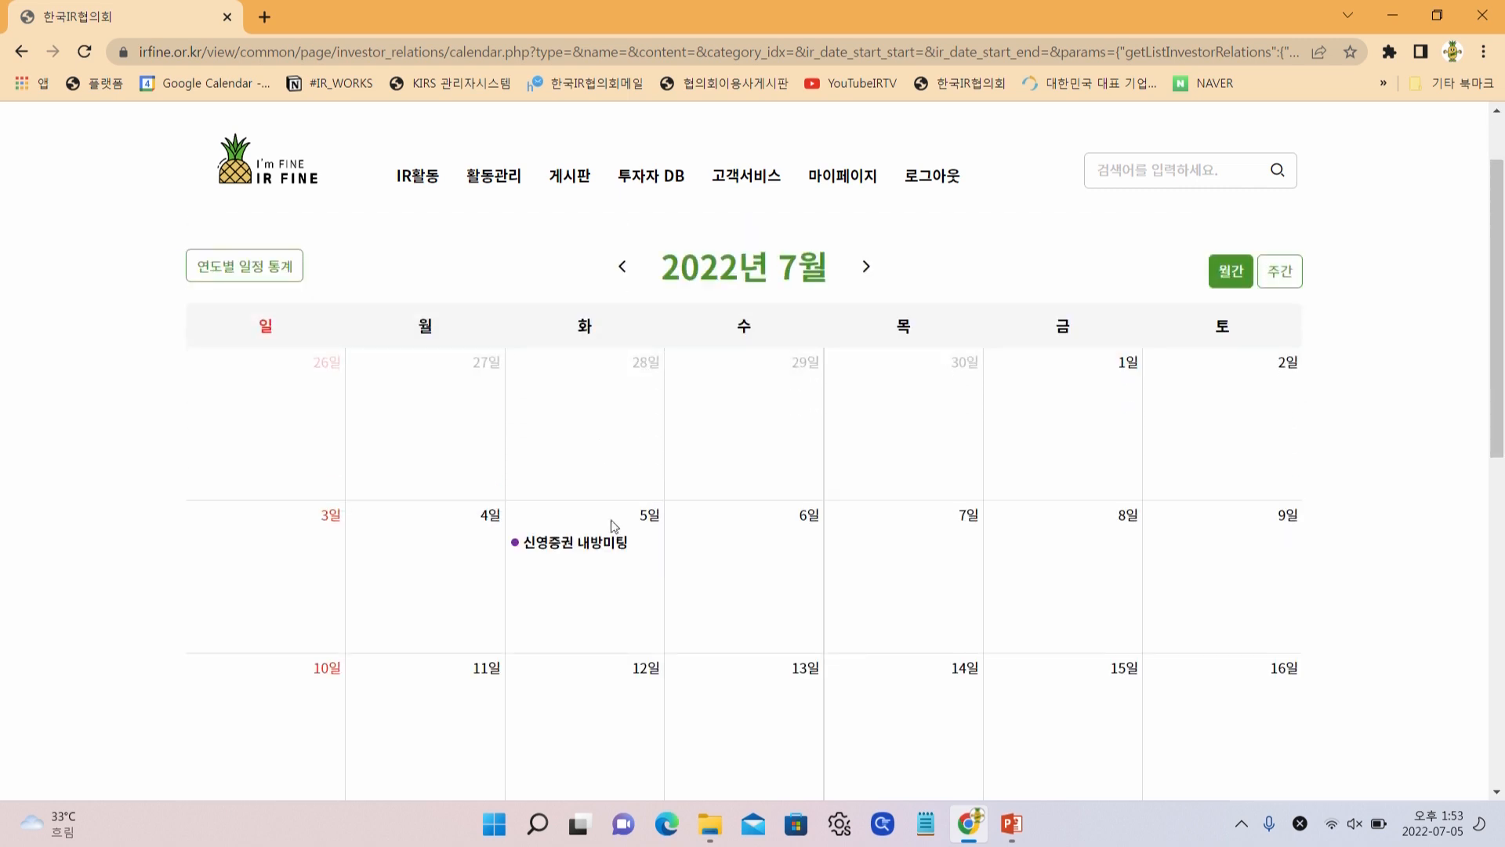
left_click_drag(595, 457, 752, 464)
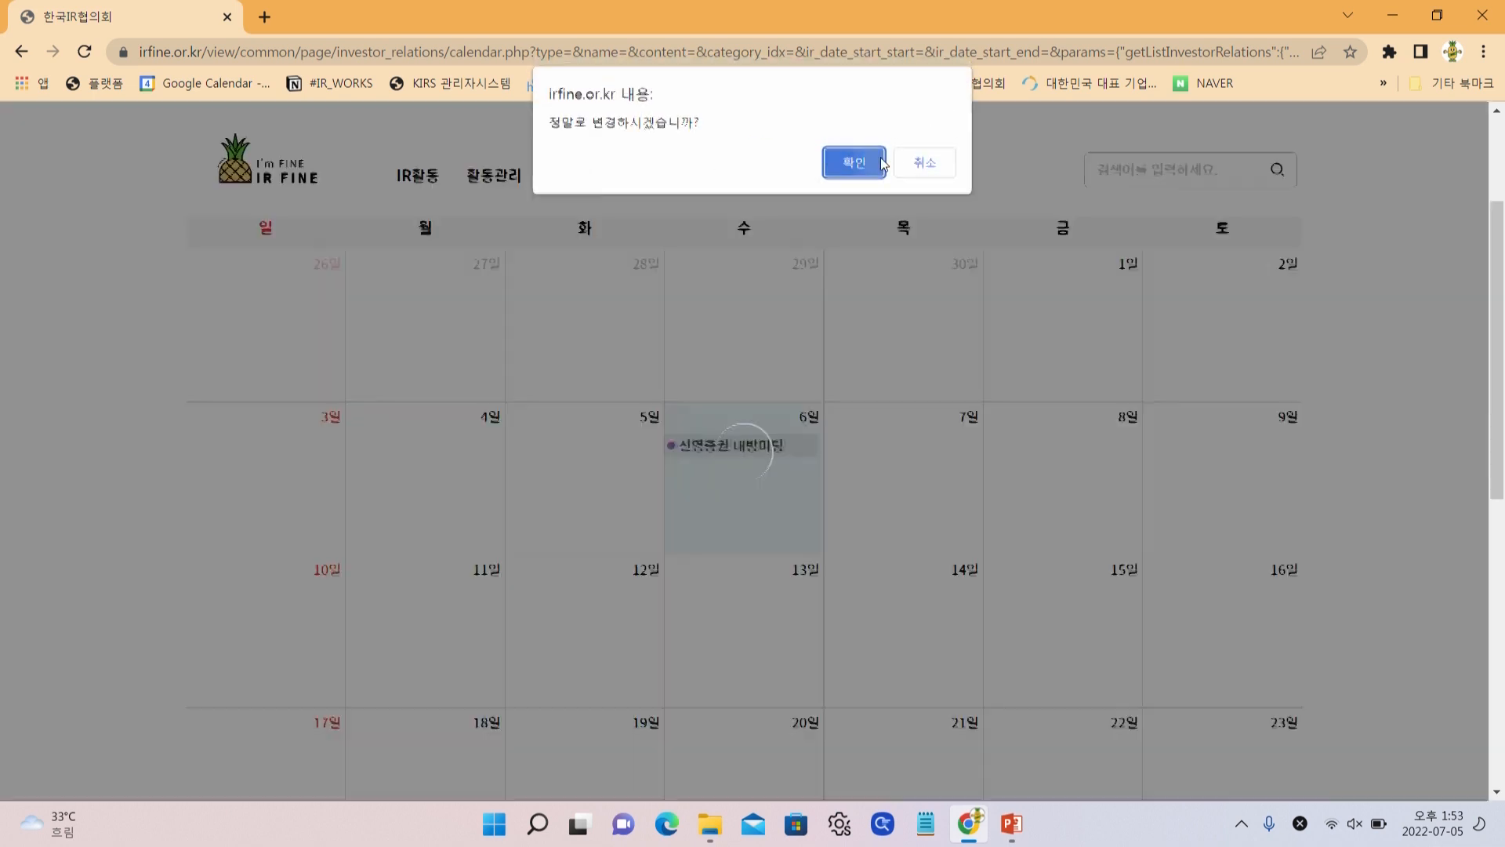
left_click(859, 163)
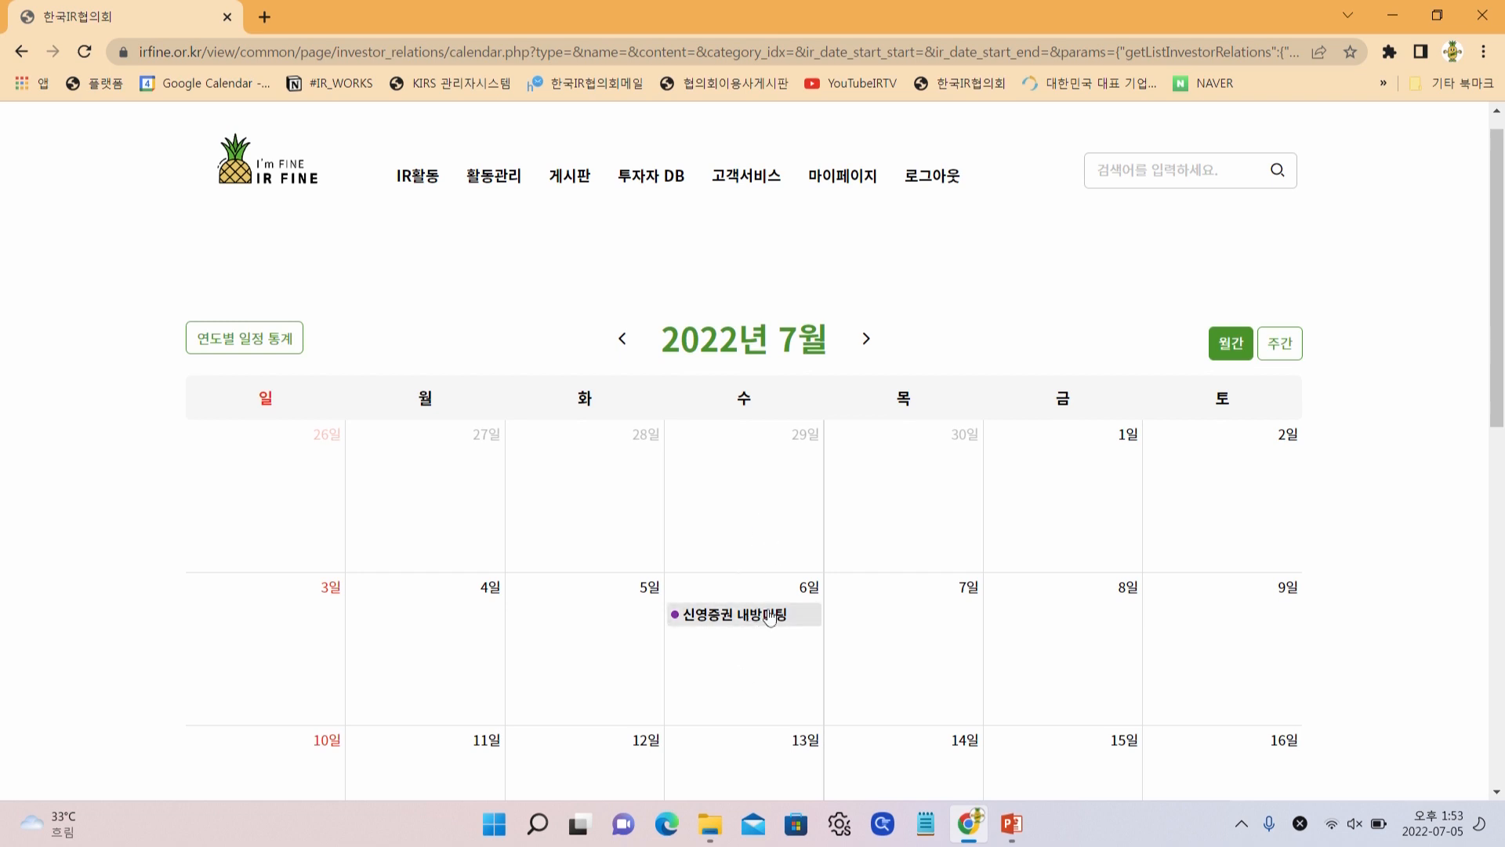
Load Google Calendar in a new tab and open the IR업무공유캘린더 options menu
left_click(264, 17)
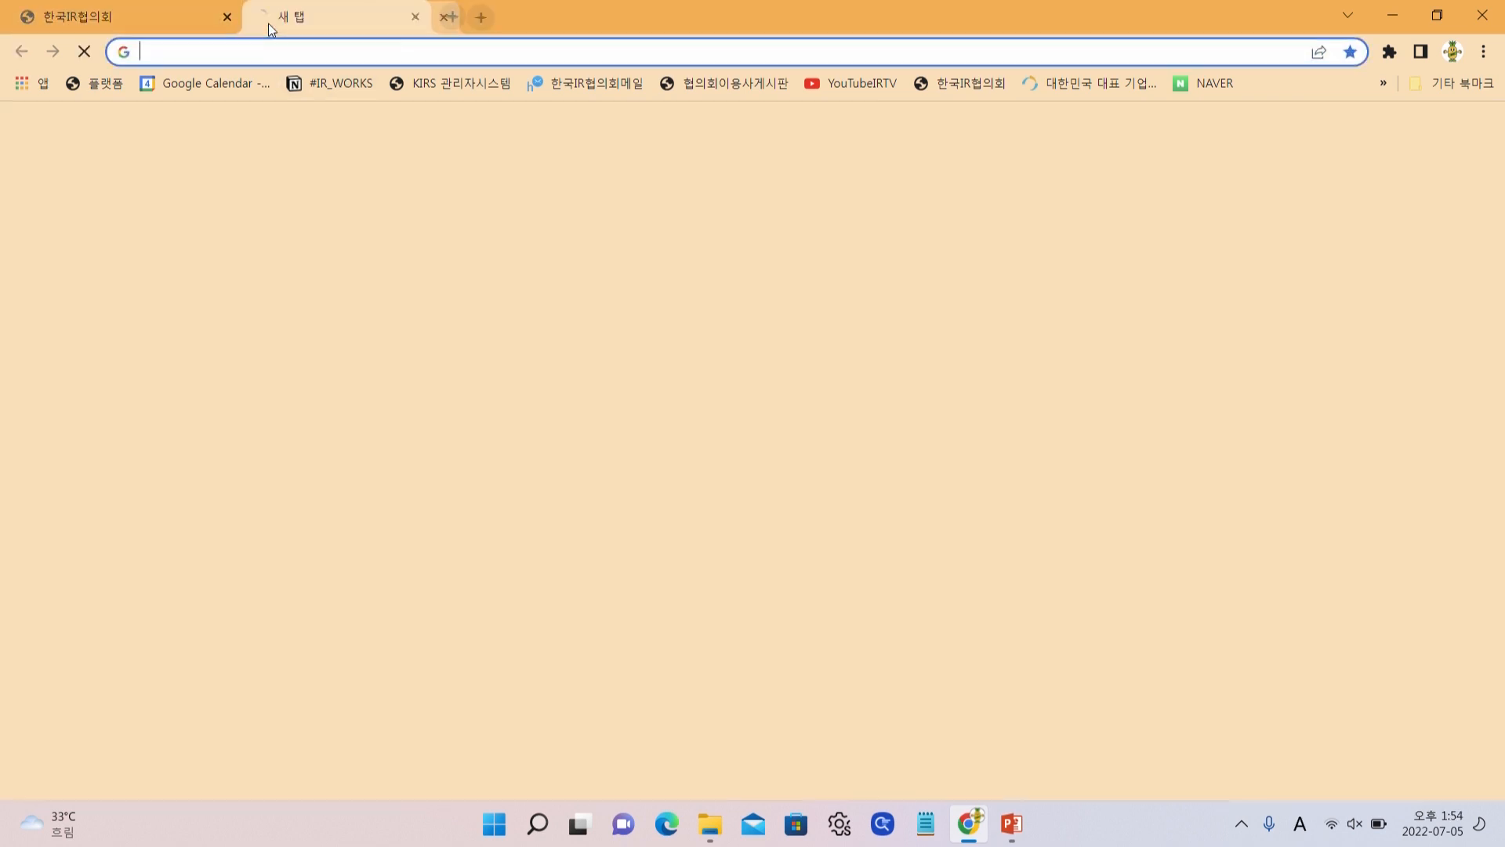
left_click(241, 92)
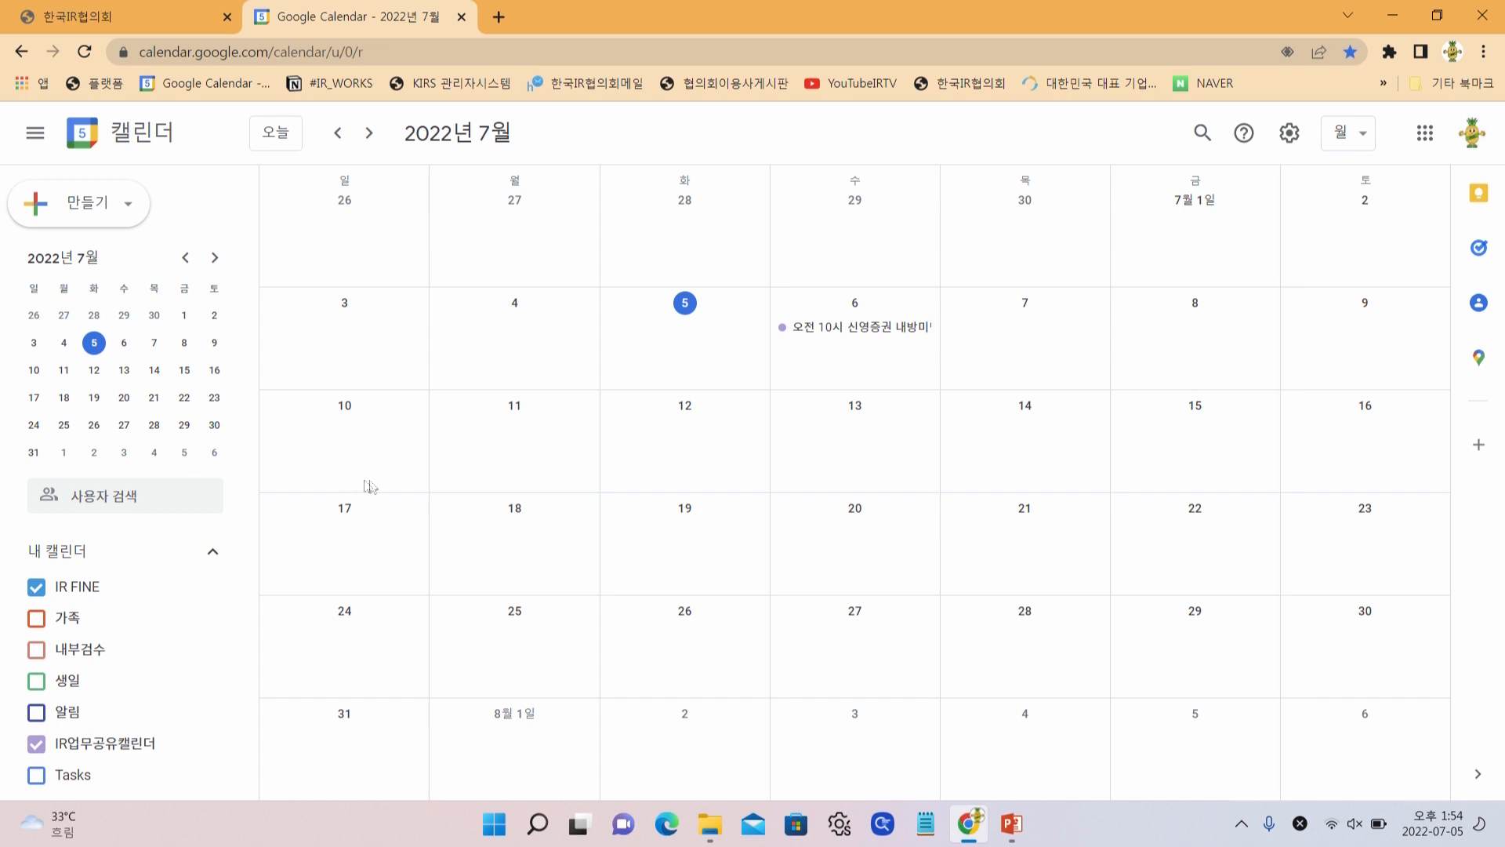
scroll(517, 540, "down", 1)
scroll(411, 529, "up", 1)
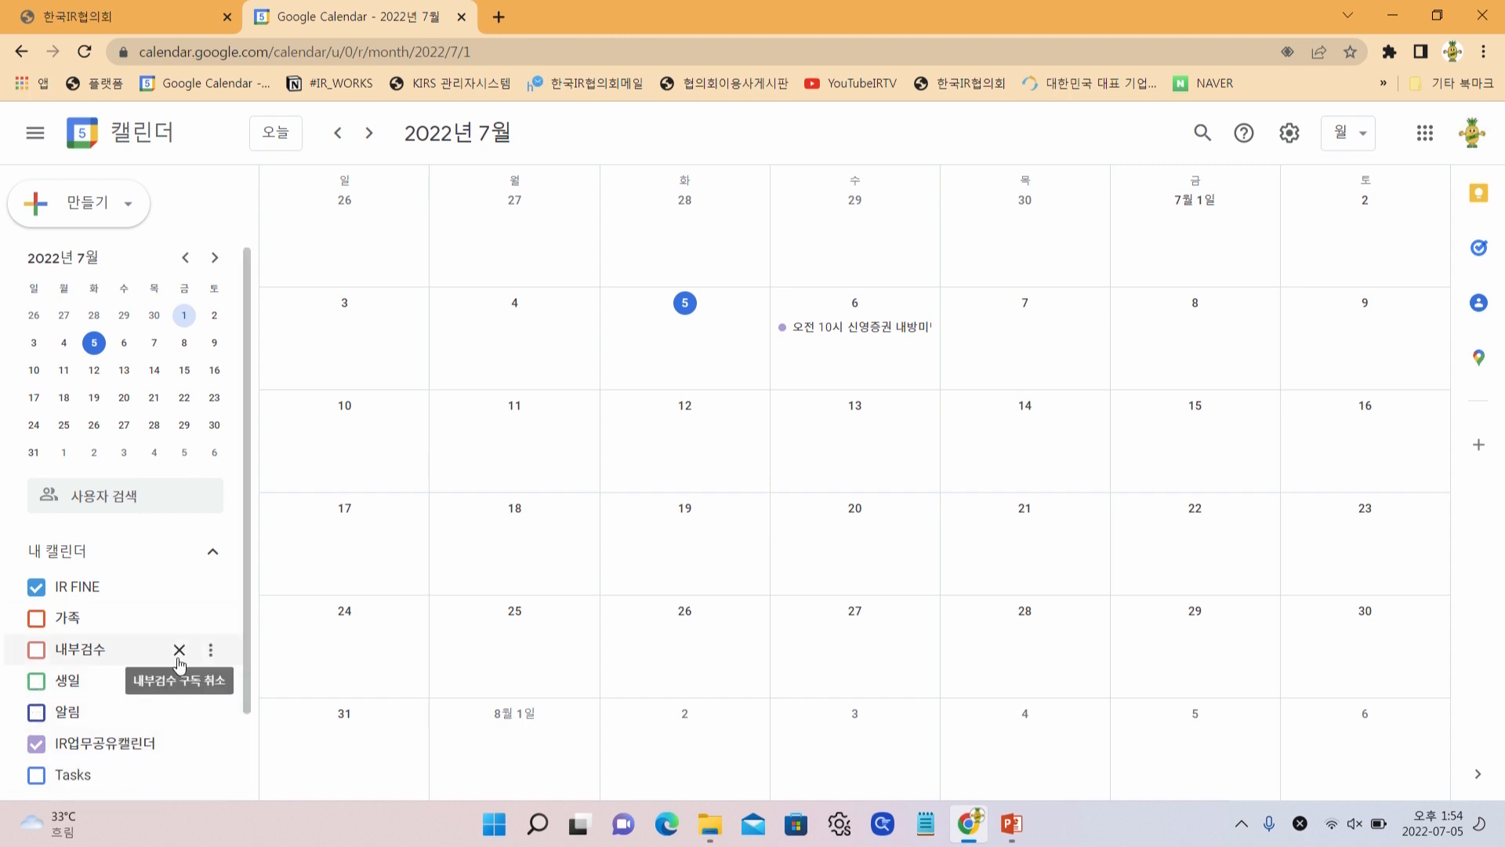
scroll(180, 655, "down", 2)
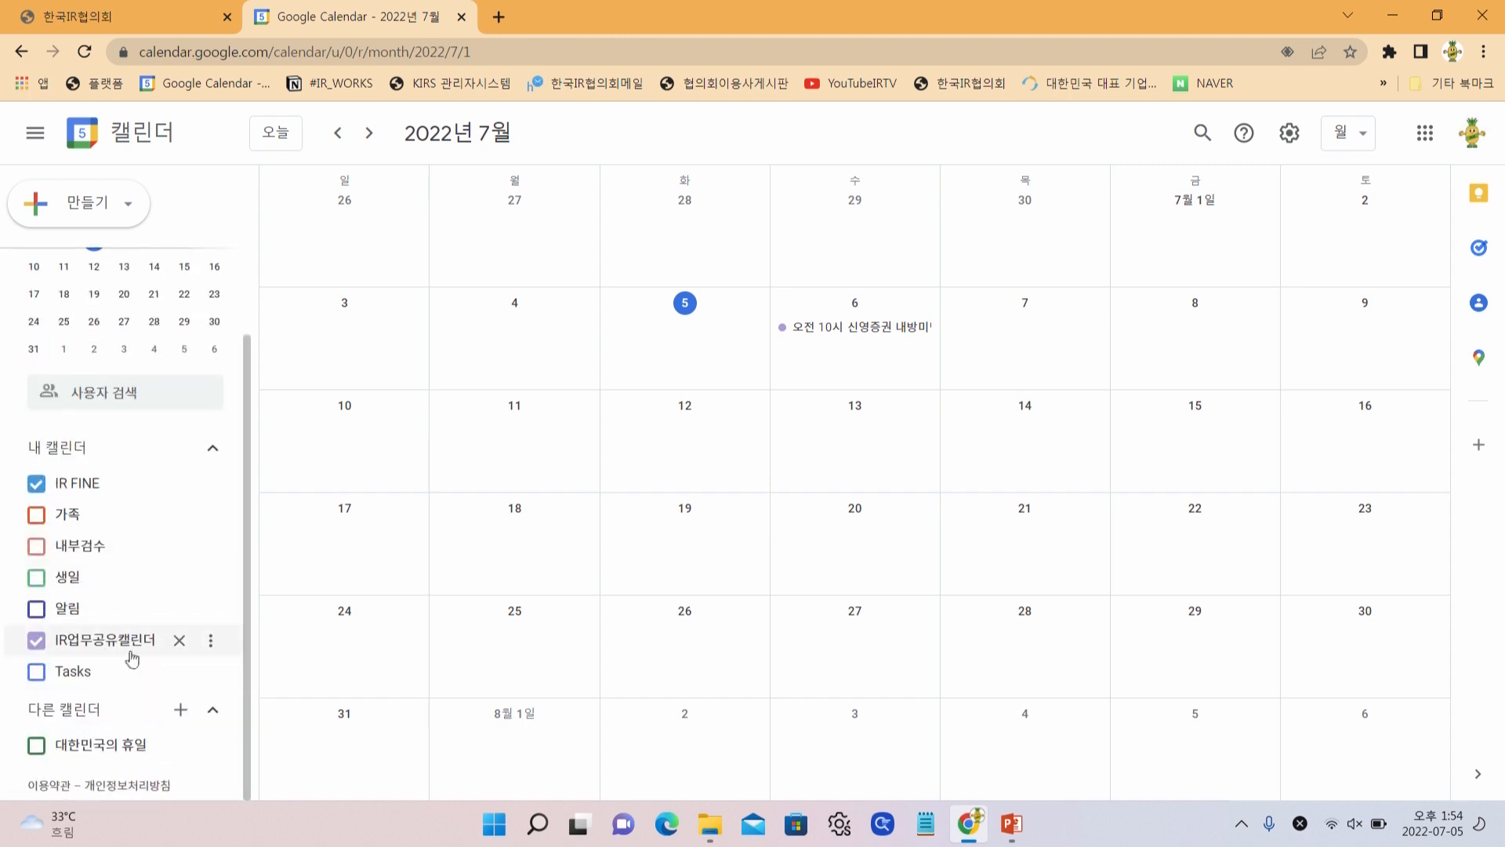
left_click(210, 639)
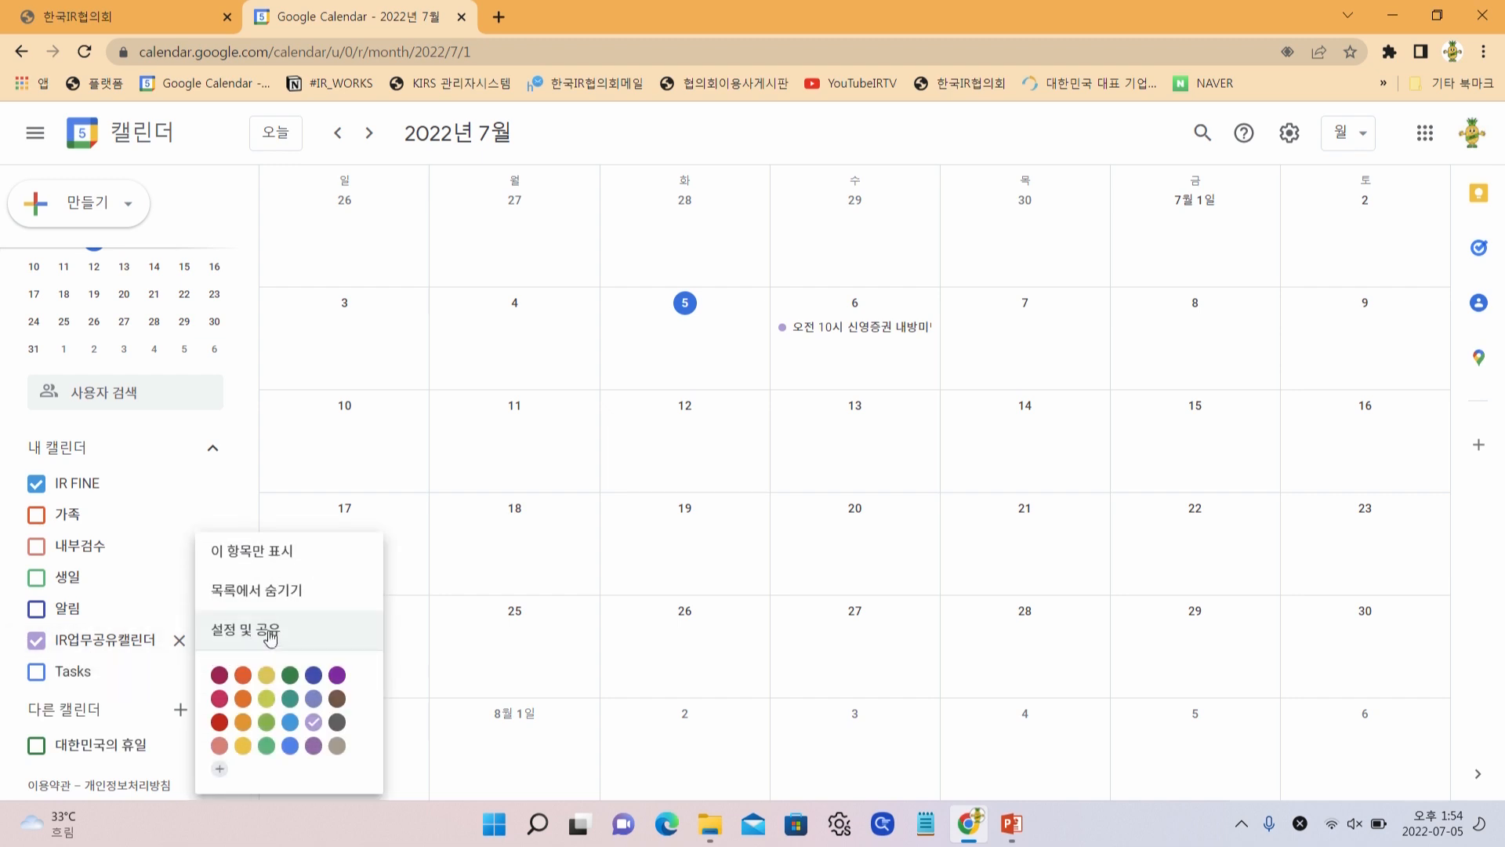
Share IR업무공유캘린더 with the member's Gmail address, granting full event-detail access
left_click(270, 637)
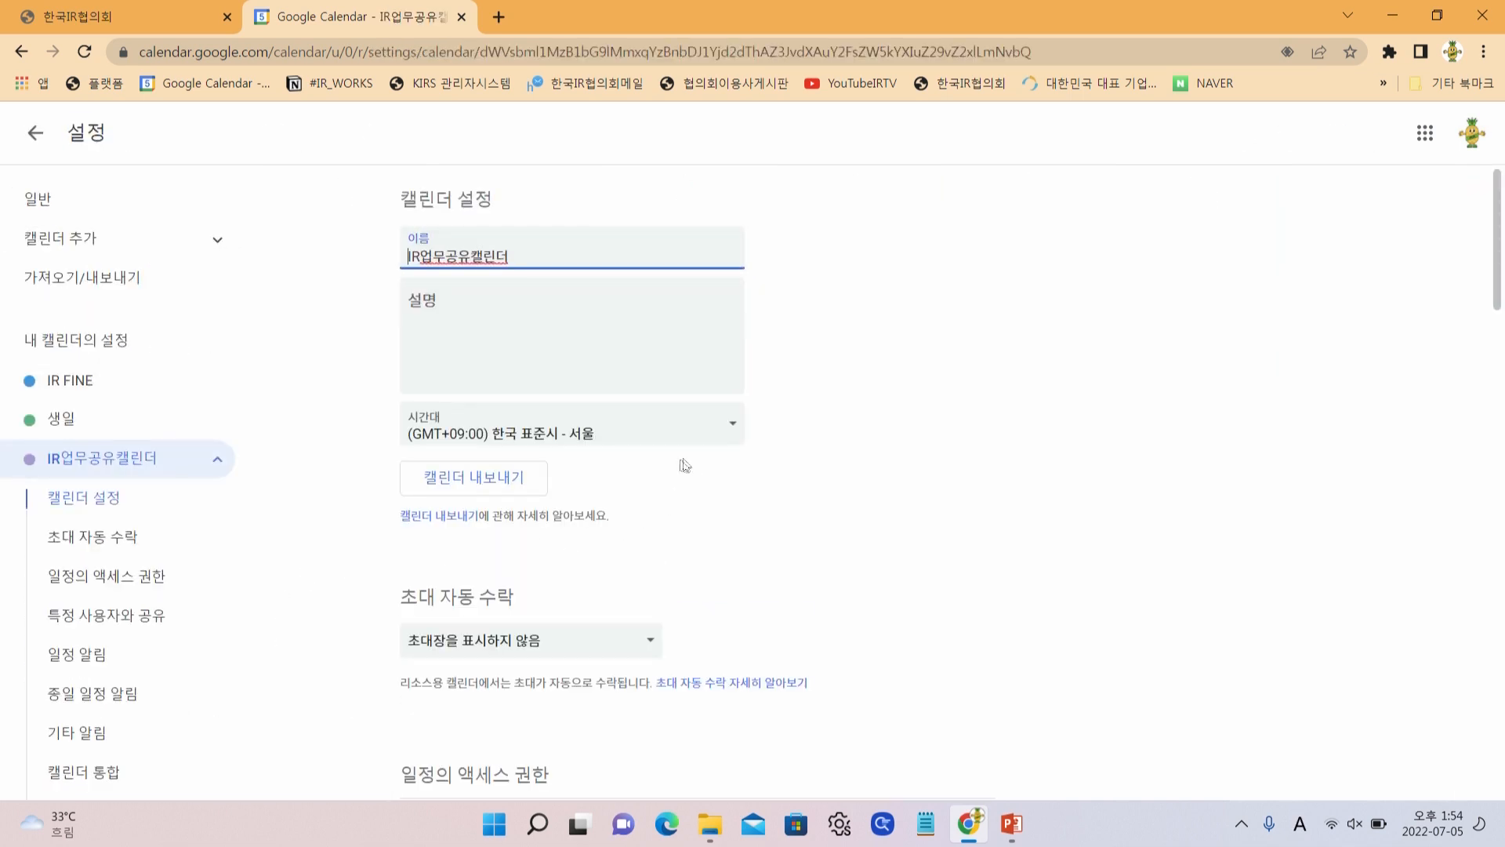
scroll(710, 448, "down", 3)
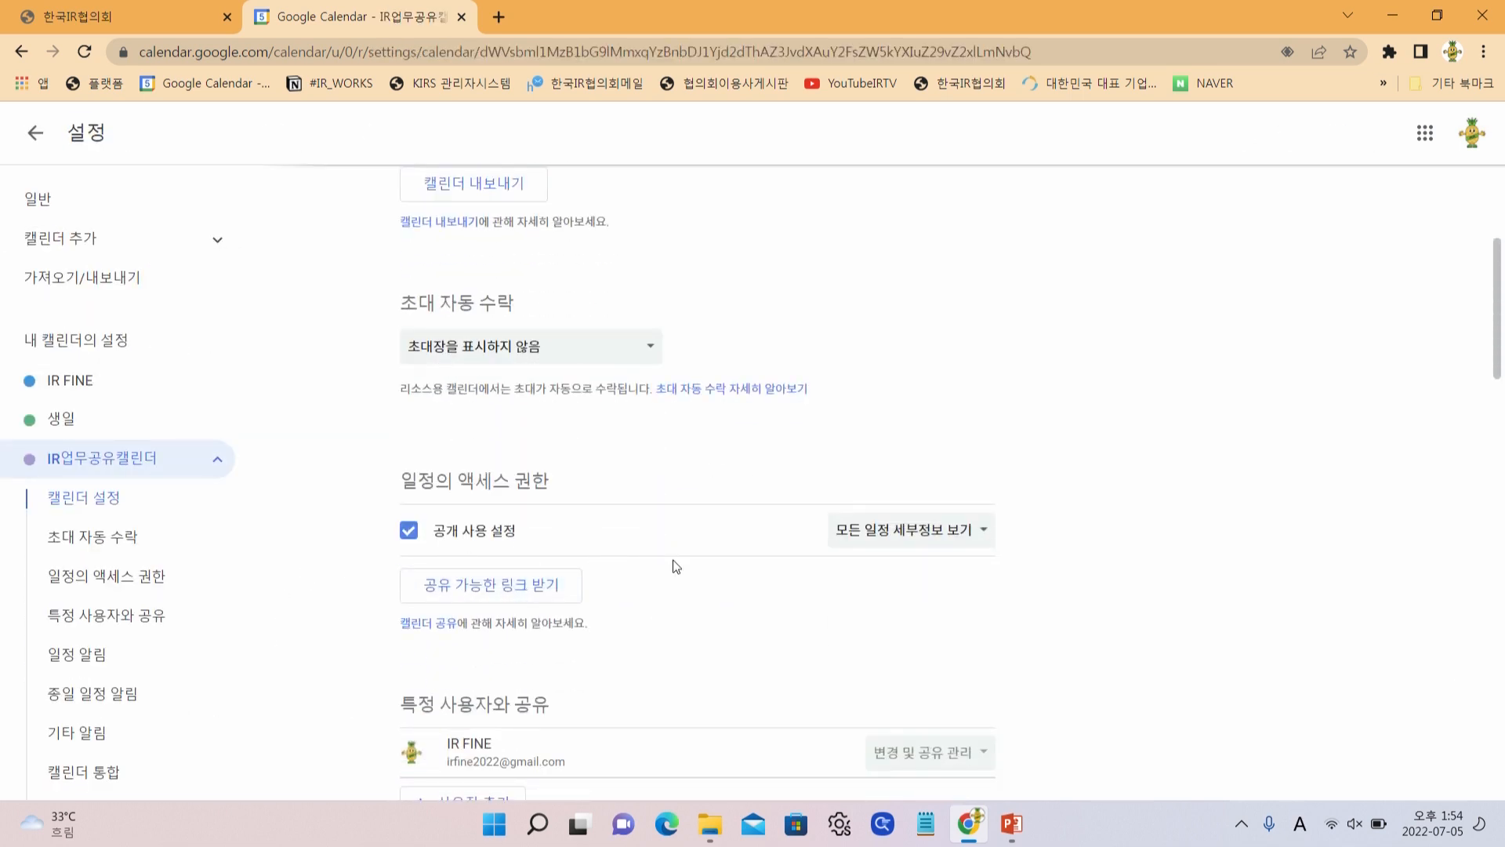
scroll(681, 566, "down", 2)
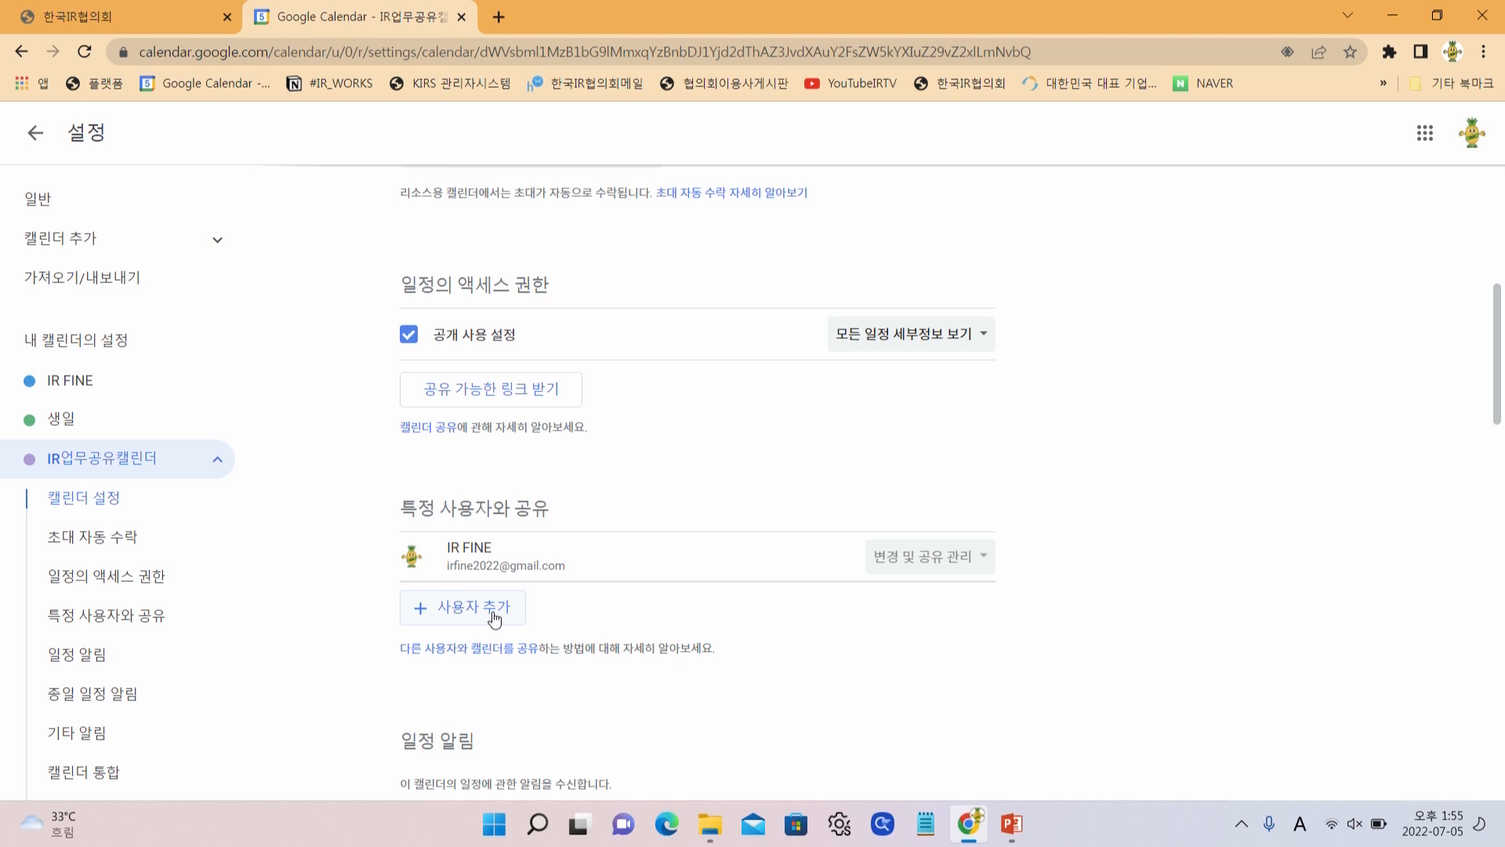
left_click(494, 608)
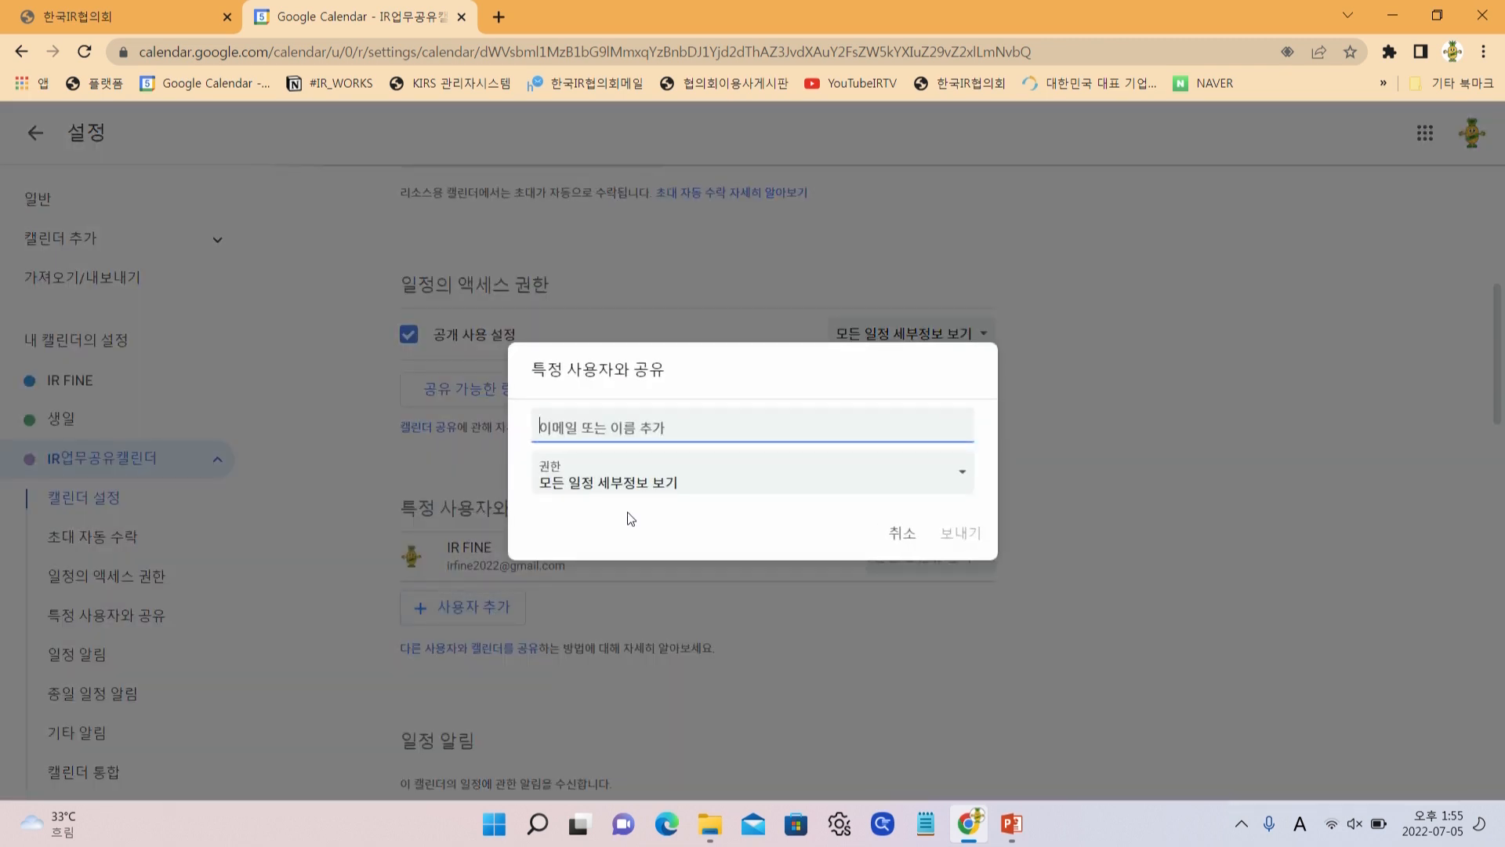
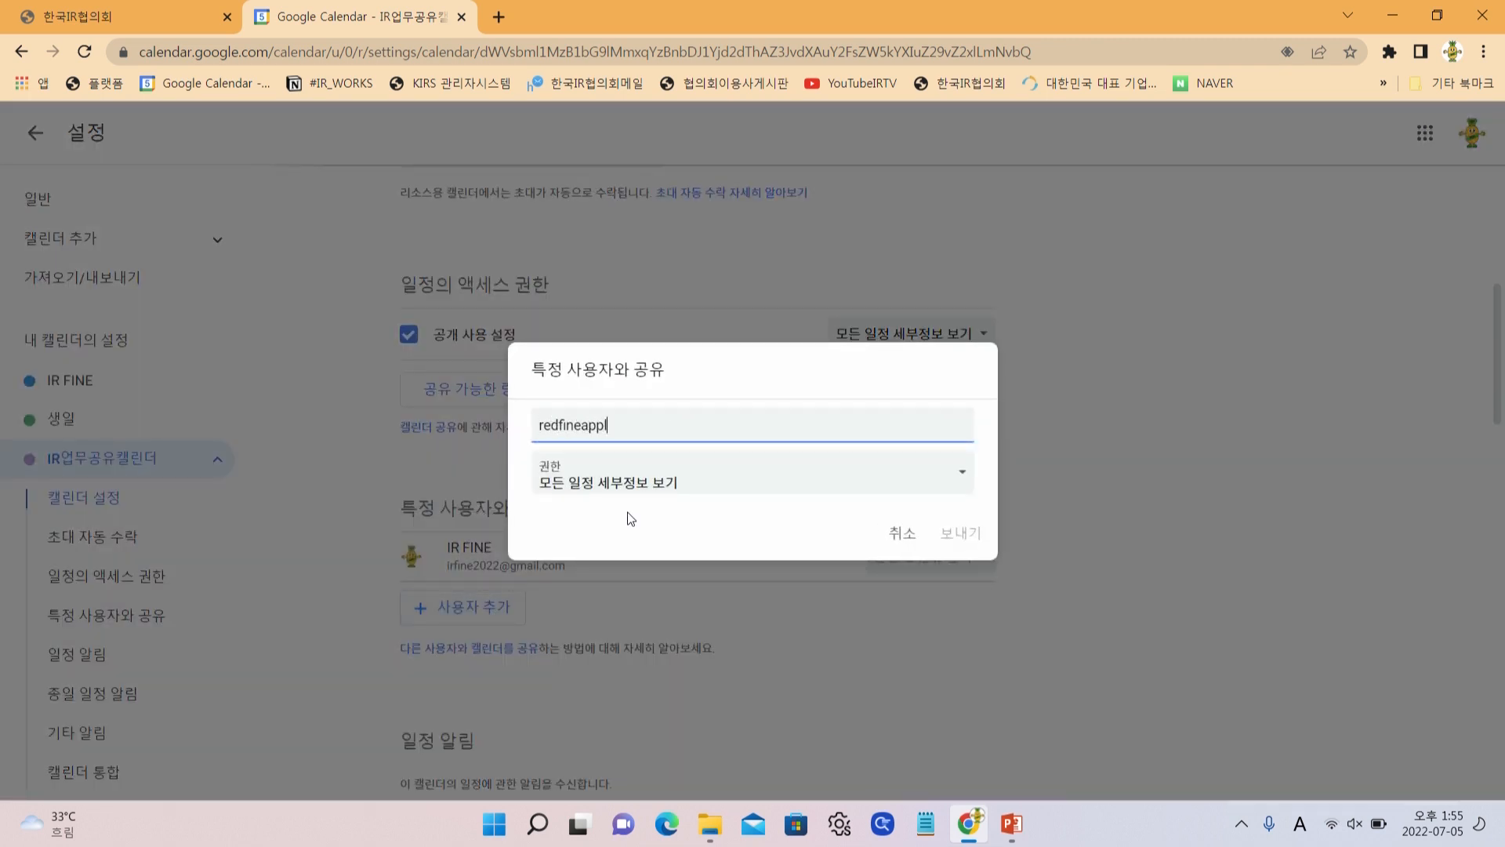
key("Return")
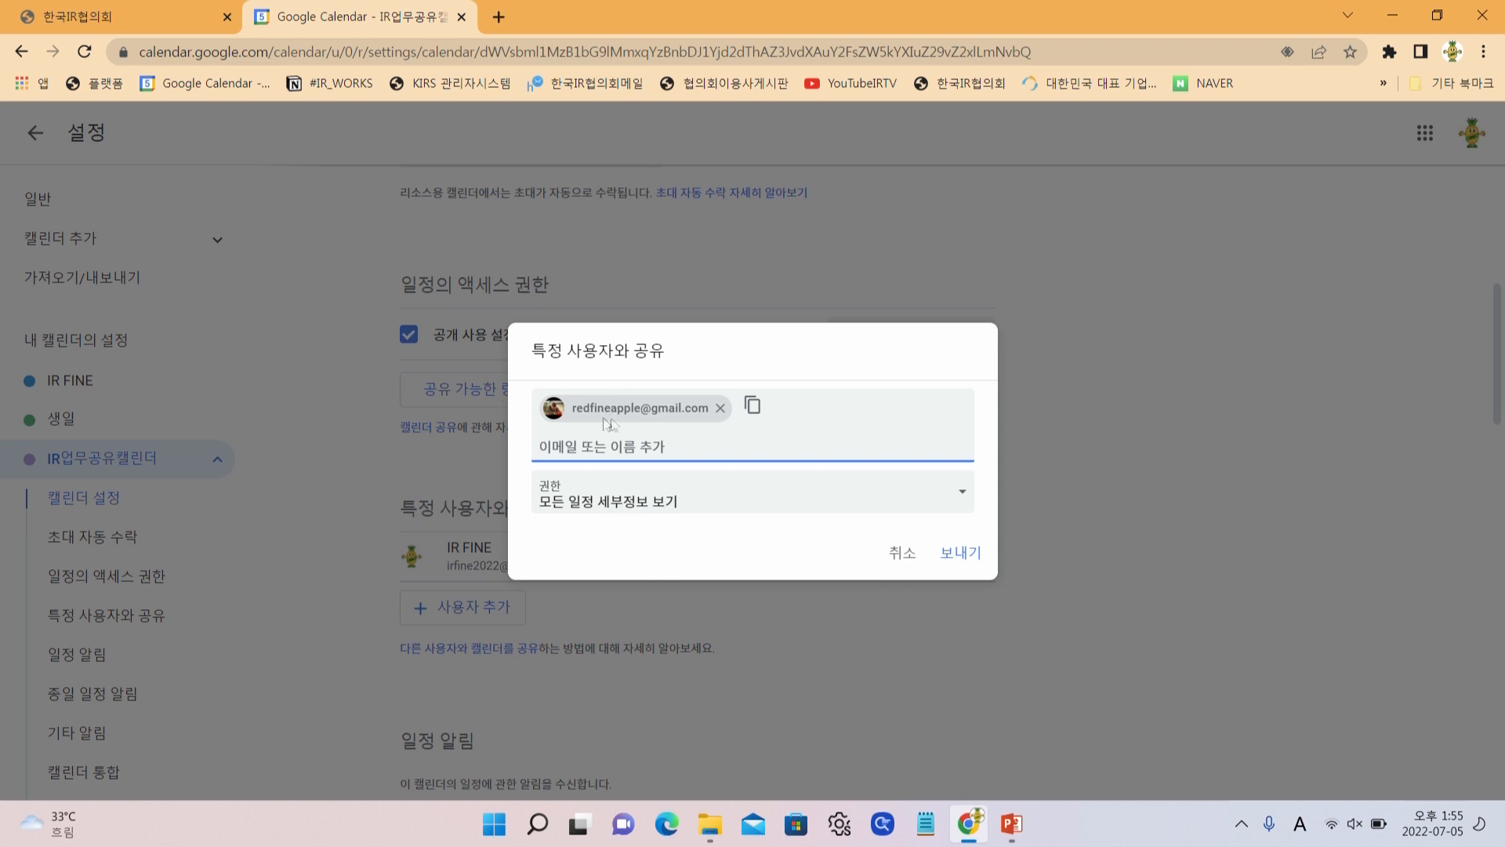
left_click(957, 553)
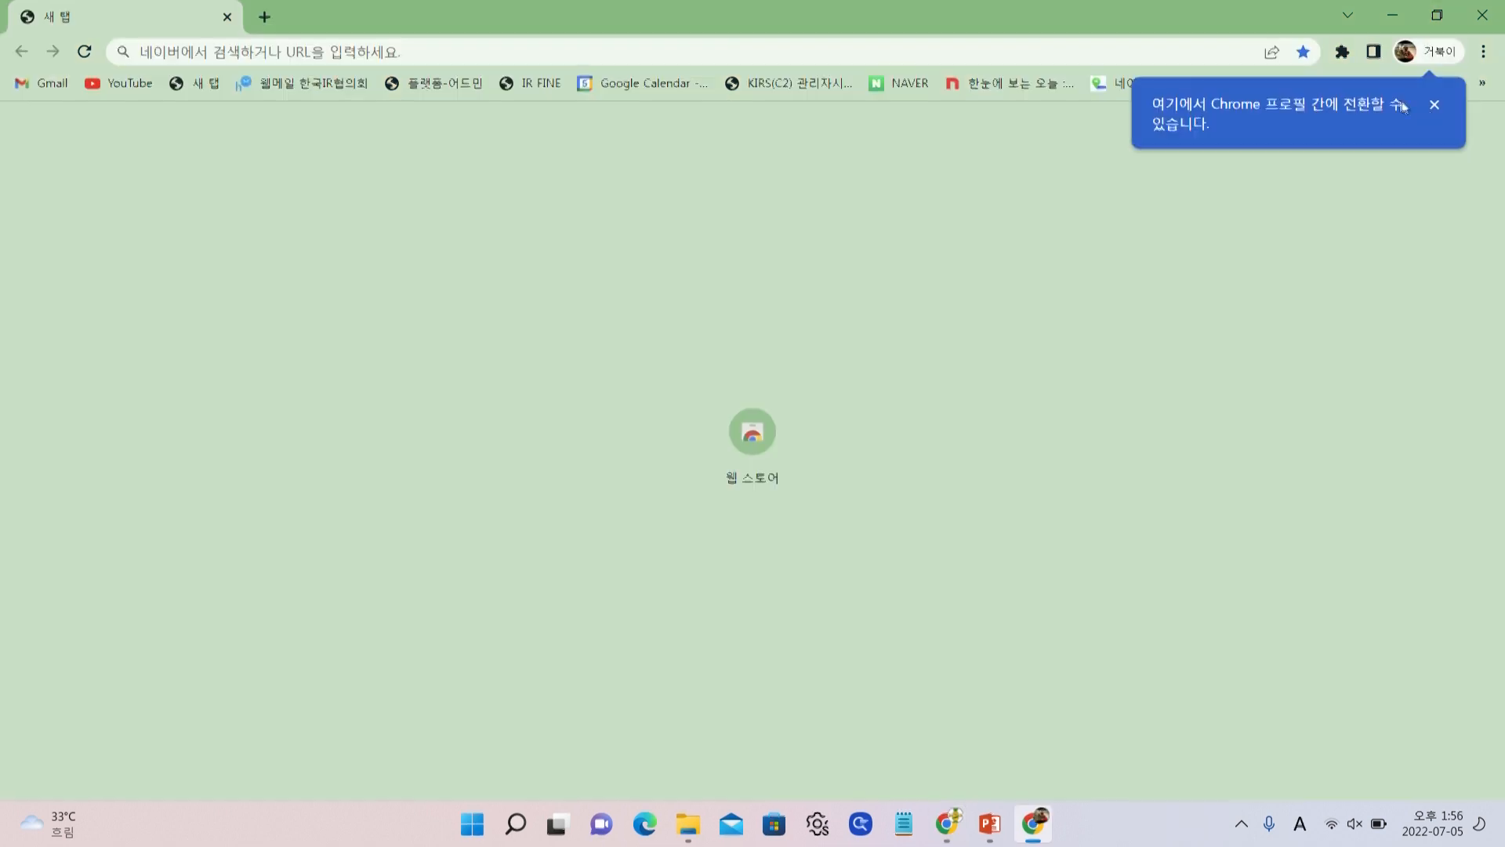
left_click(1434, 105)
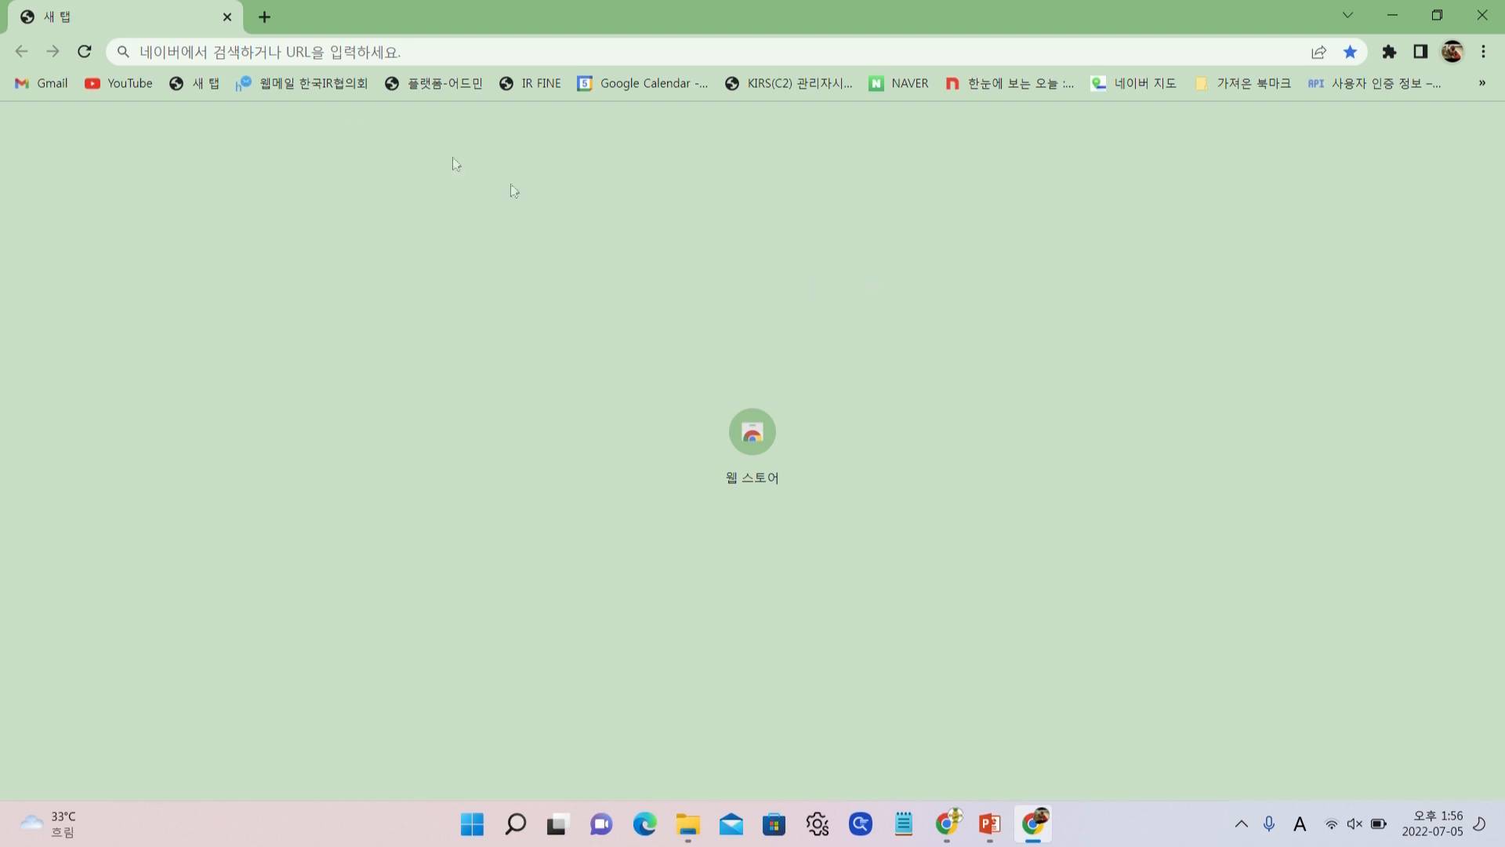
Open the calendar-sharing email in the member's Gmail and follow its 이 캘린더를 추가 link
left_click(30, 90)
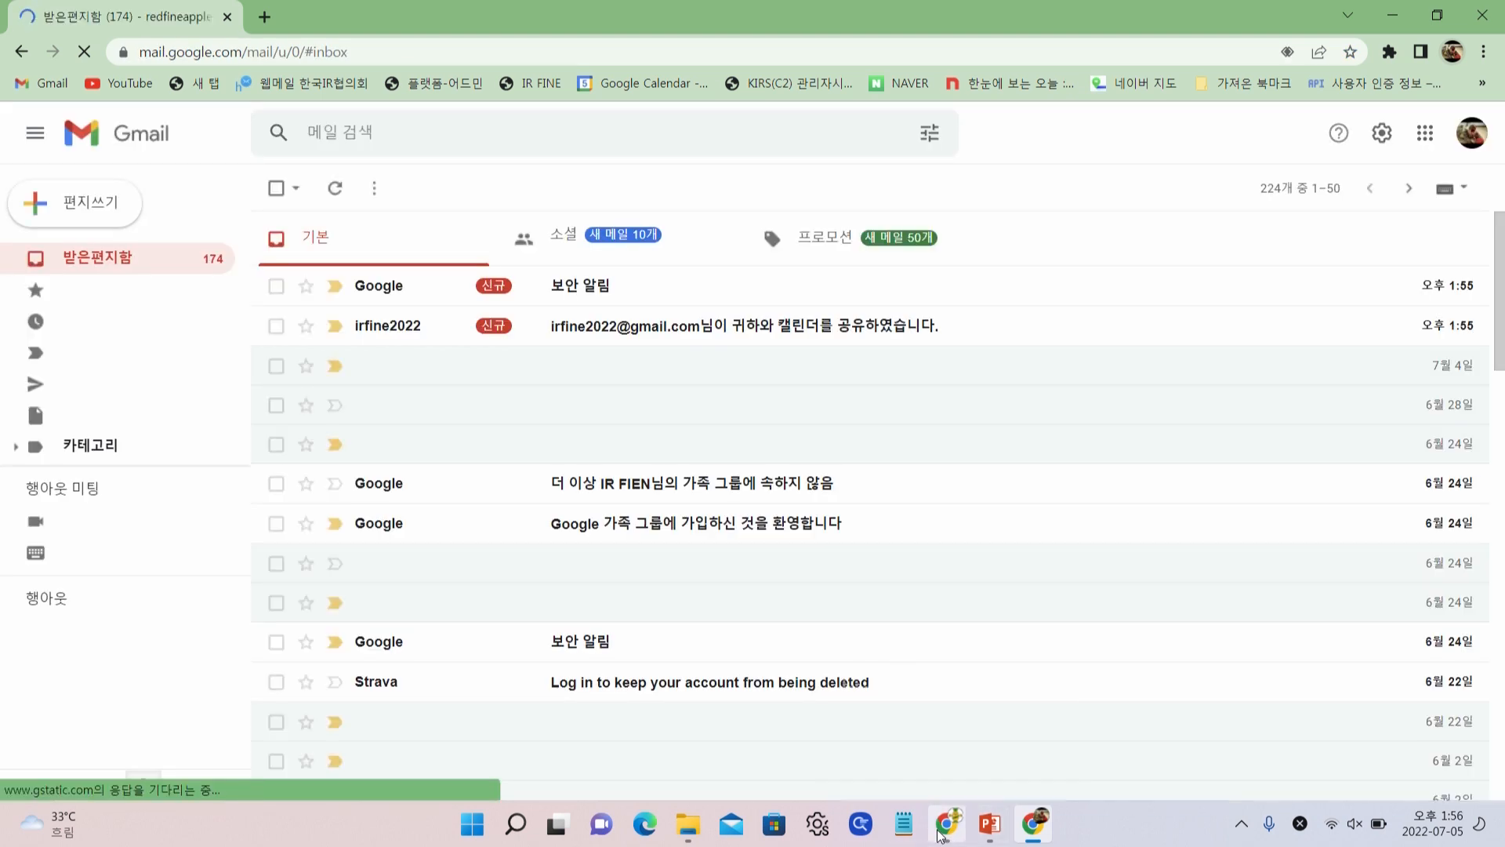
mouse_move(943, 832)
left_click(951, 774)
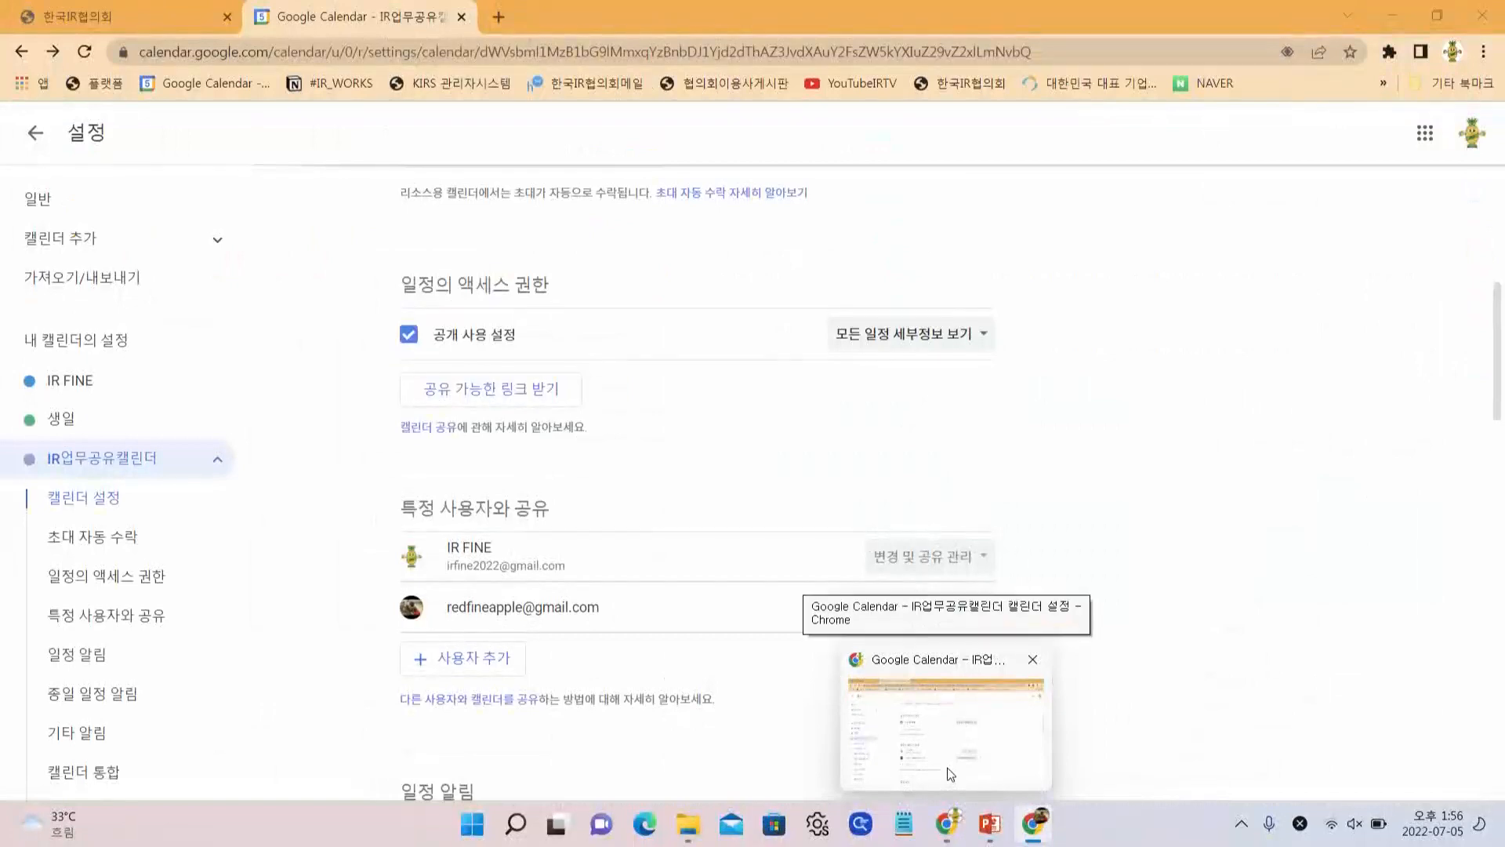
left_click(1388, 11)
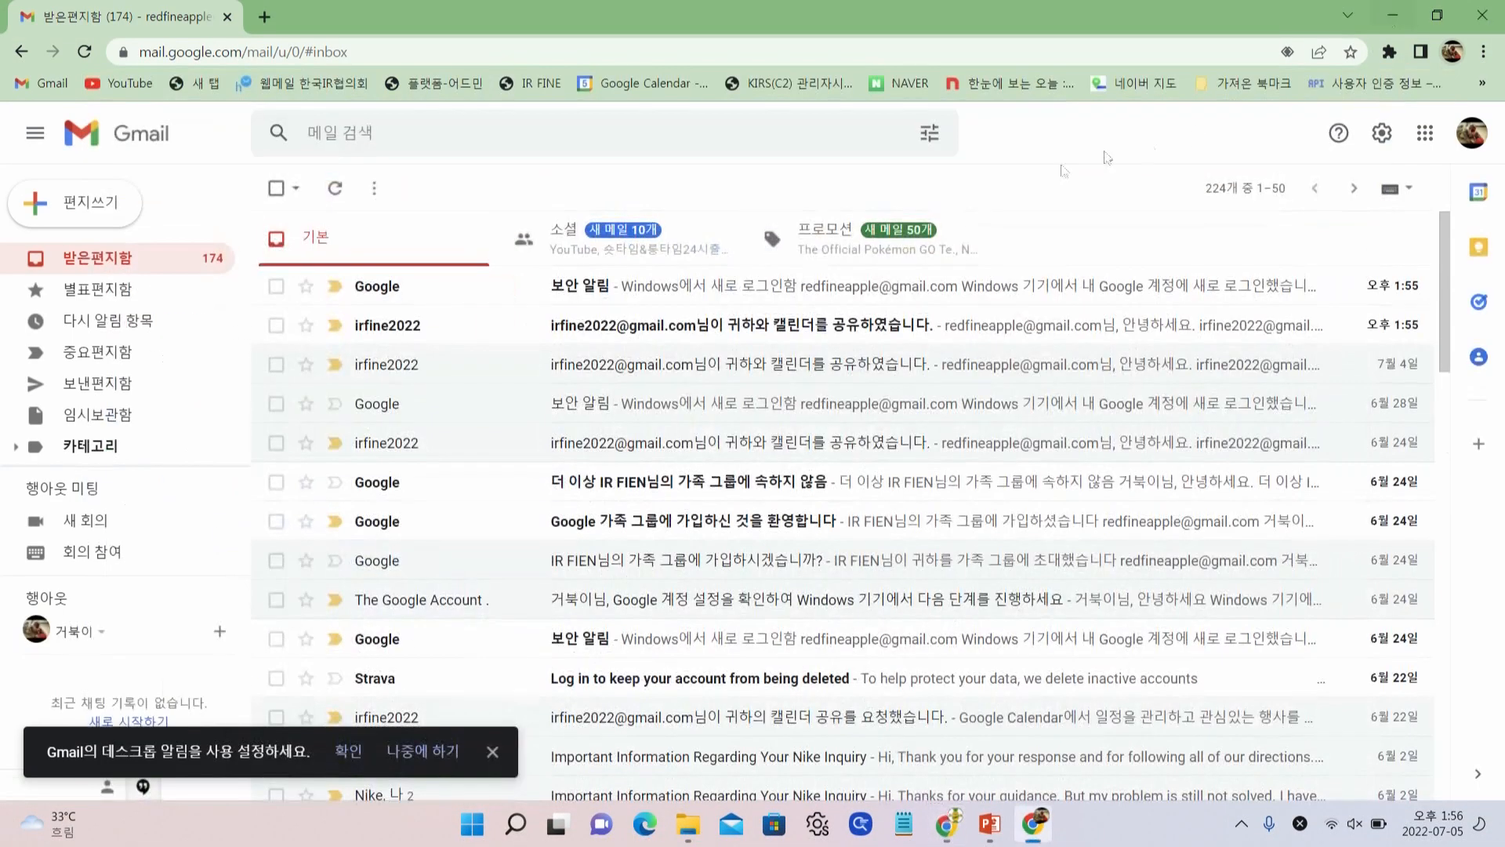
left_click(641, 331)
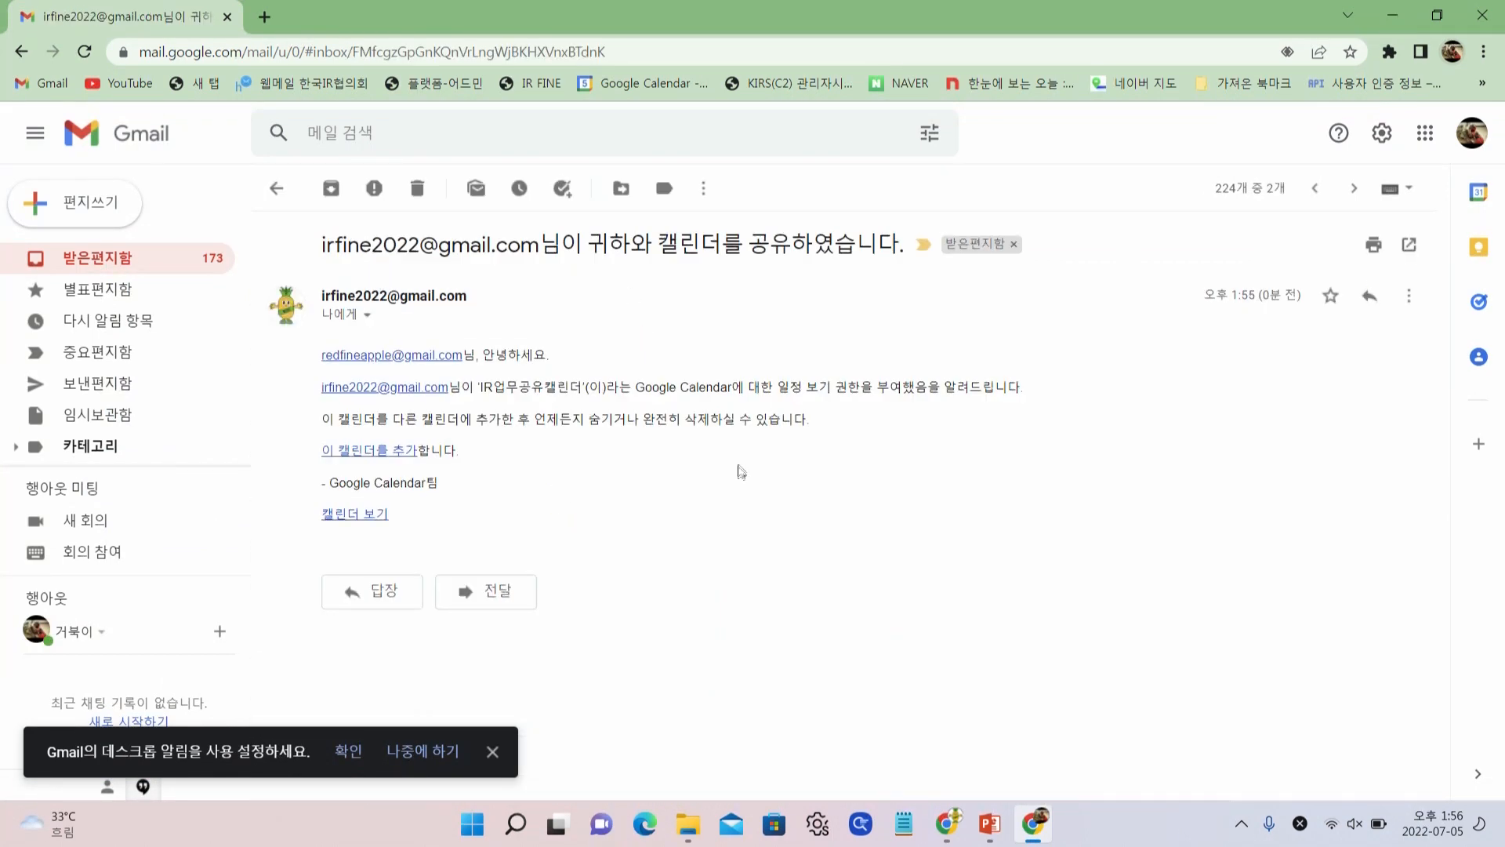
left_click(384, 453)
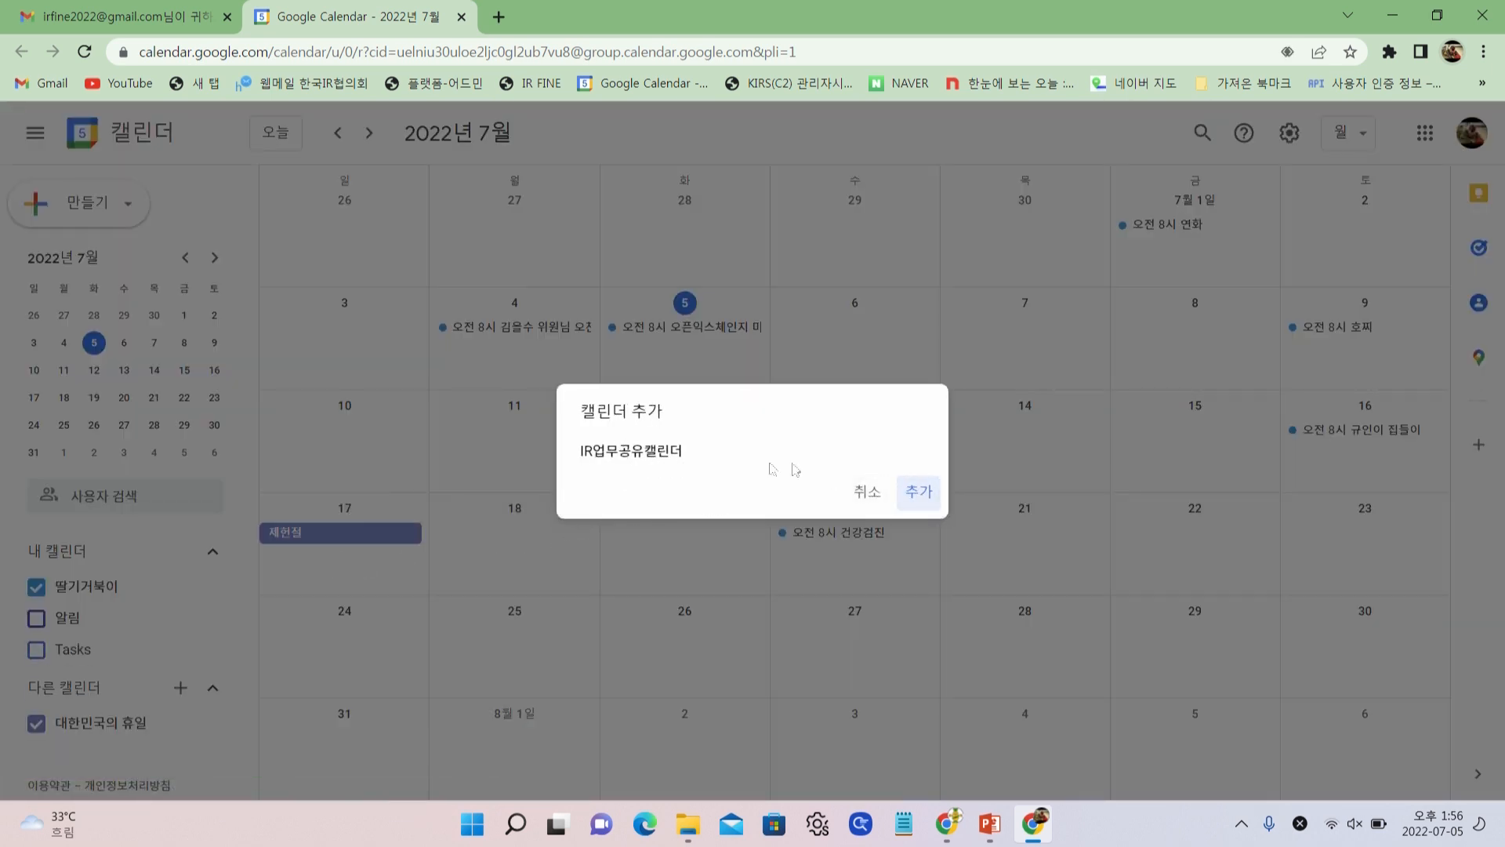
Add IR업무공유캘린더, then toggle the member's own calendar off and on
left_click(917, 494)
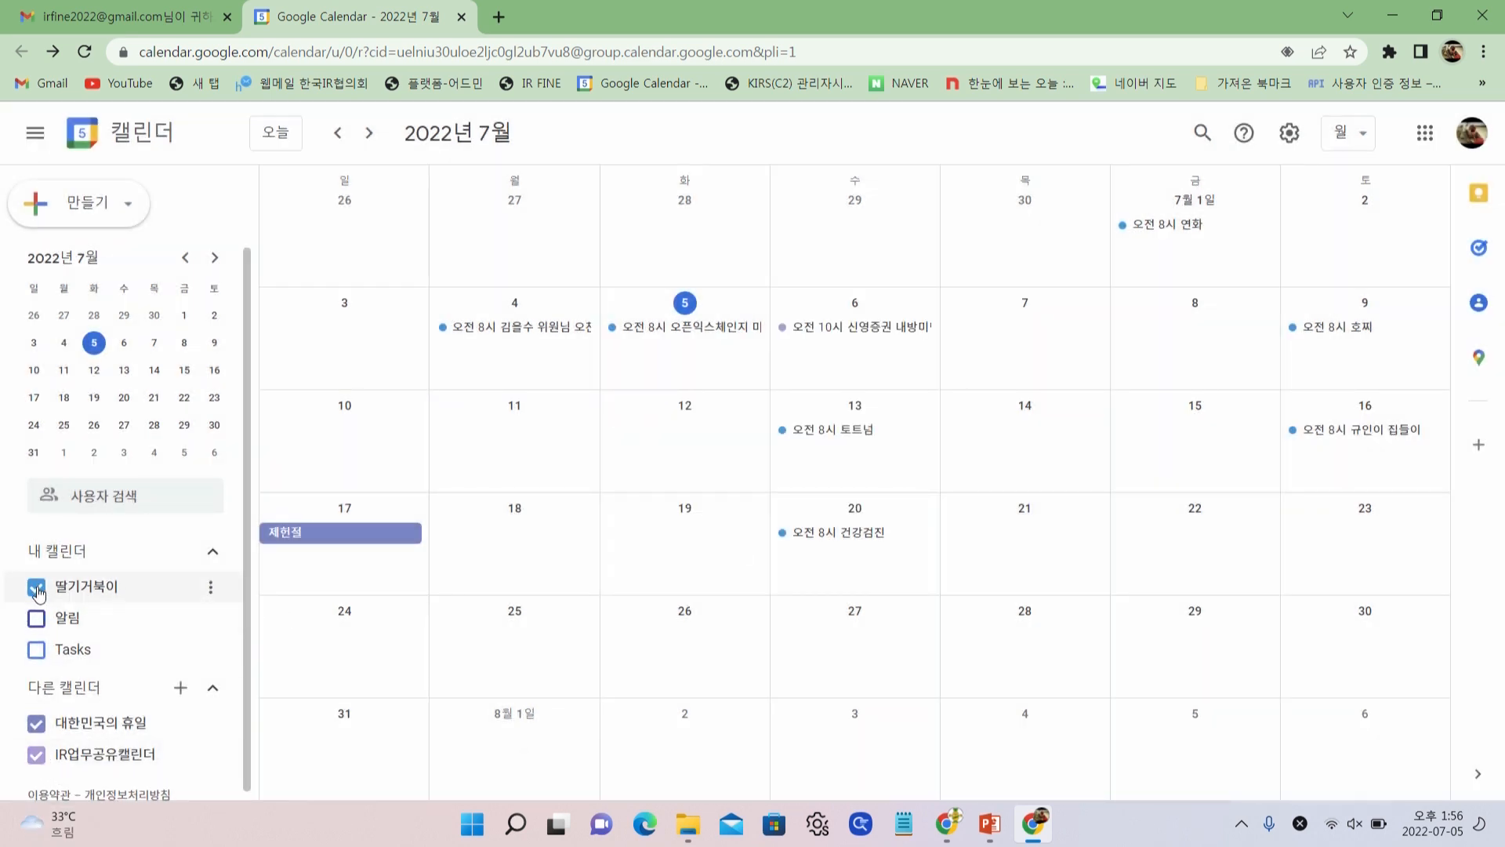
left_click(37, 588)
left_click(37, 588)
left_click(37, 588)
left_click(37, 588)
left_click(37, 588)
Toggle the shared calendar's July 6 event and the 딸기거북이 calendar to compare events
left_click(37, 755)
left_click(36, 755)
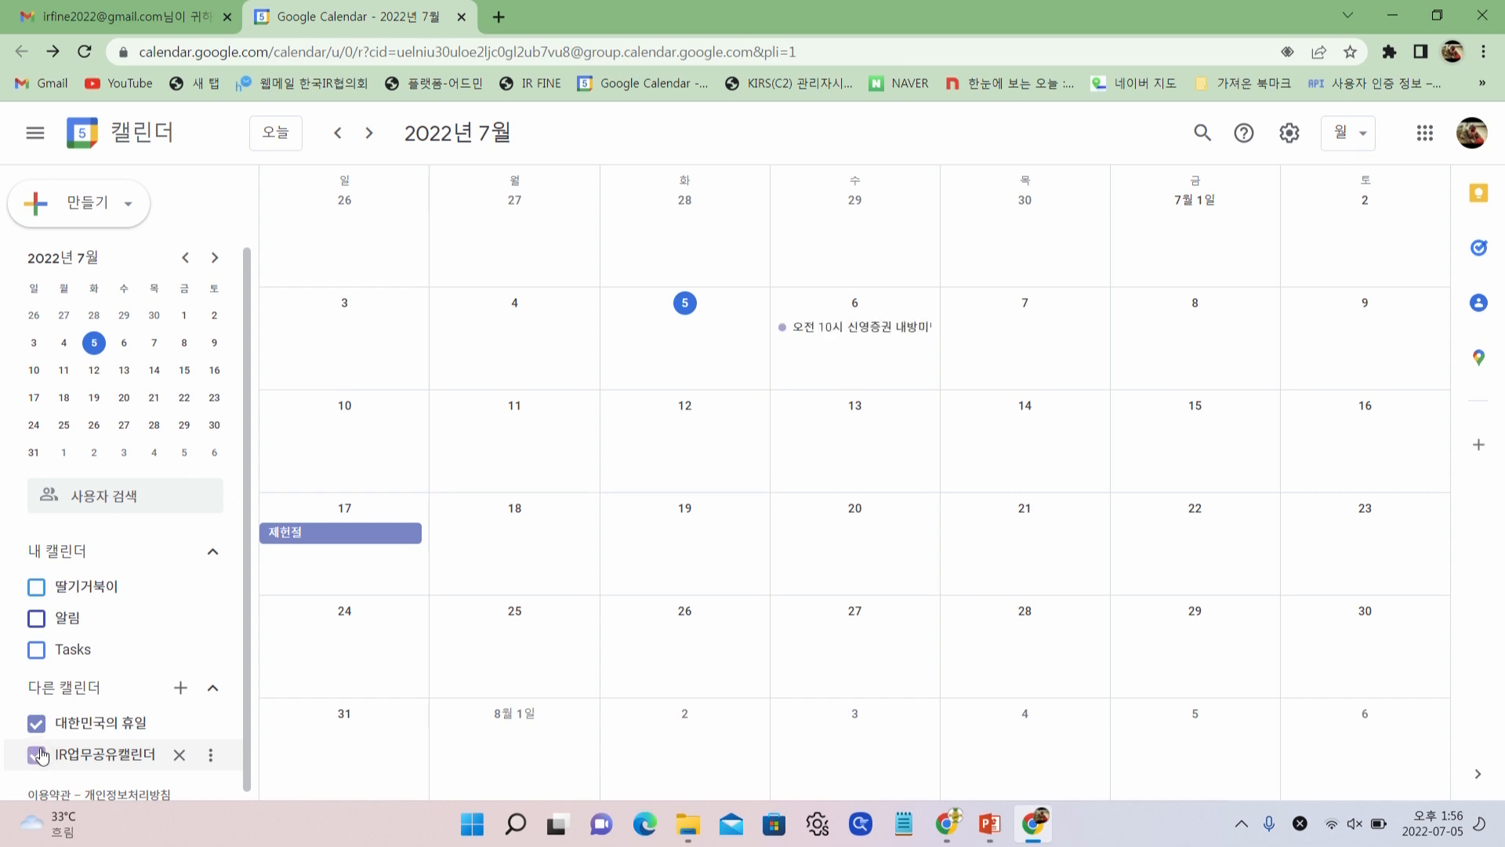
left_click(37, 755)
left_click(37, 755)
left_click(38, 593)
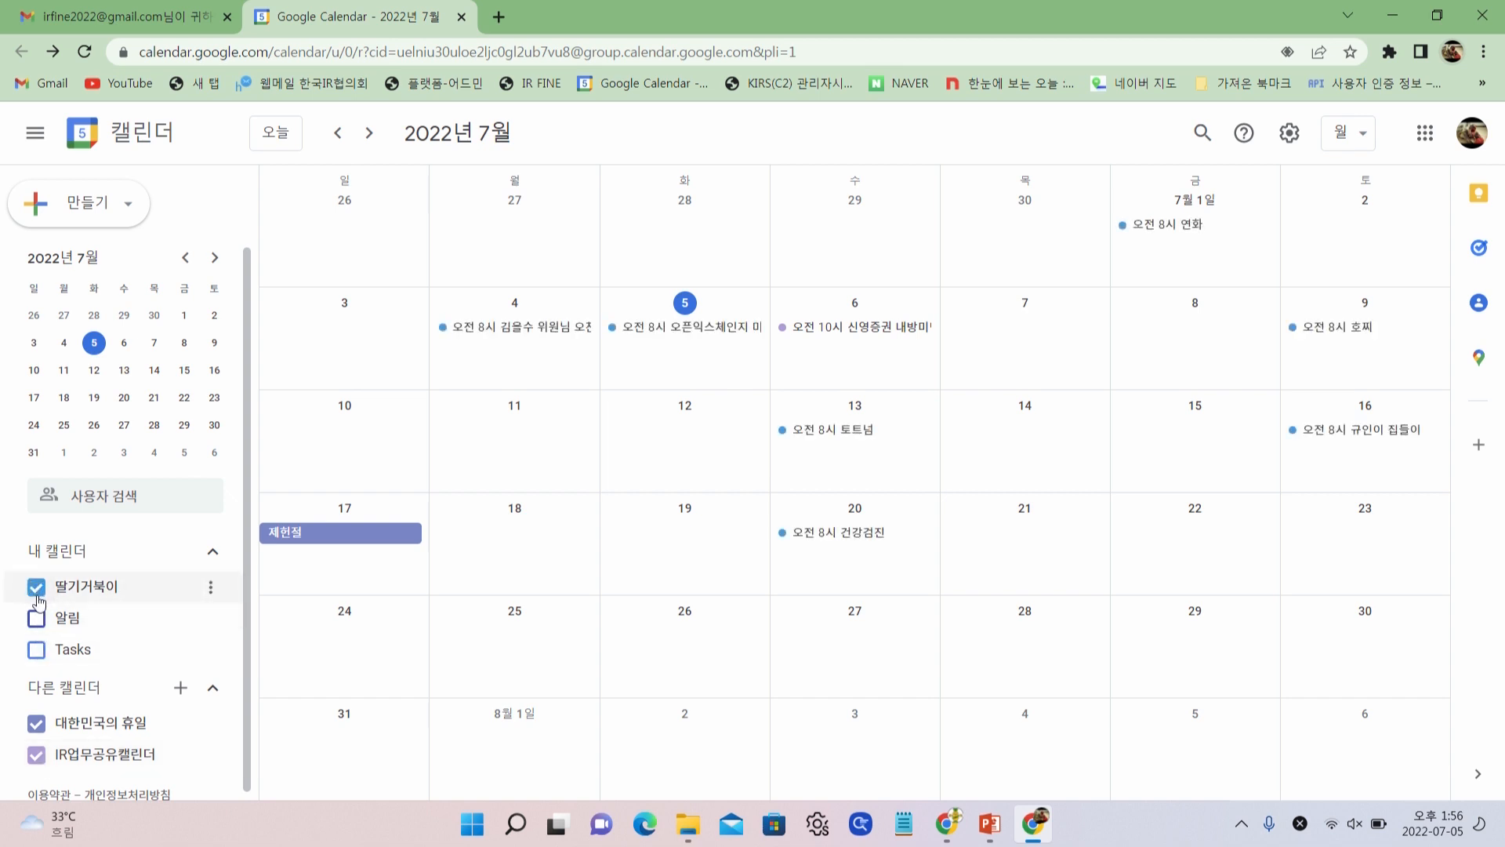
left_click(38, 600)
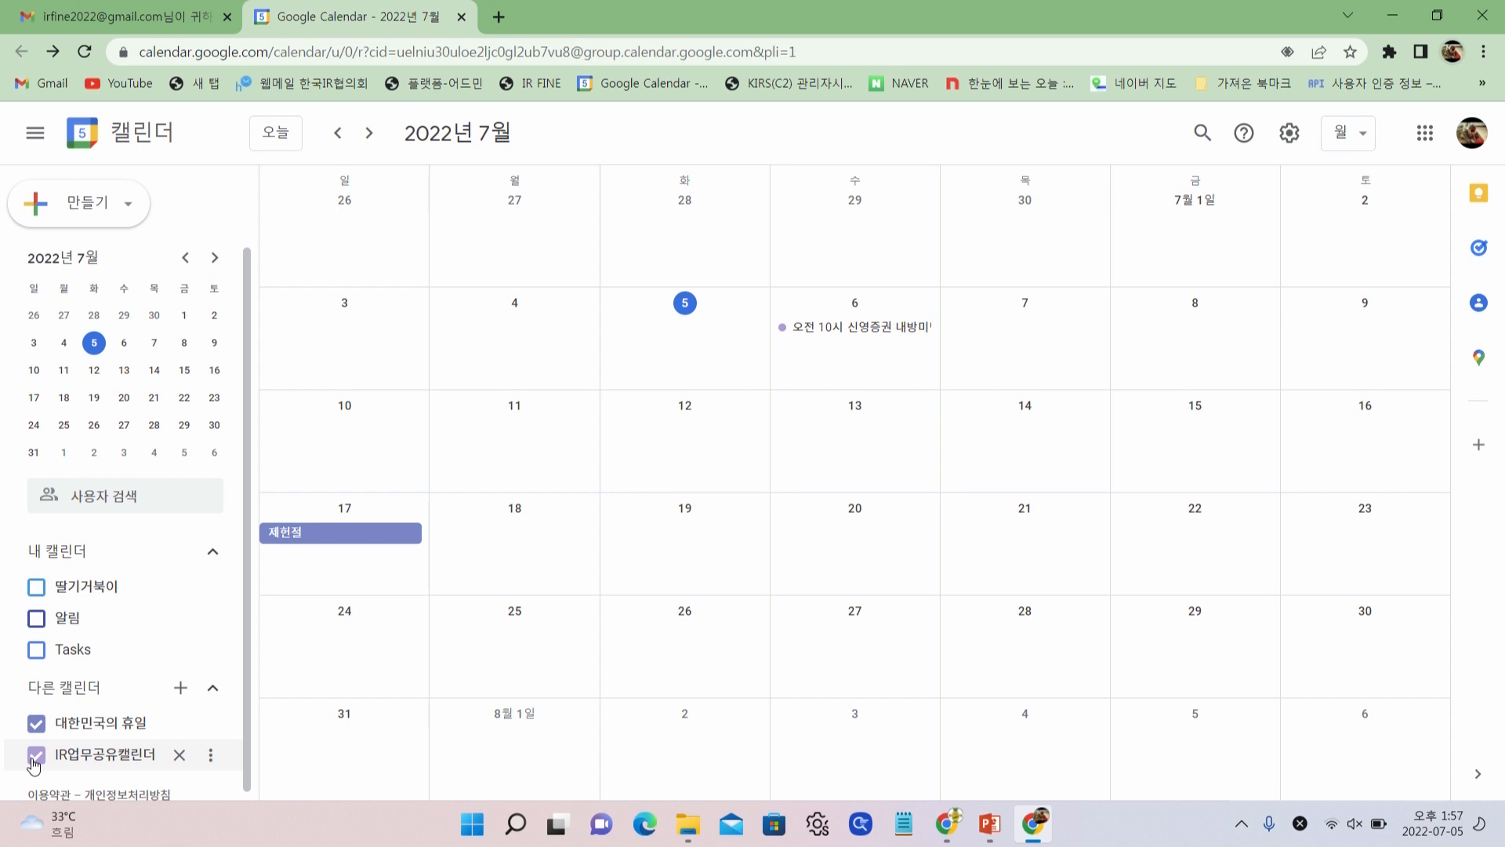
left_click(36, 587)
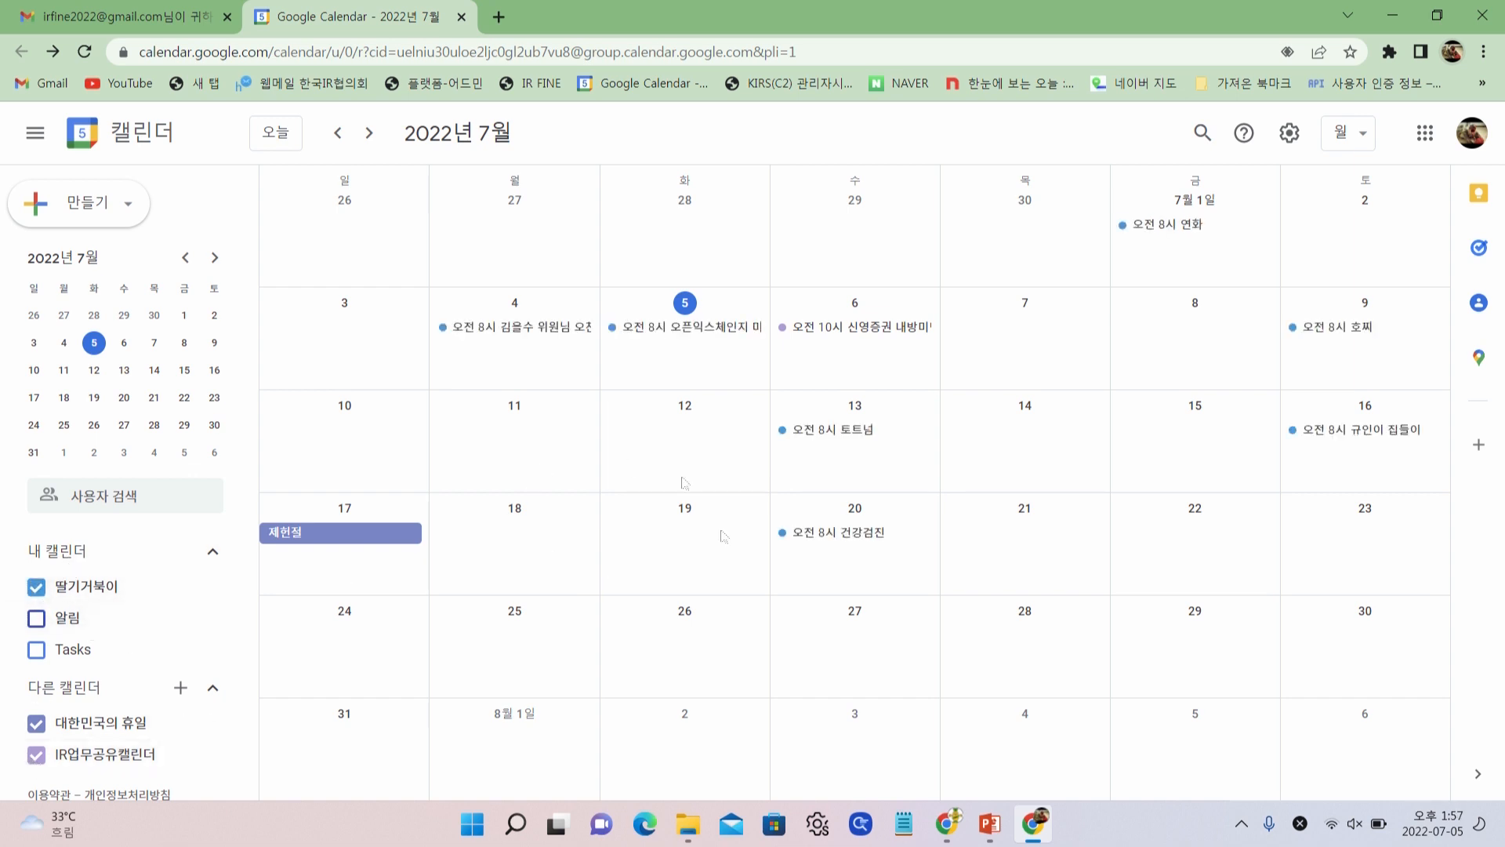
scroll(181, 709, "down", 1)
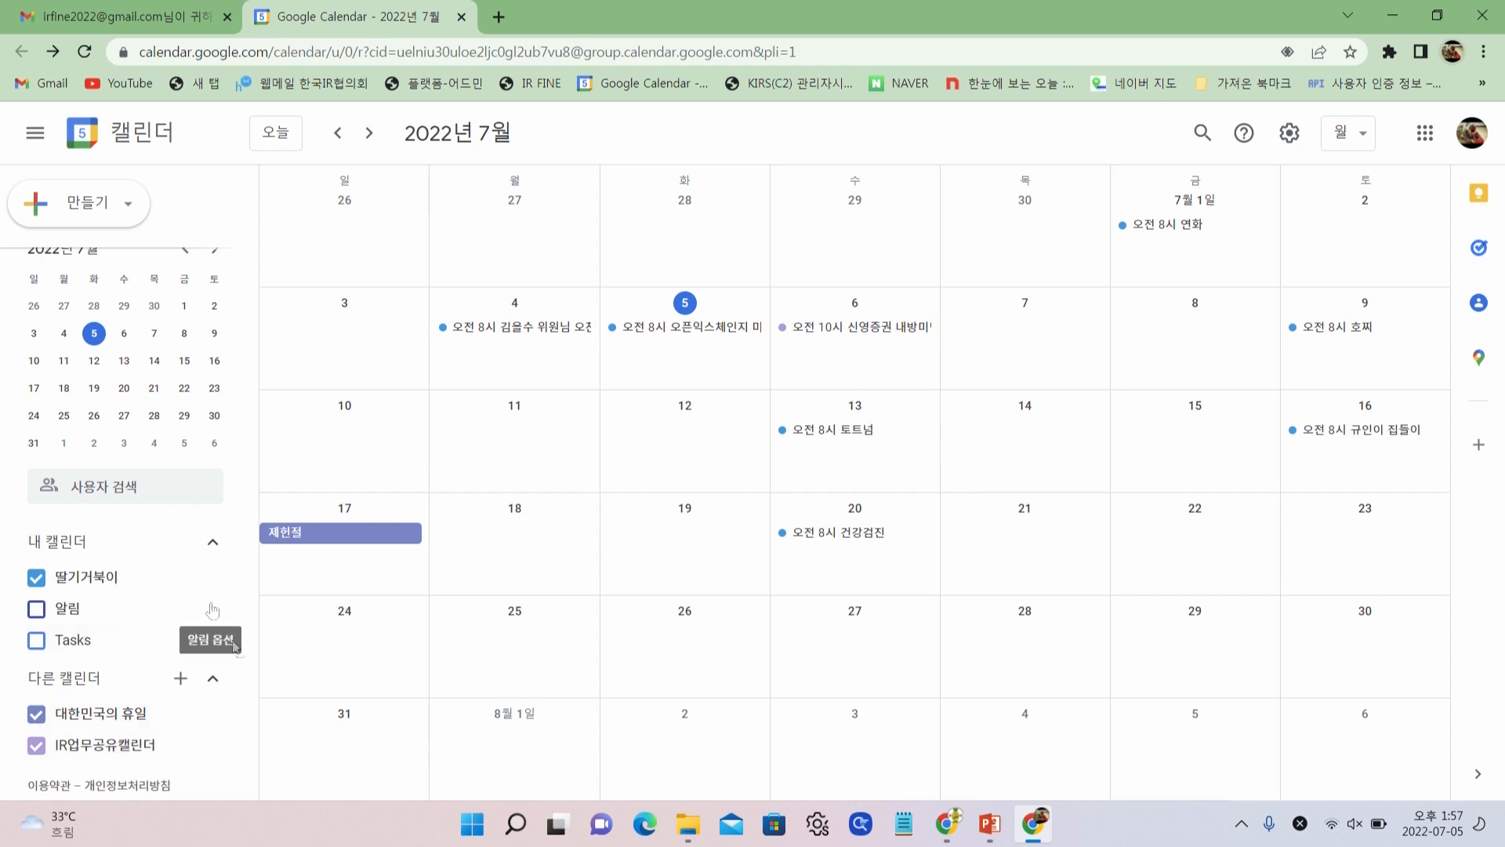
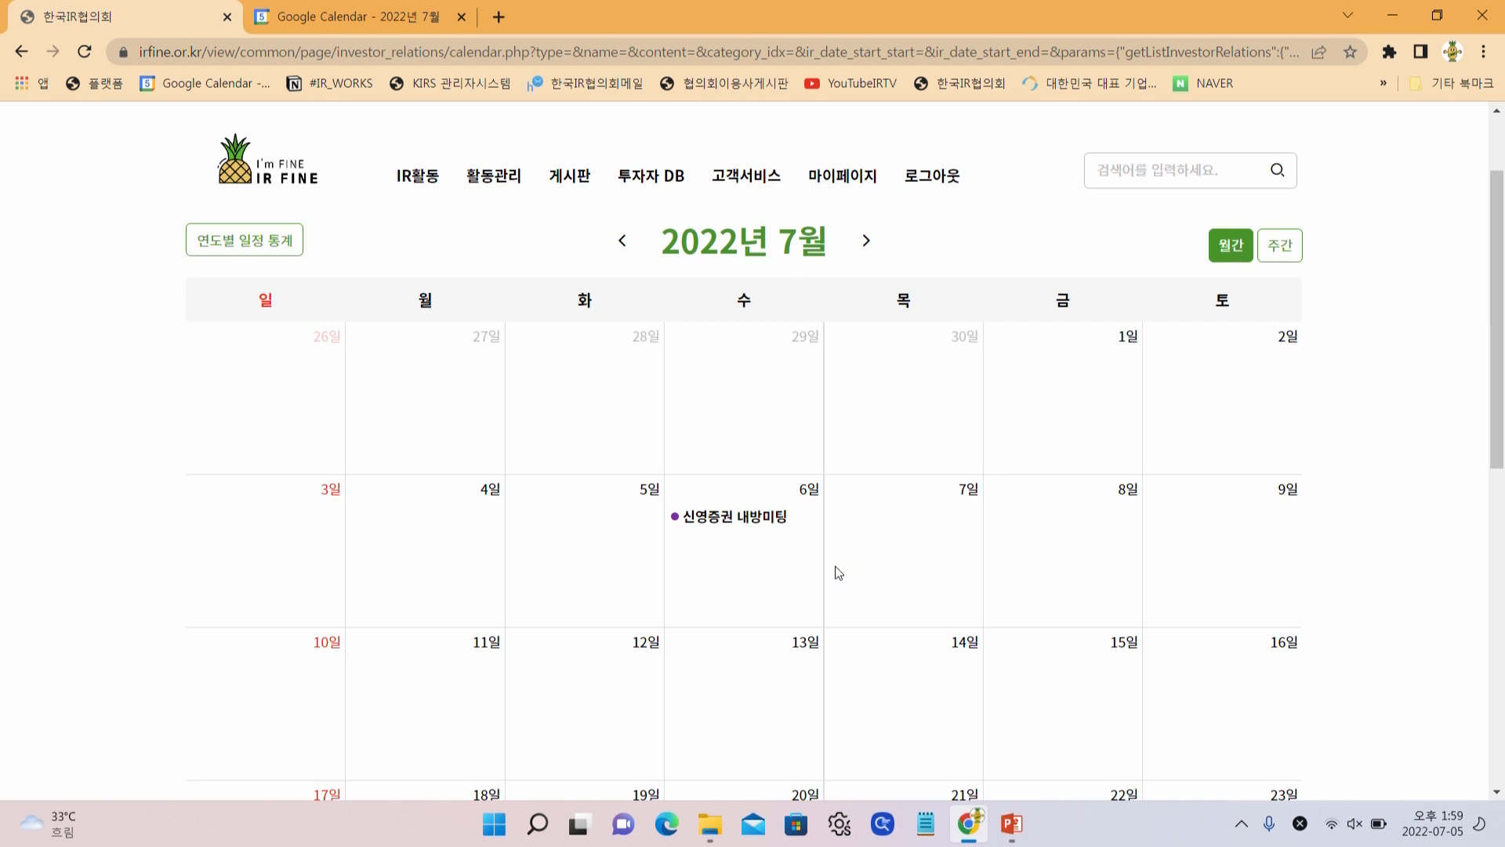
View the details of the July 6 신영증권 내방미팅 event on the IR calendar
left_click(794, 524)
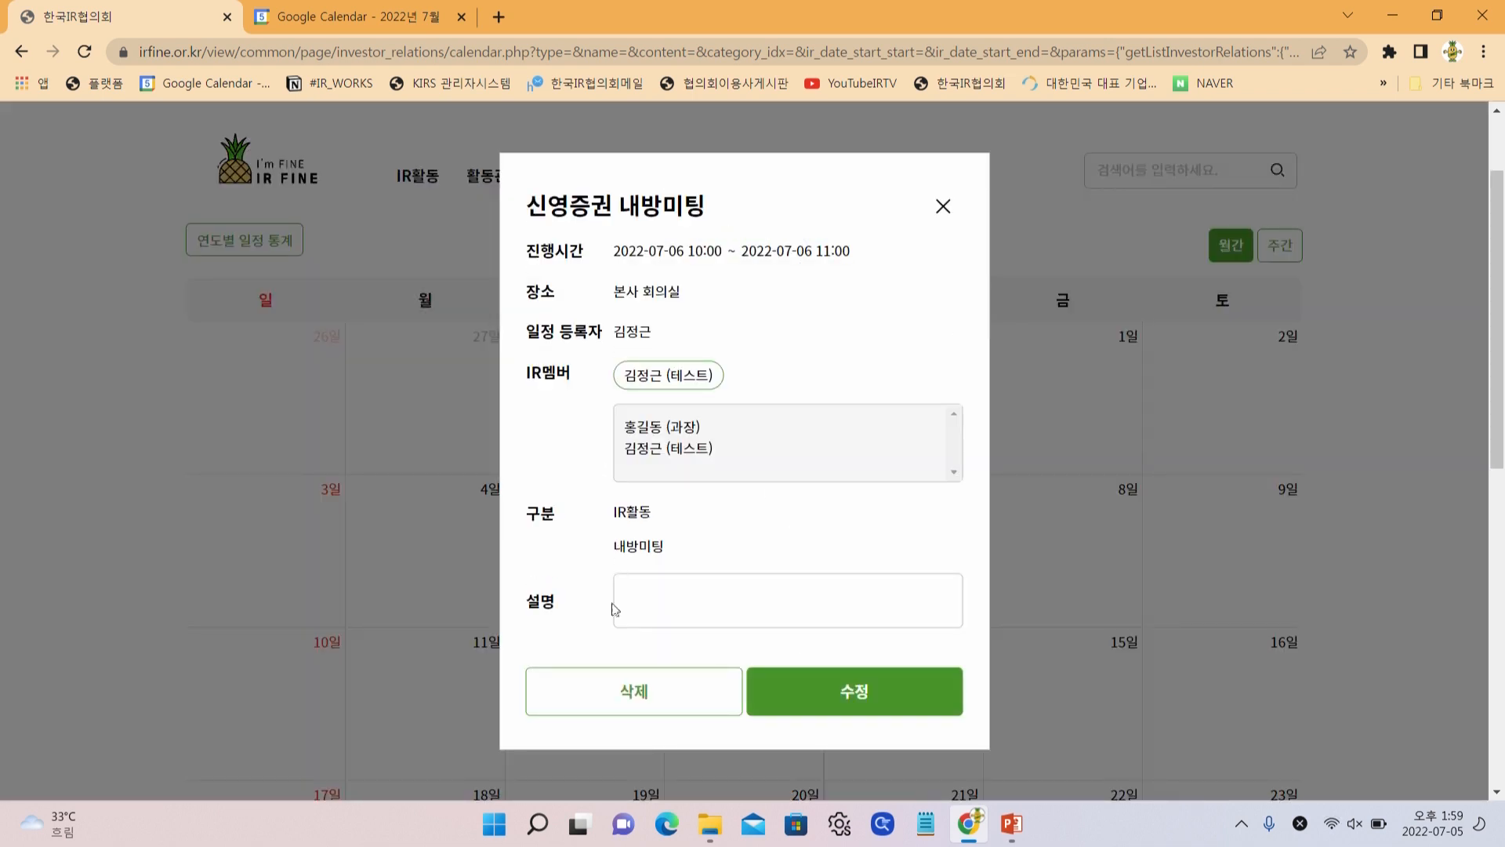
Close the event and run 구글캘린더 다운로드, acknowledging the completion message
left_click(943, 206)
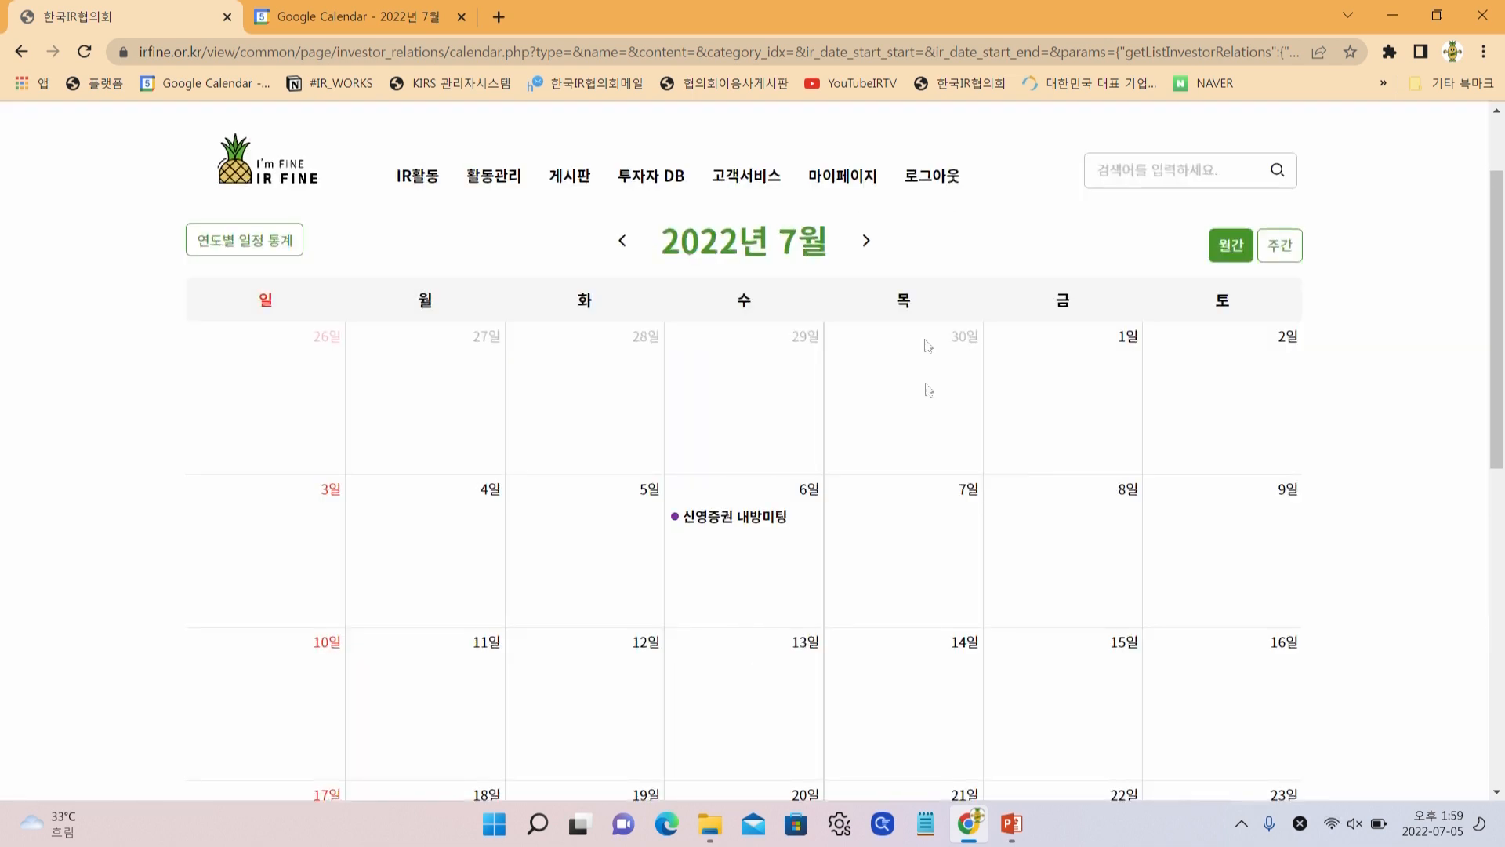
scroll(995, 557, "down", 5)
scroll(995, 557, "down", 5)
left_click(1205, 686)
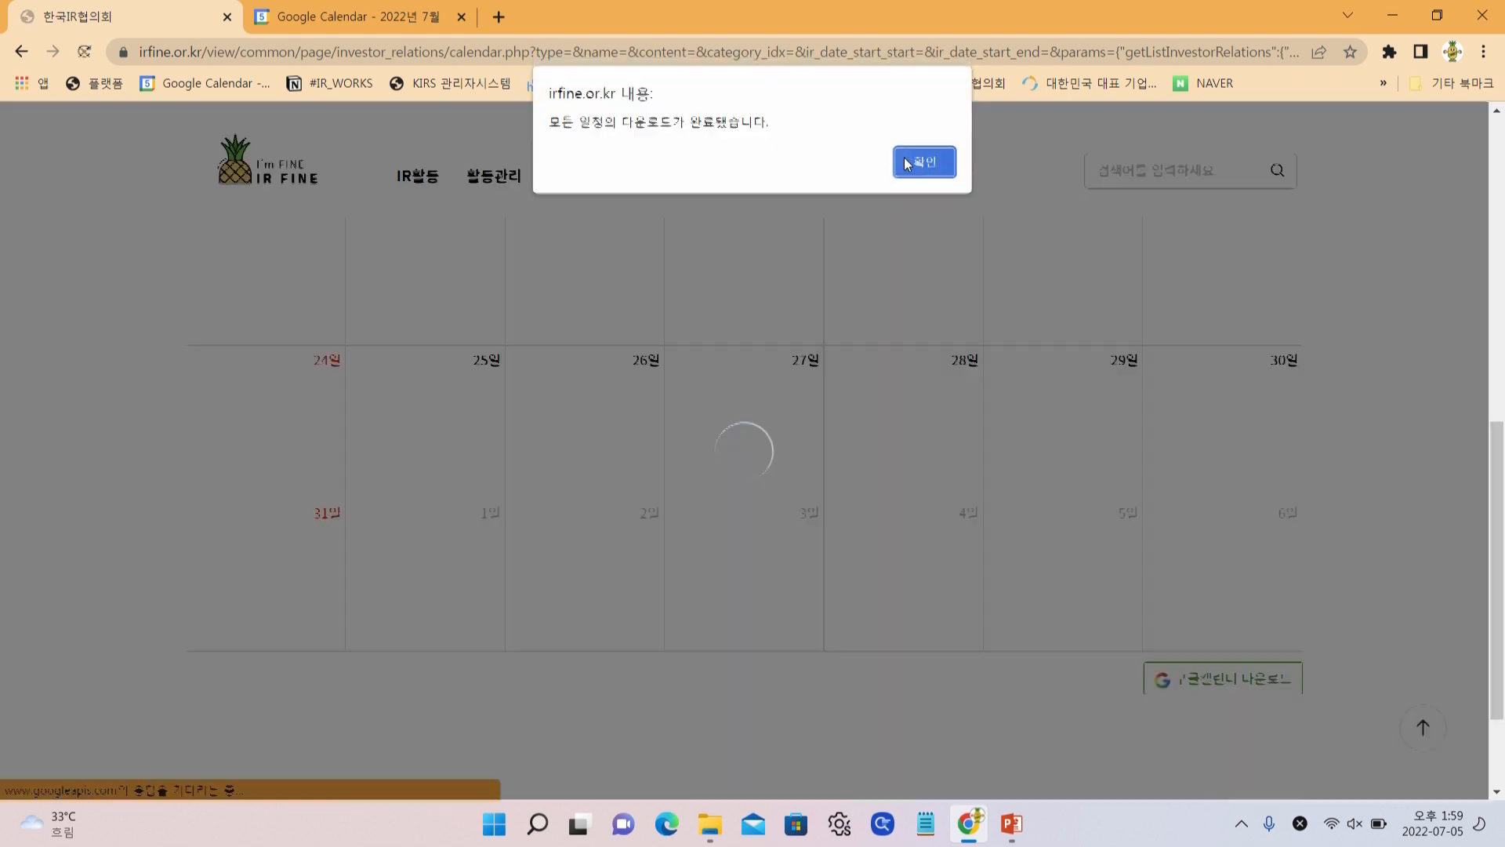
left_click(909, 159)
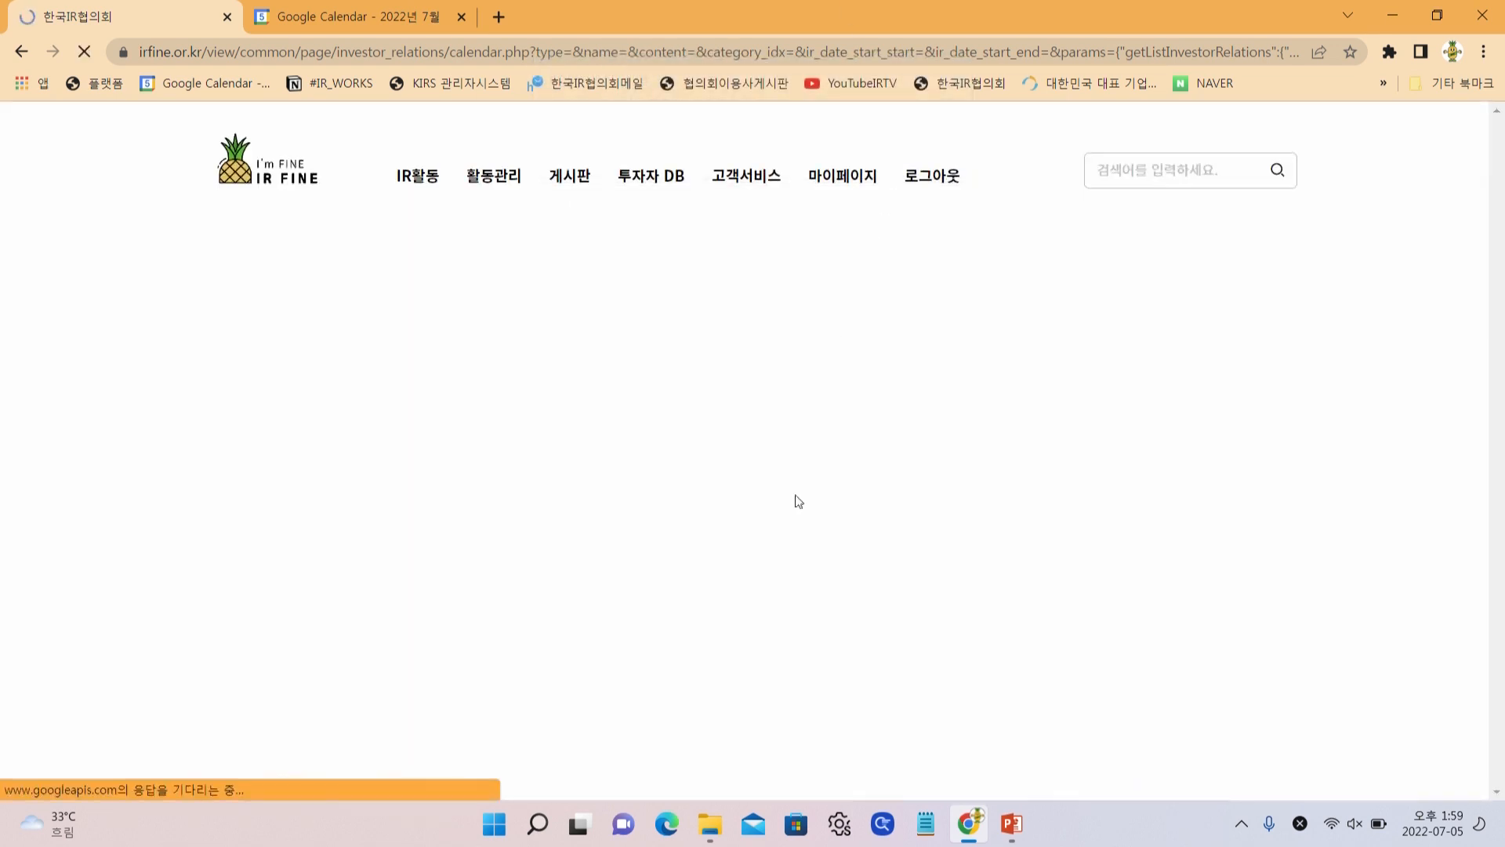
Reopen the 신영증권 내방미팅 event to check its filled-in 설명, then close it
left_click(757, 632)
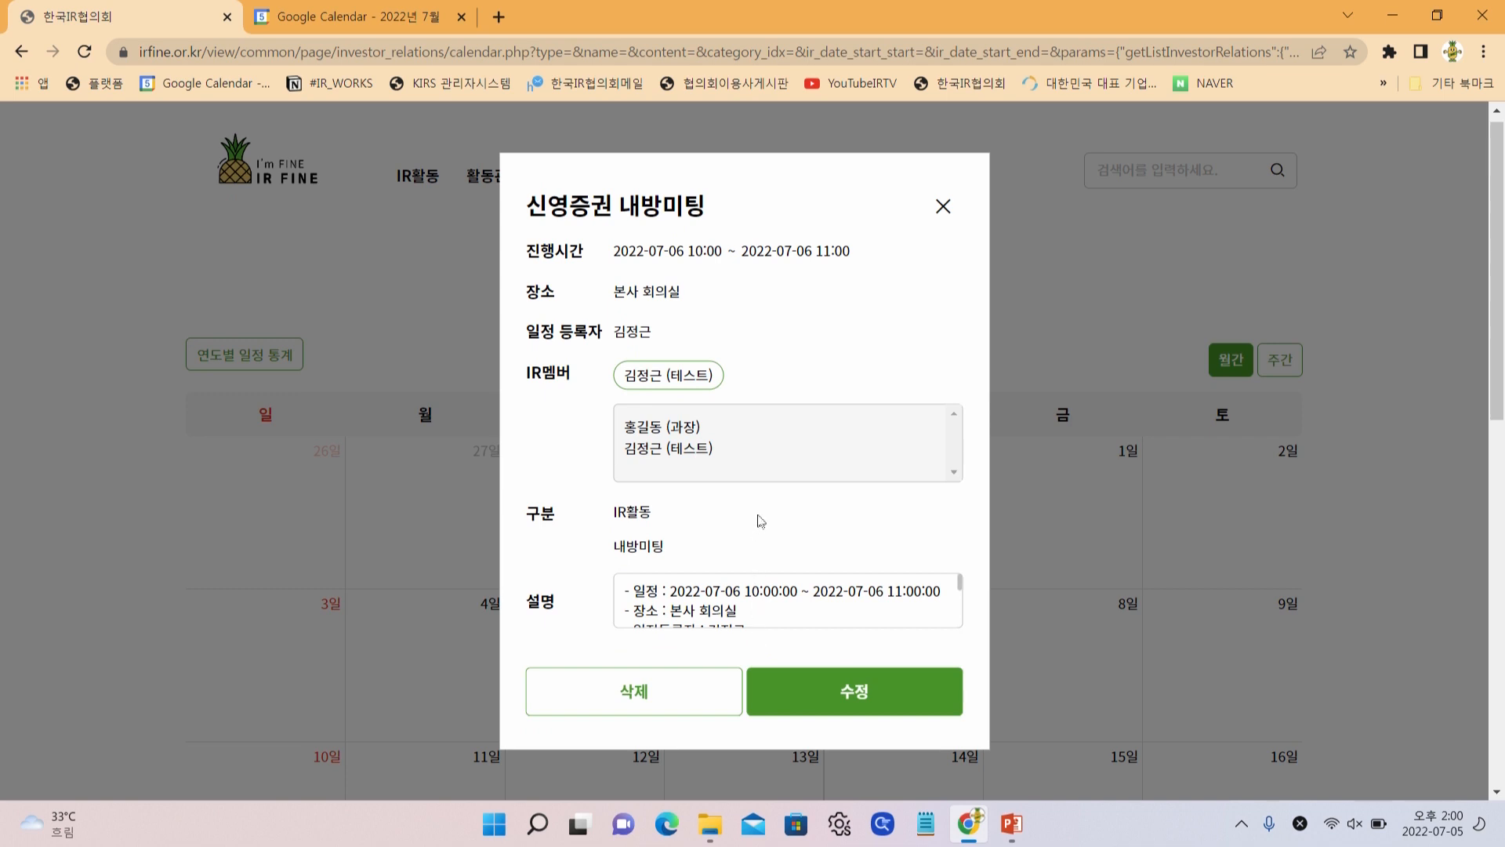
scroll(650, 618, "down", 3)
scroll(650, 618, "up", 3)
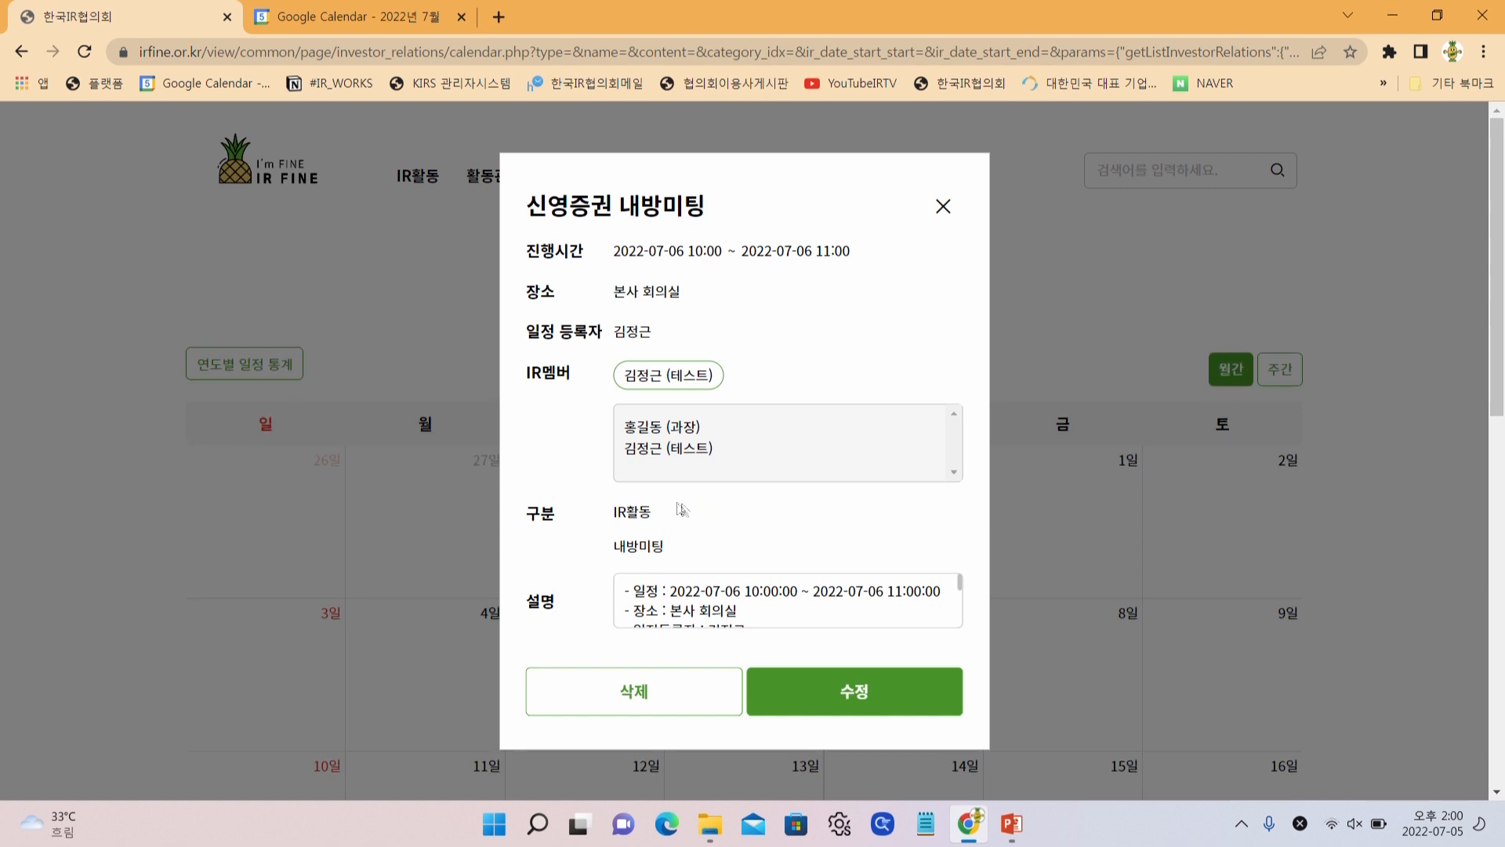
left_click(739, 600)
scroll(733, 601, "down", 2)
scroll(725, 602, "up", 2)
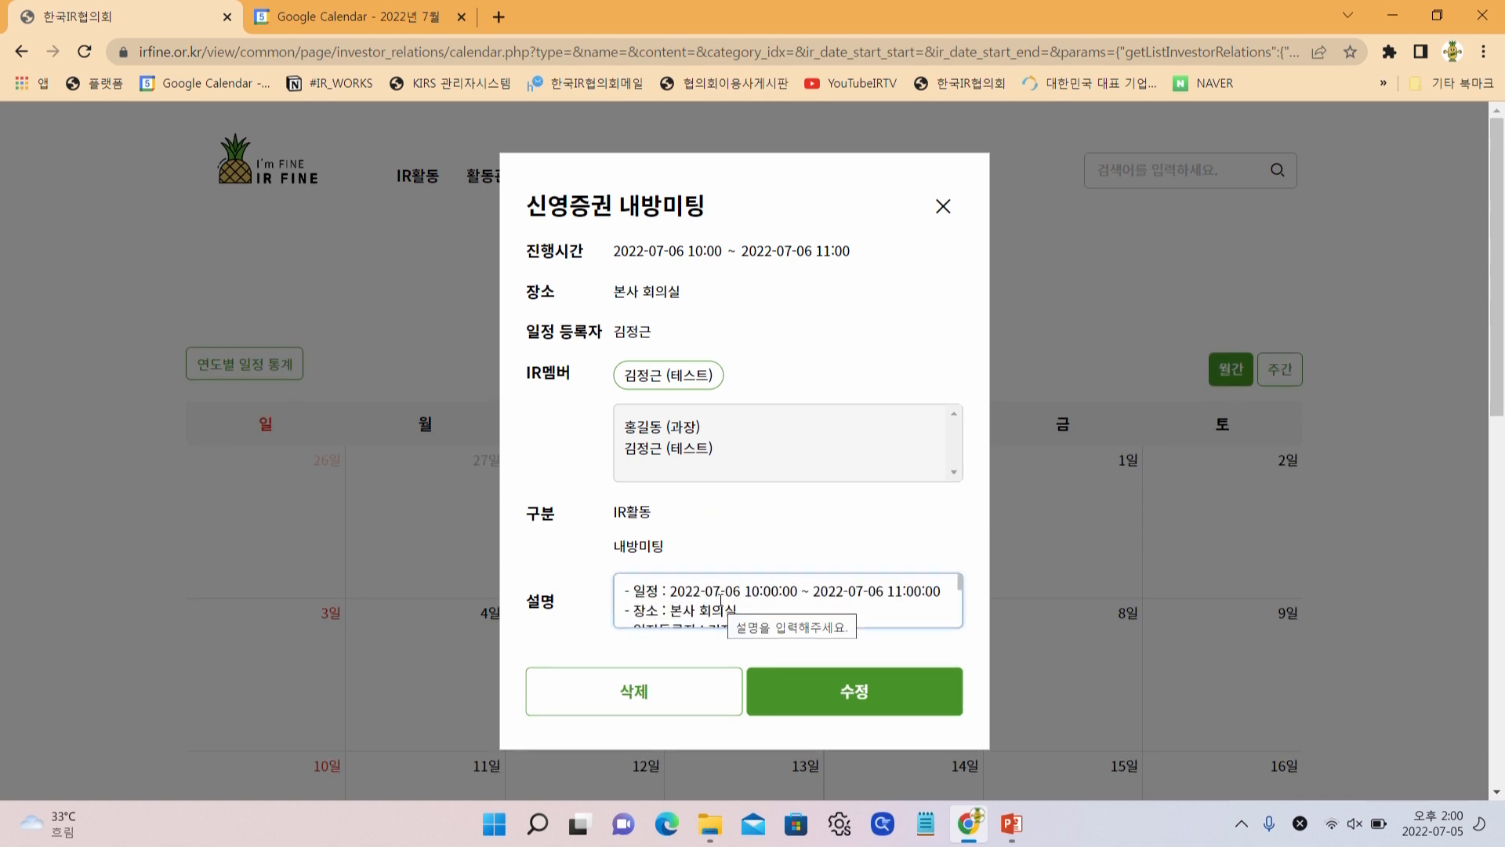
scroll(720, 599, "down", 3)
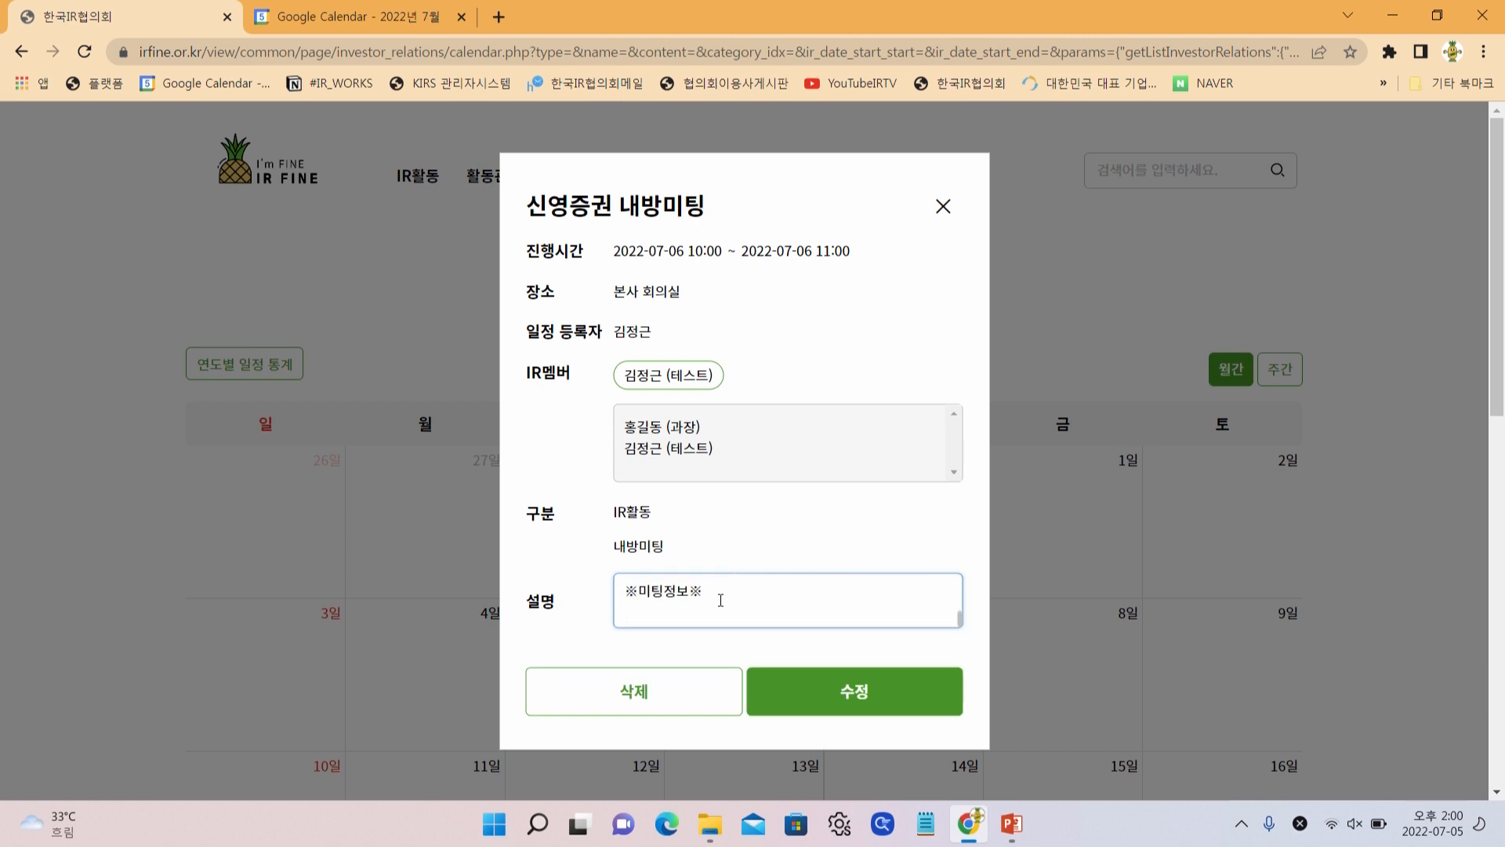
left_click(942, 208)
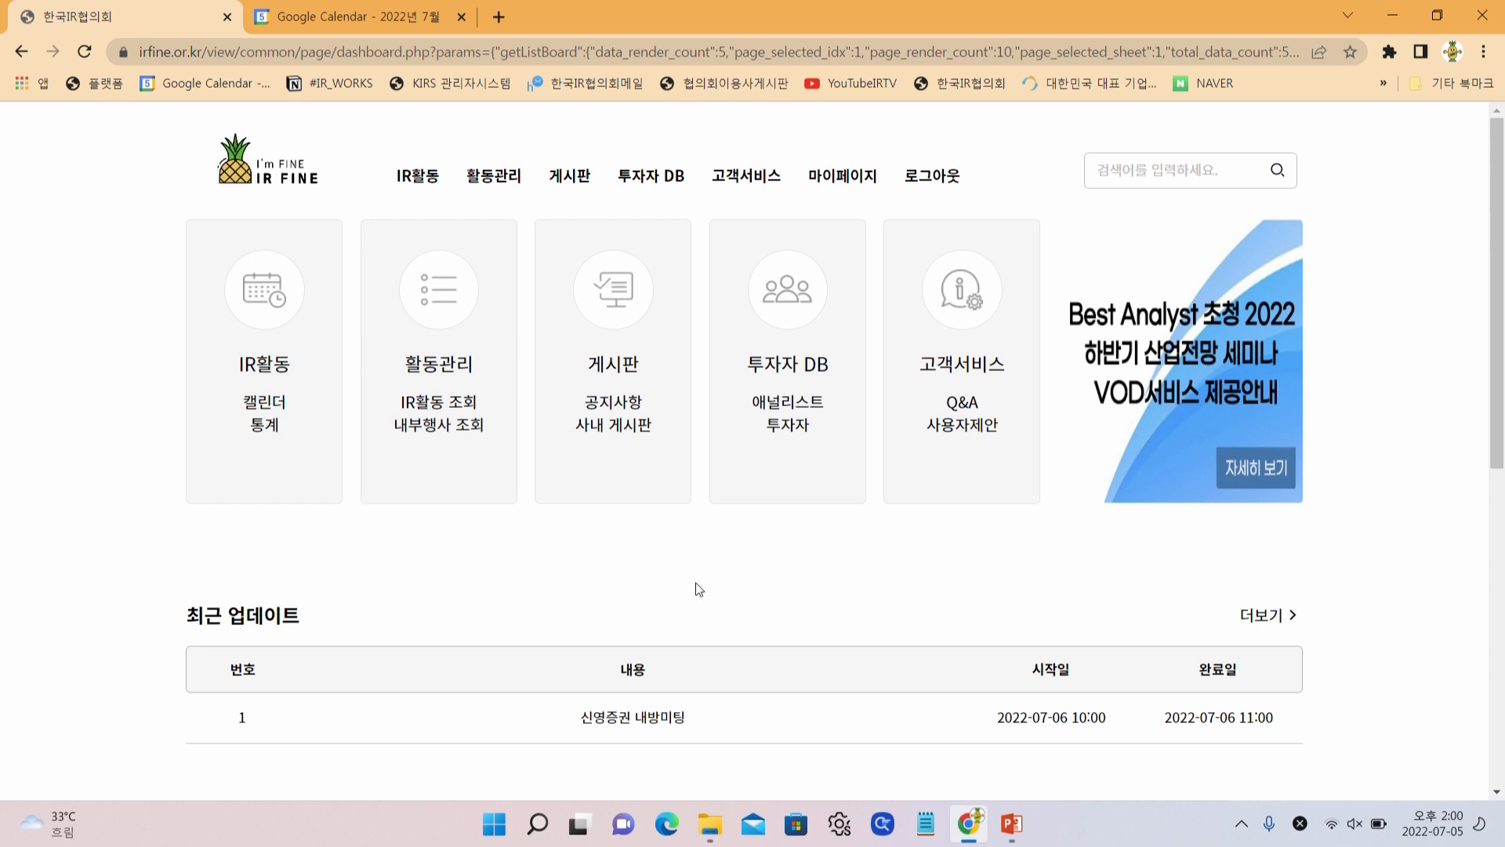
Log out, sign in as the company, and start a new IR activity on July 26, 2022
left_click(932, 177)
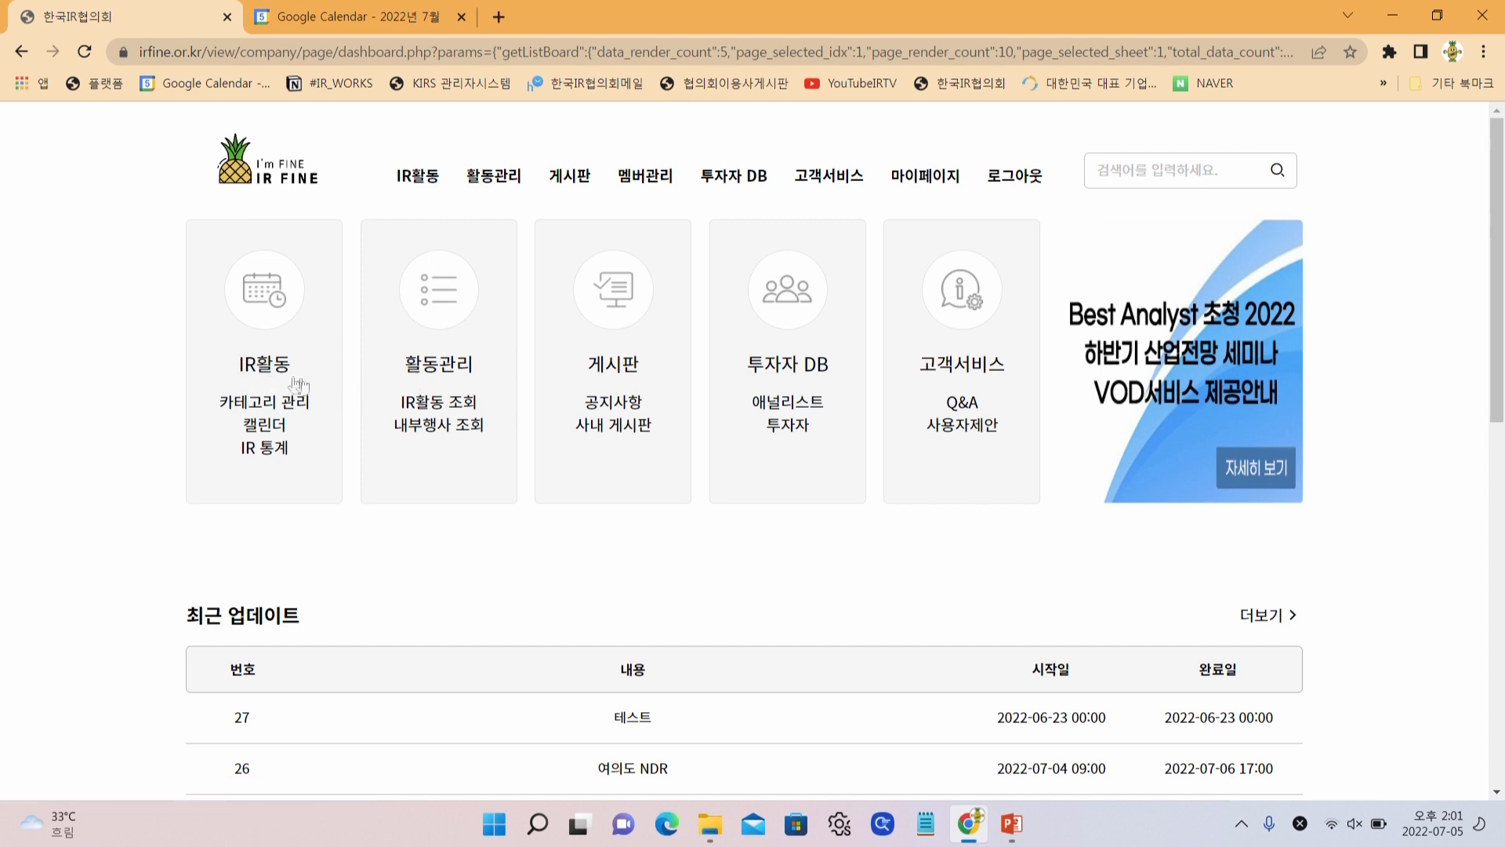
left_click(264, 436)
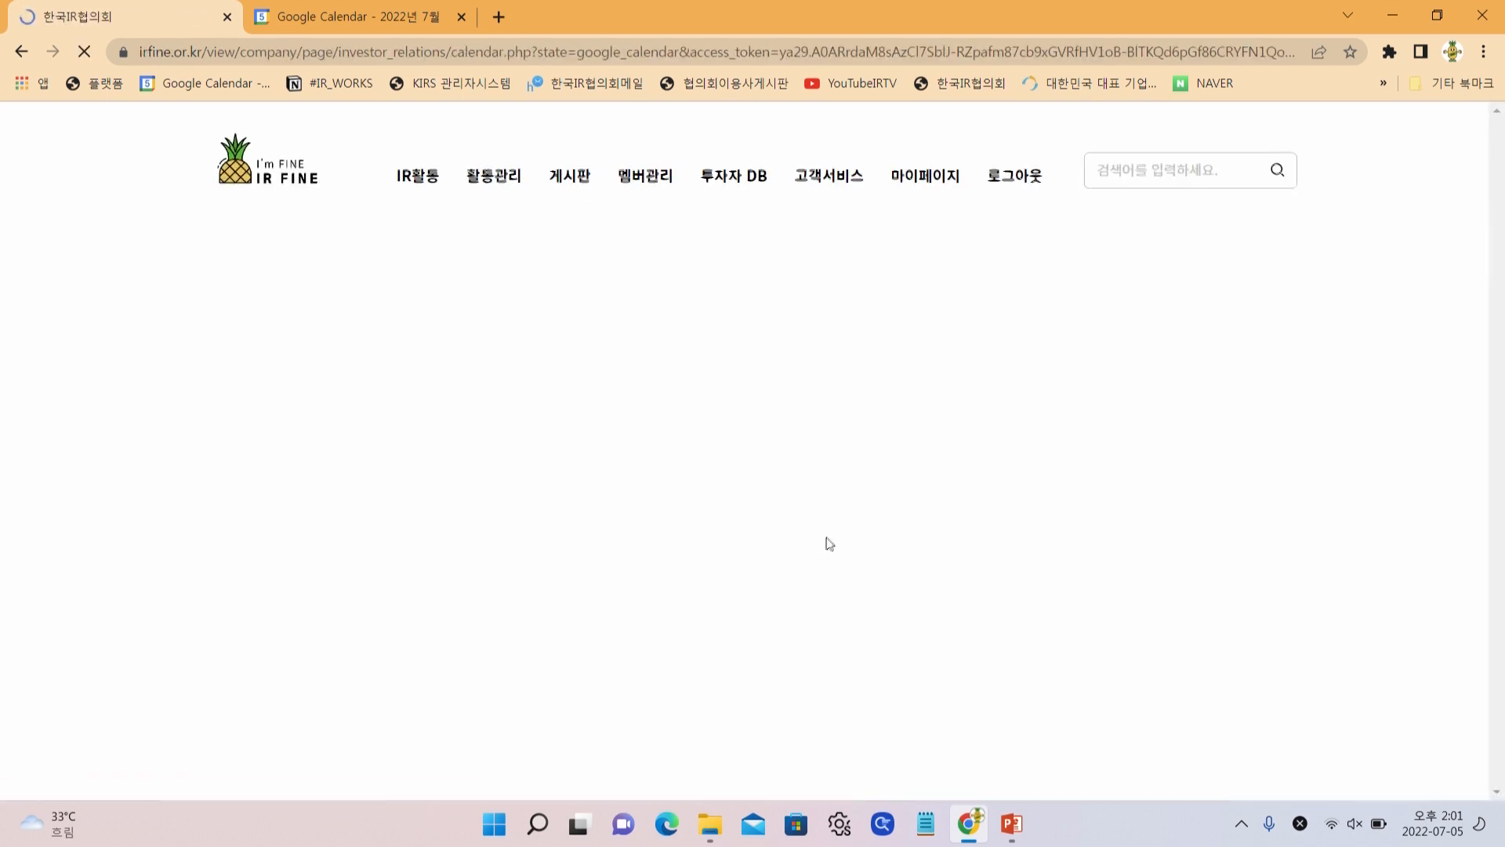
scroll(886, 578, "down", 3)
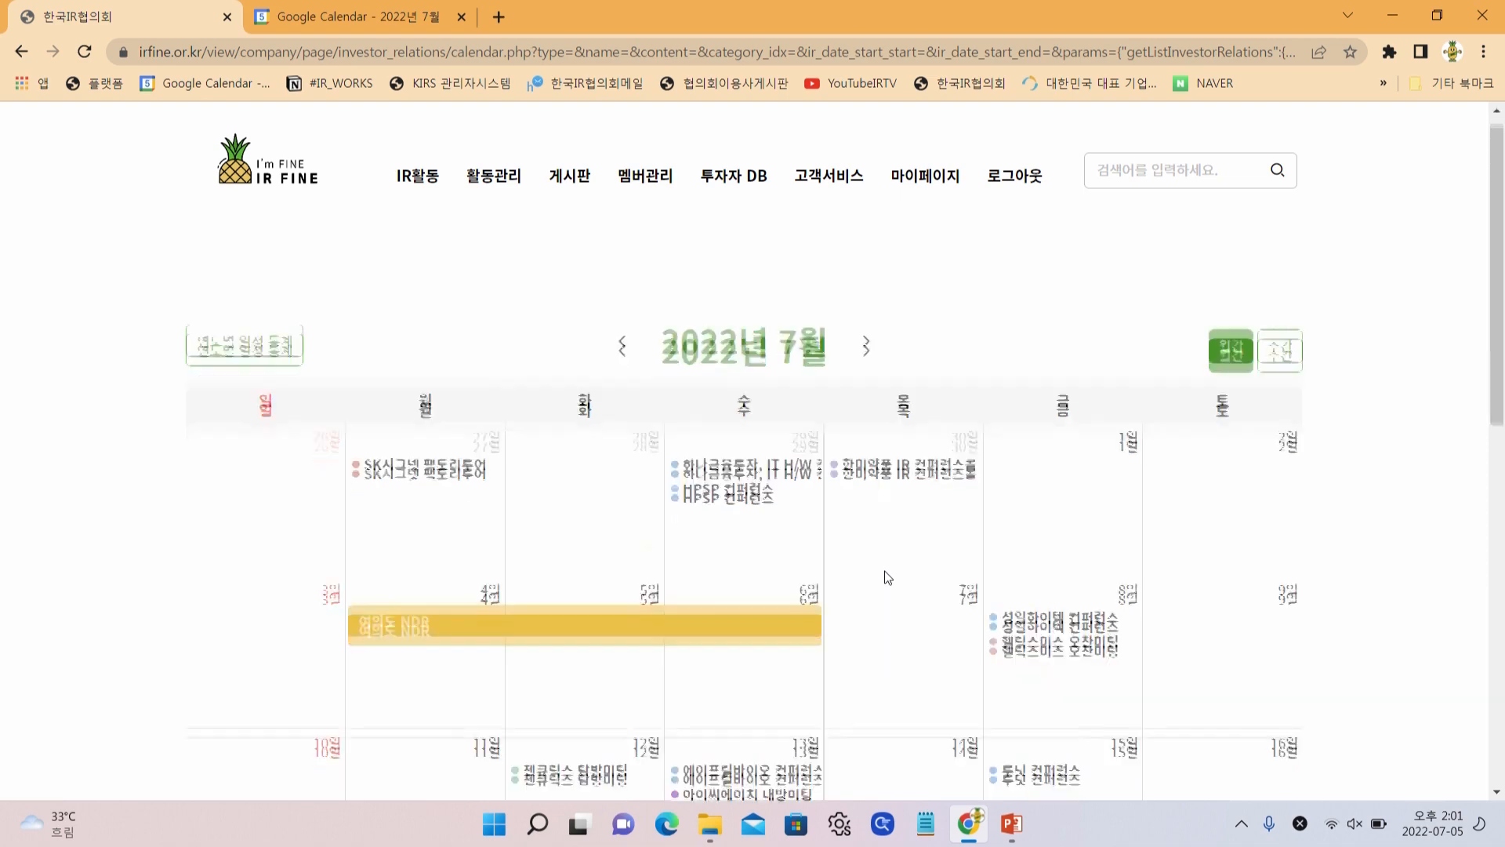
scroll(900, 588, "down", 1)
scroll(895, 588, "up", 2)
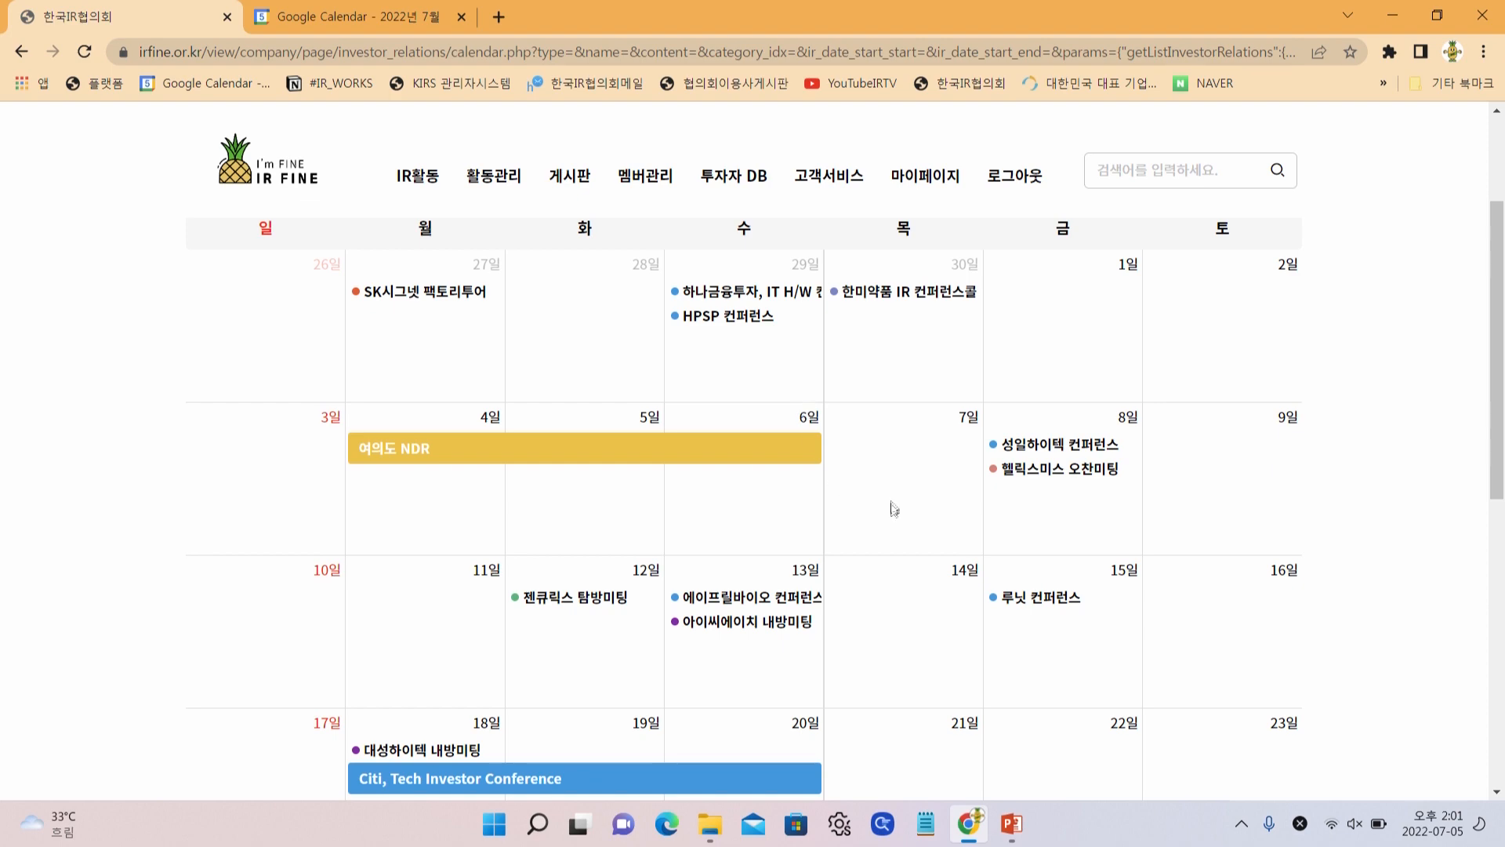
scroll(690, 522, "down", 3)
scroll(733, 537, "up", 3)
scroll(939, 638, "down", 3)
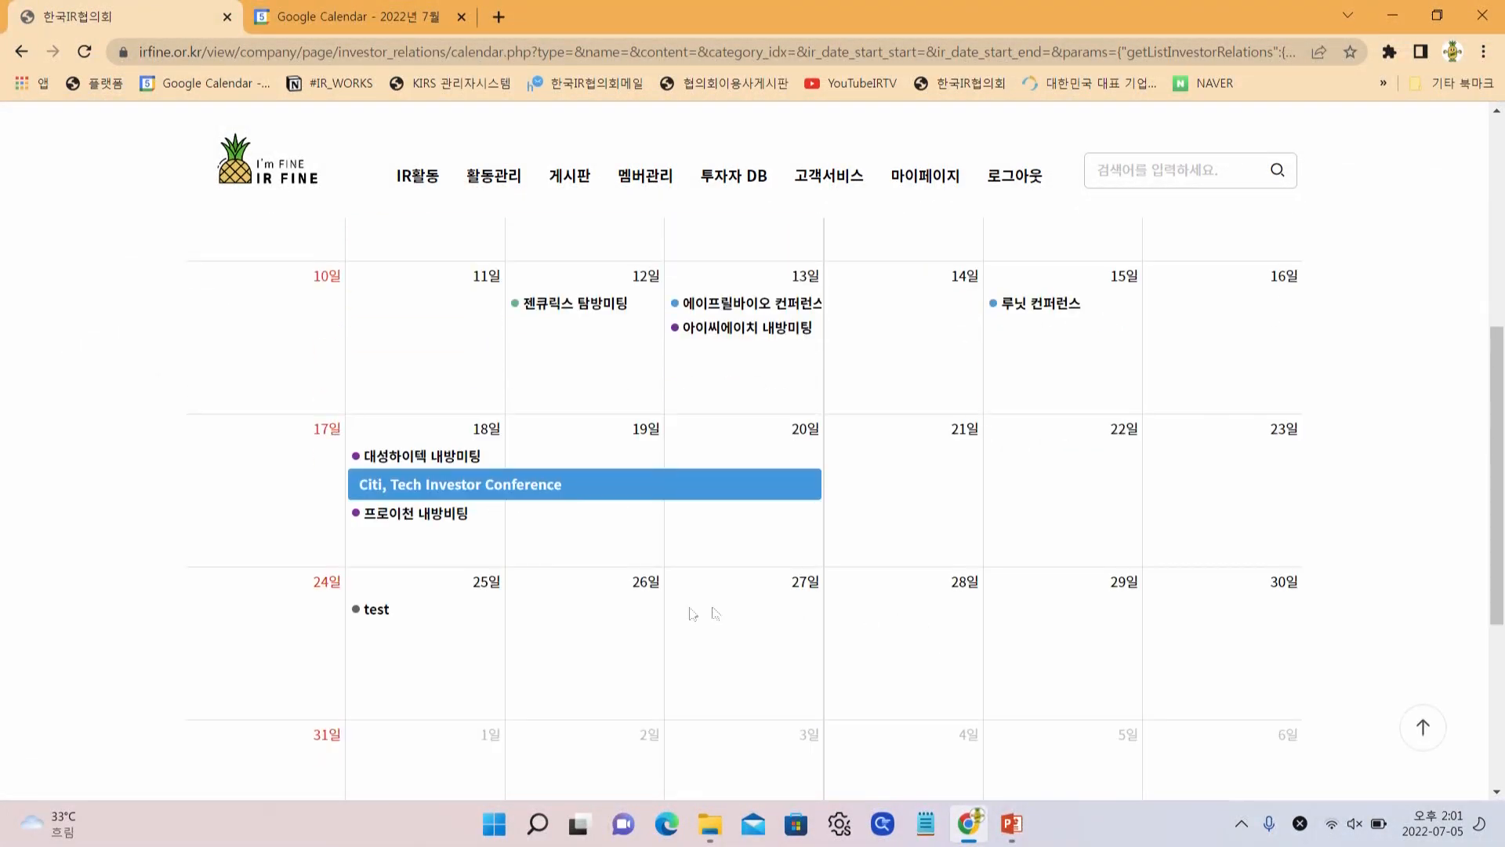
left_click(594, 621)
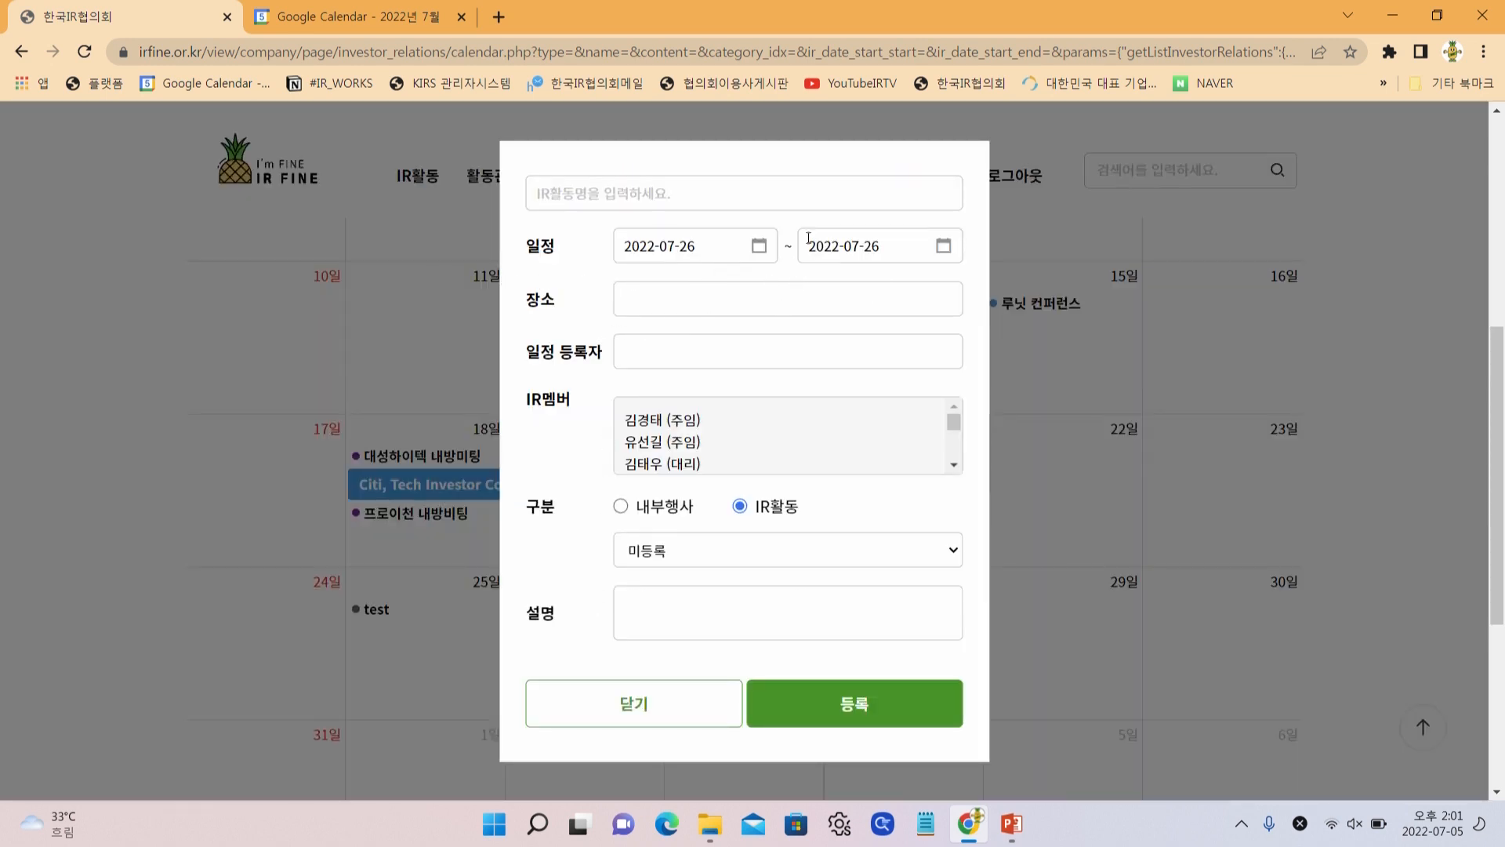
left_click(847, 254)
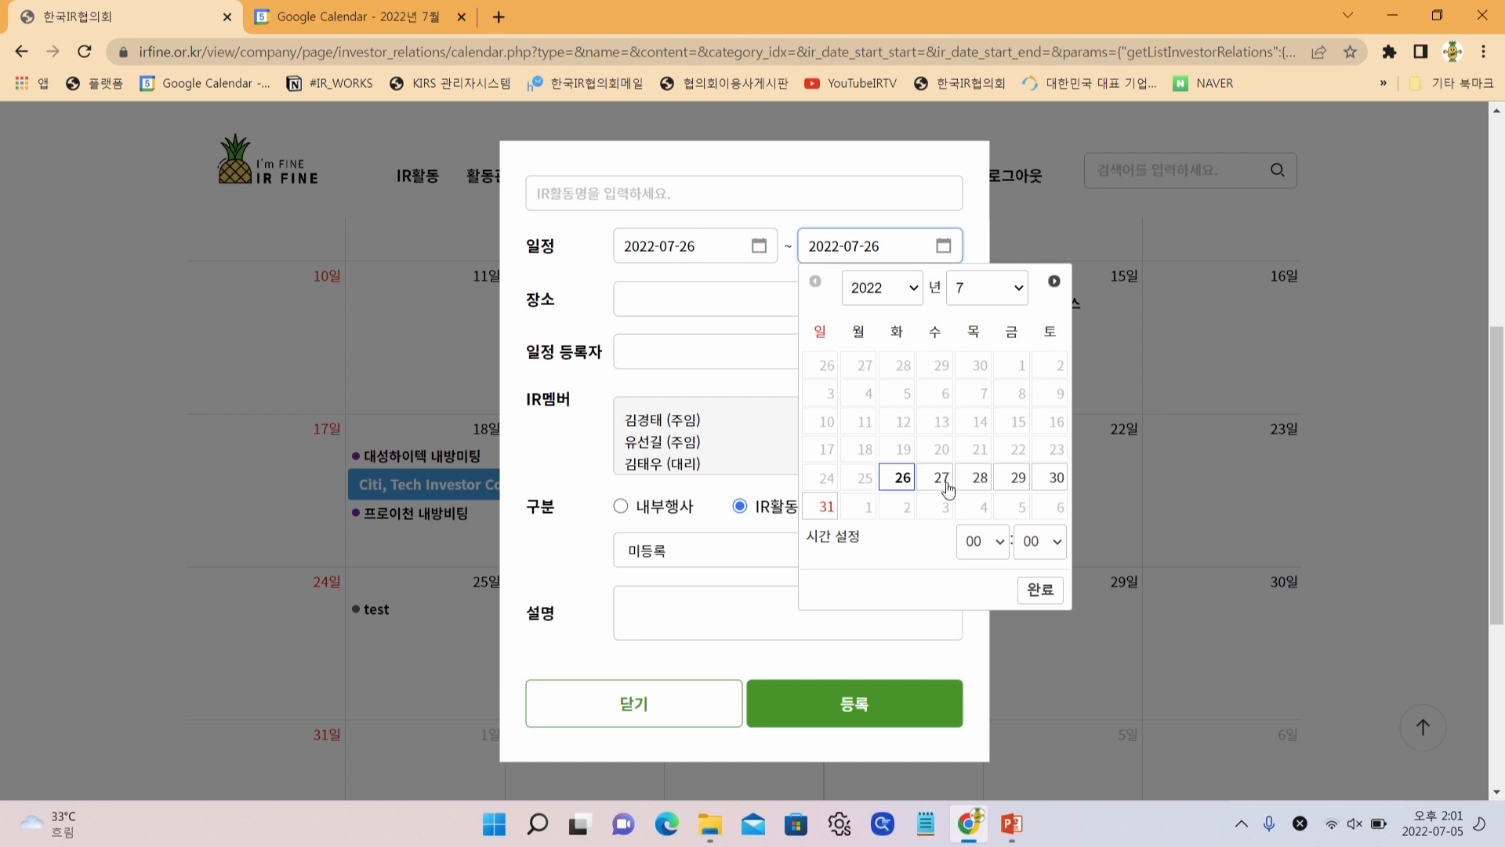
left_click(942, 478)
left_click(978, 541)
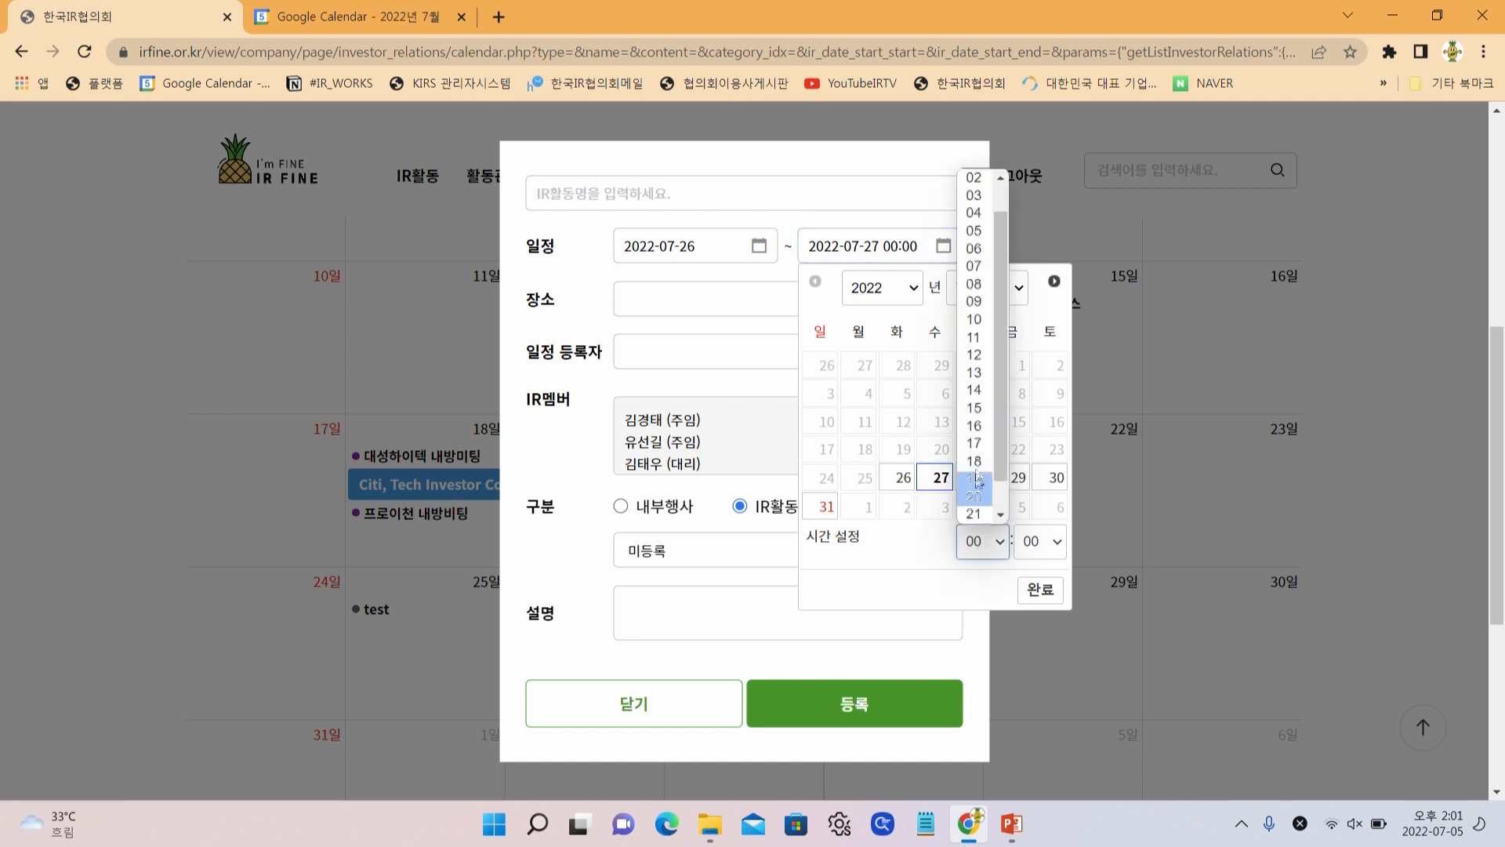
left_click(975, 408)
left_click(1038, 589)
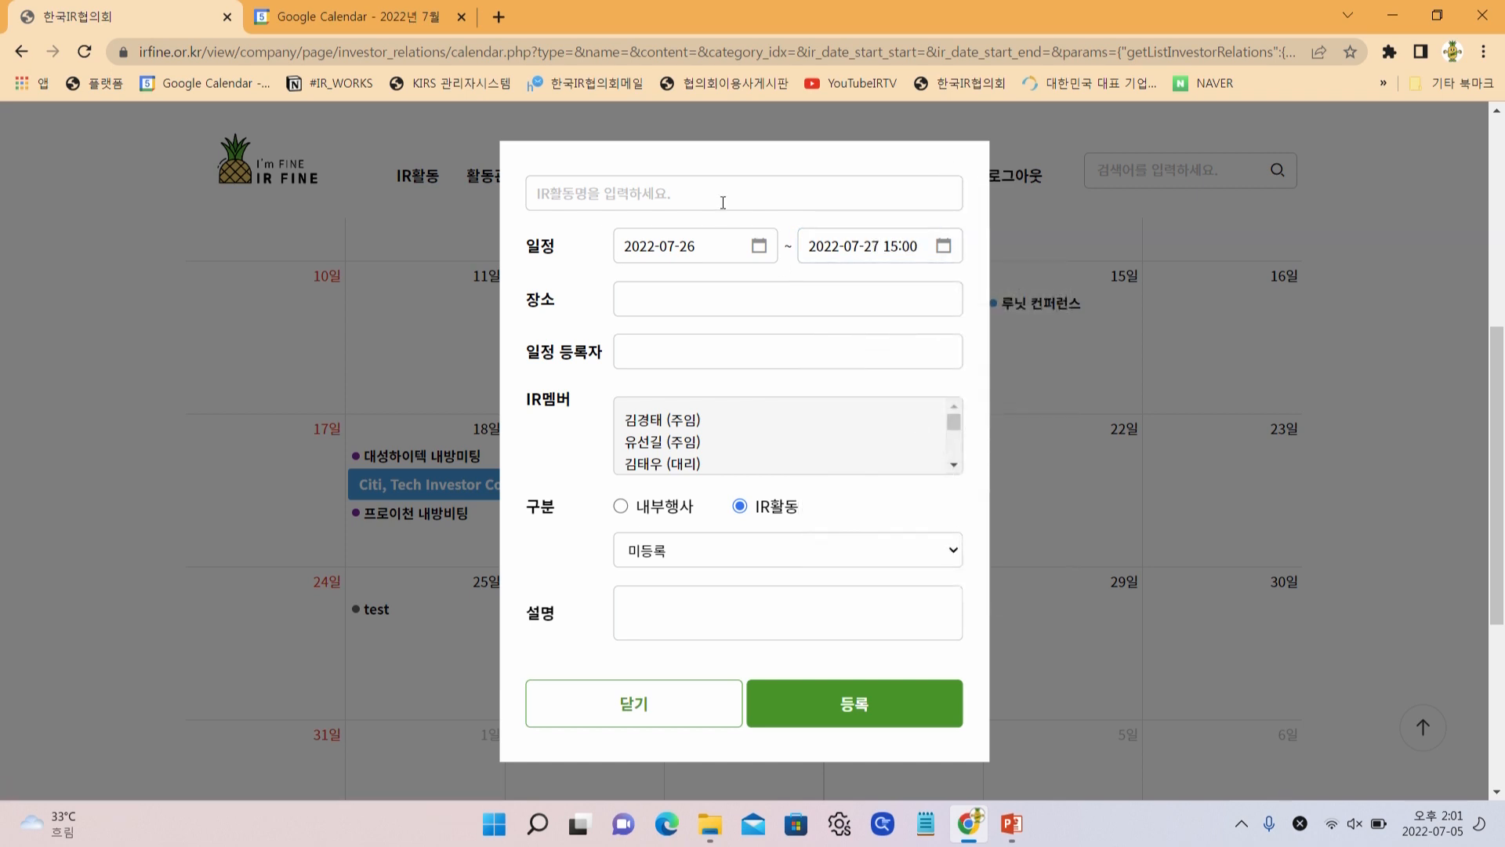
left_click(741, 253)
left_click(793, 544)
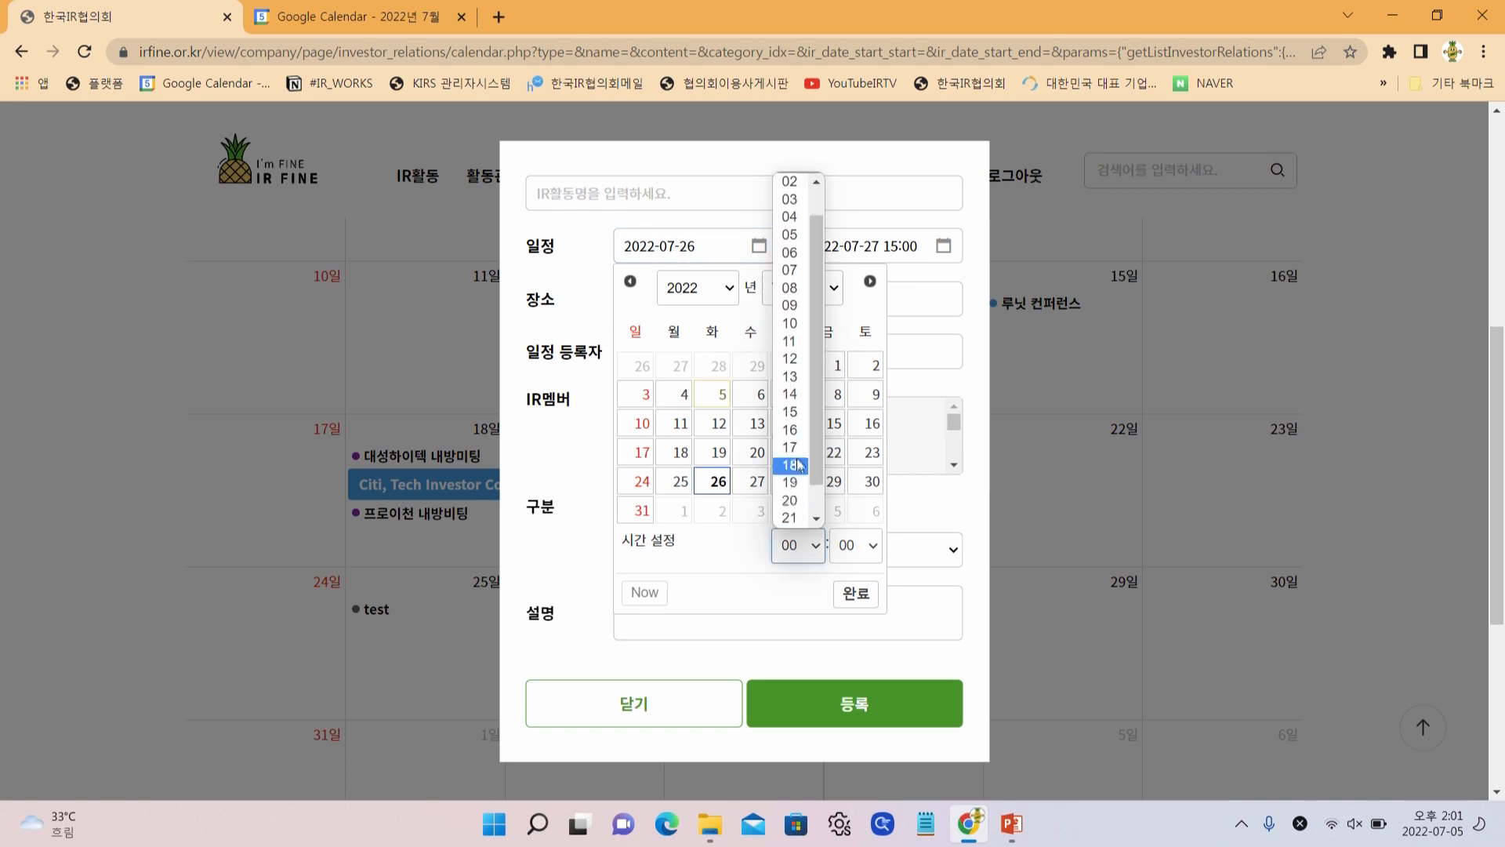
left_click(793, 306)
left_click(845, 594)
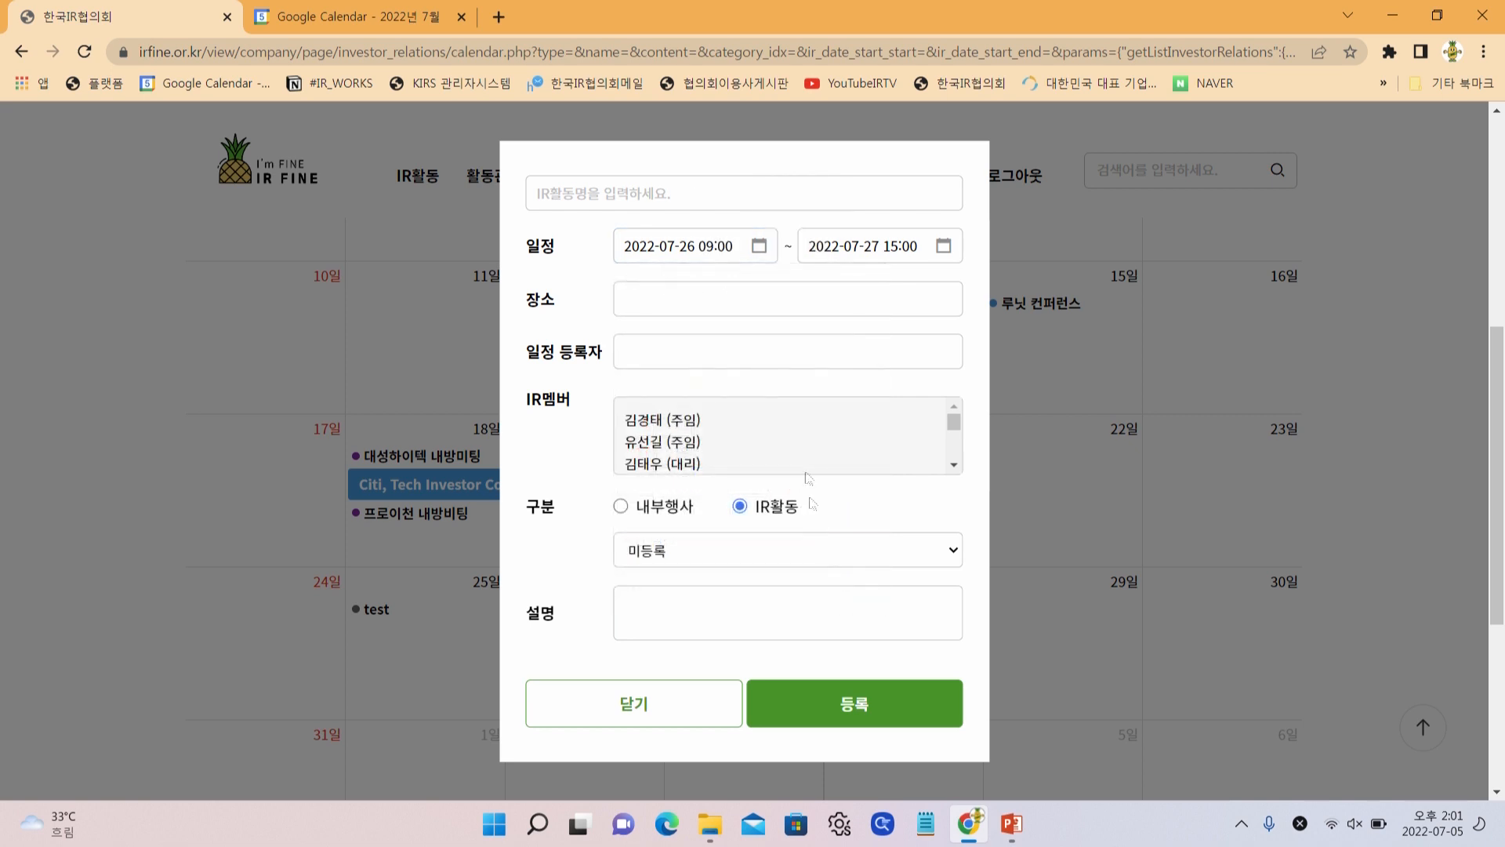
Enter 홍콩 NDR as the activity name, 홍콩 as the venue, and the schedule registrant
left_click(659, 196)
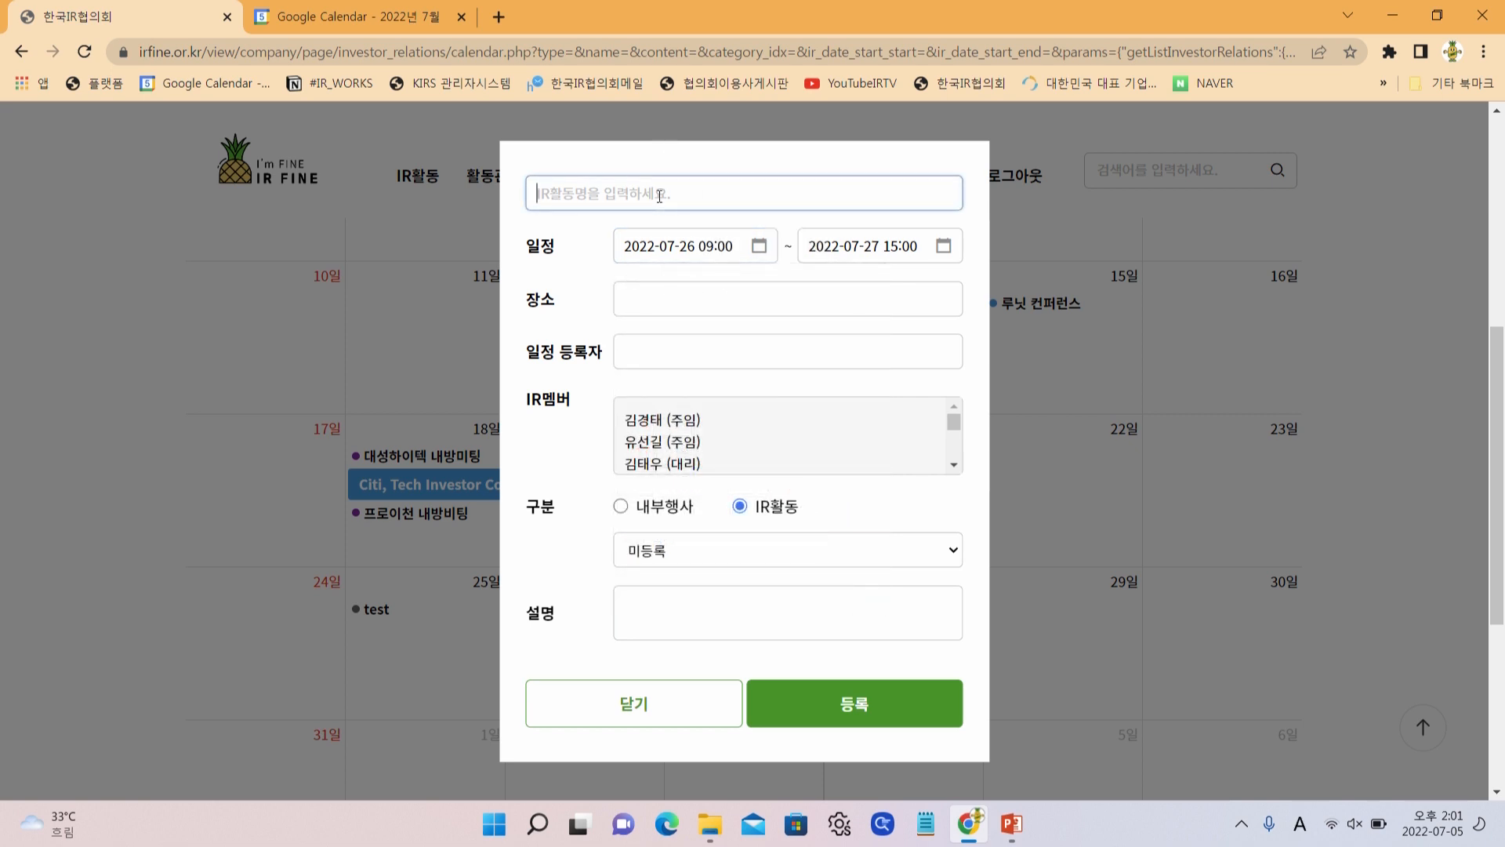
type("ghd")
key("BackSpace")
key("BackSpace")
key("BackSpace")
key("Hangul")
type("홍코")
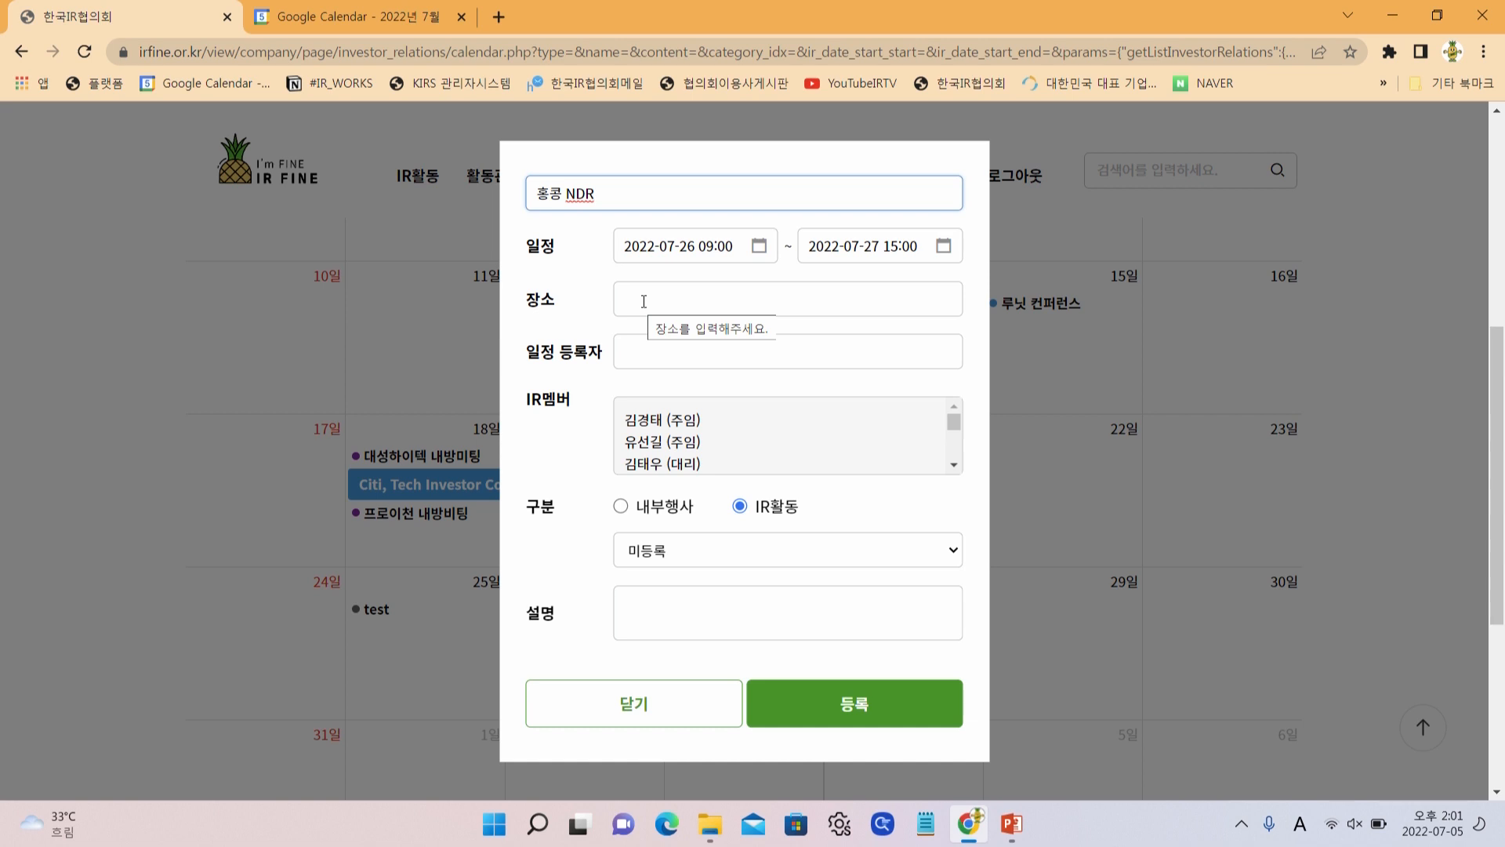
left_click(647, 301)
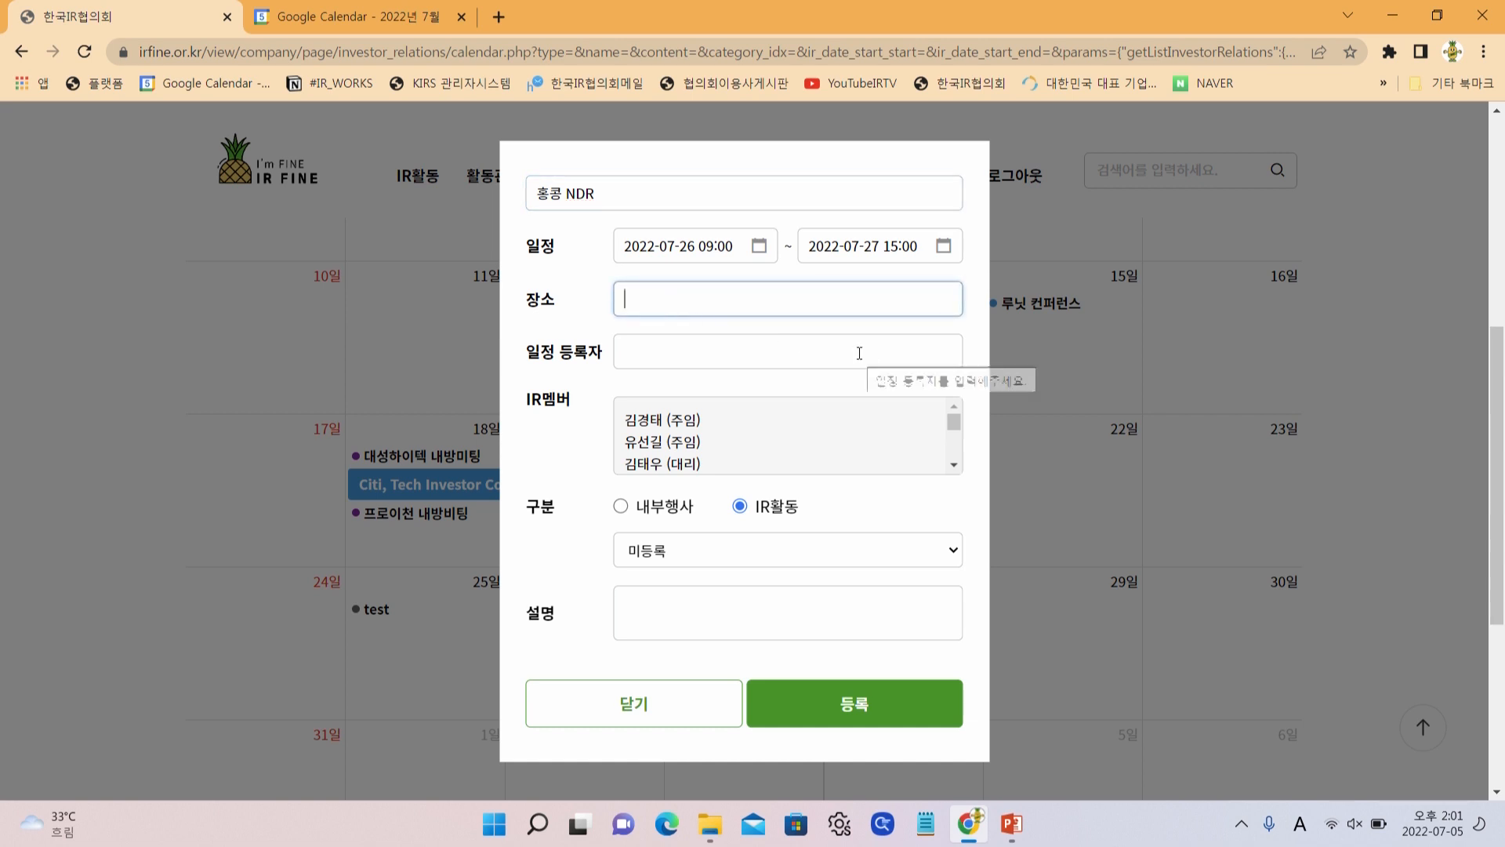
key("Hangul")
type("홍콩")
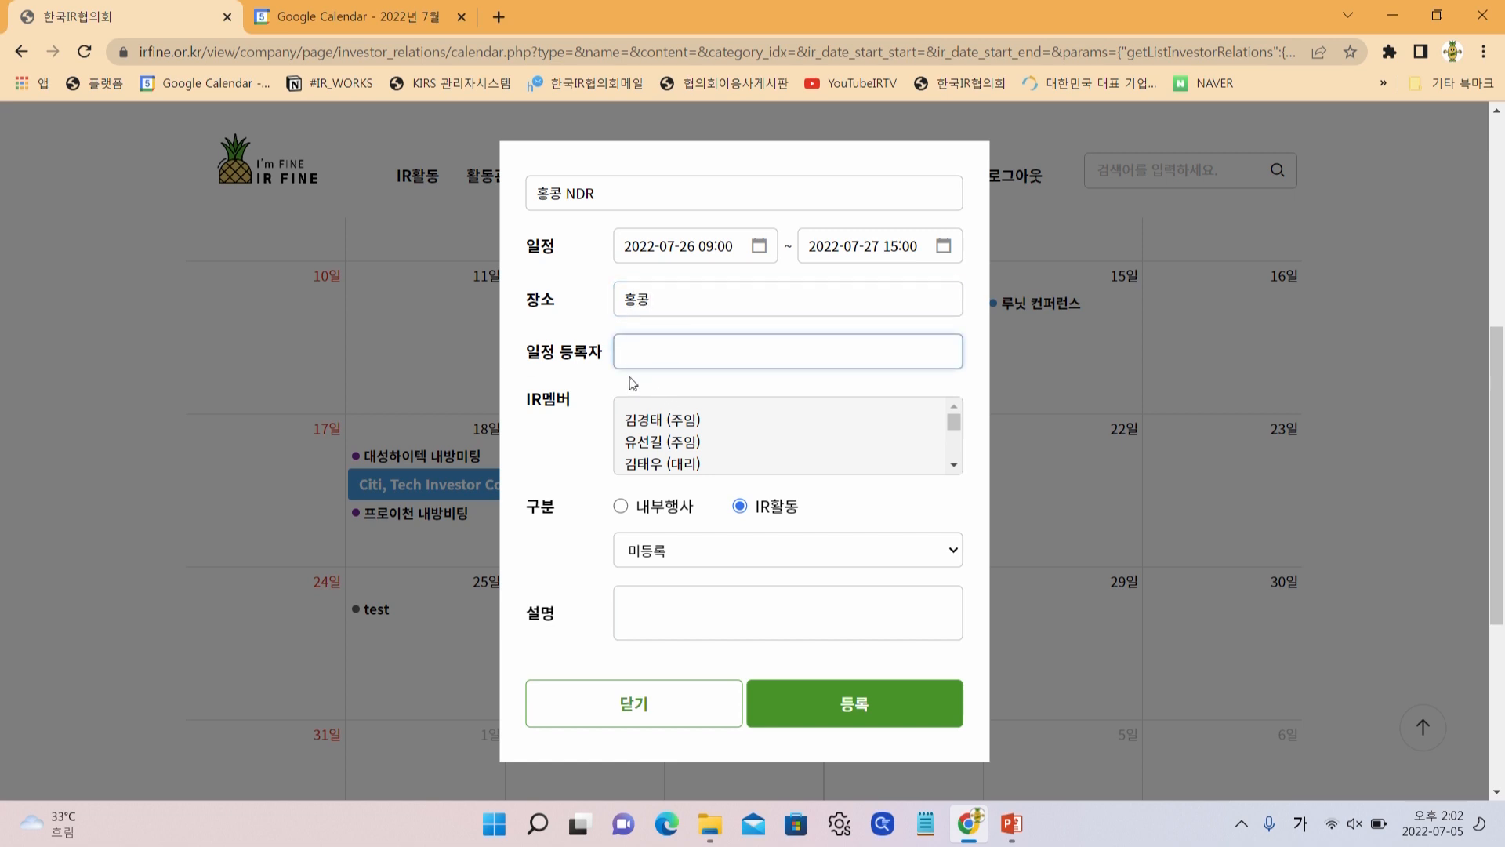
type("기ㅁㅈㅇㅓㅇㄱㅡ")
Add four IR members, set the category to NDR, and register the activity
left_click(670, 424)
left_click(670, 472)
scroll(671, 473, "down", 3)
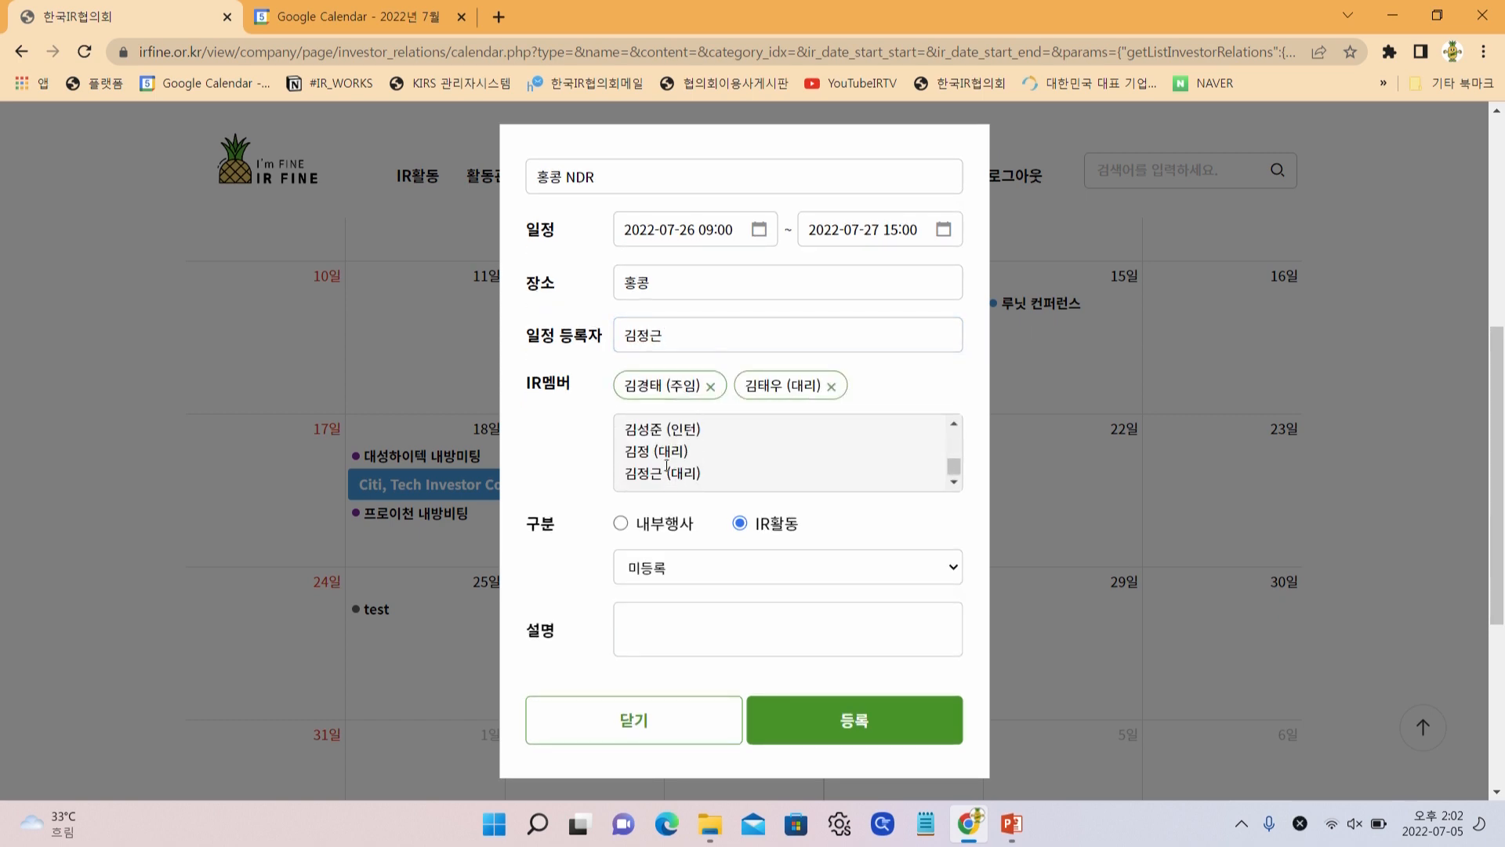
left_click(667, 475)
left_click(662, 445)
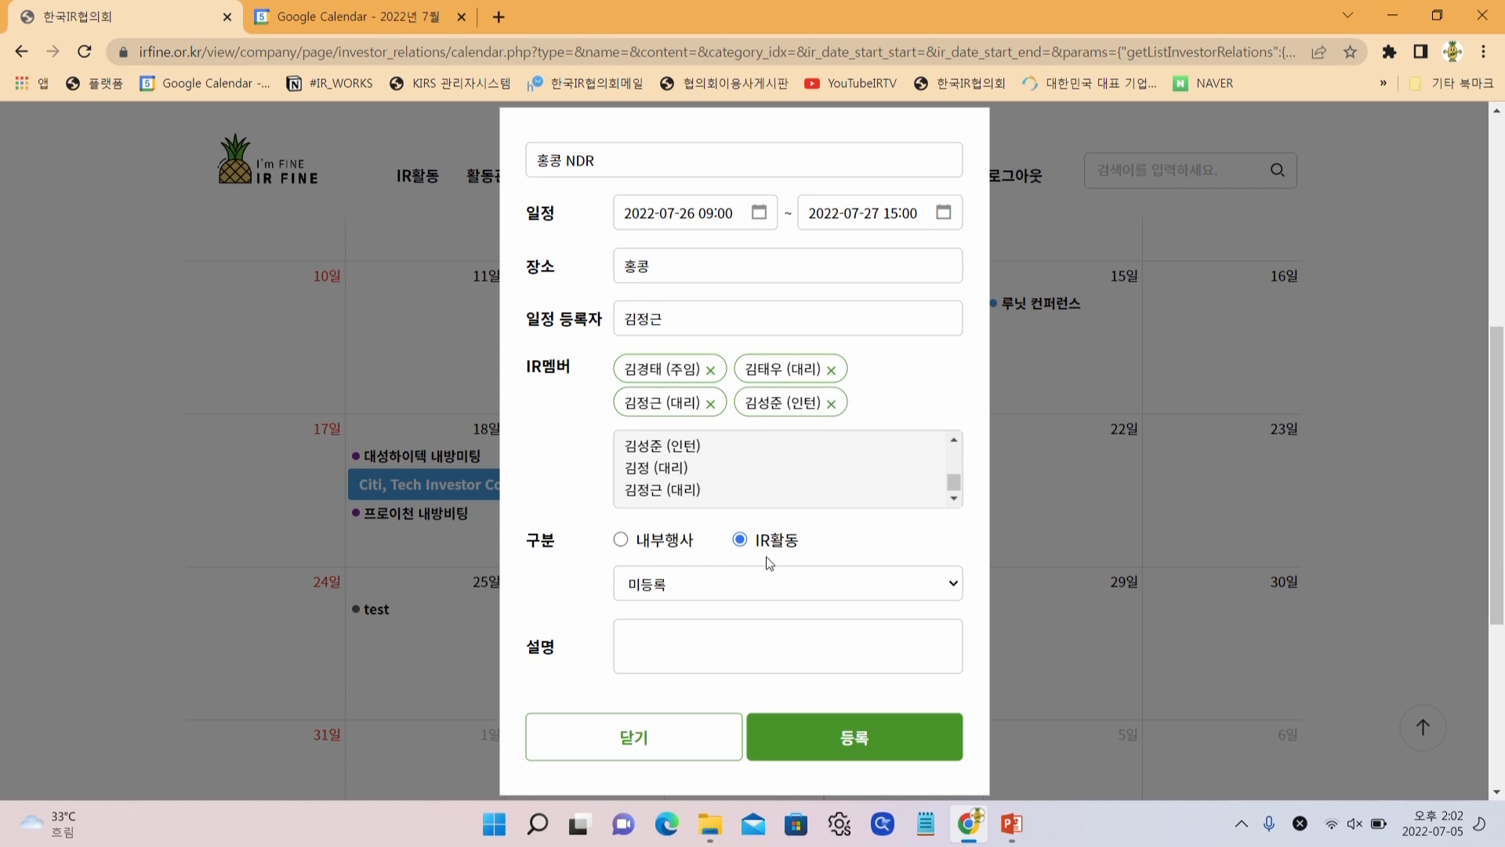
left_click(769, 584)
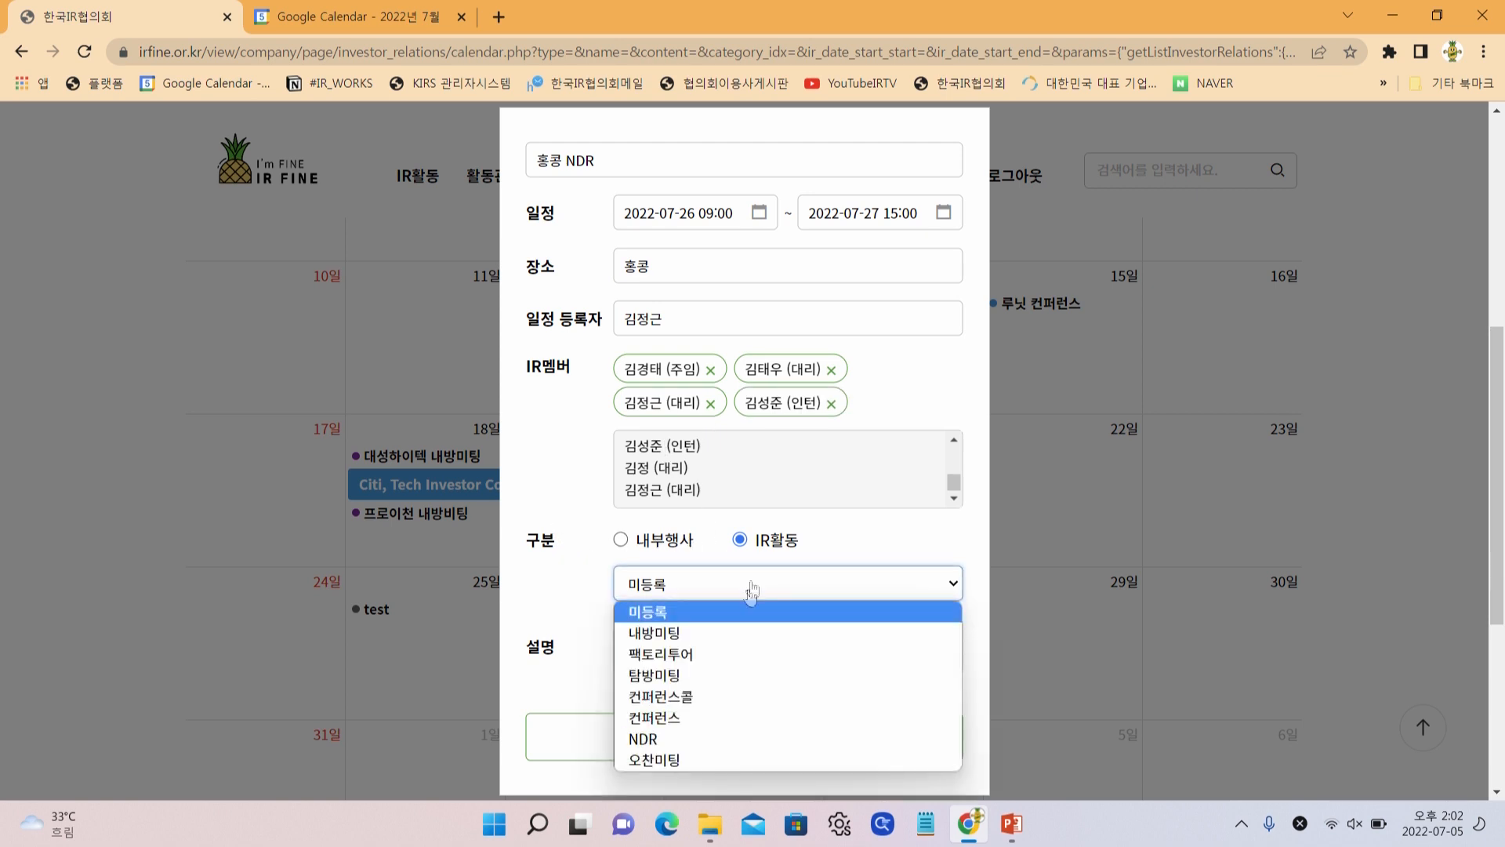
left_click(697, 740)
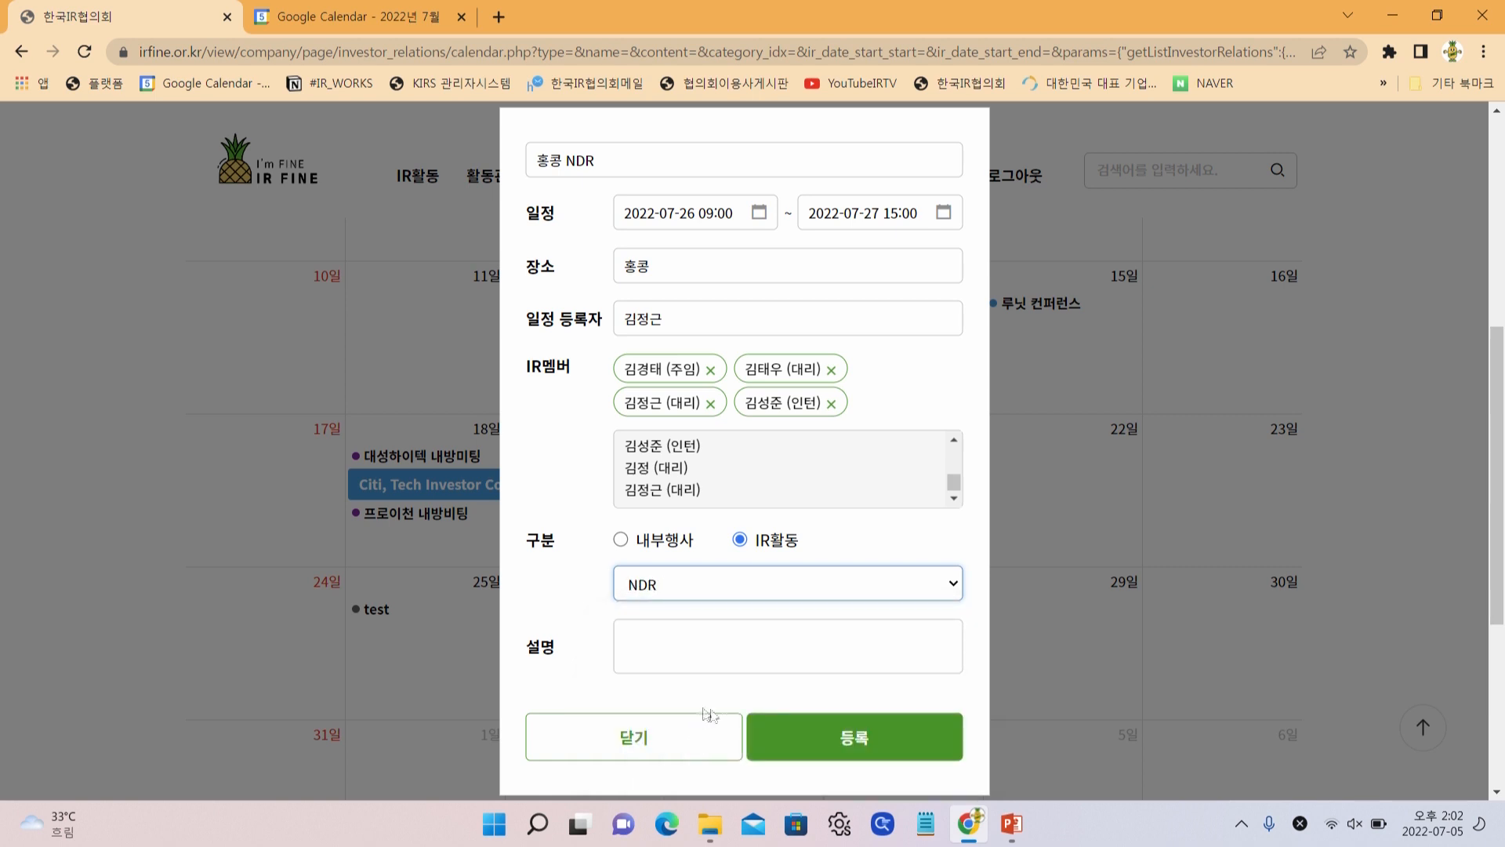
left_click(785, 733)
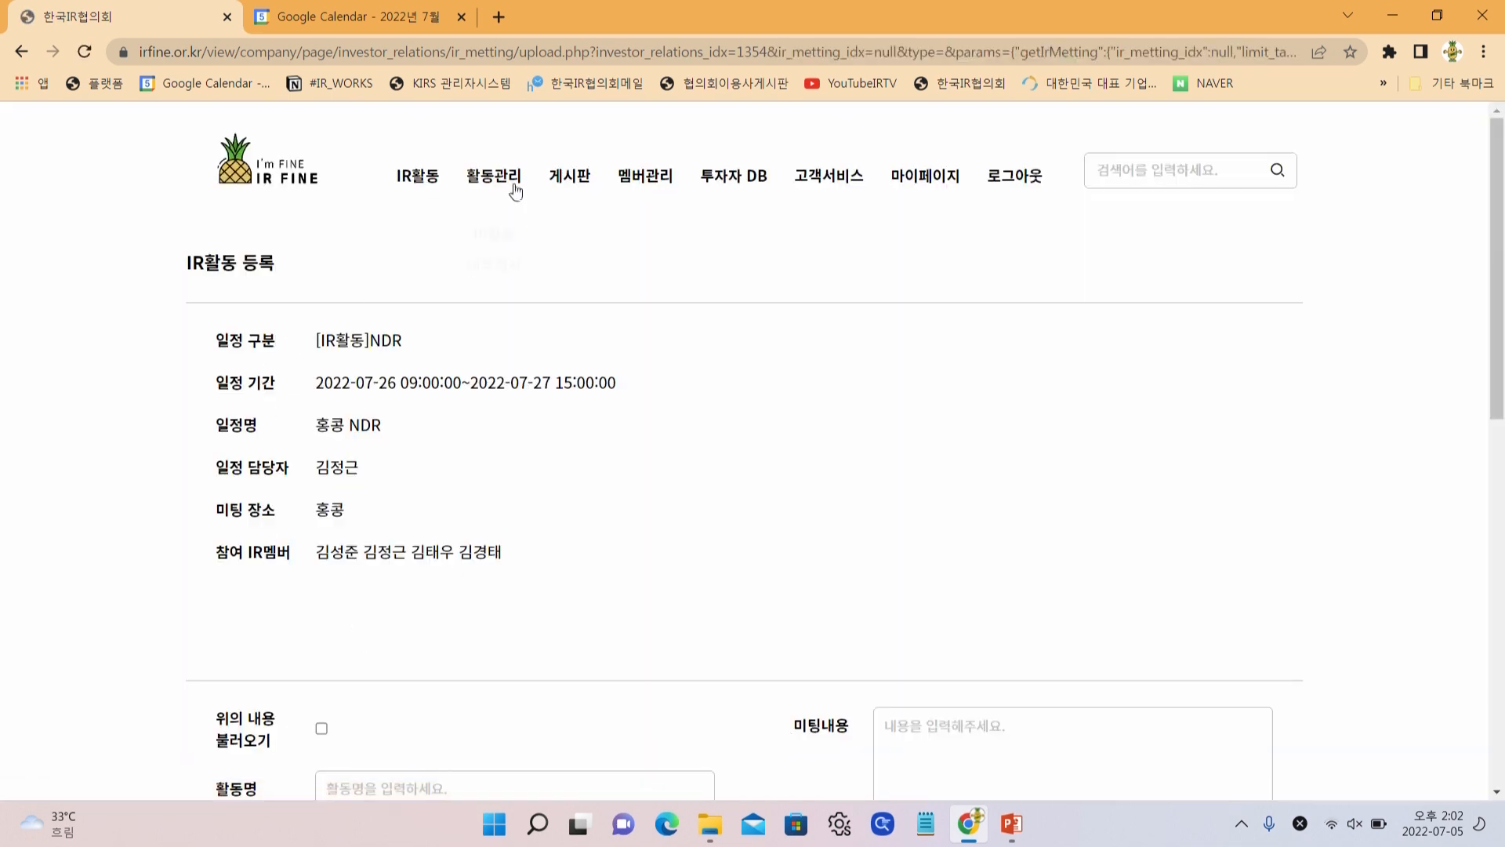
Load the schedule details into the form and append 1일차 미팅 to the activity name
mouse_move(511, 188)
scroll(483, 497, "down", 2)
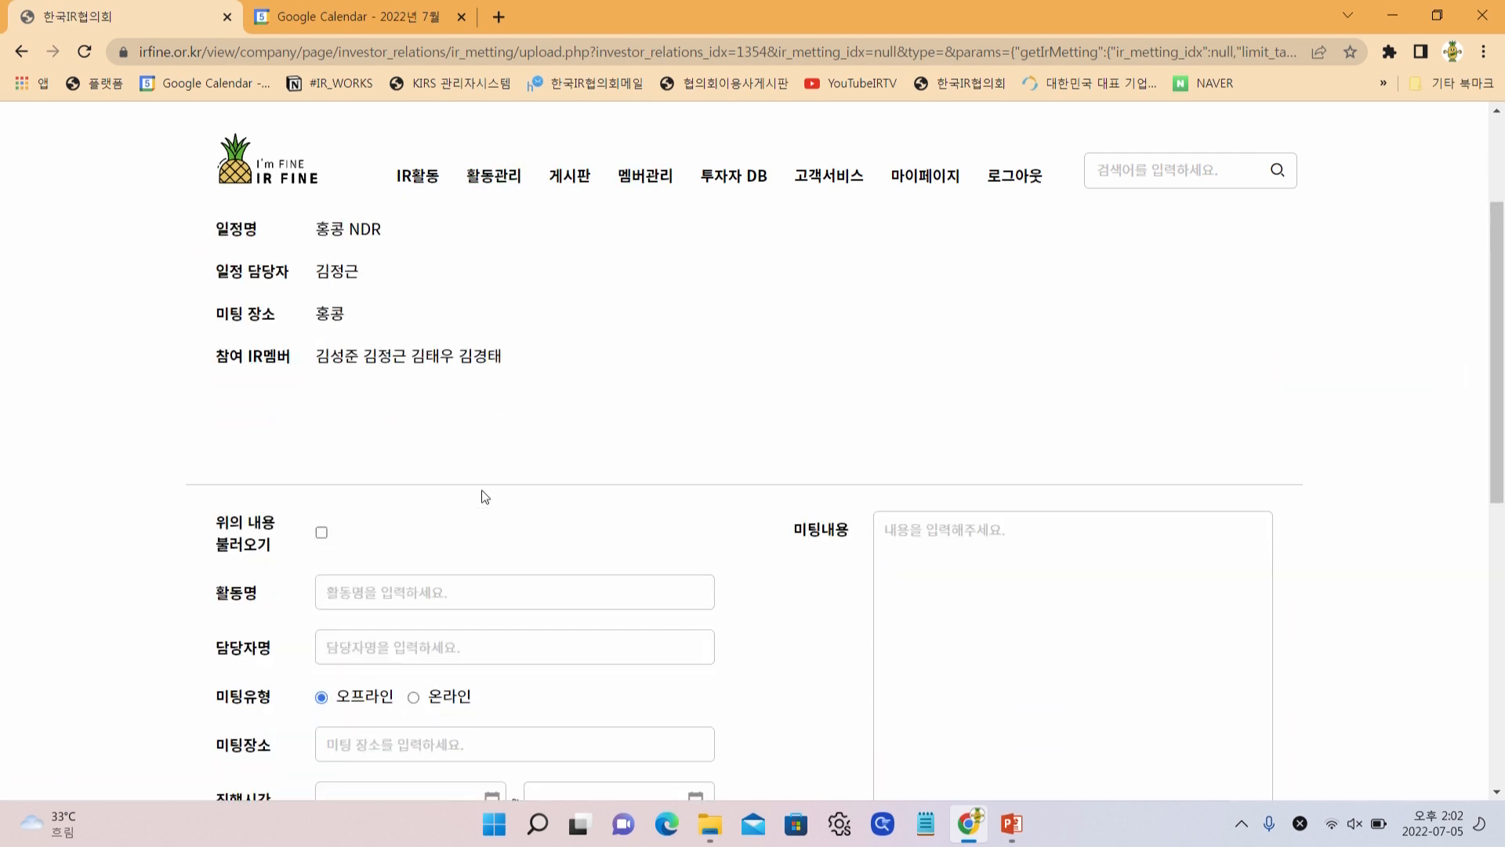
scroll(608, 571, "down", 1)
scroll(609, 582, "up", 3)
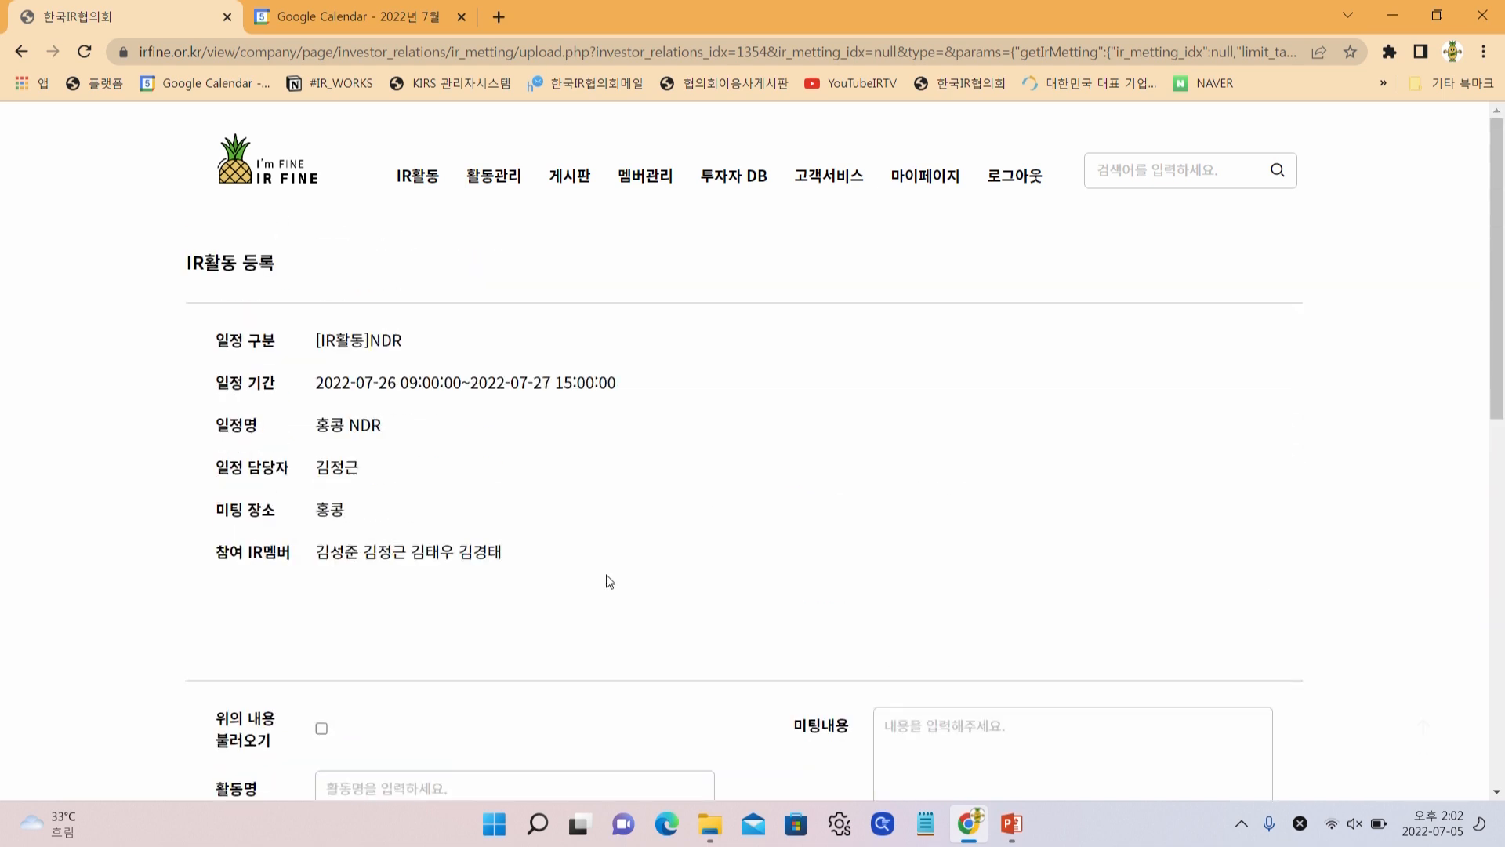
scroll(495, 554, "down", 2)
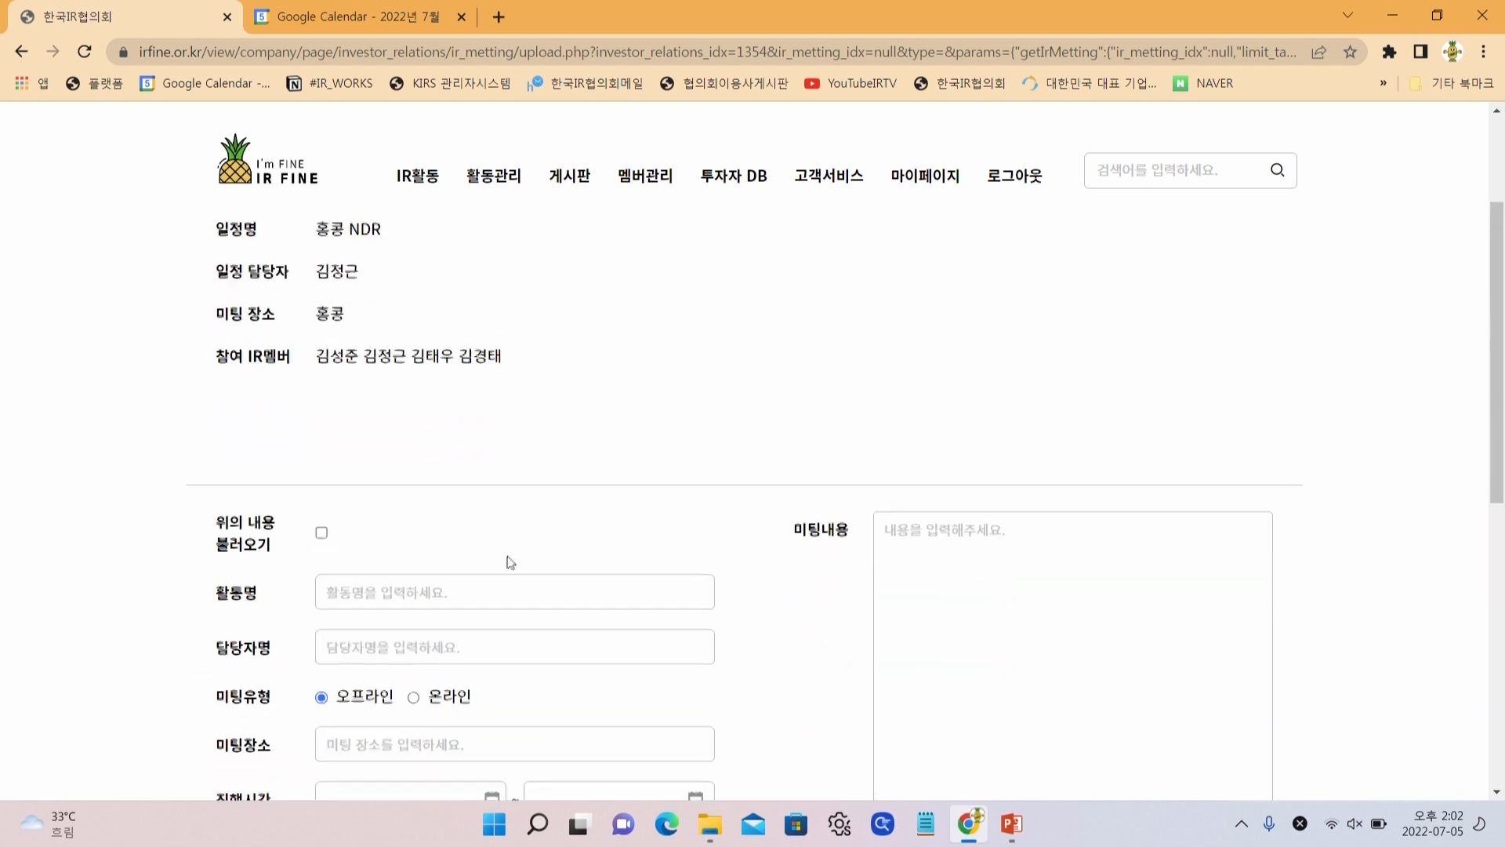
scroll(327, 548, "up", 2)
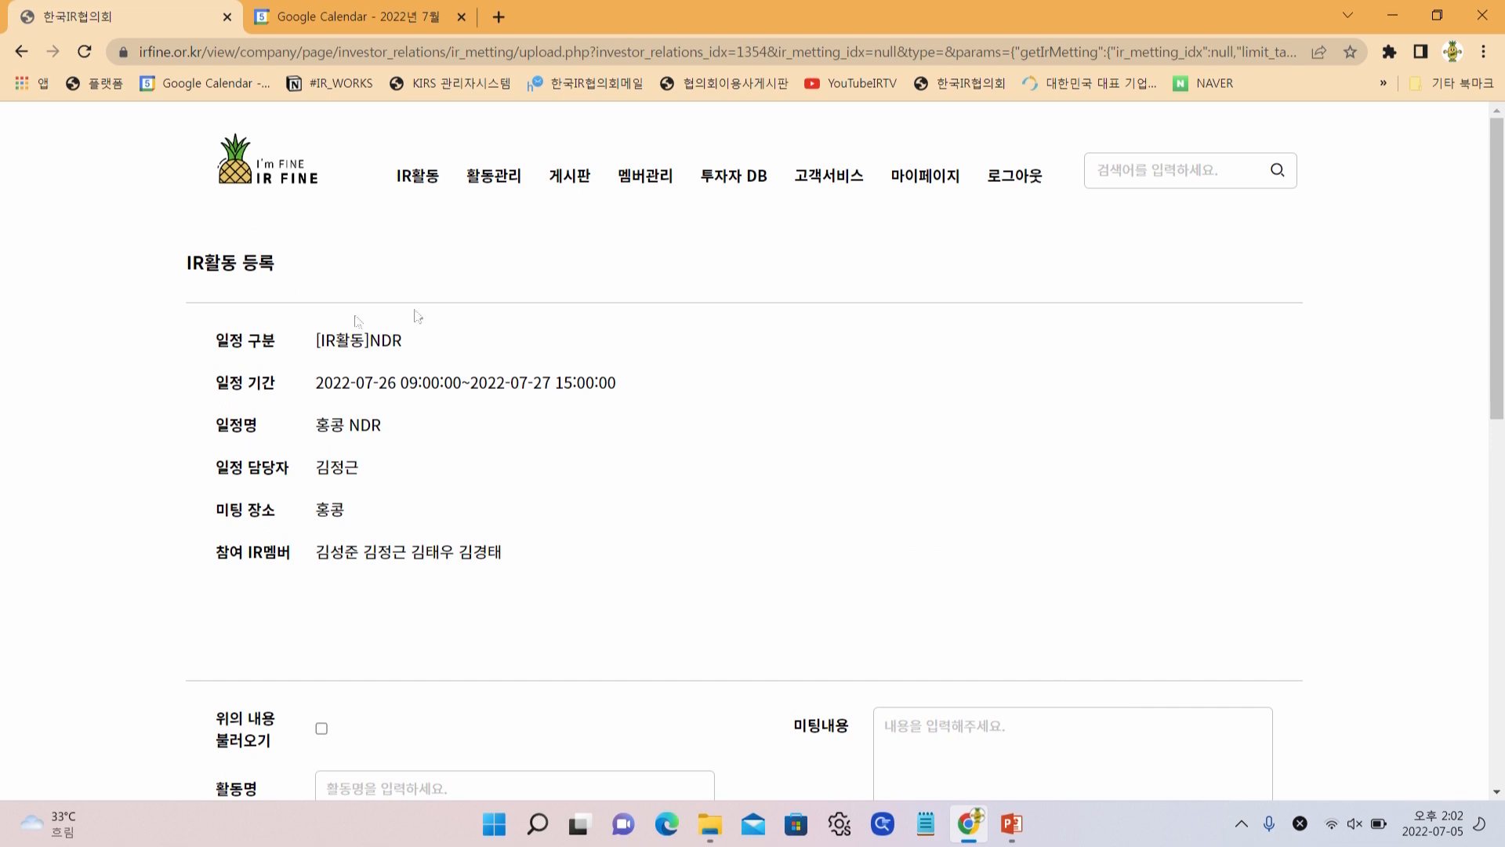
scroll(376, 659, "down", 3)
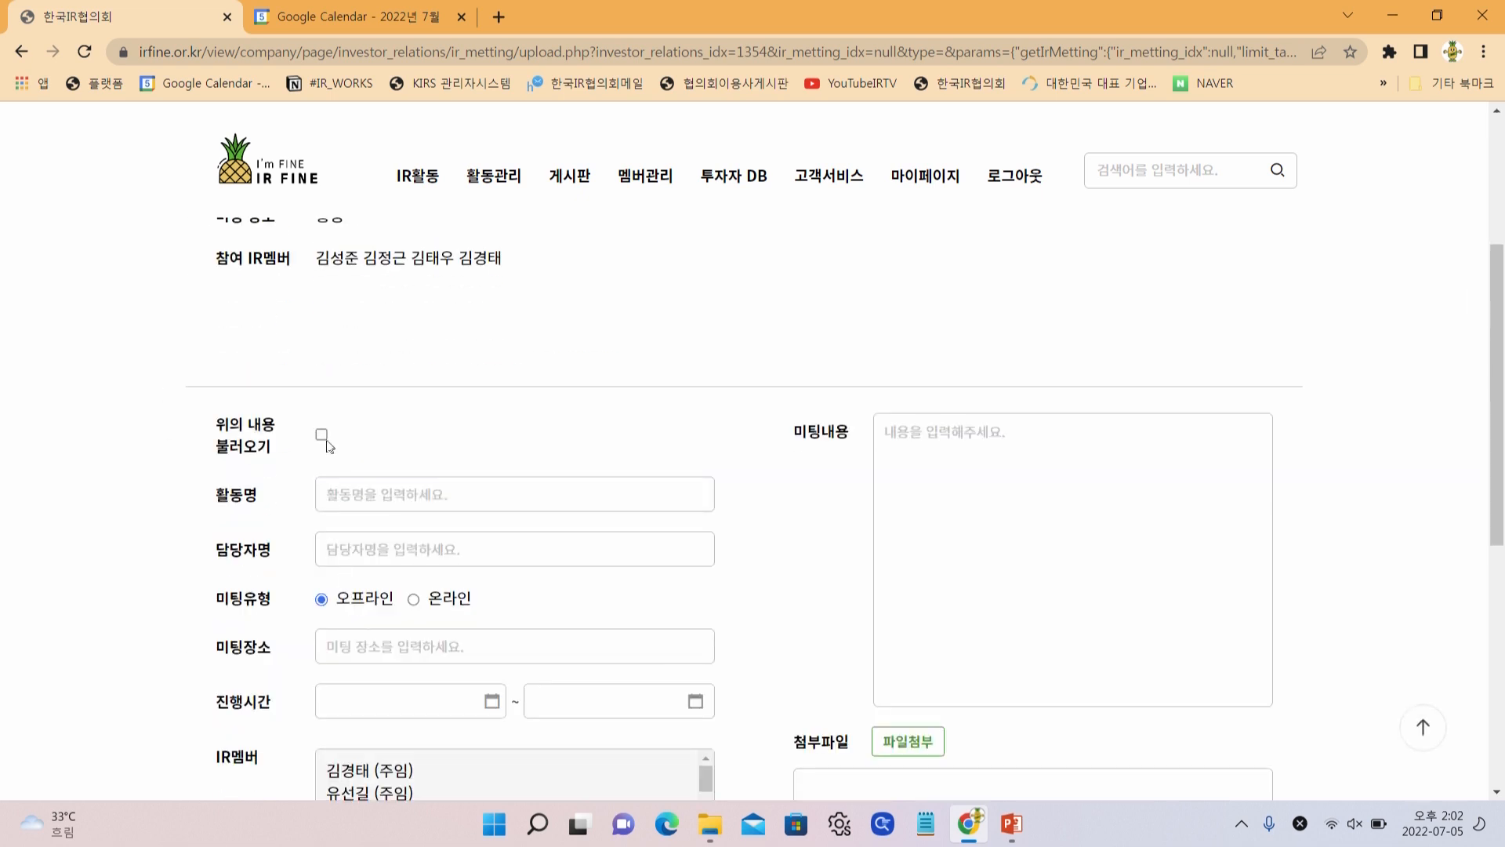
left_click(321, 434)
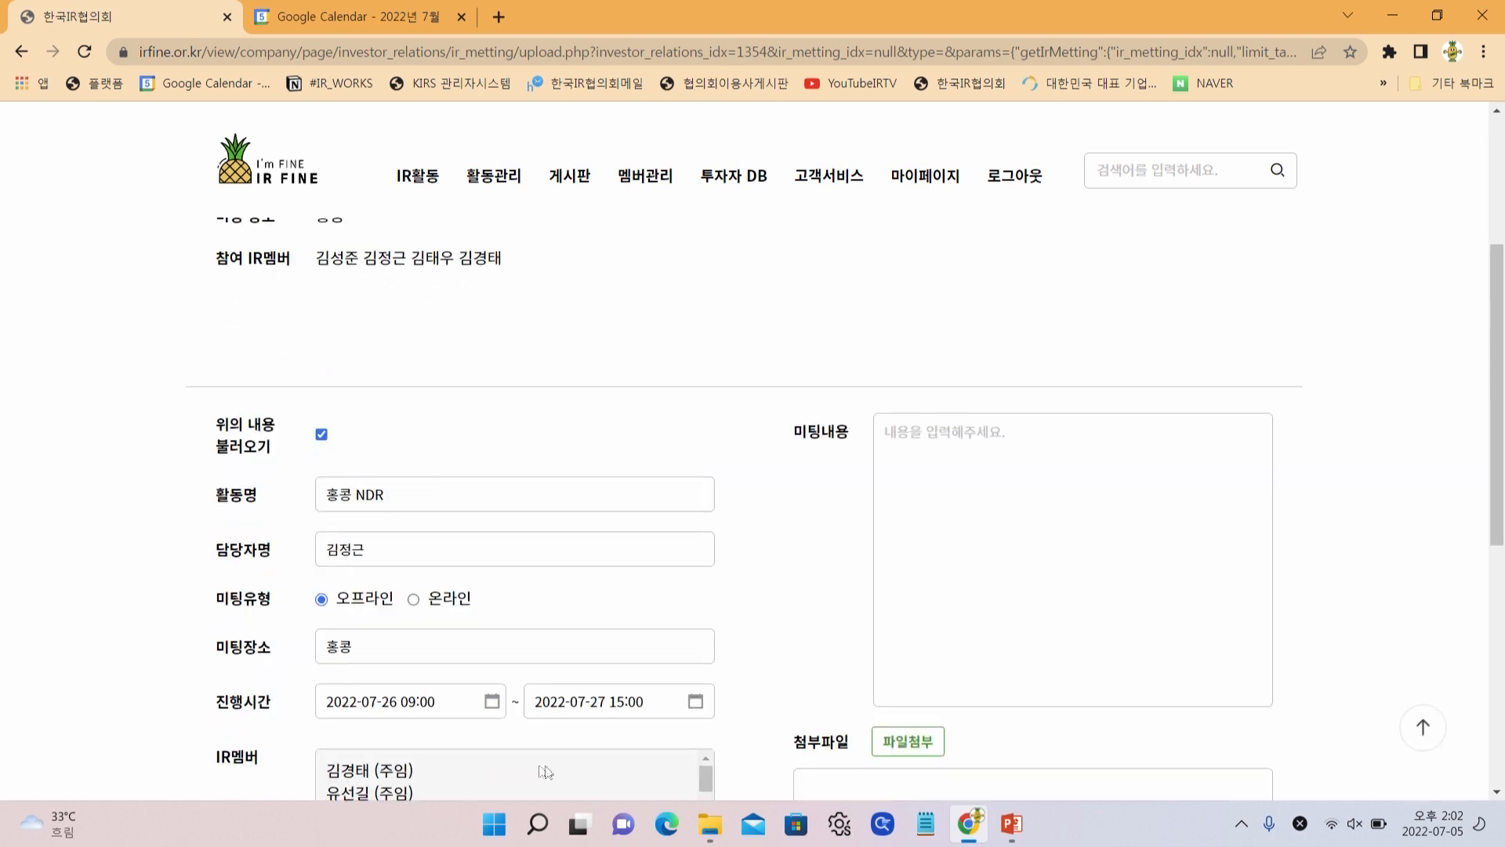
scroll(554, 767, "down", 3)
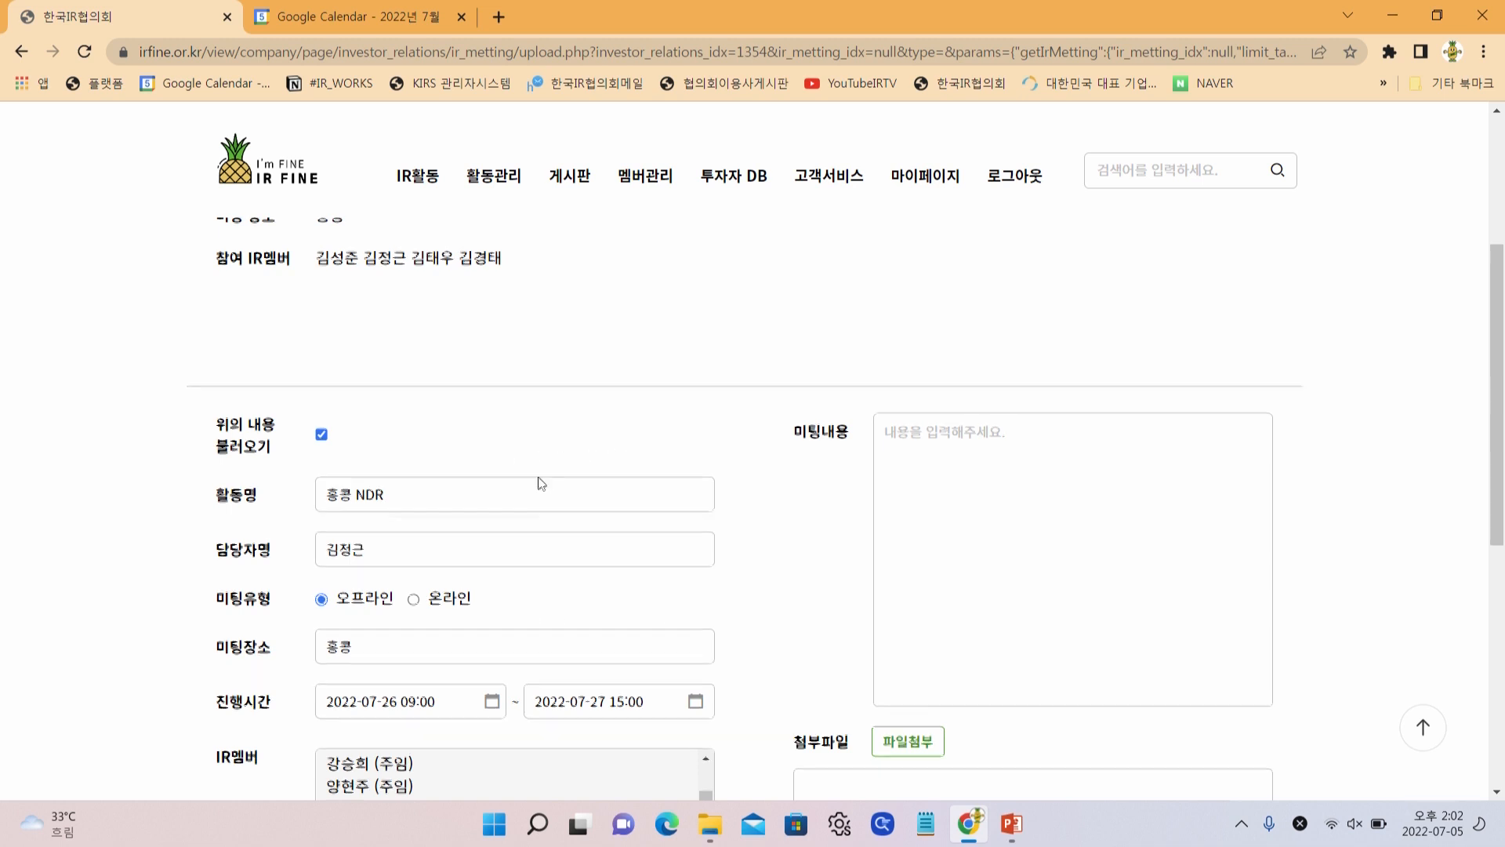
scroll(541, 486, "up", 3)
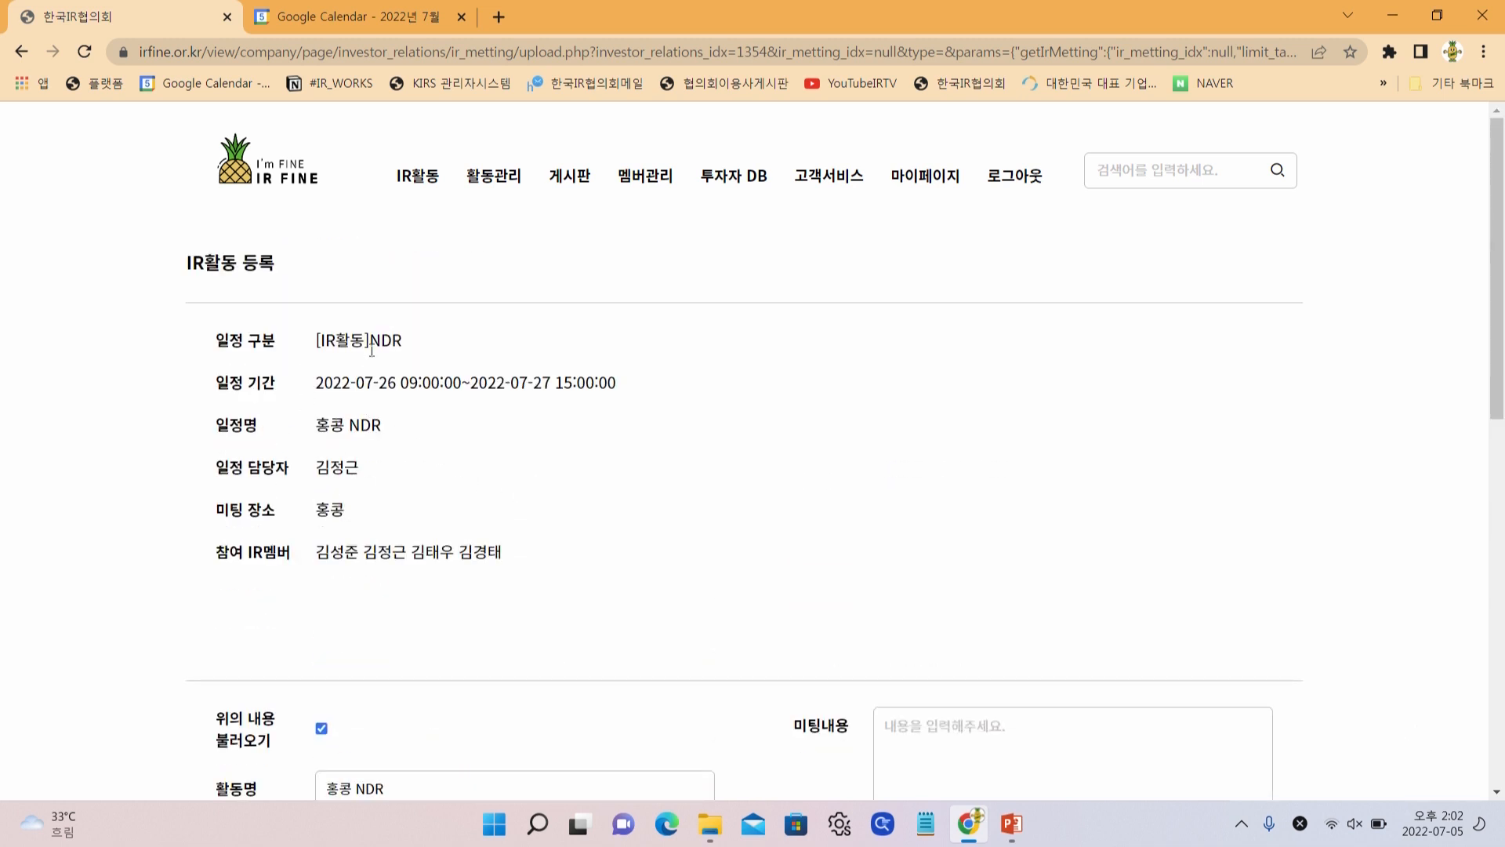
scroll(388, 394, "down", 2)
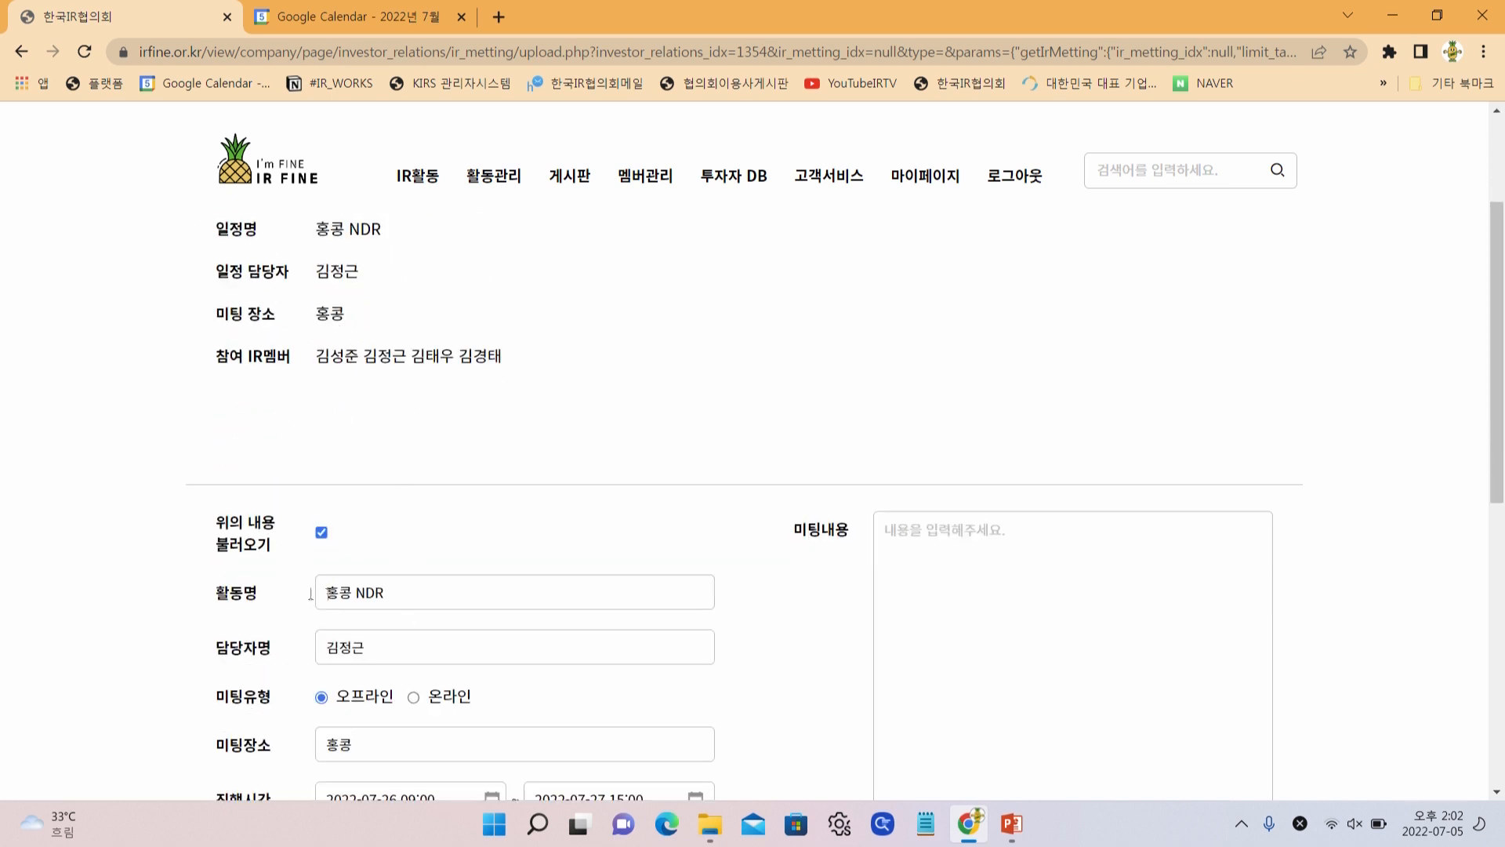
left_click(451, 603)
type("1일차 미티")
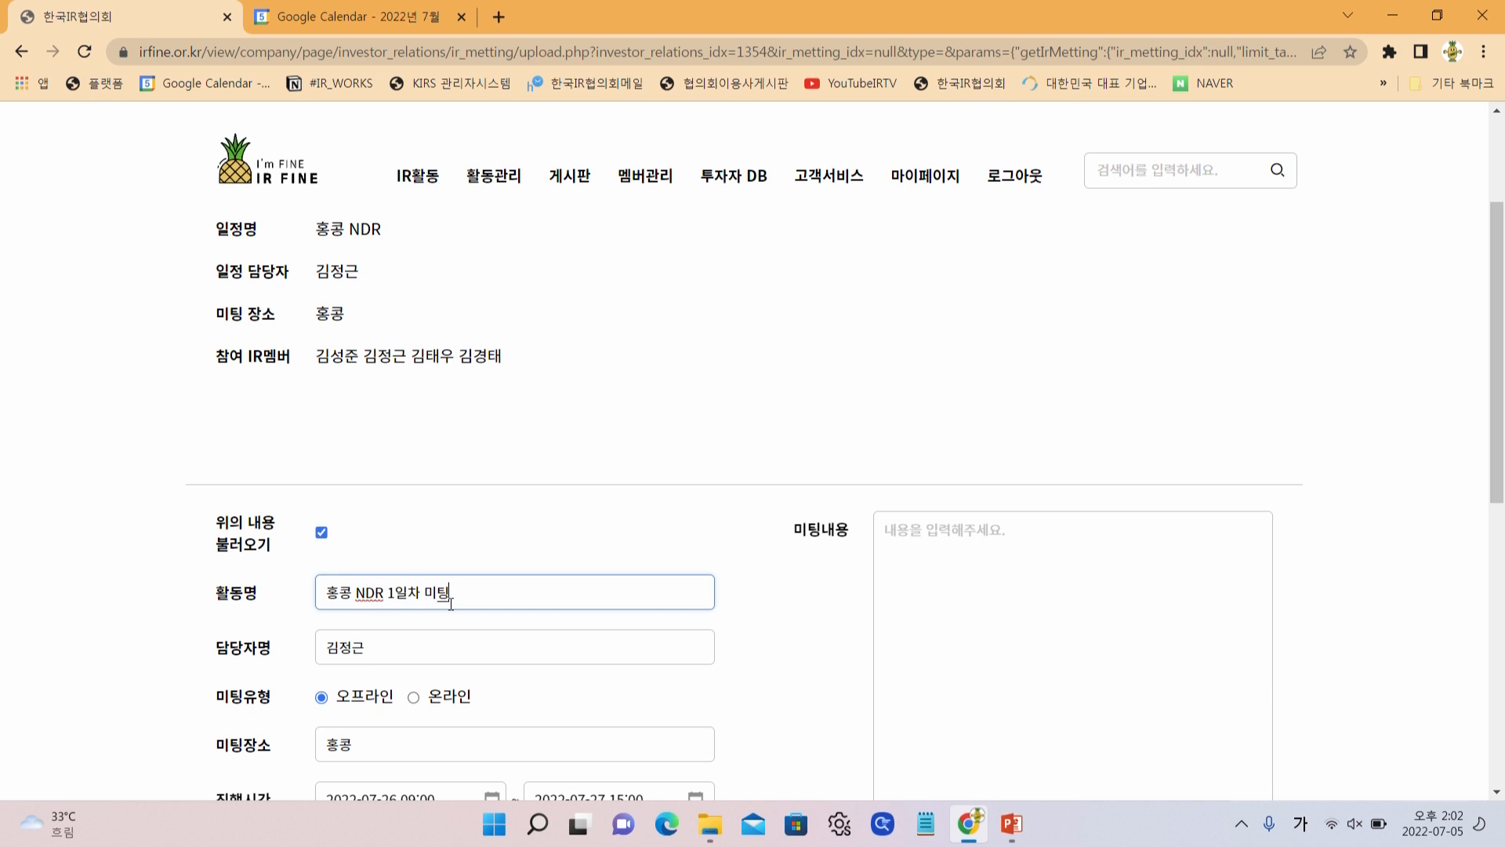
type("ㅇ")
scroll(450, 604, "down", 2)
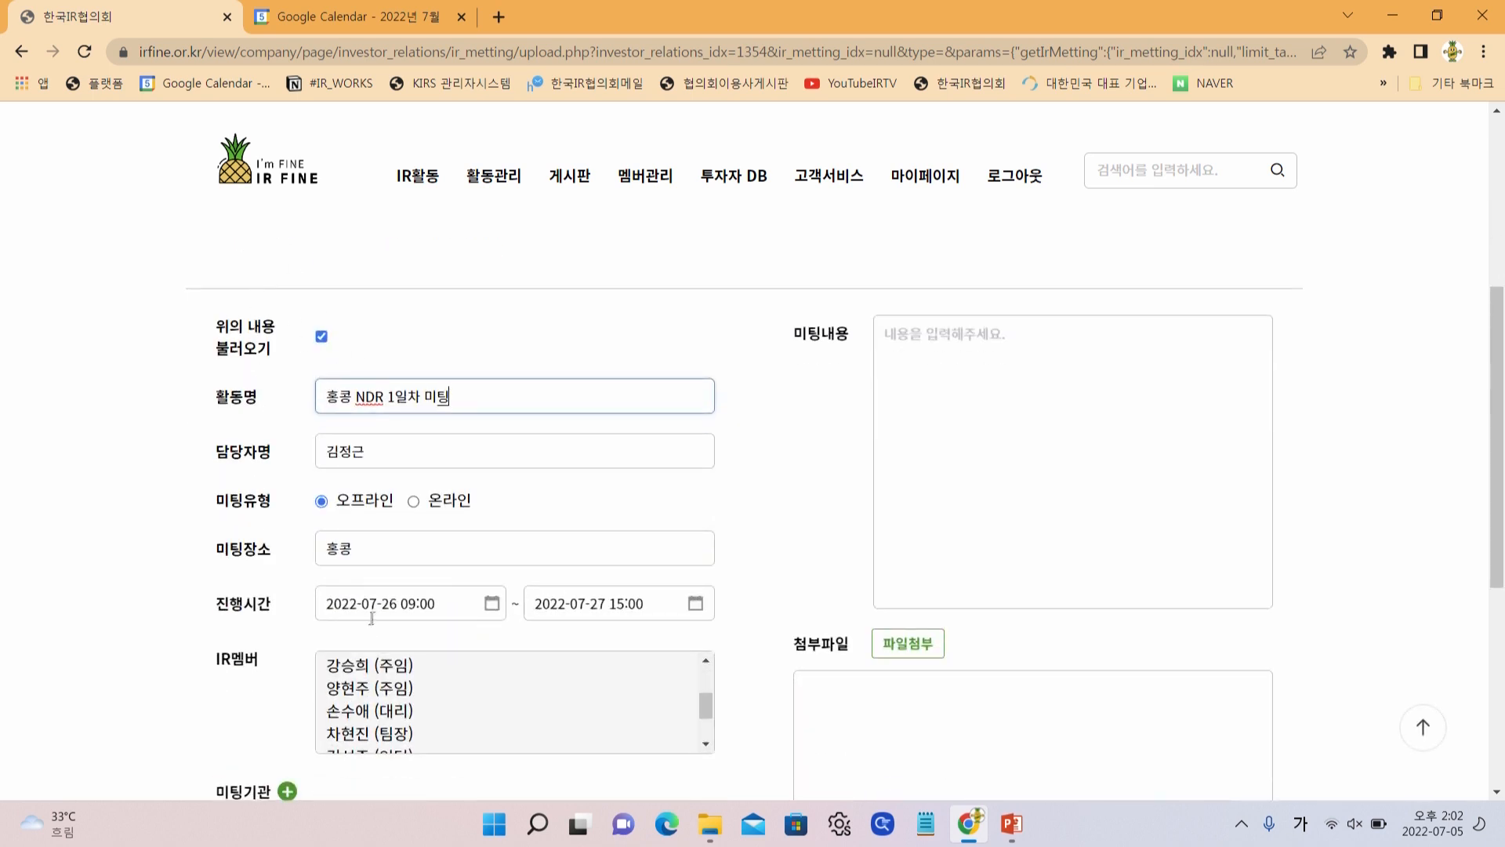
left_click(426, 610)
left_click(480, 514)
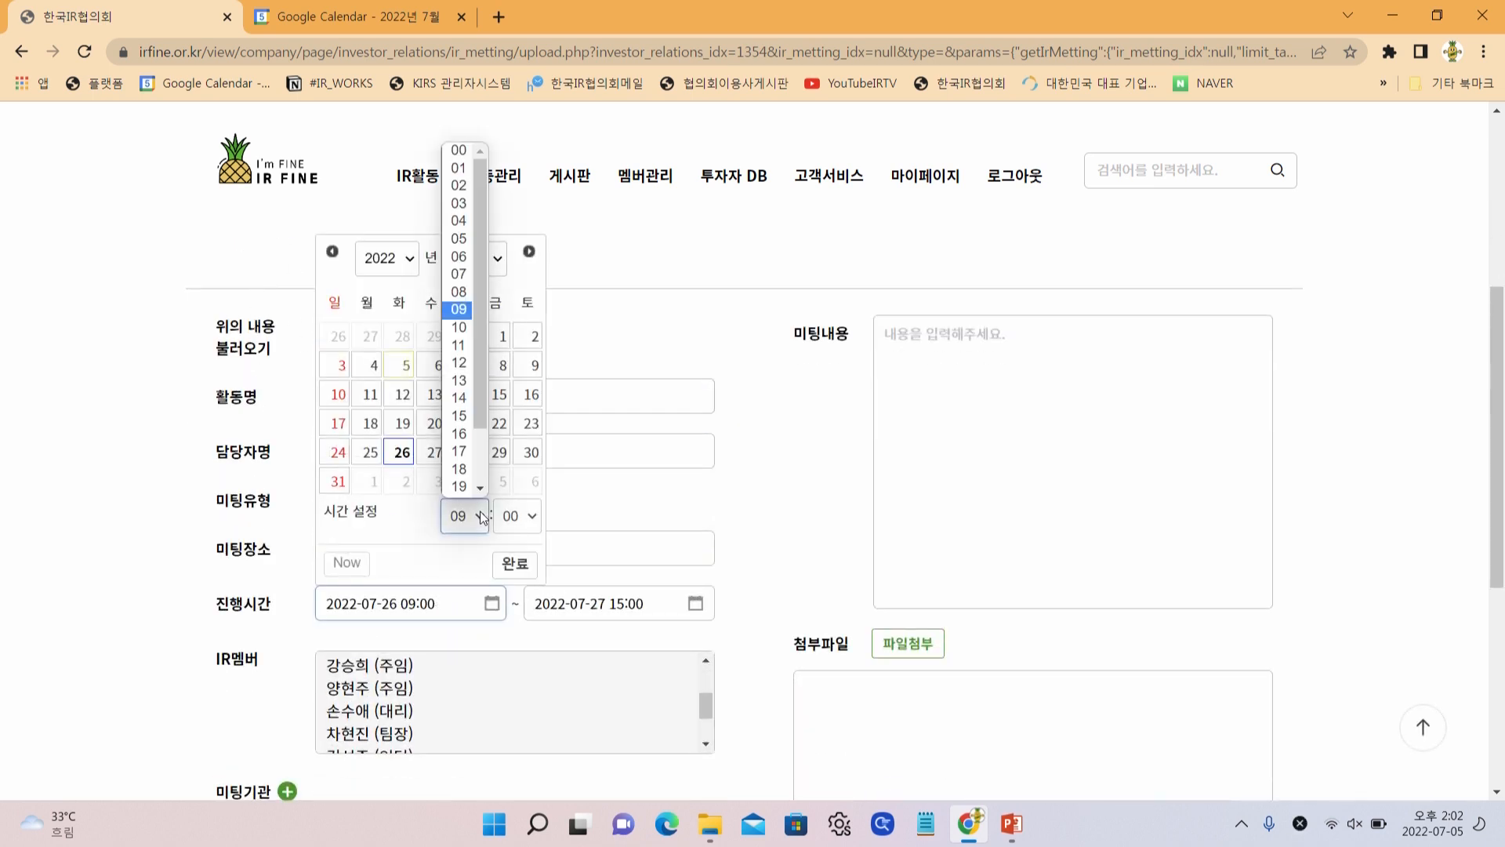
left_click(469, 361)
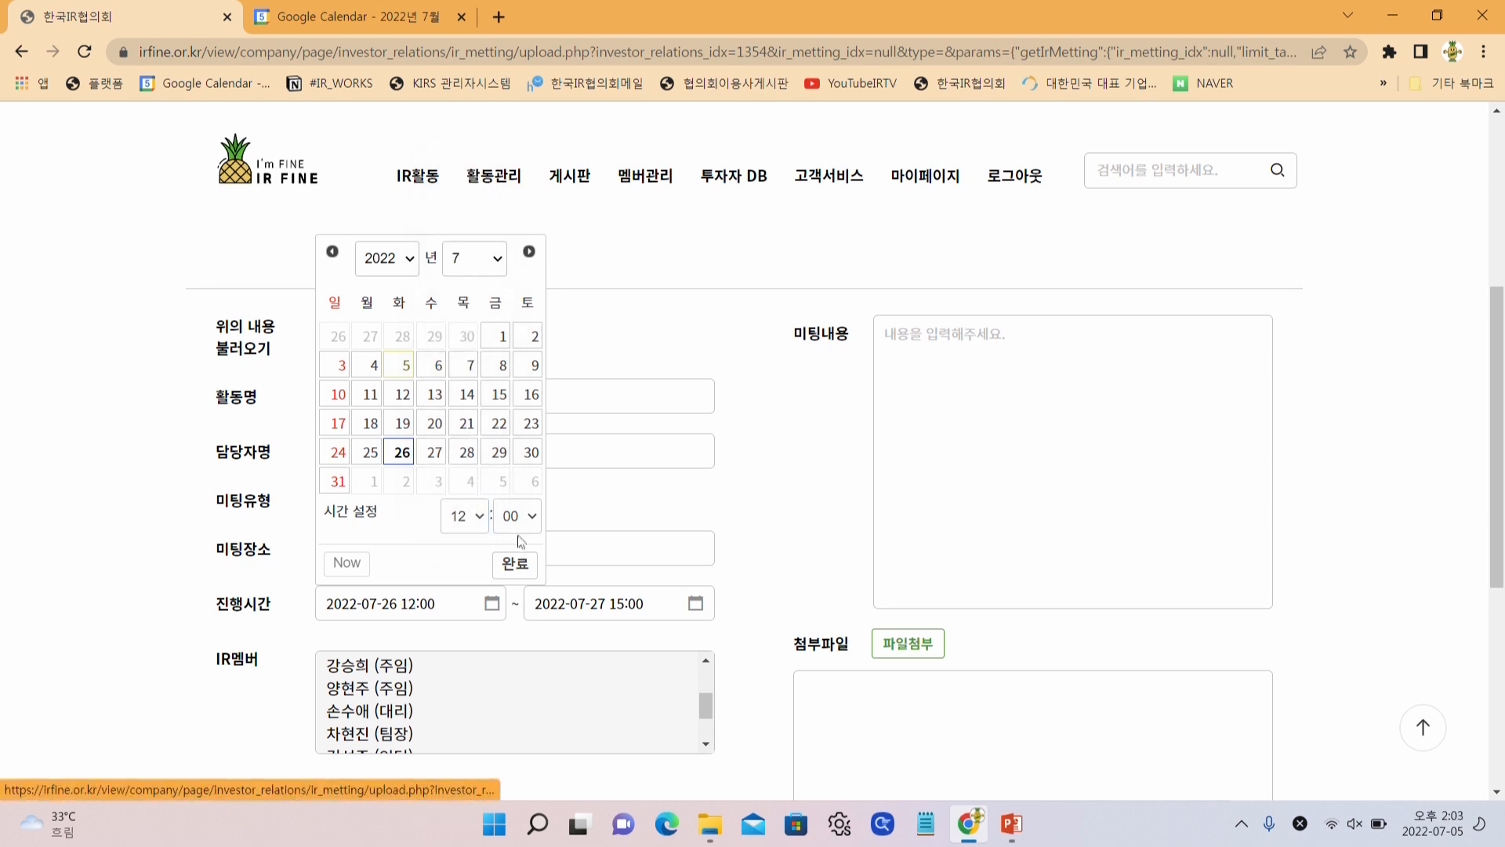
left_click(525, 568)
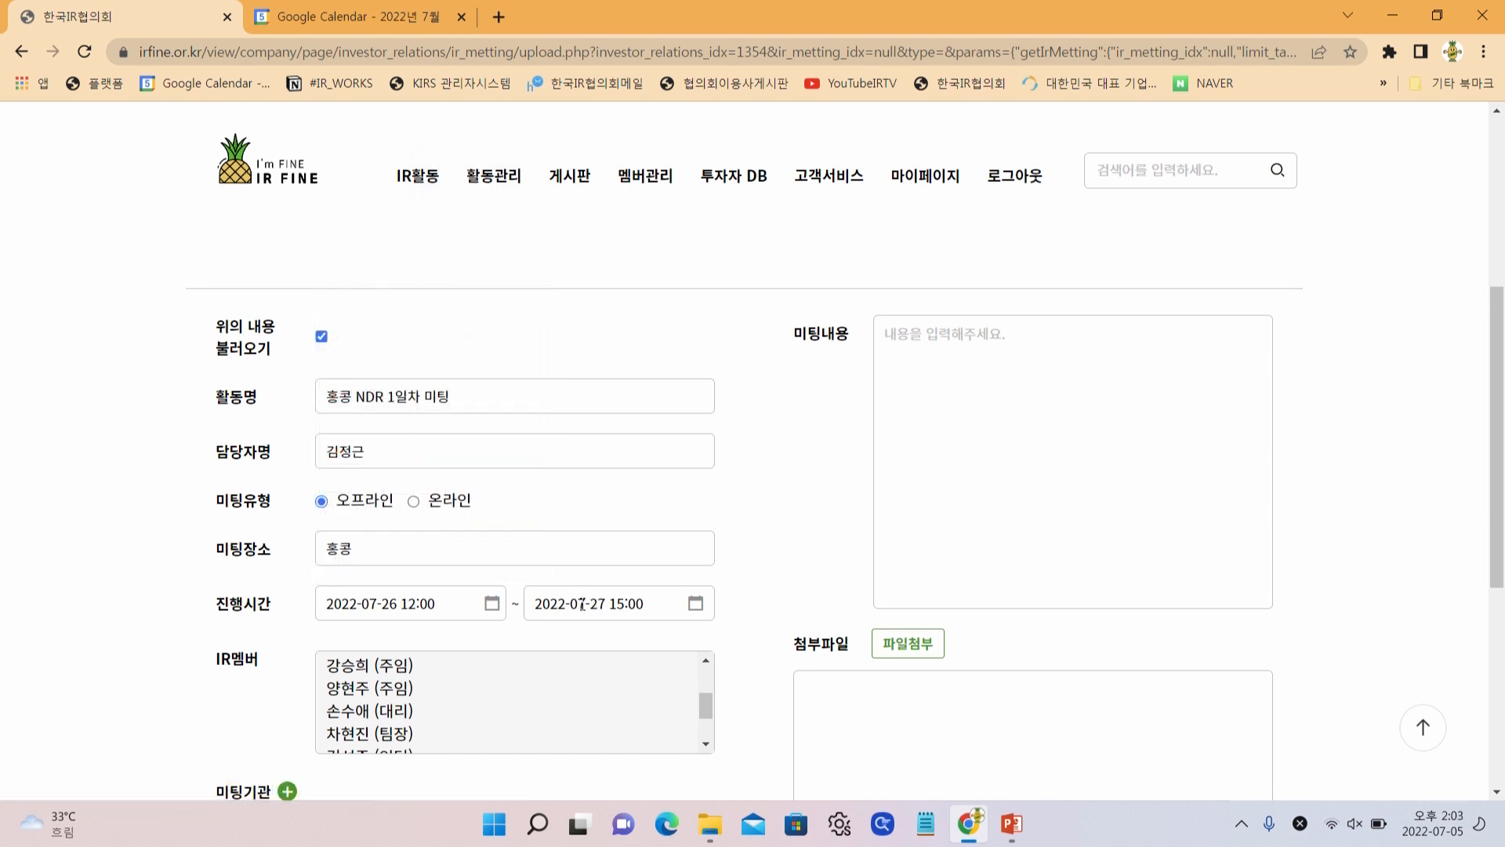
left_click(582, 604)
left_click(610, 451)
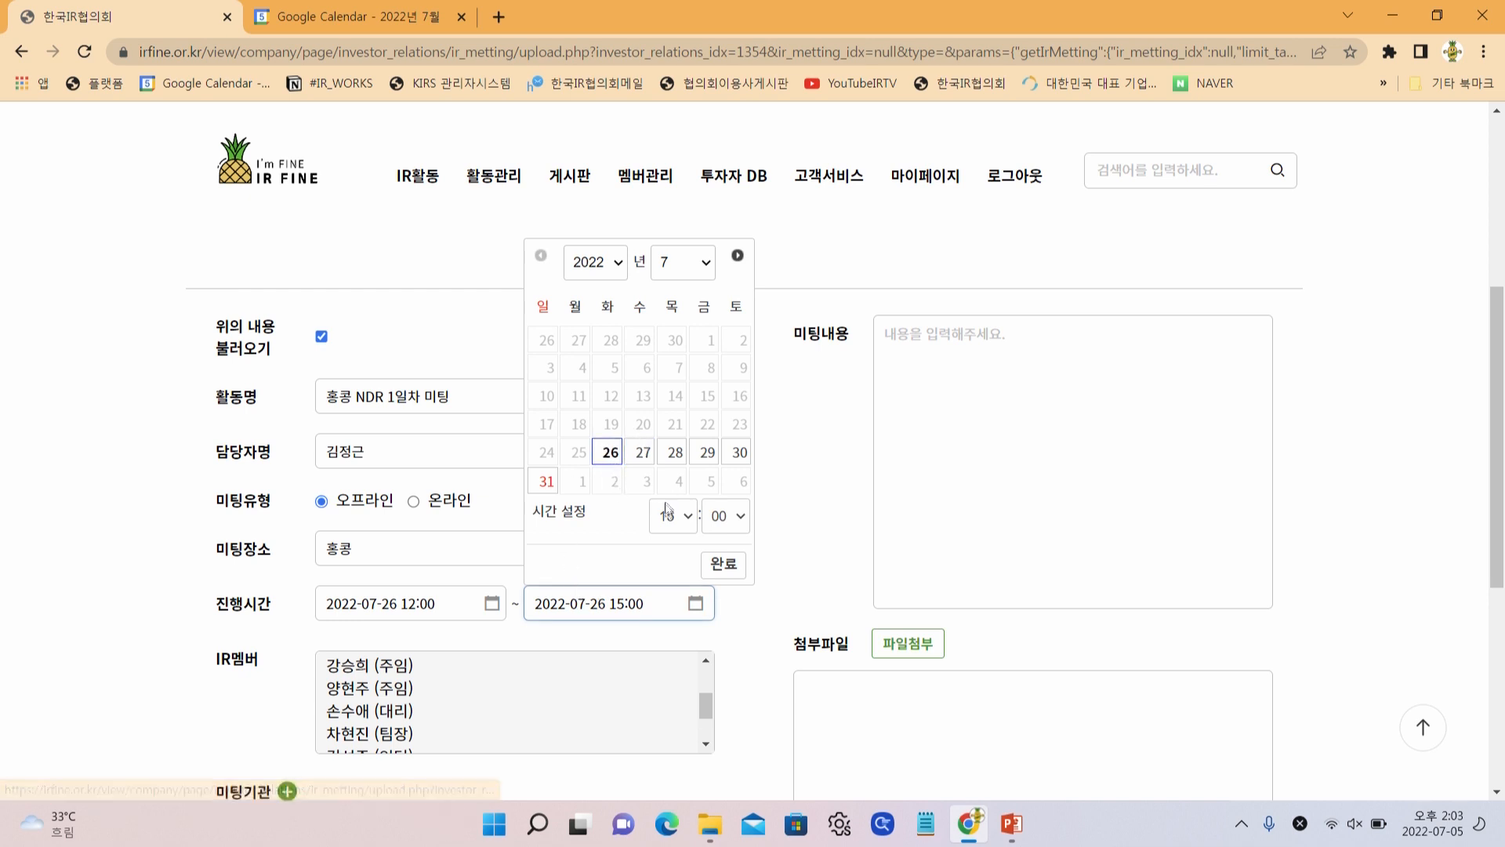
left_click(670, 515)
left_click(668, 576)
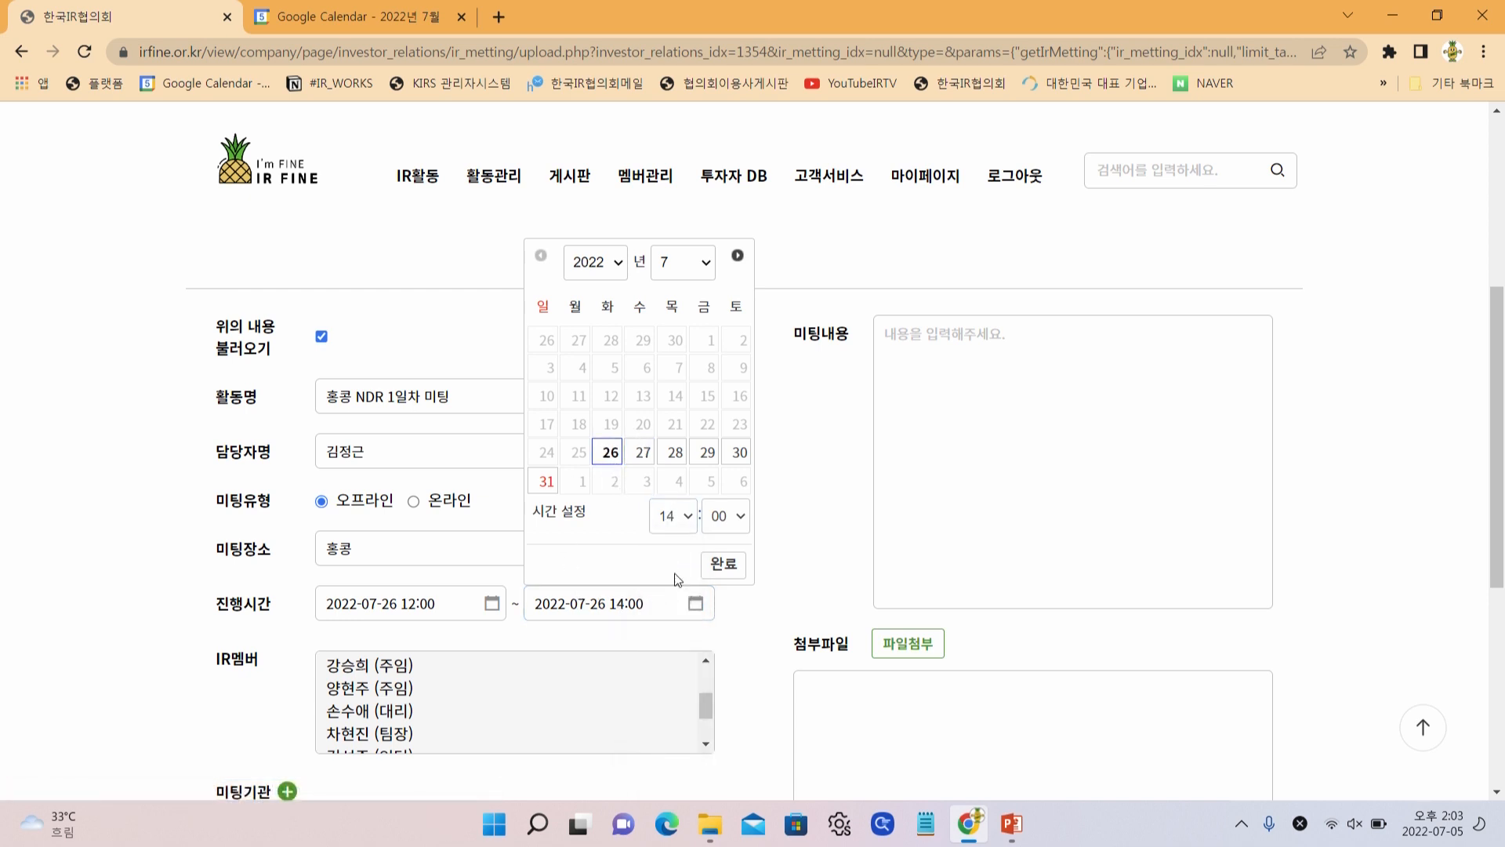
left_click(718, 571)
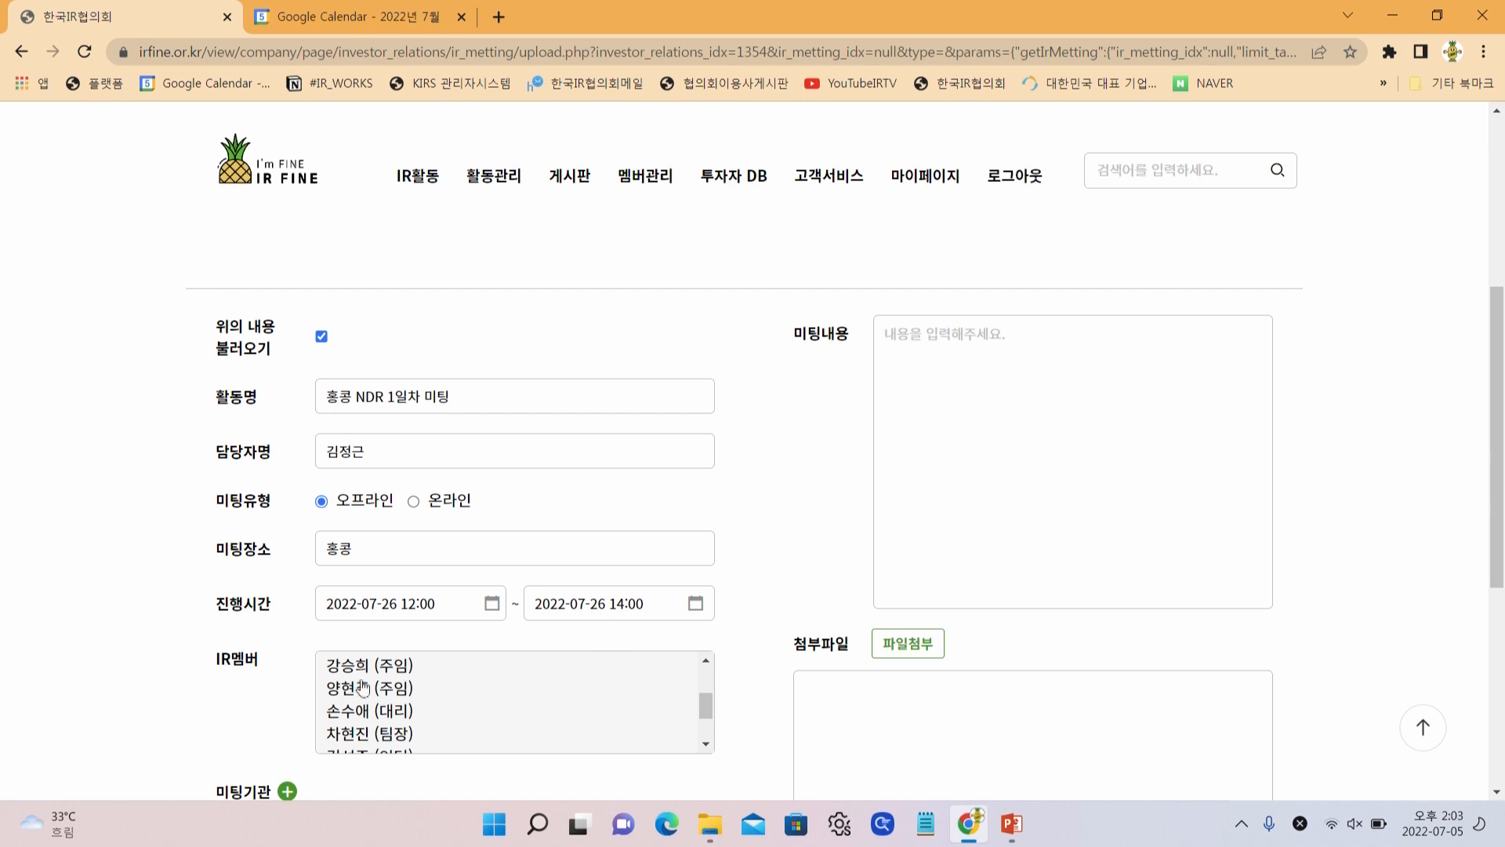
Add two IR members to the meeting
scroll(742, 566, "down", 3)
scroll(667, 560, "up", 3)
scroll(361, 607, "up", 3)
left_click(360, 607)
left_click(360, 678)
scroll(858, 639, "down", 2)
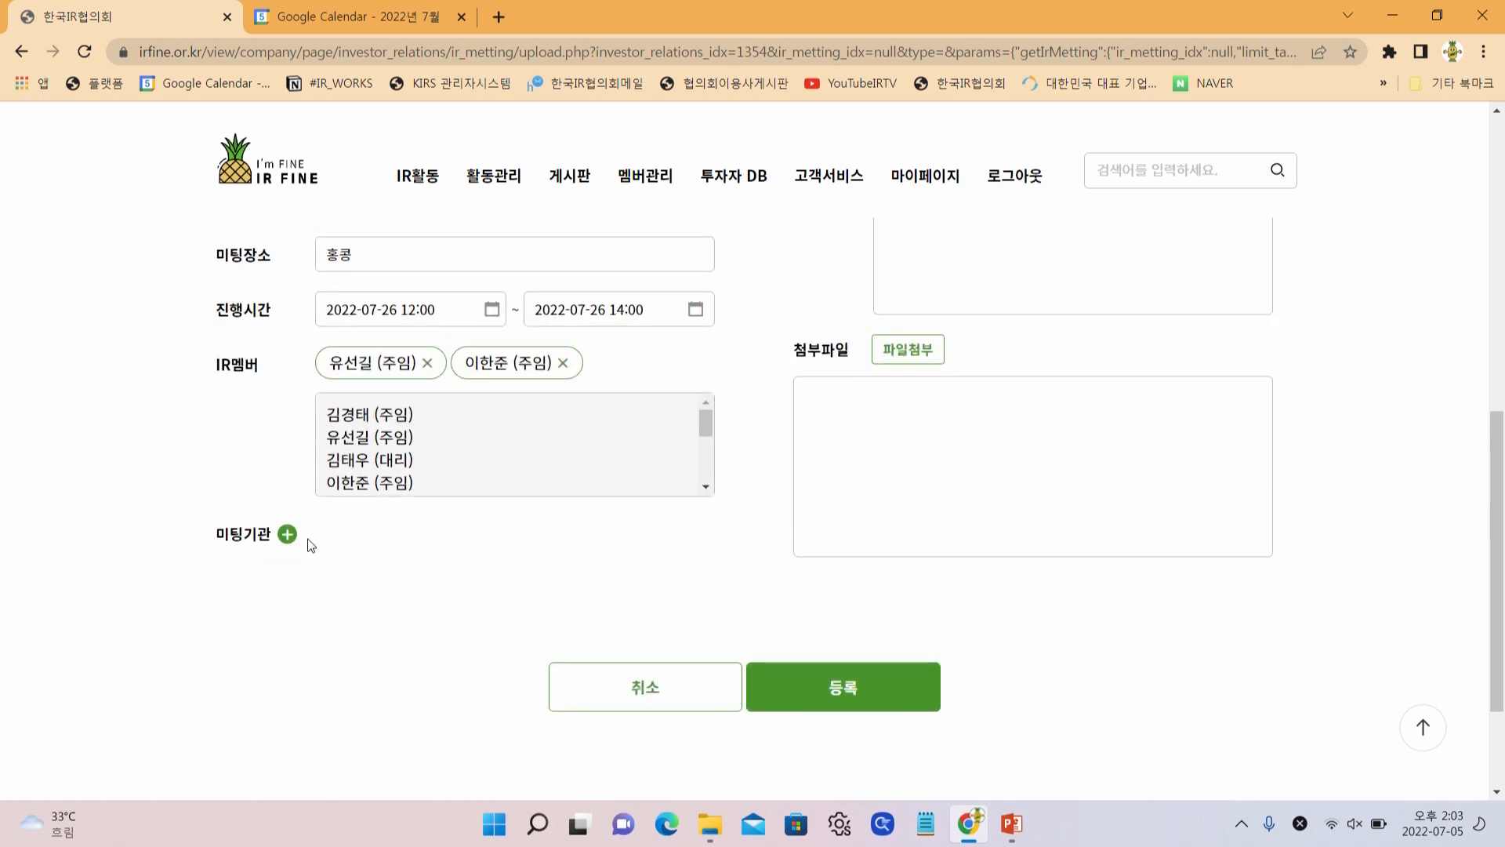
Add a meeting-institution entry and select the 미래에셋증권 analyst found by name search as attendee
left_click(287, 534)
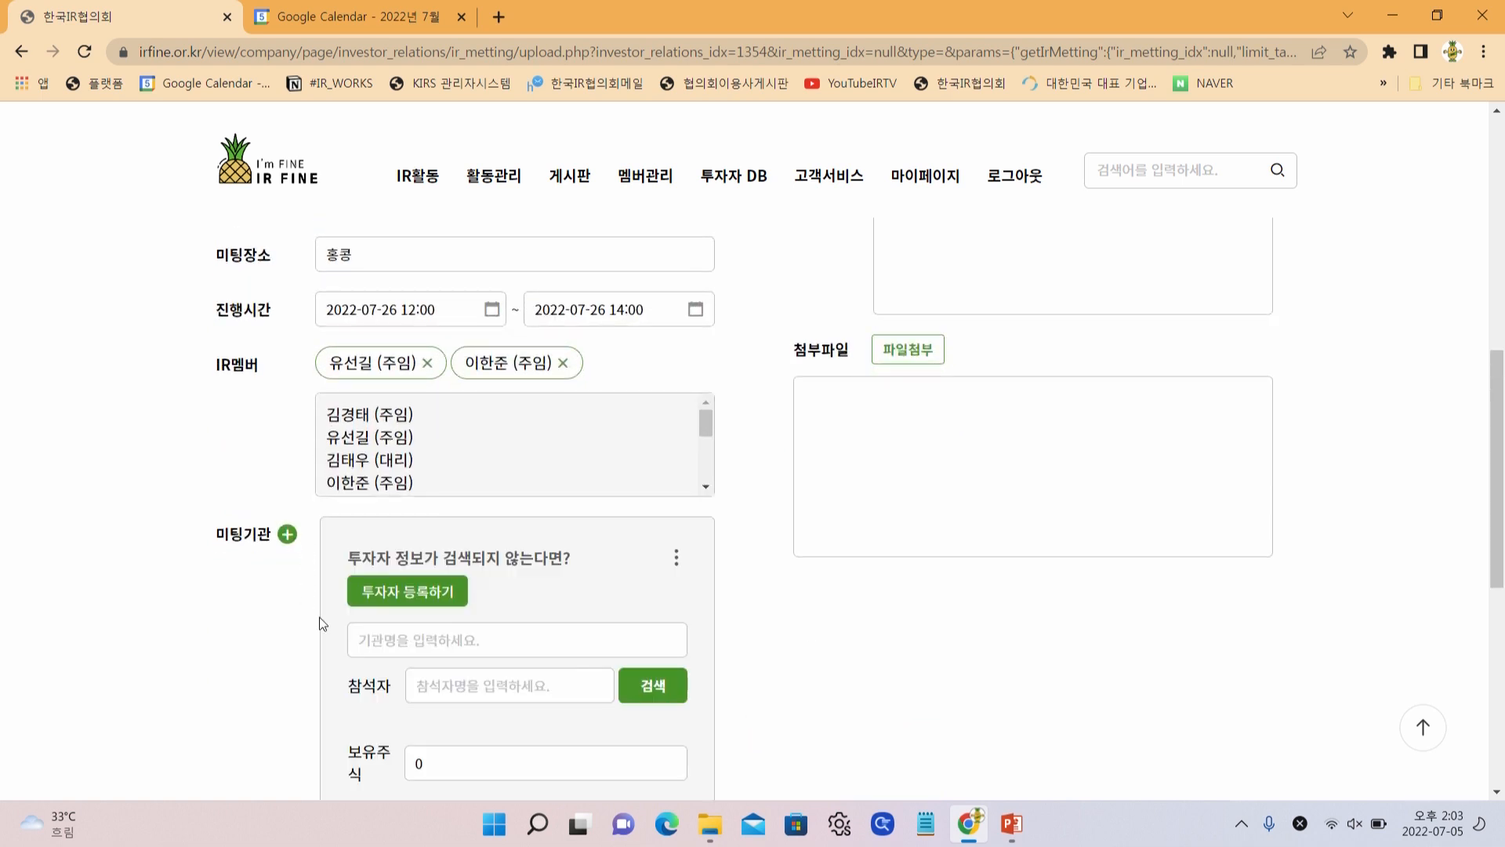
scroll(309, 636, "down", 1)
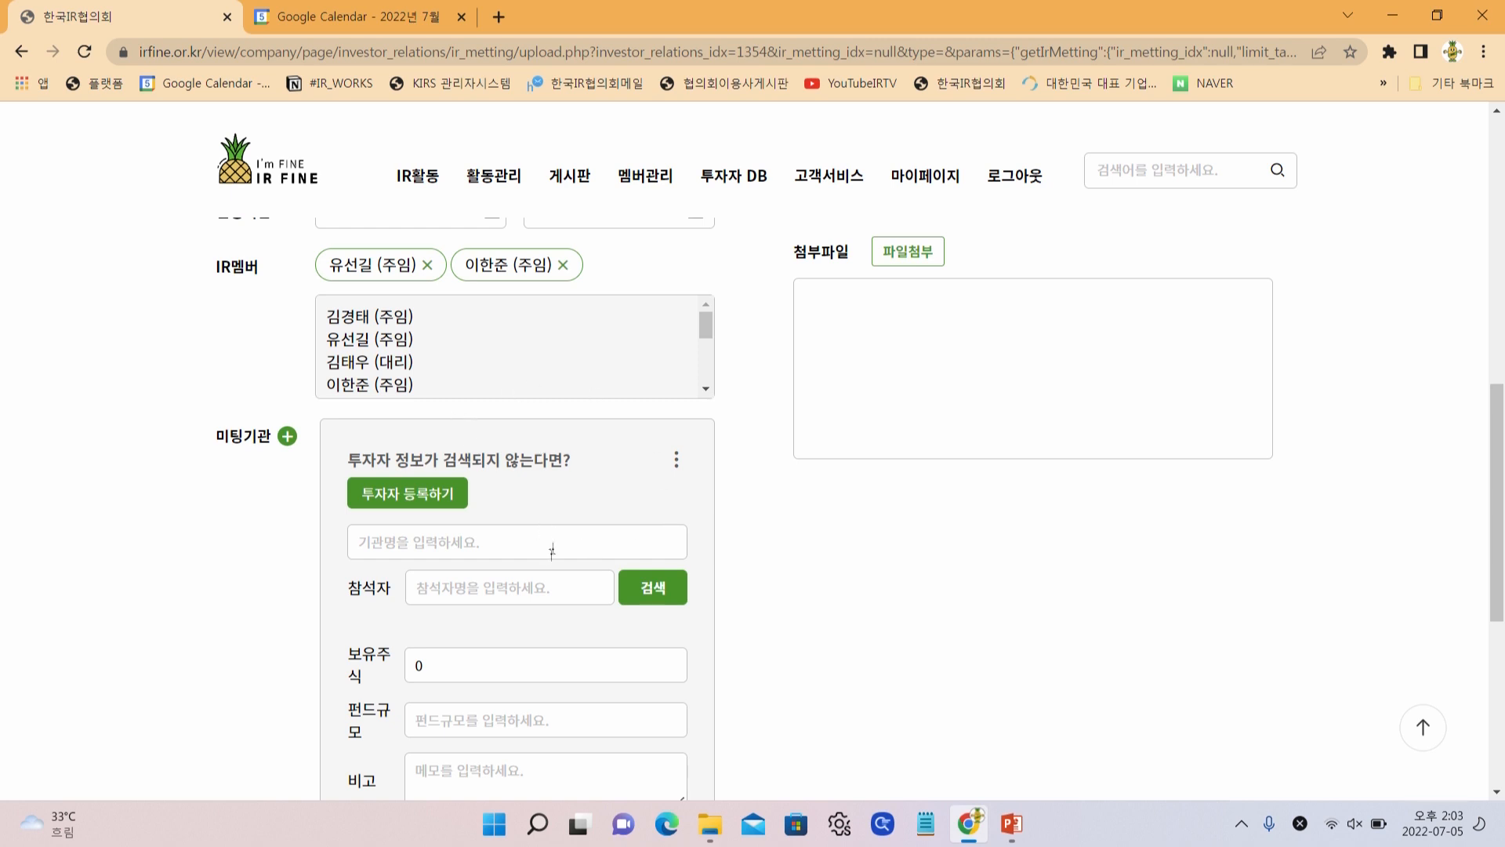
left_click(466, 581)
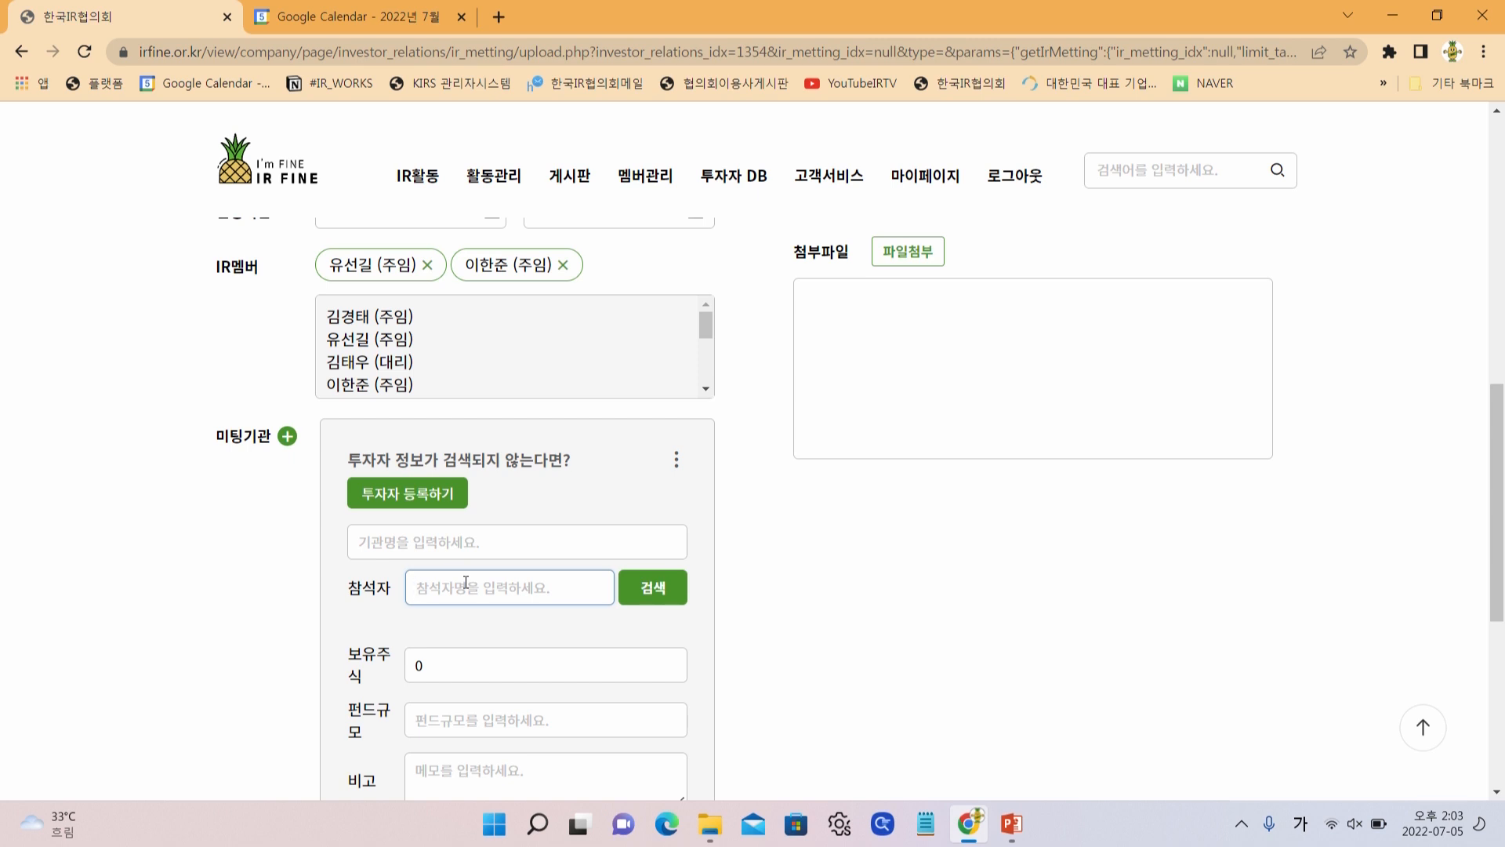
key("Return")
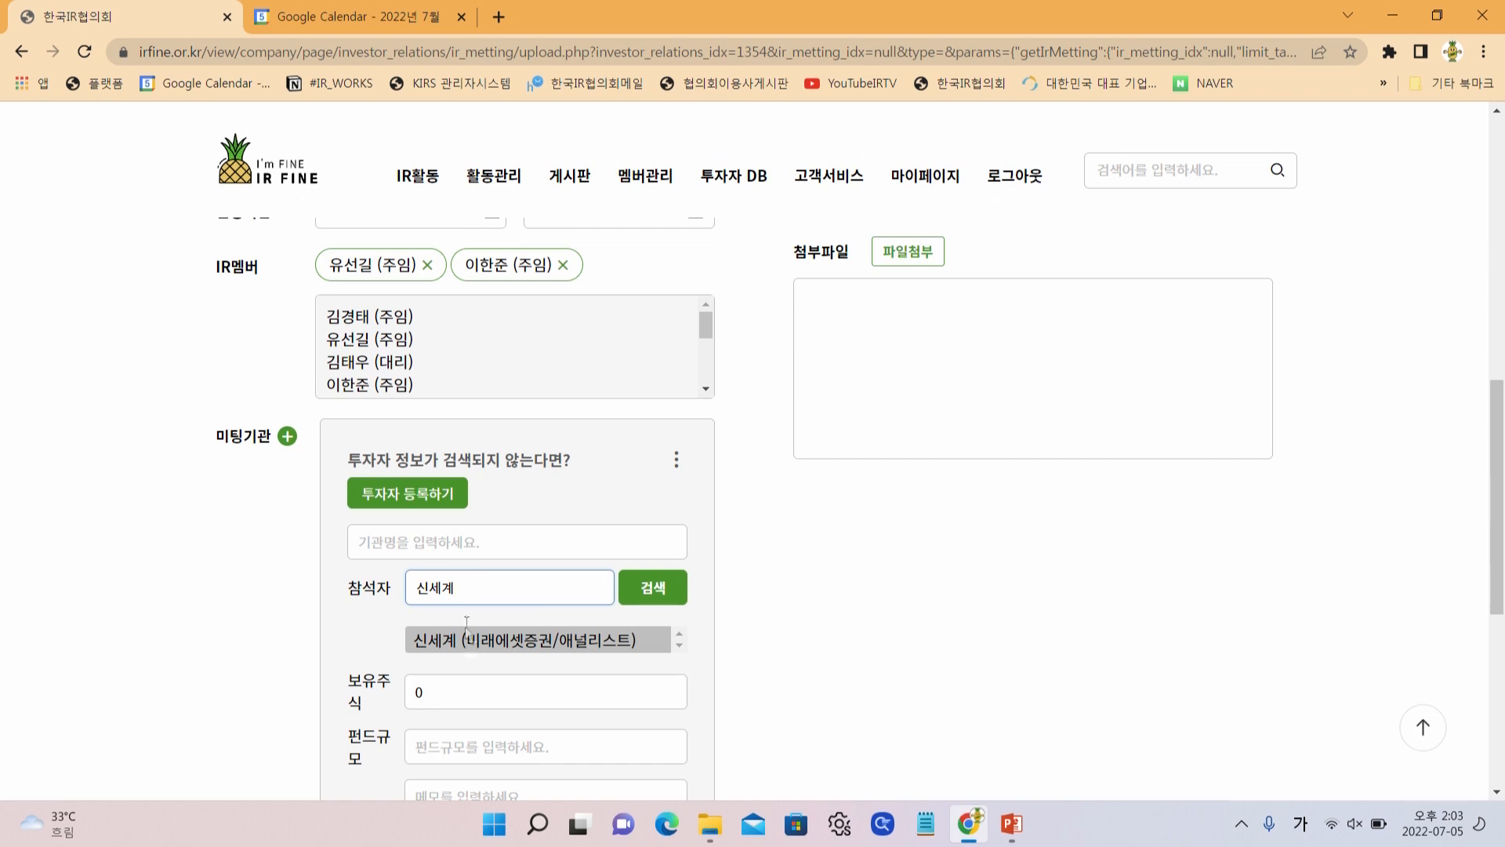
left_click(473, 650)
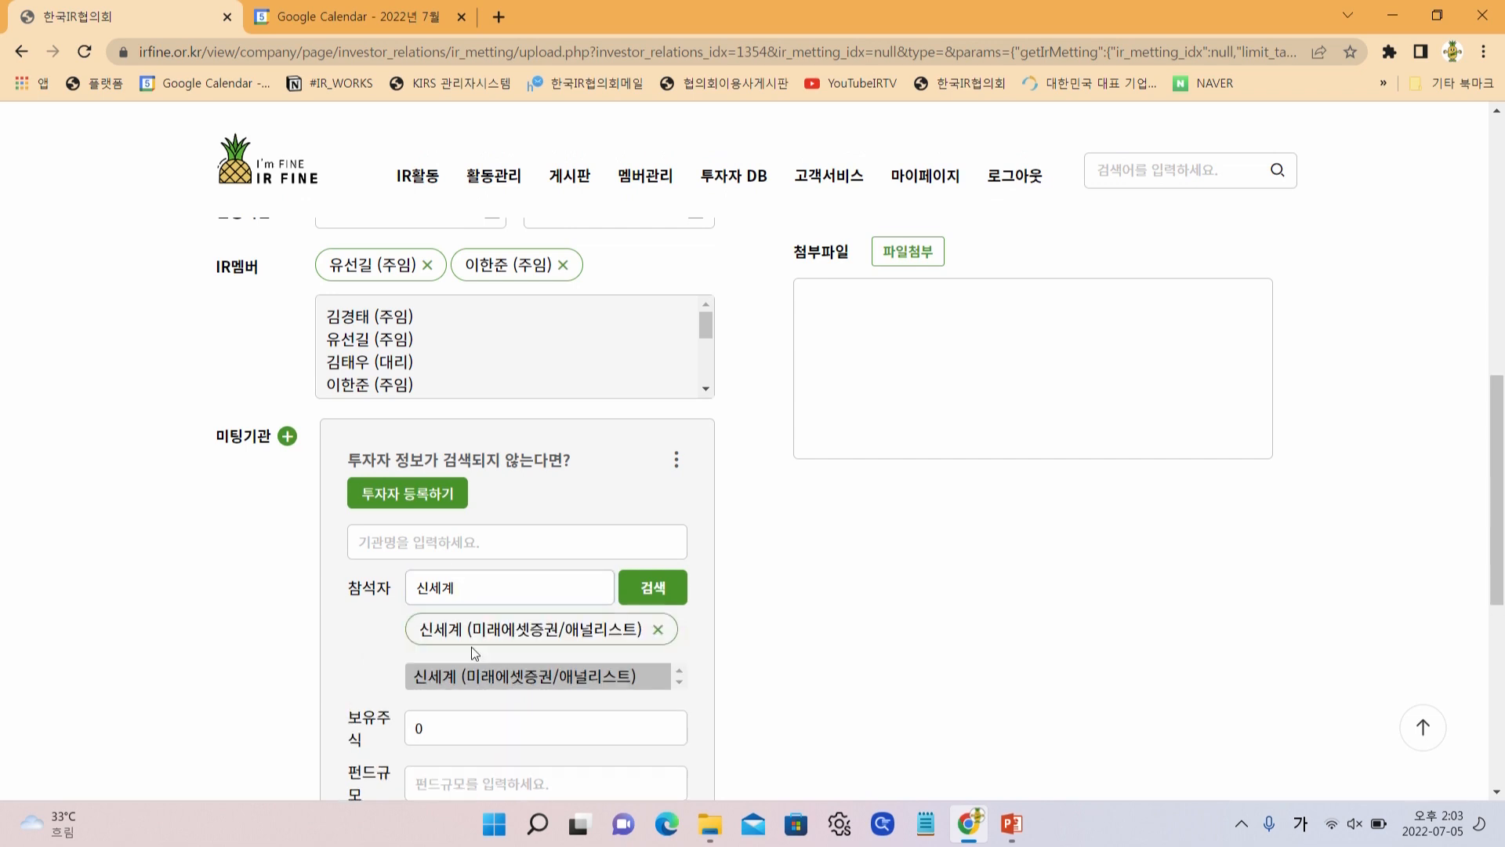
Search for the second attendee's name and find no investor record
scroll(511, 673, "down", 1)
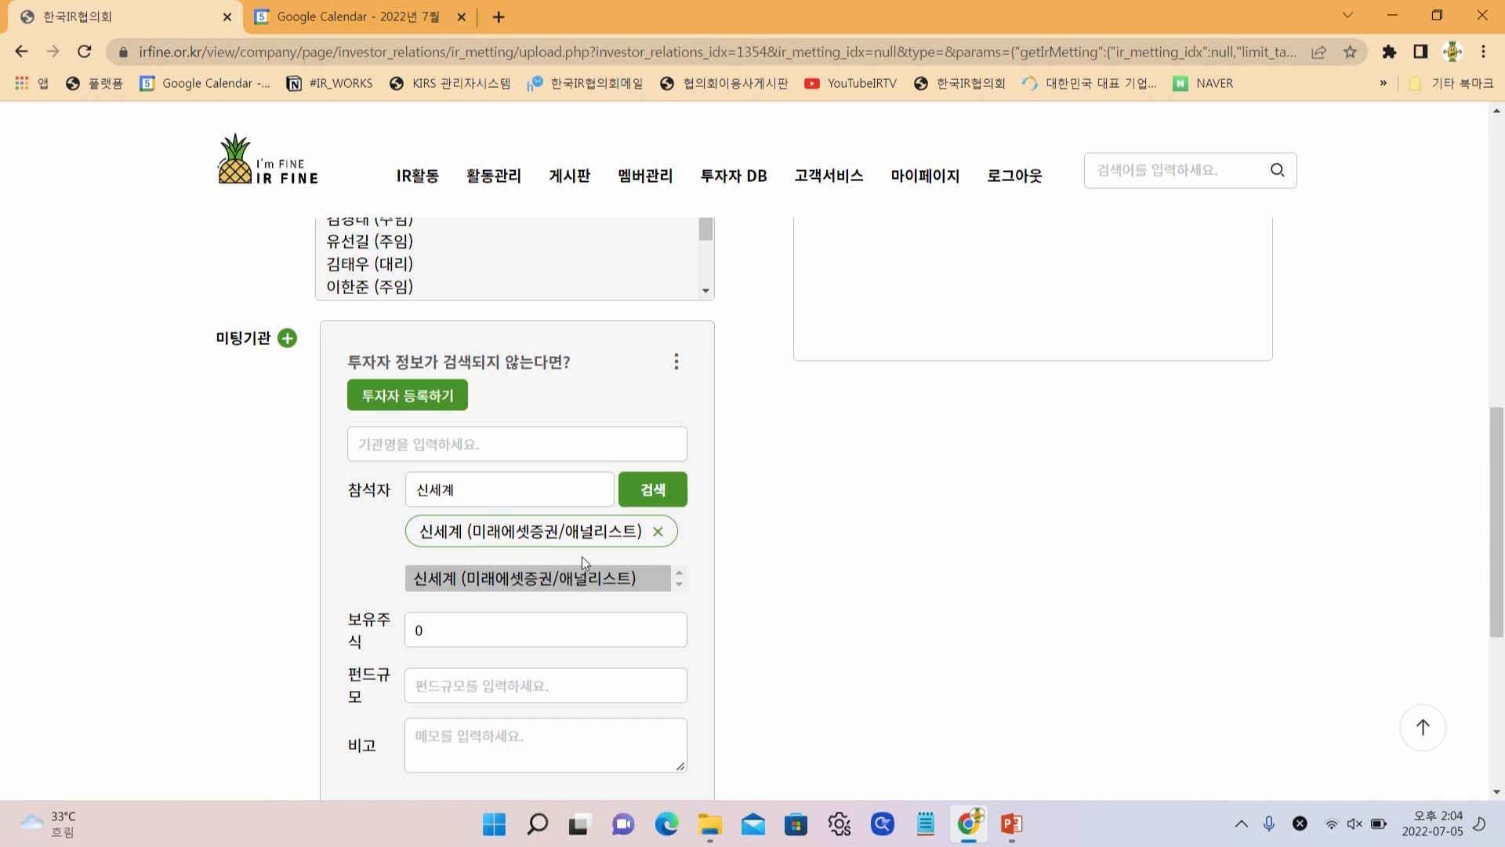
double_click(472, 483)
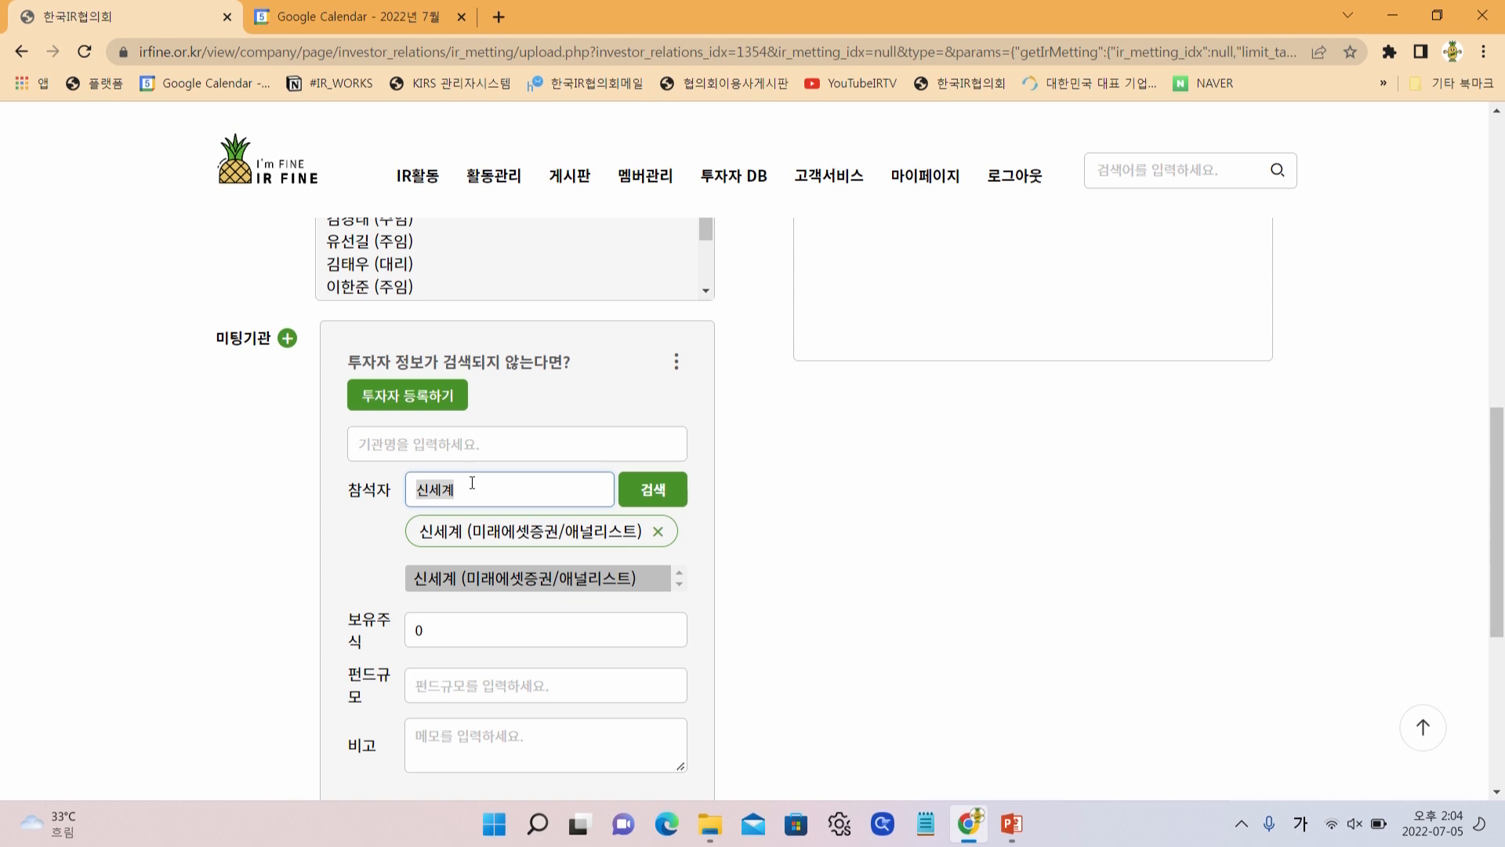
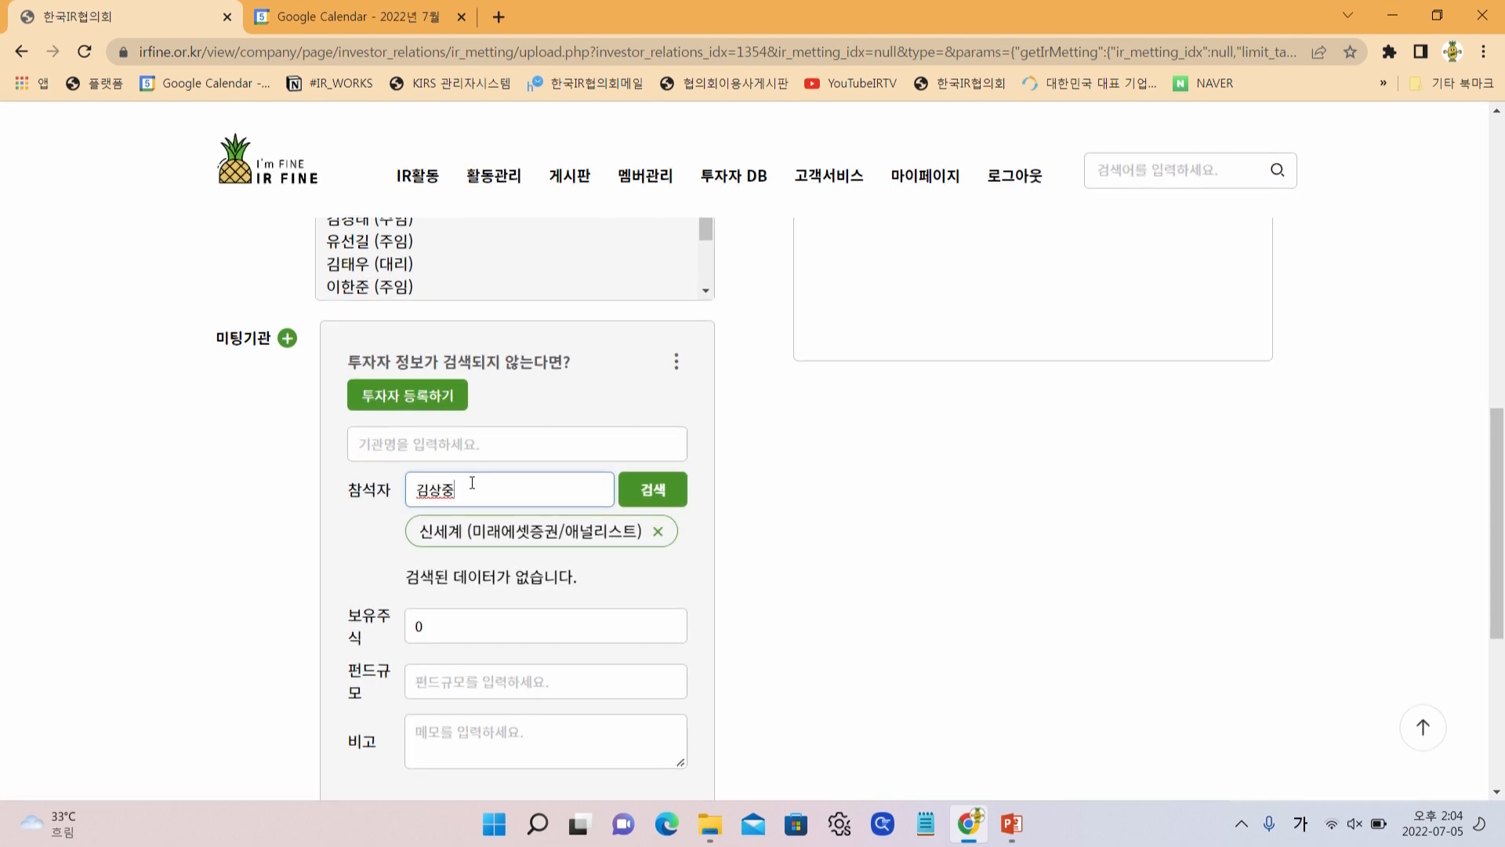
mouse_move(750, 188)
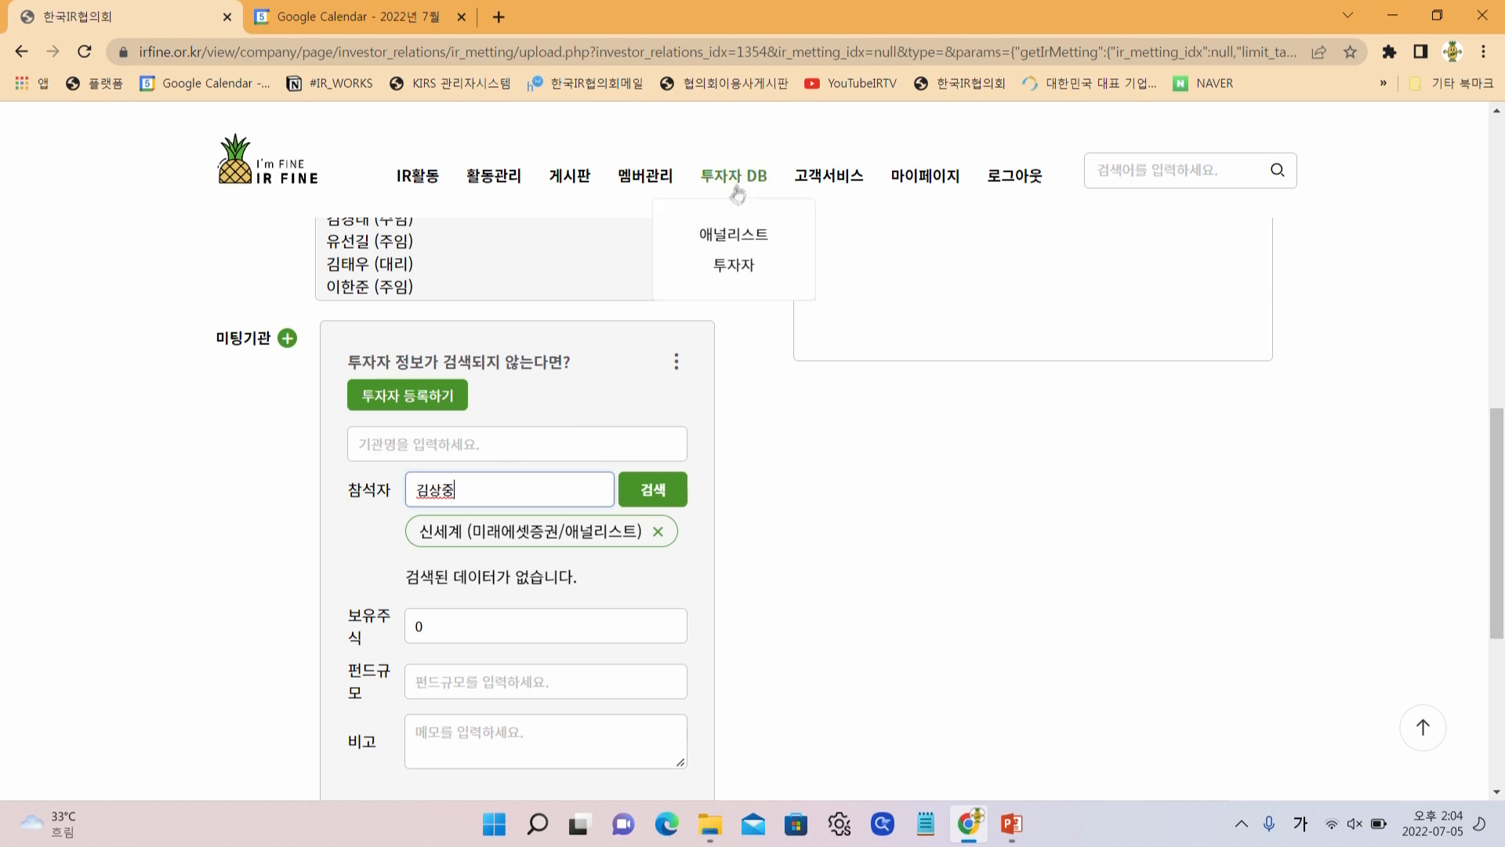
Register a new investor in 투자자 등록 with only the attendee's name filled in
left_click(441, 399)
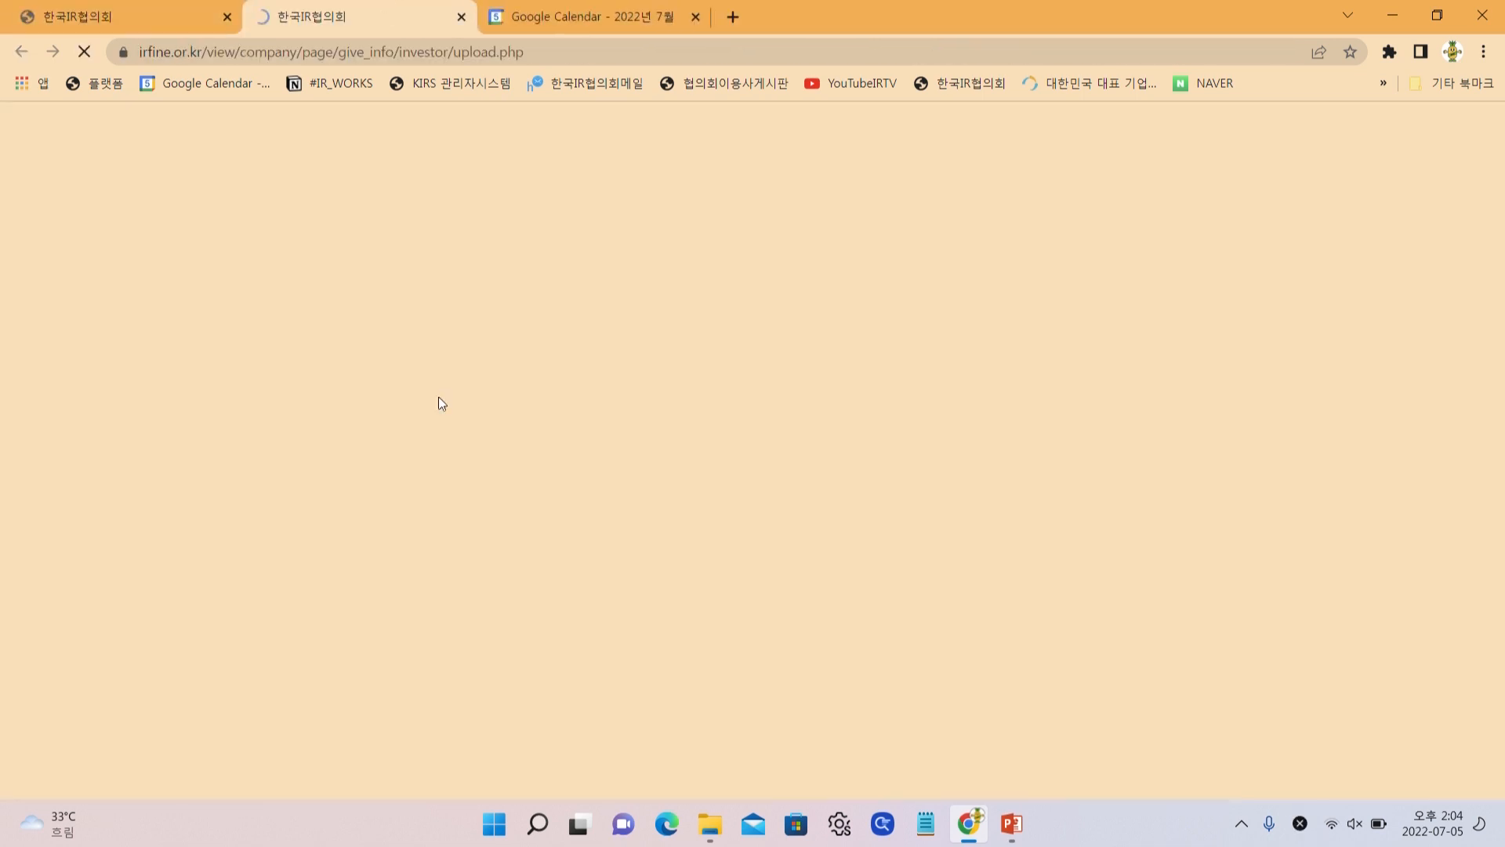
left_click(436, 366)
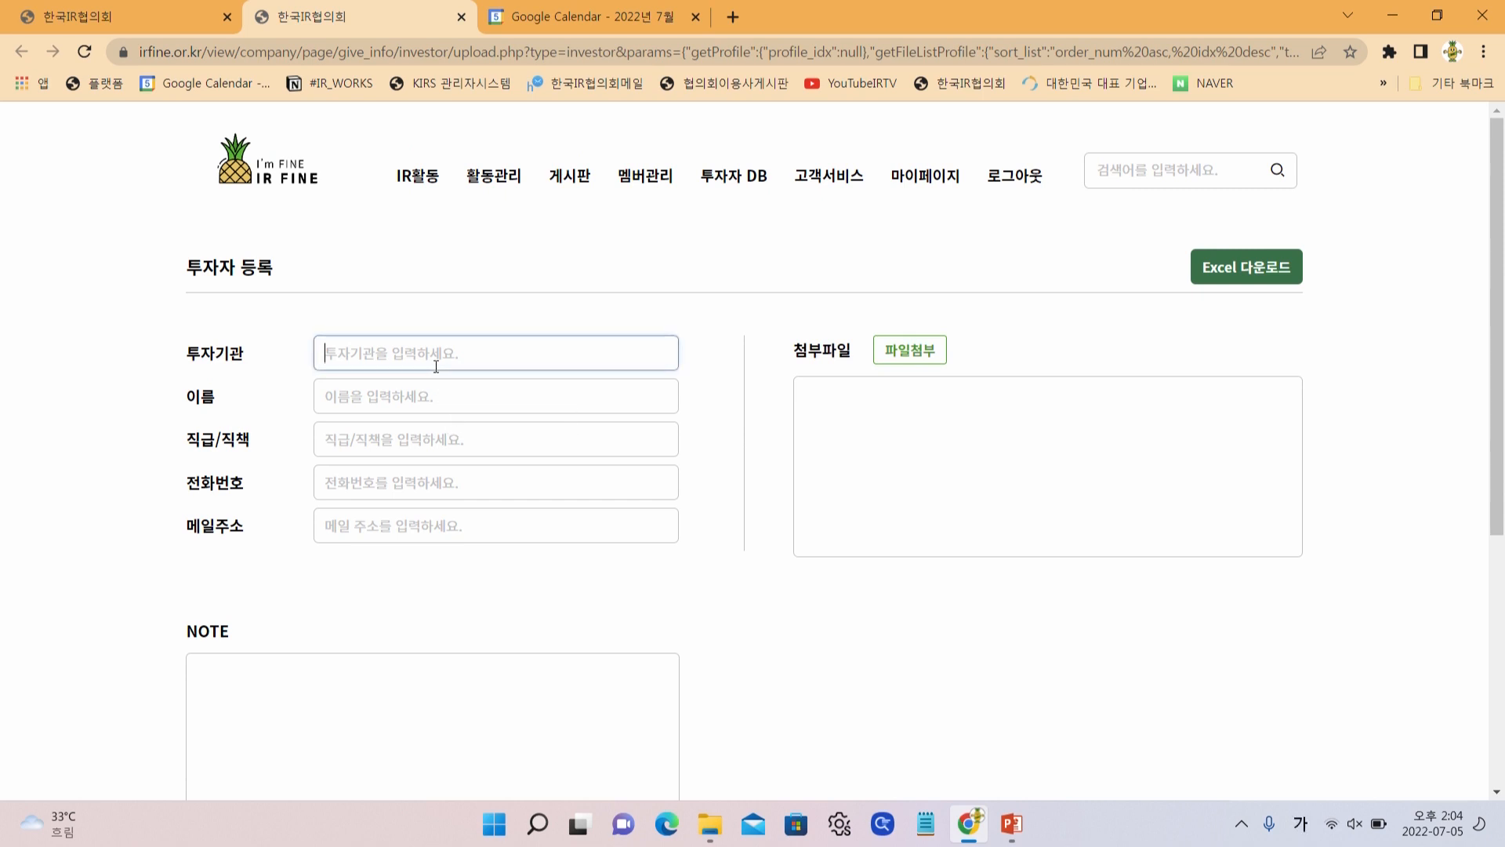
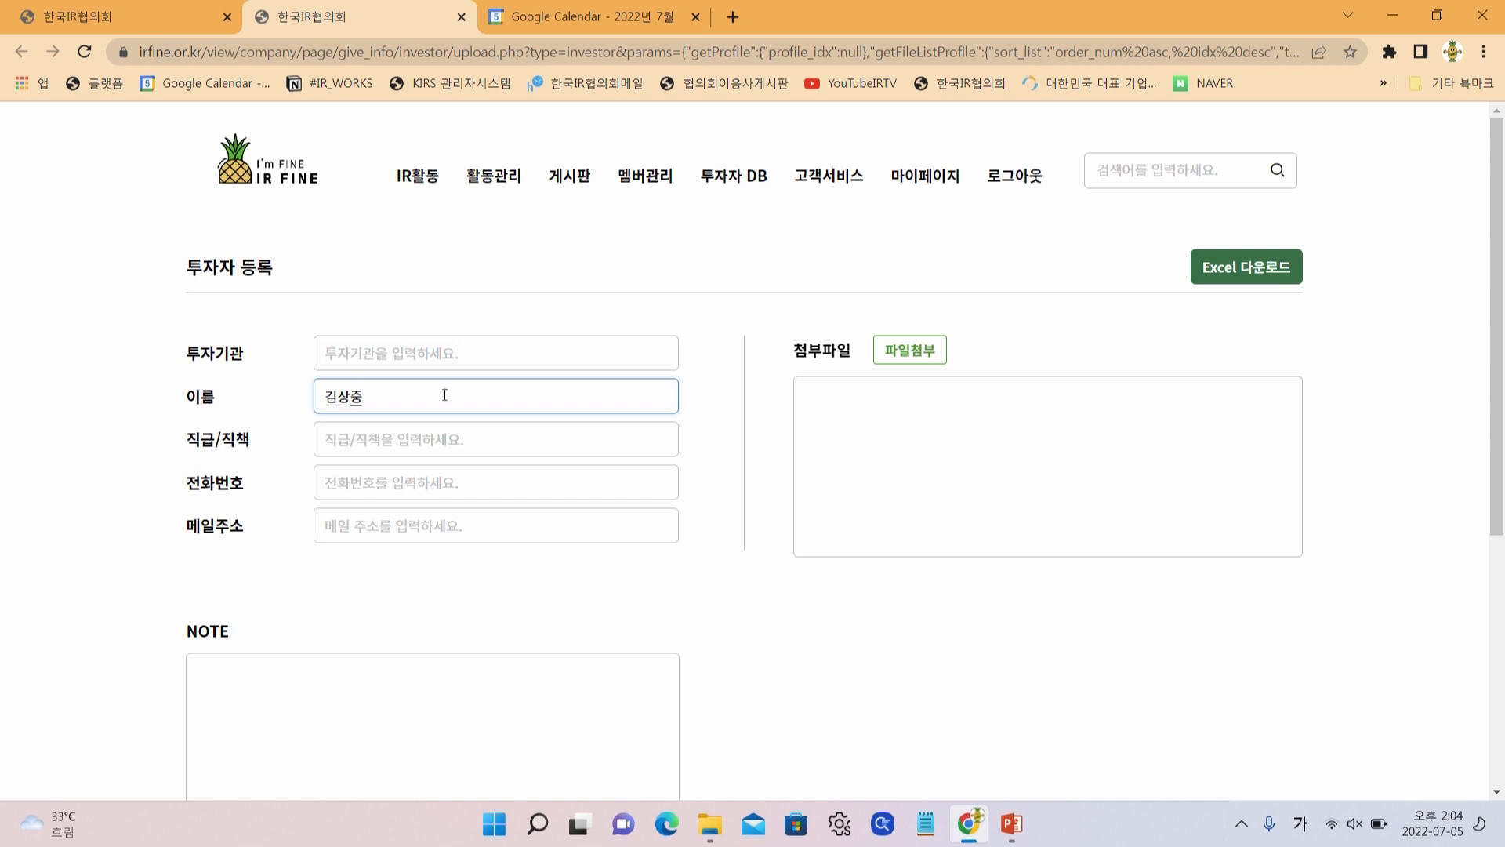
scroll(444, 395, "down", 4)
left_click(881, 654)
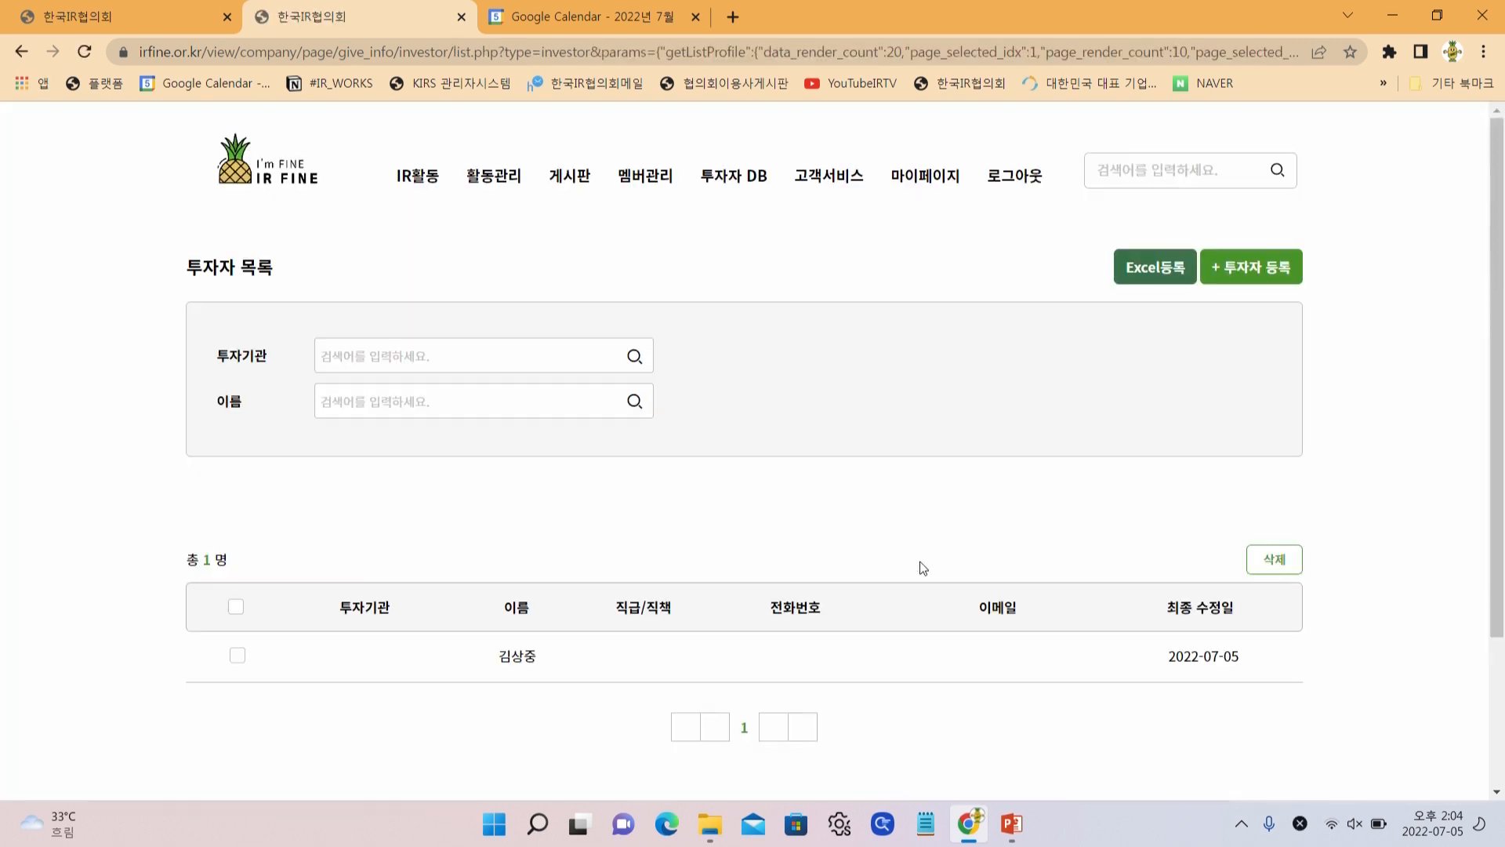
Back on the meeting form, look up and add the newly registered investor as an attendee
left_click(168, 26)
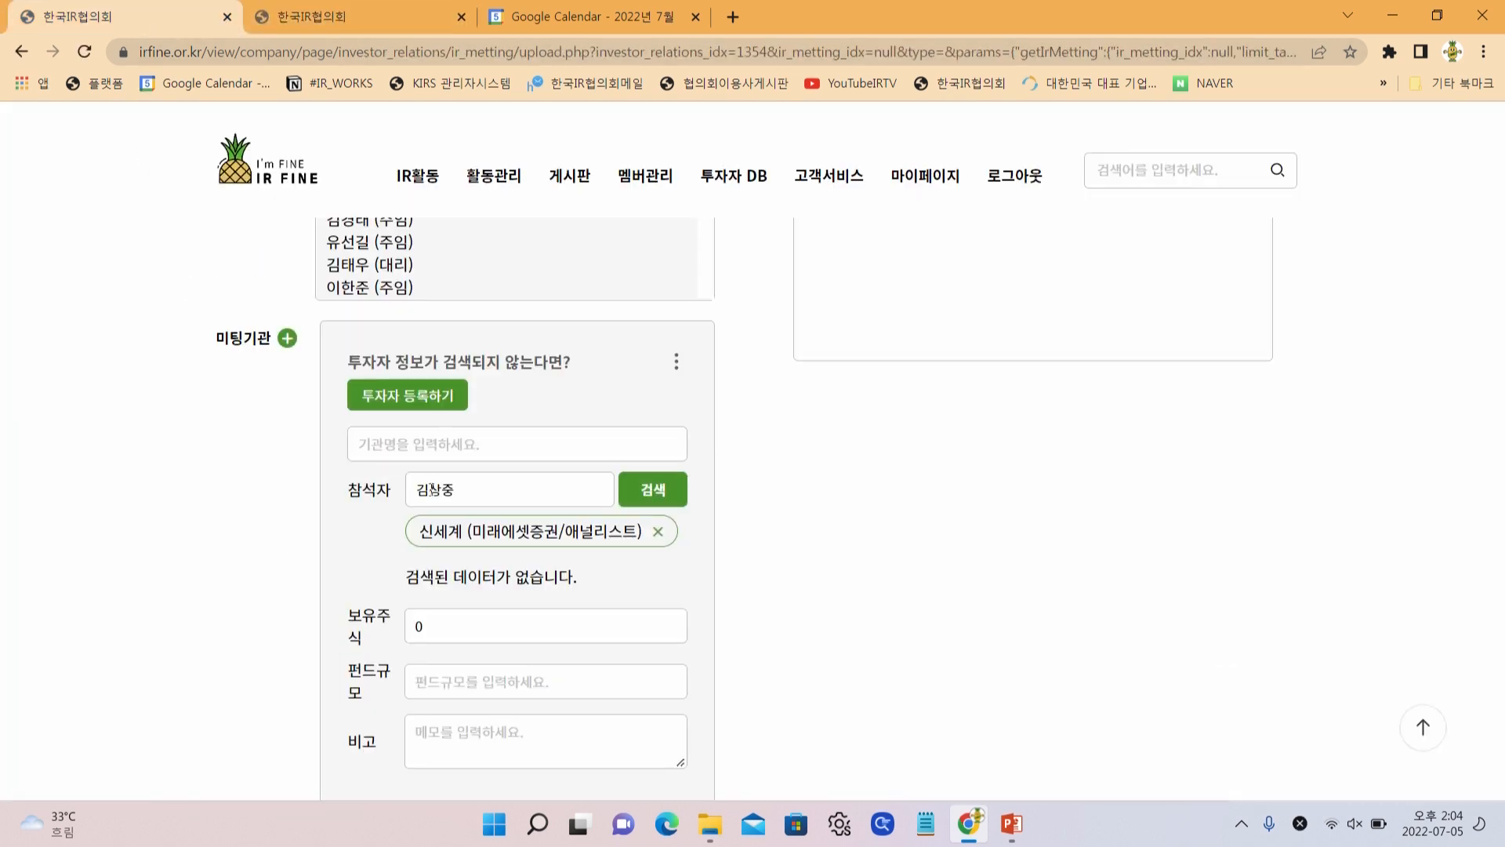
left_click(655, 485)
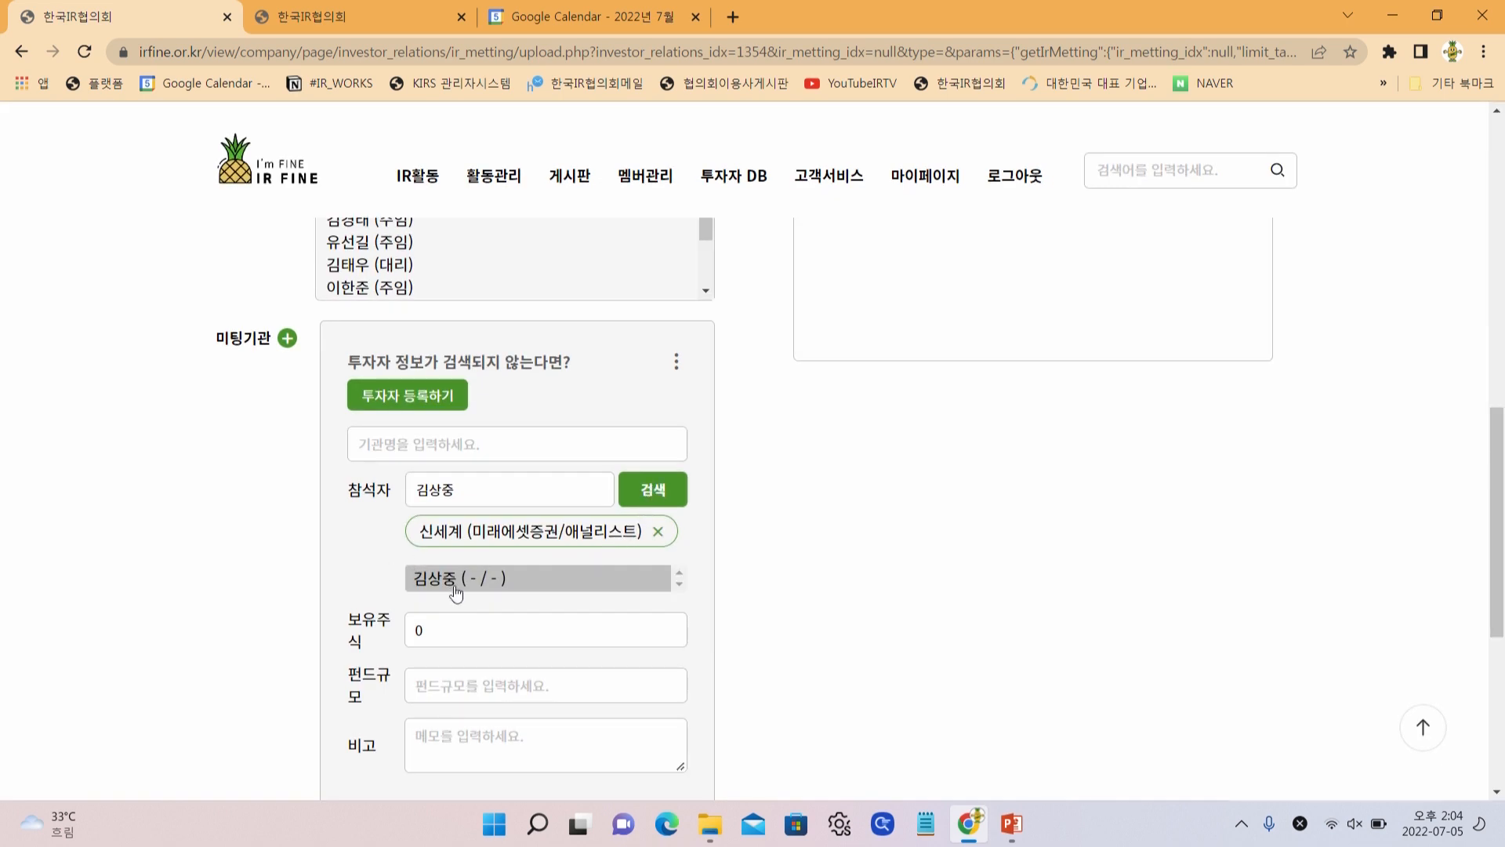
left_click(454, 580)
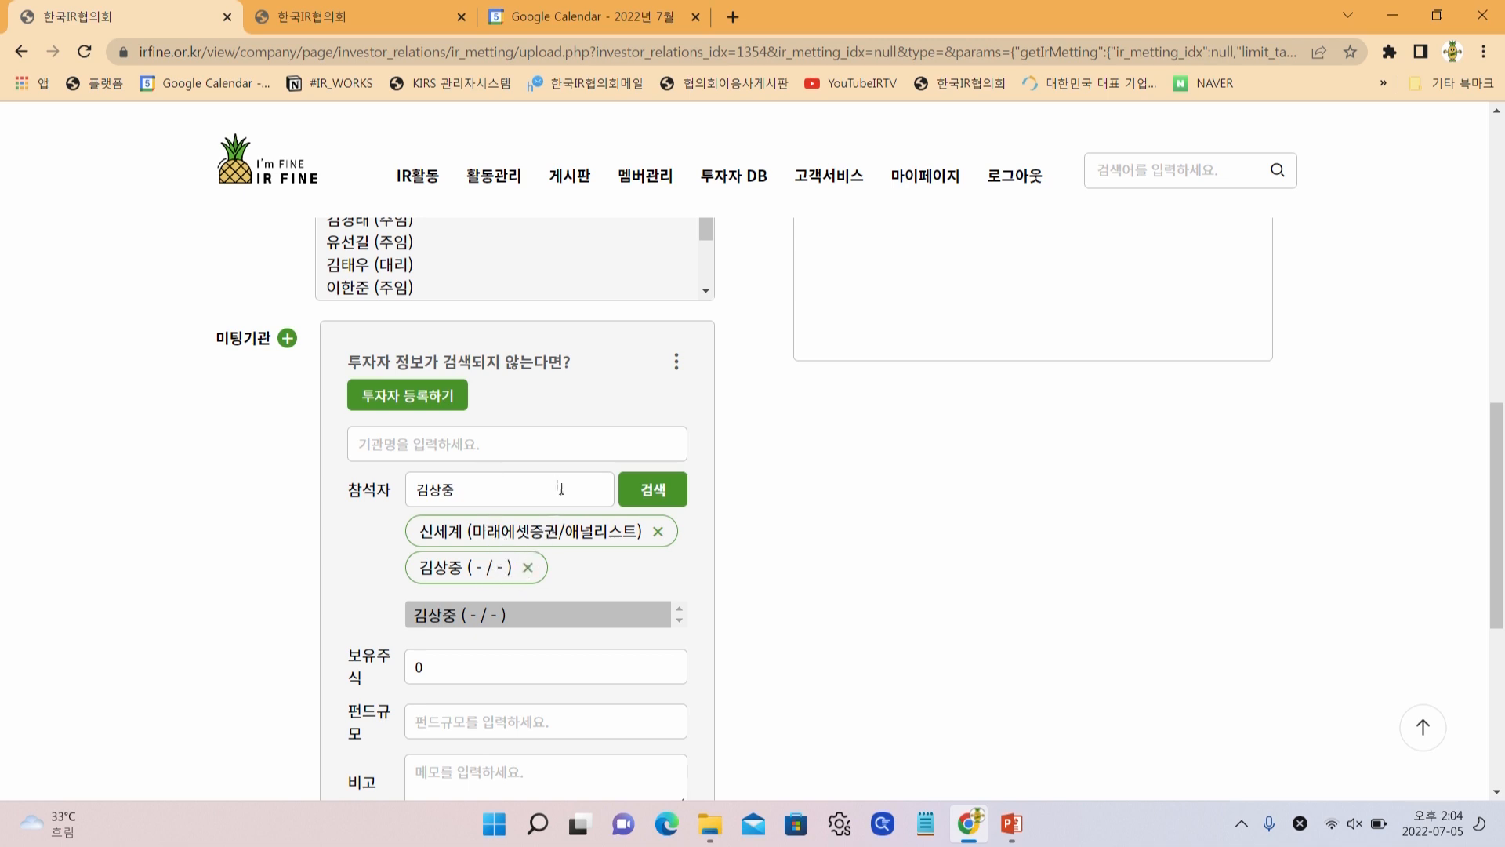
scroll(546, 469, "up", 6)
scroll(538, 636, "down", 3)
scroll(539, 641, "down", 3)
Enter the contact and 골드만삭스 as the institution name, then submit the meeting registration
left_click(480, 447)
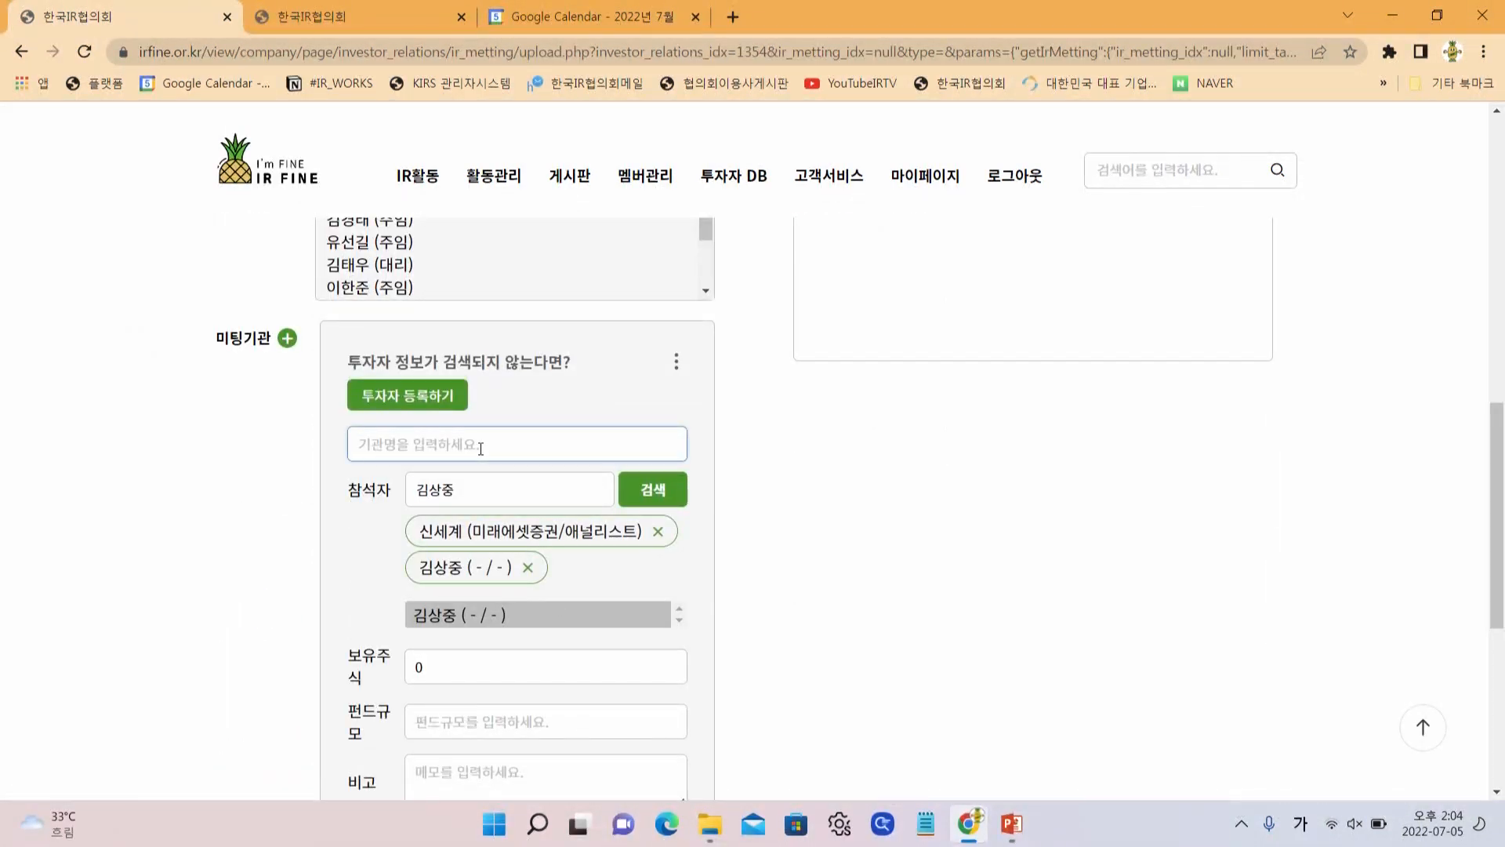
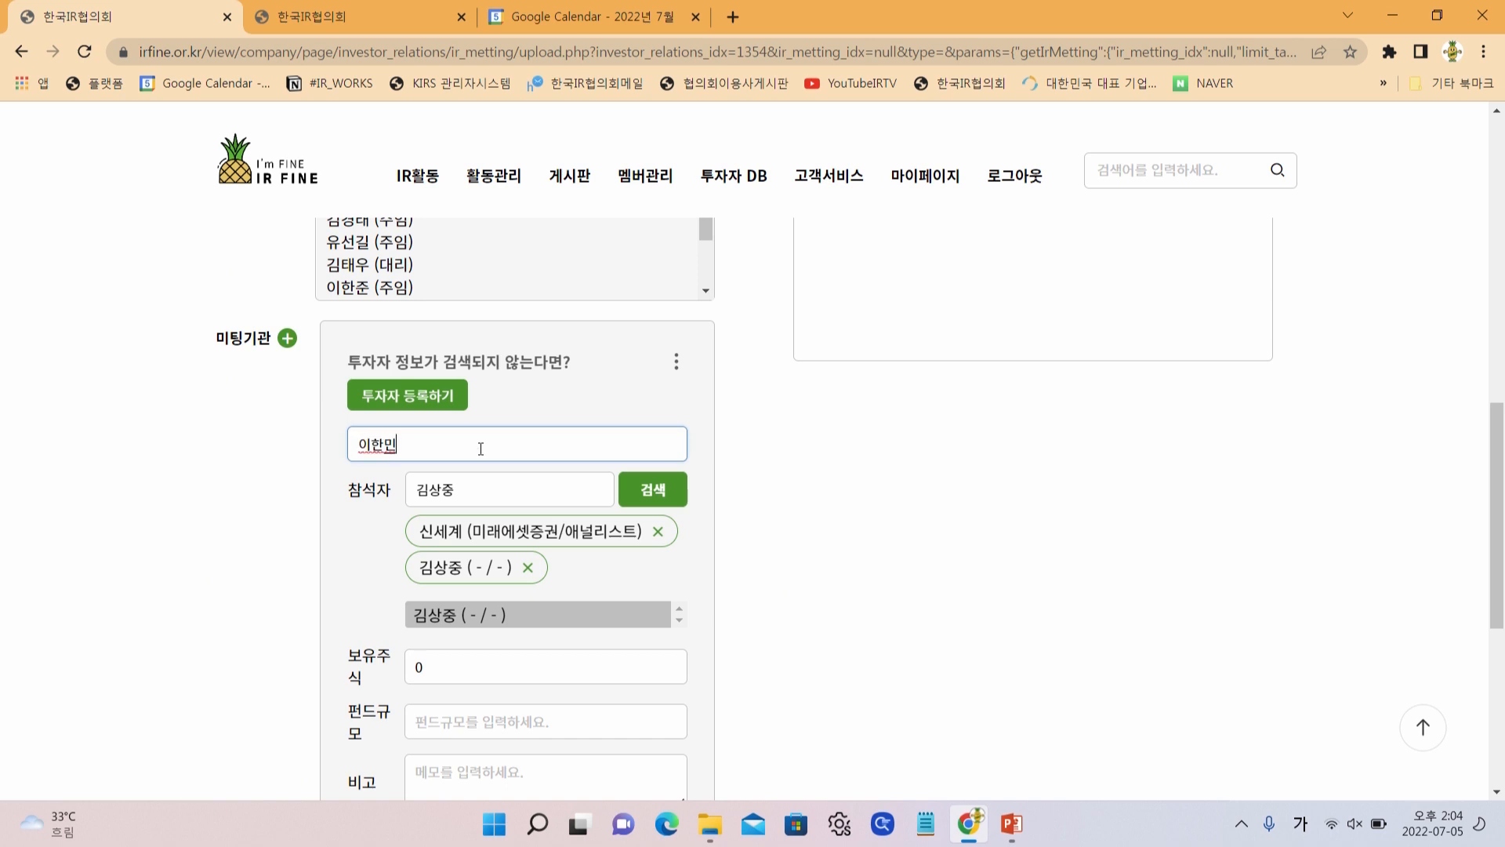
type("(")
type("골드만사그")
type("스")
scroll(480, 448, "down", 3)
left_click(461, 440)
left_click(465, 492)
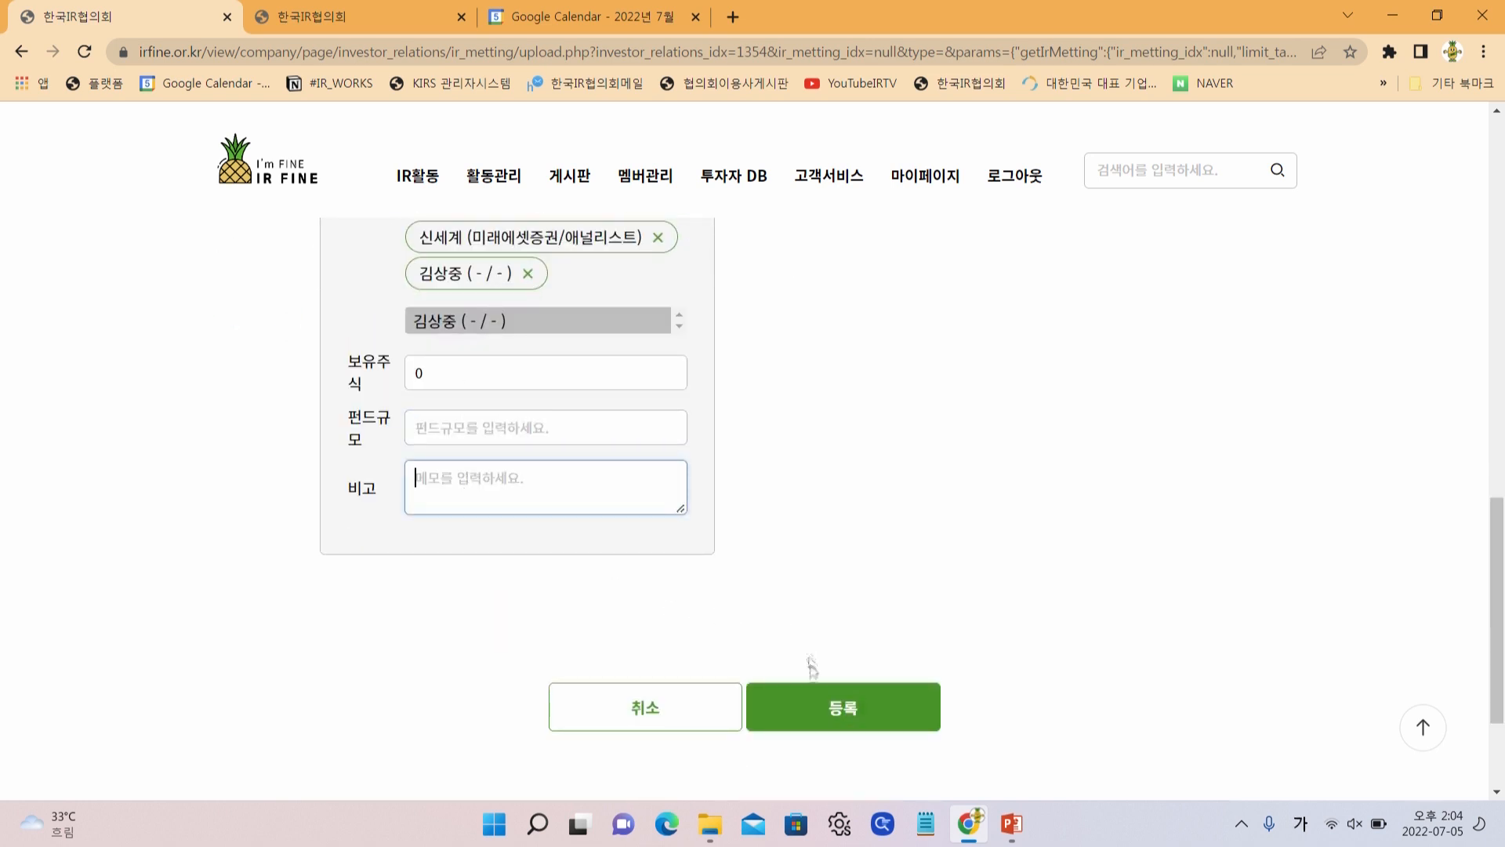
left_click(816, 702)
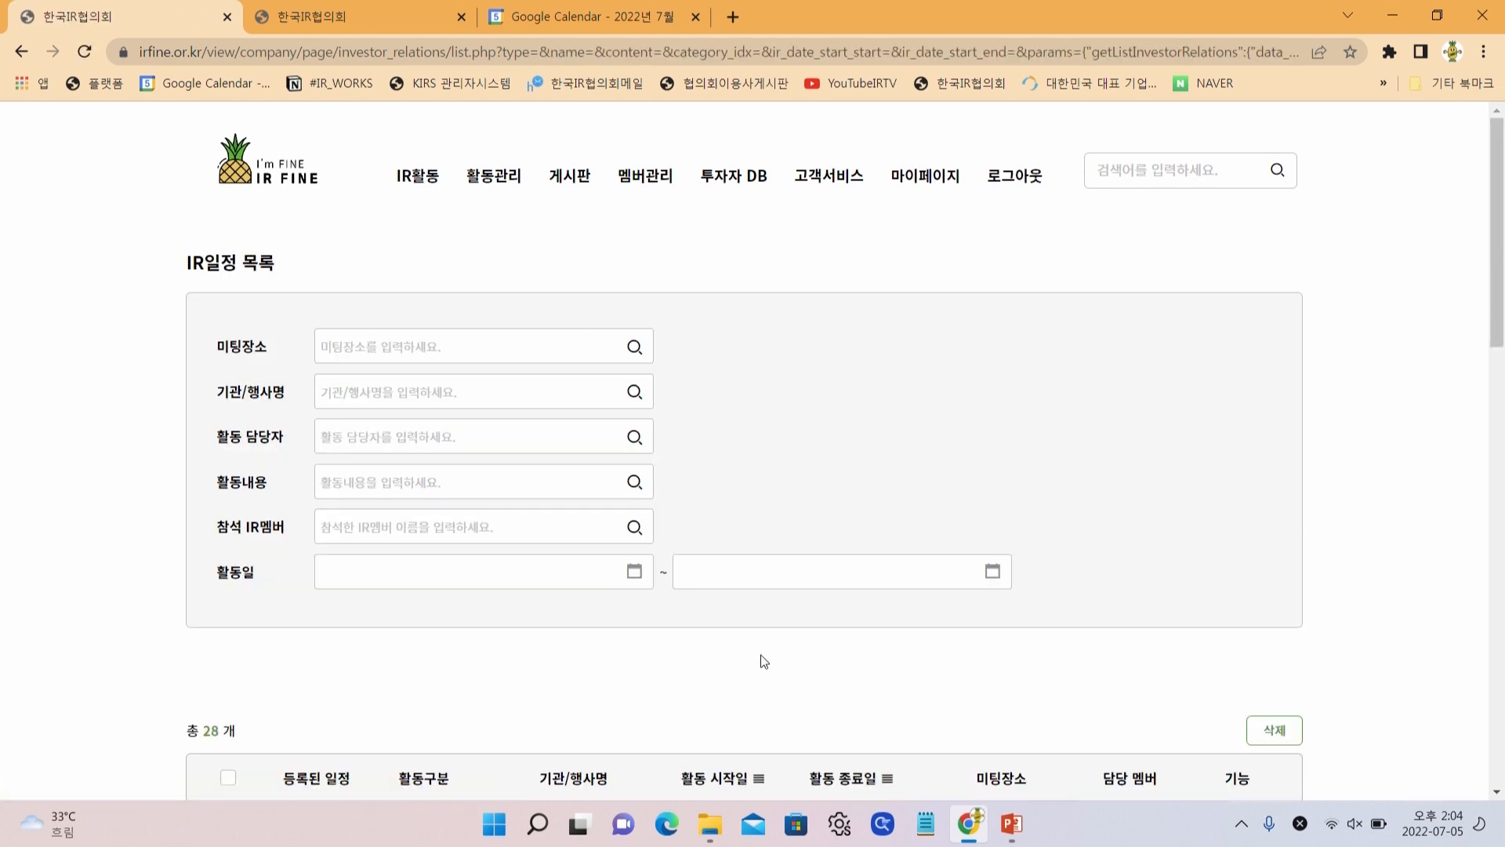
Start a new activity from the 홍콩 NDR row of the IR일정 목록
scroll(764, 661, "down", 5)
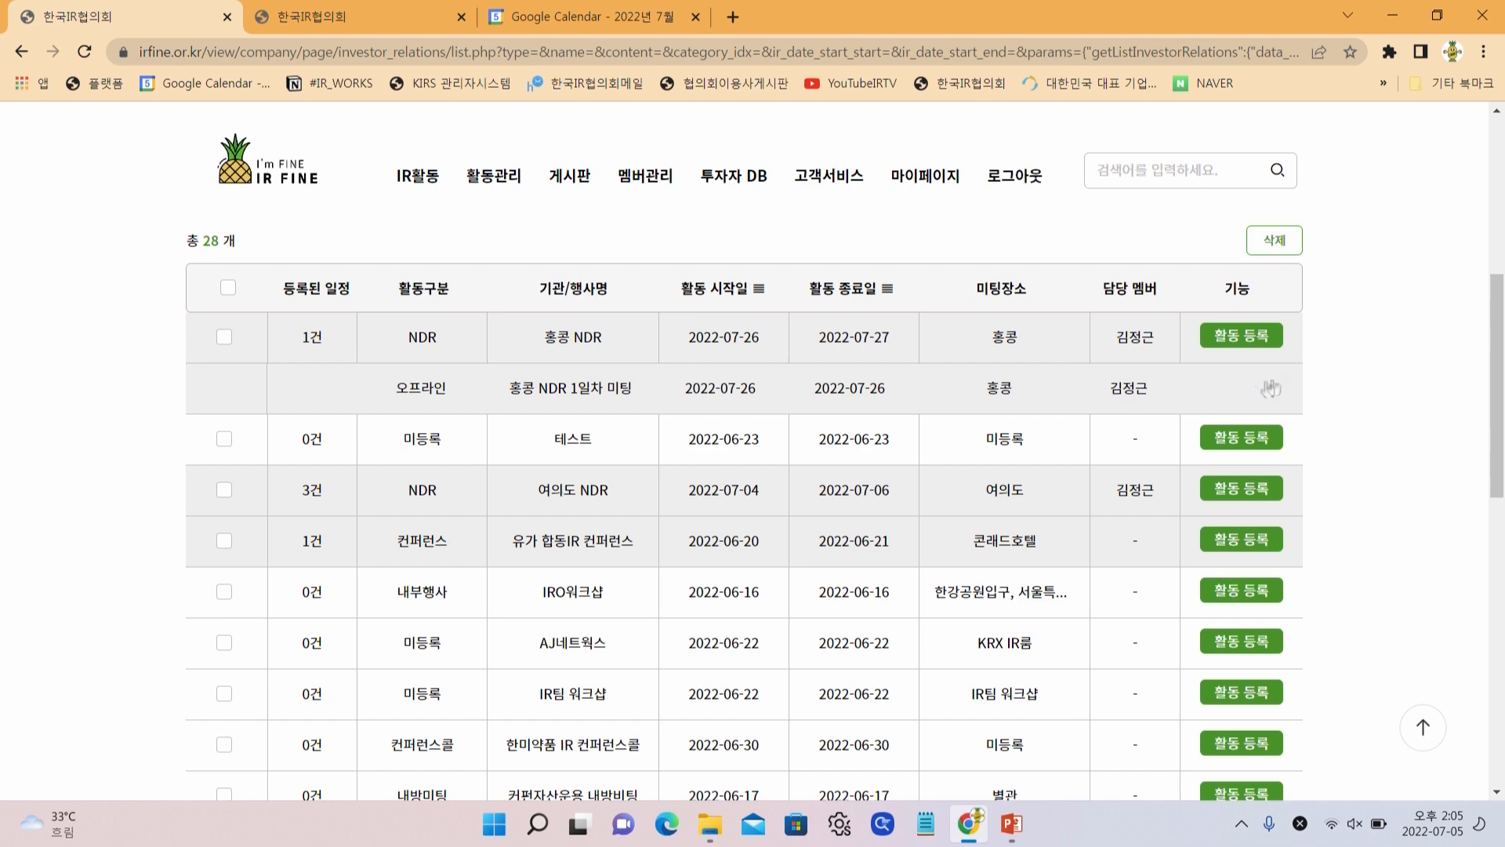
left_click(1262, 339)
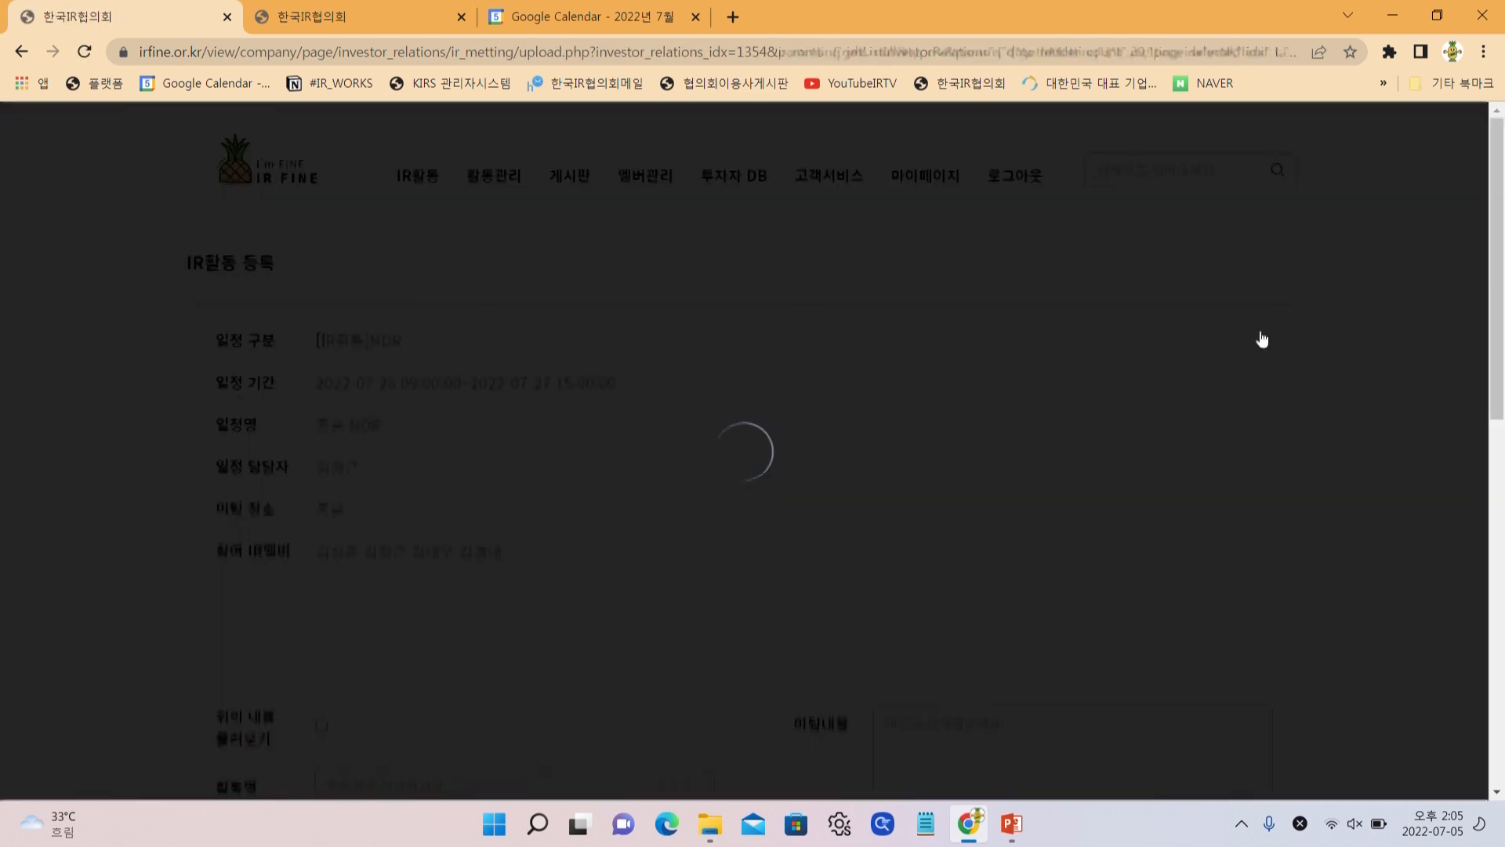
Load the schedule details into the form and append 2일차 미팅 to the activity name
scroll(278, 442, "down", 3)
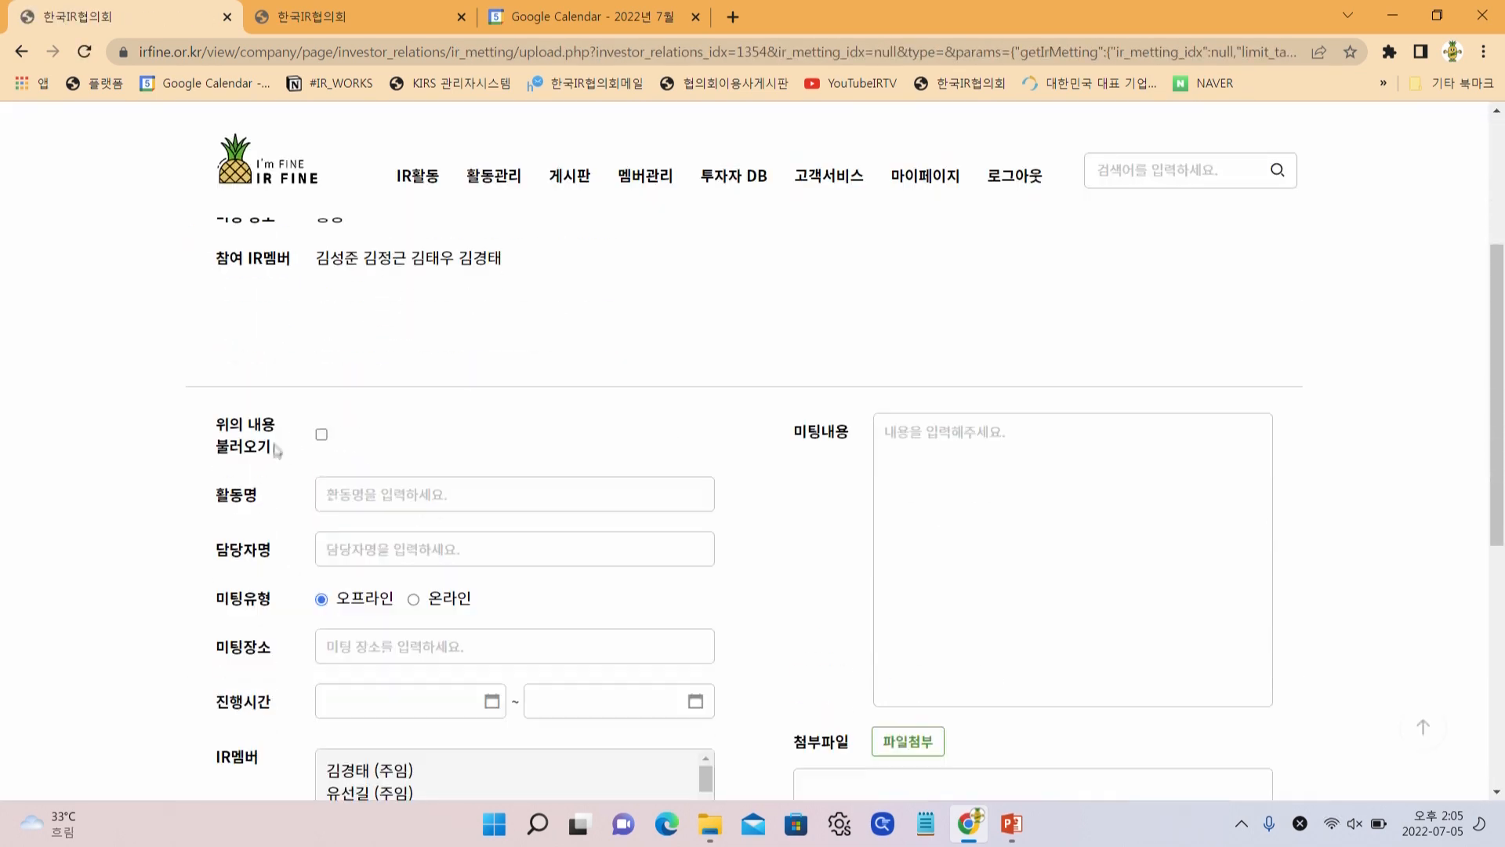
left_click(321, 435)
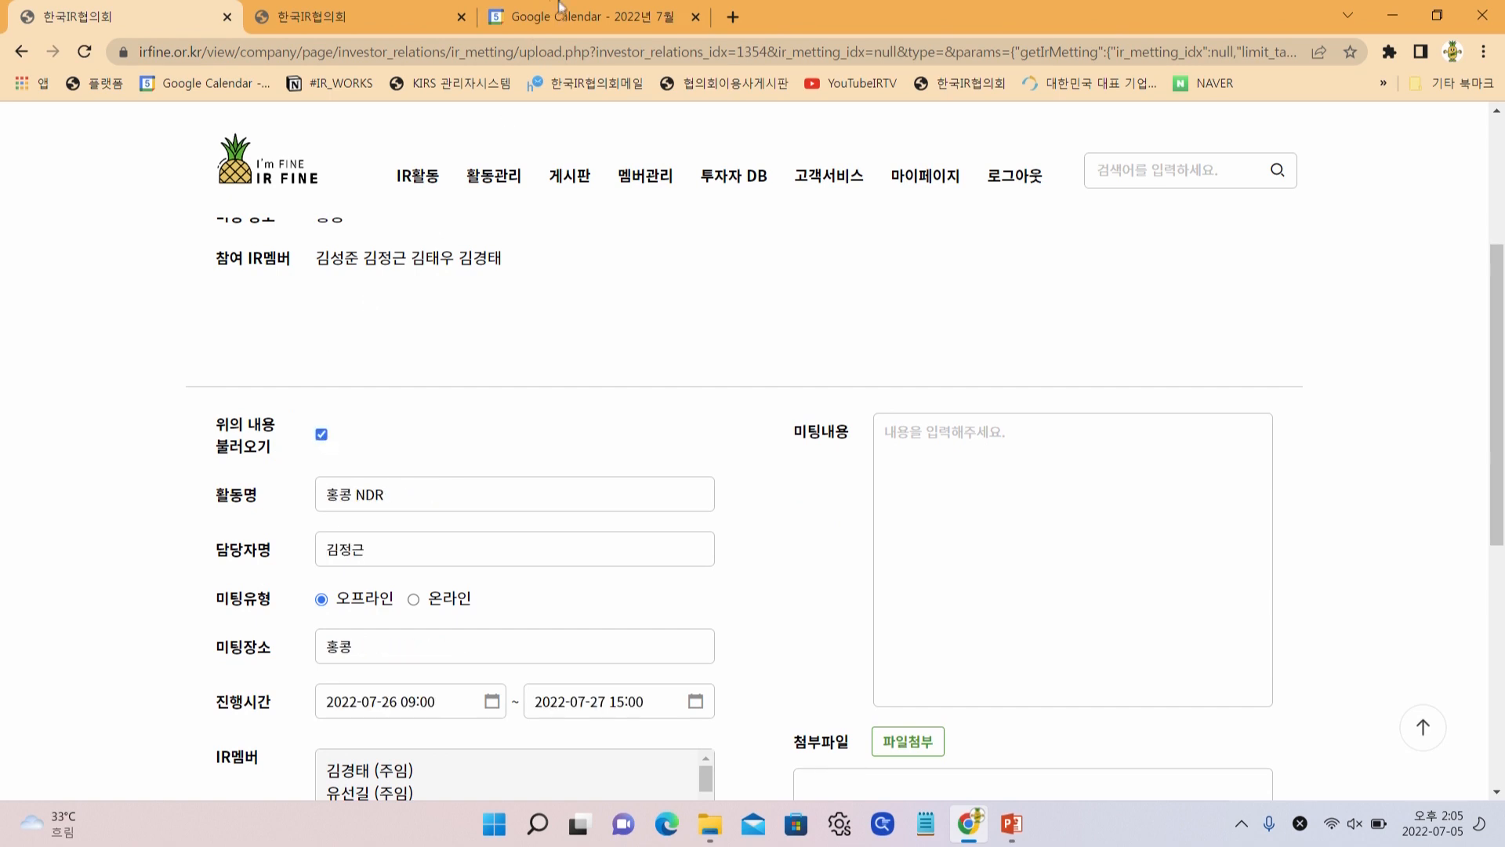
scroll(380, 455, "up", 3)
scroll(381, 455, "down", 3)
left_click(413, 499)
type("2일차 ㅁ")
type("ㅣ팅")
scroll(413, 499, "down", 2)
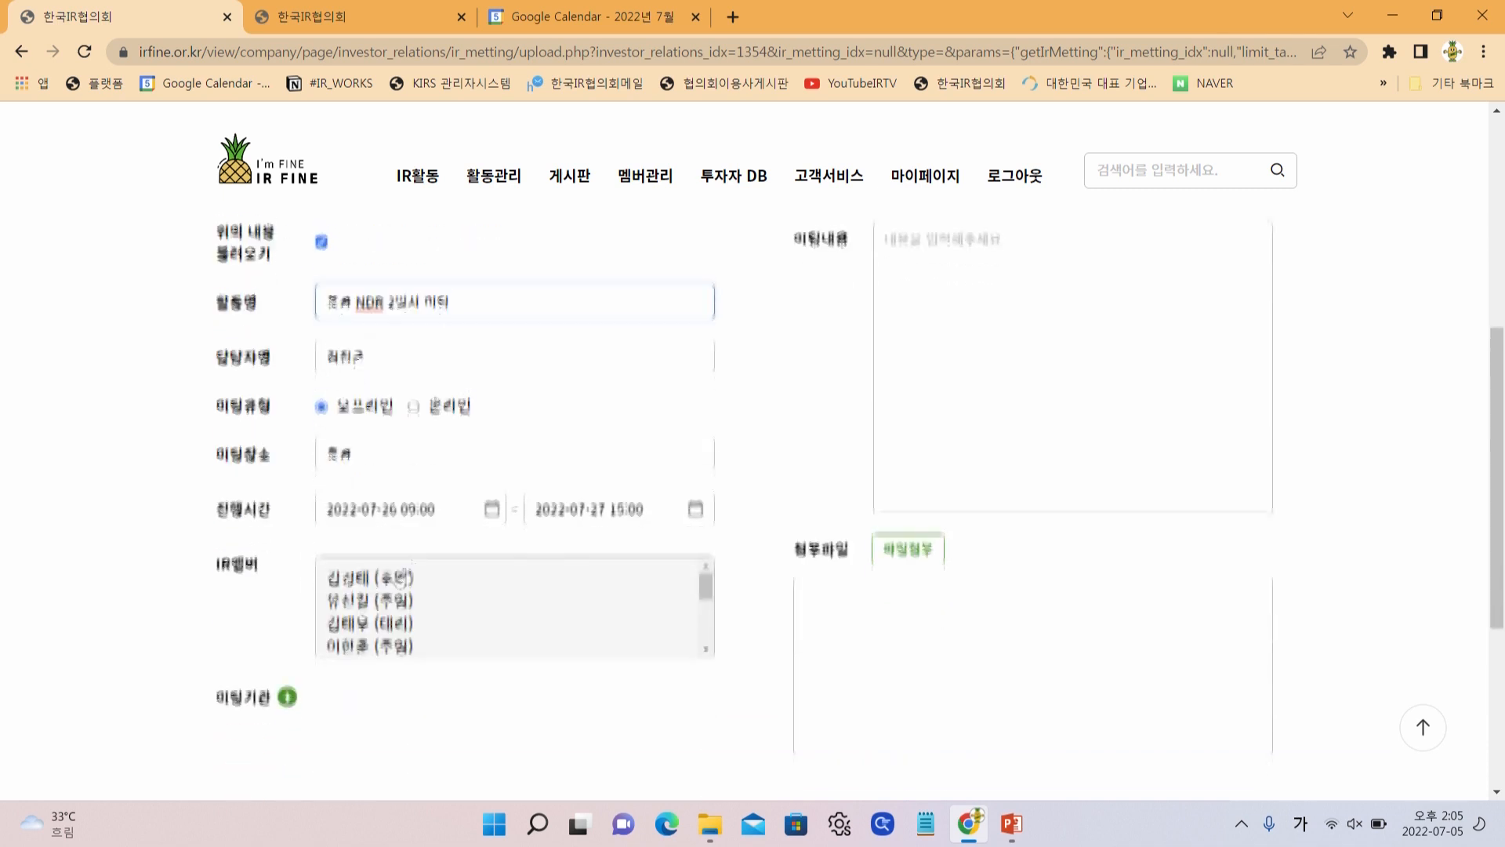
left_click(425, 510)
left_click(434, 354)
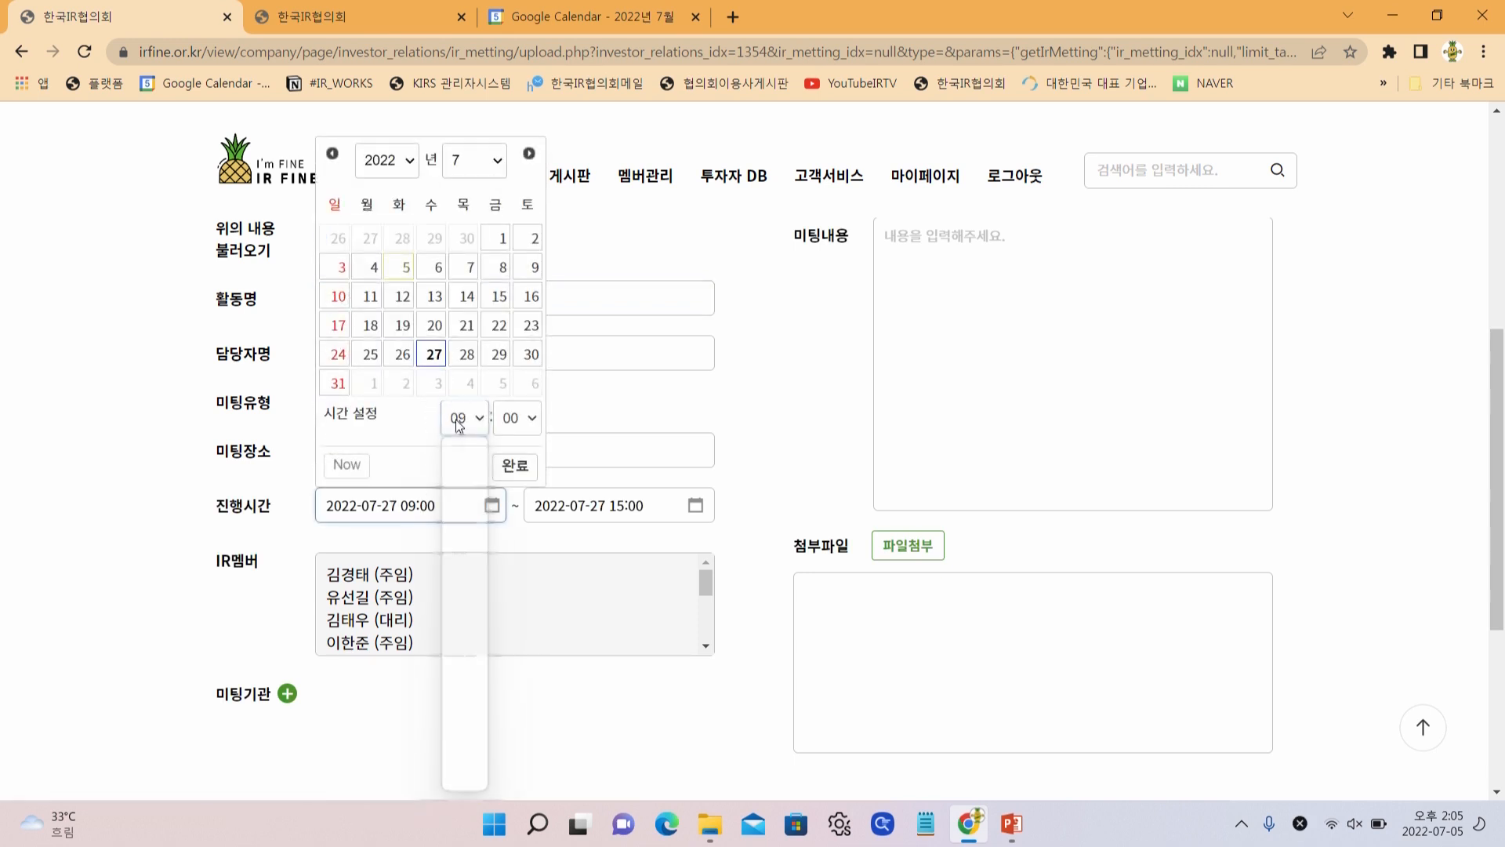
left_click(462, 418)
left_click(457, 674)
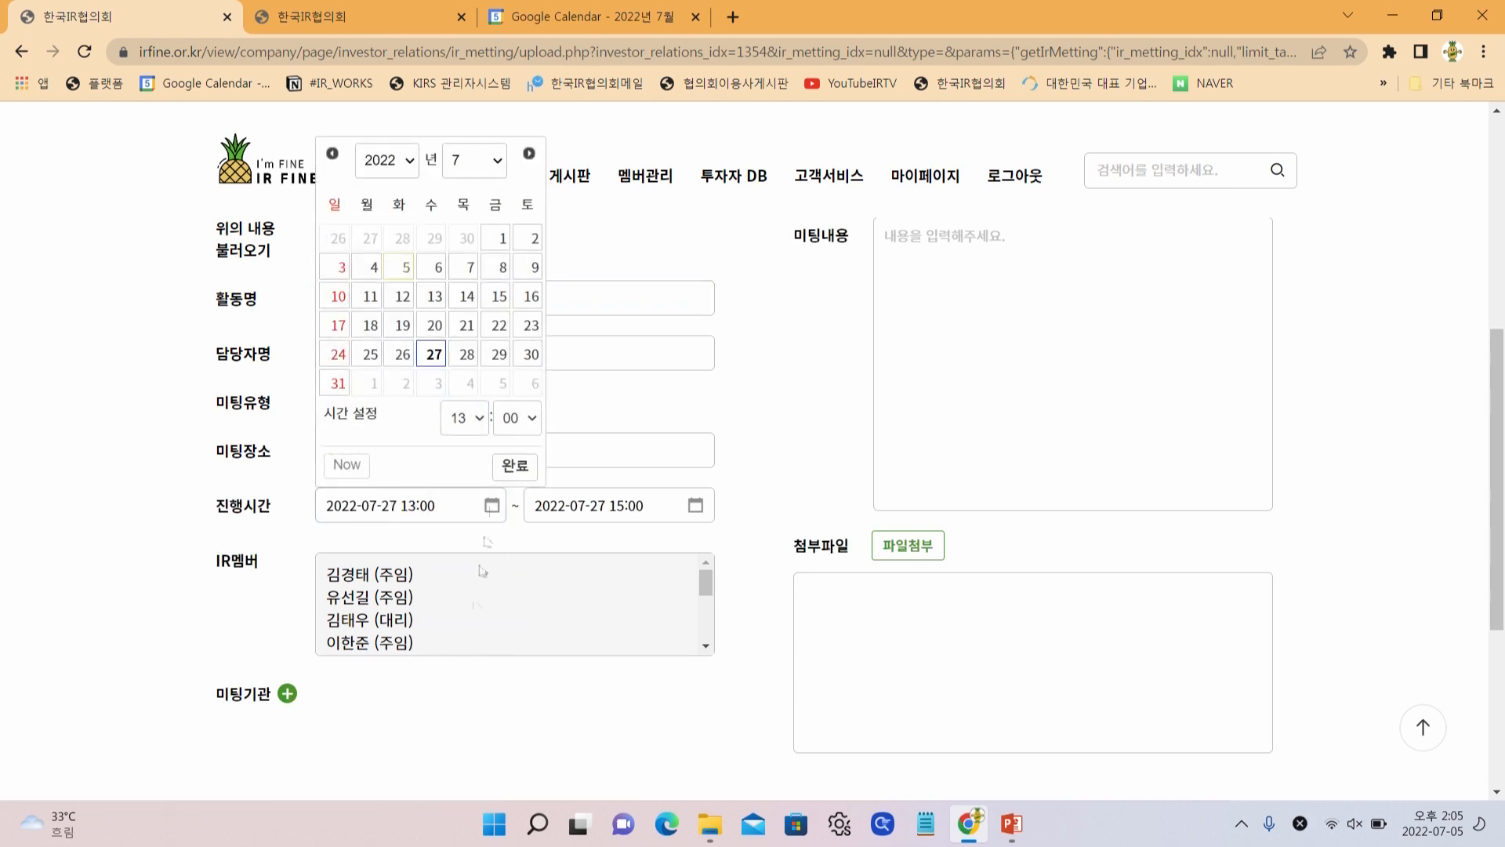
left_click(514, 465)
left_click(602, 507)
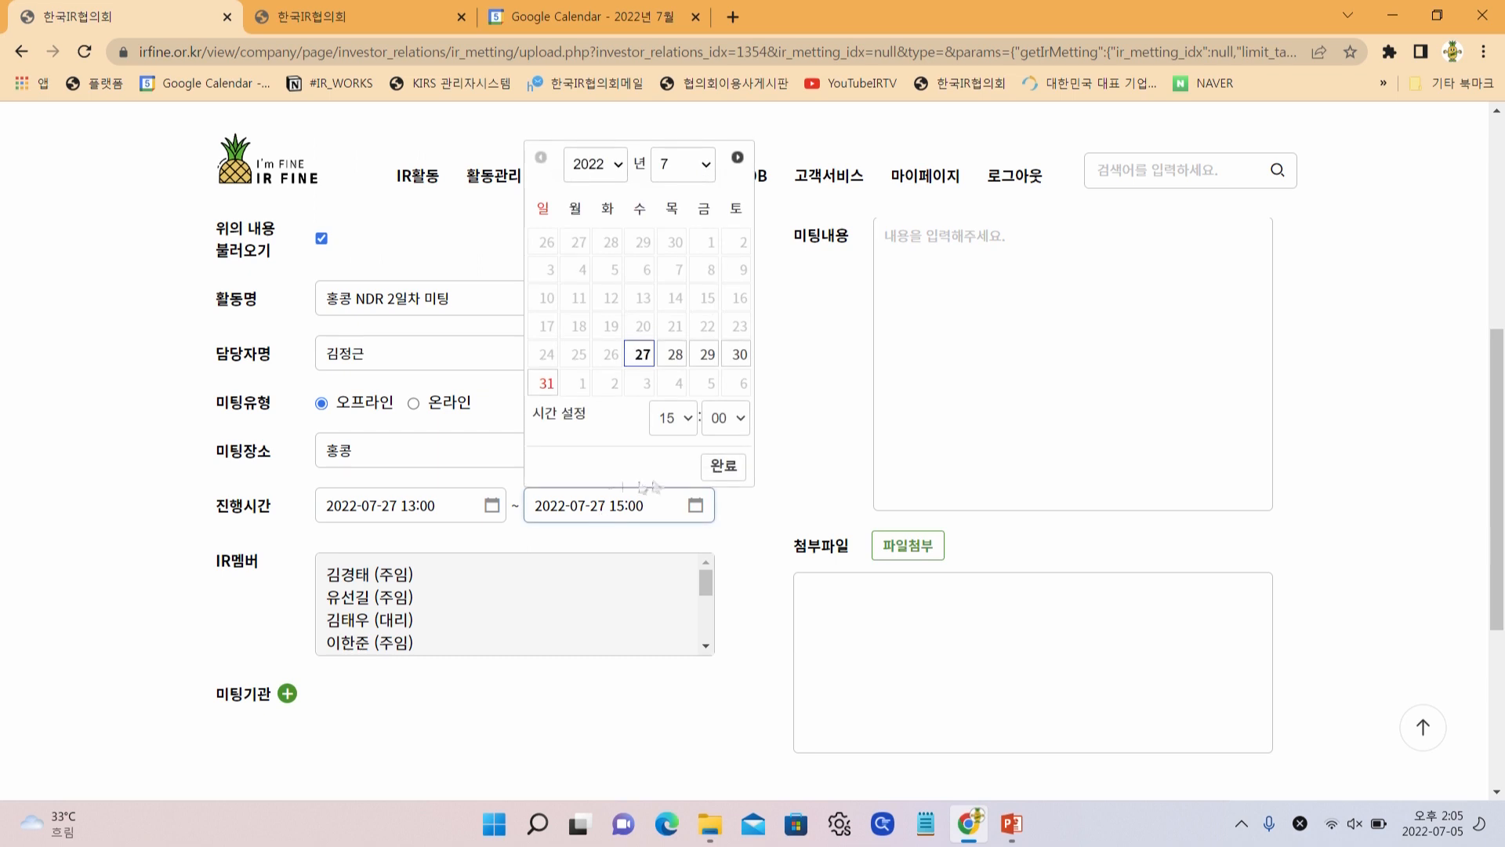
left_click(679, 420)
left_click(667, 496)
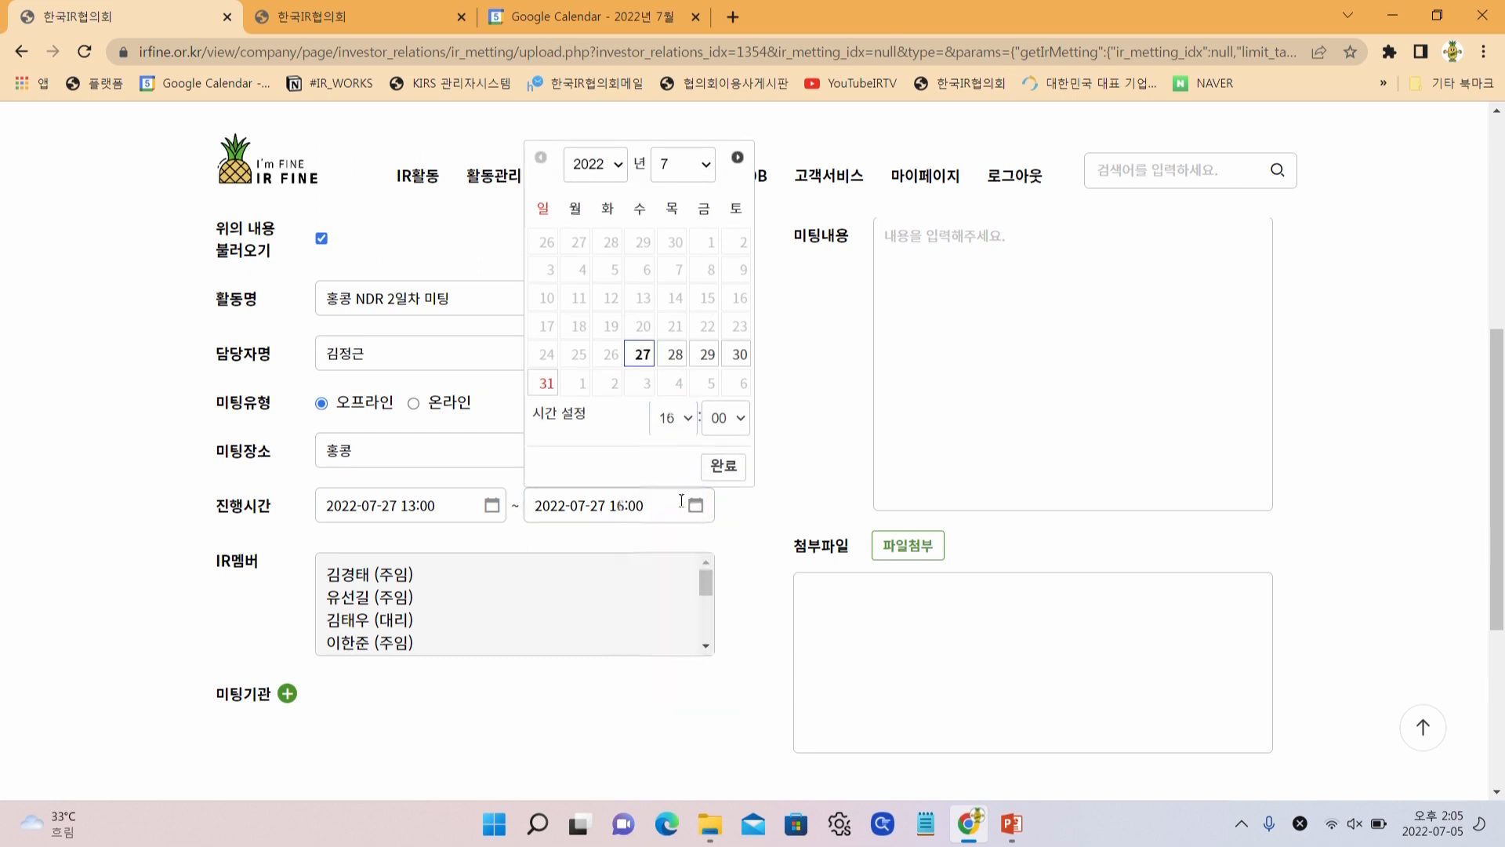
left_click(720, 467)
Add two IR members and a meeting-institution entry, then begin an attendee name search
left_click(345, 604)
scroll(347, 627, "down", 2)
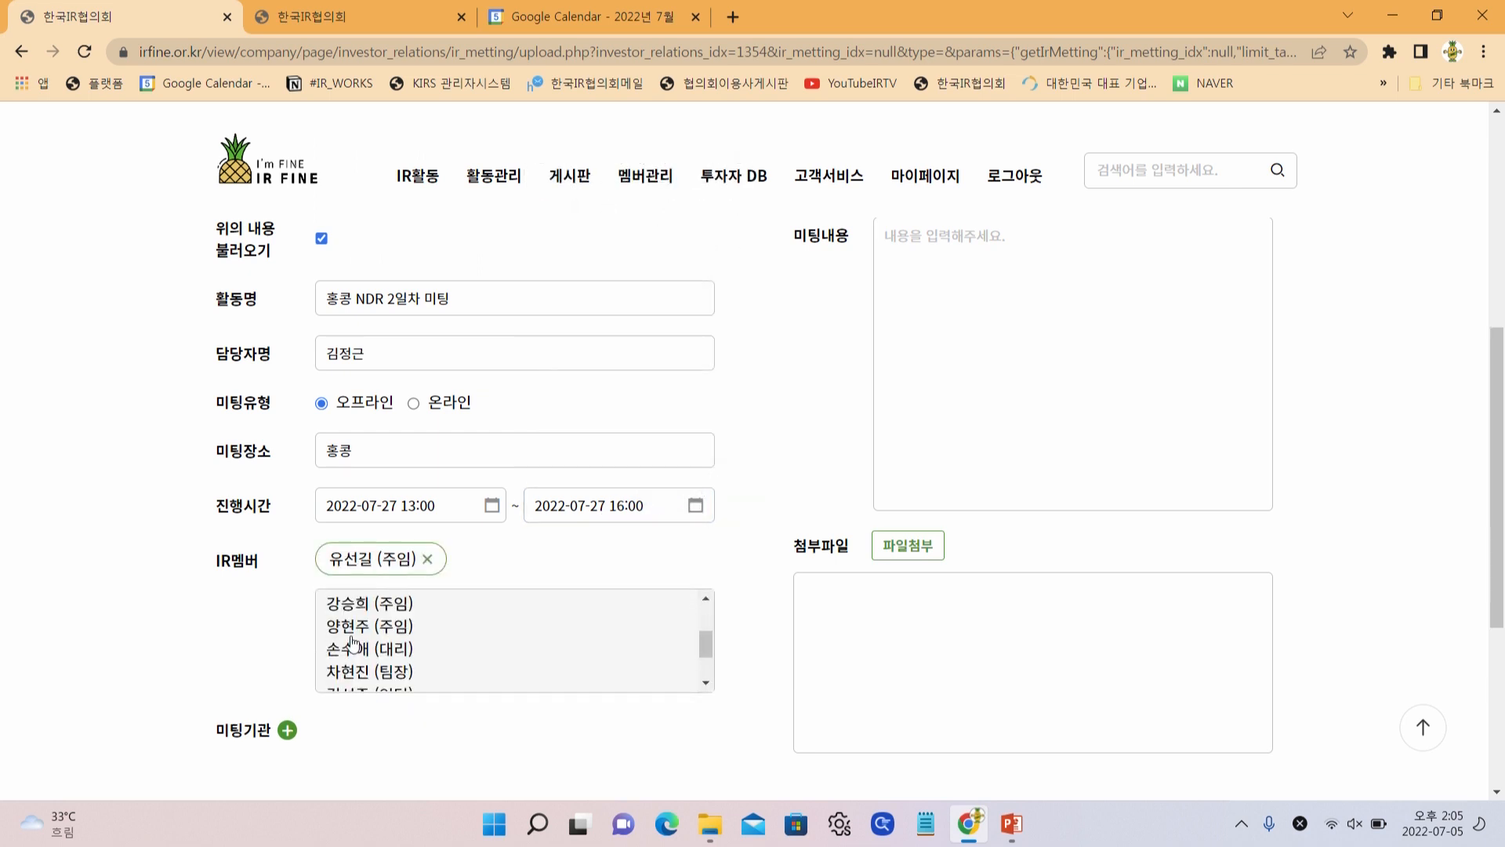
left_click(349, 630)
scroll(350, 651, "down", 5)
left_click(288, 730)
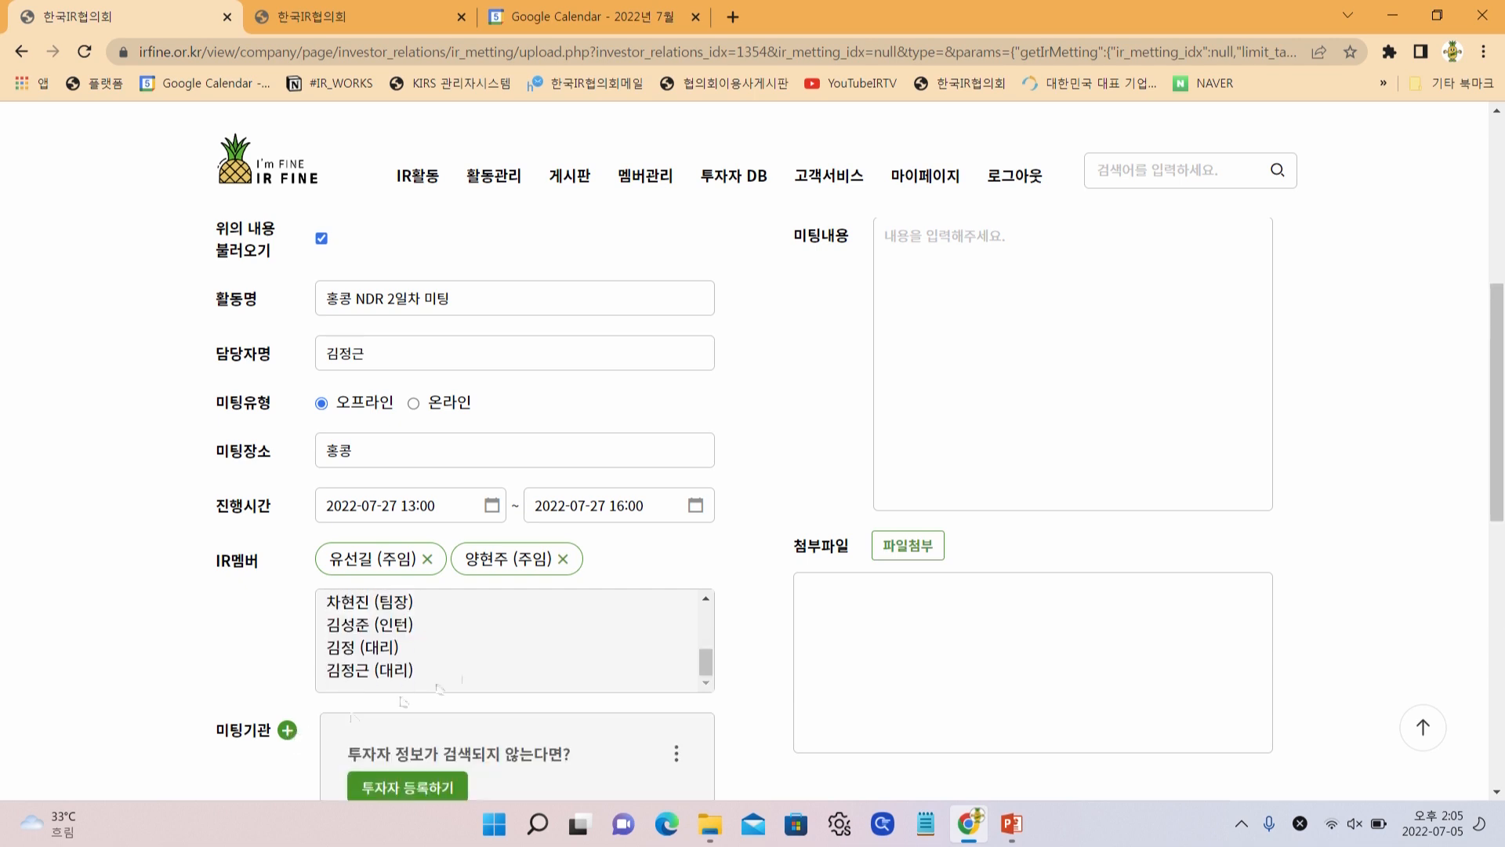
scroll(486, 595, "down", 3)
left_click(488, 584)
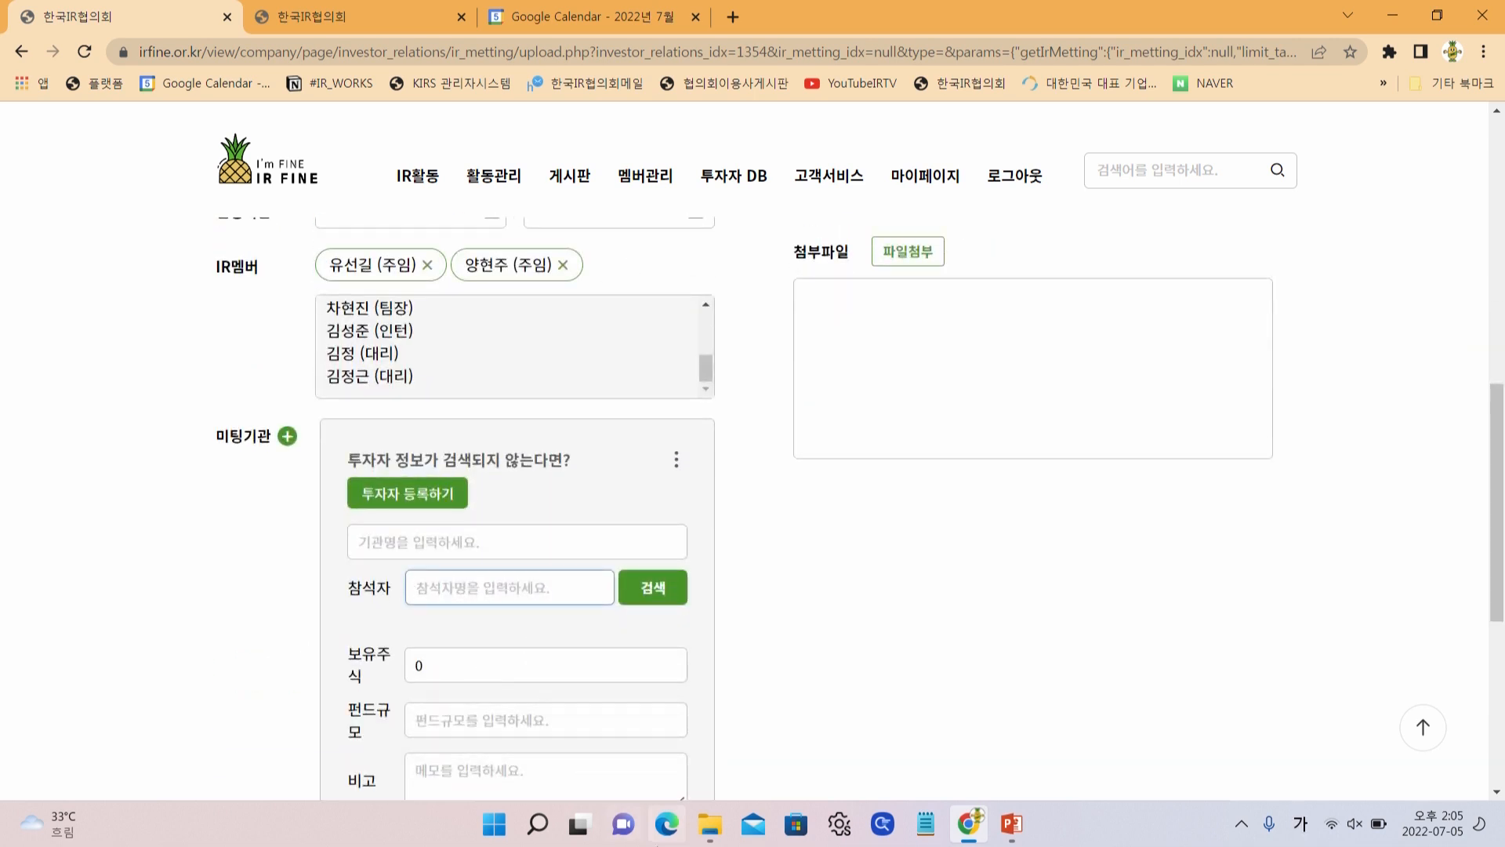
type("황")
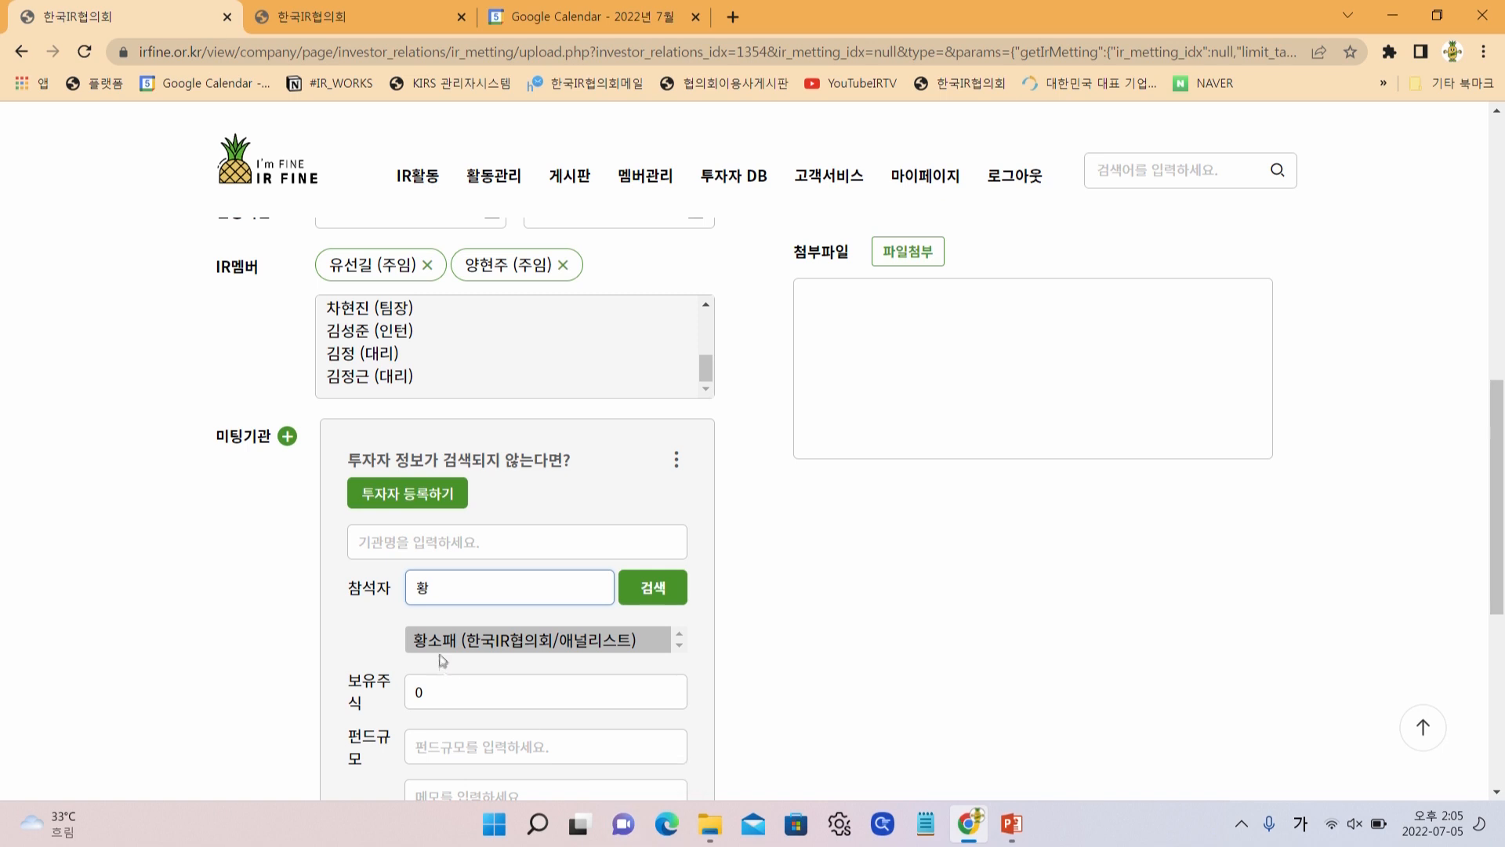
Add the suggested 한국IR협의회 analyst as an attendee and add a second meeting-institution card
left_click(464, 641)
scroll(809, 680, "down", 2)
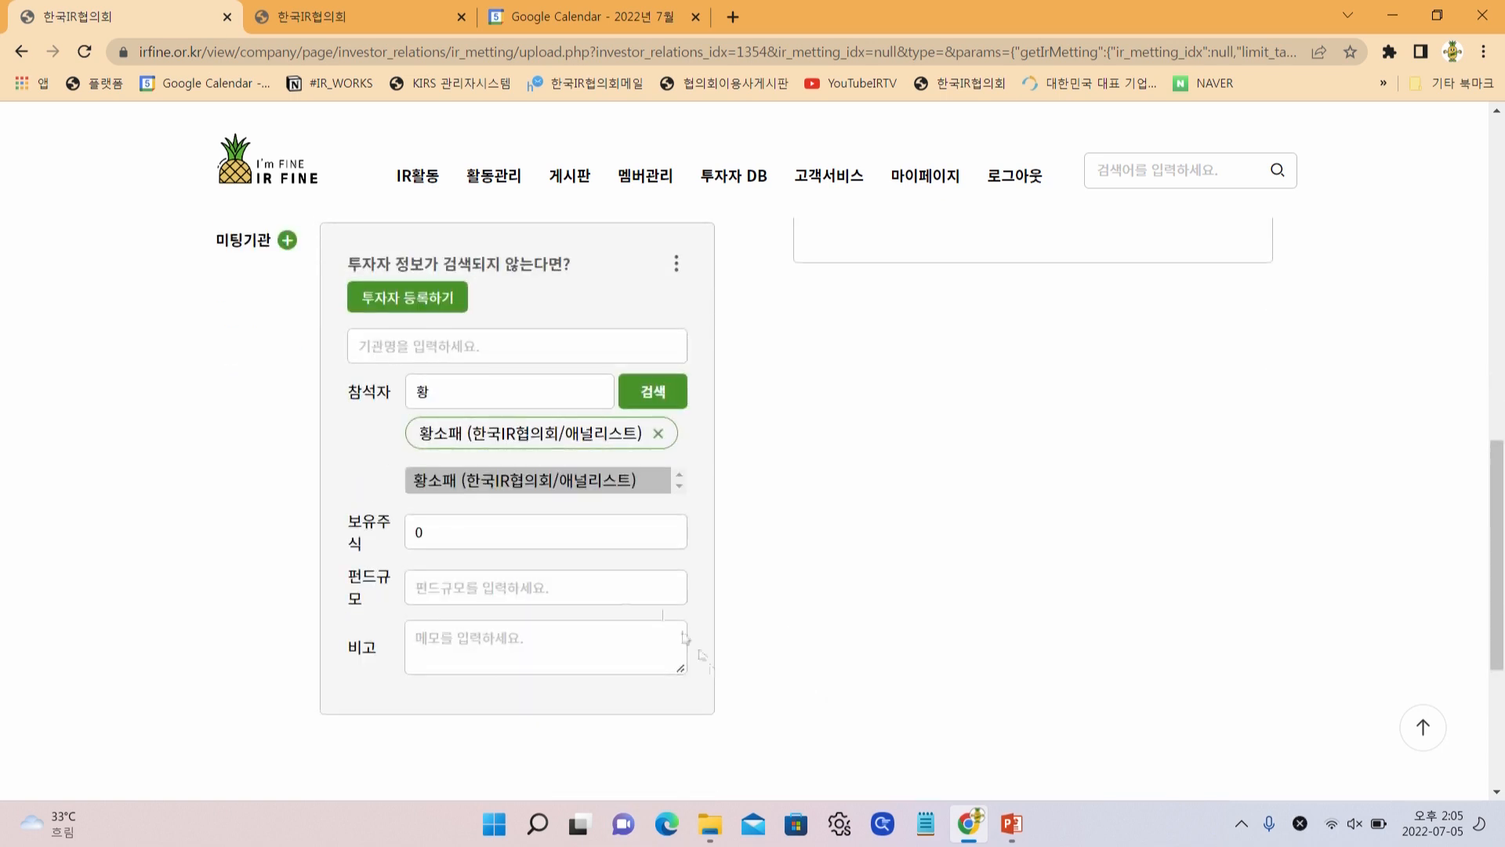
left_click(287, 249)
scroll(498, 648, "down", 2)
Enter the HSBC contact's name with (HSBC) as the second institution's 기관명
left_click(500, 650)
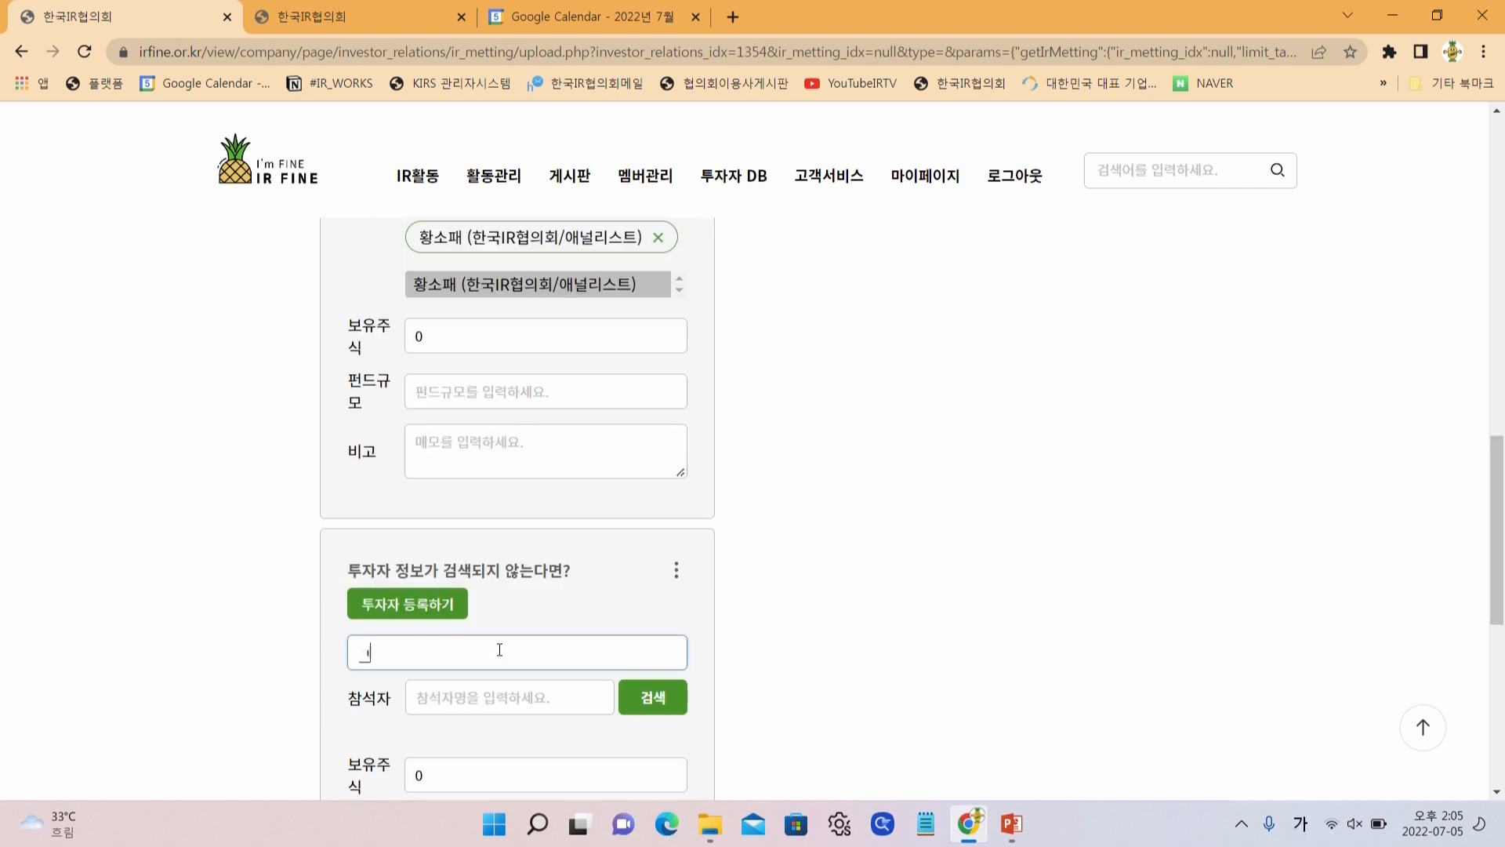
type("(")
key("Hangul")
type("HSBC)")
Write the memo 기록했으면 하는 내용 in the HSBC institution's 비고 field
scroll(510, 627, "down", 3)
left_click(524, 602)
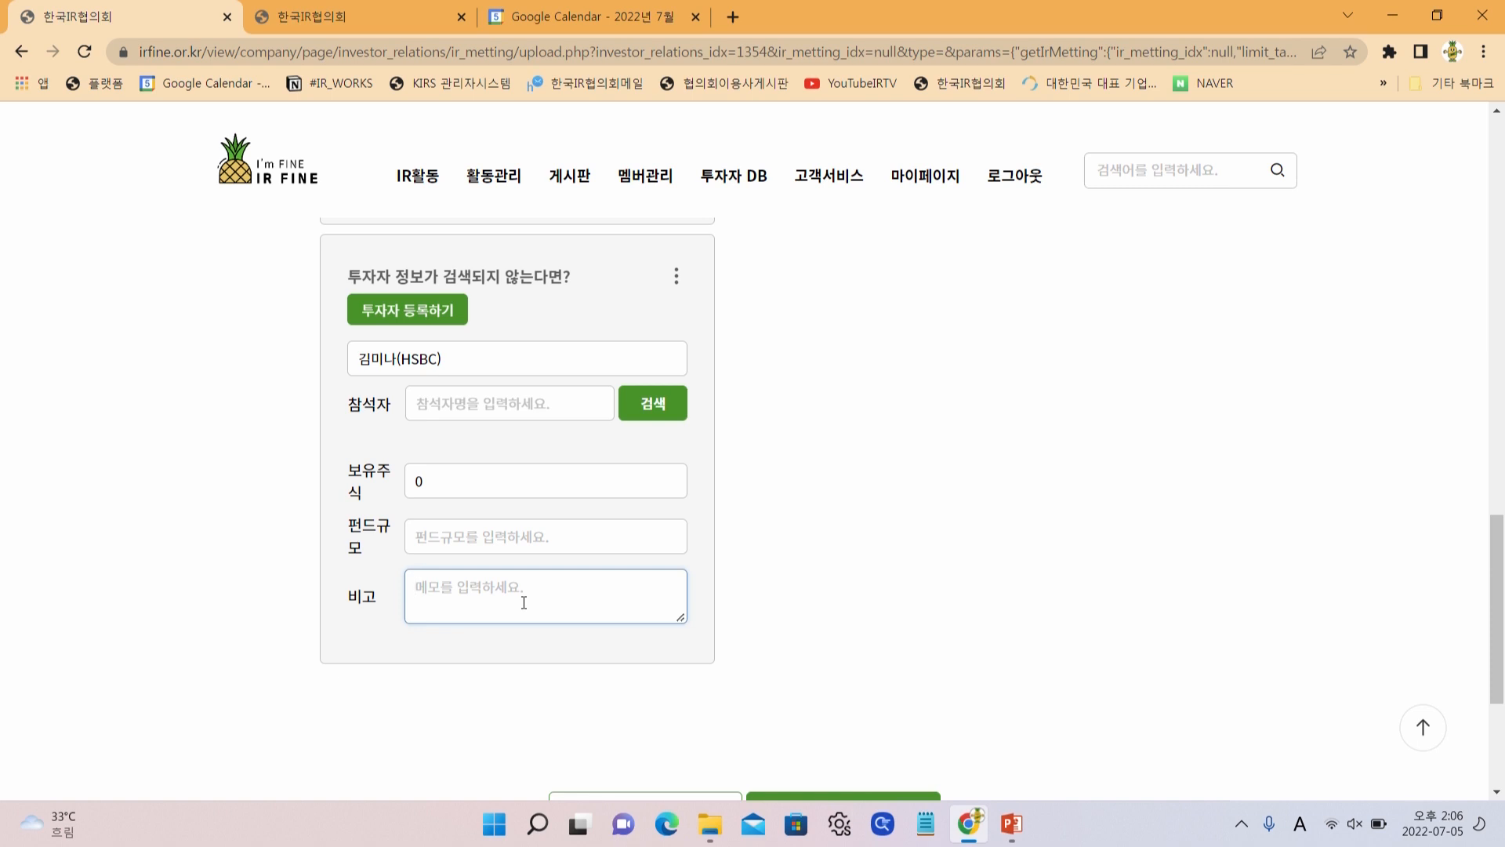
type("rlfh")
key("BackSpace")
key("Hangul")
type("기록해")
type("ㅆ으면 하는 내용")
scroll(548, 572, "up", 10)
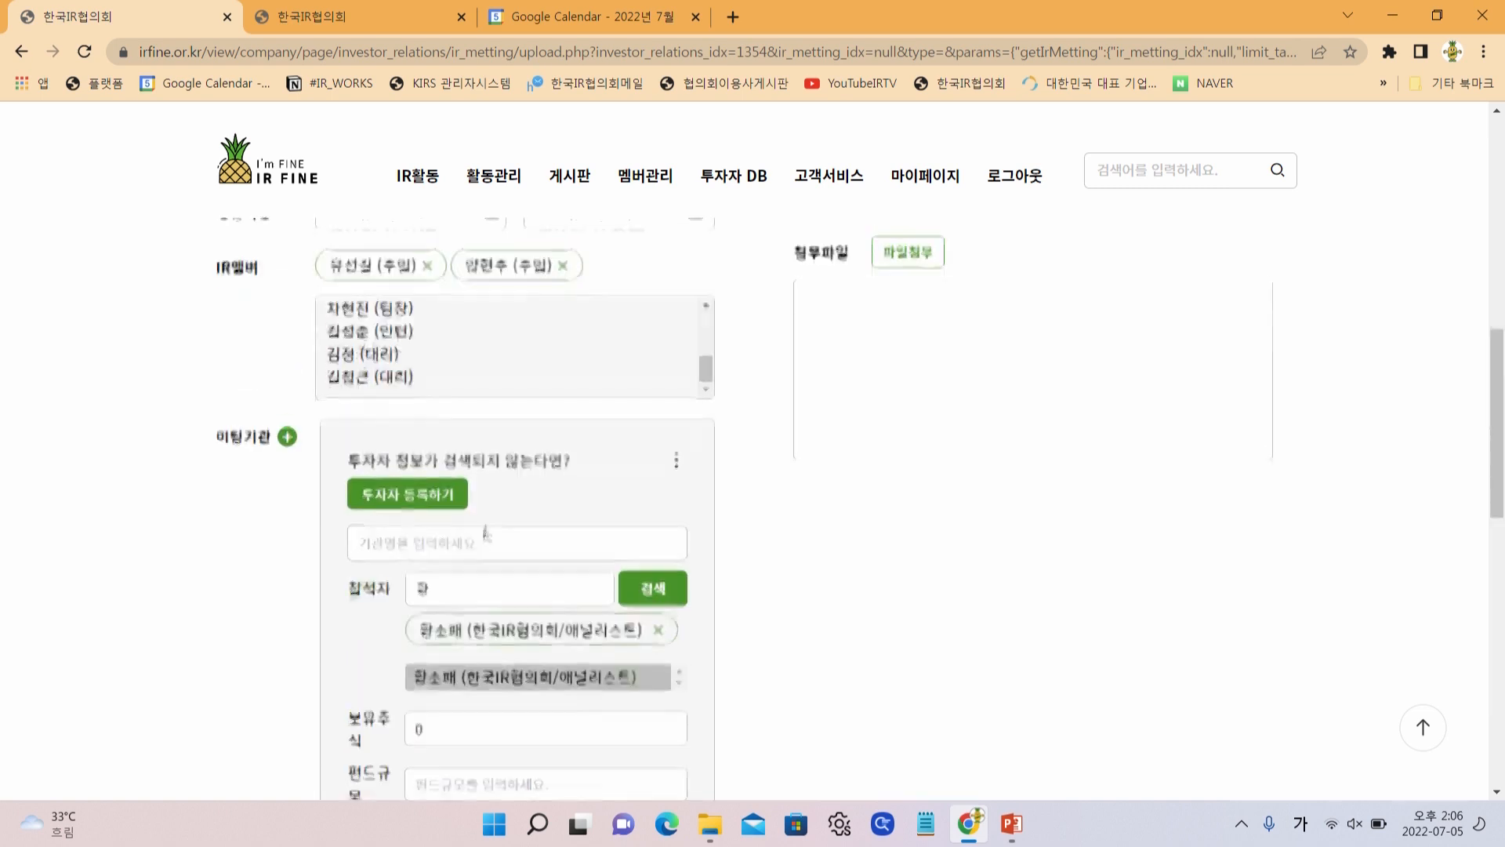
scroll(941, 429, "down", 10)
scroll(998, 527, "up", 9)
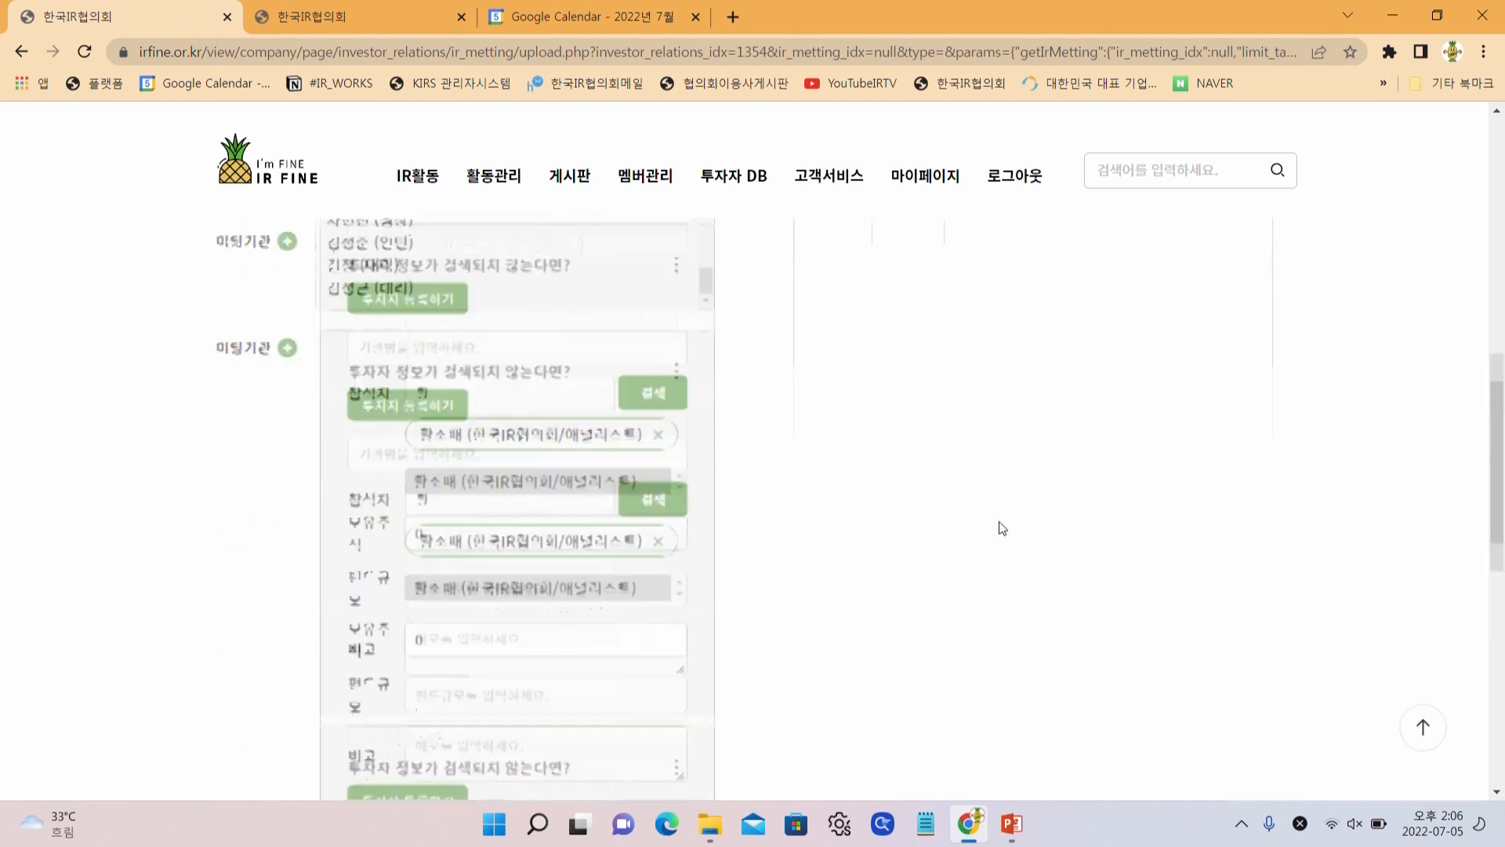
Enter 함께 공유 as the 미팅내용 and submit the 홍콩 NDR 2일차 미팅 with 등록
left_click(1021, 477)
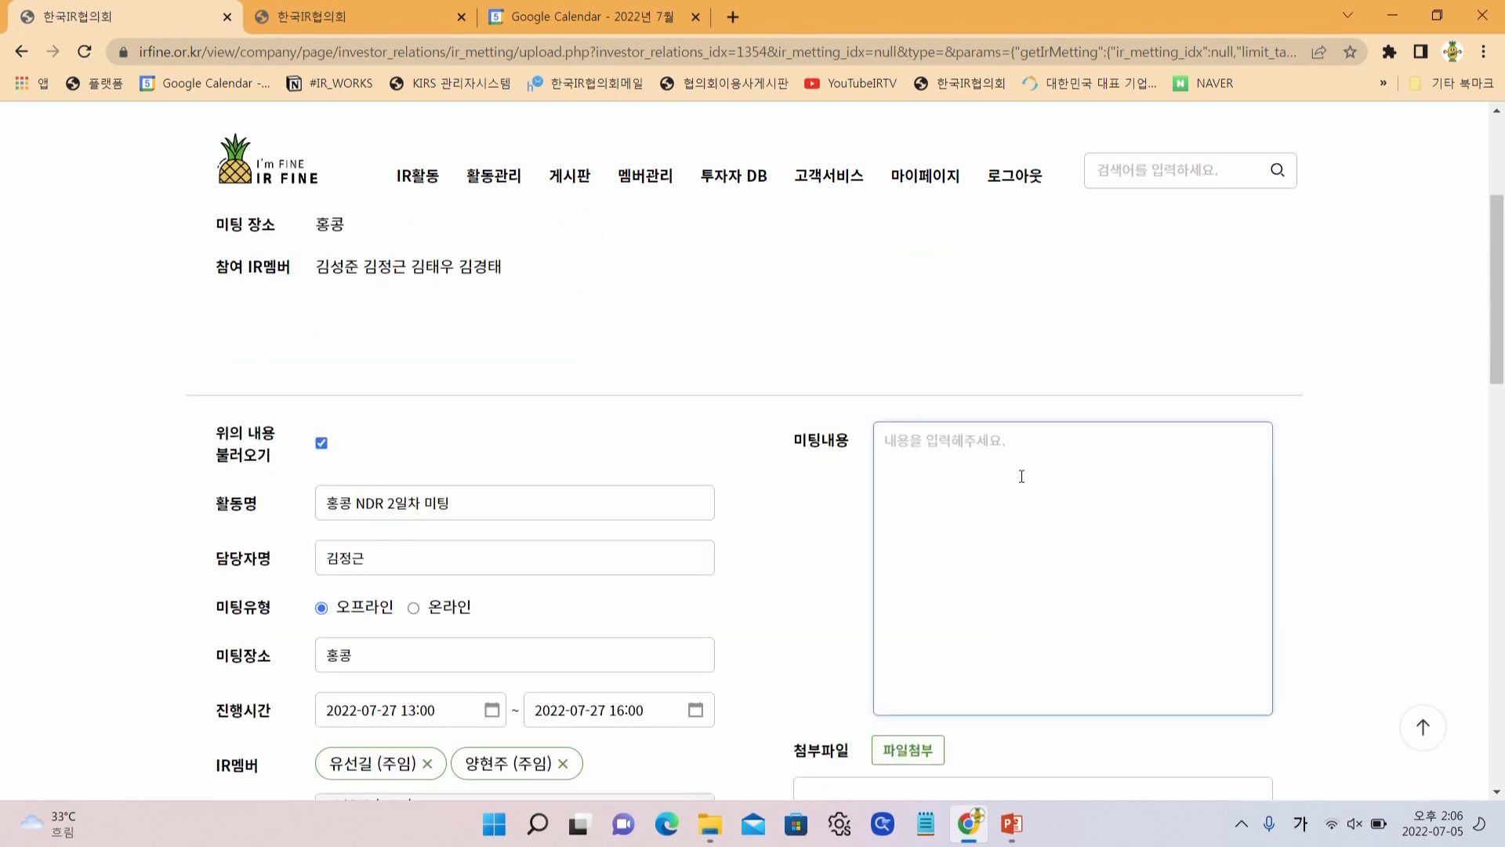
type("께 ==")
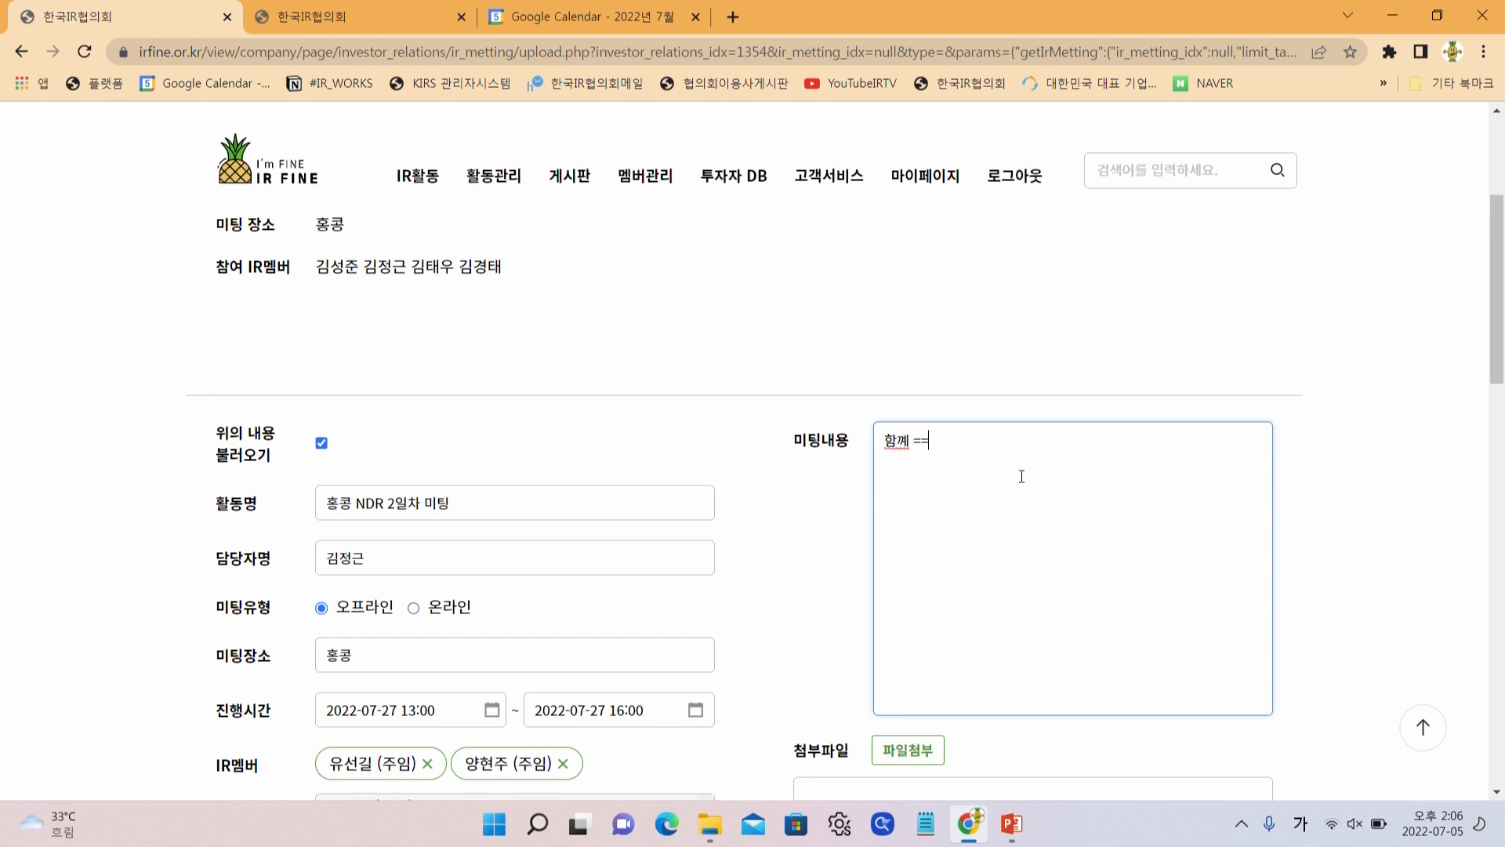
type("ㄲ")
type("공유")
scroll(941, 549, "down", 2)
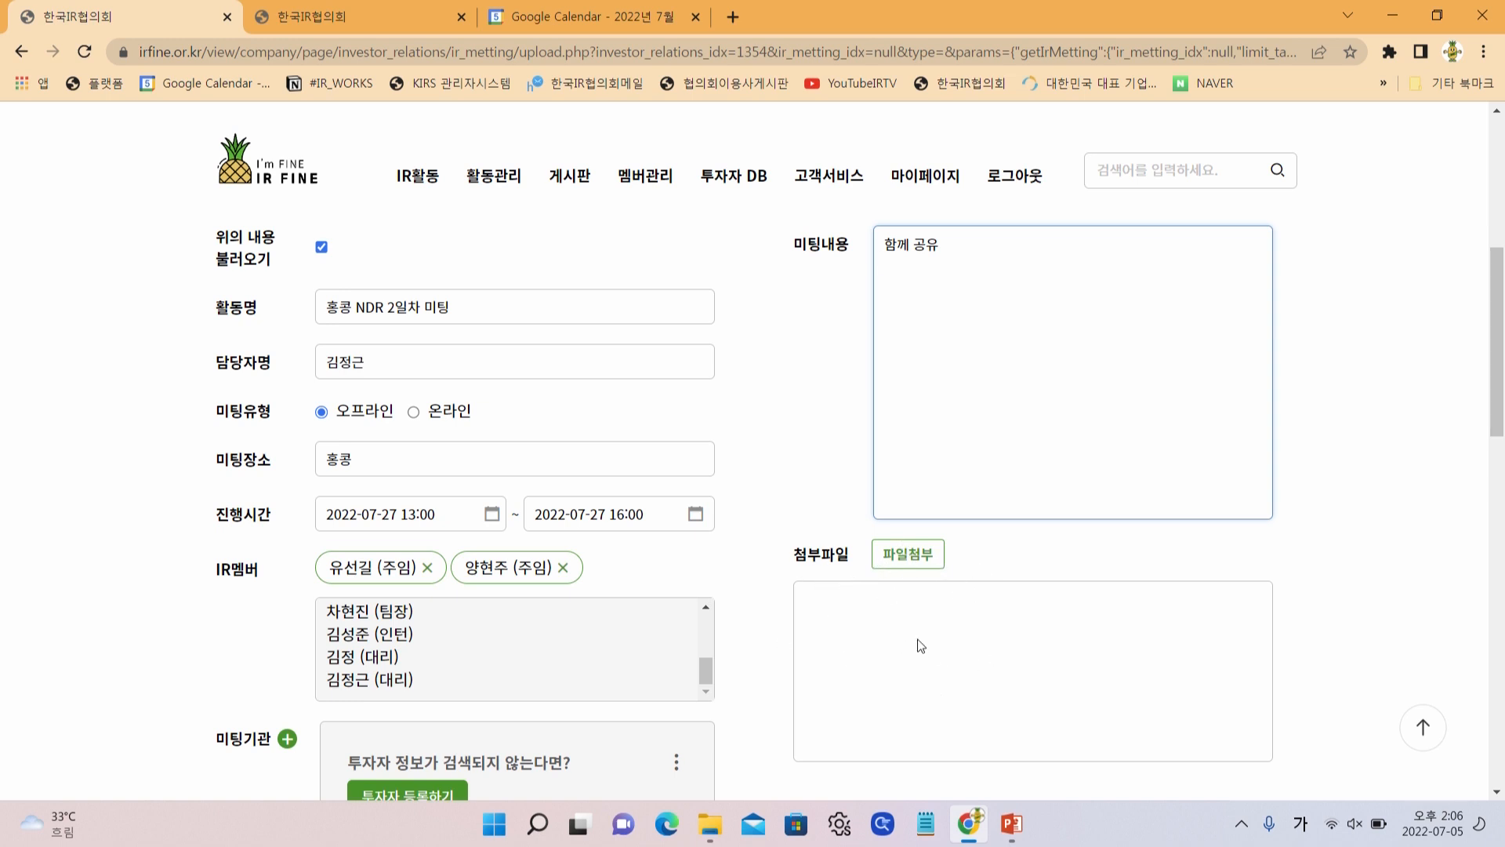
scroll(914, 608, "down", 9)
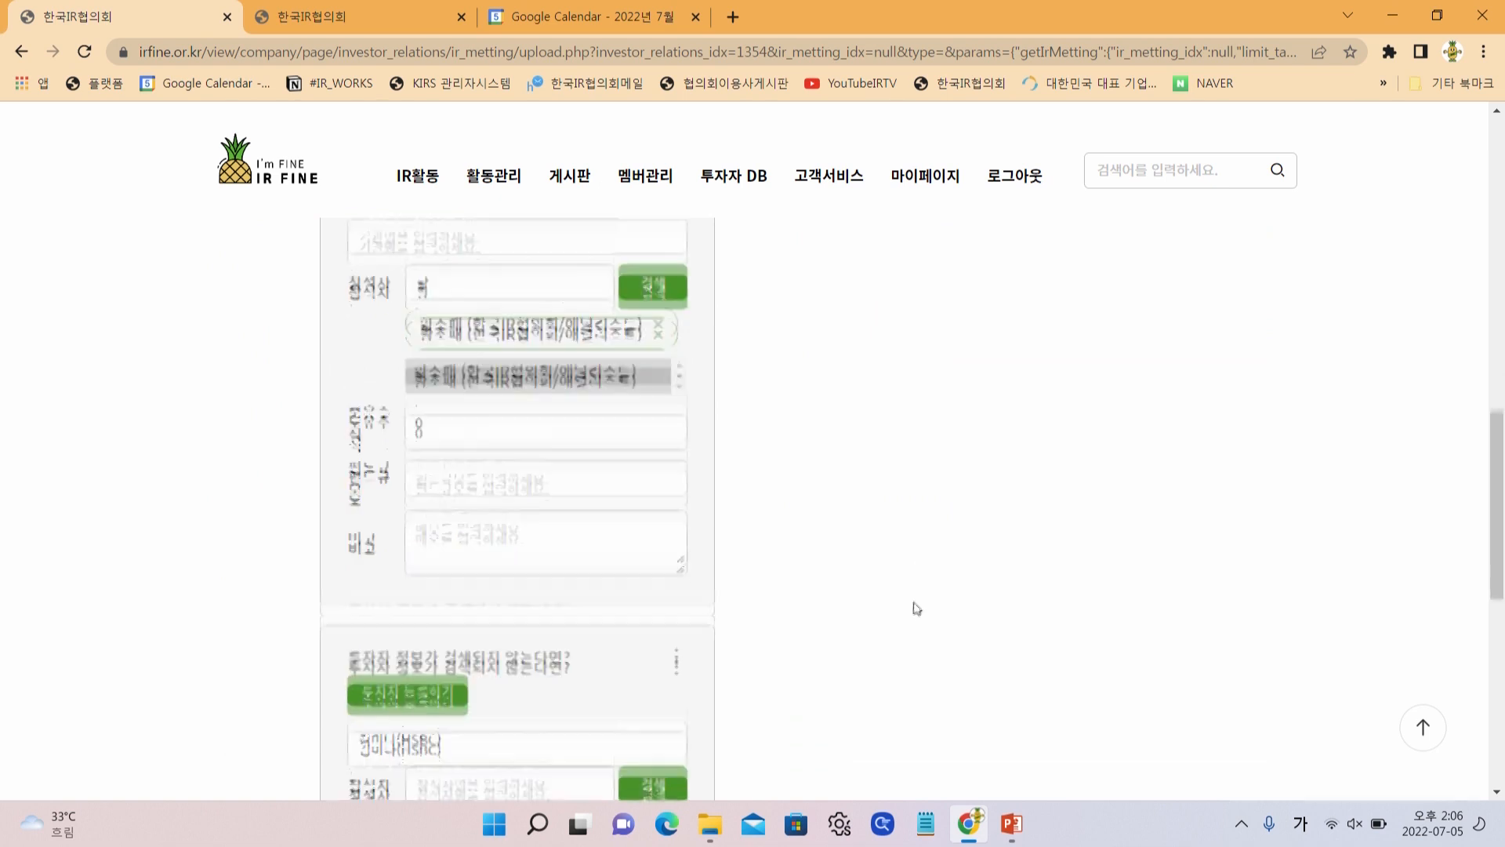
left_click(848, 630)
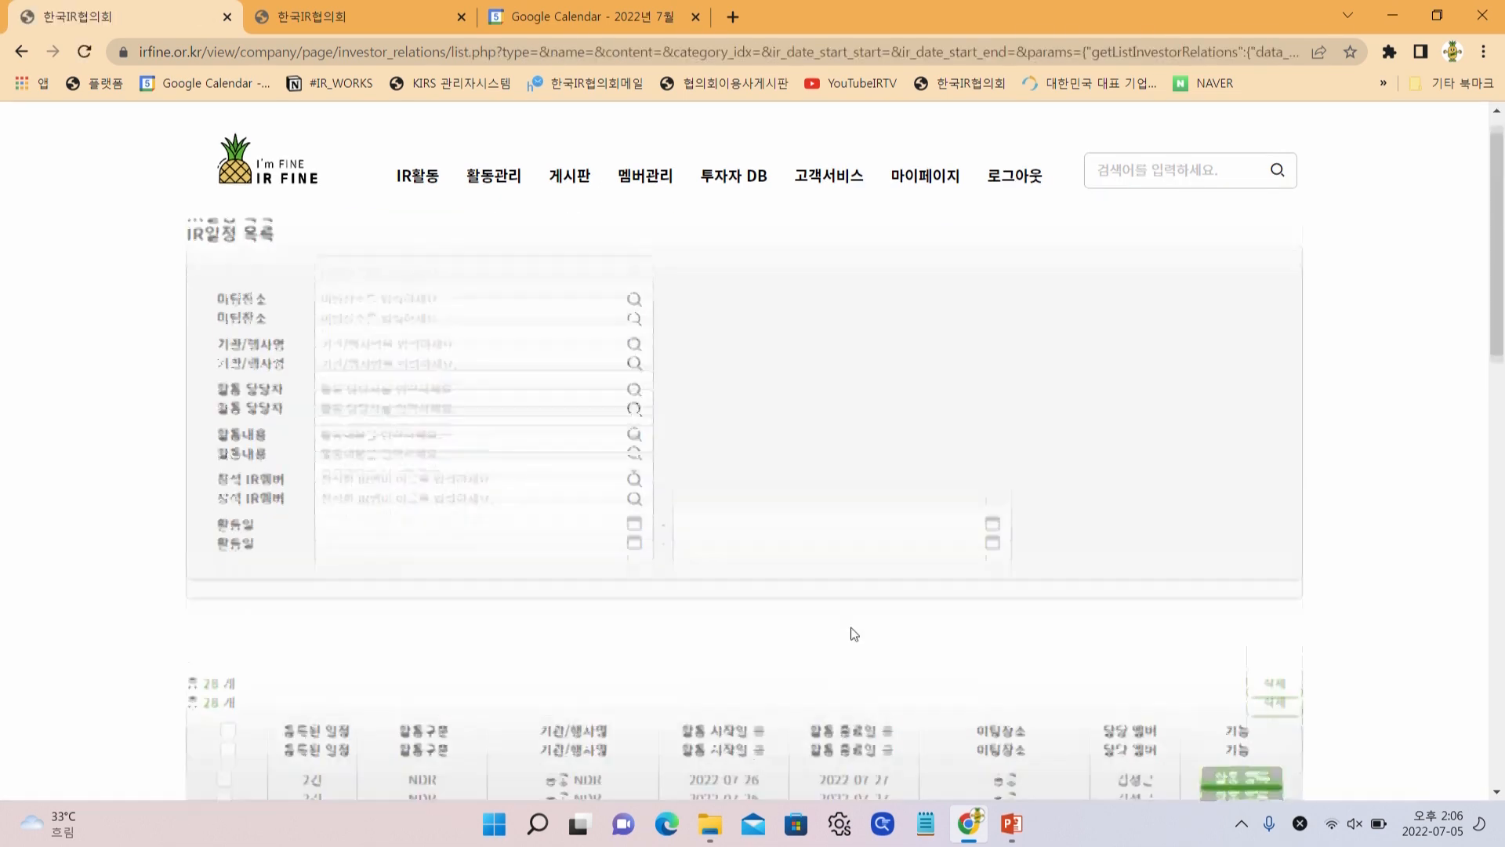
Expand the 홍콩 NDR row and review its 2일차 미팅 detail page
scroll(850, 632, "down", 4)
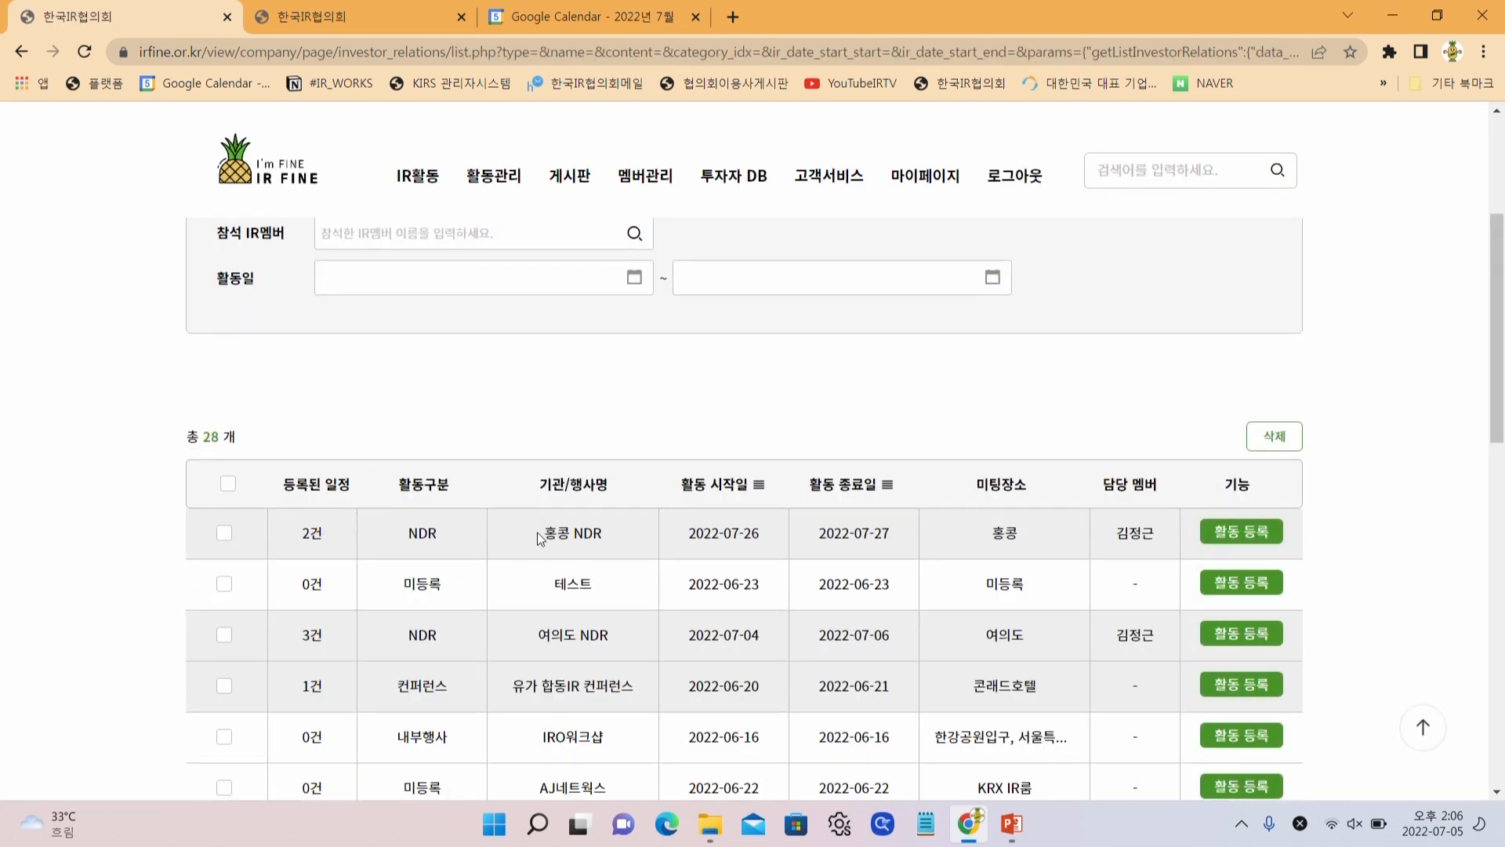
left_click(540, 537)
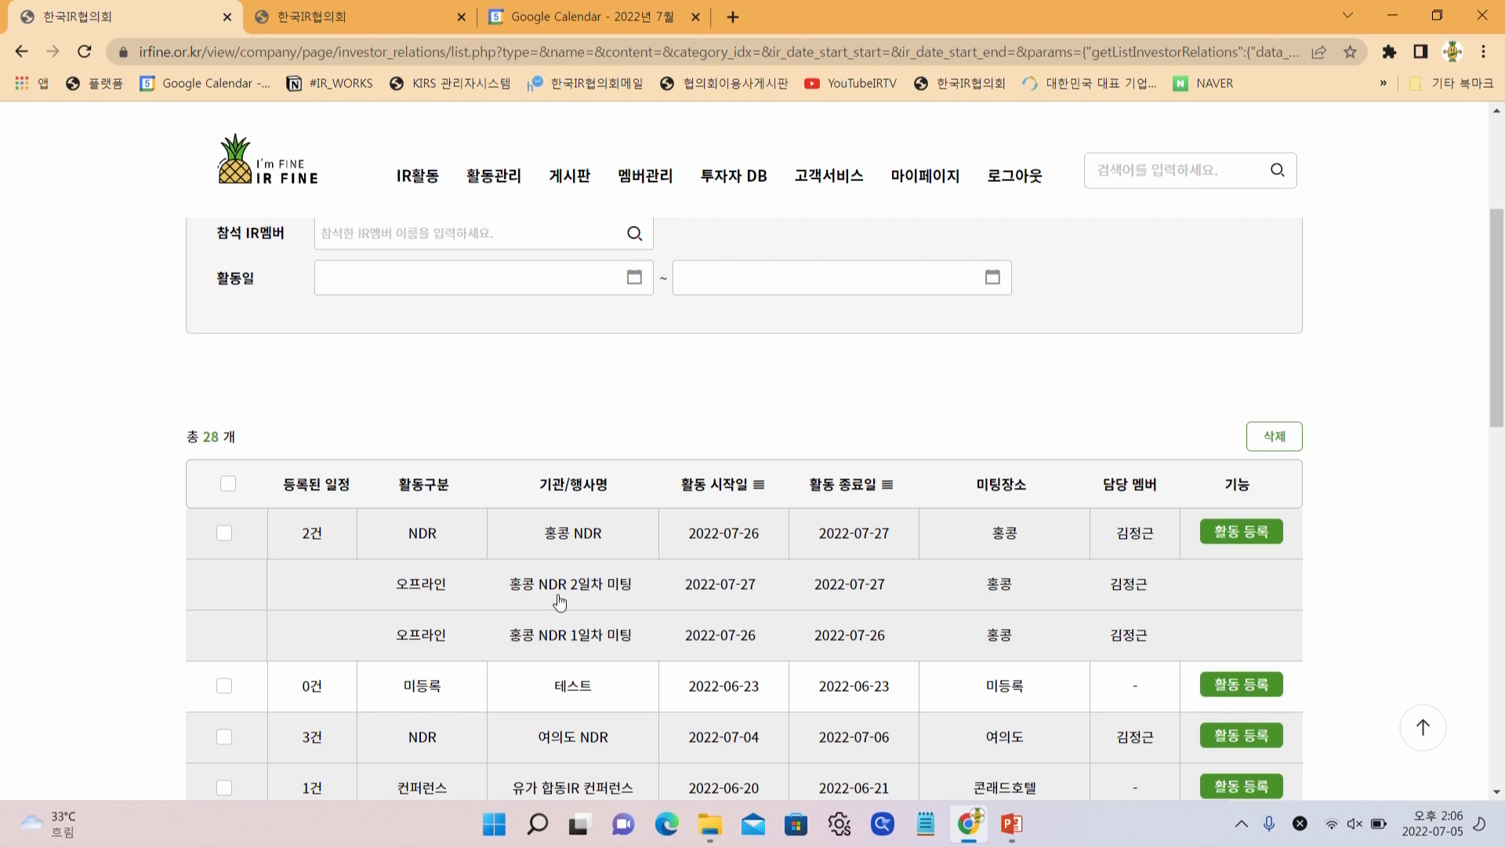
left_click(572, 592)
scroll(585, 561, "down", 3)
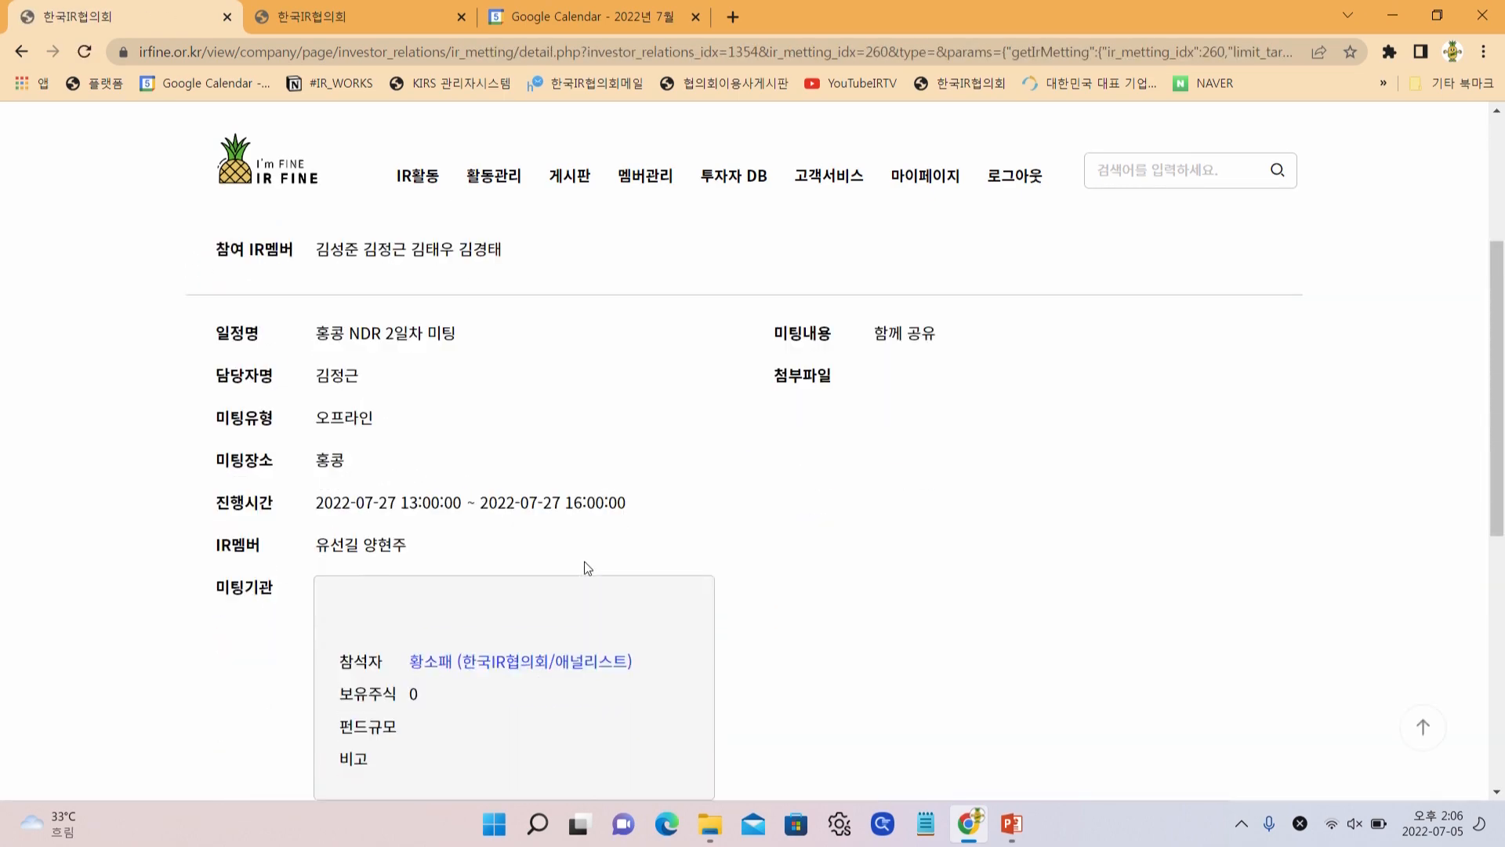
scroll(585, 561, "down", 6)
scroll(584, 561, "up", 9)
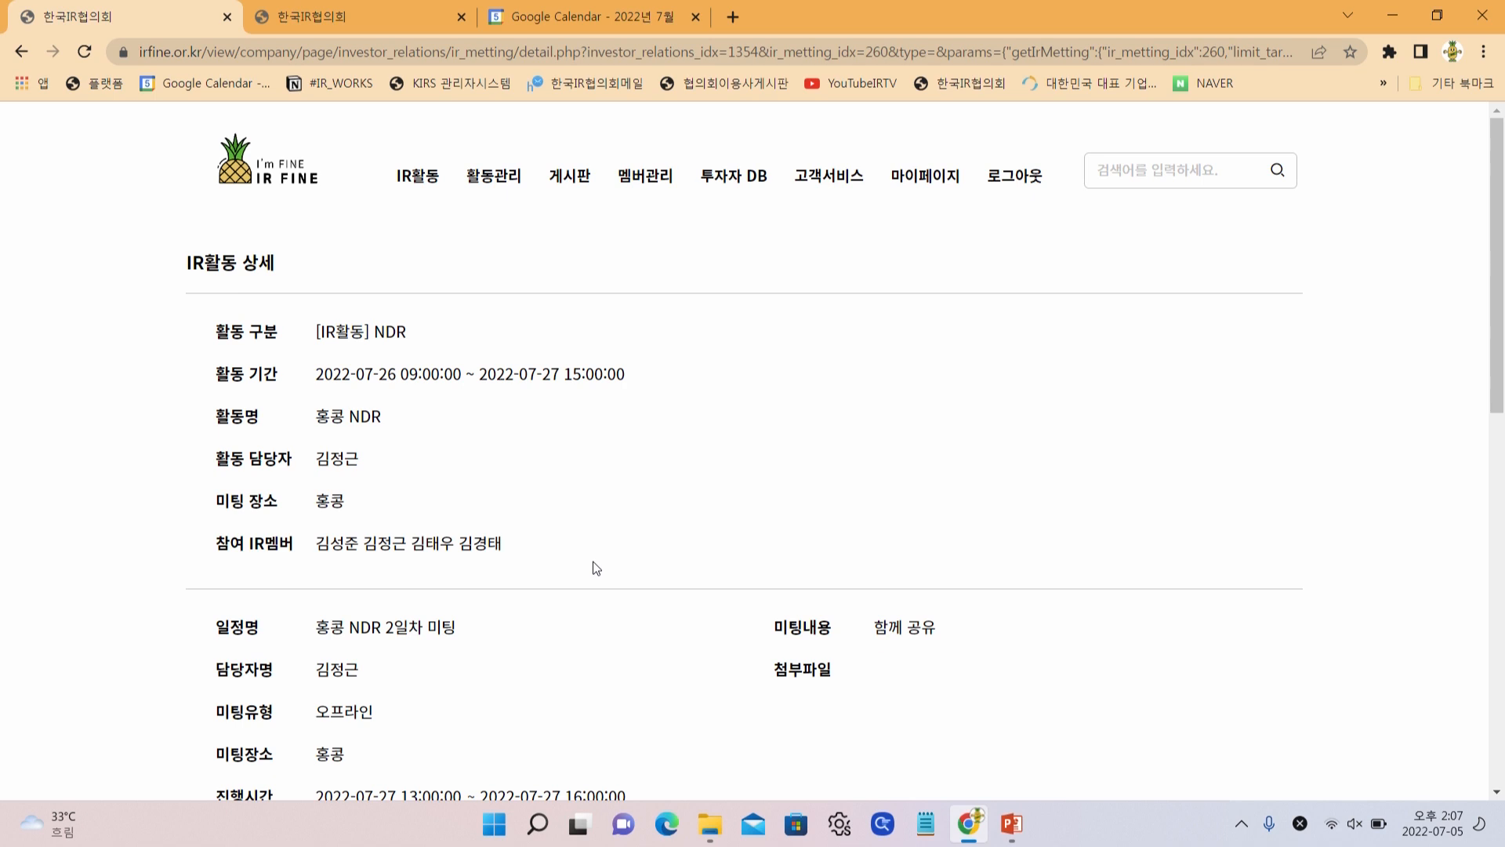
Return to the IR일정 list and start a search by 참석 IR멤버
mouse_move(494, 175)
left_click(493, 232)
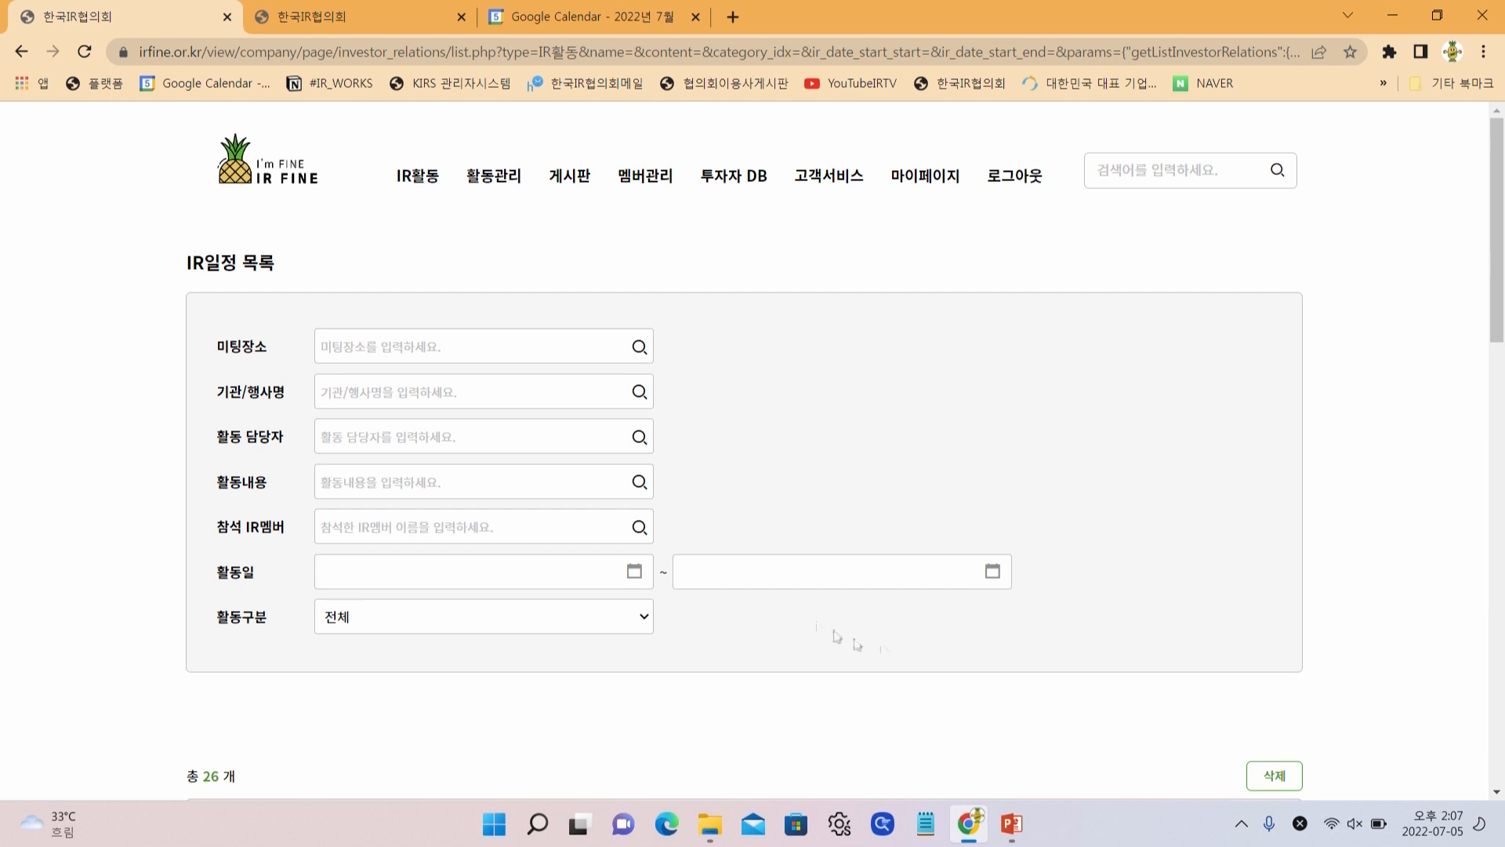
left_click(345, 535)
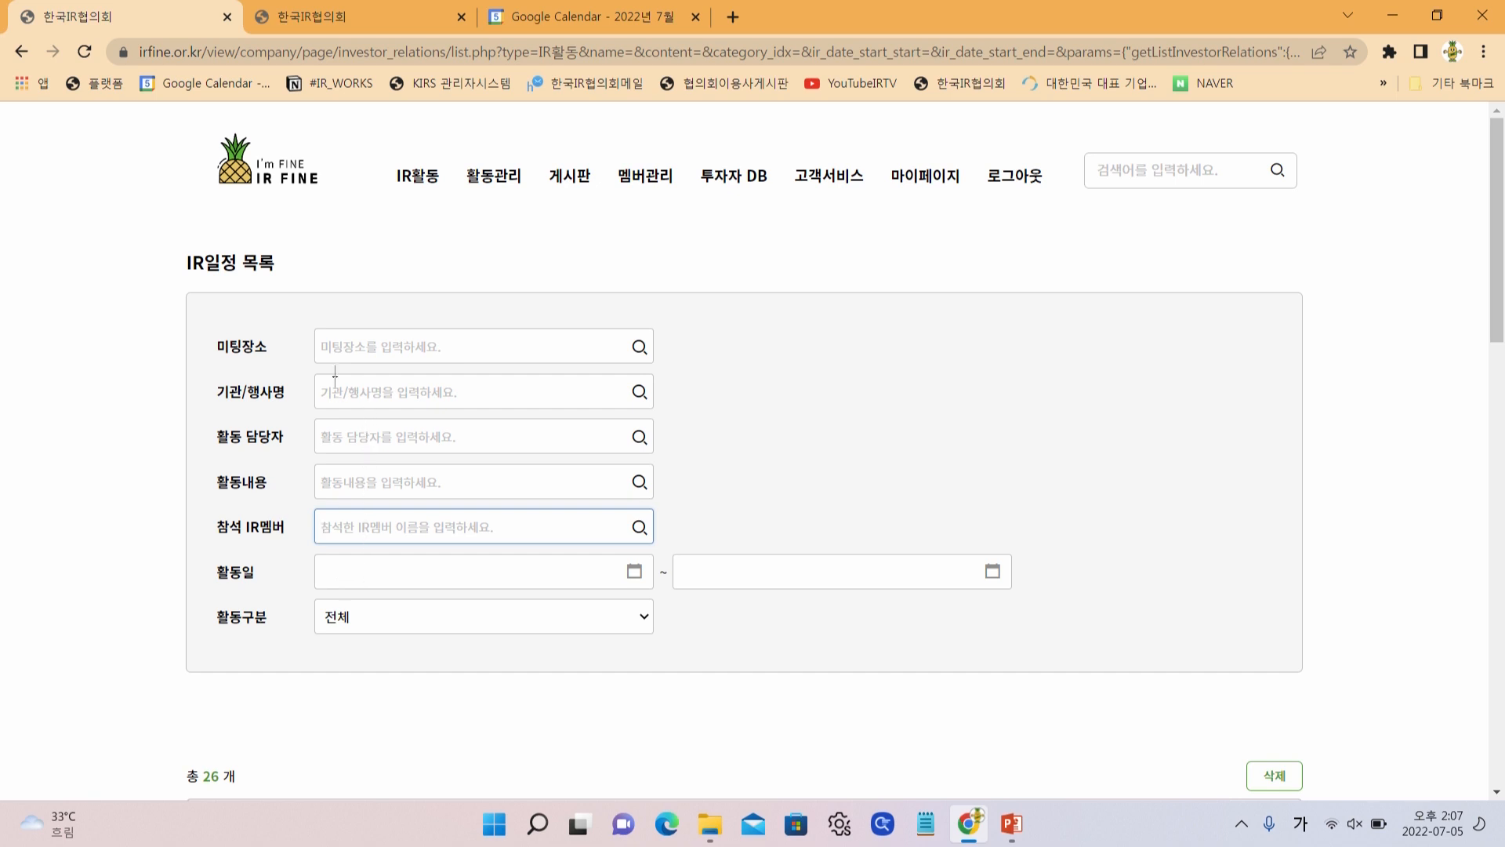
scroll(461, 646, "down", 1)
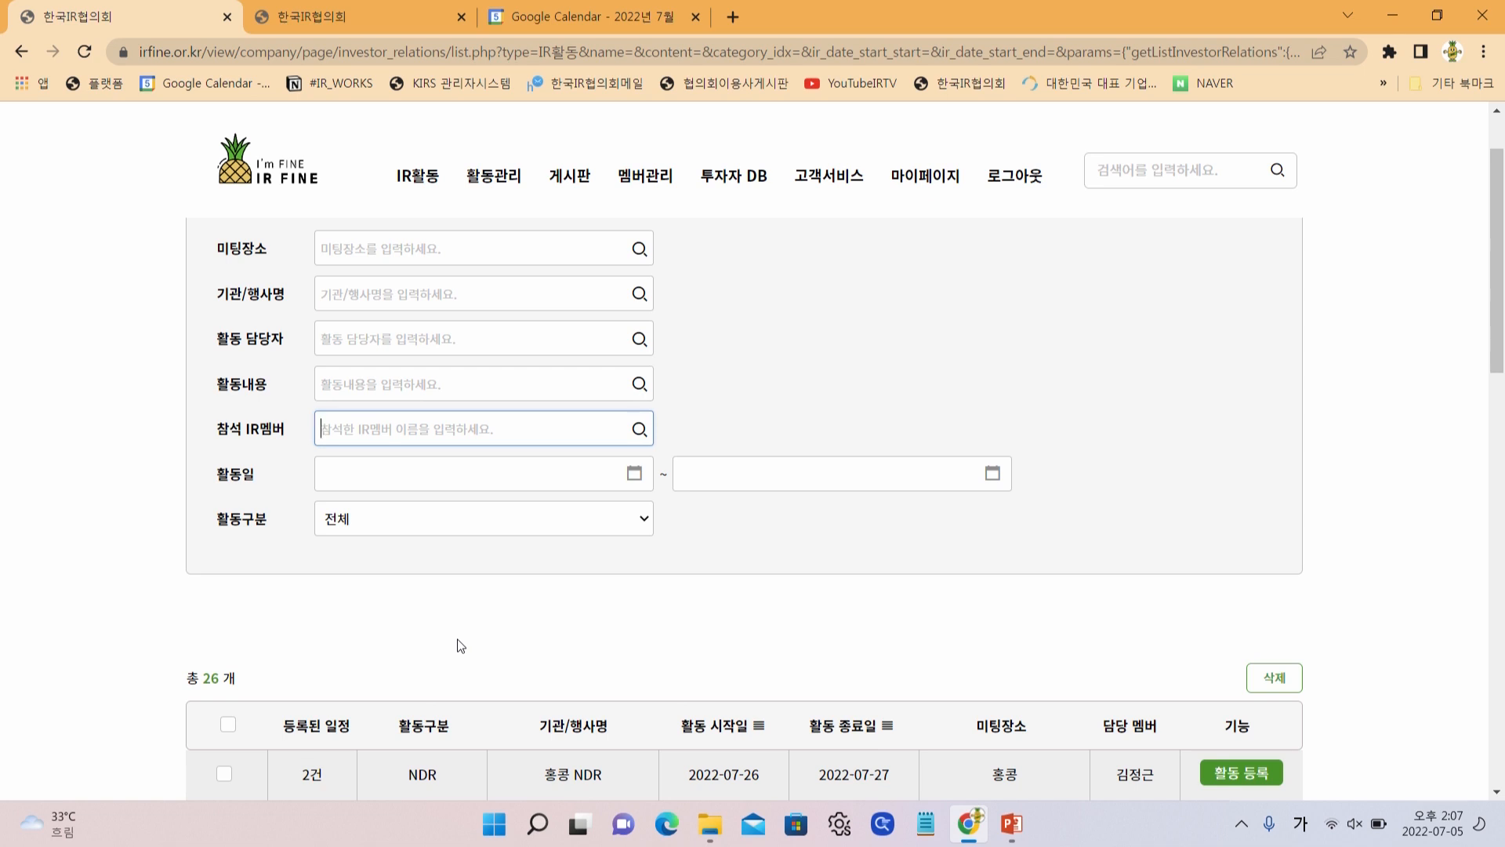
Show the 활동관리 > 내부행사 list with its 2 entries
mouse_move(493, 188)
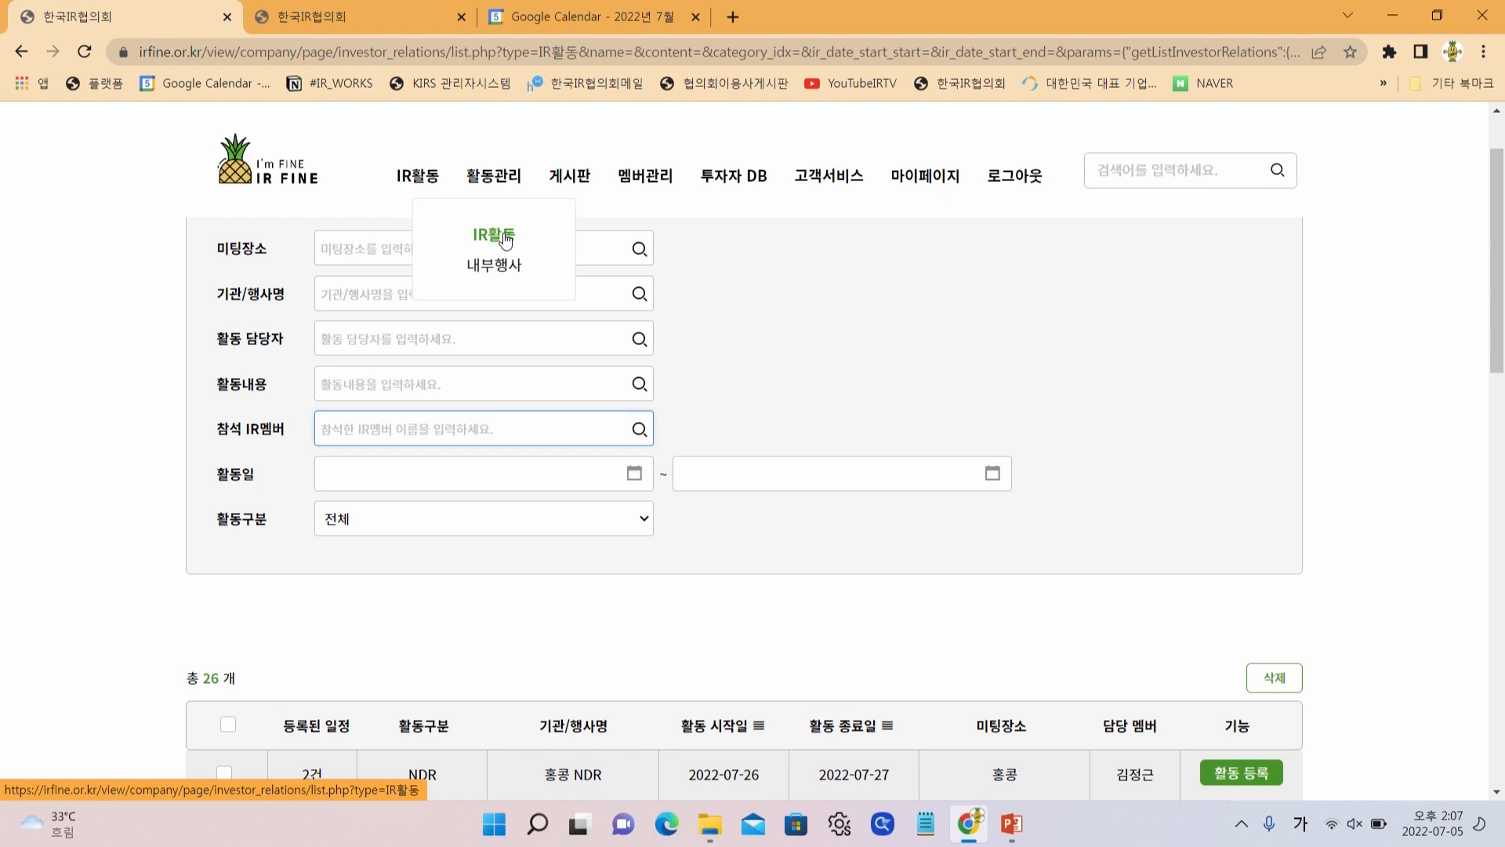
left_click(506, 268)
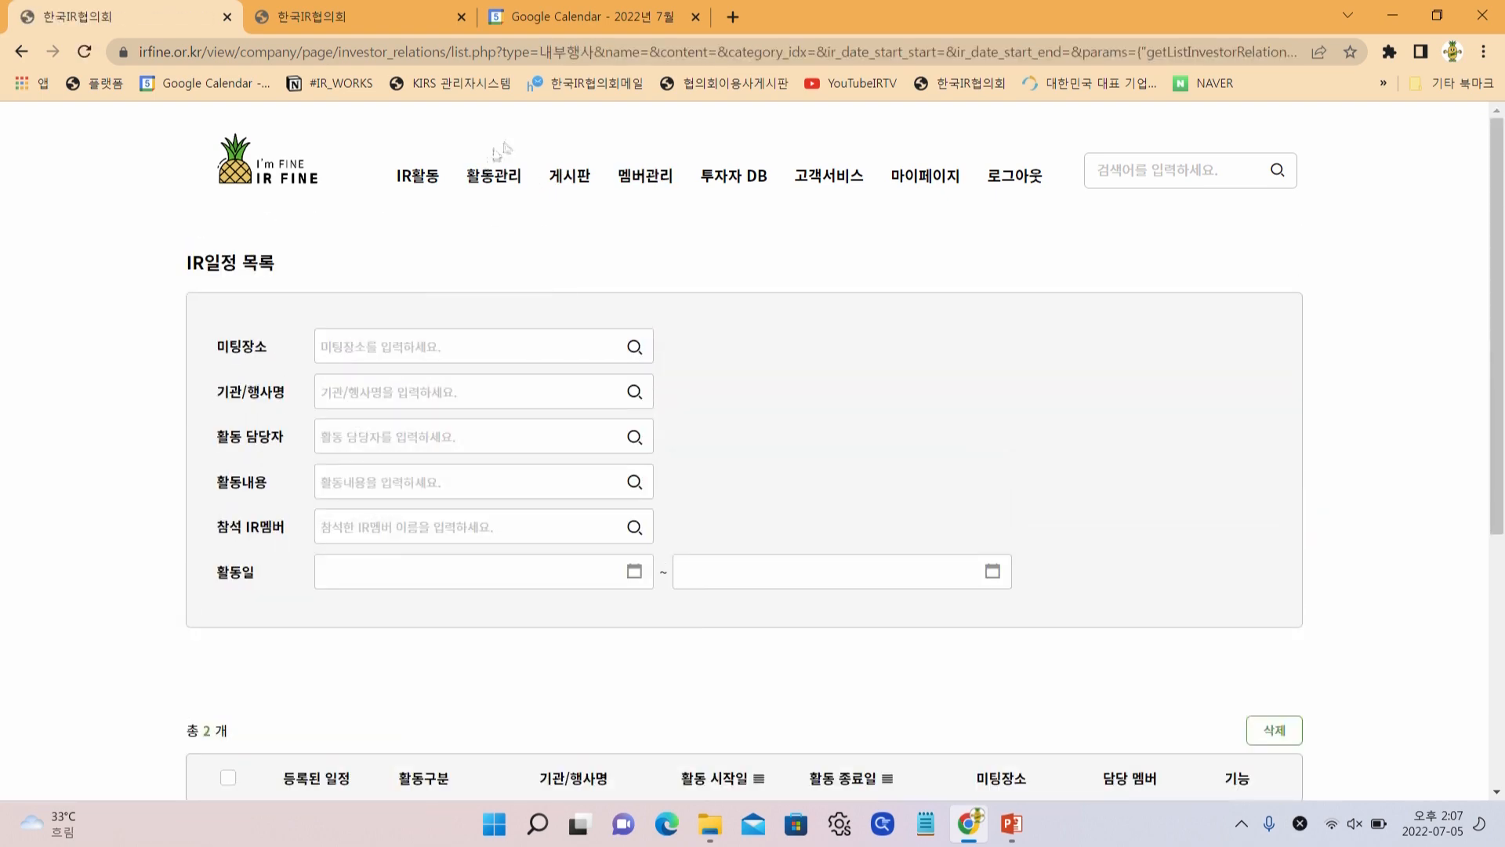
mouse_move(483, 215)
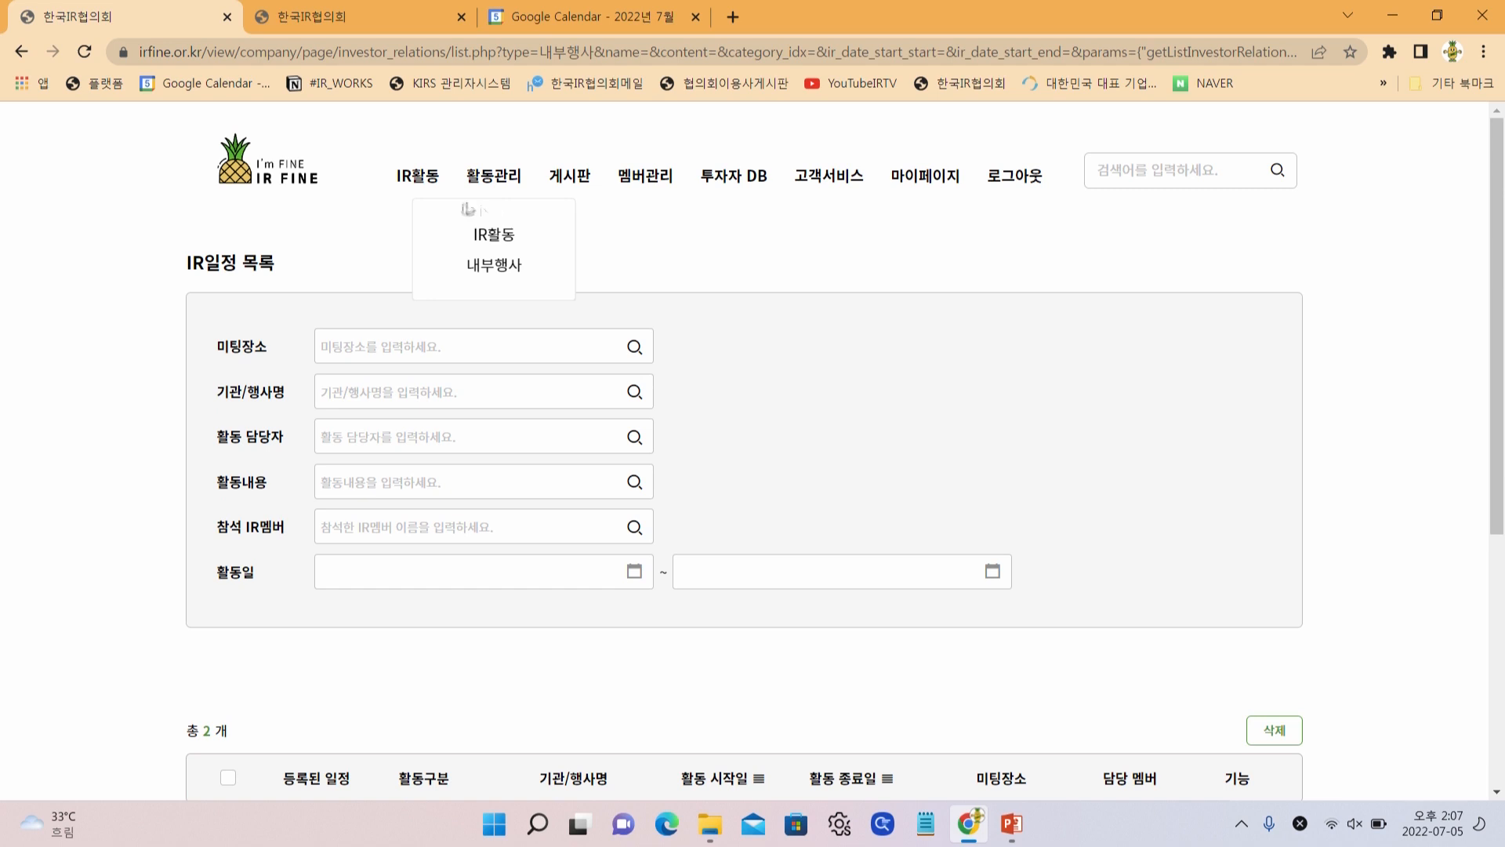
mouse_move(423, 175)
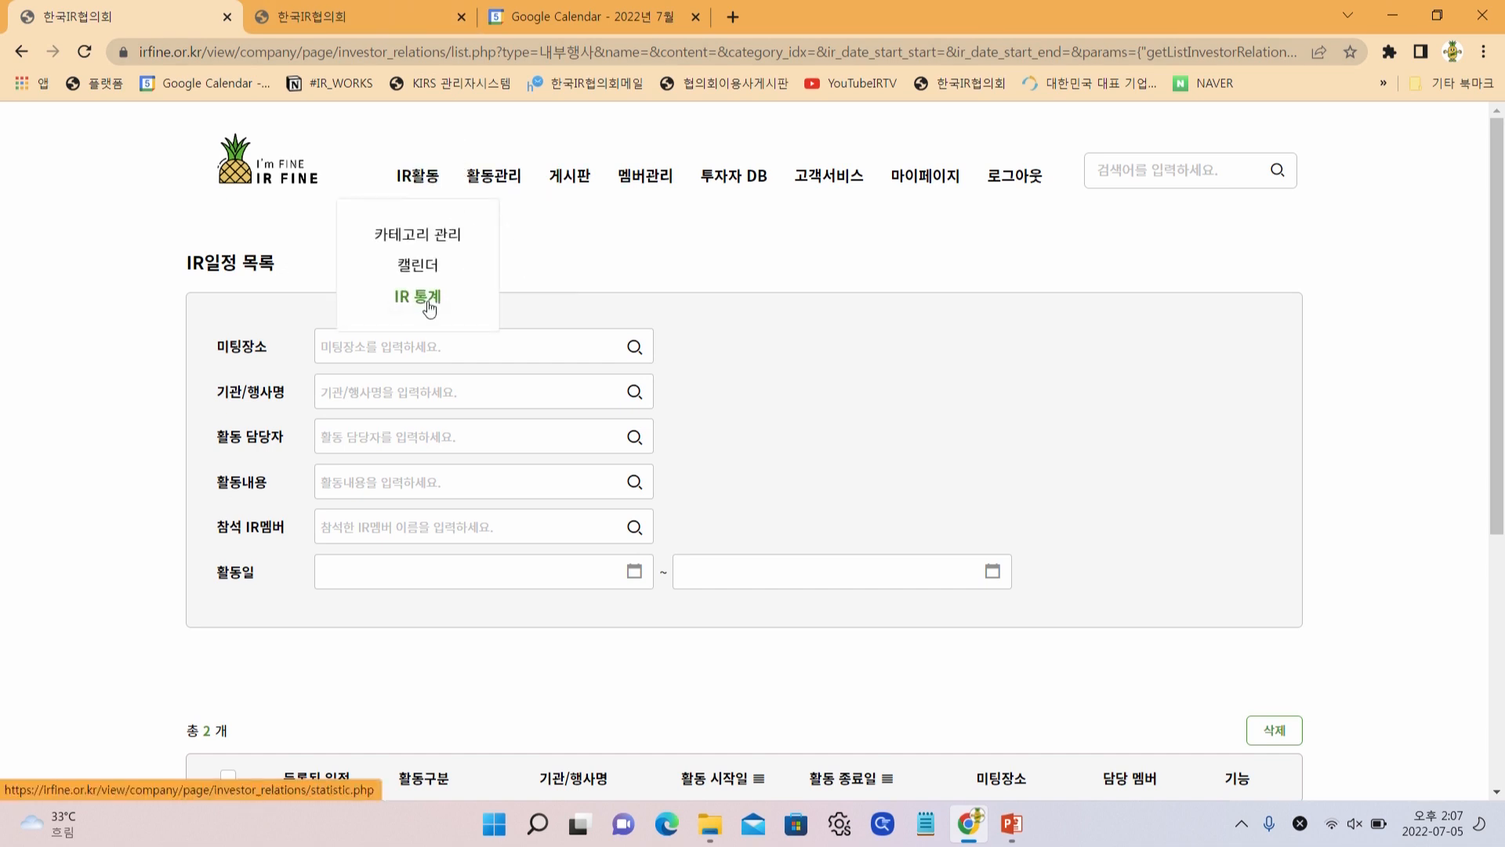
Review the yearly IR 통계 table and list June's 4 컨퍼런스 in a new tab
left_click(429, 302)
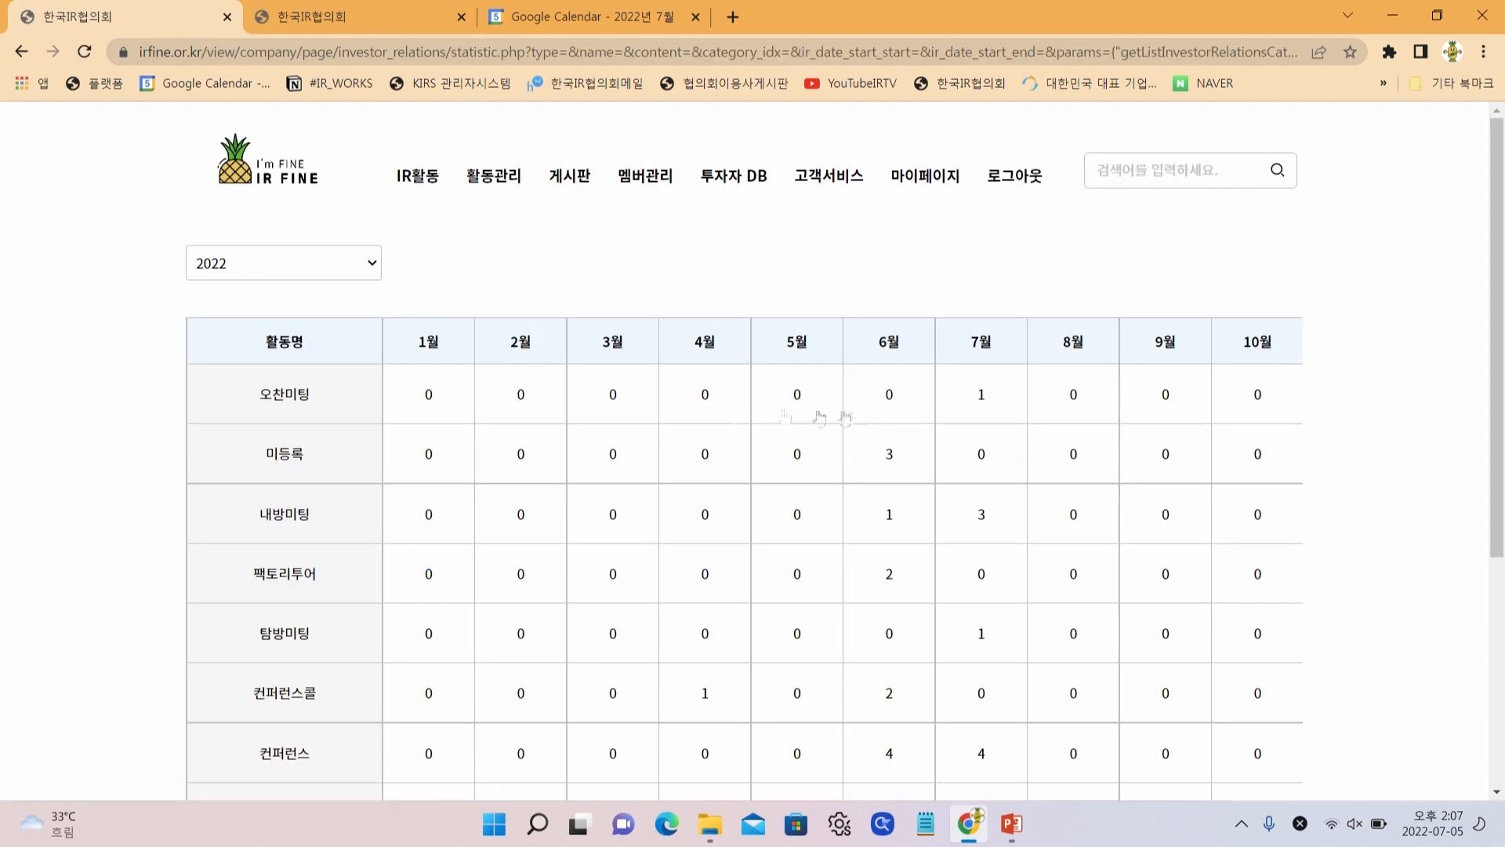
left_click_drag(1290, 357, 1204, 389)
left_click_drag(514, 571, 773, 672)
scroll(792, 402, "down", 1)
scroll(792, 425, "down", 2)
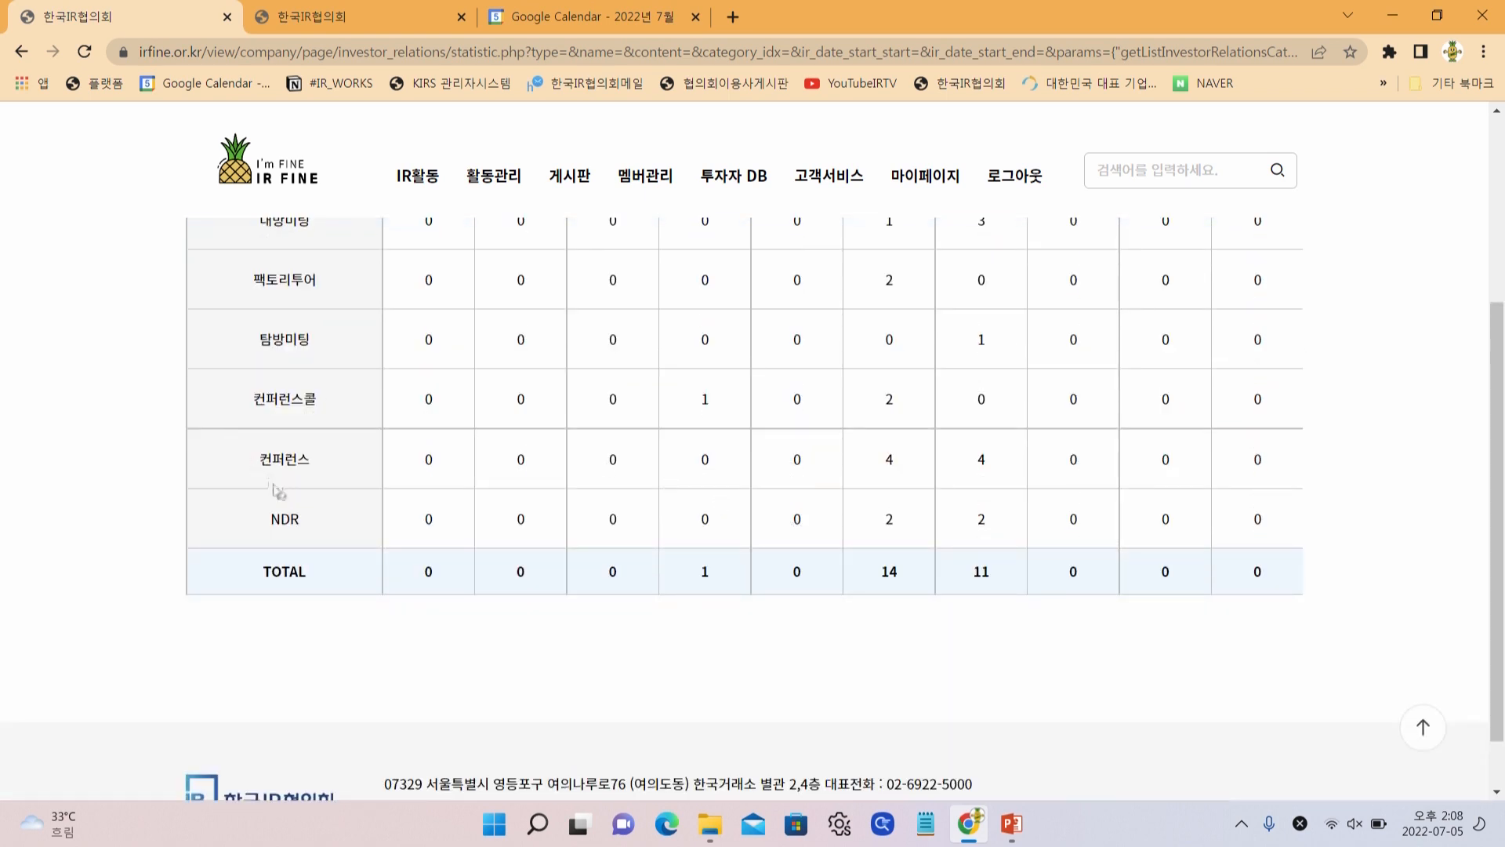
scroll(753, 494, "up", 2)
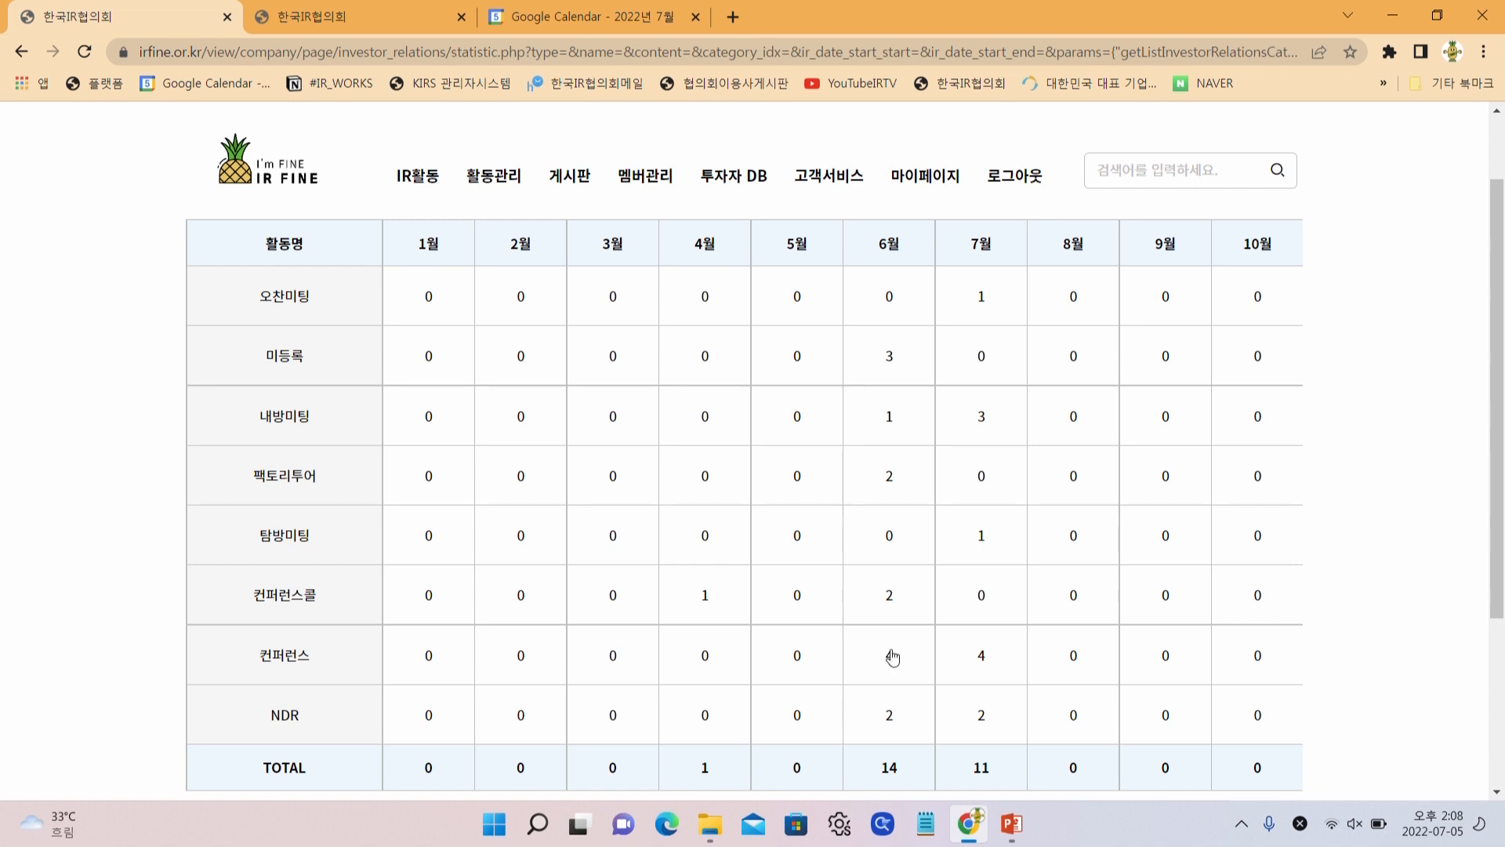
left_click(892, 657)
scroll(881, 619, "down", 5)
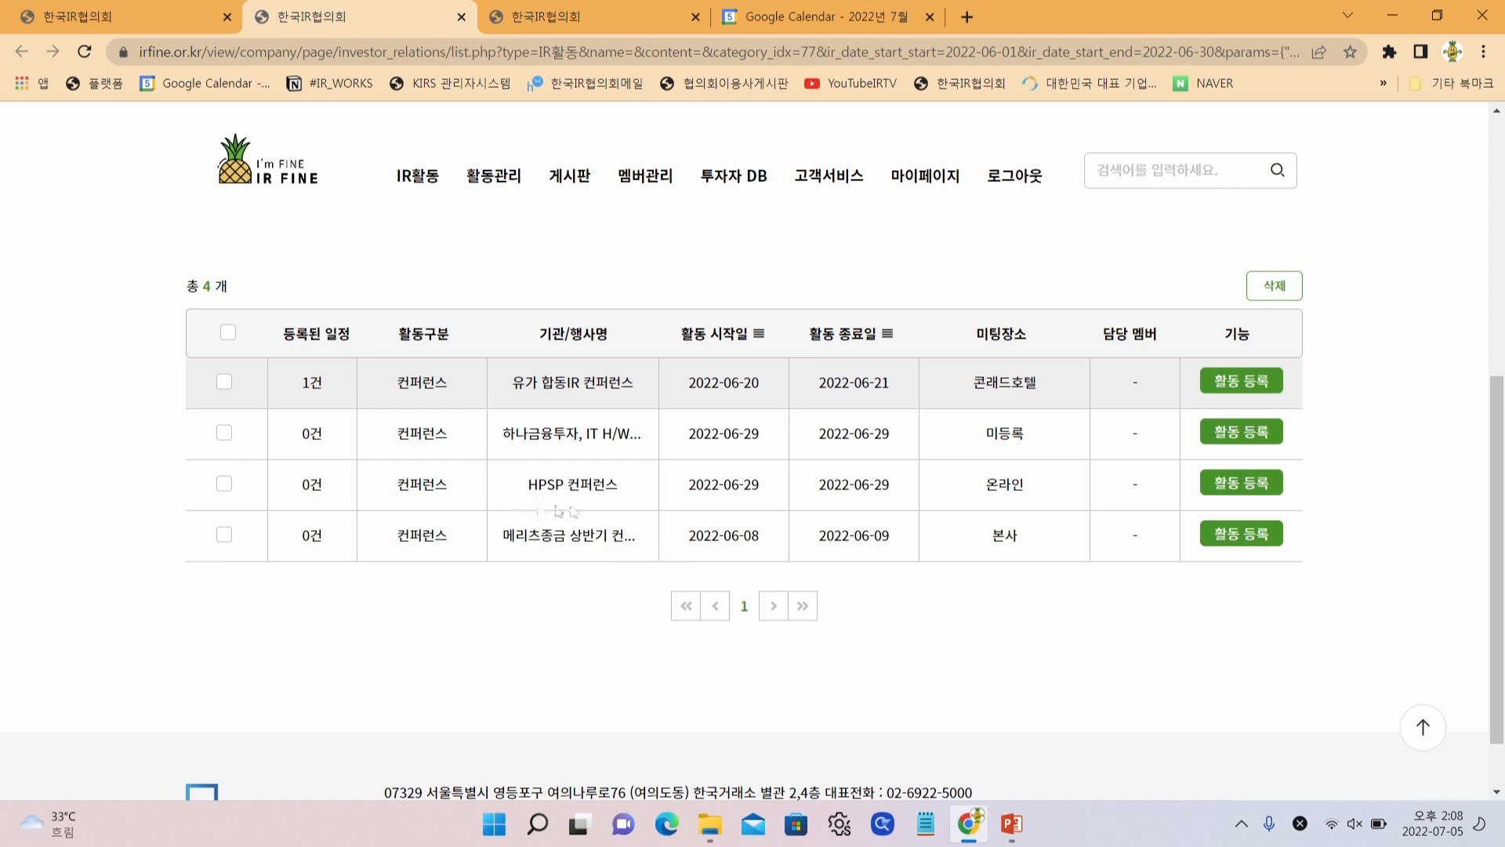
Expand the 유가 합동IR 컨퍼런스 row and open its meeting details
left_click(666, 394)
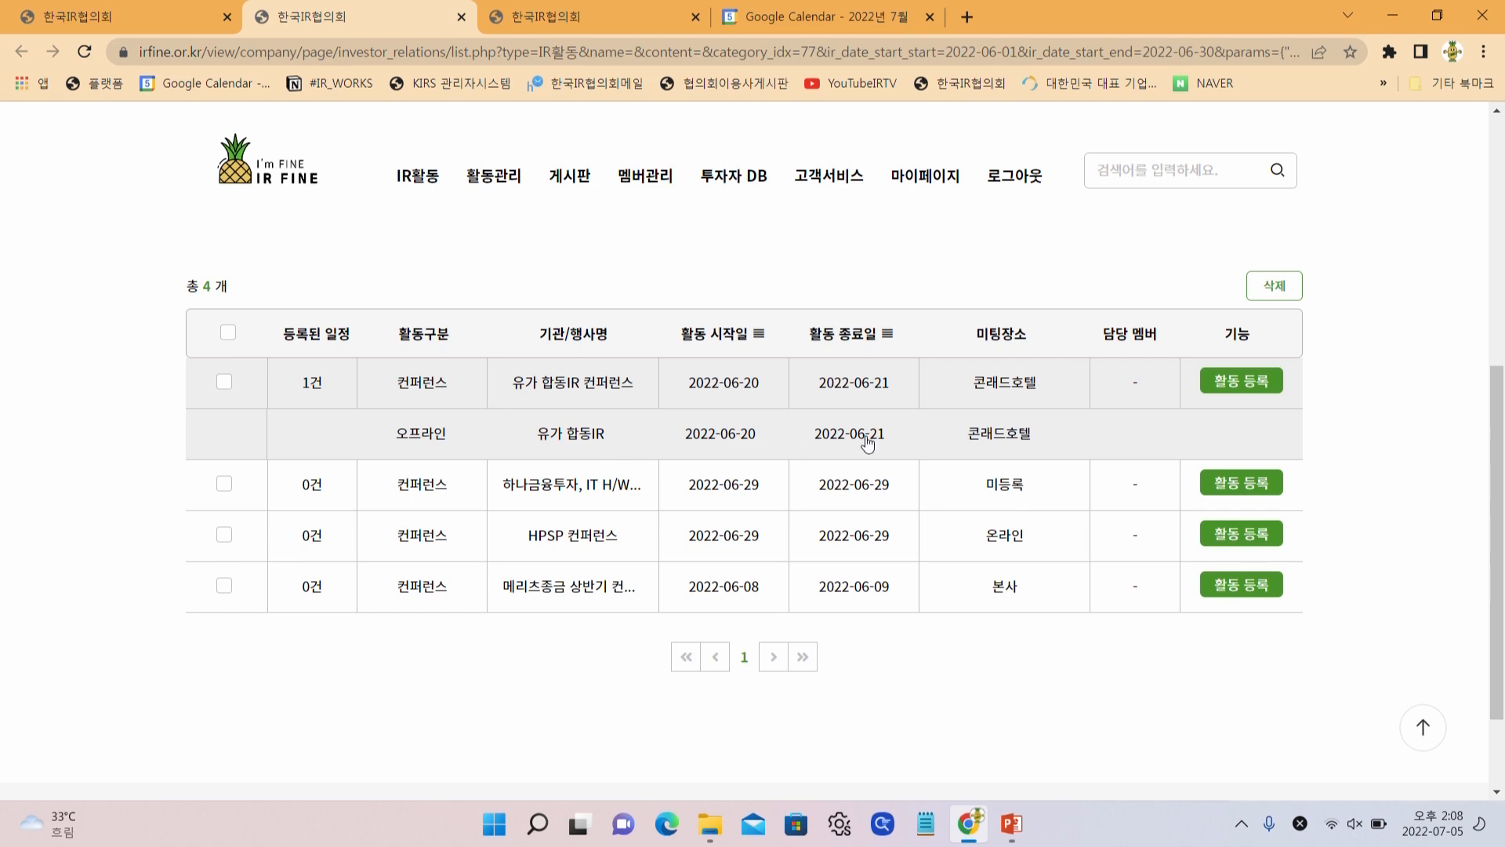
left_click(979, 442)
scroll(968, 557, "down", 5)
scroll(964, 553, "up", 5)
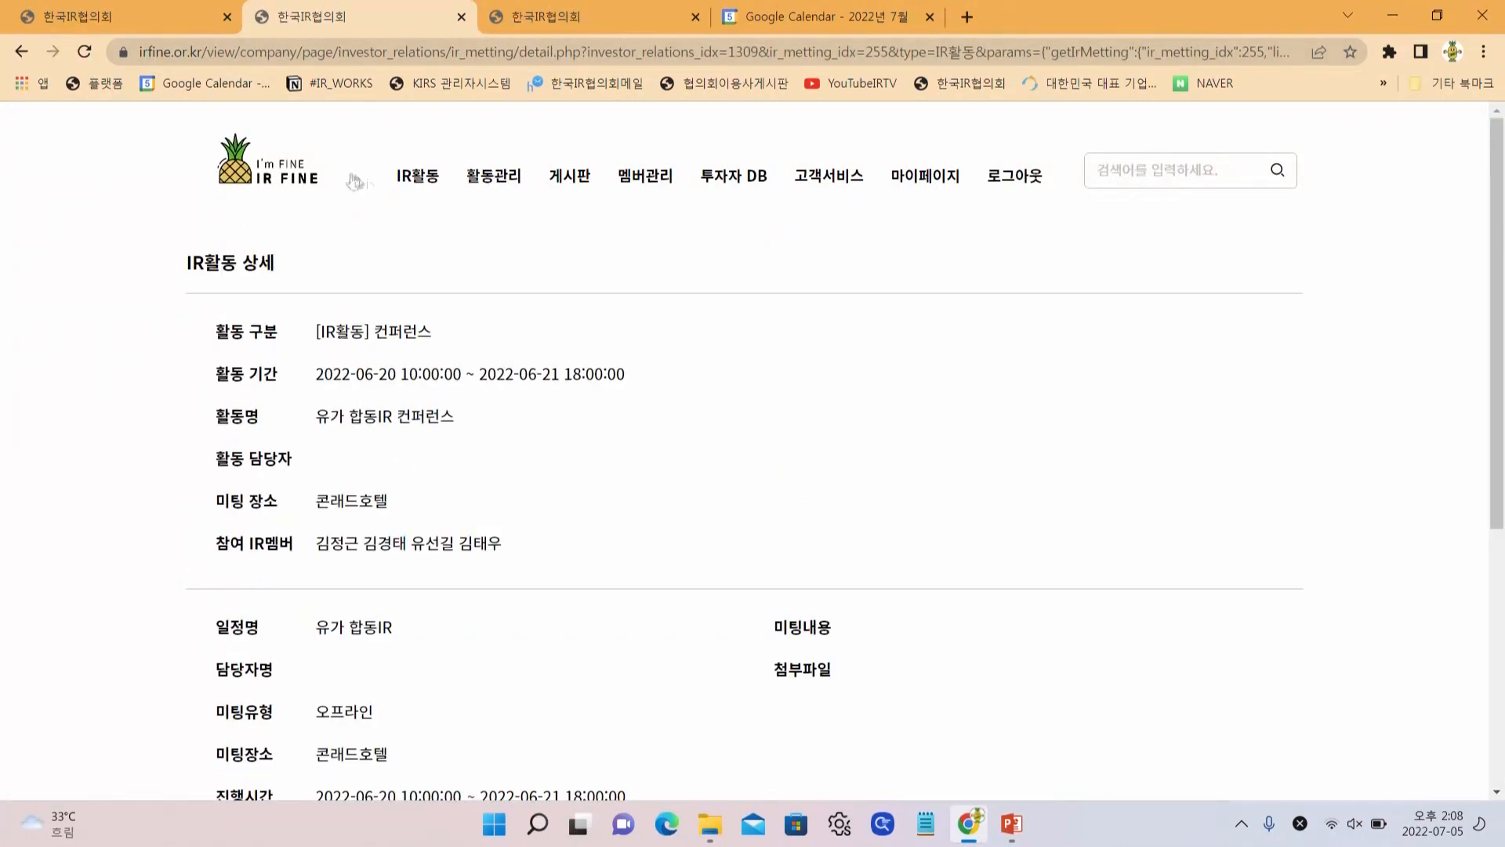
Switch to the July 2022 IR활동 캘린더
mouse_move(401, 194)
left_click(406, 269)
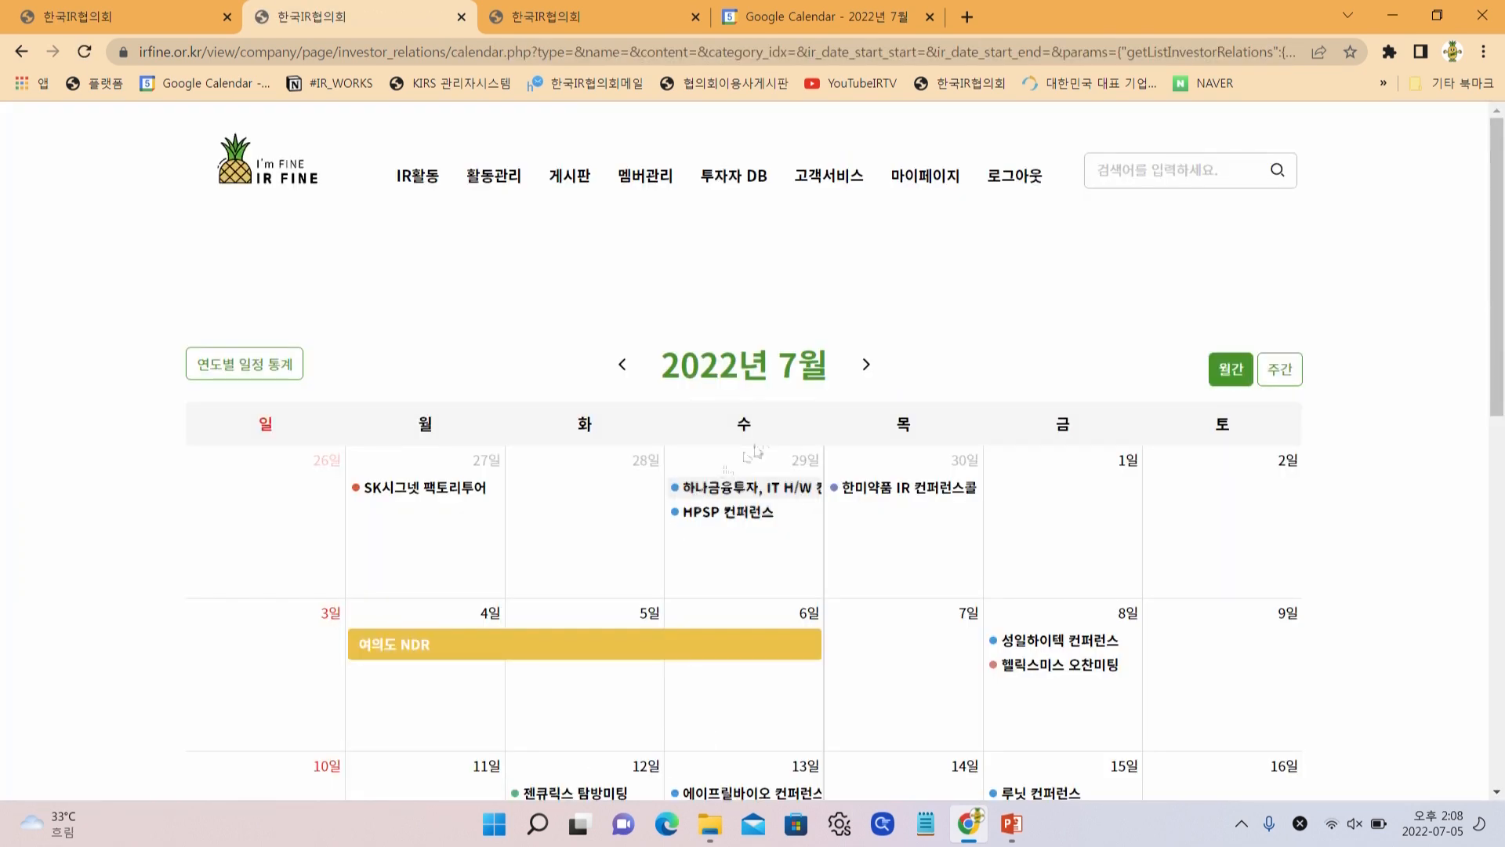
mouse_move(750, 186)
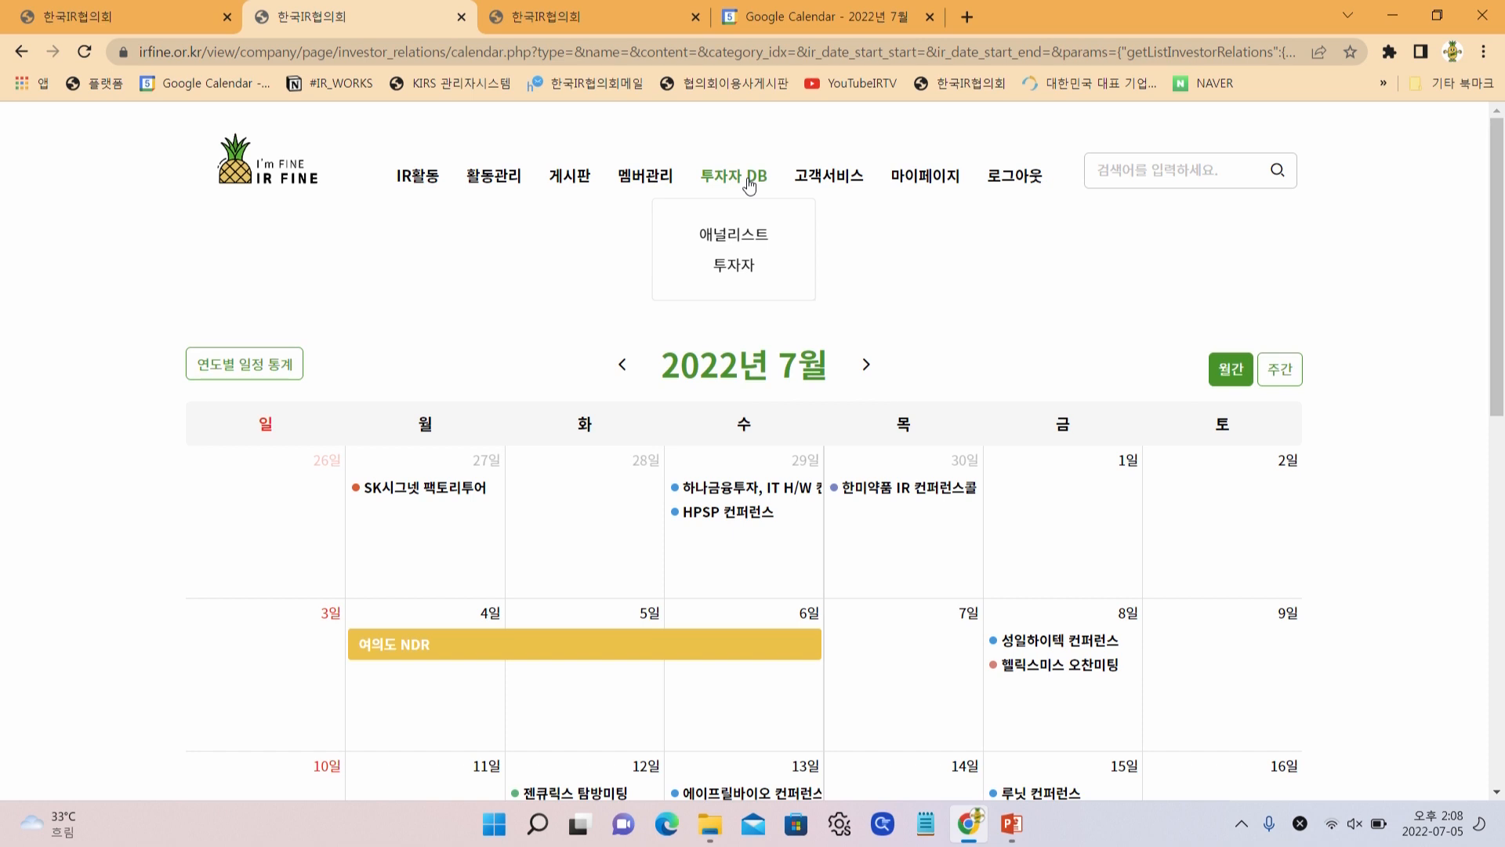
left_click(748, 244)
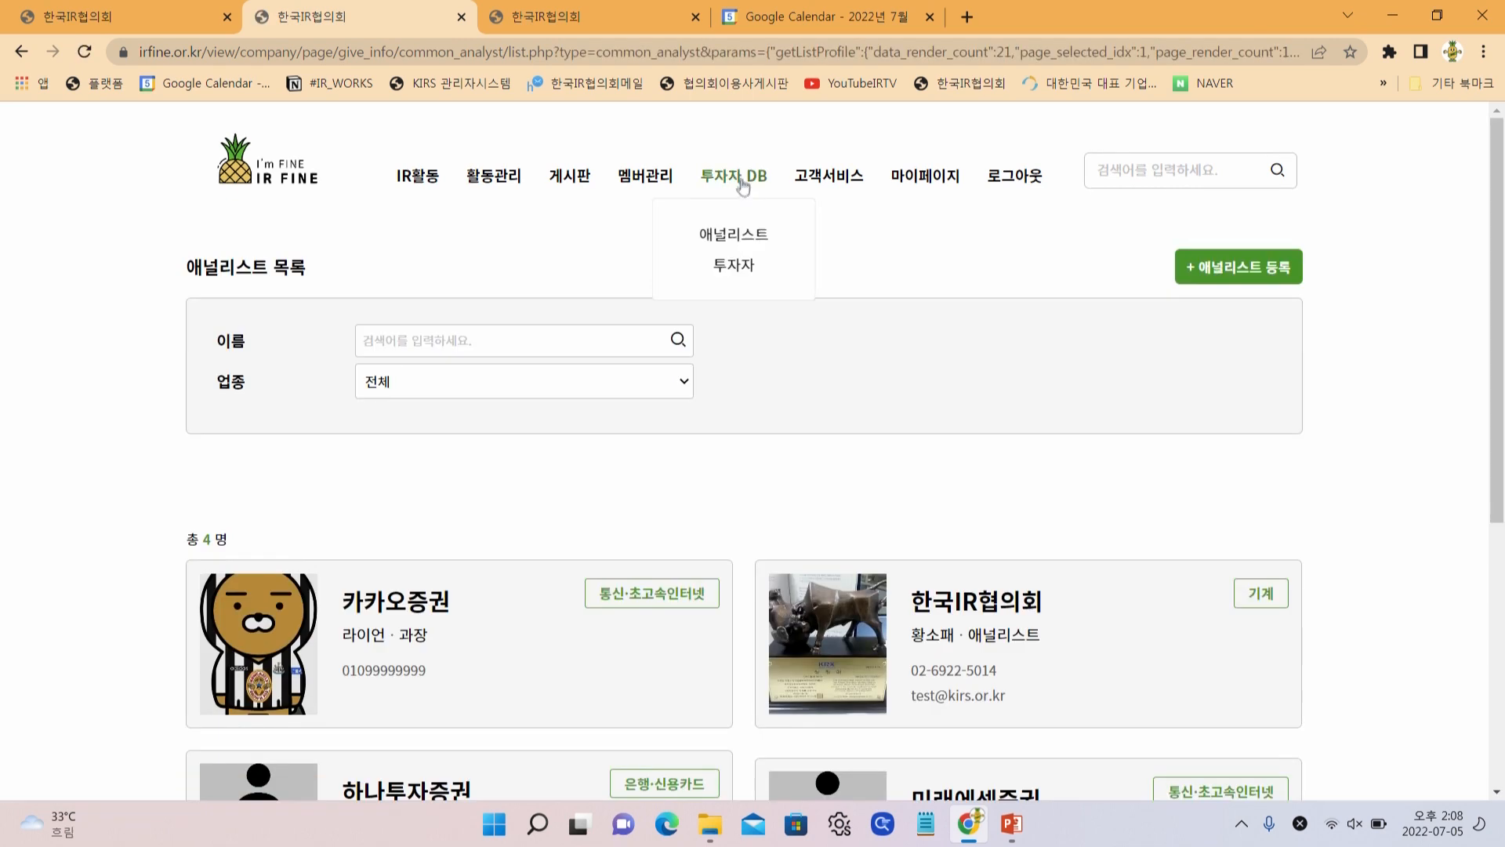
left_click(737, 266)
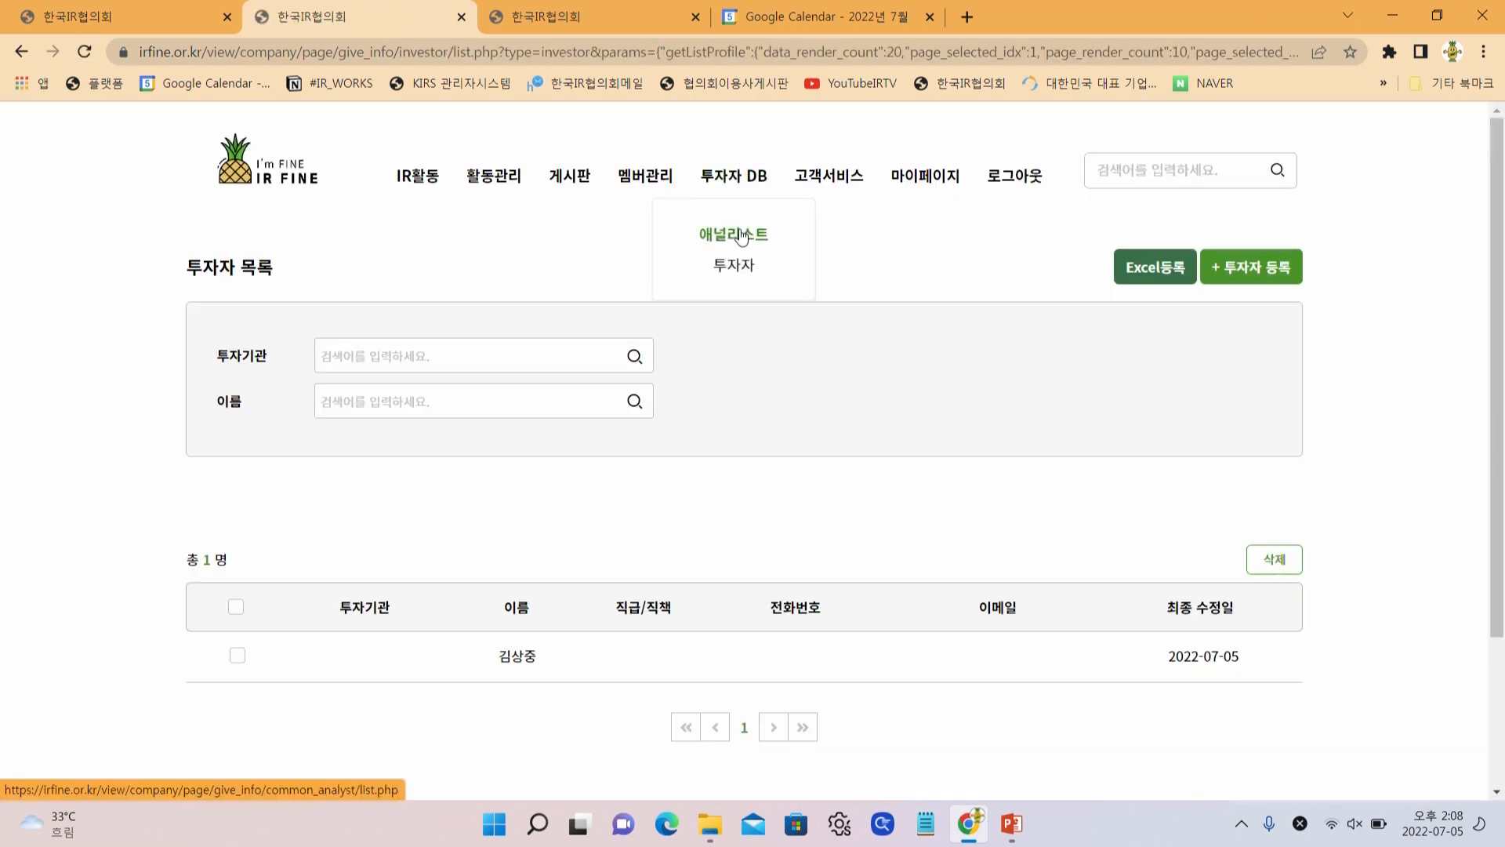
left_click(742, 235)
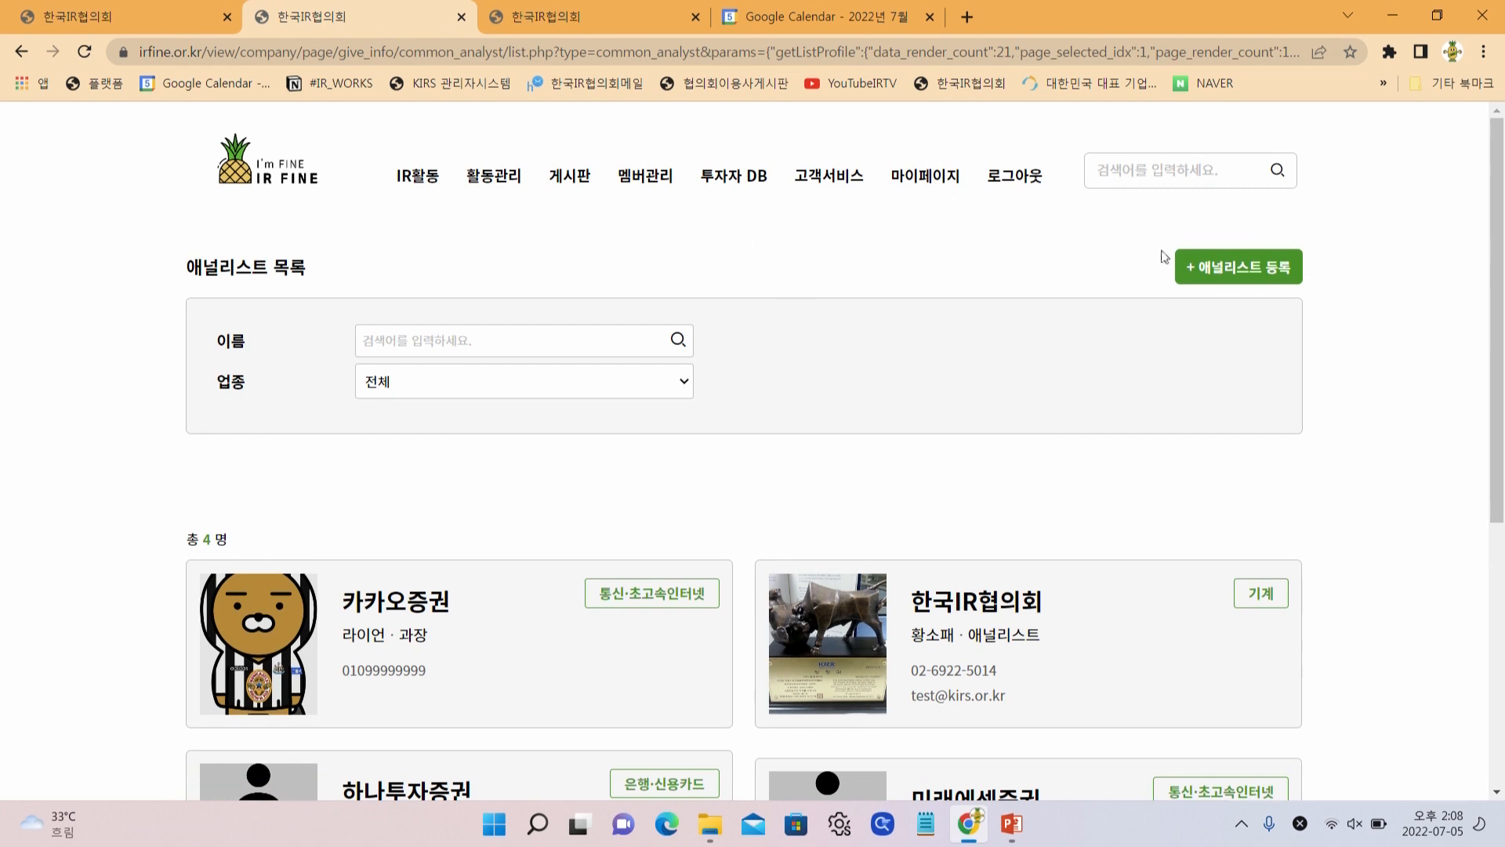
left_click(1252, 271)
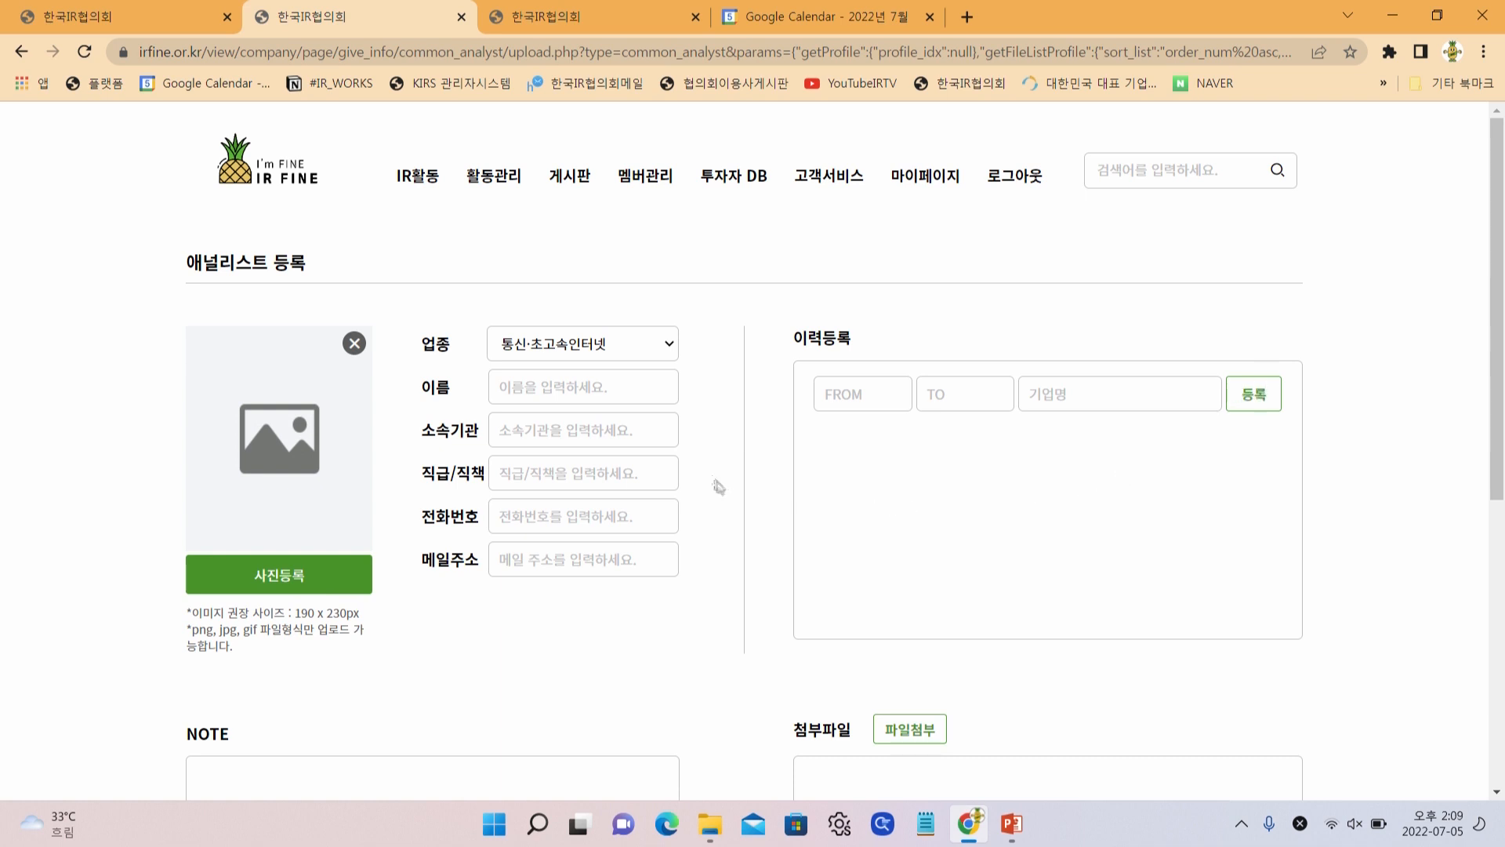
left_click(837, 397)
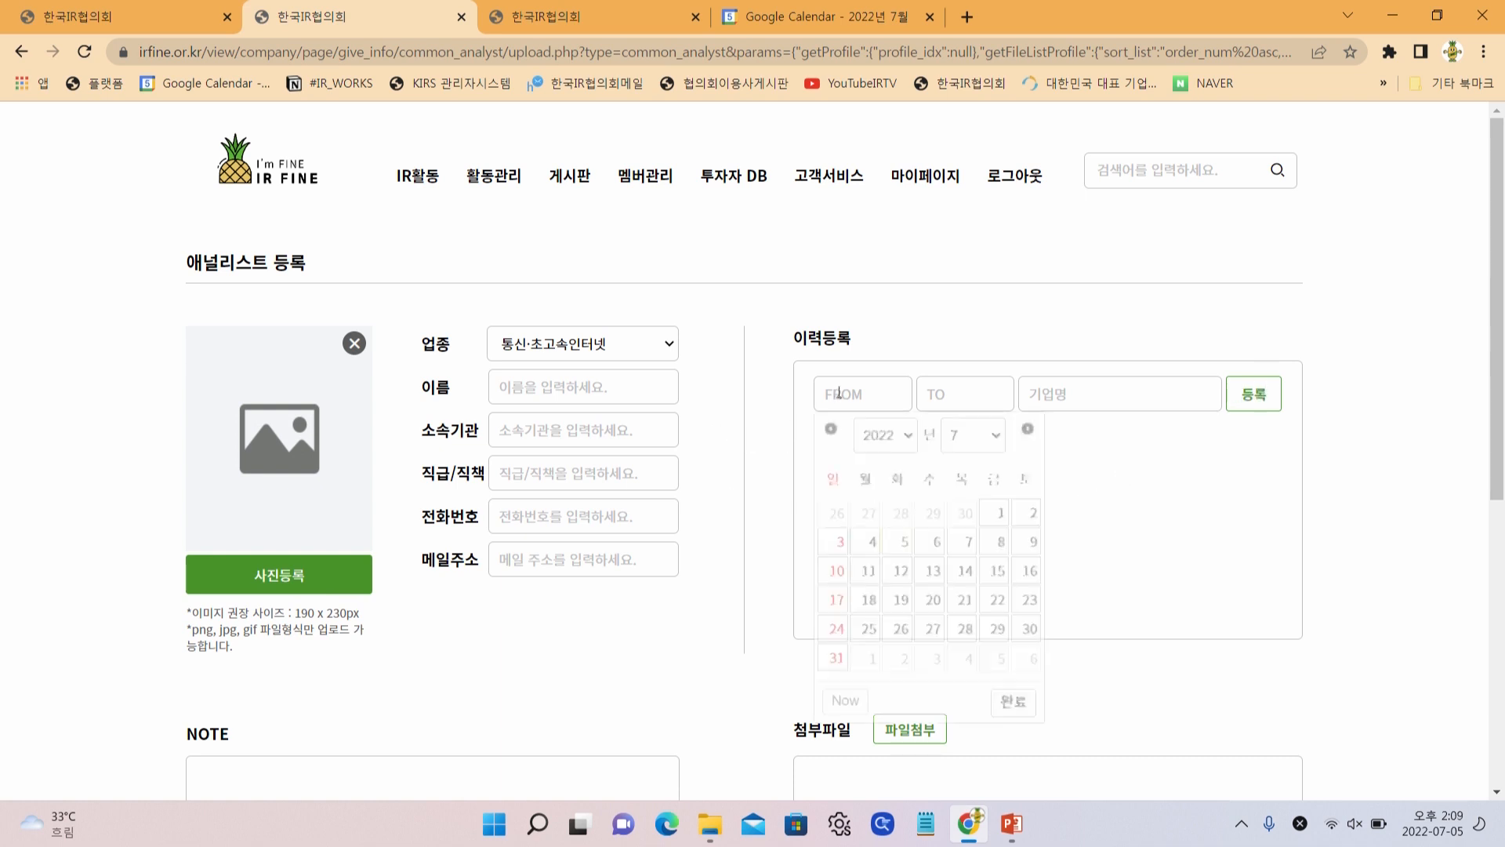
left_click(782, 514)
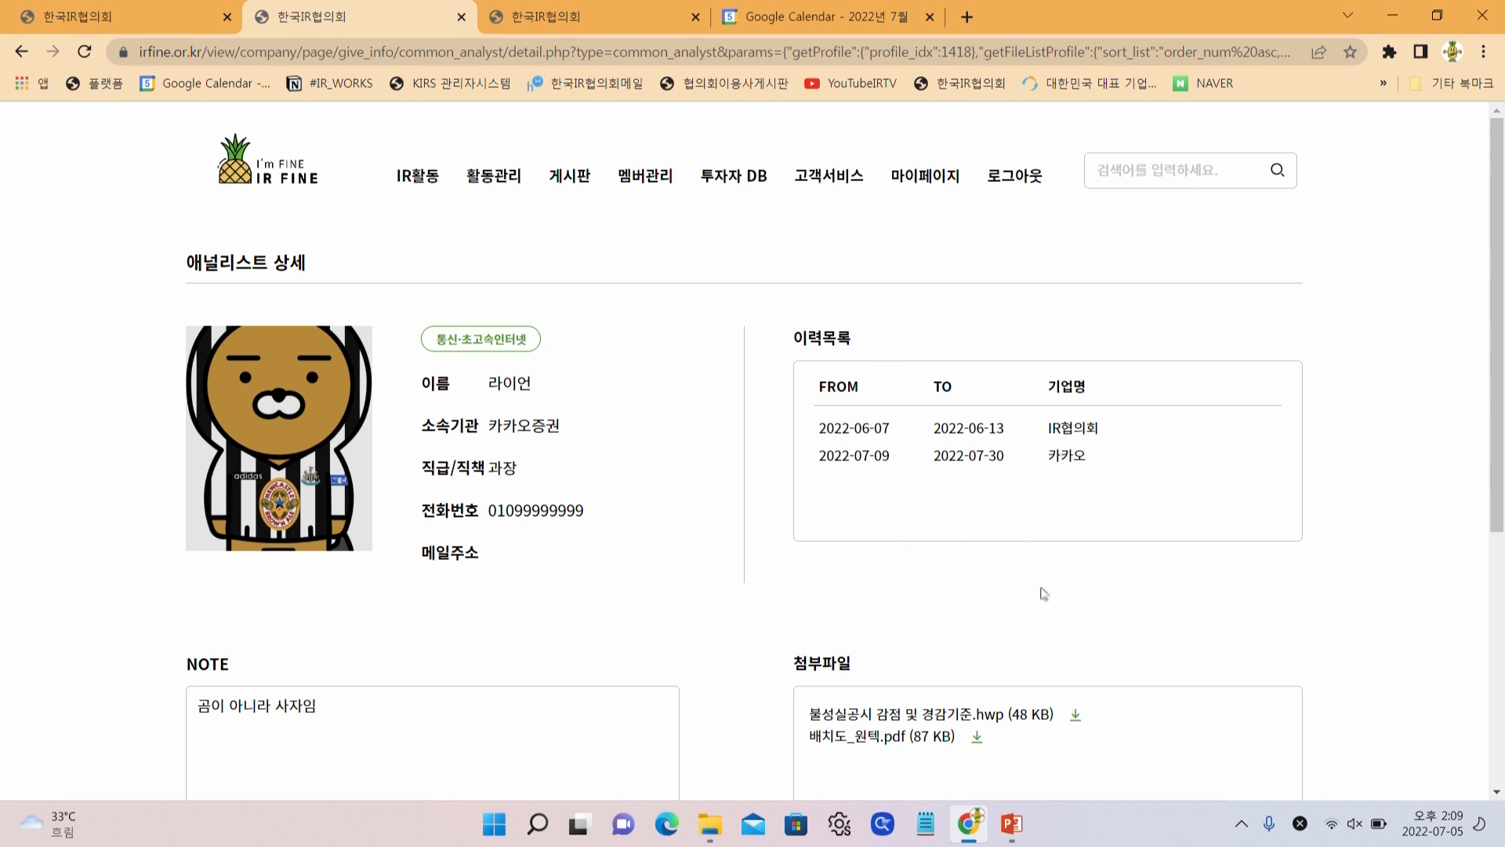
scroll(1043, 593, "down", 1)
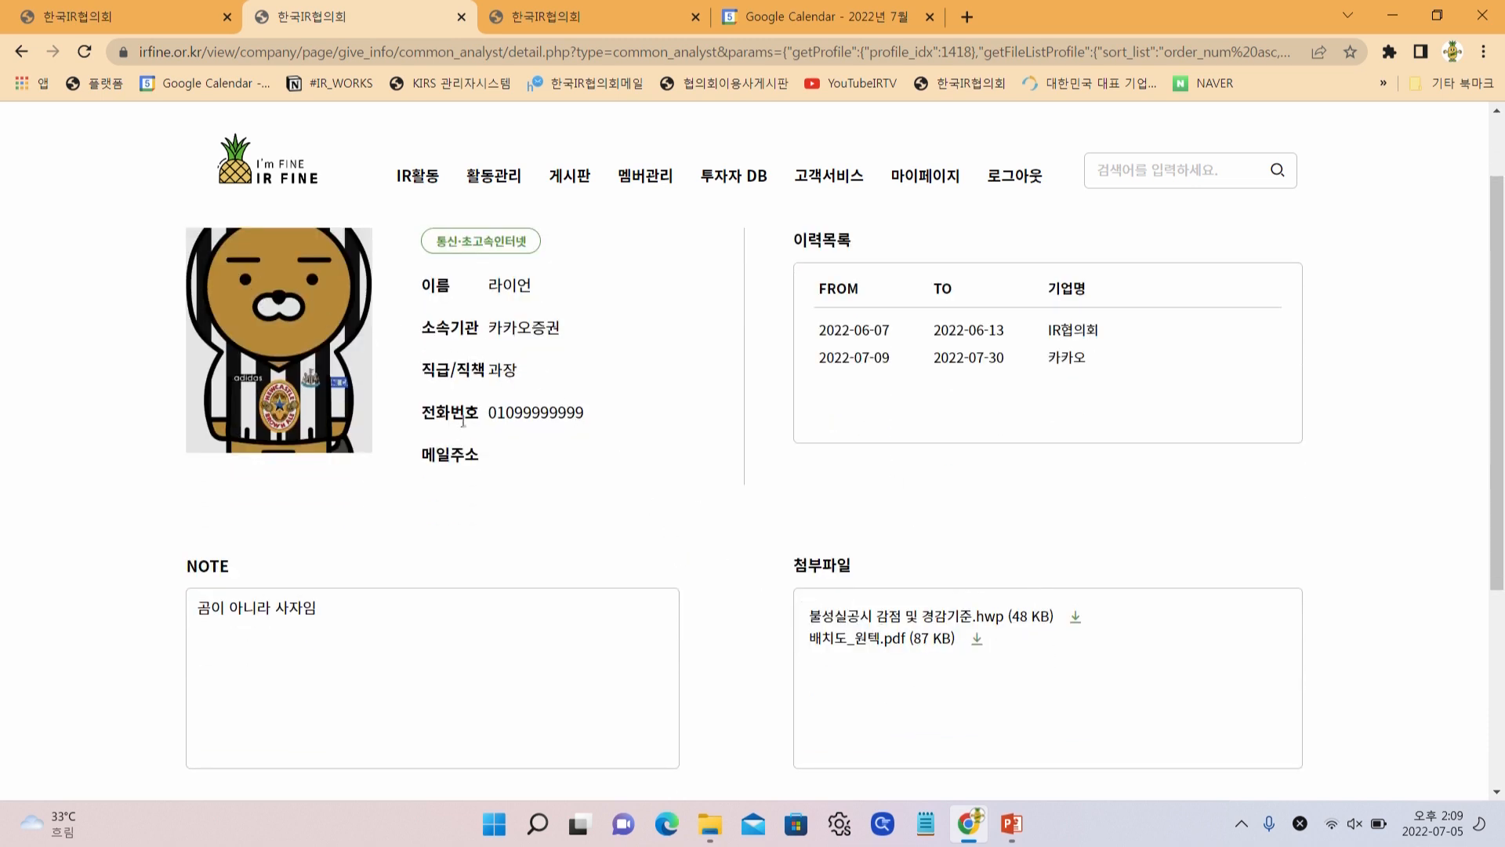
scroll(462, 422, "up", 1)
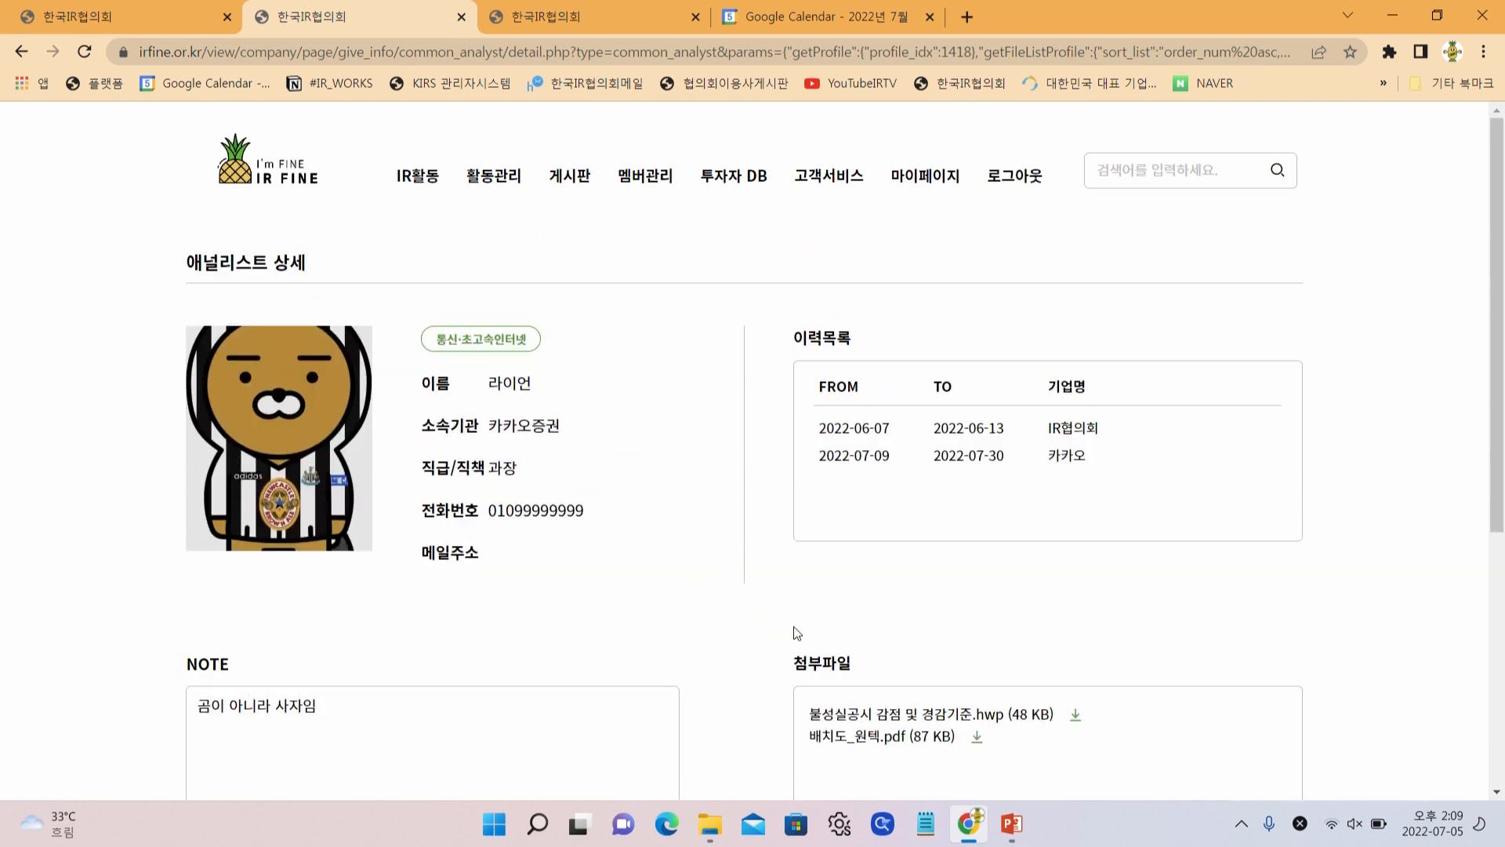
scroll(793, 629, "down", 2)
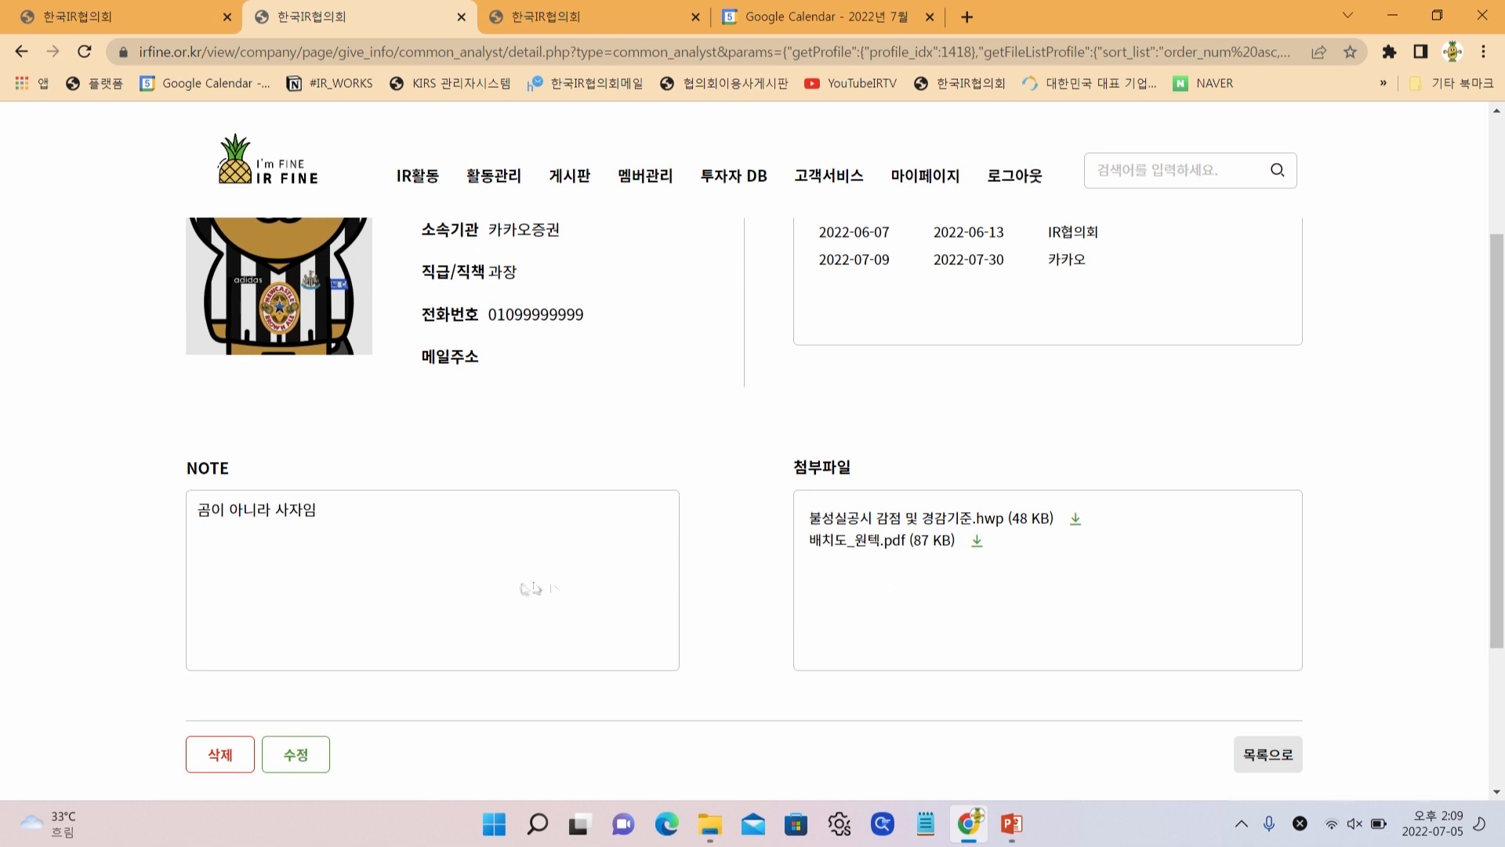
scroll(529, 541, "up", 2)
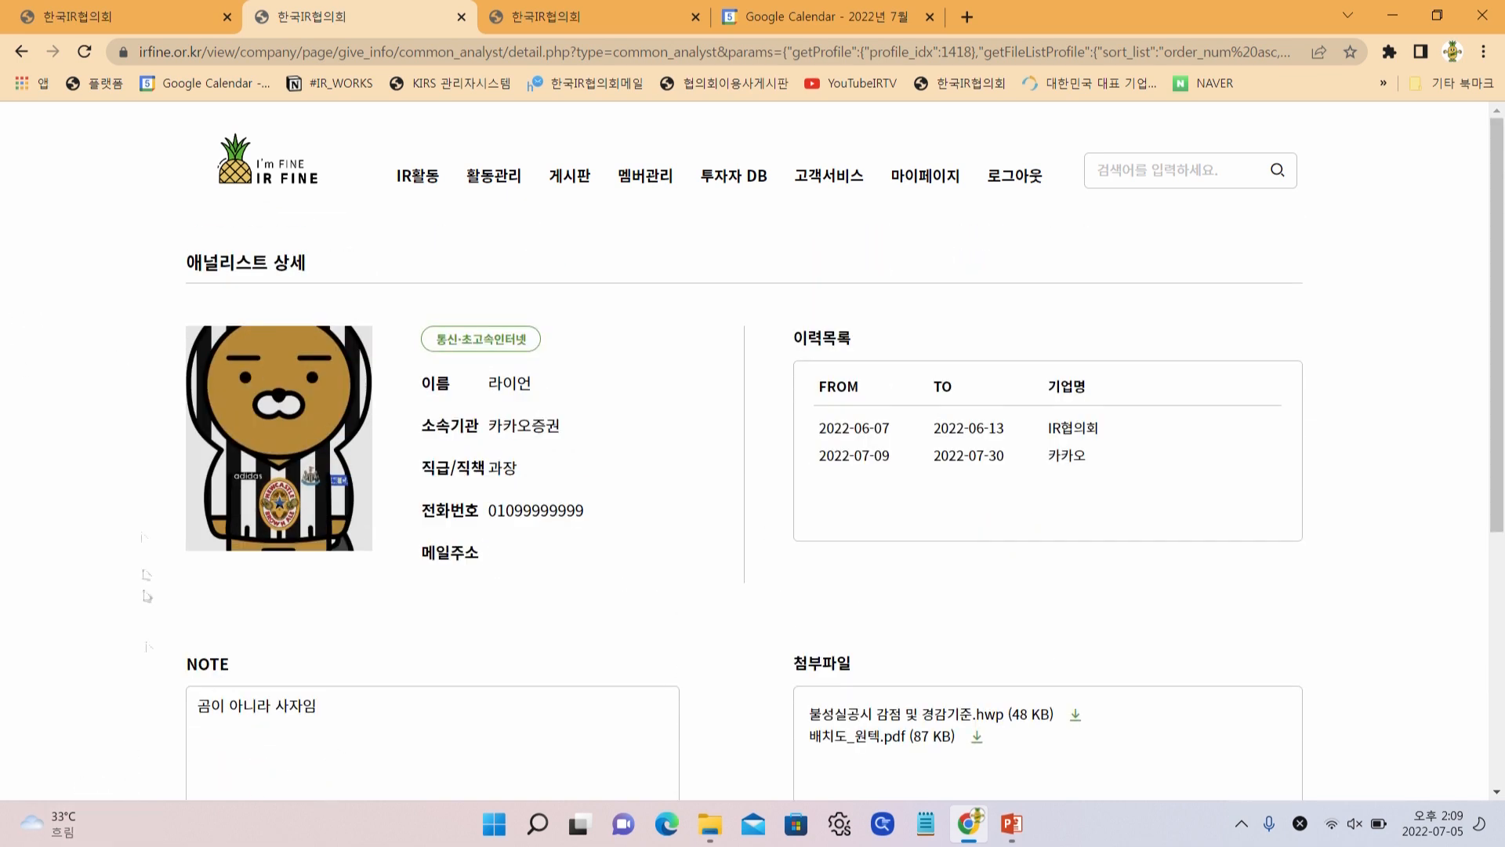
scroll(346, 576, "down", 2)
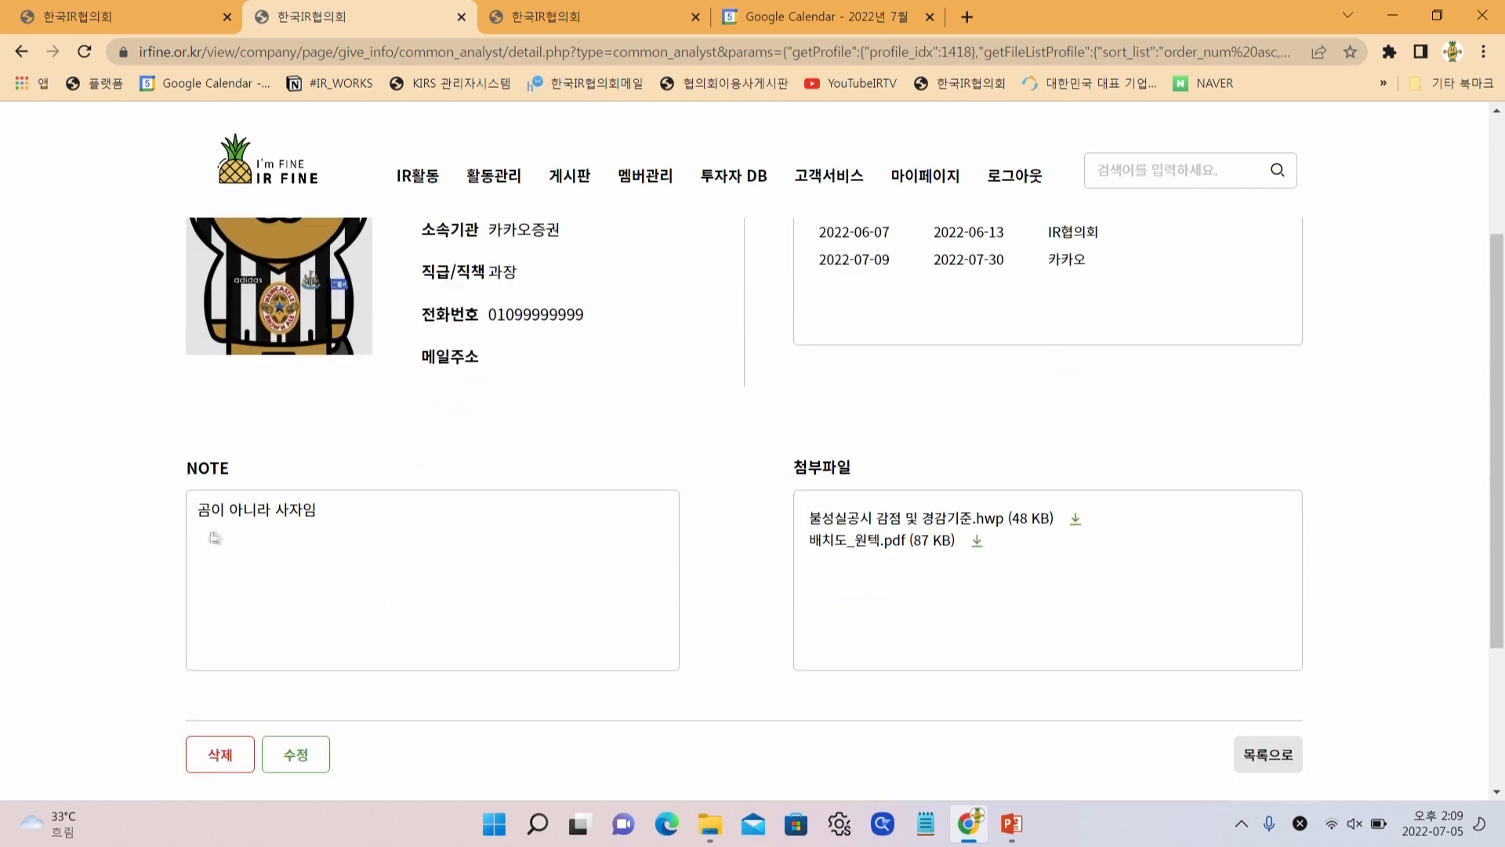
scroll(524, 654, "up", 2)
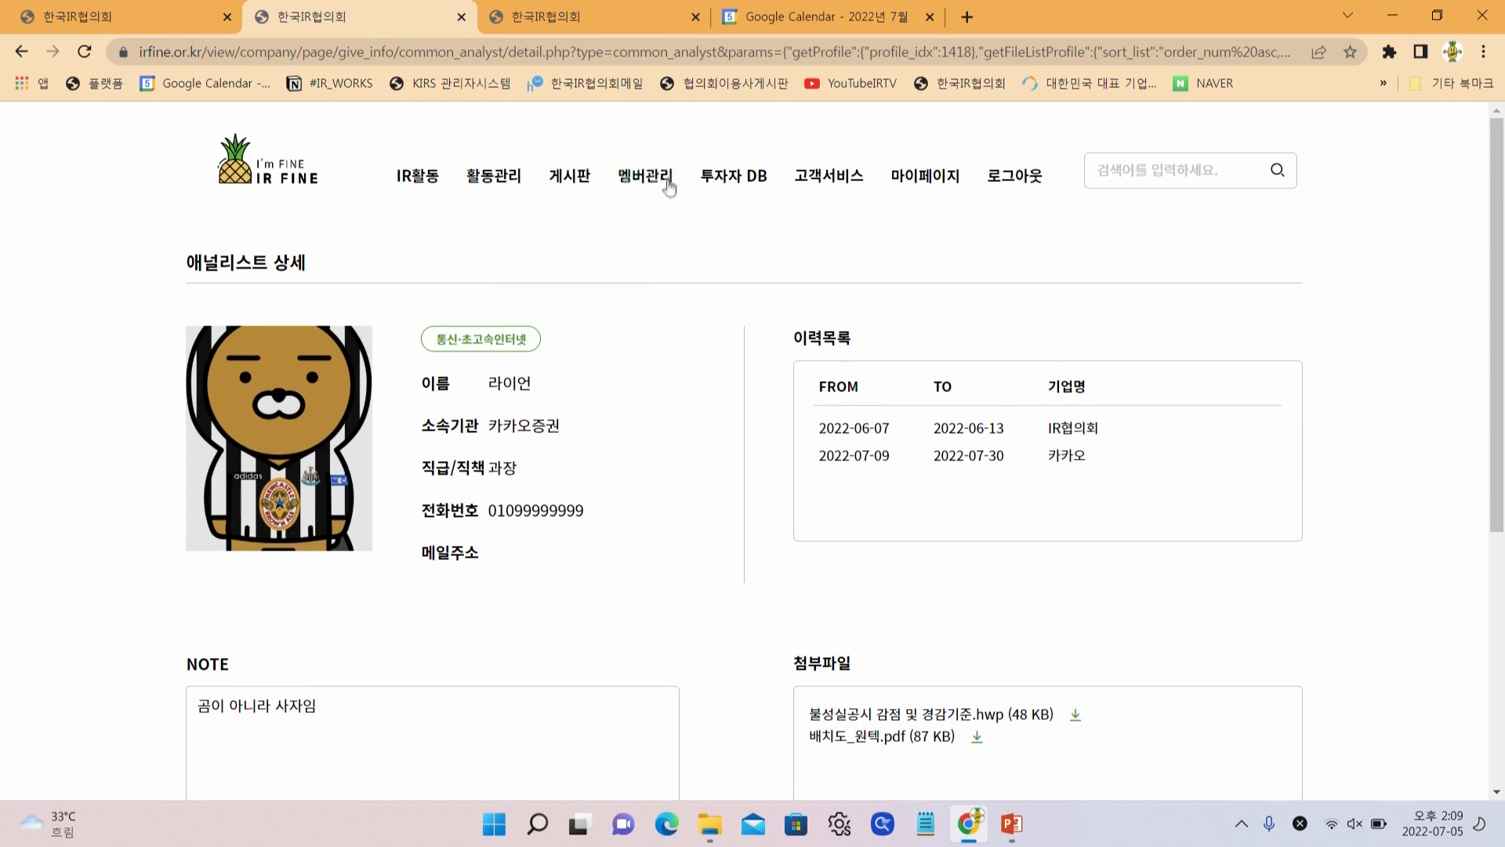
mouse_move(751, 192)
left_click(746, 238)
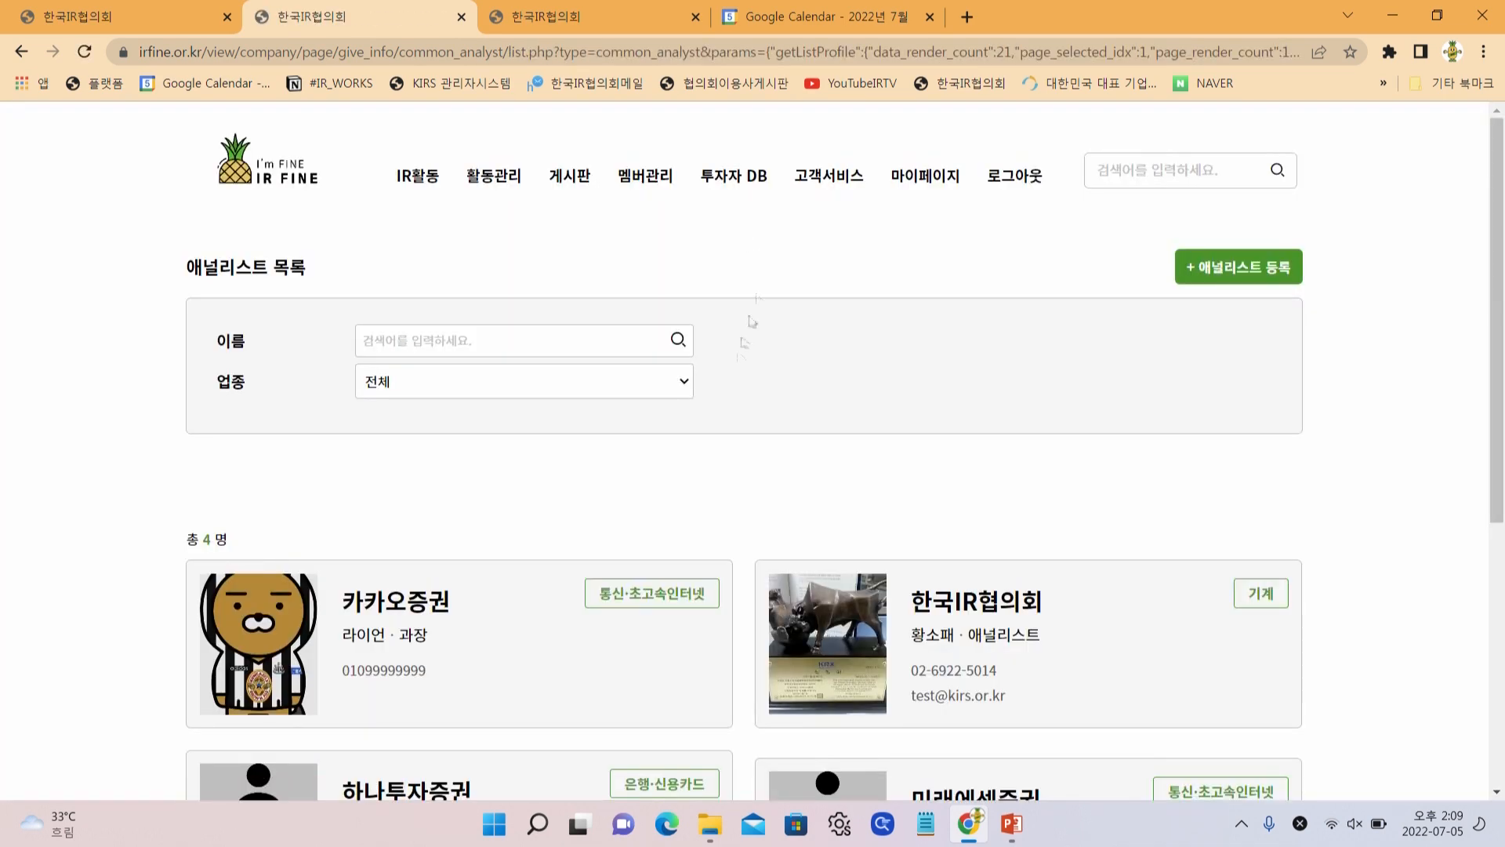
scroll(774, 391, "down", 4)
scroll(774, 390, "up", 4)
scroll(662, 453, "down", 1)
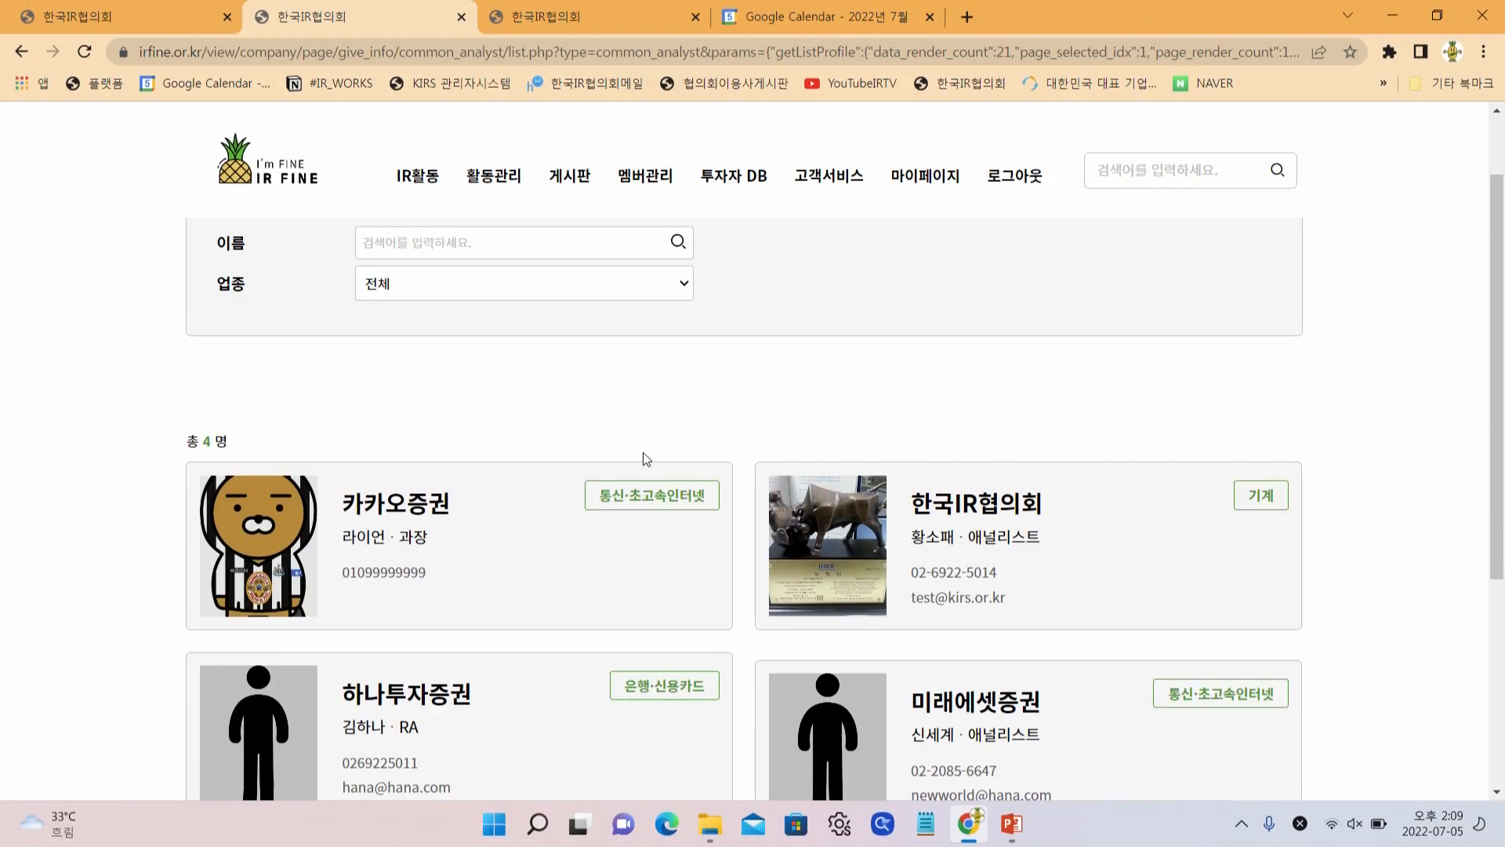
scroll(646, 453, "down", 1)
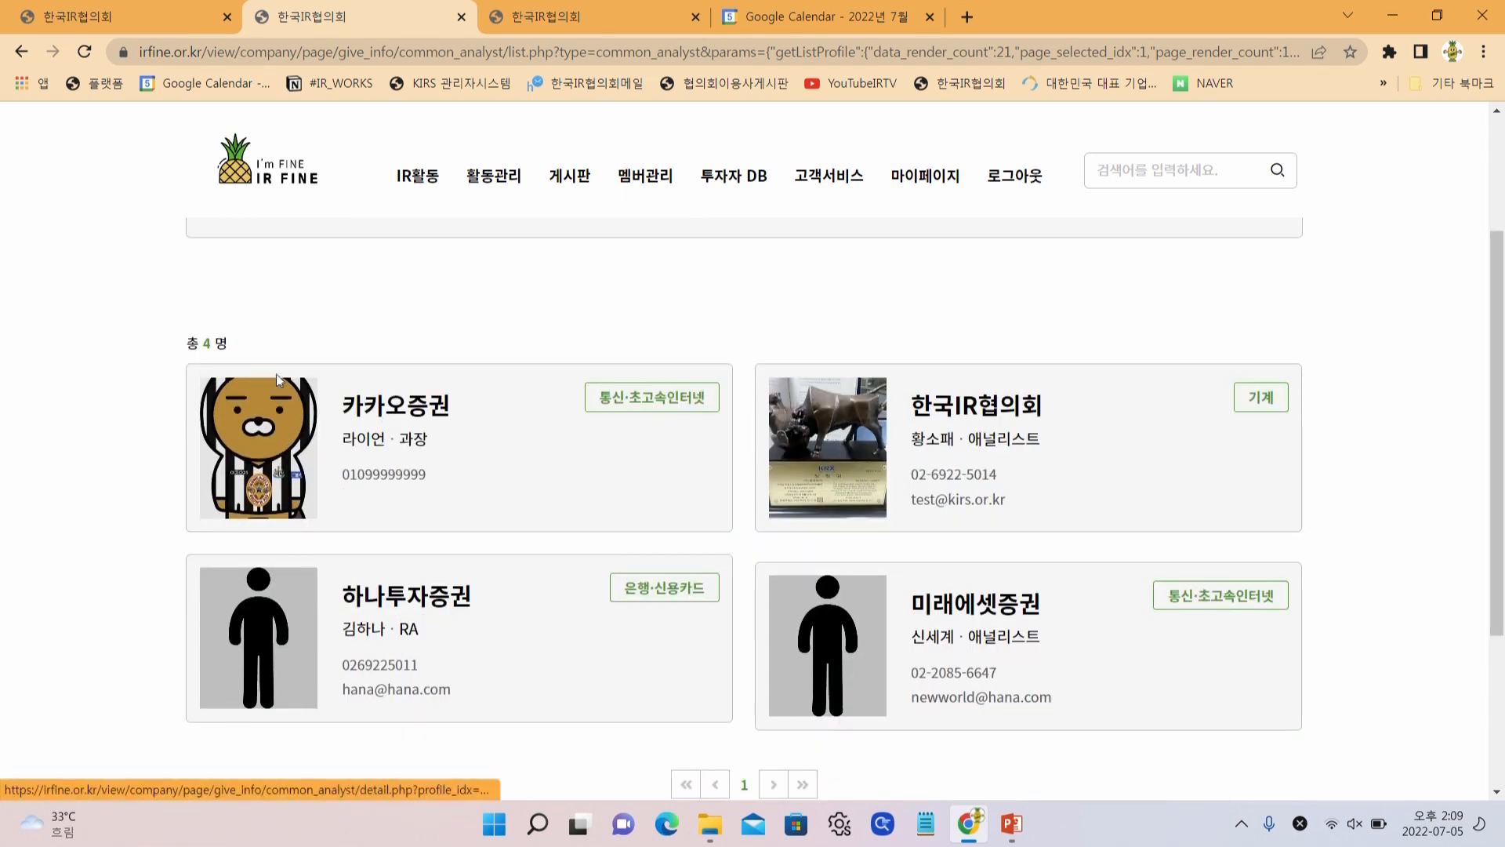
scroll(501, 439, "up", 2)
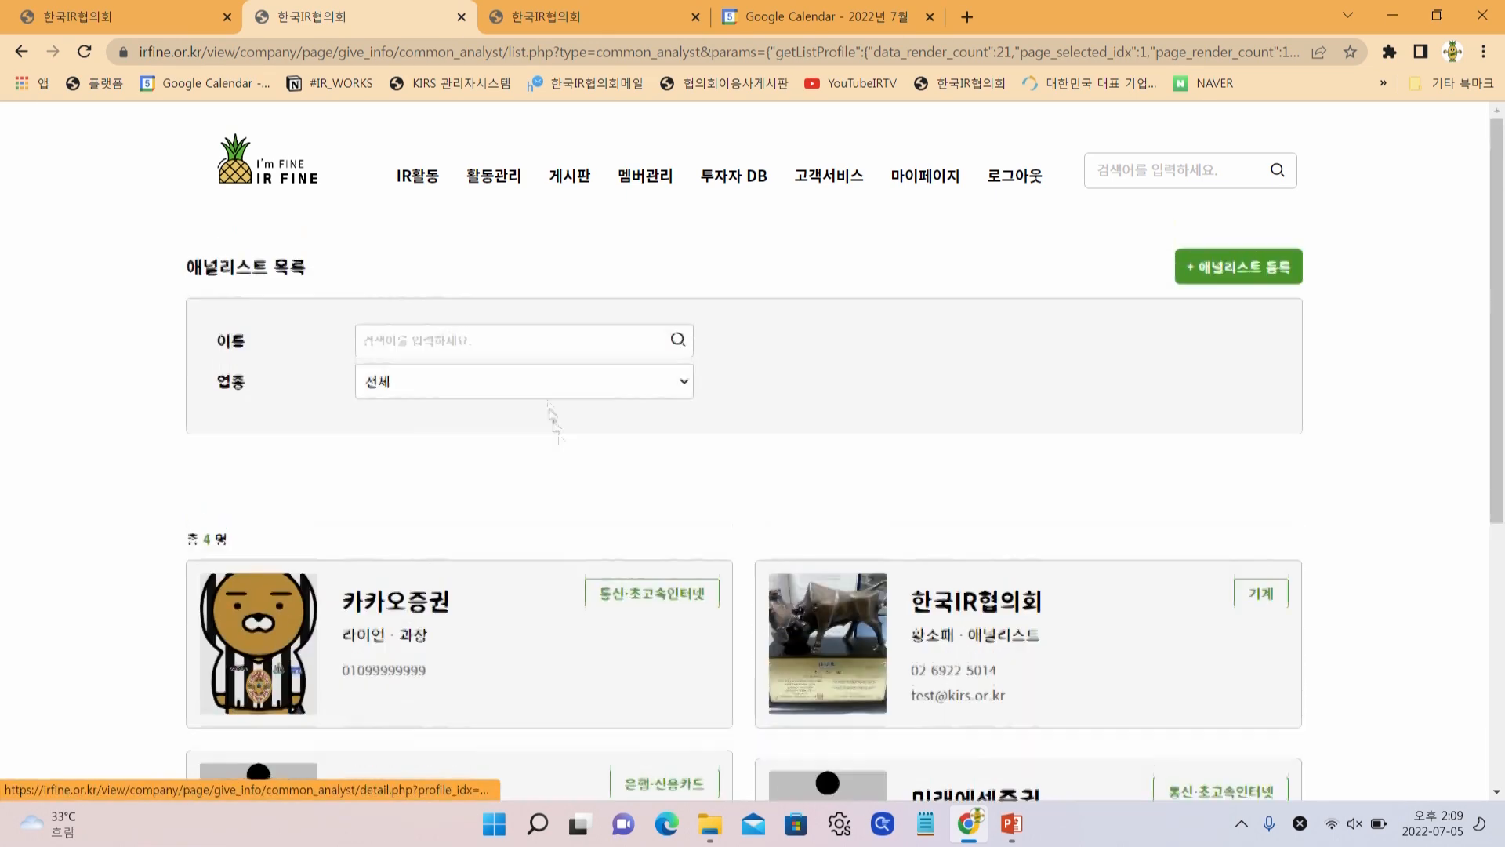
left_click(453, 389)
left_click(525, 411)
left_click(627, 668)
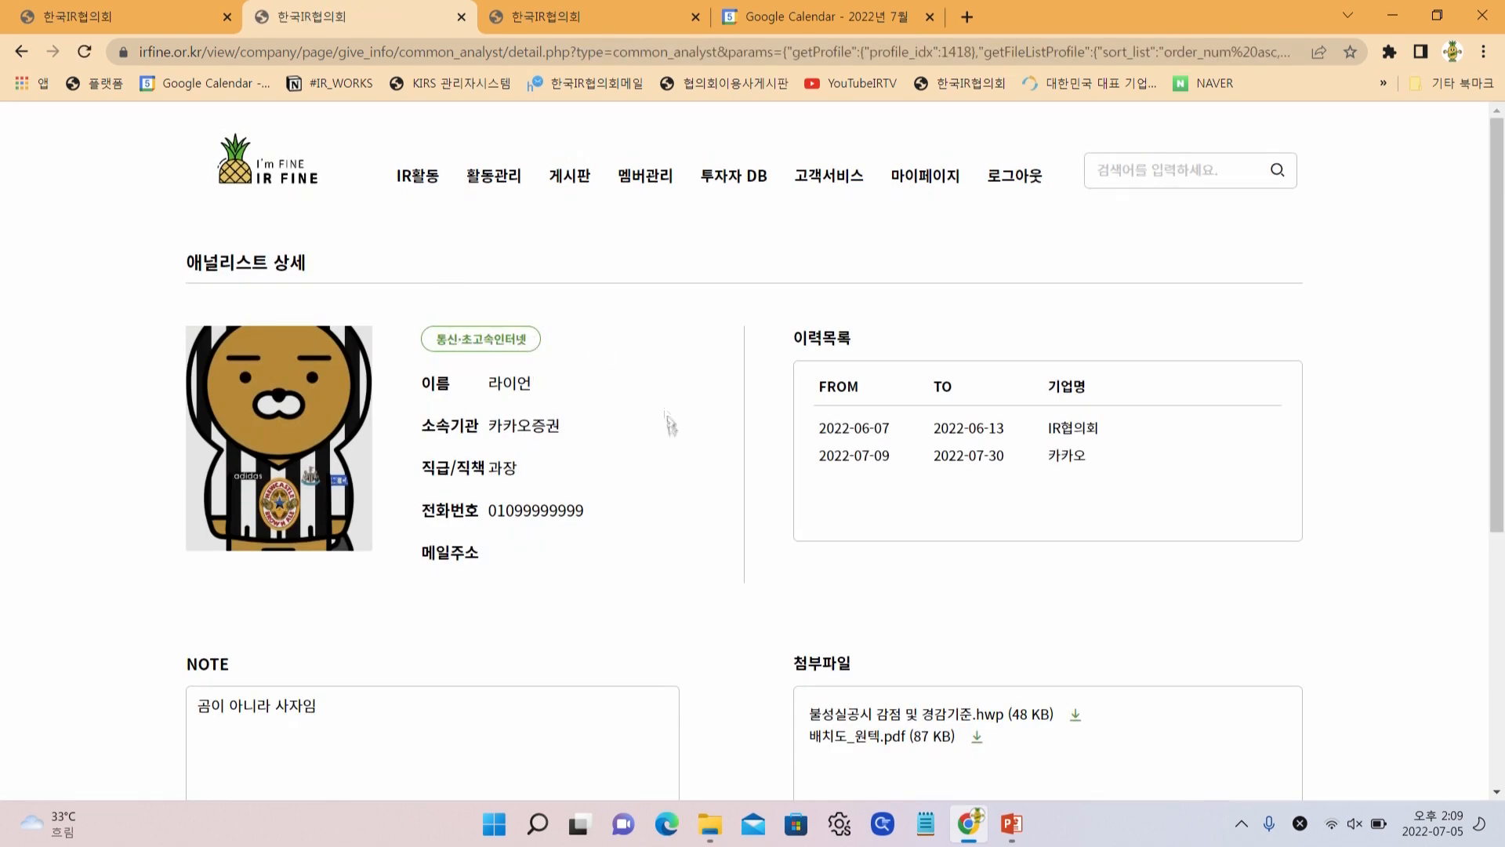
mouse_move(717, 162)
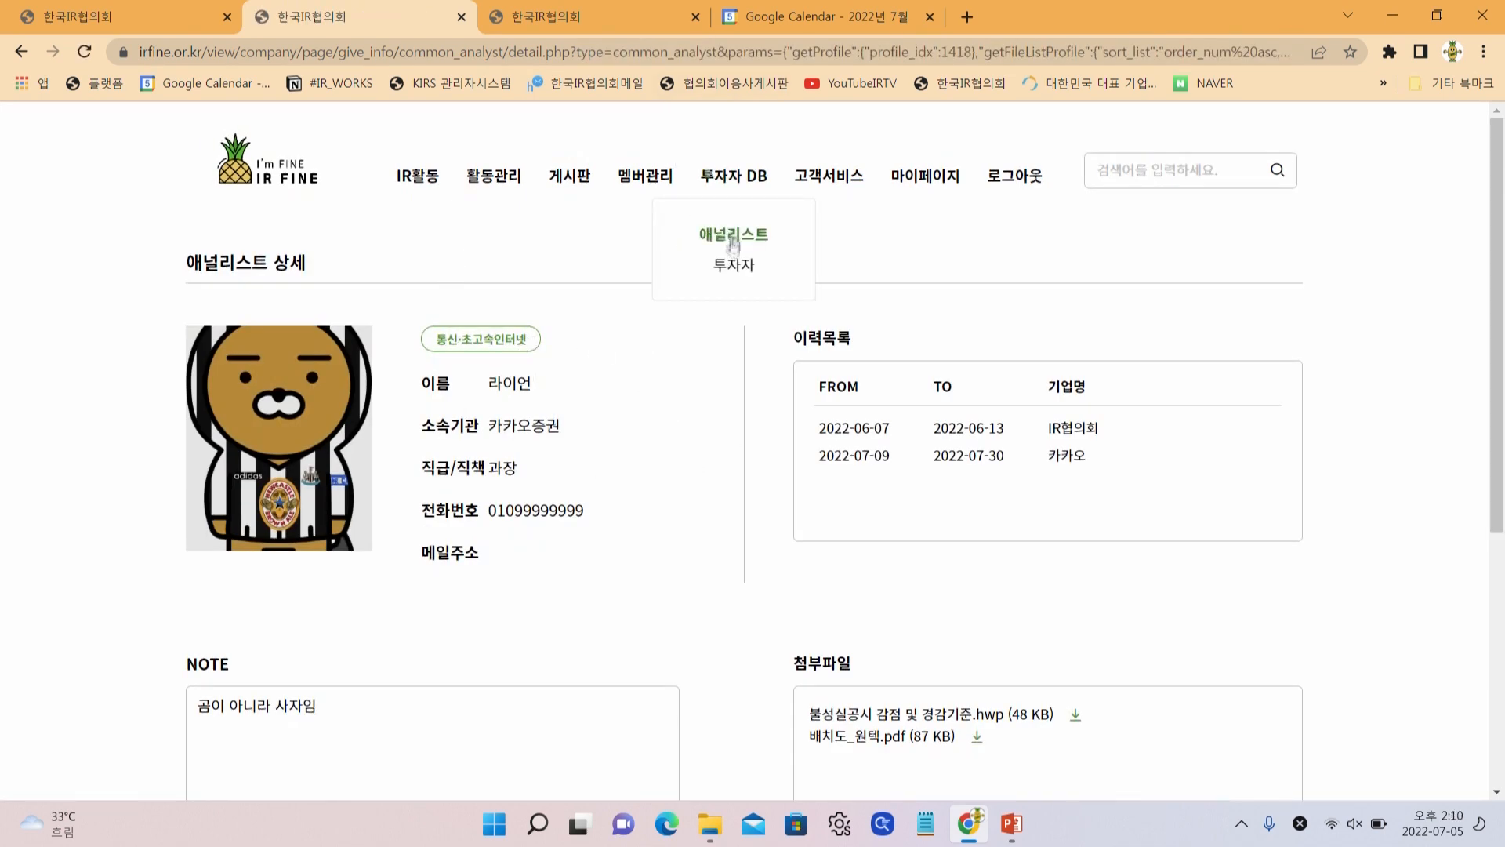
Open the investor record from the 투자자 list and put it into edit mode
left_click(743, 268)
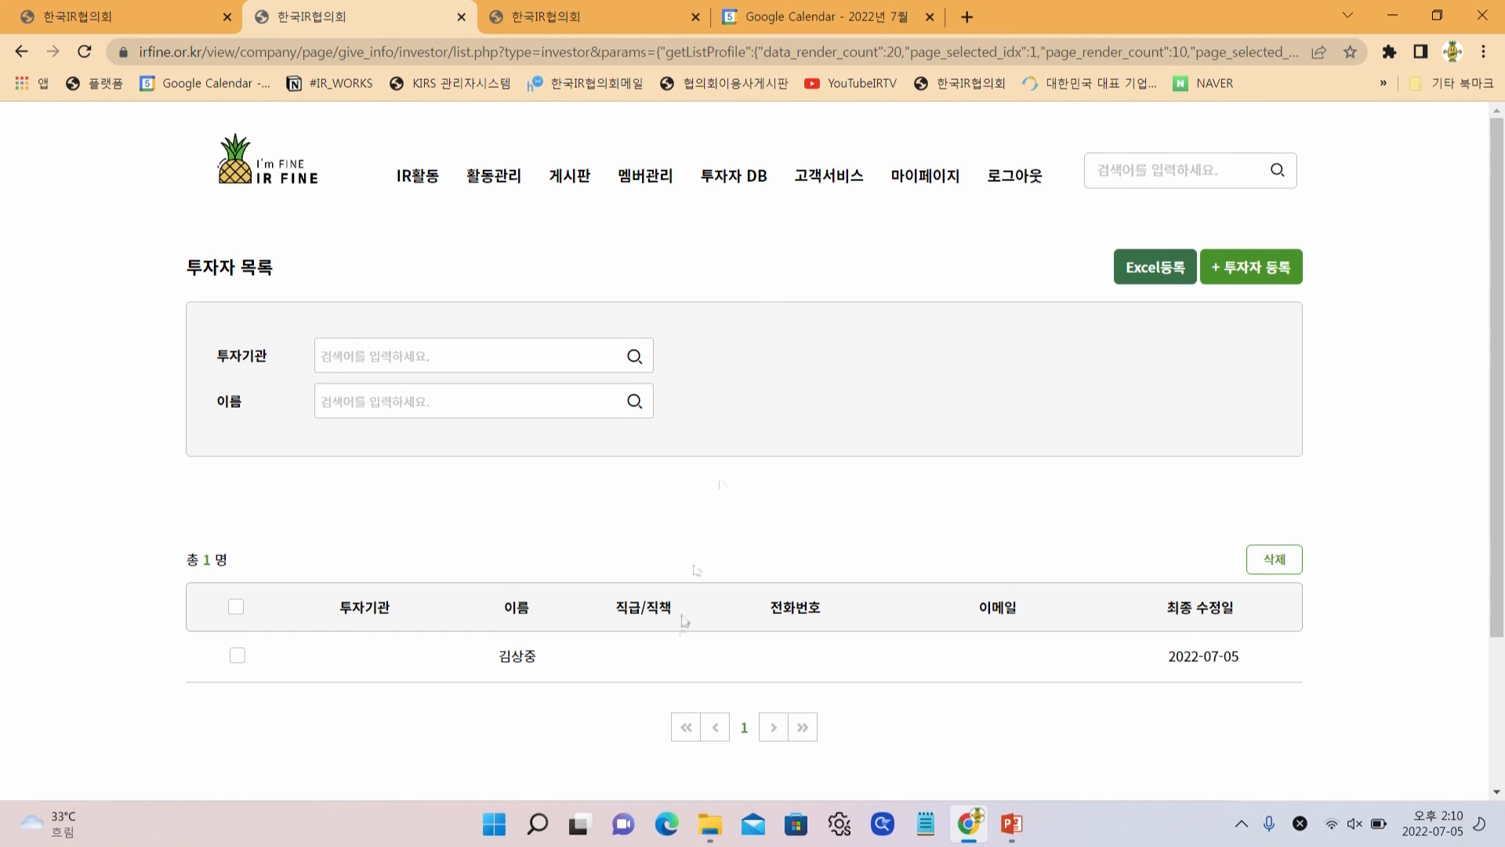
left_click(565, 666)
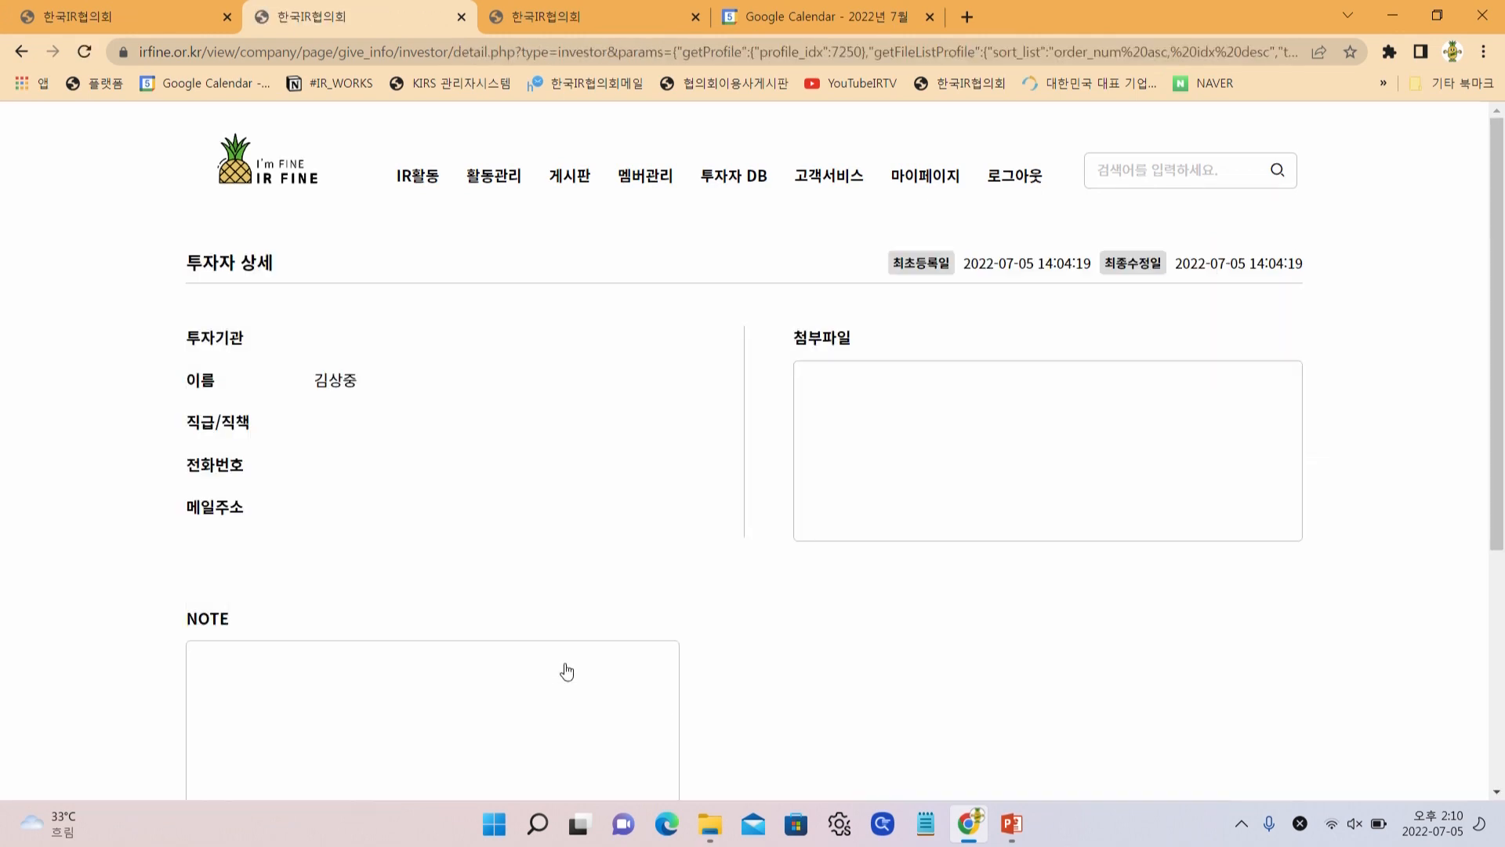
scroll(619, 447, "down", 4)
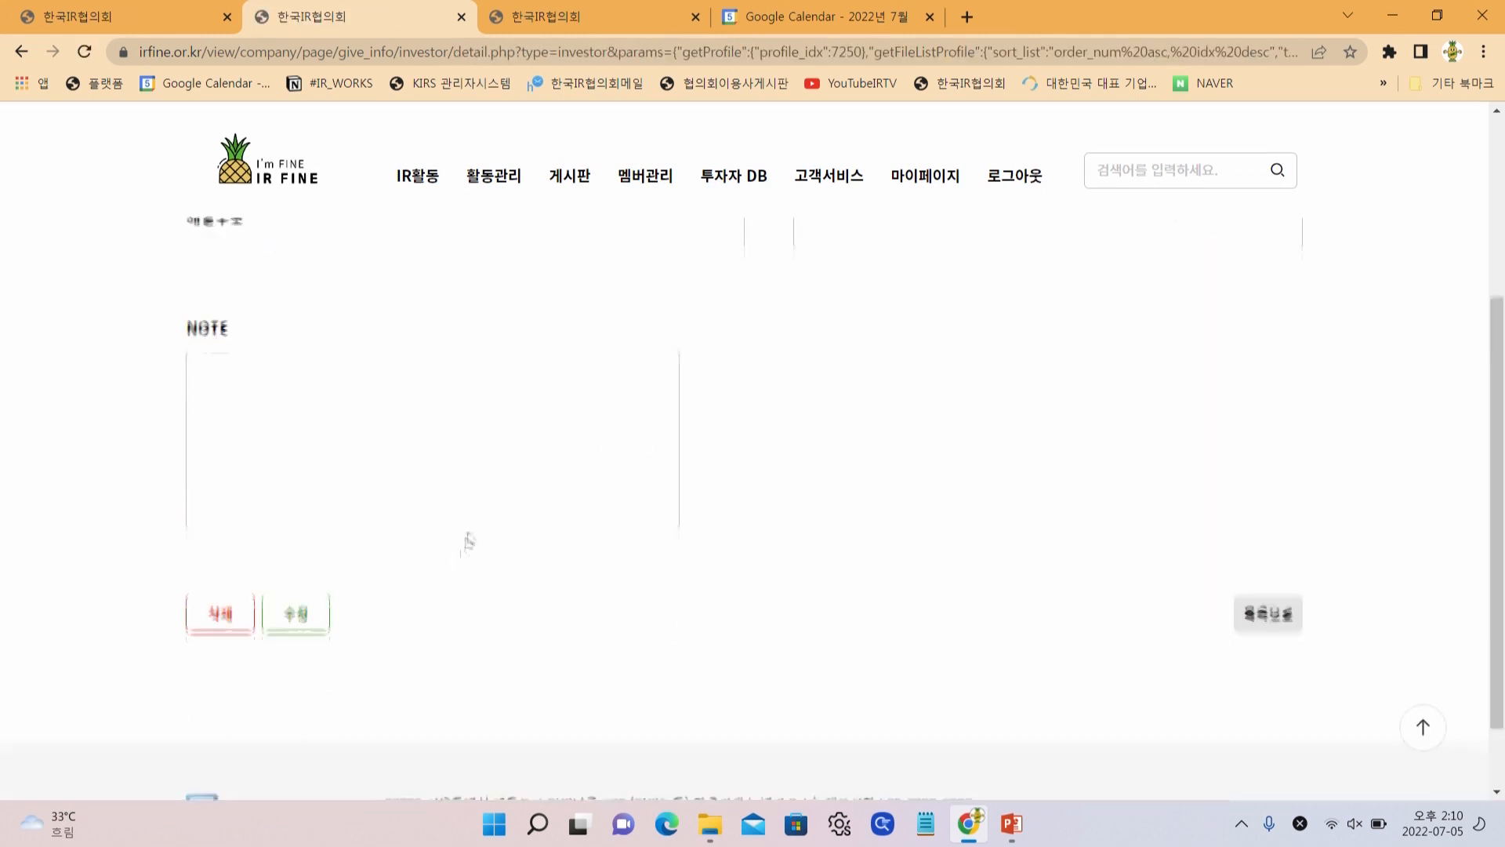
scroll(527, 481, "up", 3)
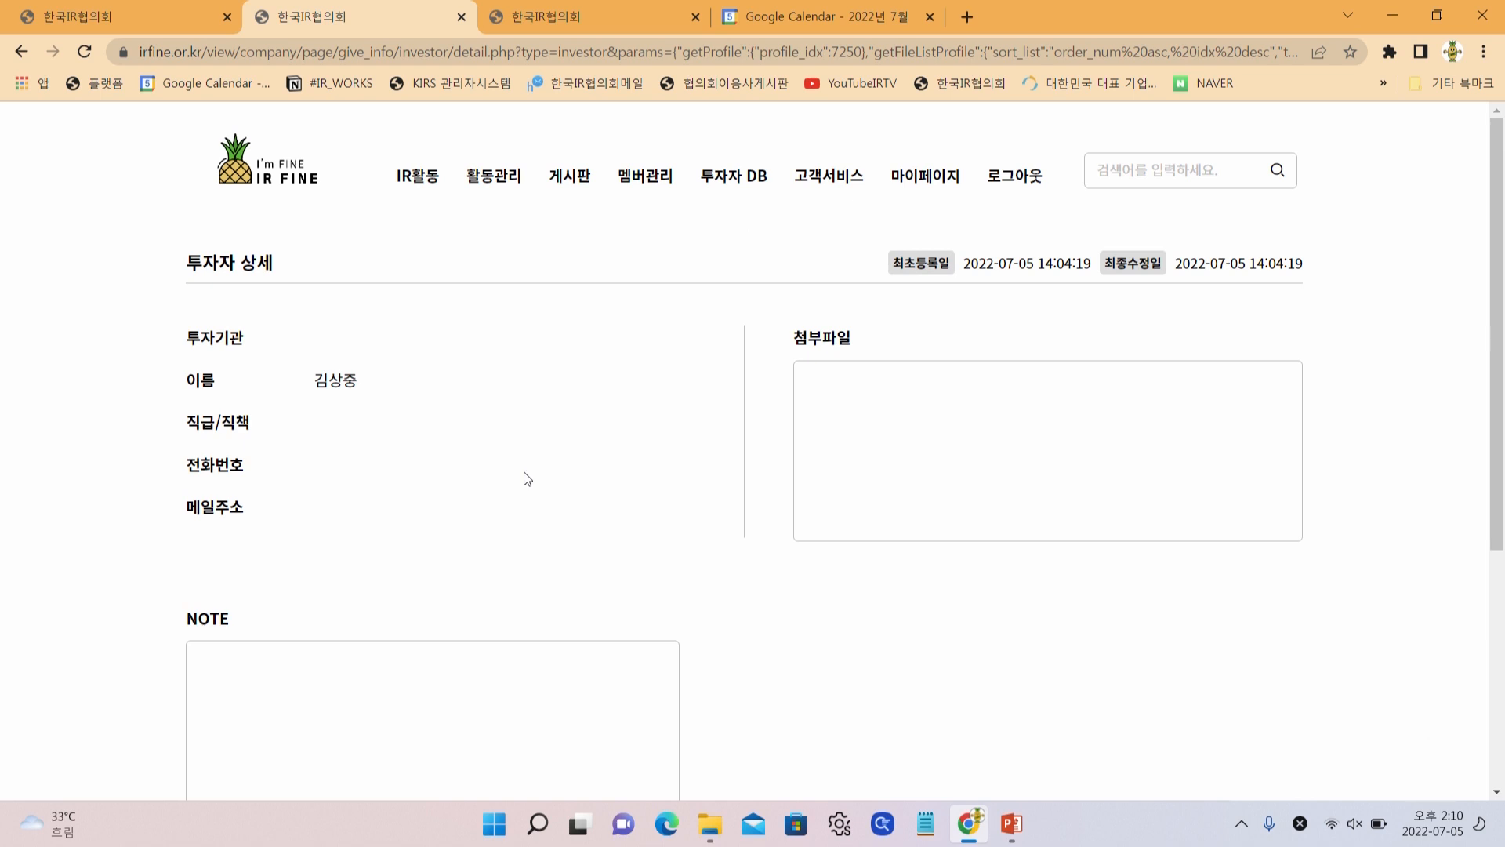
scroll(525, 479, "down", 4)
left_click(295, 709)
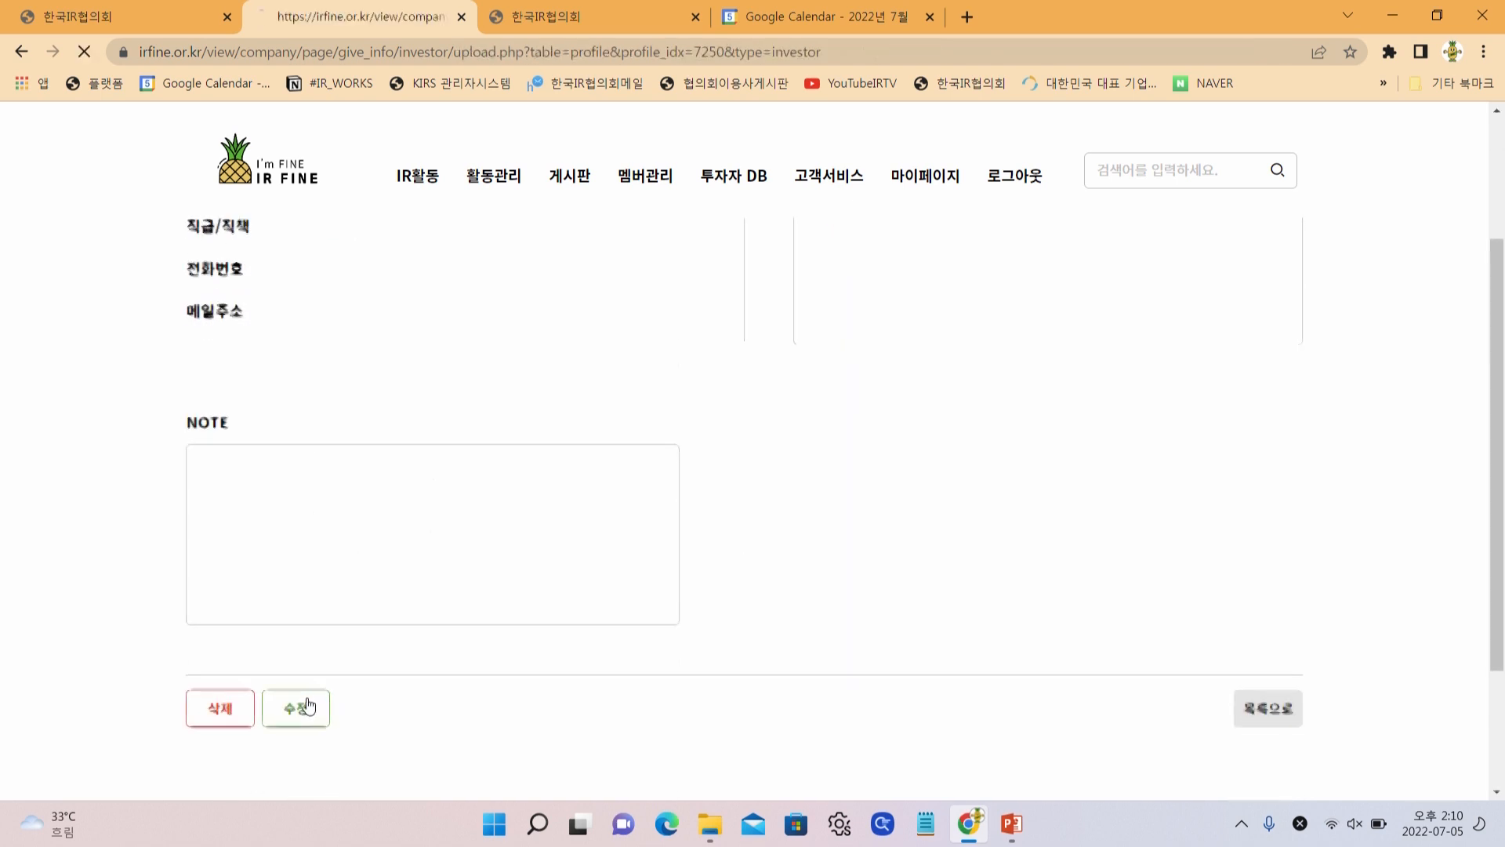
Set 투자기관 to 미래에셋증권, 직급/직책 to 과장, and enter a phone number
left_click(393, 355)
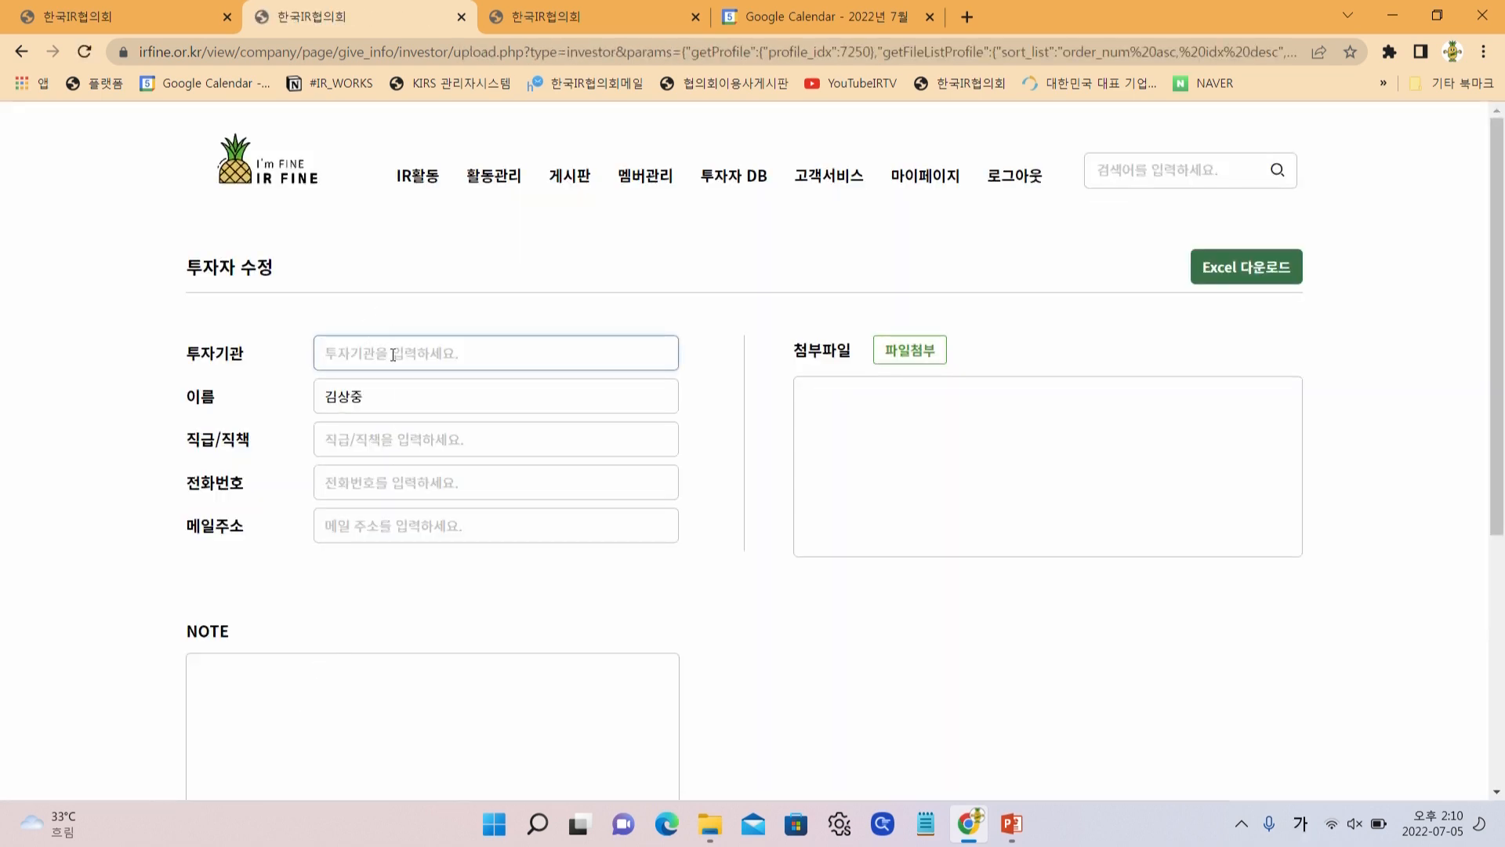
type("ㅁ")
type("ㅣ래에셋증권")
key("Tab")
key("Tab")
type("과장")
key("Tab")
type(".")
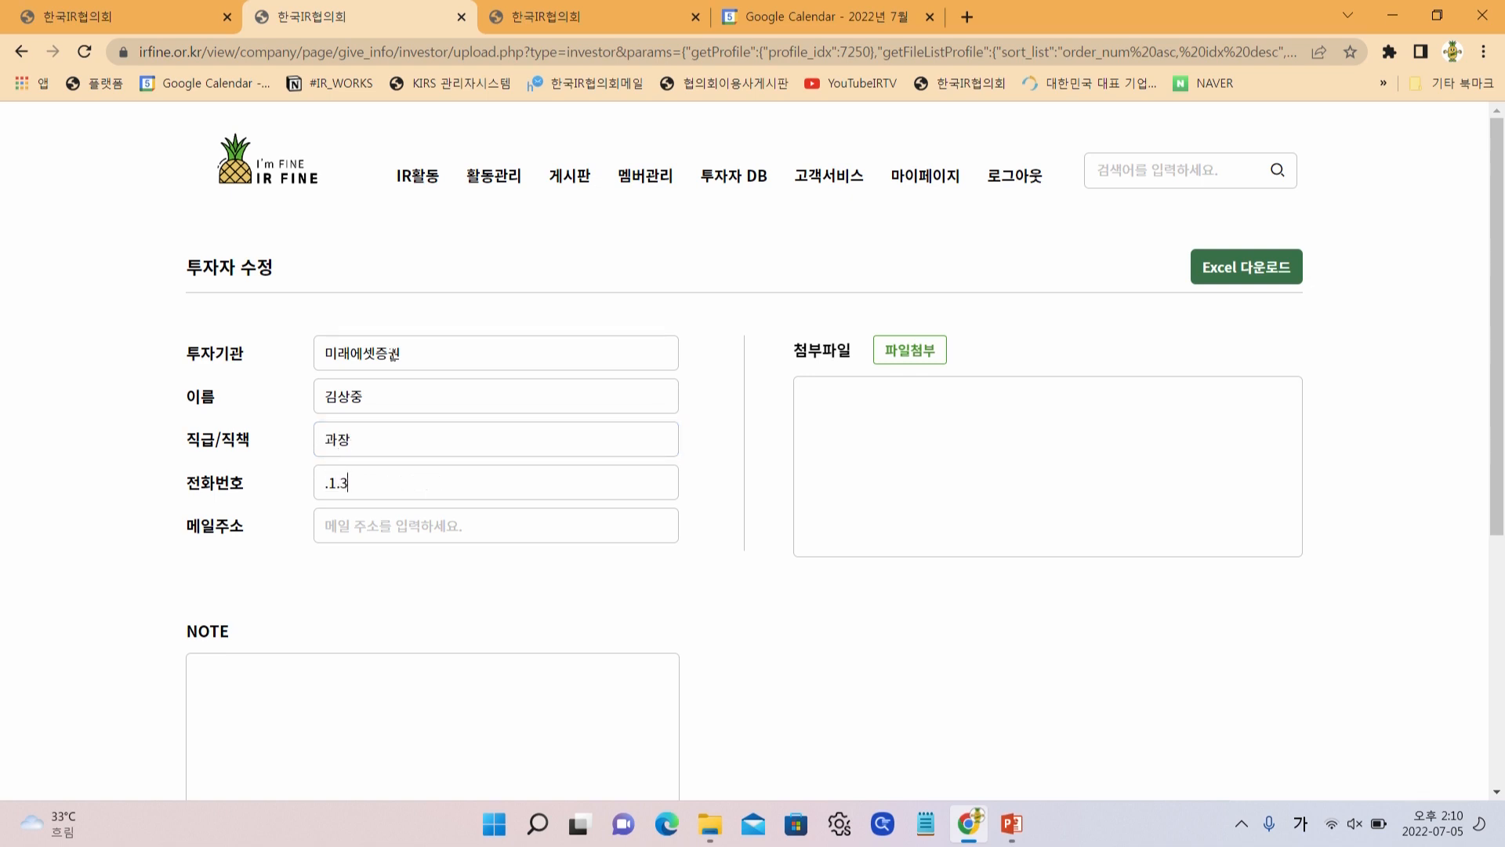
type("1.")
key("BackSpace")
key("BackSpace")
key("BackSpace")
type(".")
key("BackSpace")
type("010")
Write the NOTE lines 해산물 못 드심 and ESG 관련 문의가 많음
scroll(567, 504, "down", 3)
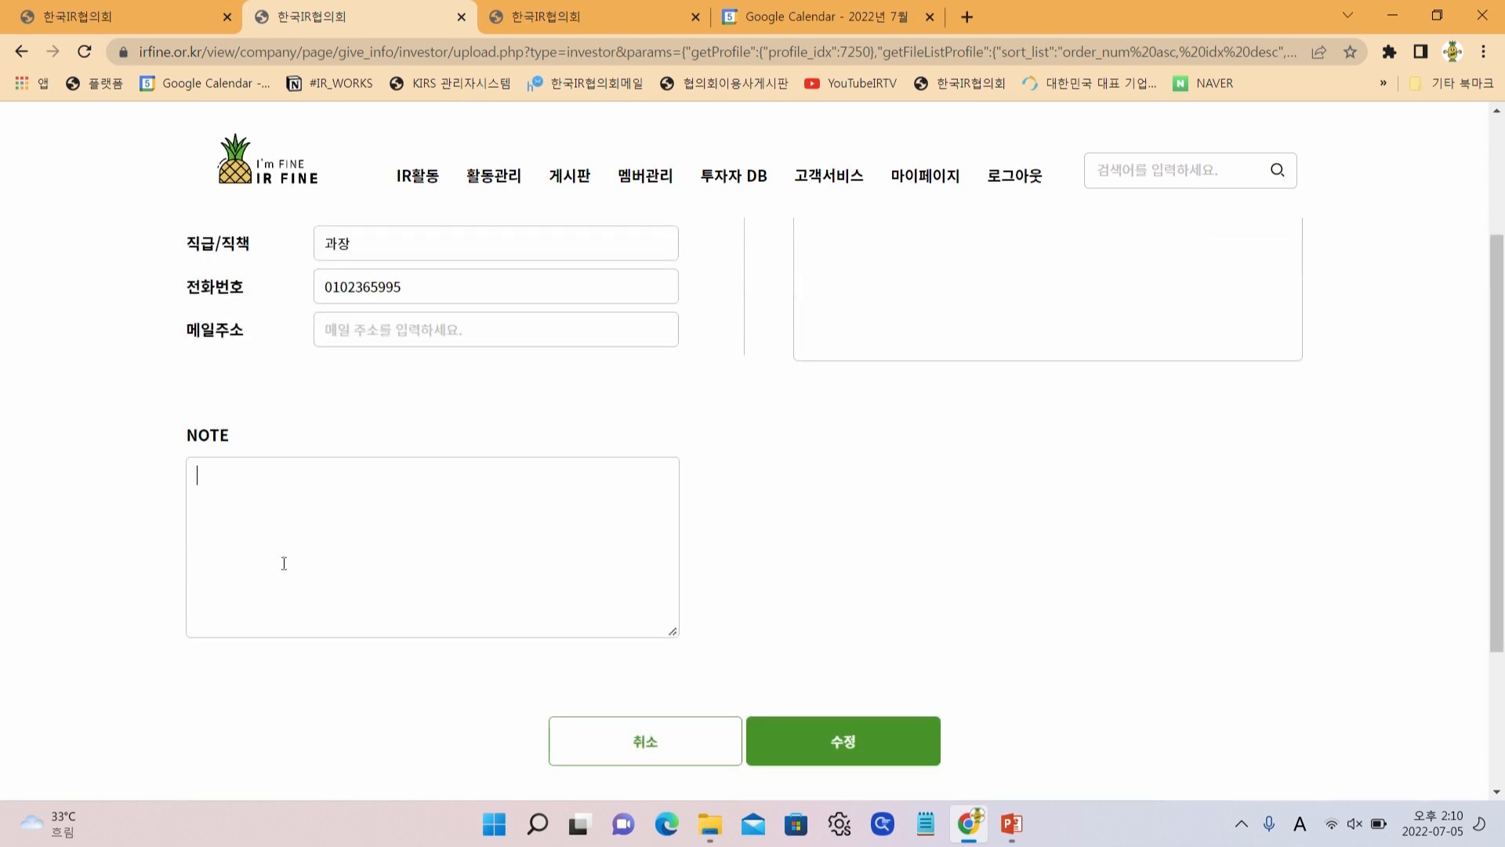
key("Hangul")
type("해산물")
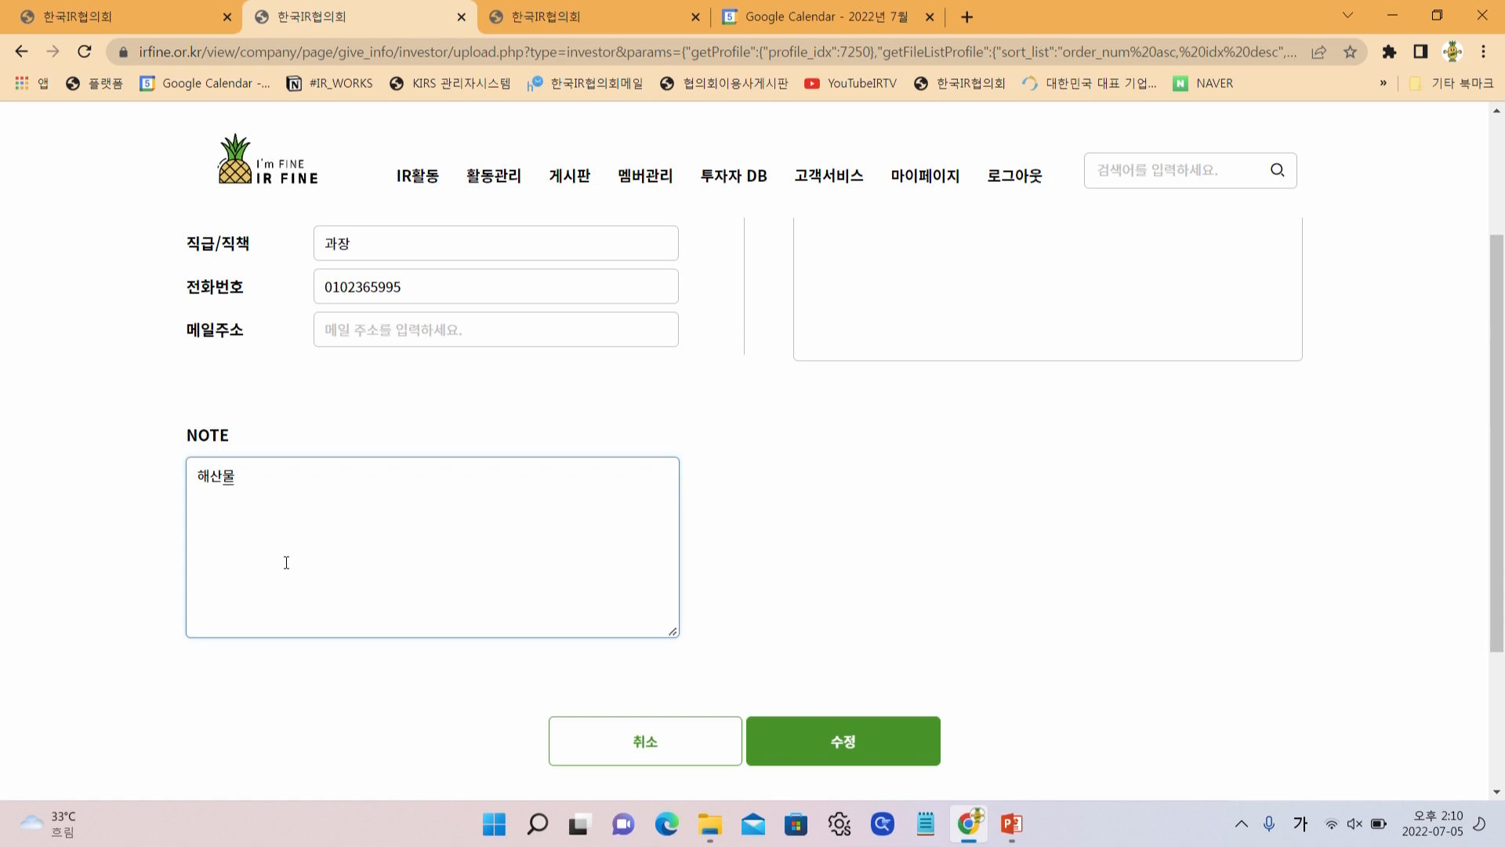
type("심")
key("Return")
type("ESG 관세")
type(" 문의가 ㄴ")
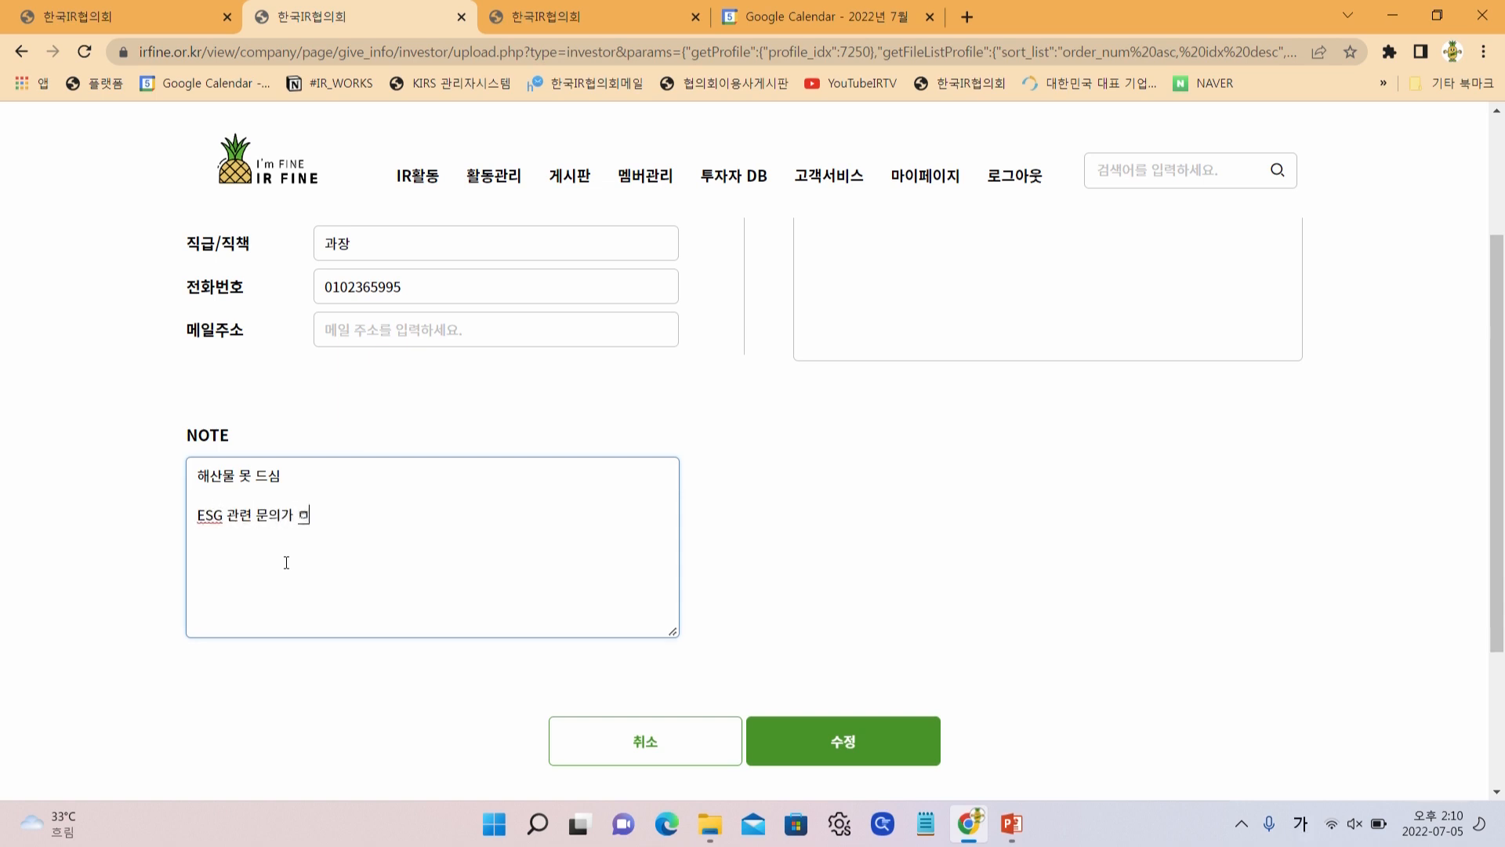
scroll(449, 524, "up", 2)
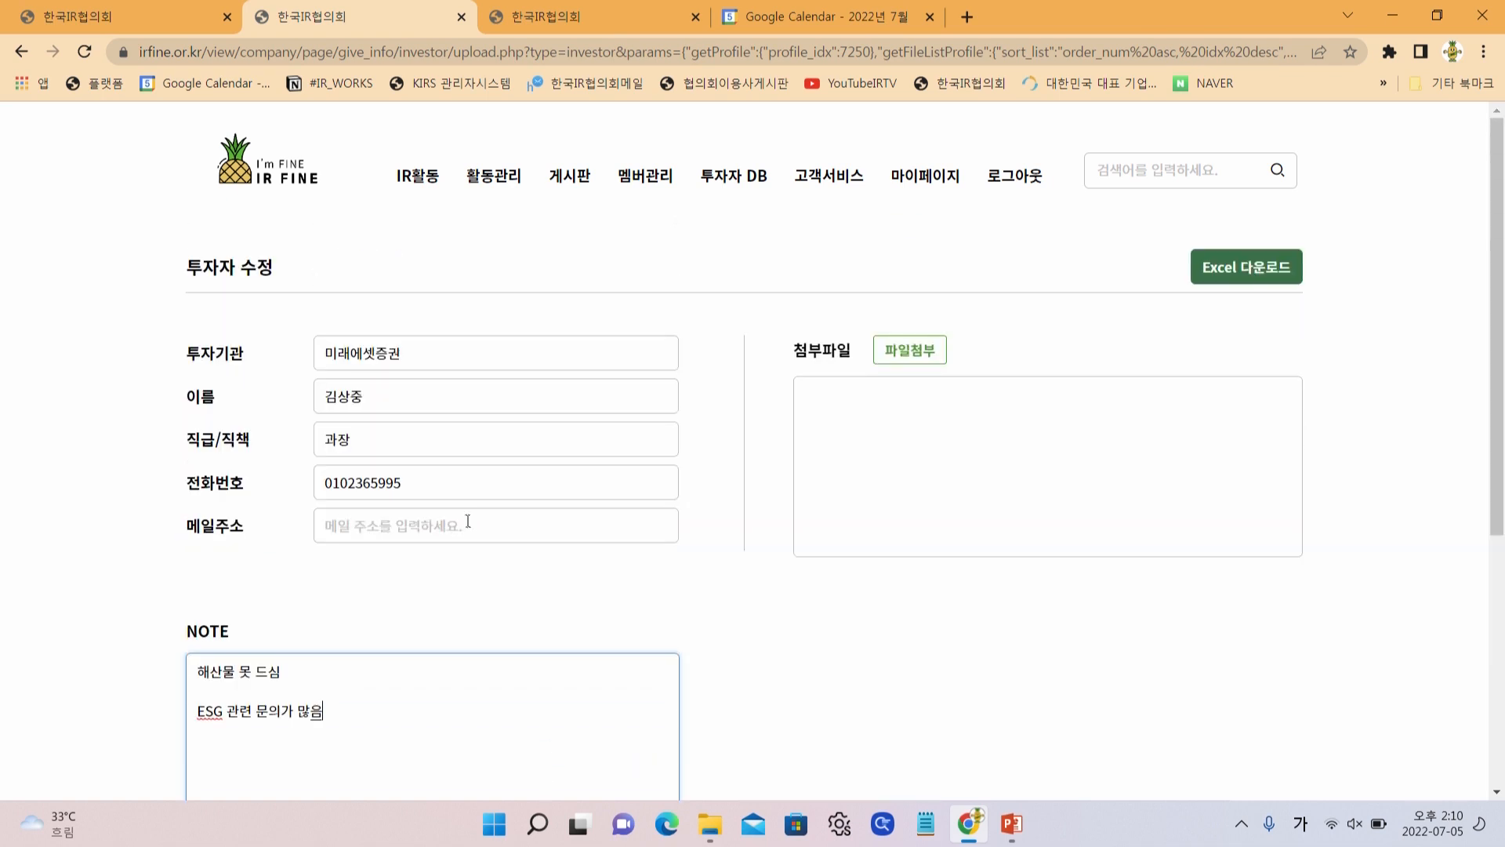
scroll(576, 472, "down", 1)
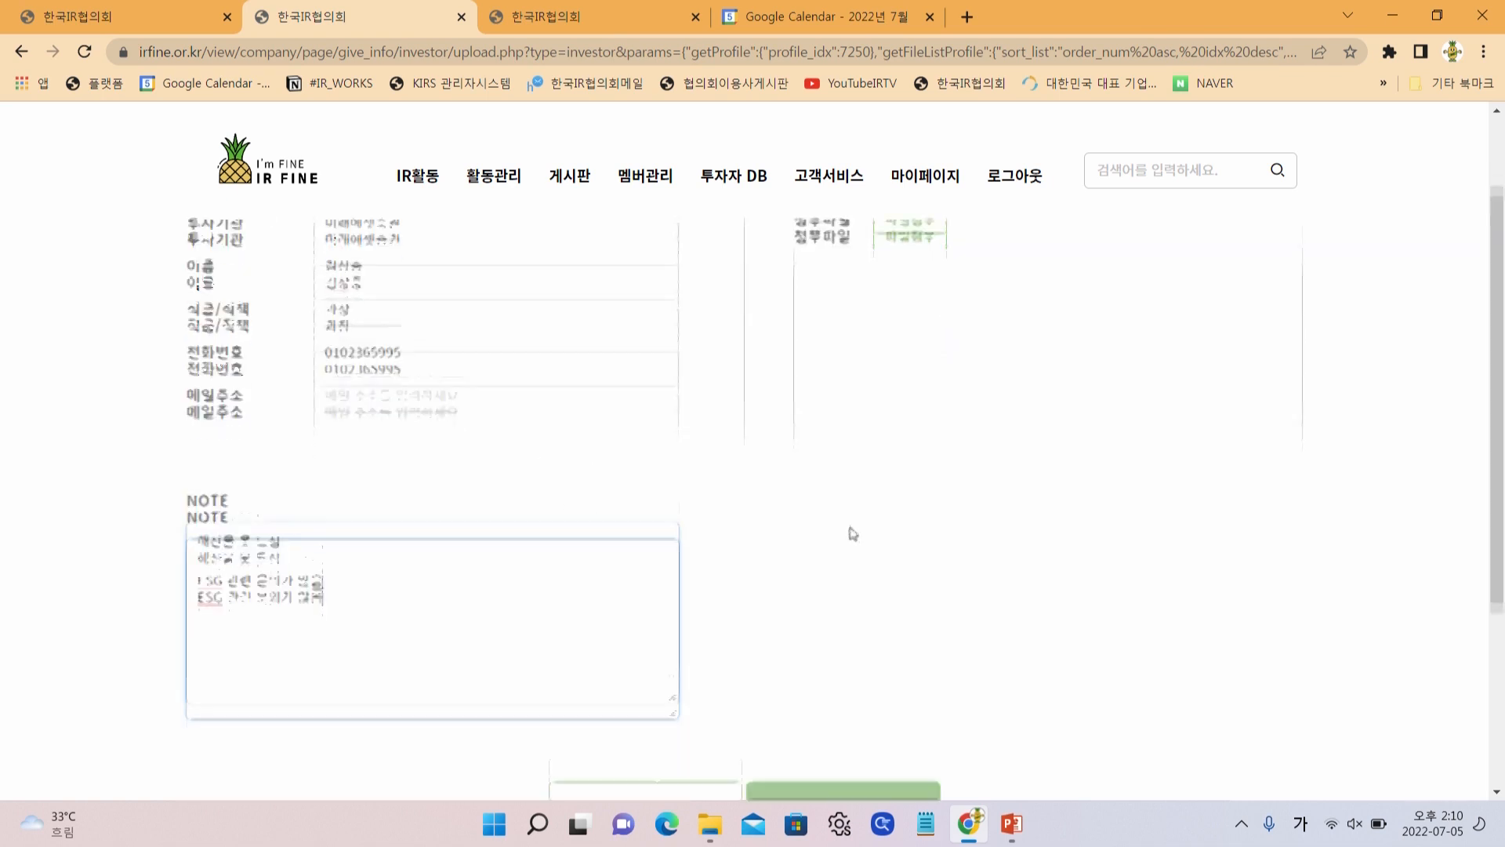
scroll(870, 564, "down", 2)
scroll(612, 305, "up", 2)
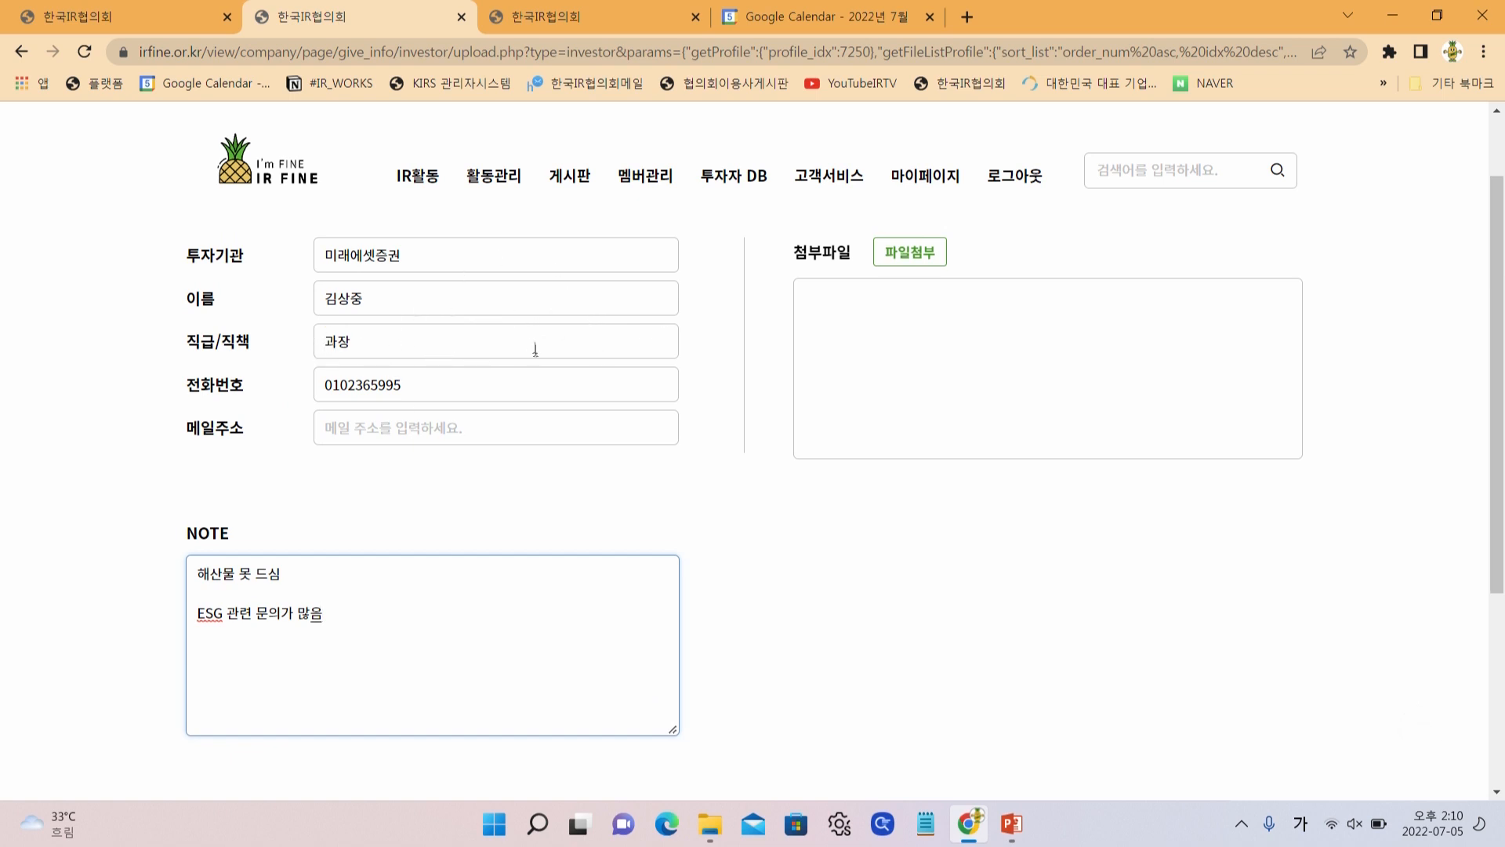
scroll(531, 345, "down", 2)
Save the investor edits, verify the detail page, and return to the investor list
left_click(850, 652)
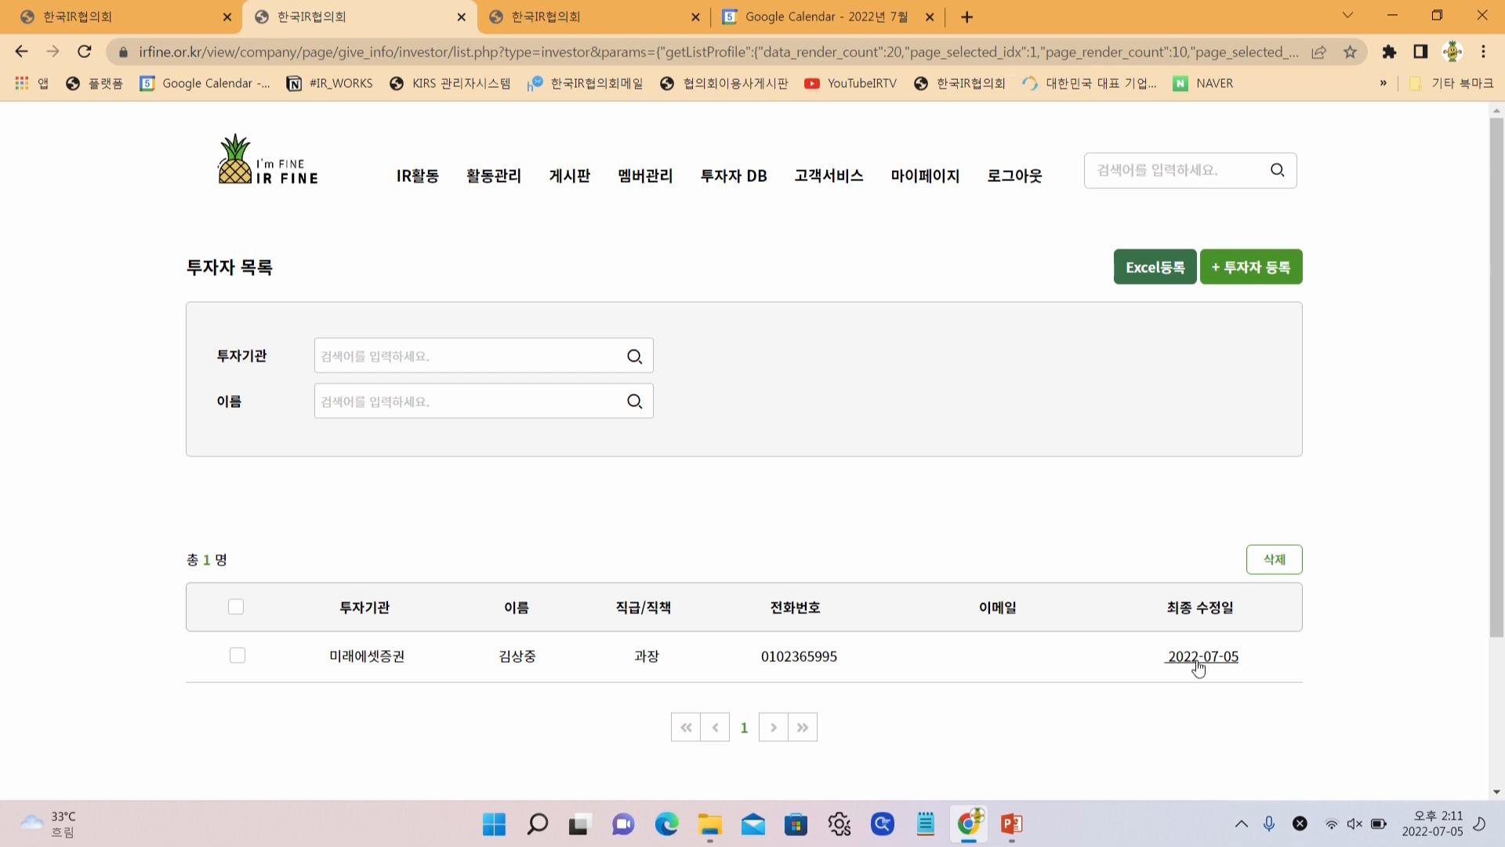
left_click(578, 674)
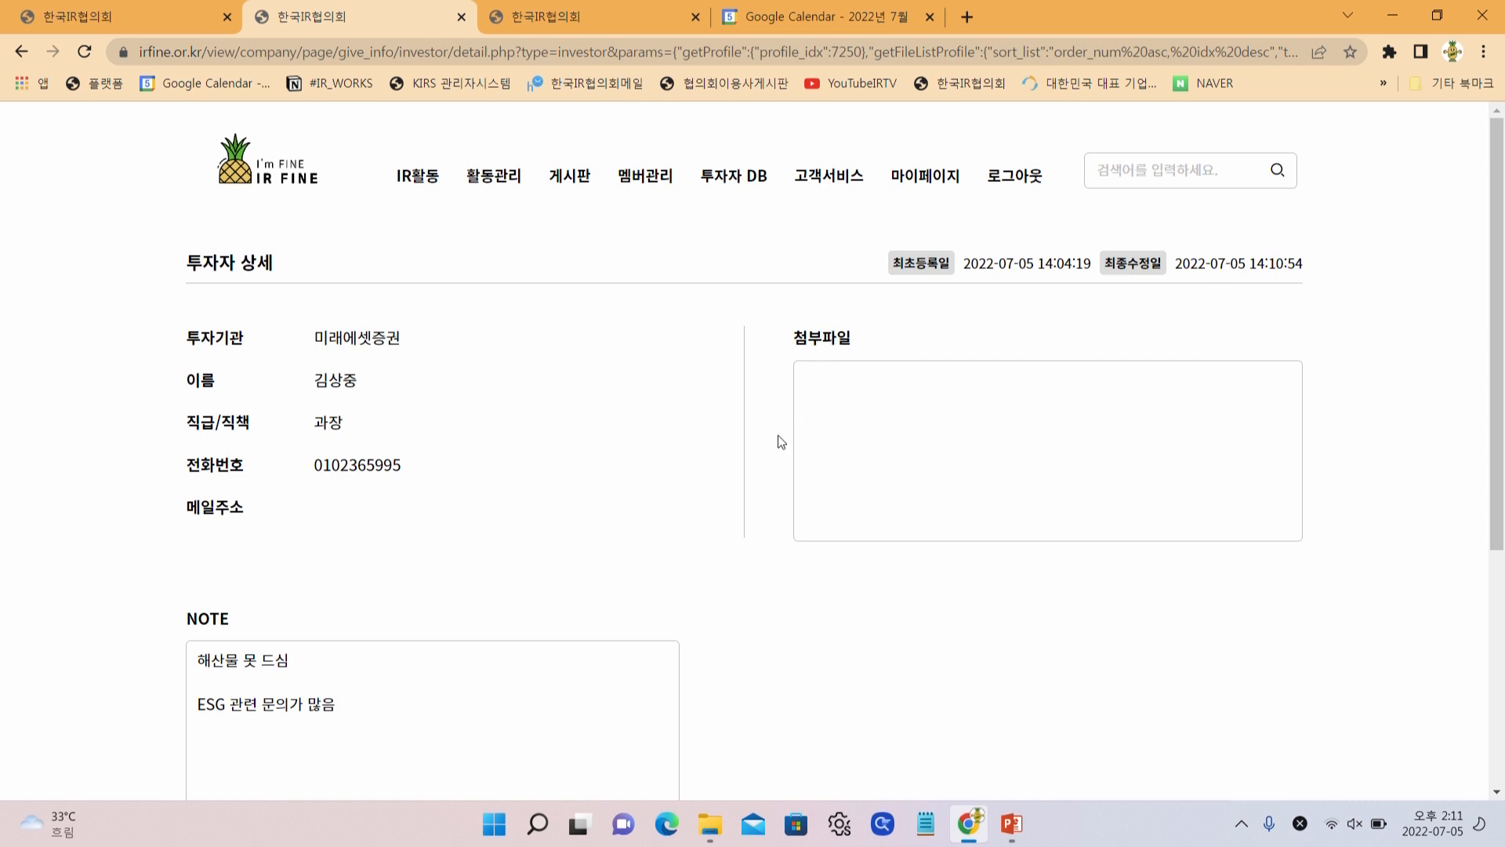
mouse_move(733, 176)
left_click(745, 270)
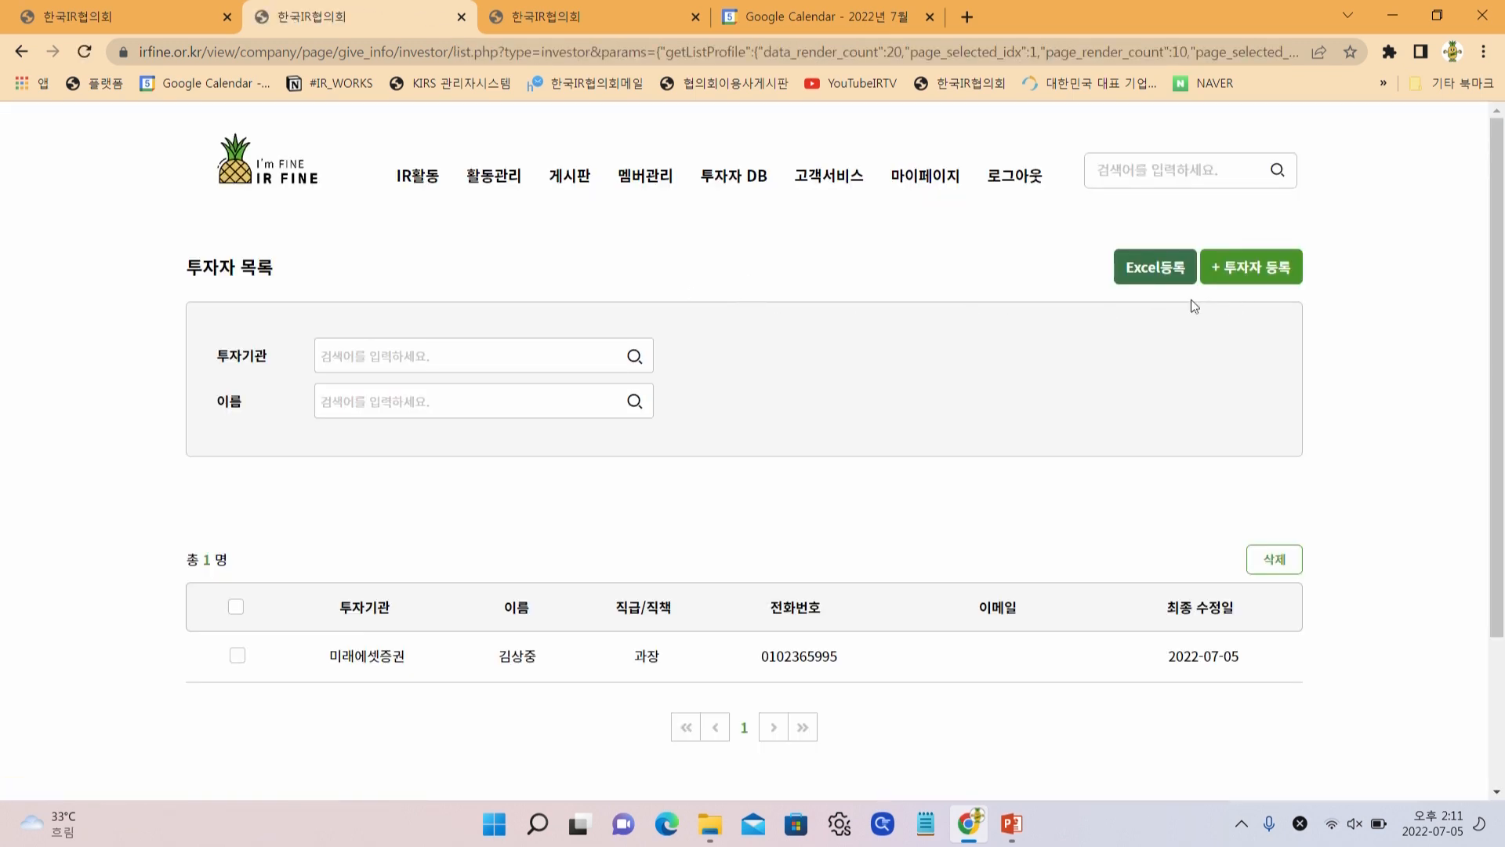
Look over the + 투자자 등록 form, then go back to the 투자자 목록
left_click(1254, 270)
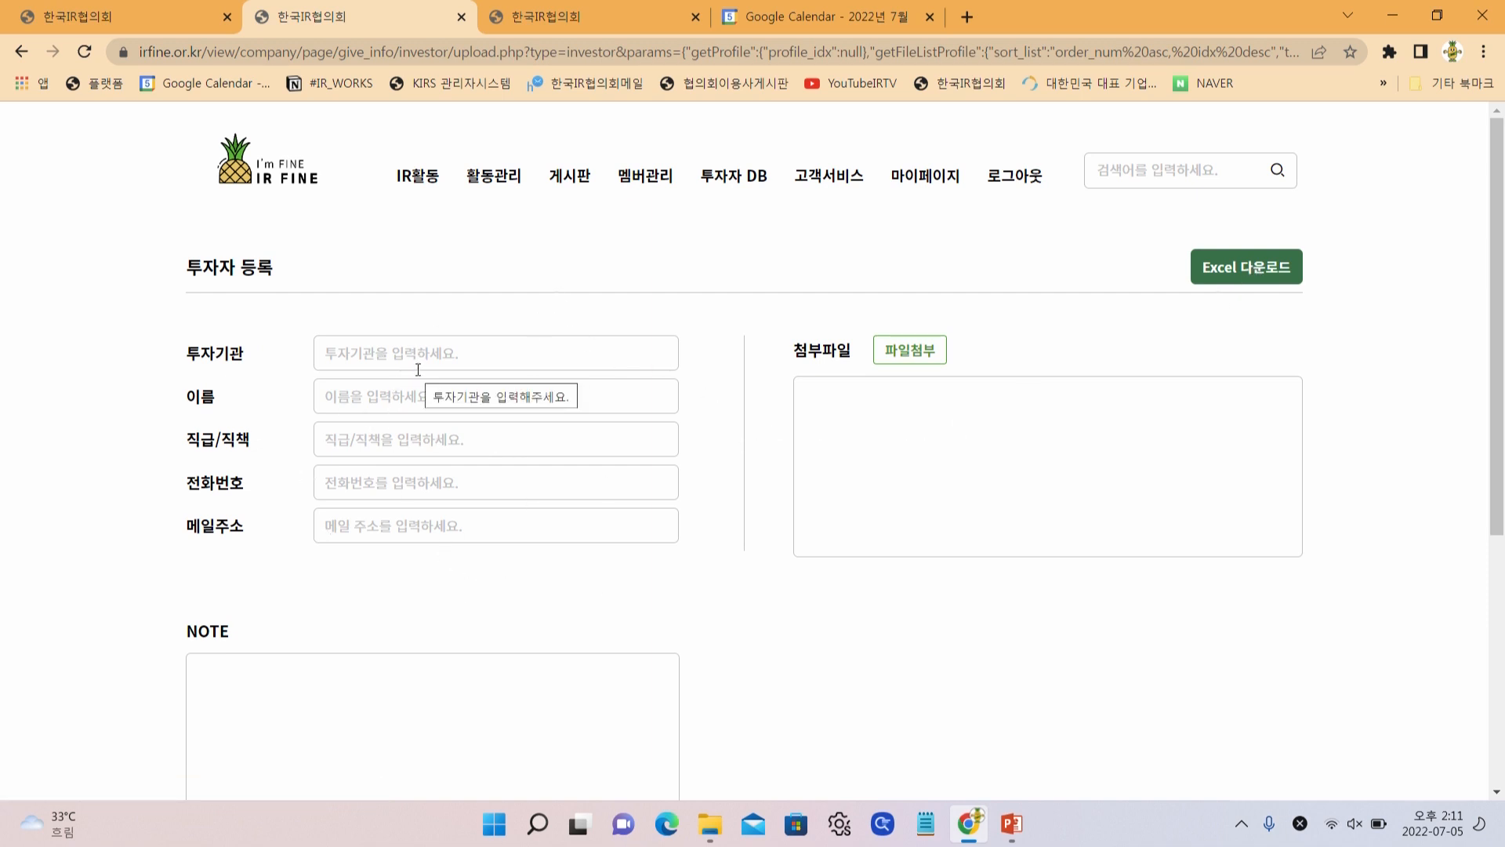
scroll(877, 596, "down", 5)
scroll(870, 591, "up", 5)
left_click(21, 51)
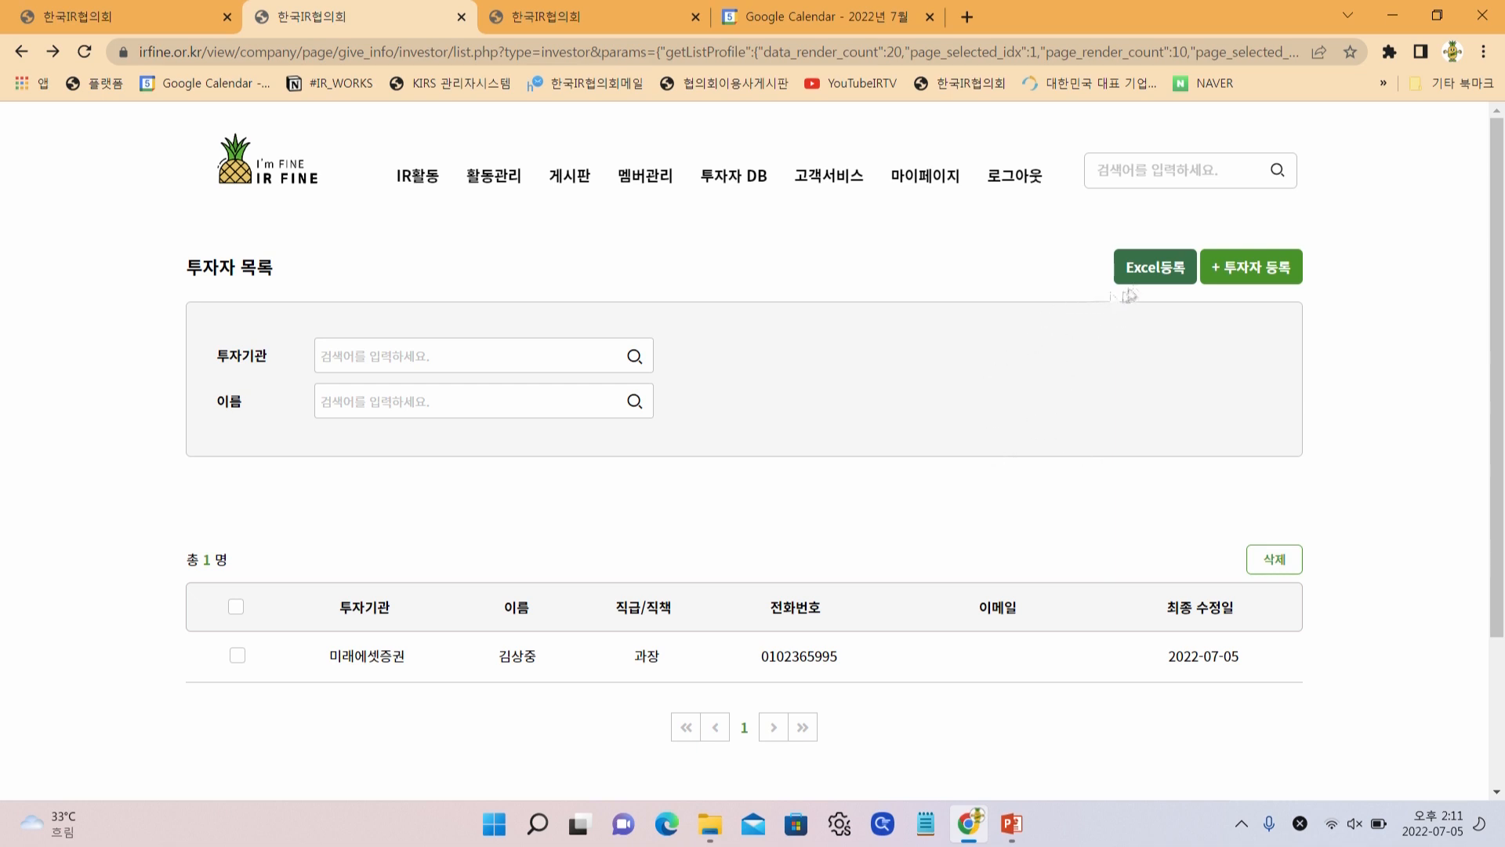
View the Excel bulk-registration notice and the new investor registration form
left_click(1146, 269)
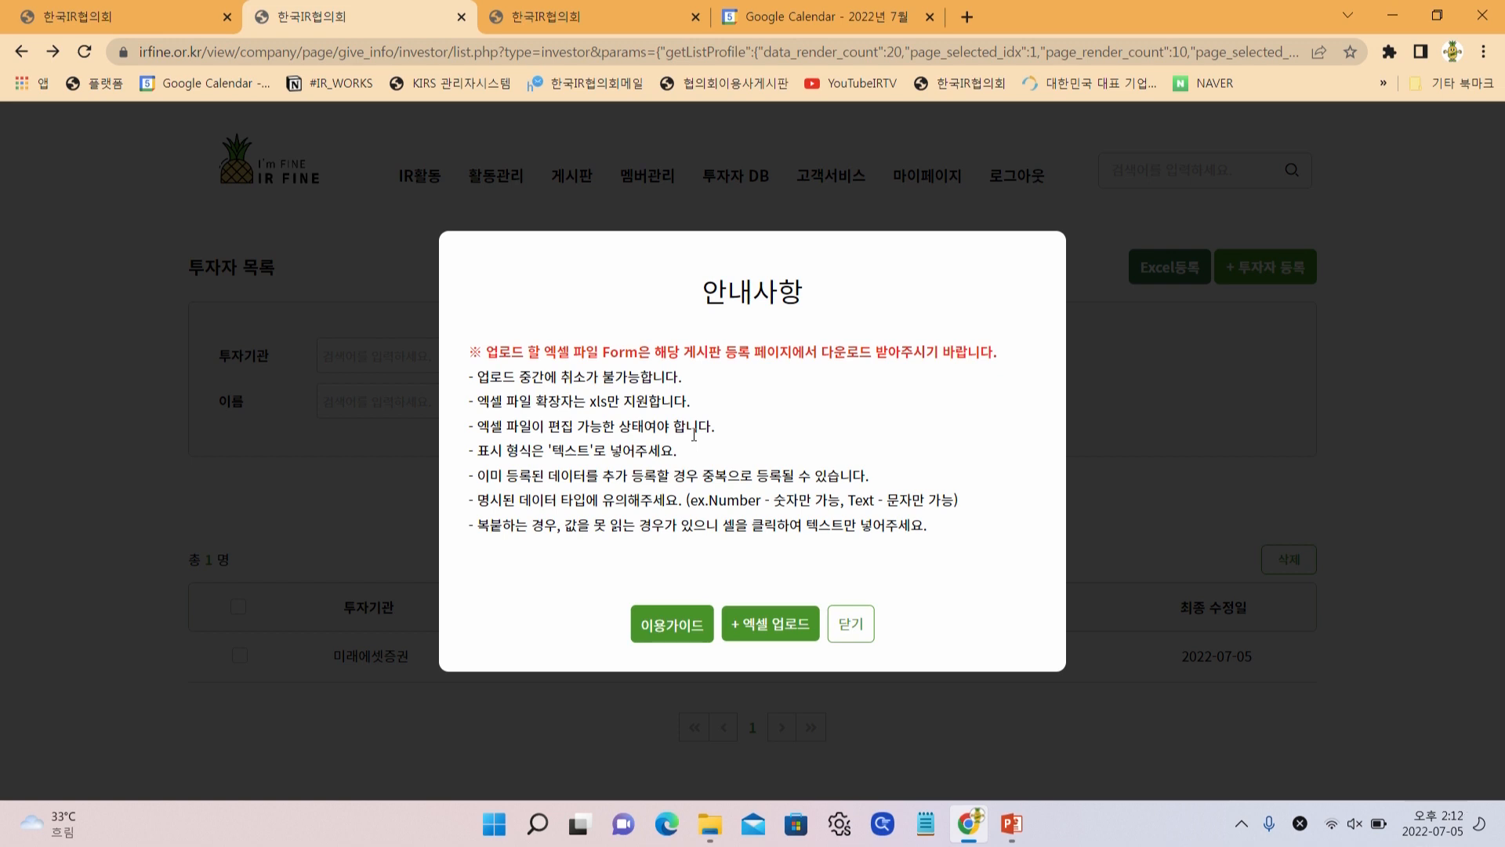
left_click(858, 641)
left_click(1265, 272)
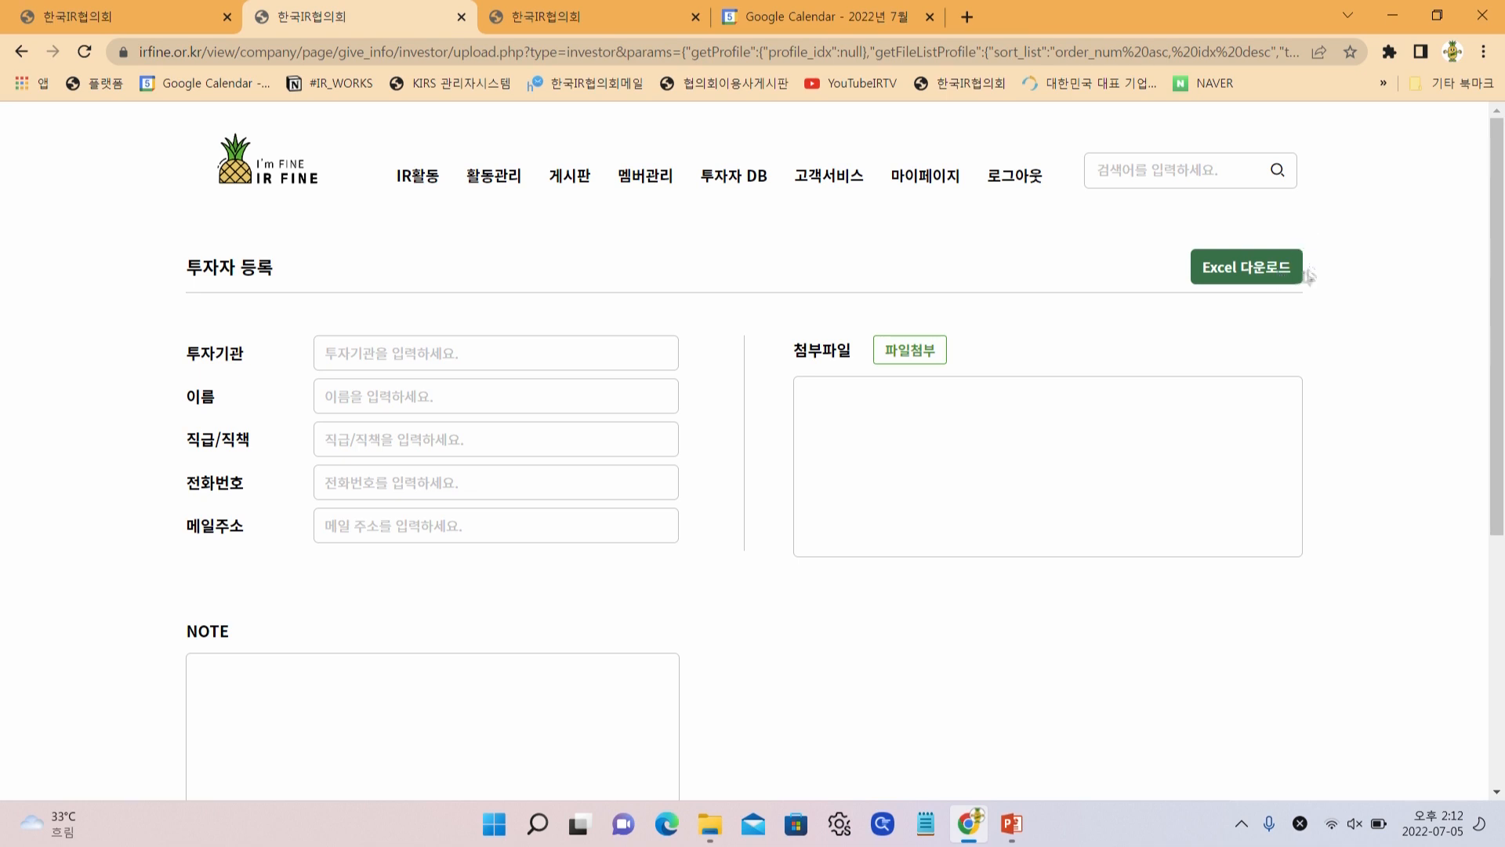
Read the 공지사항 post sharing the Excel upload form
mouse_move(573, 233)
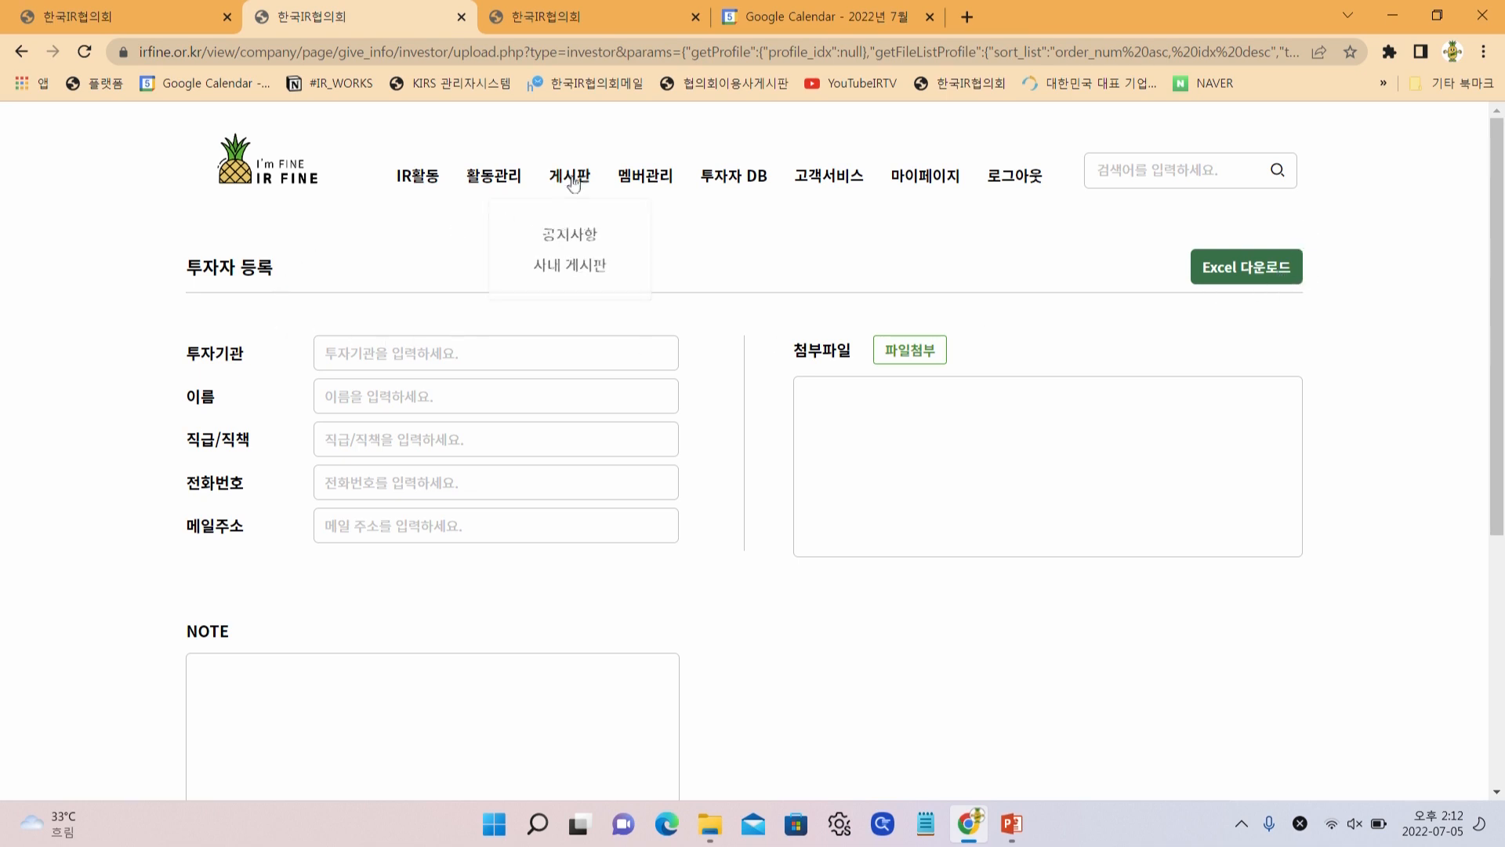
left_click(579, 235)
mouse_move(578, 151)
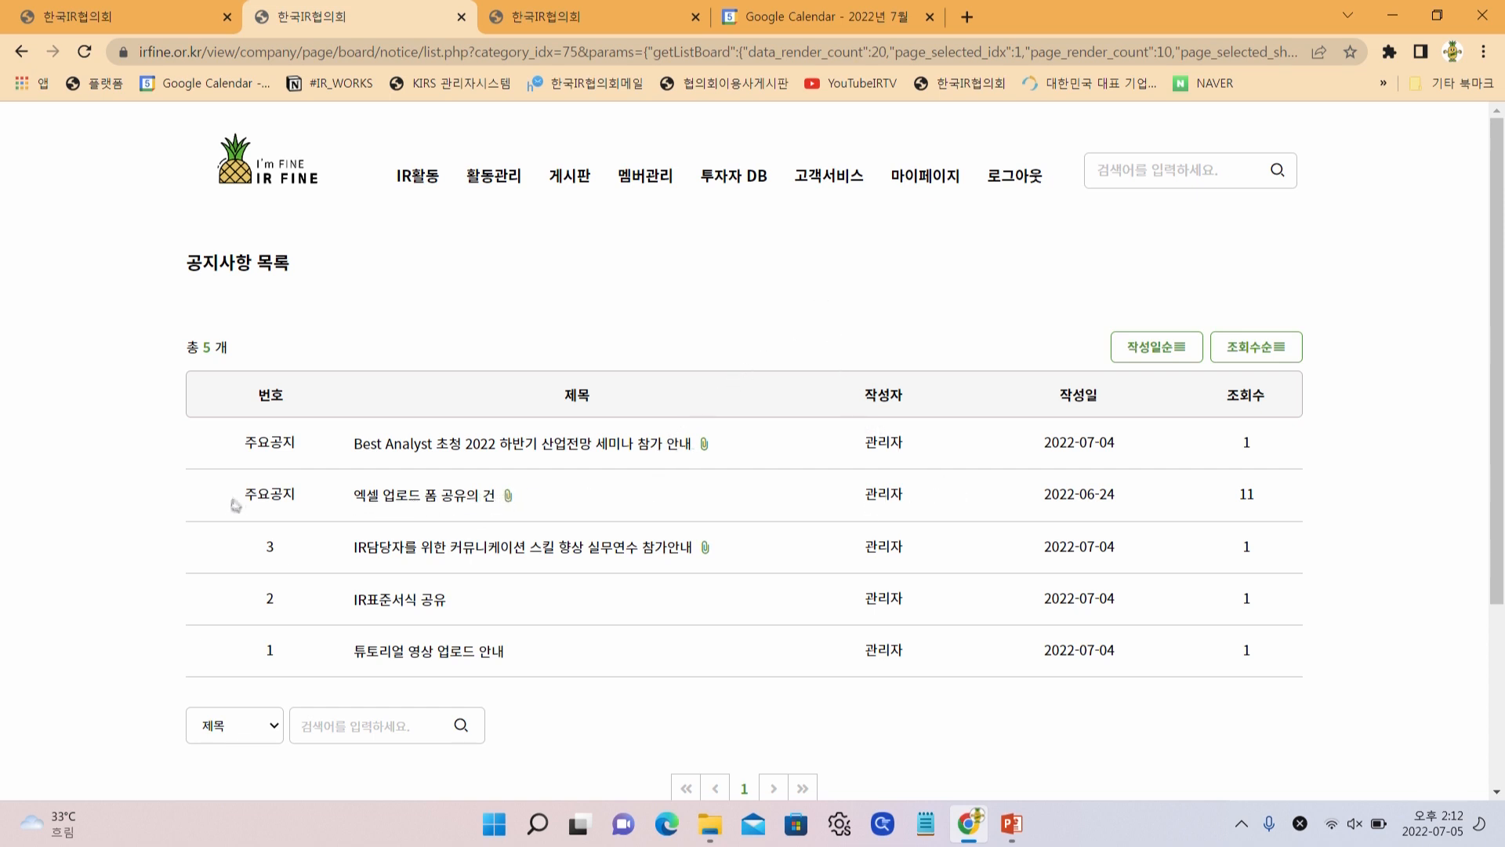
left_click(459, 501)
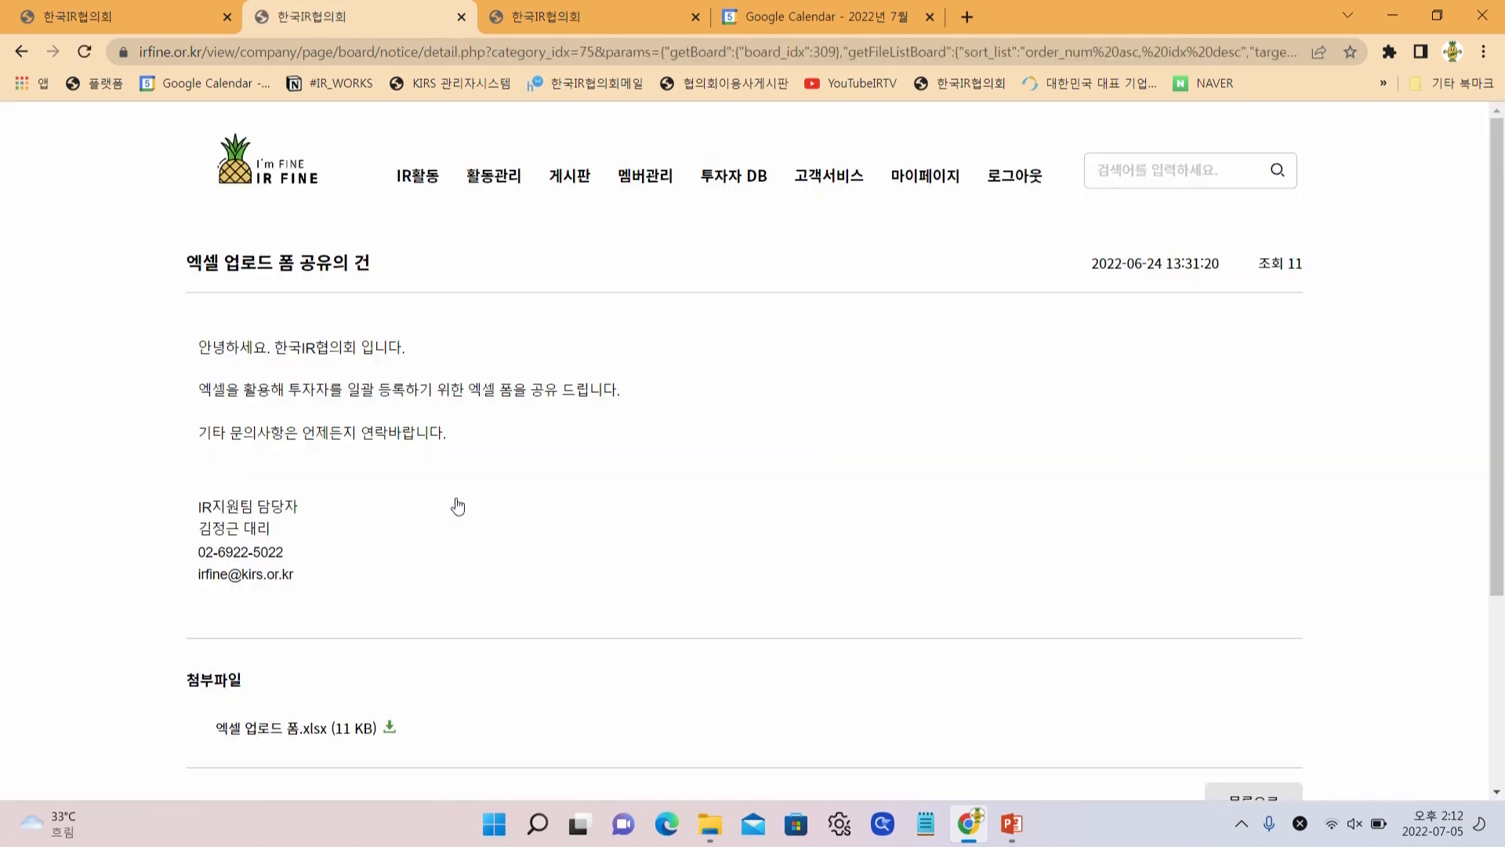
scroll(489, 470, "down", 4)
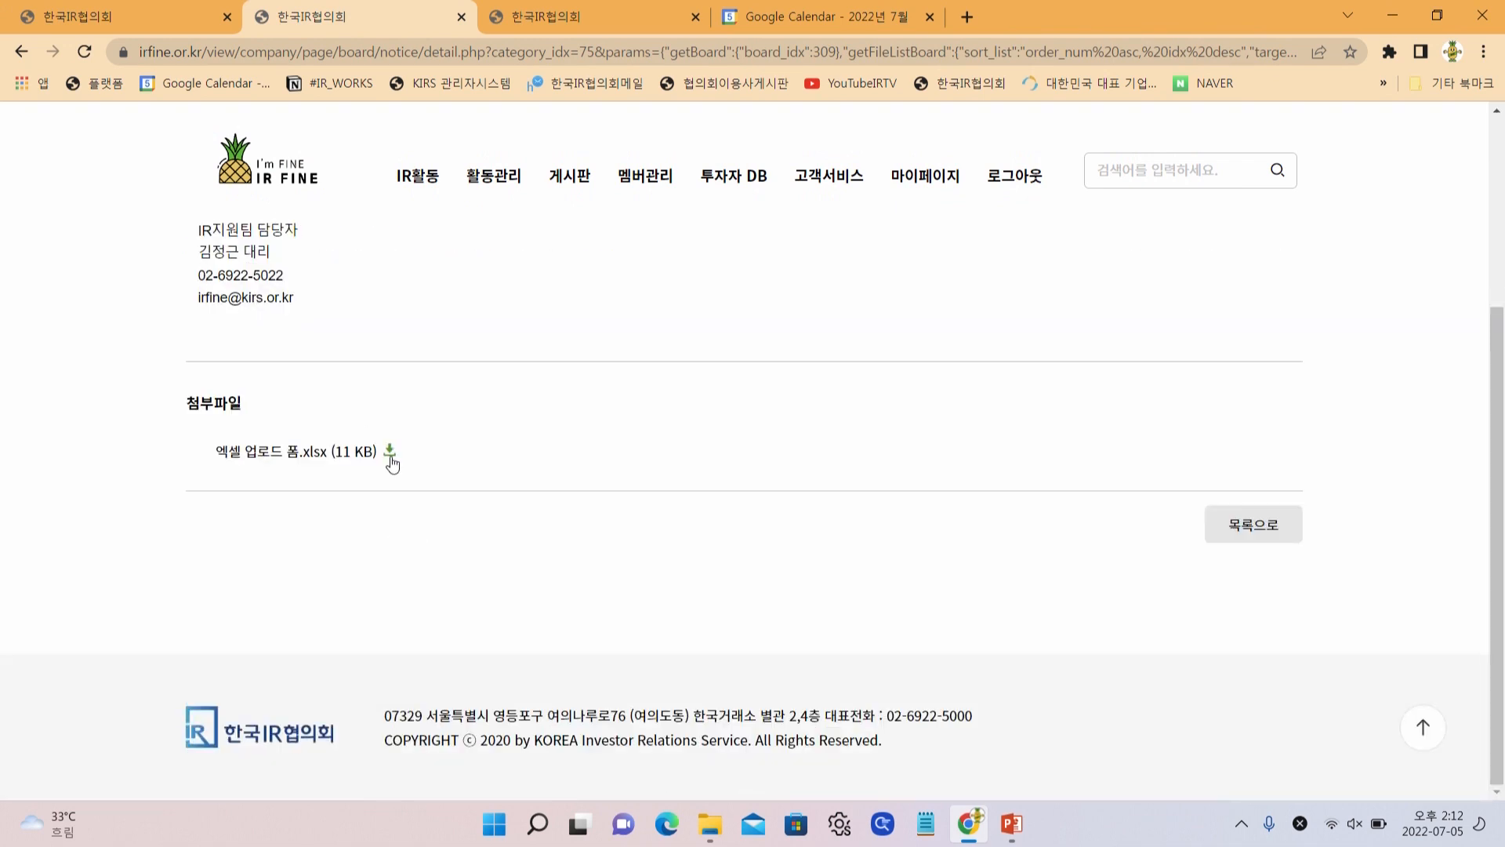
key("alt+Left")
Download 엑셀 업로드 폼.xls from the investor registration form and return to the list
left_click(715, 270)
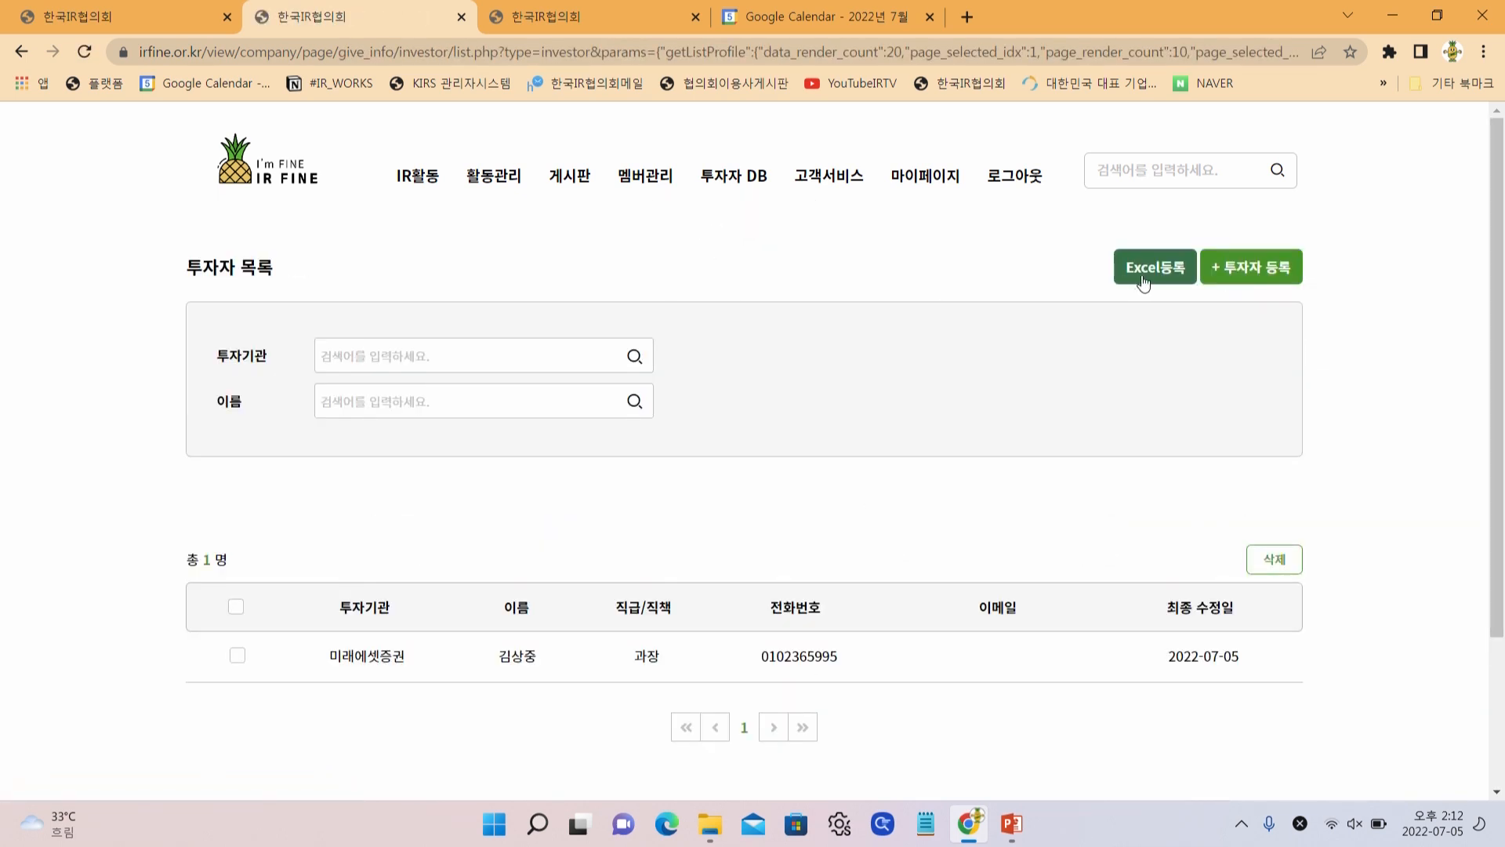
left_click(1242, 270)
left_click(1241, 275)
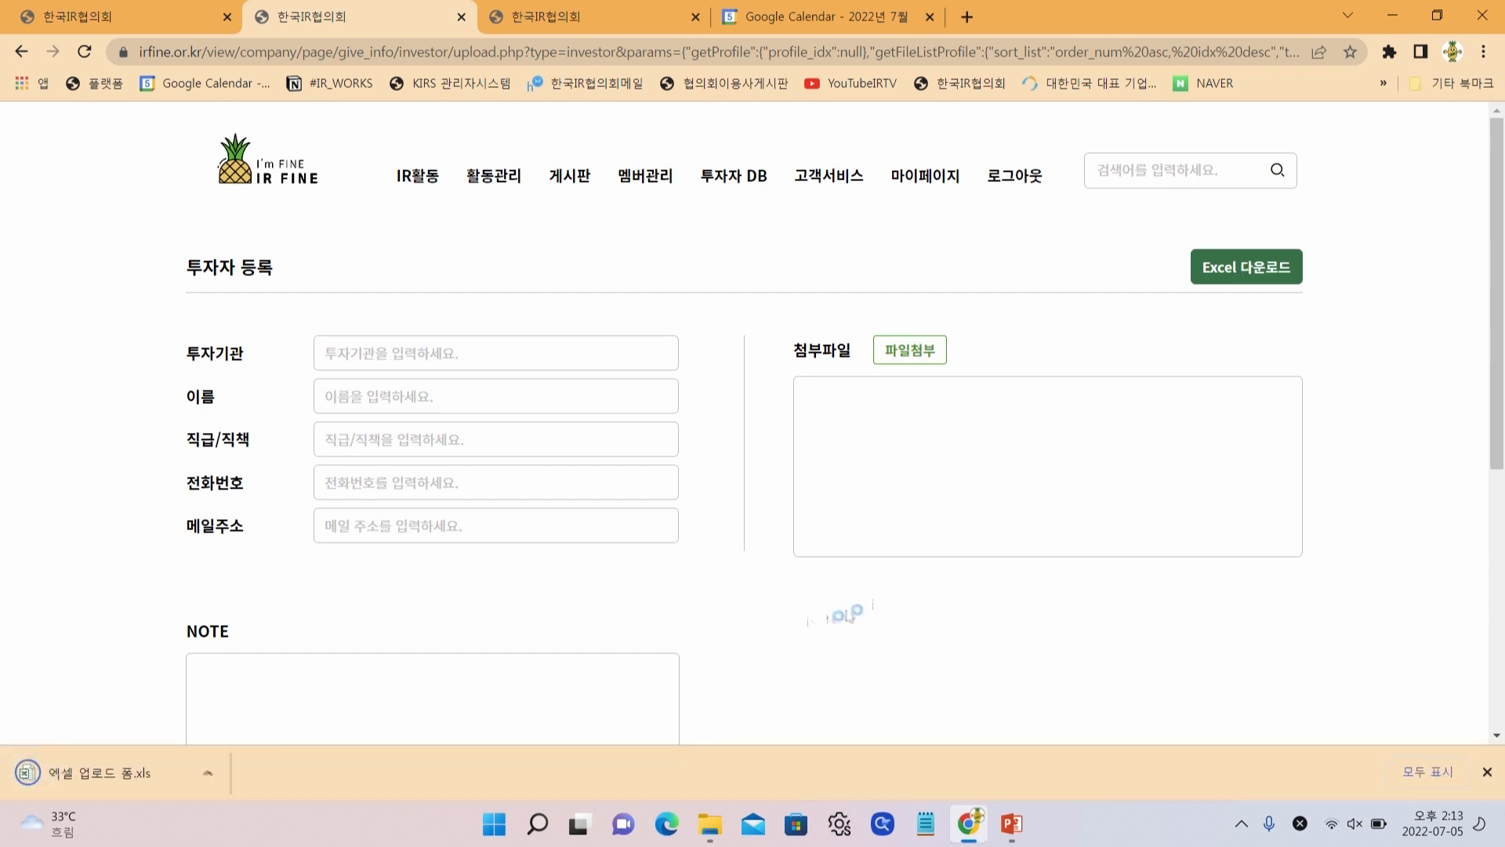
left_click(21, 52)
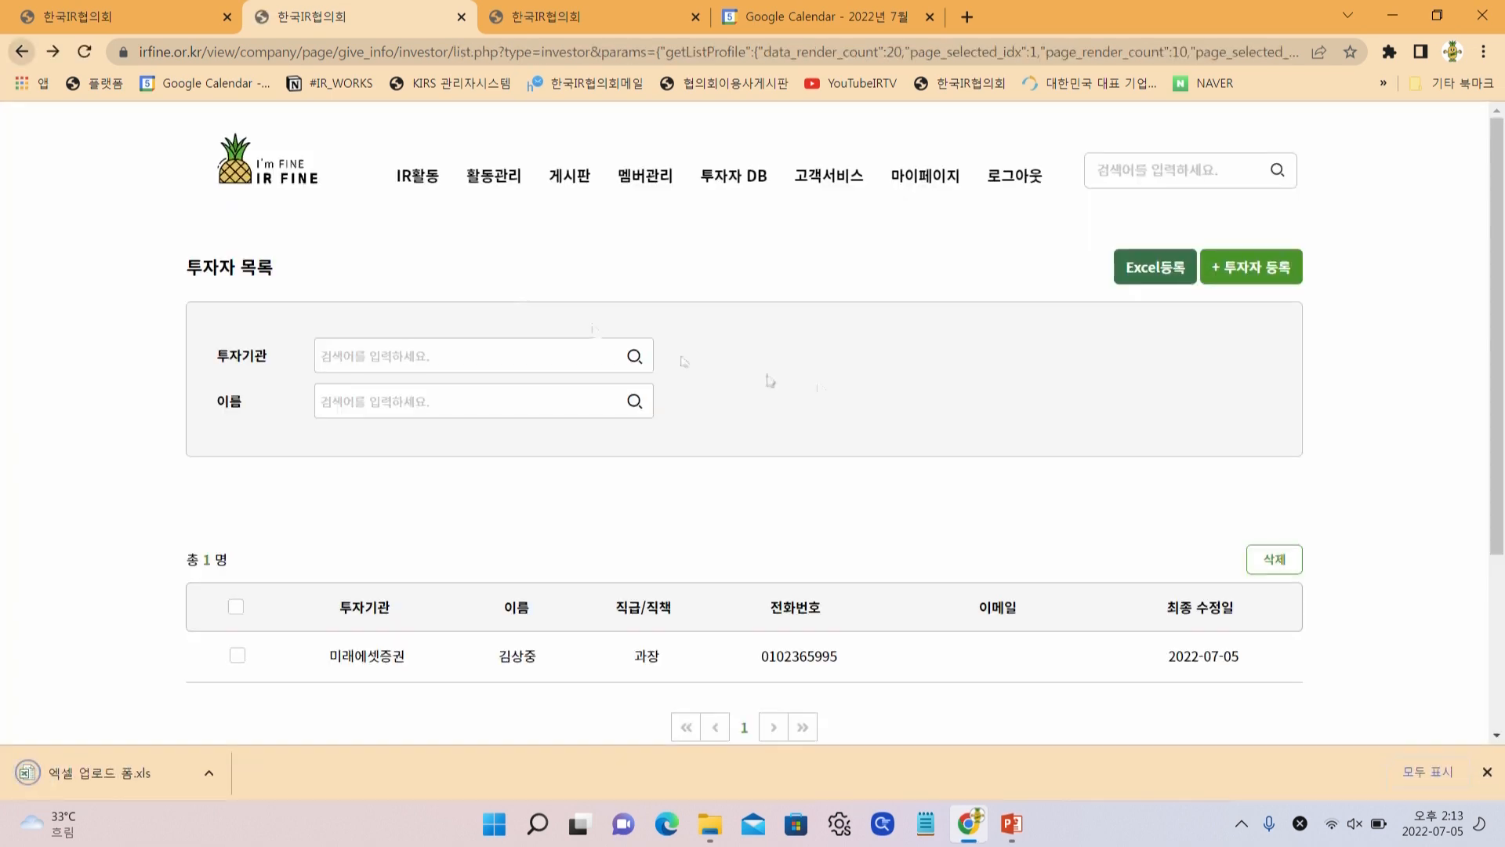
left_click(1149, 269)
Open 엑셀 업로드 폼.xls despite the format warning and enable editing
left_click(157, 775)
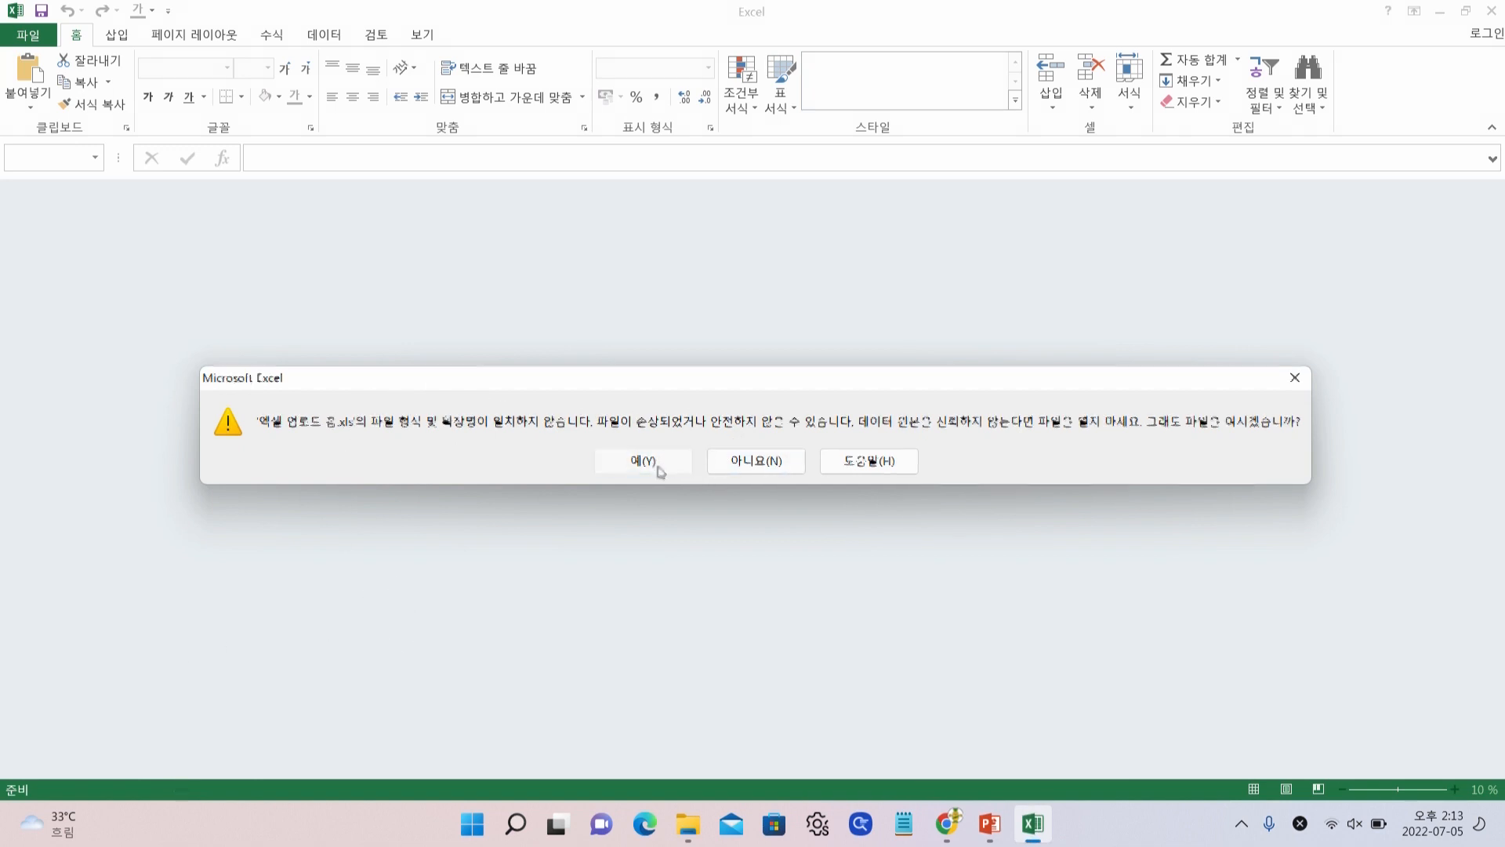
left_click(658, 463)
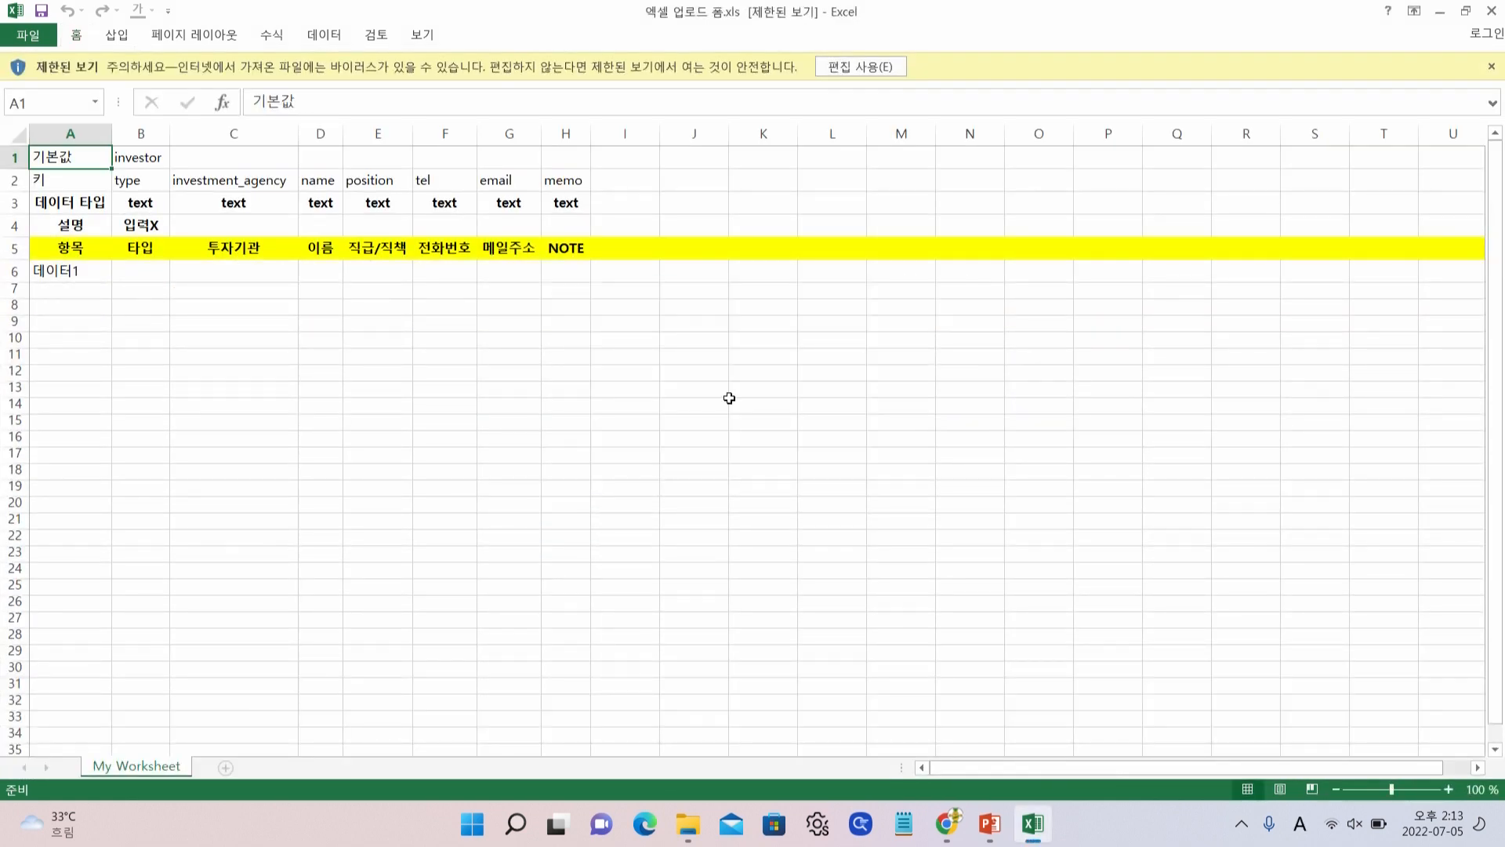
left_click(867, 66)
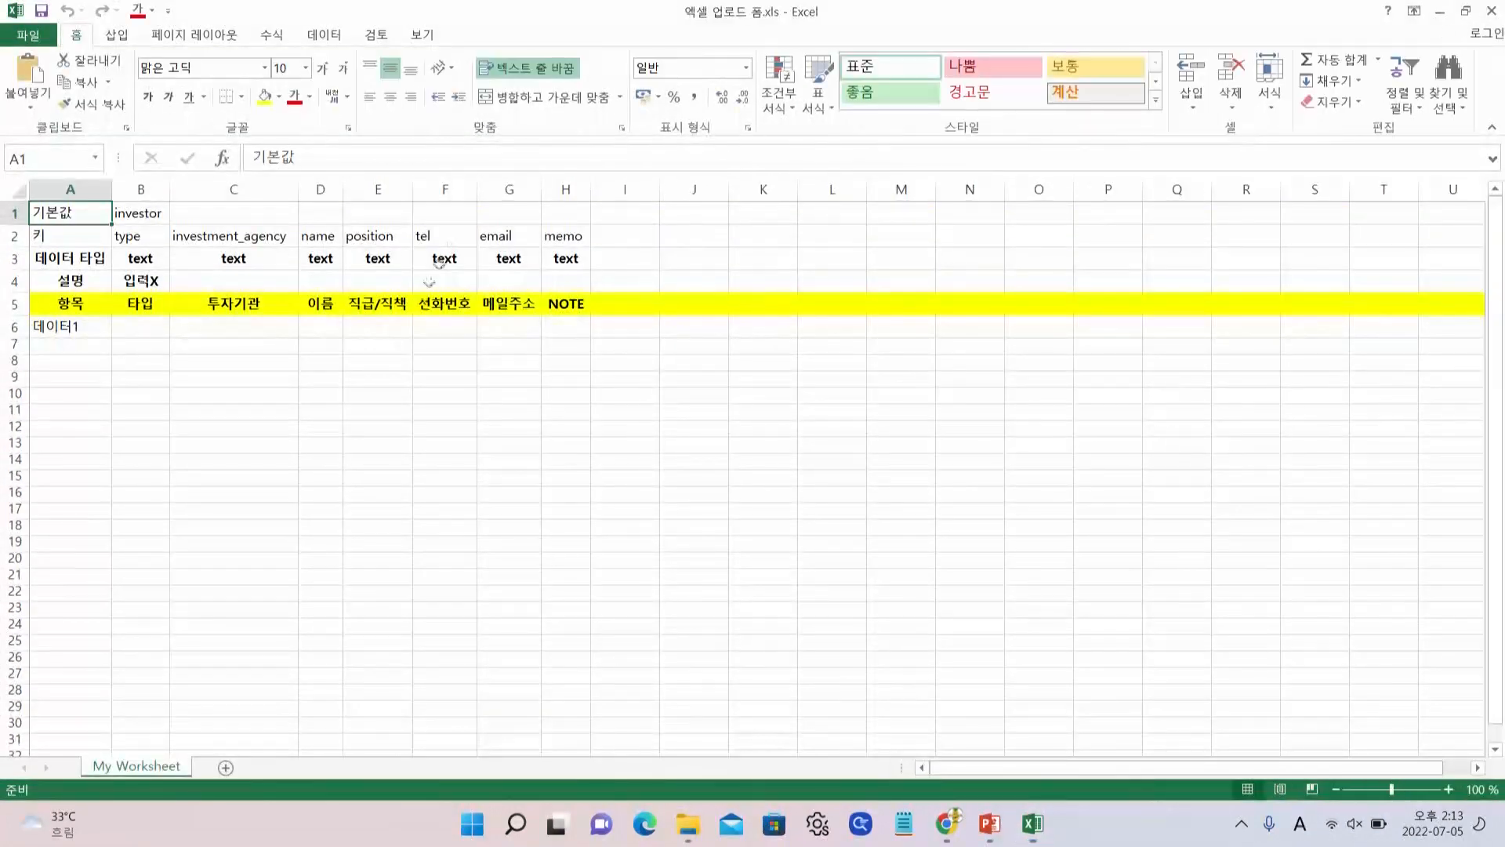
Fill column A with 데이터1 through 데이터50 from A6's fill handle
left_click(141, 189)
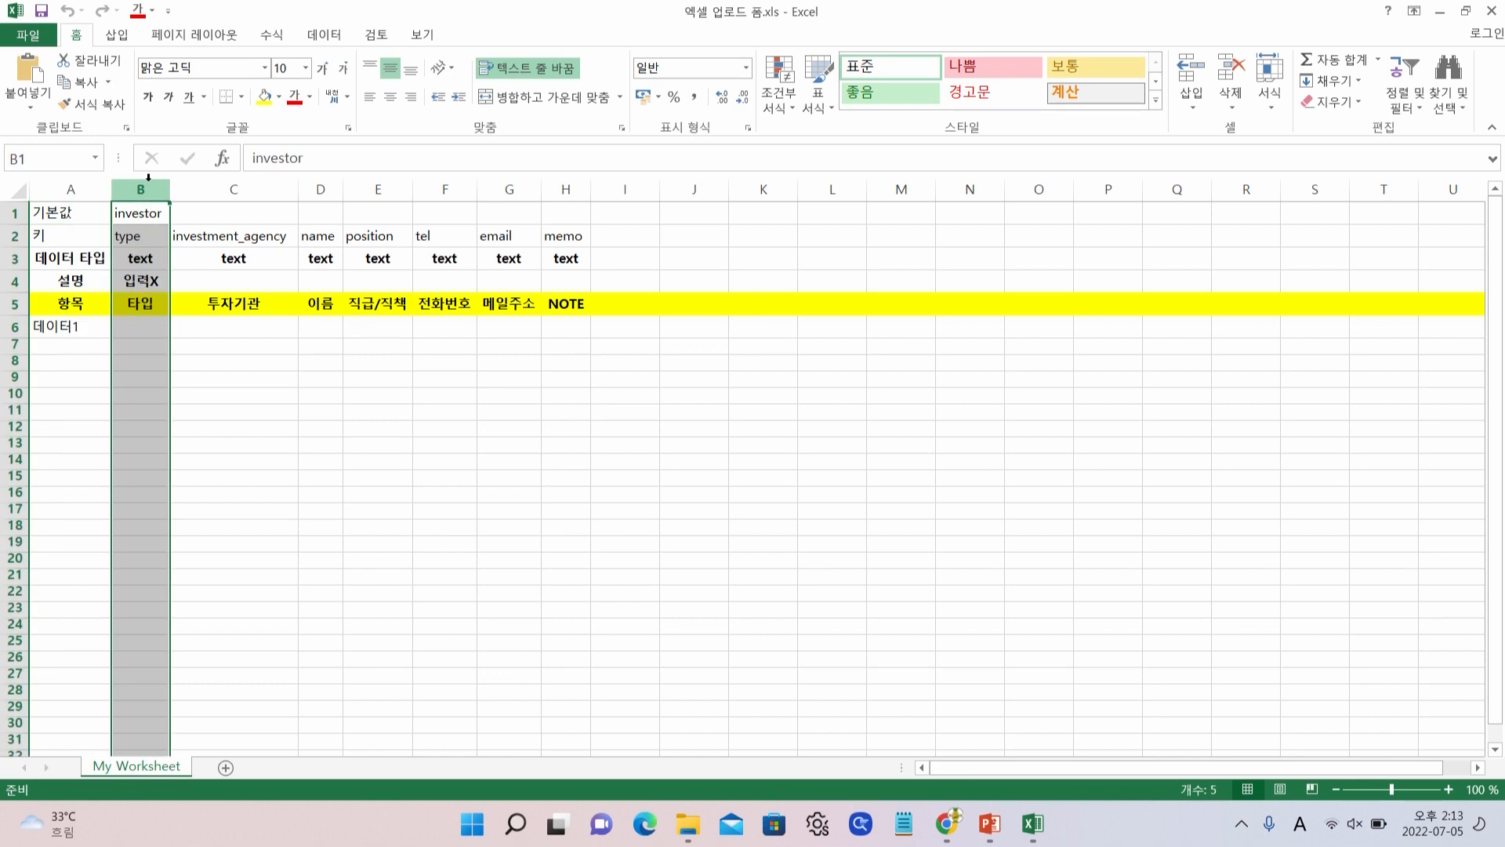
left_click(72, 189)
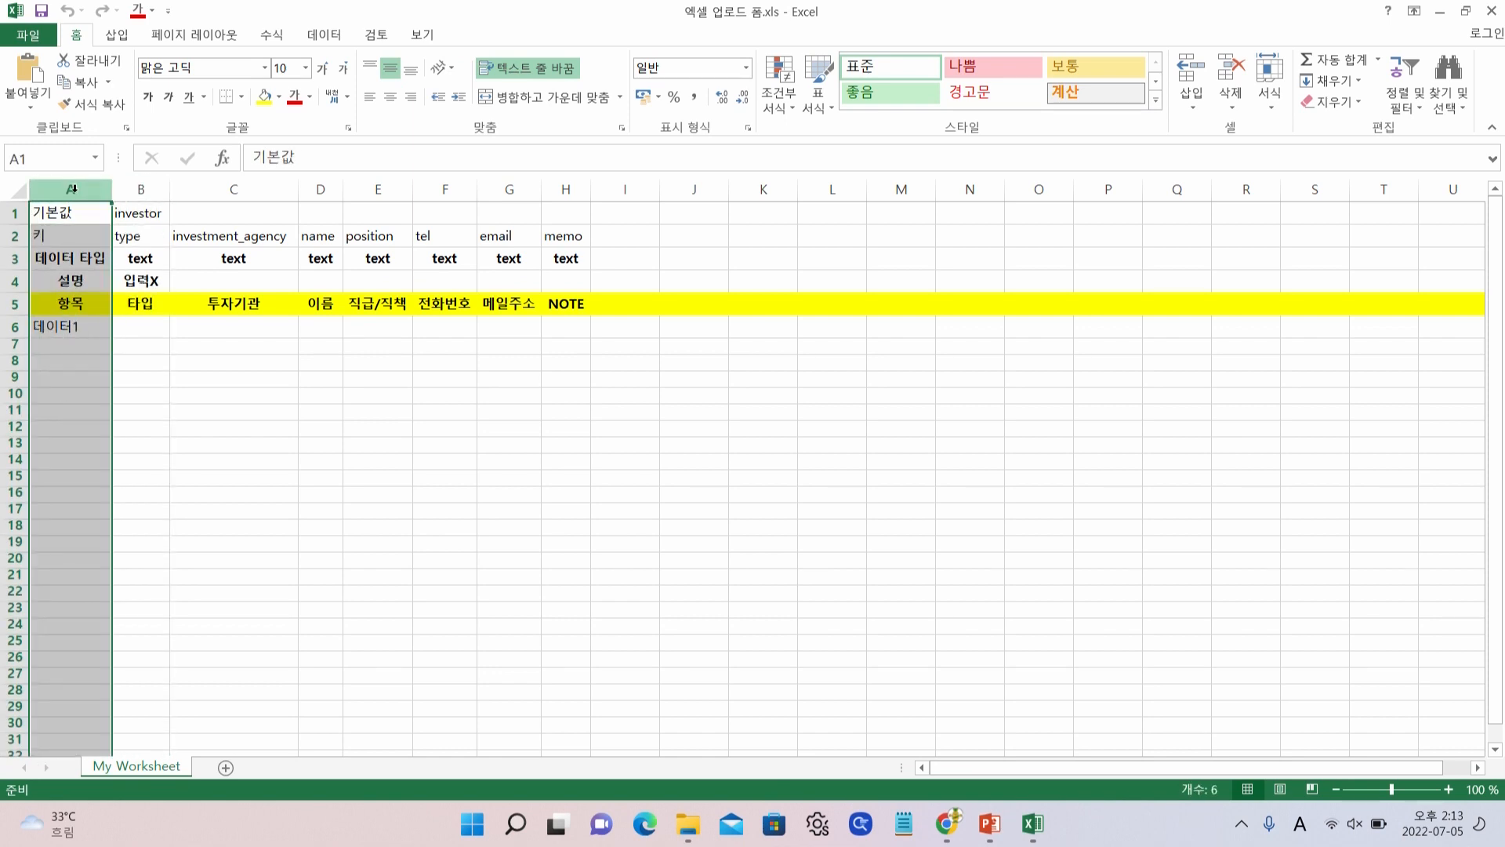
left_click(98, 326)
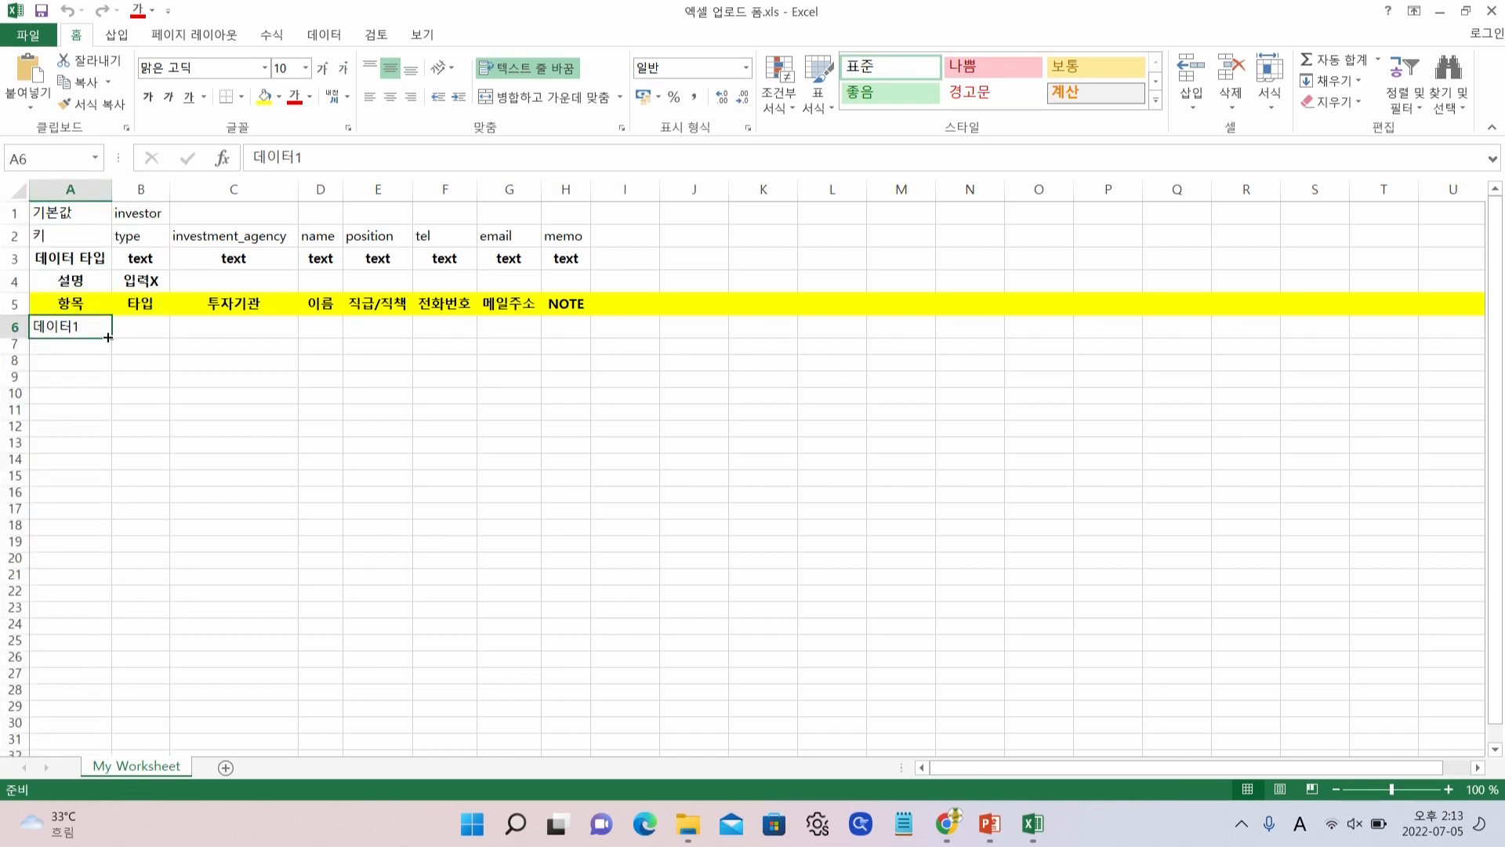
left_click_drag(108, 337, 110, 235)
left_click_drag(103, 2, 29, 697)
scroll(201, 697, "up", 8)
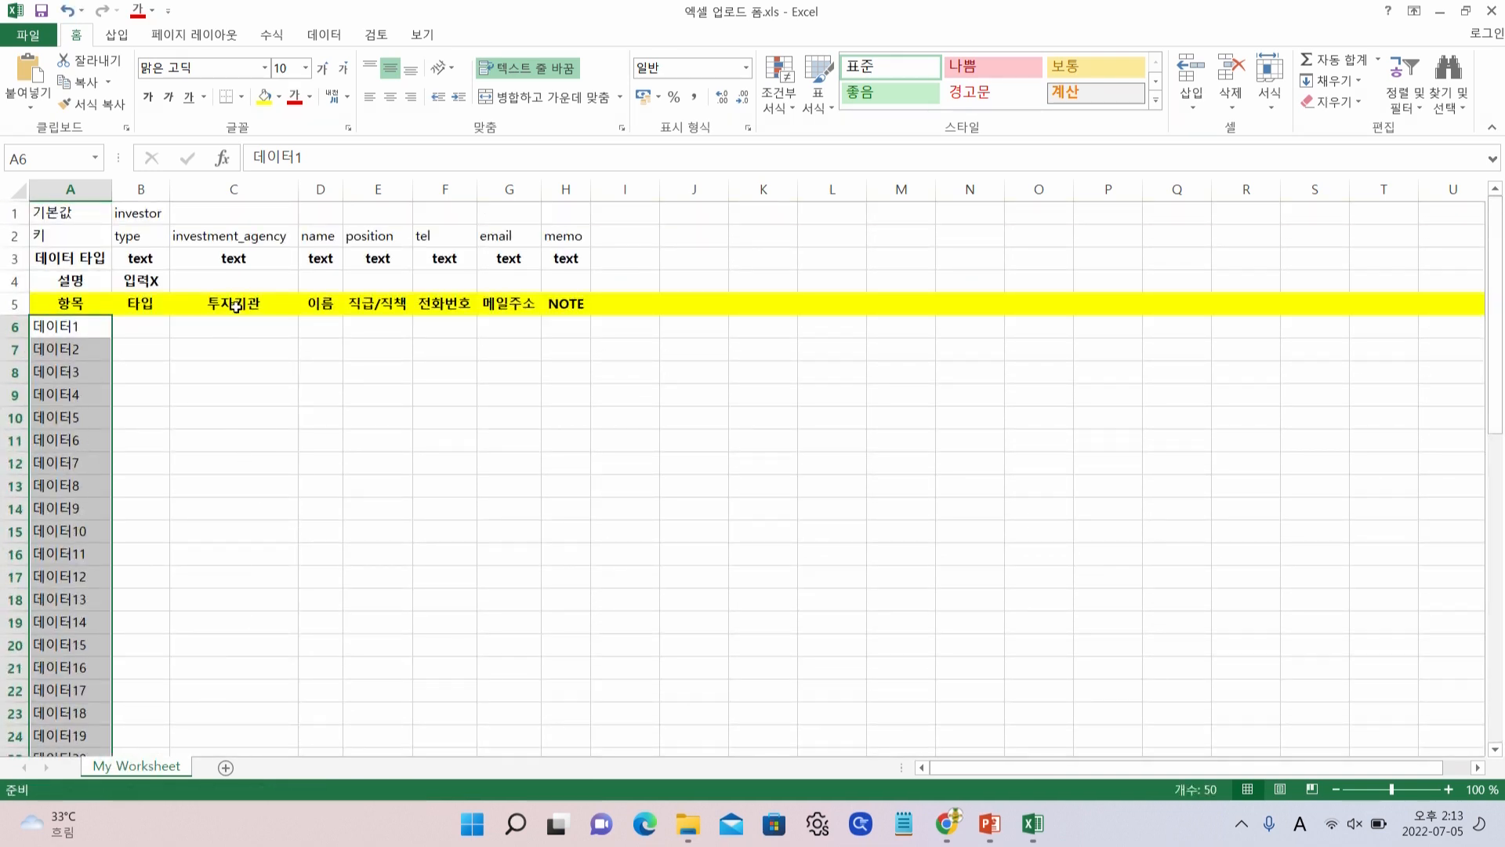
Inspect the 투자기관, name, position, phone and email fields from row 6
left_click_drag(236, 323, 313, 733)
scroll(446, 326, "up", 5)
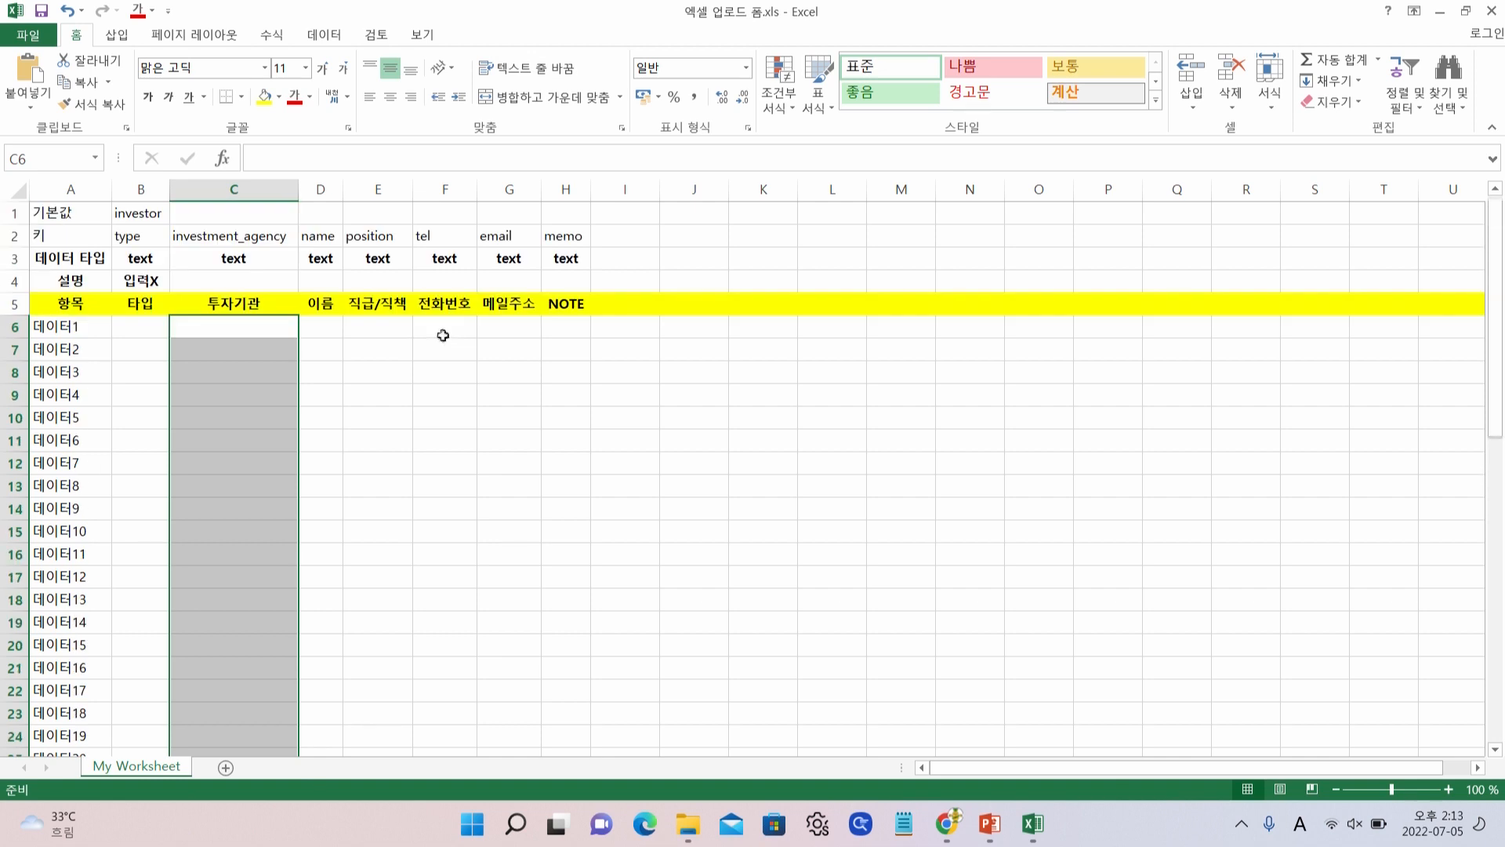
left_click(340, 321)
left_click(384, 324)
left_click(440, 332)
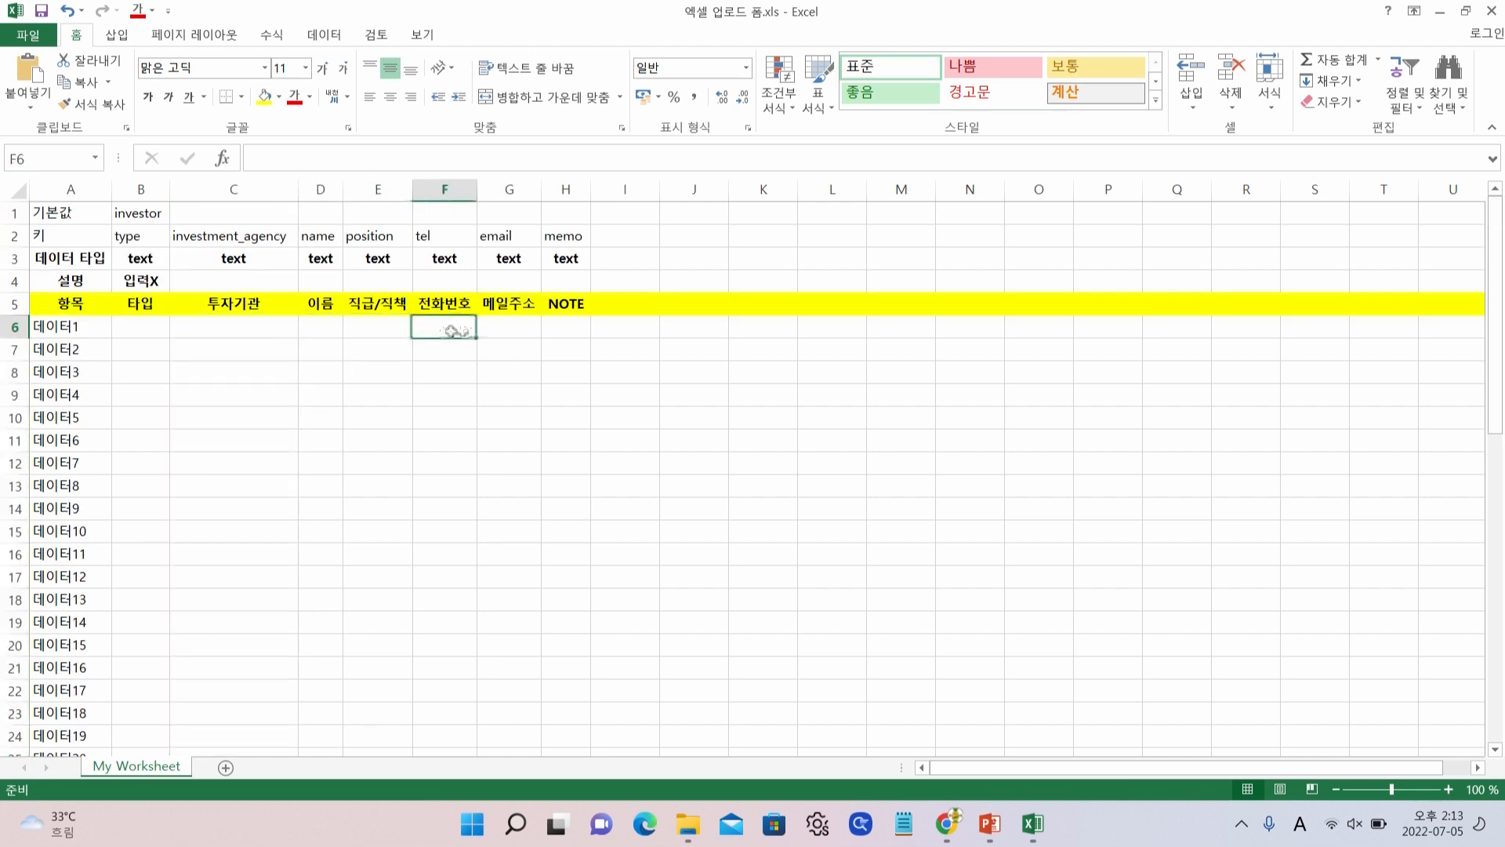
left_click(518, 333)
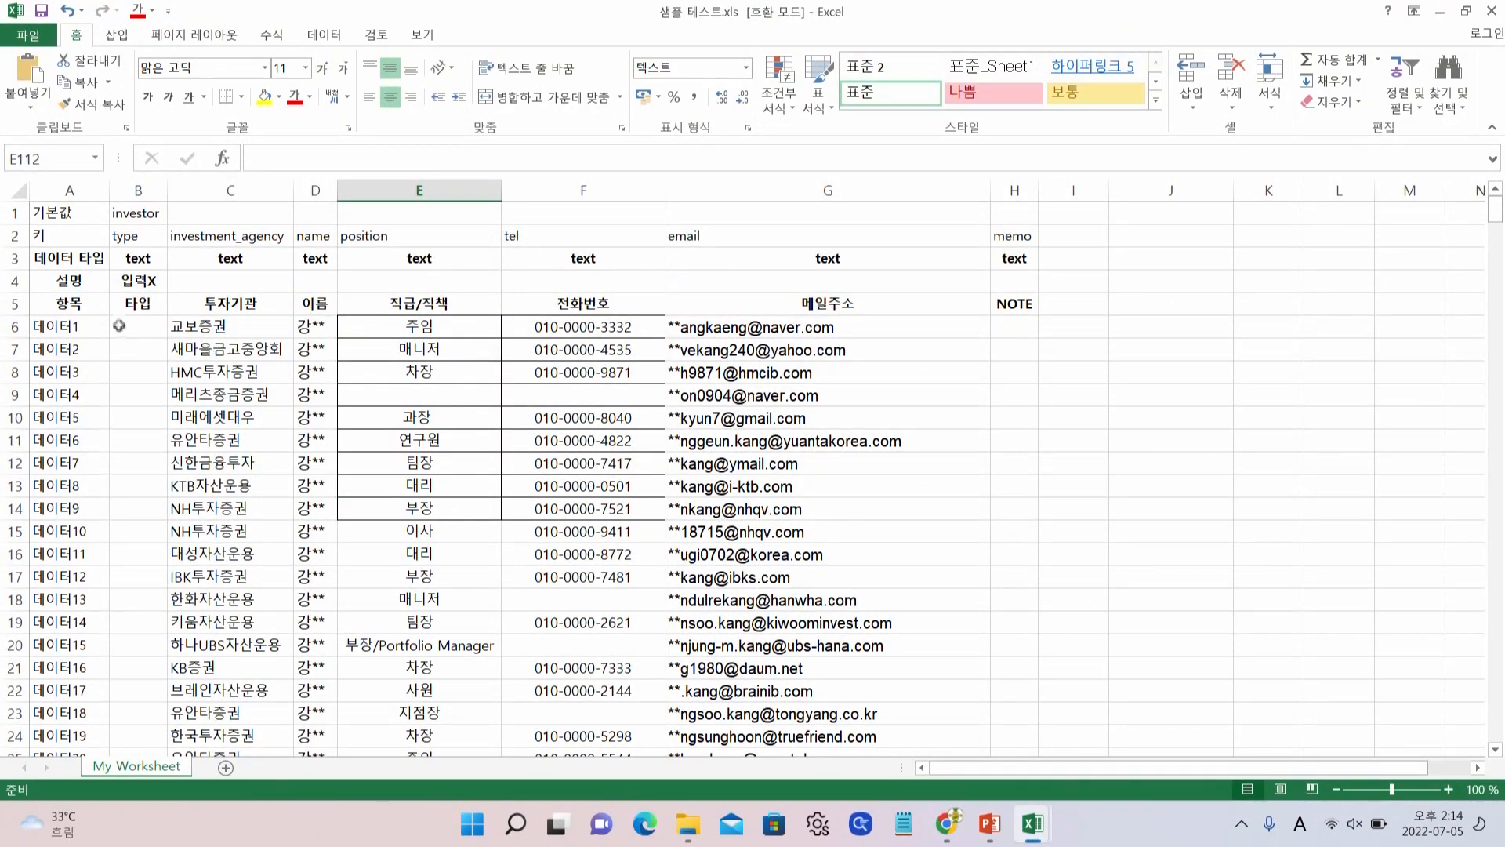
scroll(113, 348, "down", 7)
scroll(109, 353, "down", 20)
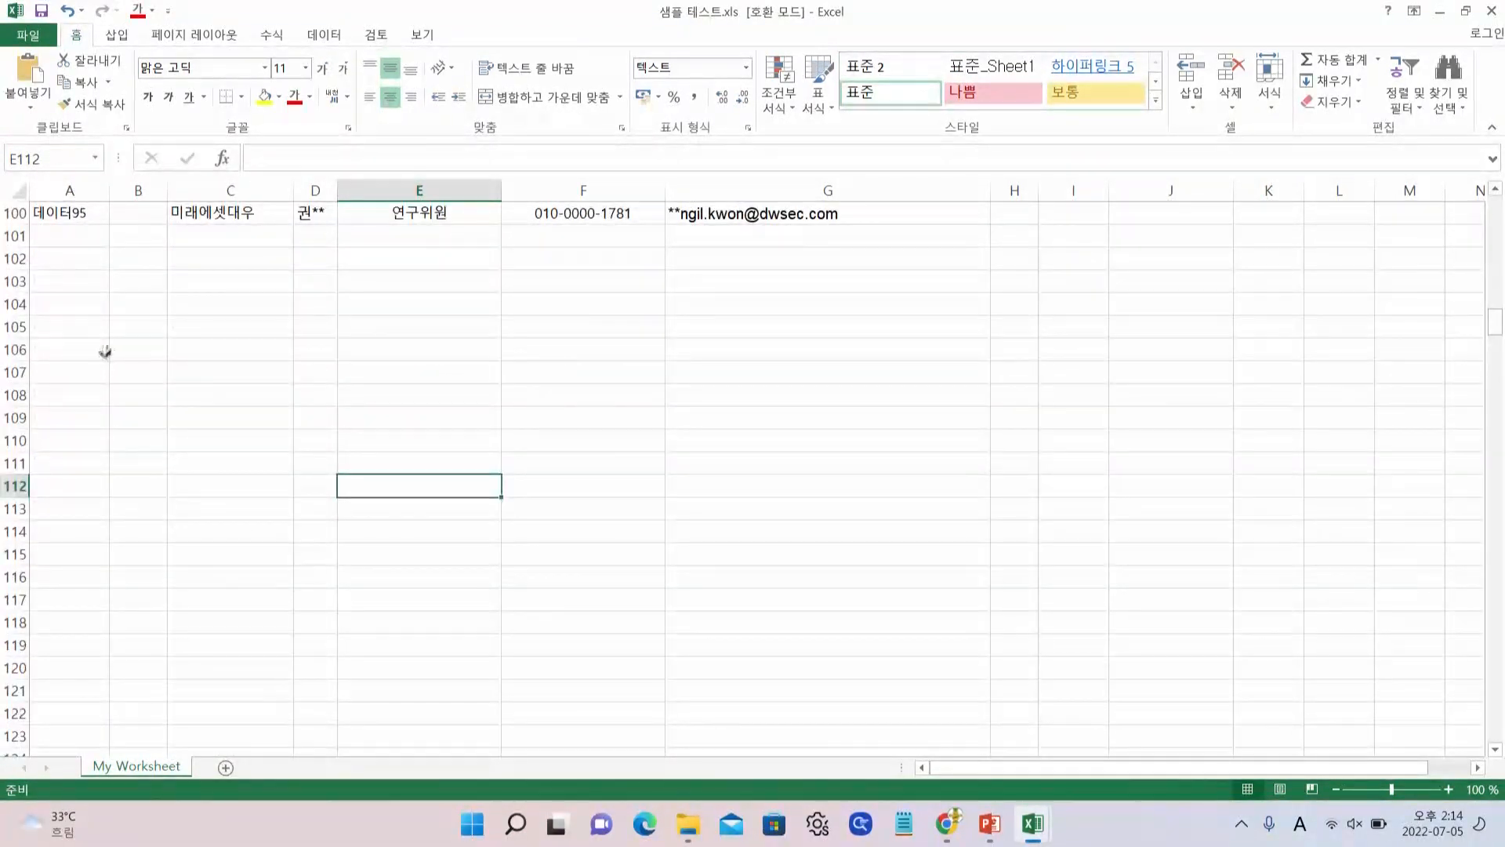
scroll(100, 361, "up", 4)
left_click(92, 484)
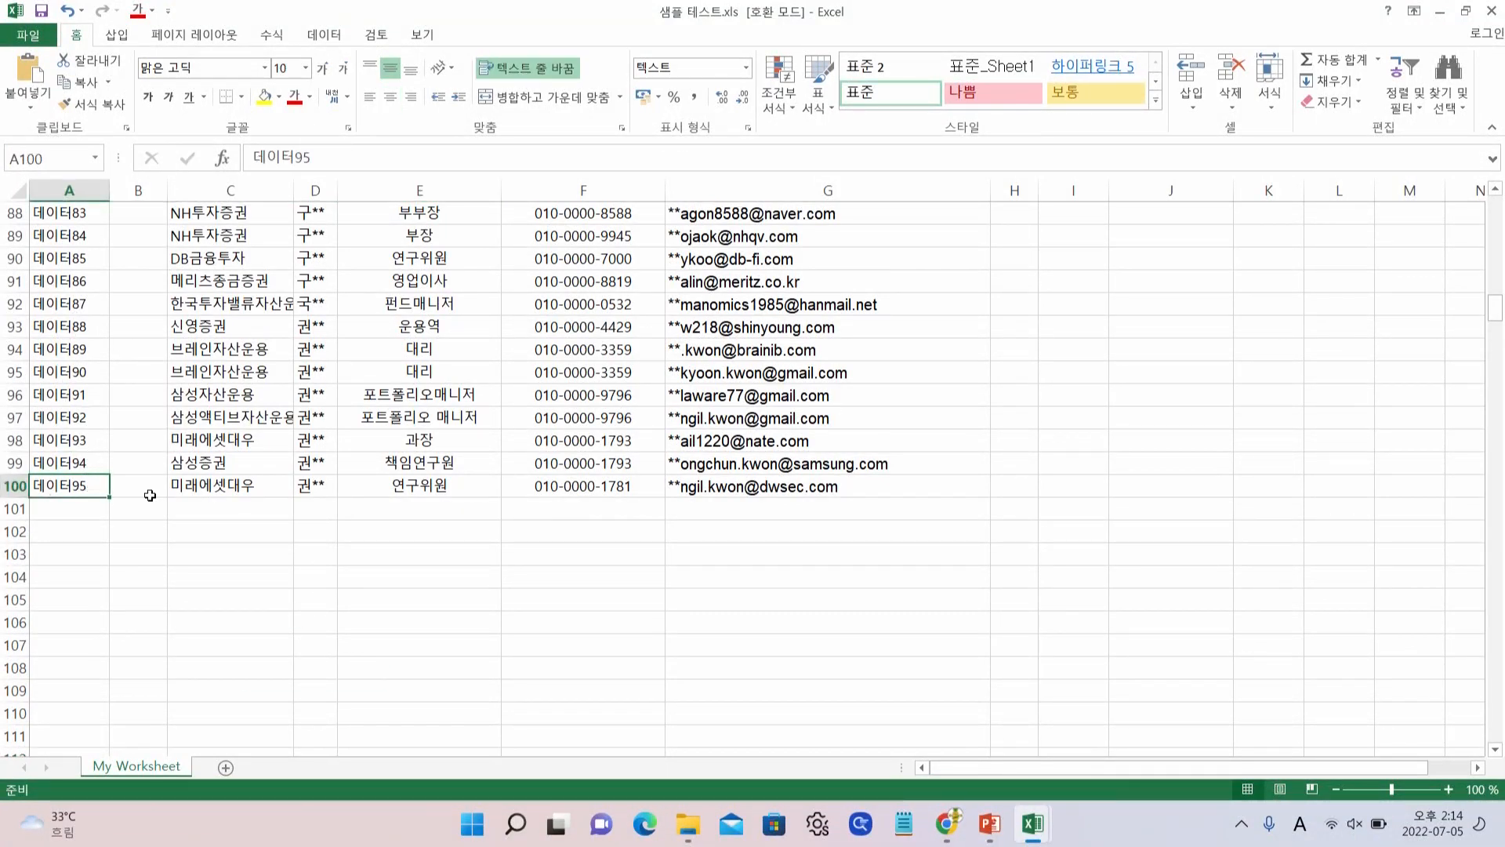
scroll(179, 495, "up", 20)
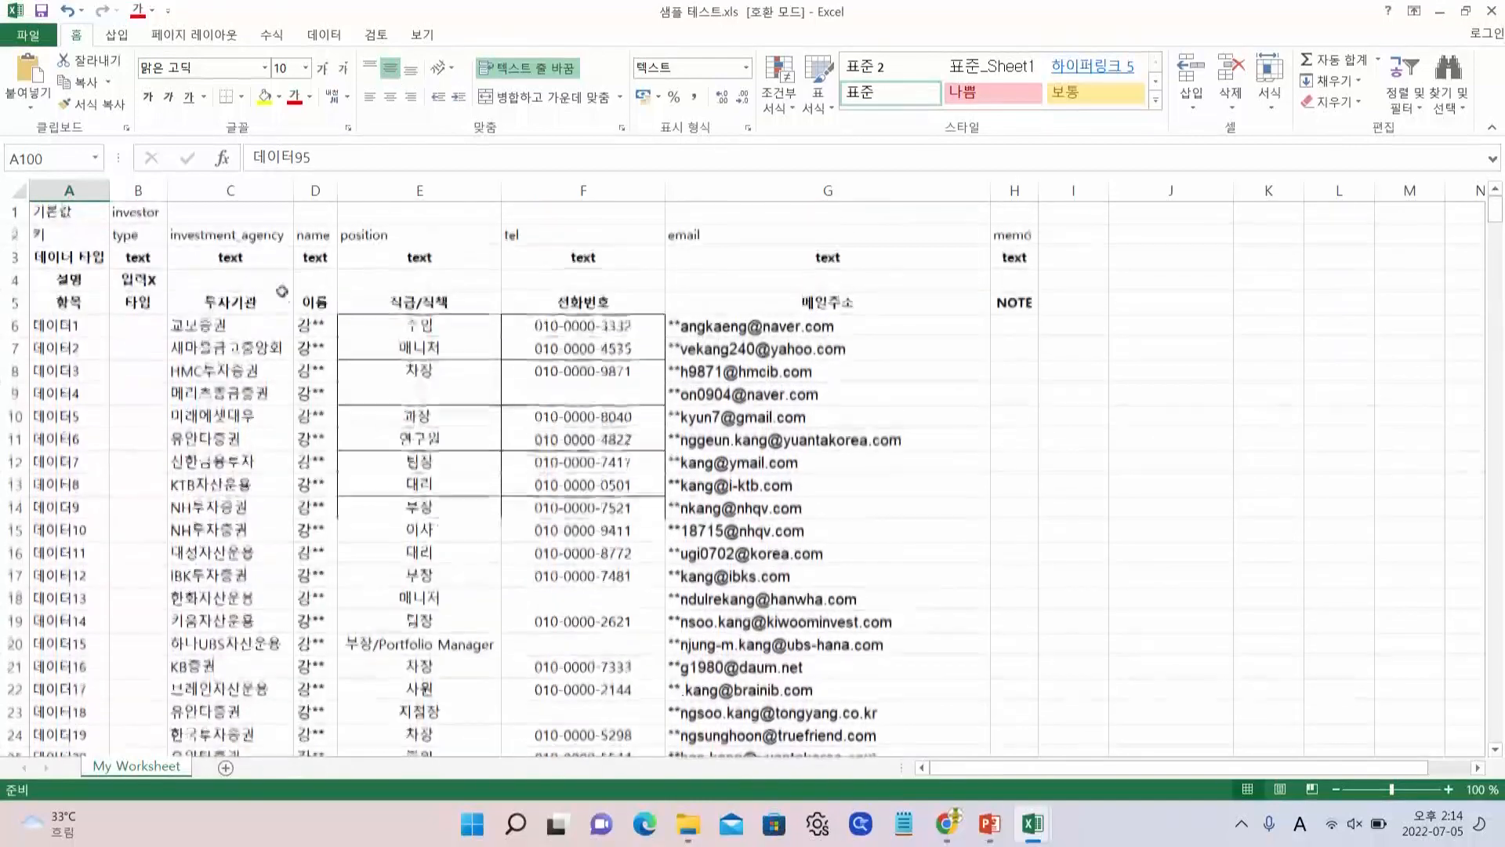
left_click(278, 326)
left_click(317, 327)
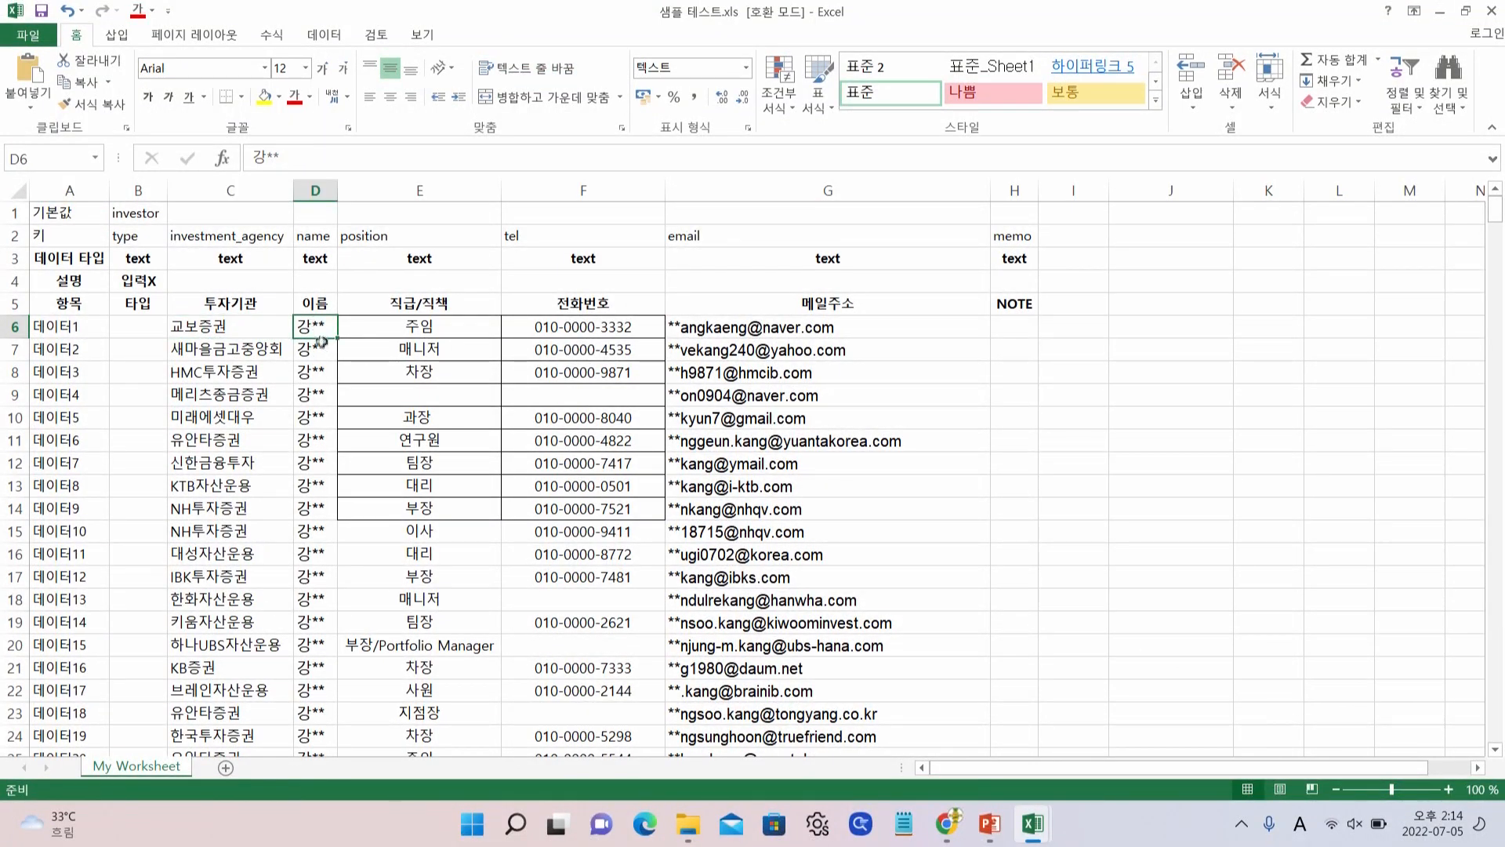
left_click(398, 330)
left_click_drag(572, 327, 580, 420)
left_click(784, 373)
scroll(1100, 399, "down", 6)
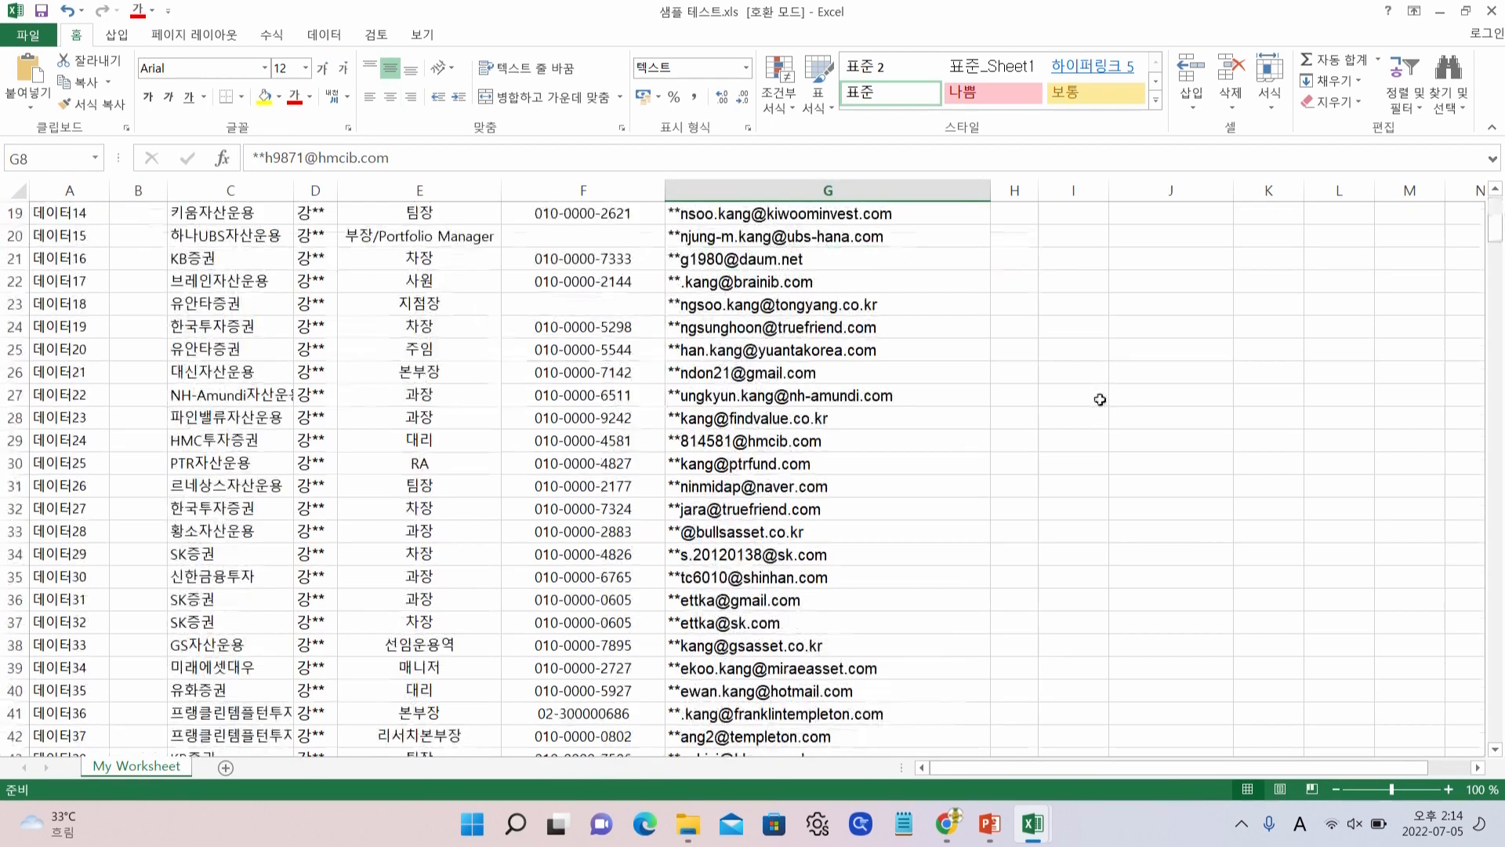
scroll(1100, 399, "down", 4)
scroll(361, 399, "up", 10)
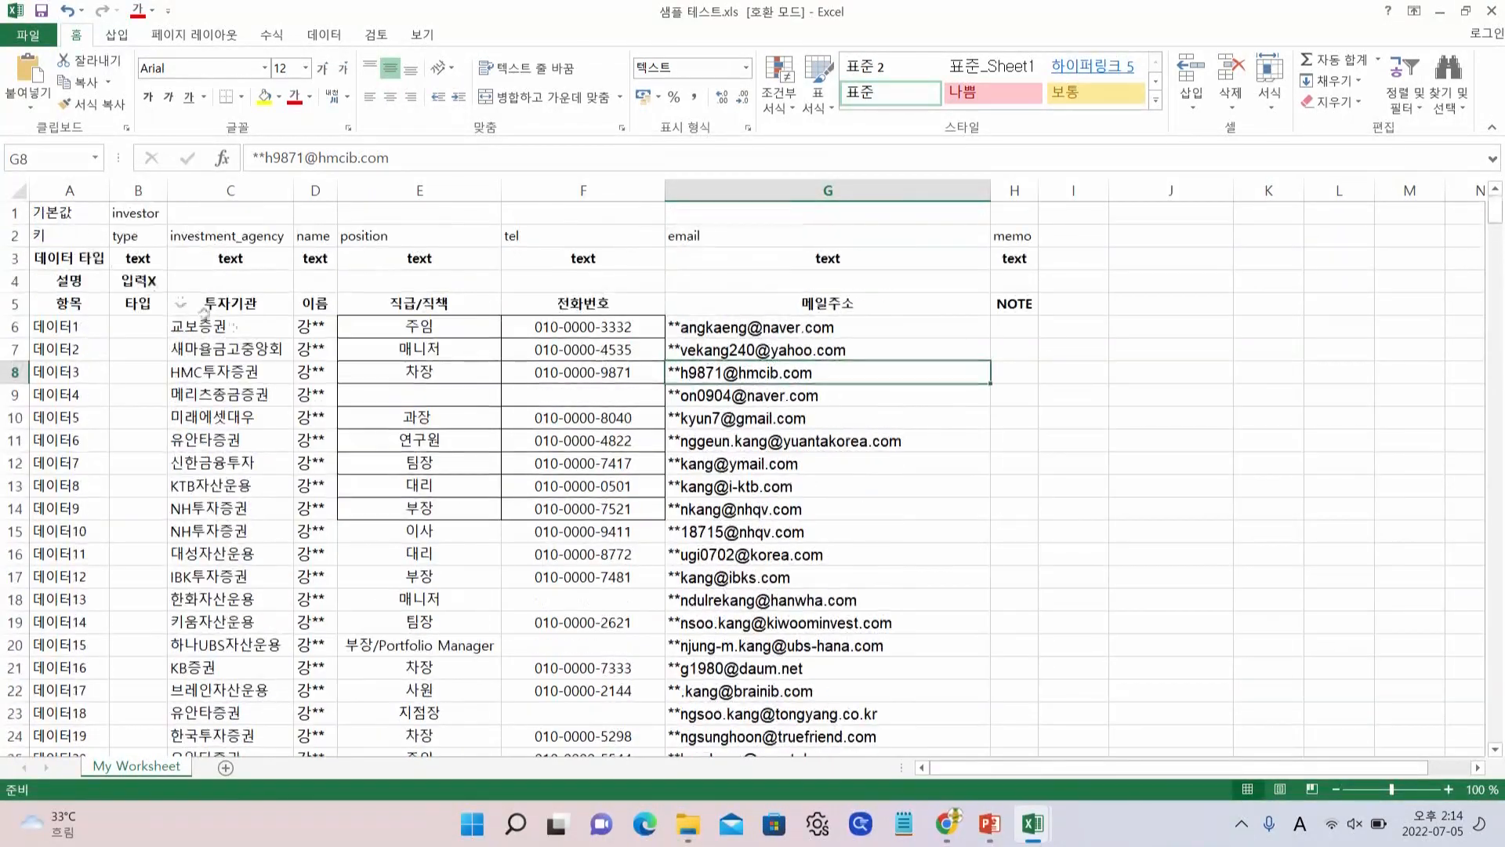
left_click(14, 190)
Format every cell of the sample investor sheet as Text, then clear the whole-sheet selection
right_click(14, 191)
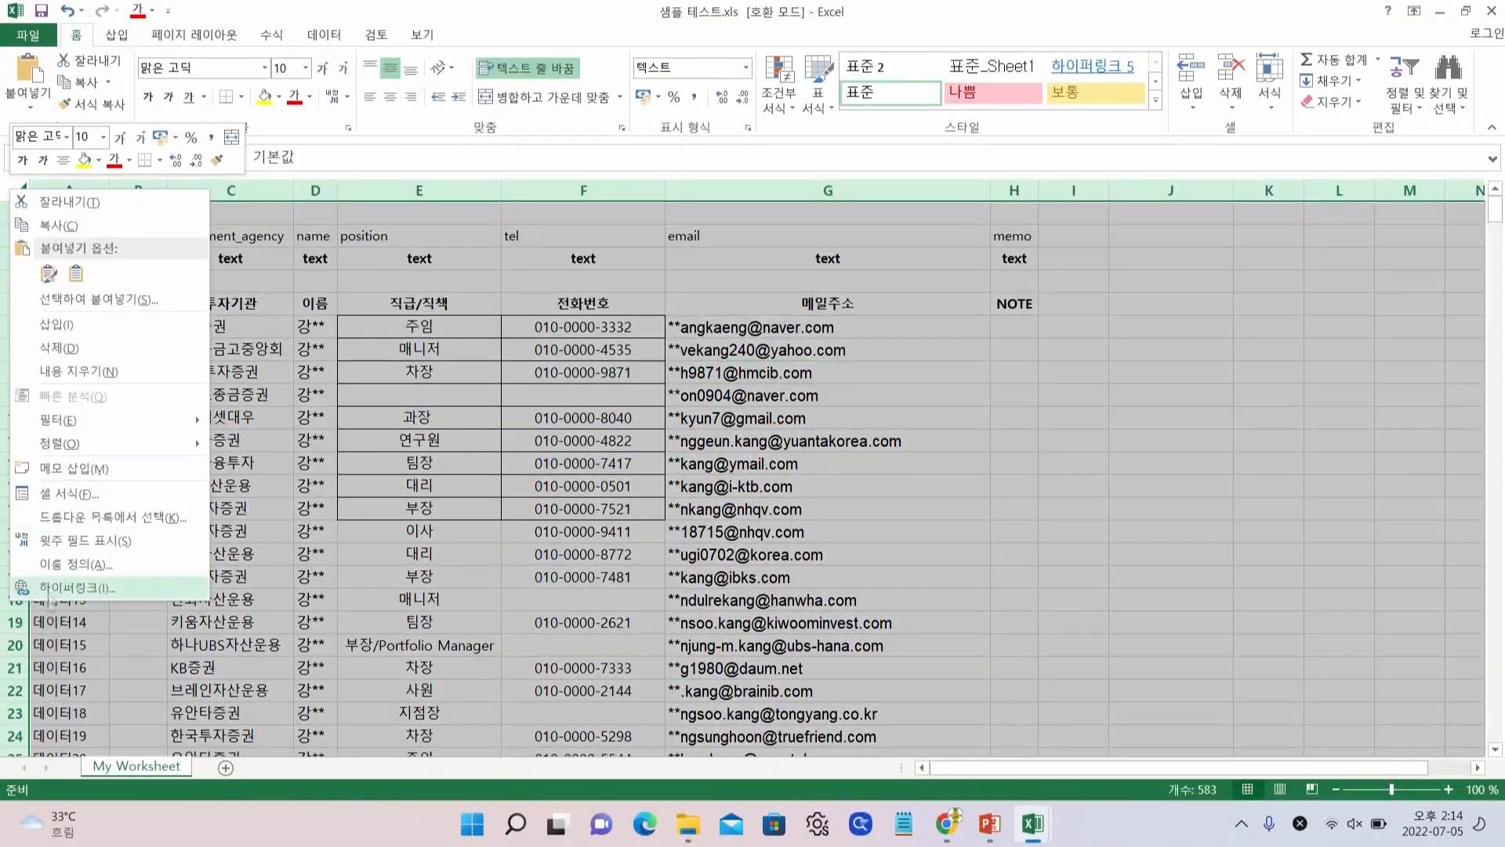
left_click(111, 494)
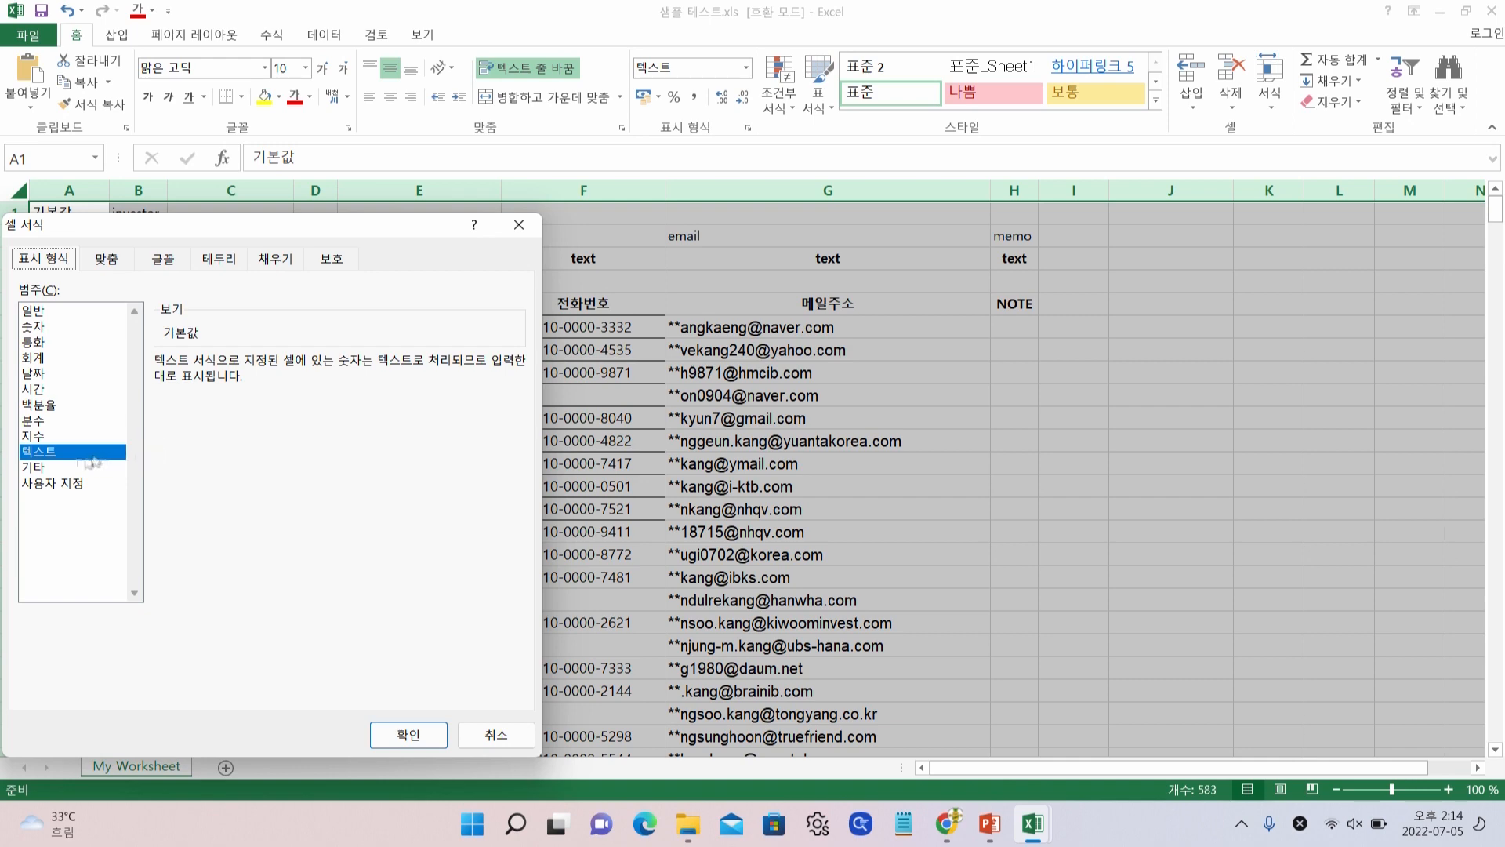
left_click(69, 467)
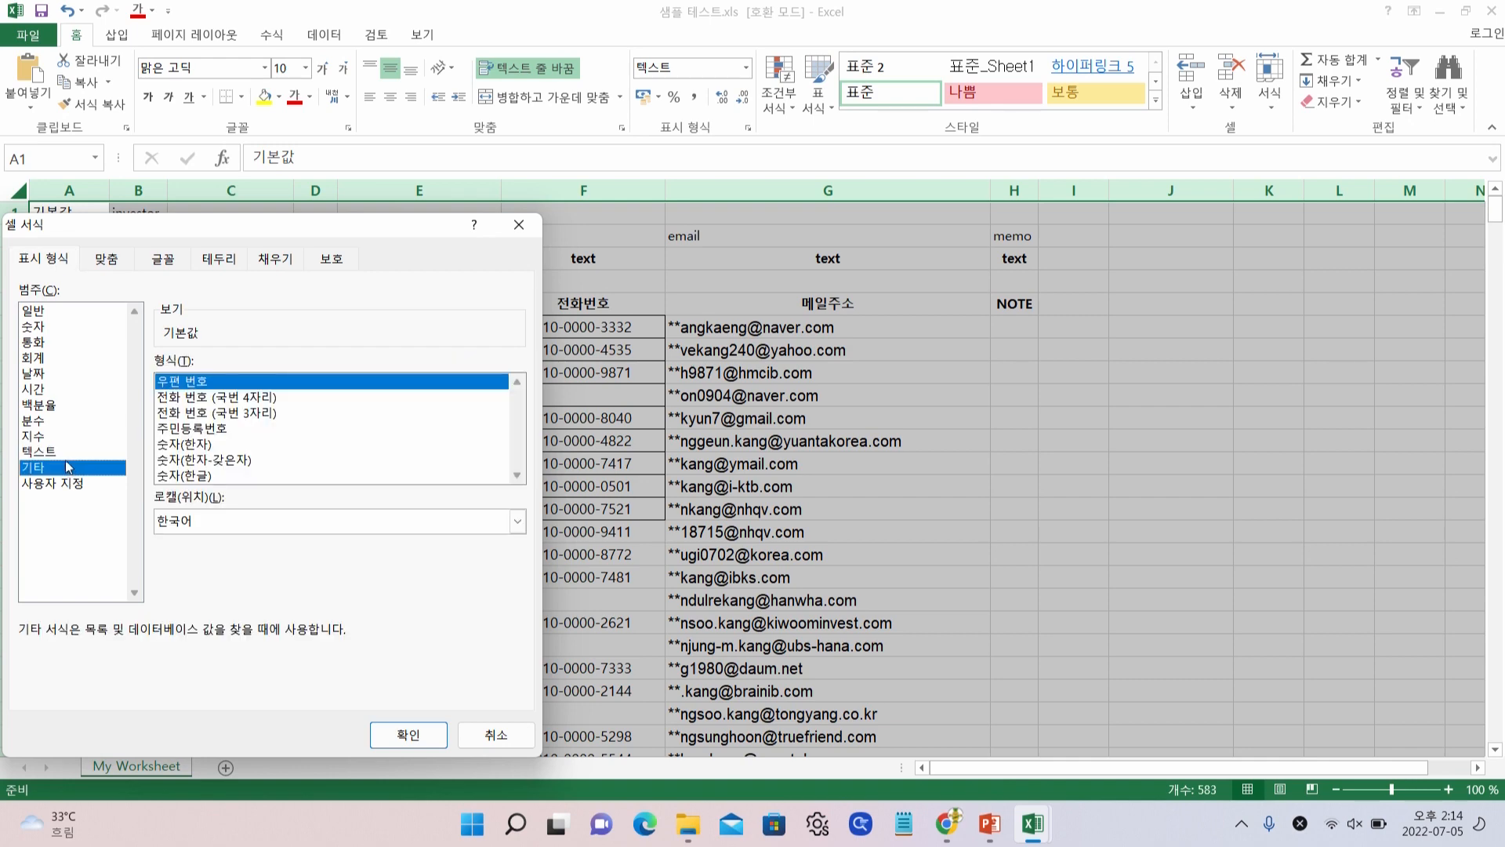
left_click(69, 452)
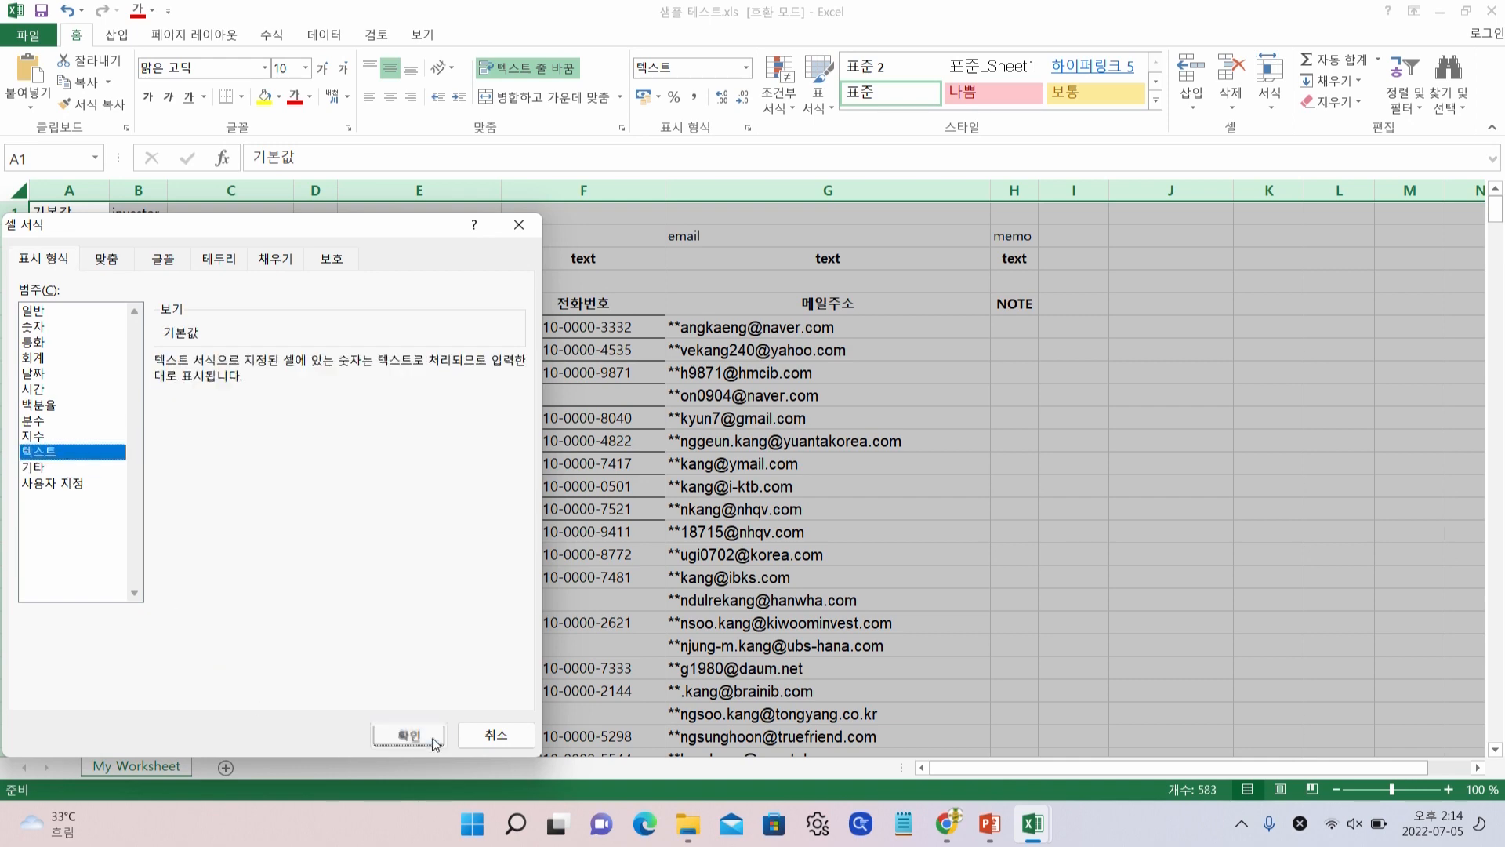
left_click(435, 734)
left_click(420, 440)
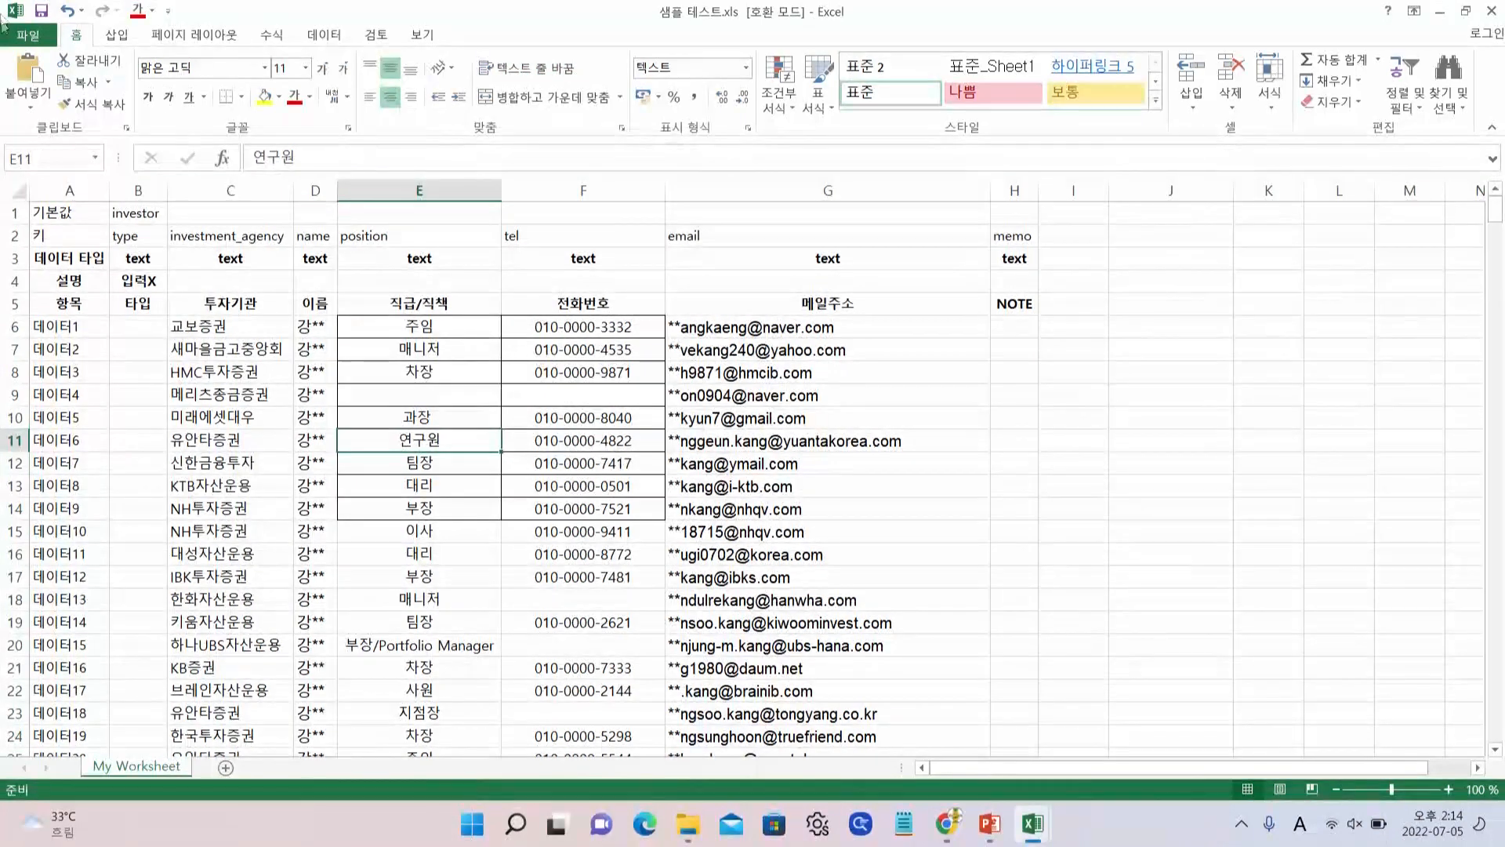
left_click(26, 39)
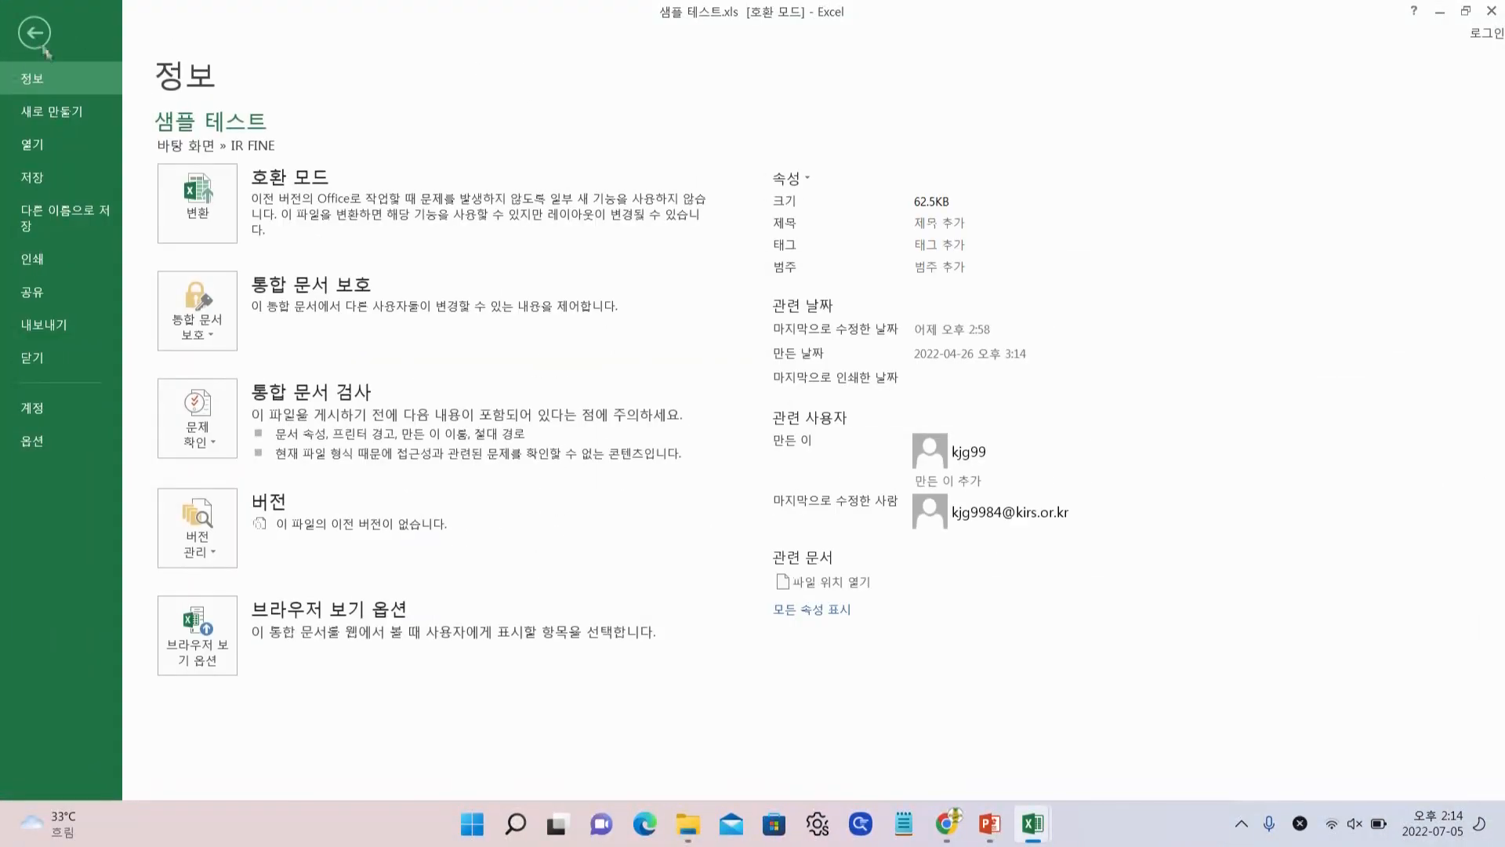
Save 샘플 테스트 as an Excel 97-2003 .xls in the IR FINE folder, replacing the existing file
left_click(91, 232)
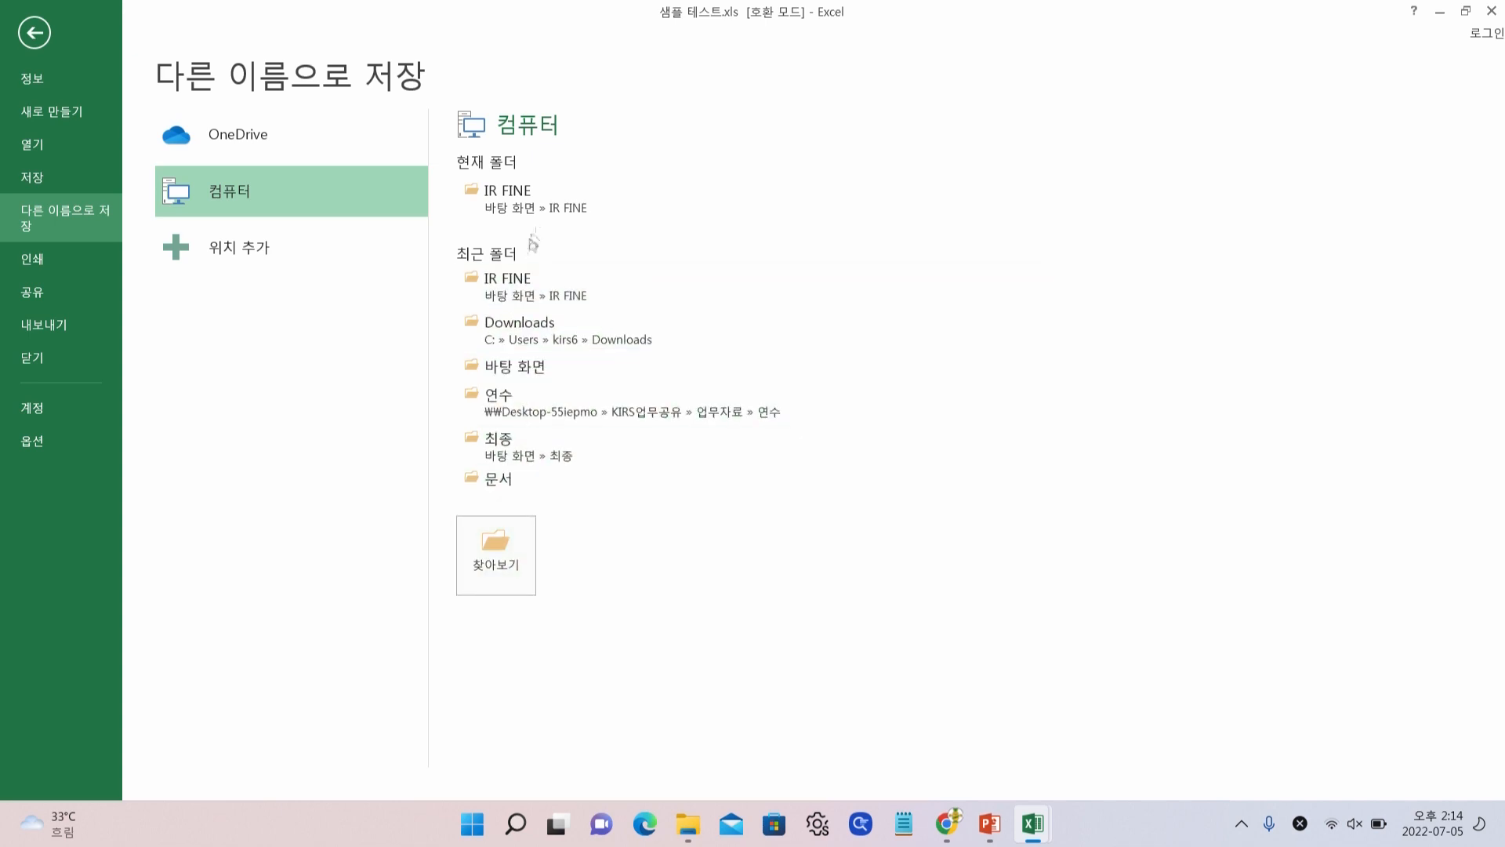
left_click(550, 205)
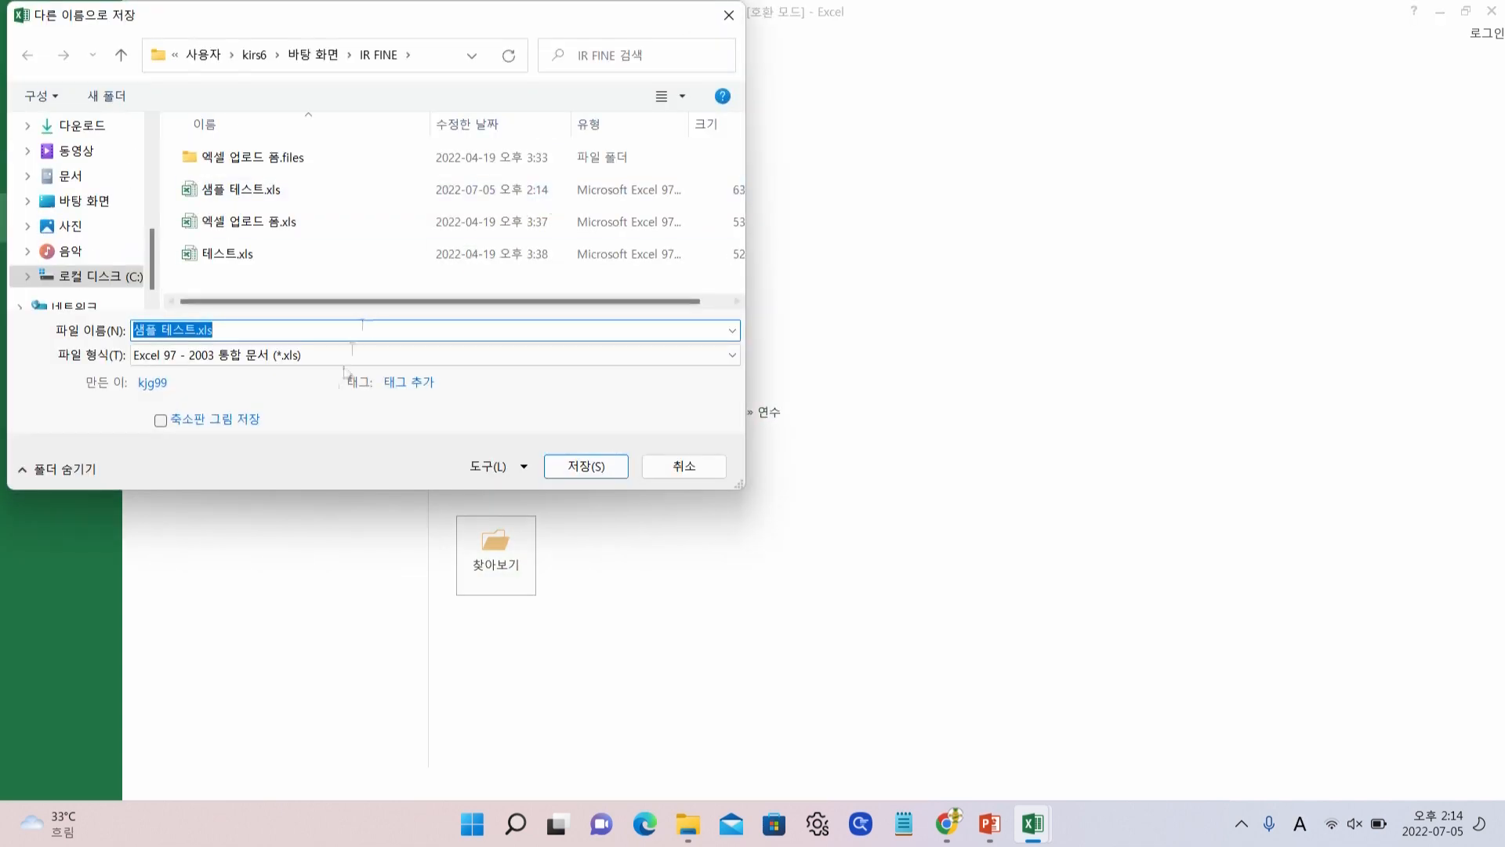
left_click(278, 357)
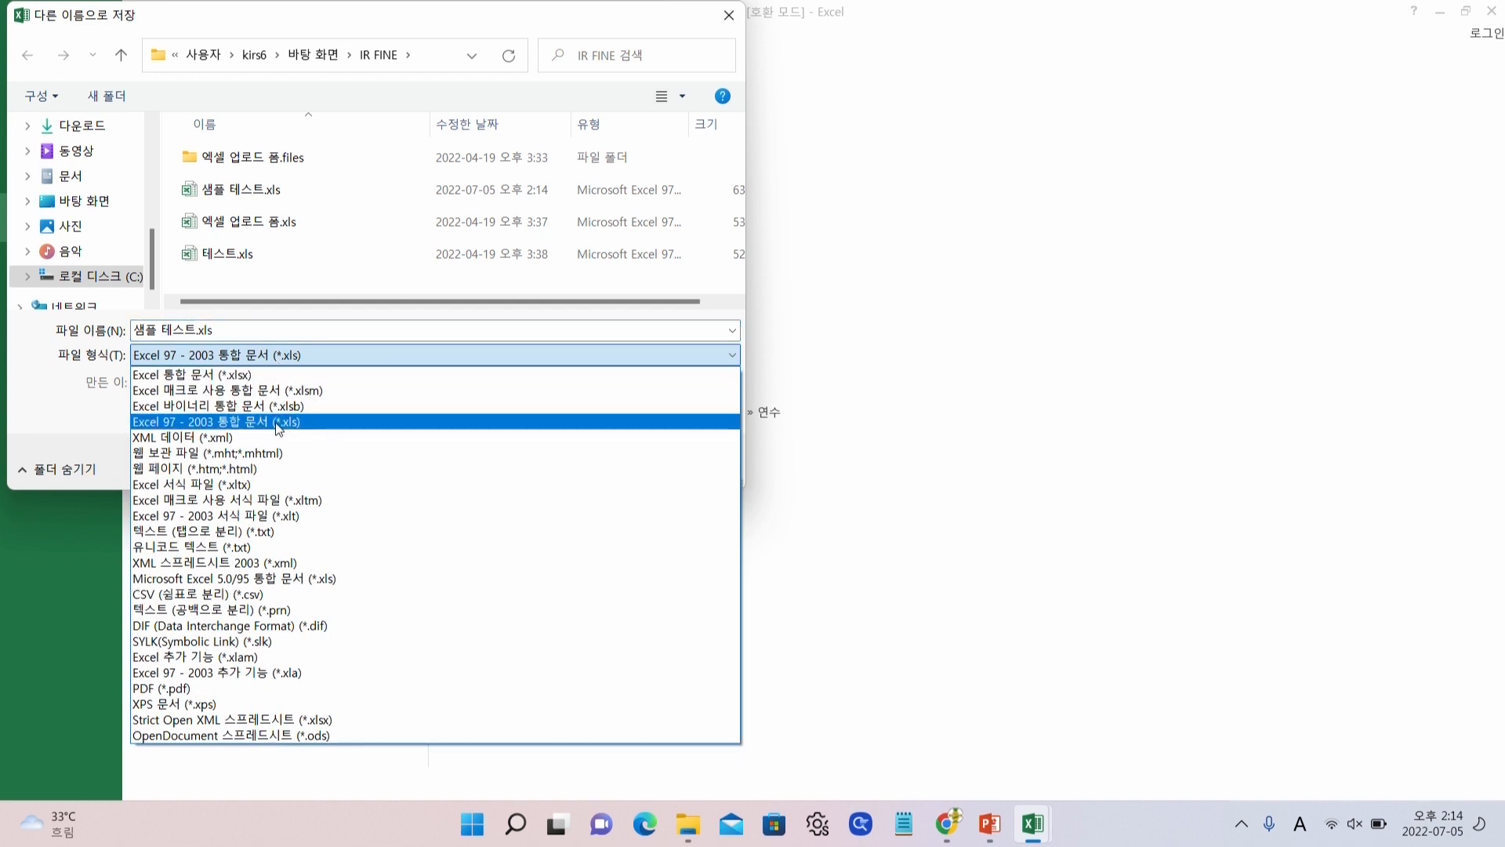
left_click(278, 424)
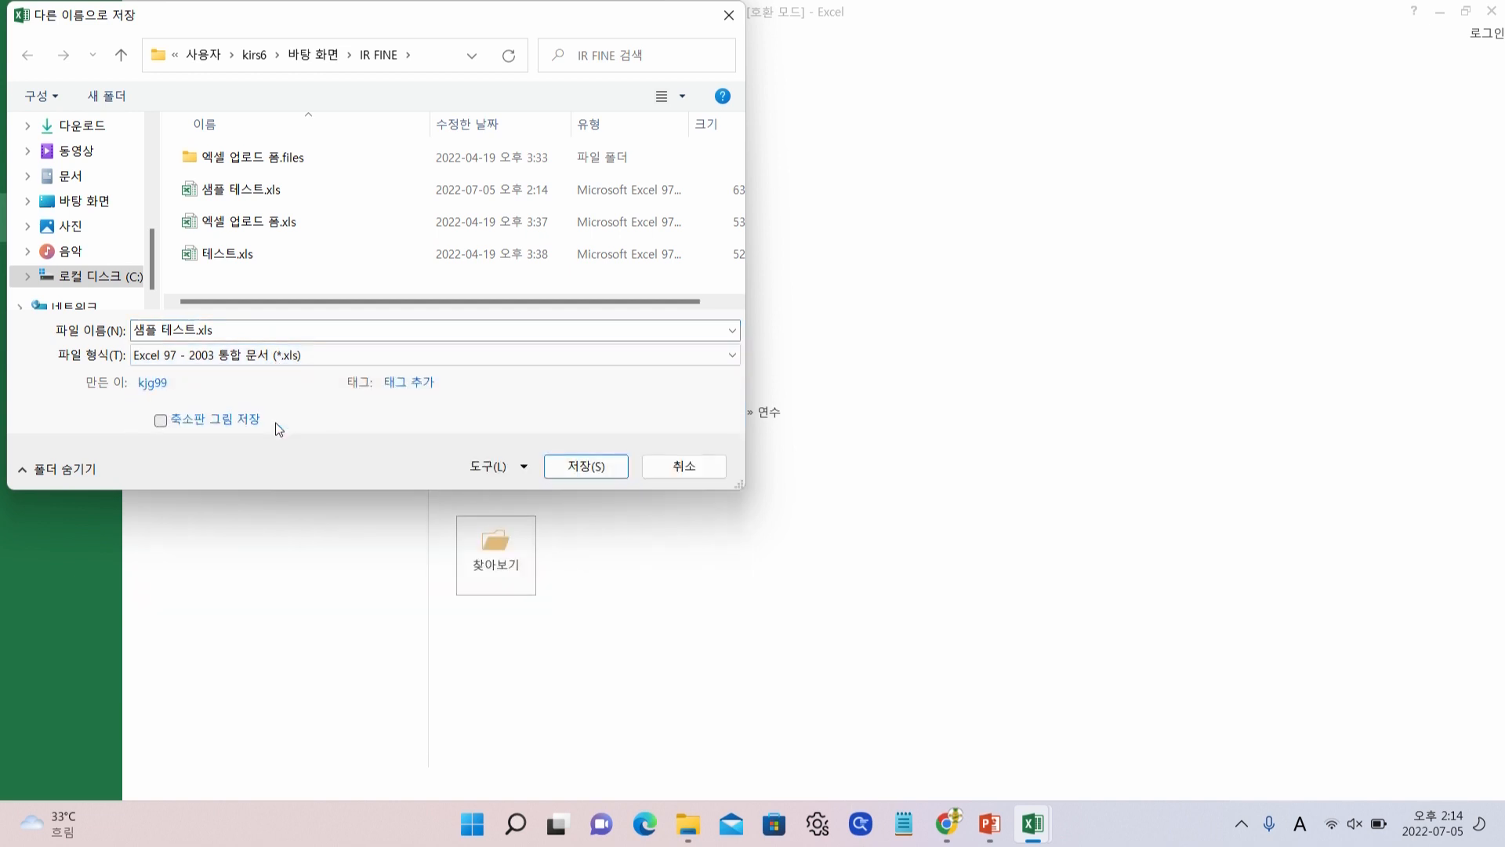
left_click(601, 469)
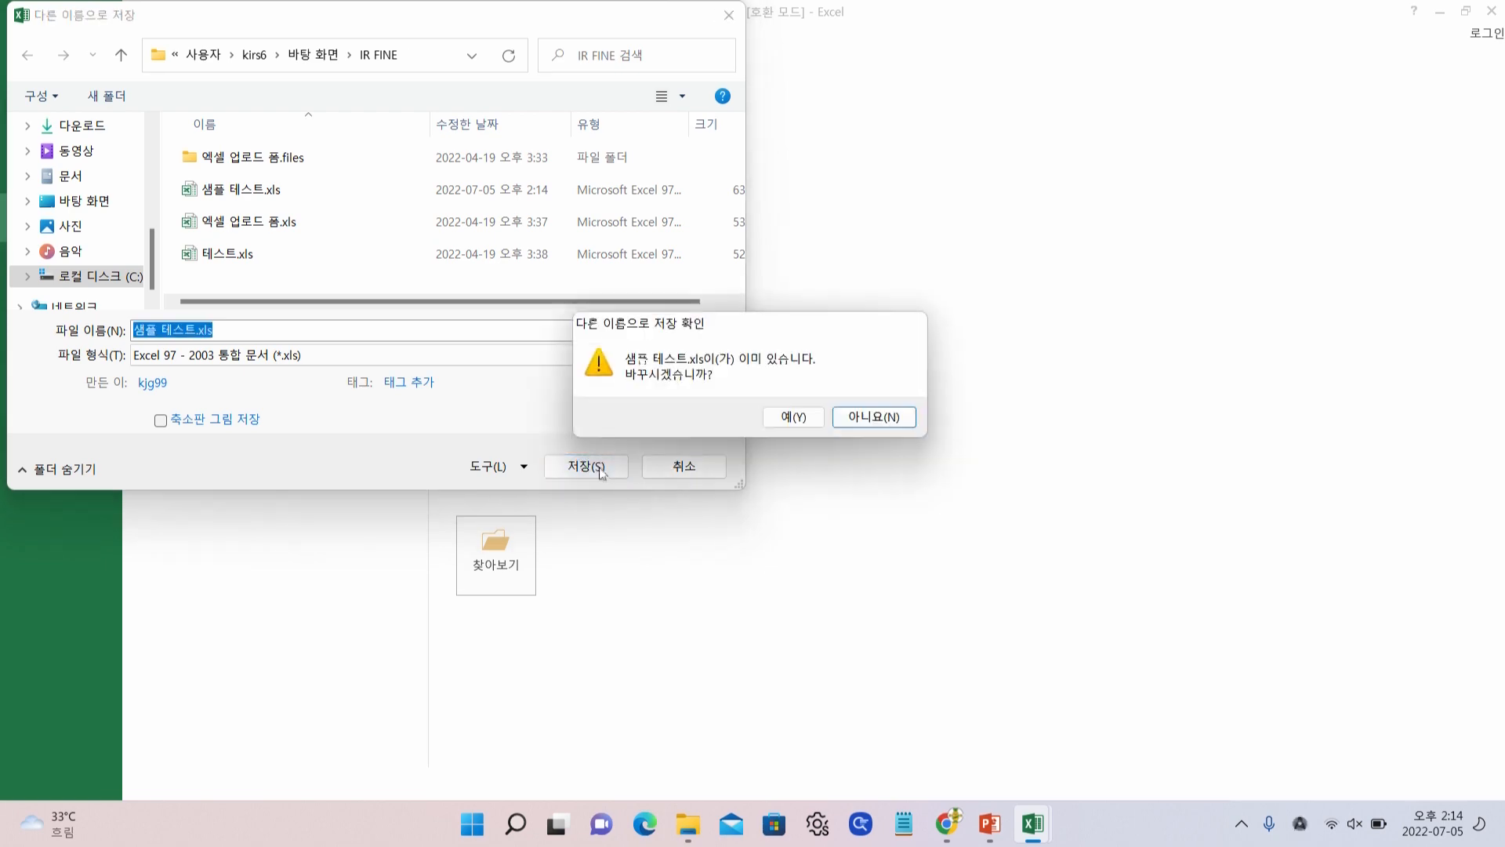
left_click(792, 415)
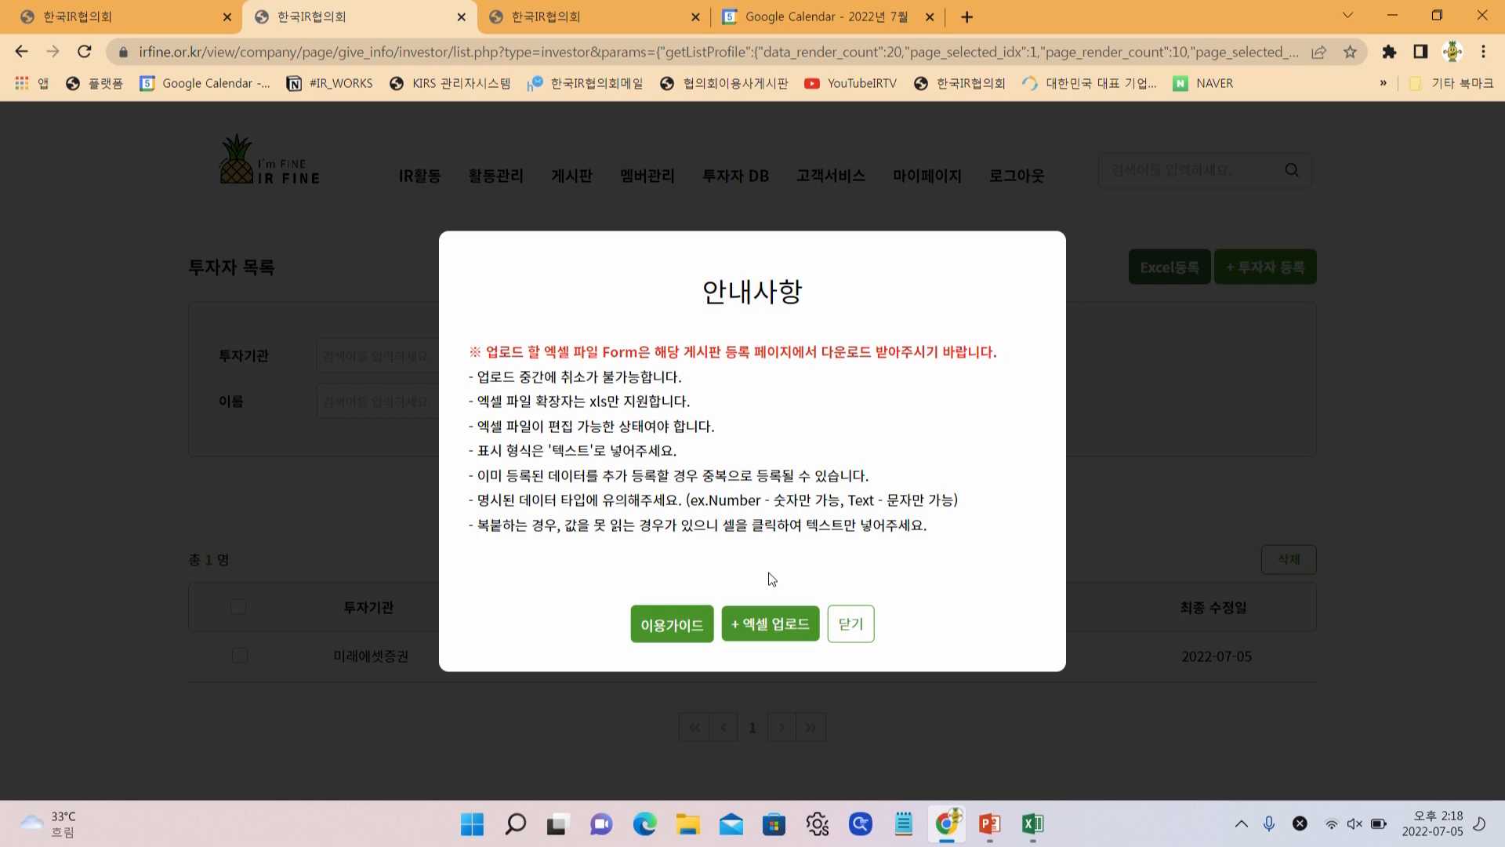
Check the sample sheet in Excel once more, then close the workbook
left_click(1032, 823)
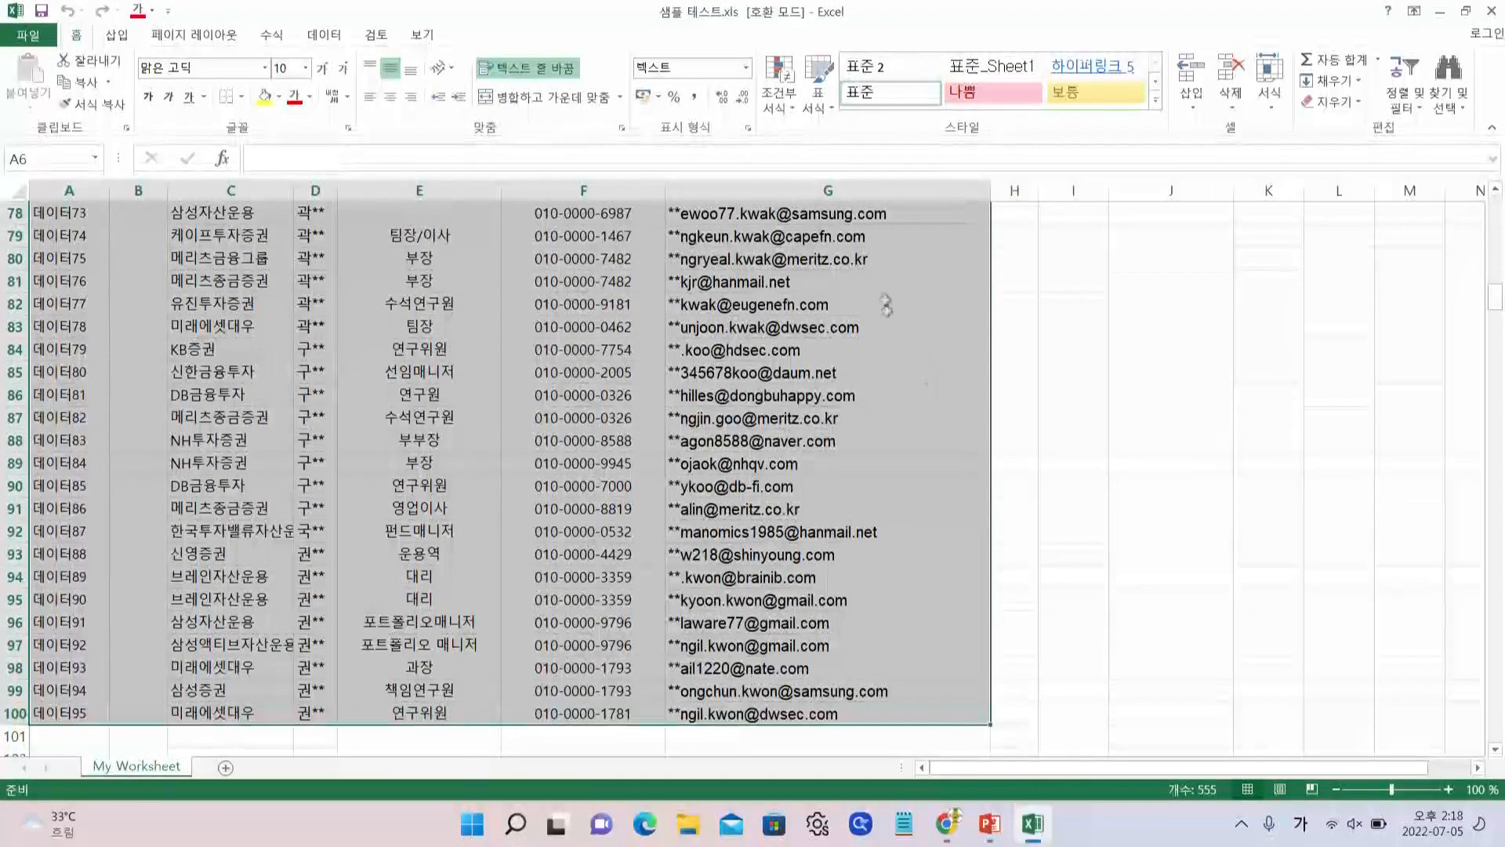
left_click(1063, 504)
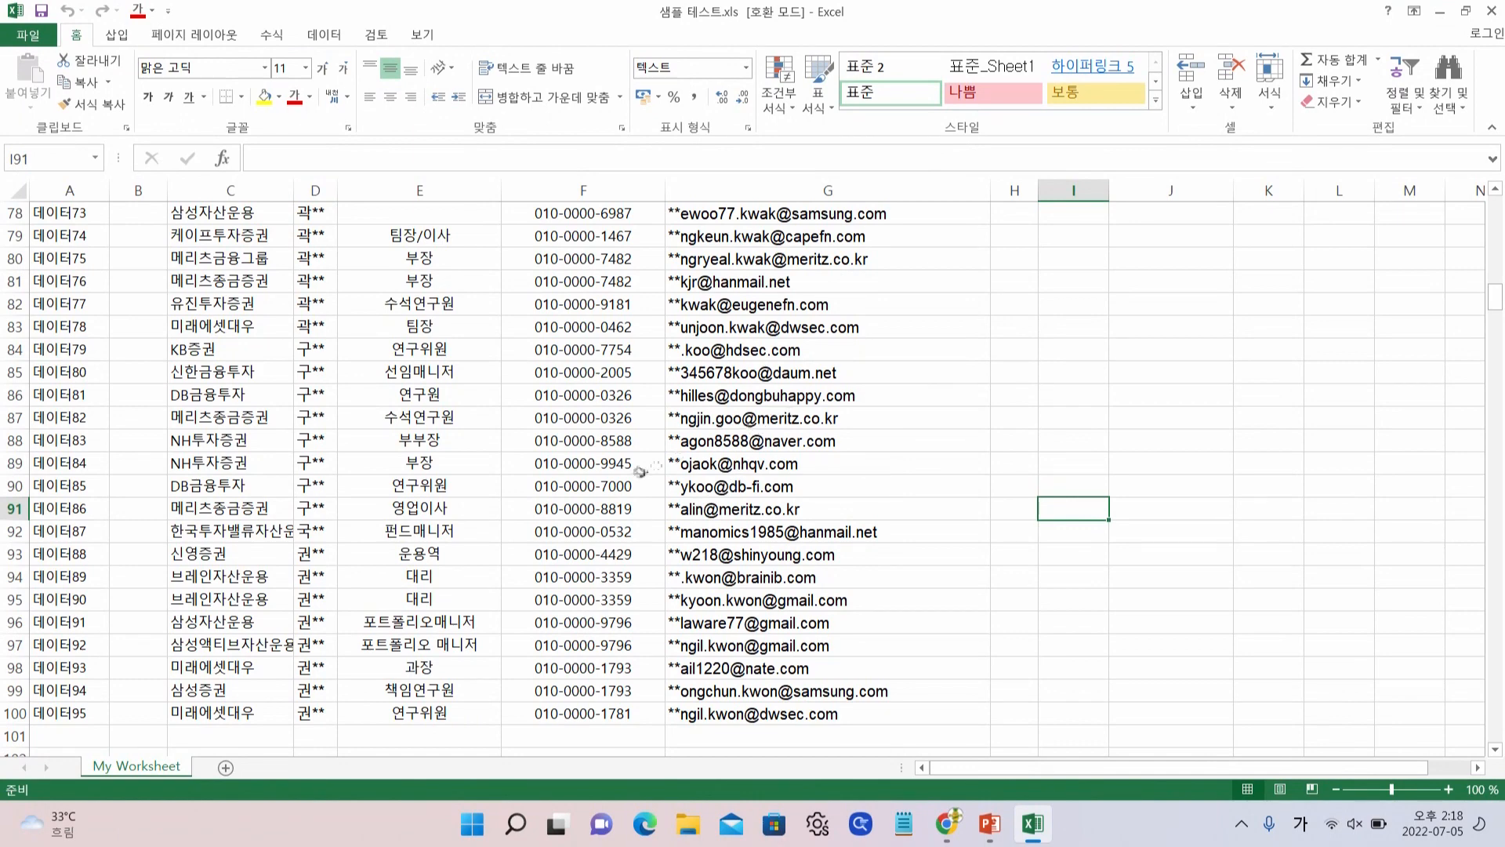
left_click(1492, 11)
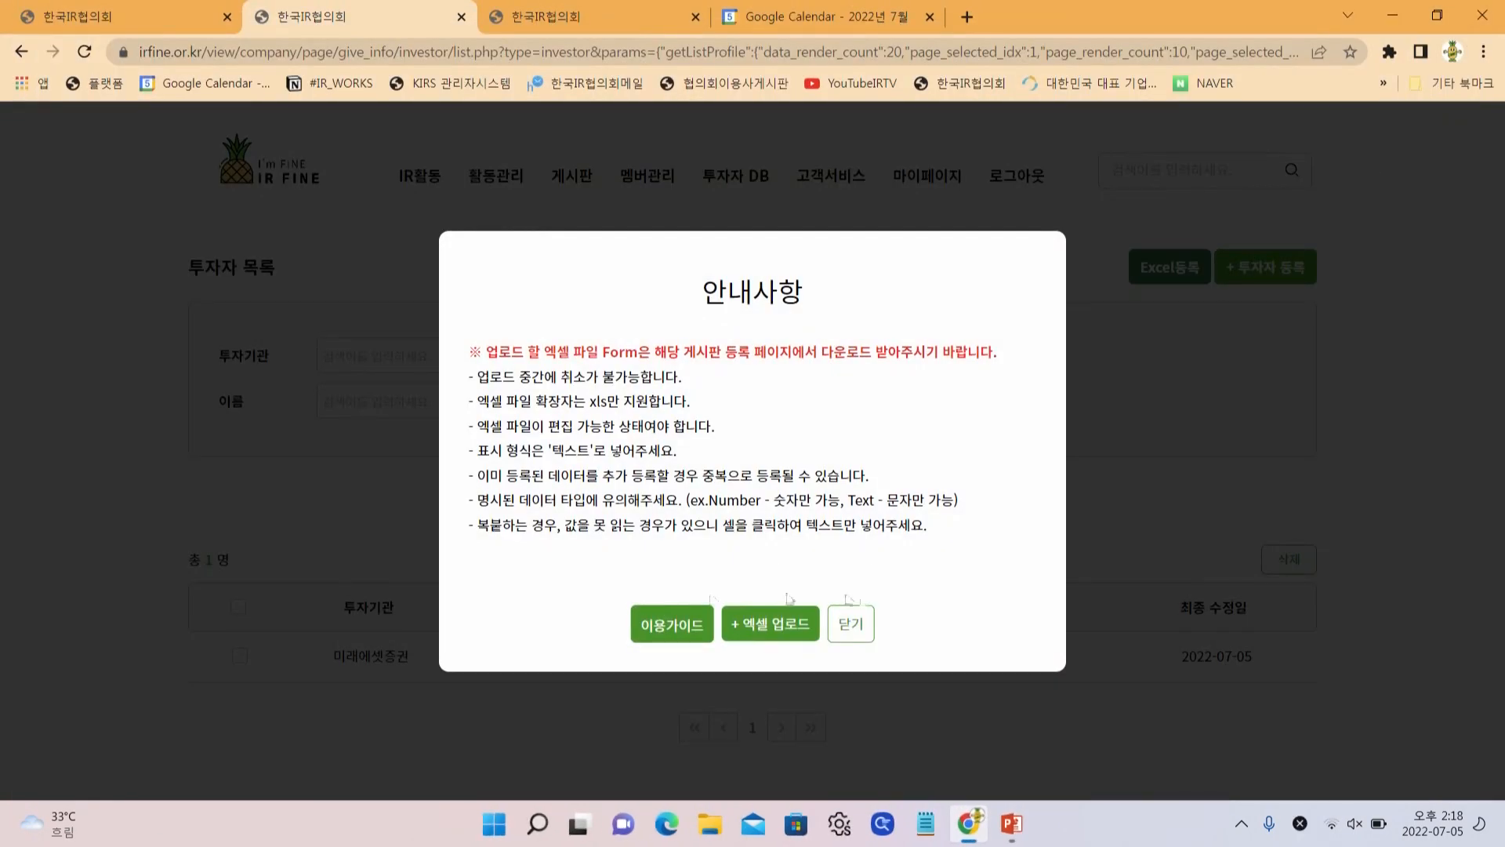
Upload 엑셀업로드테스트폼.xls from the Desktop and acknowledge the result: 95 registered, 0 errors
left_click(784, 622)
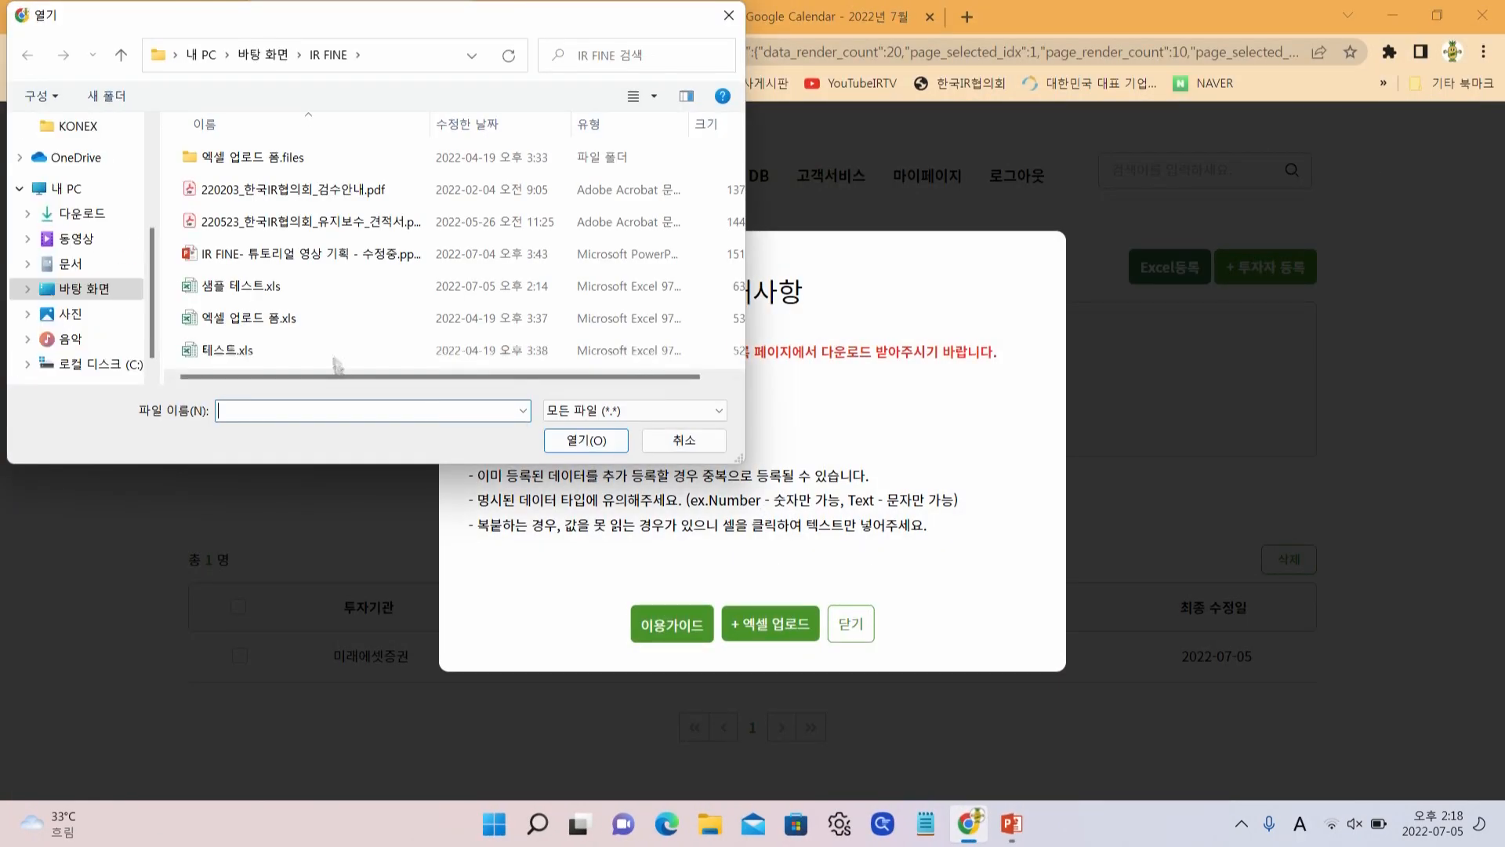
left_click(254, 59)
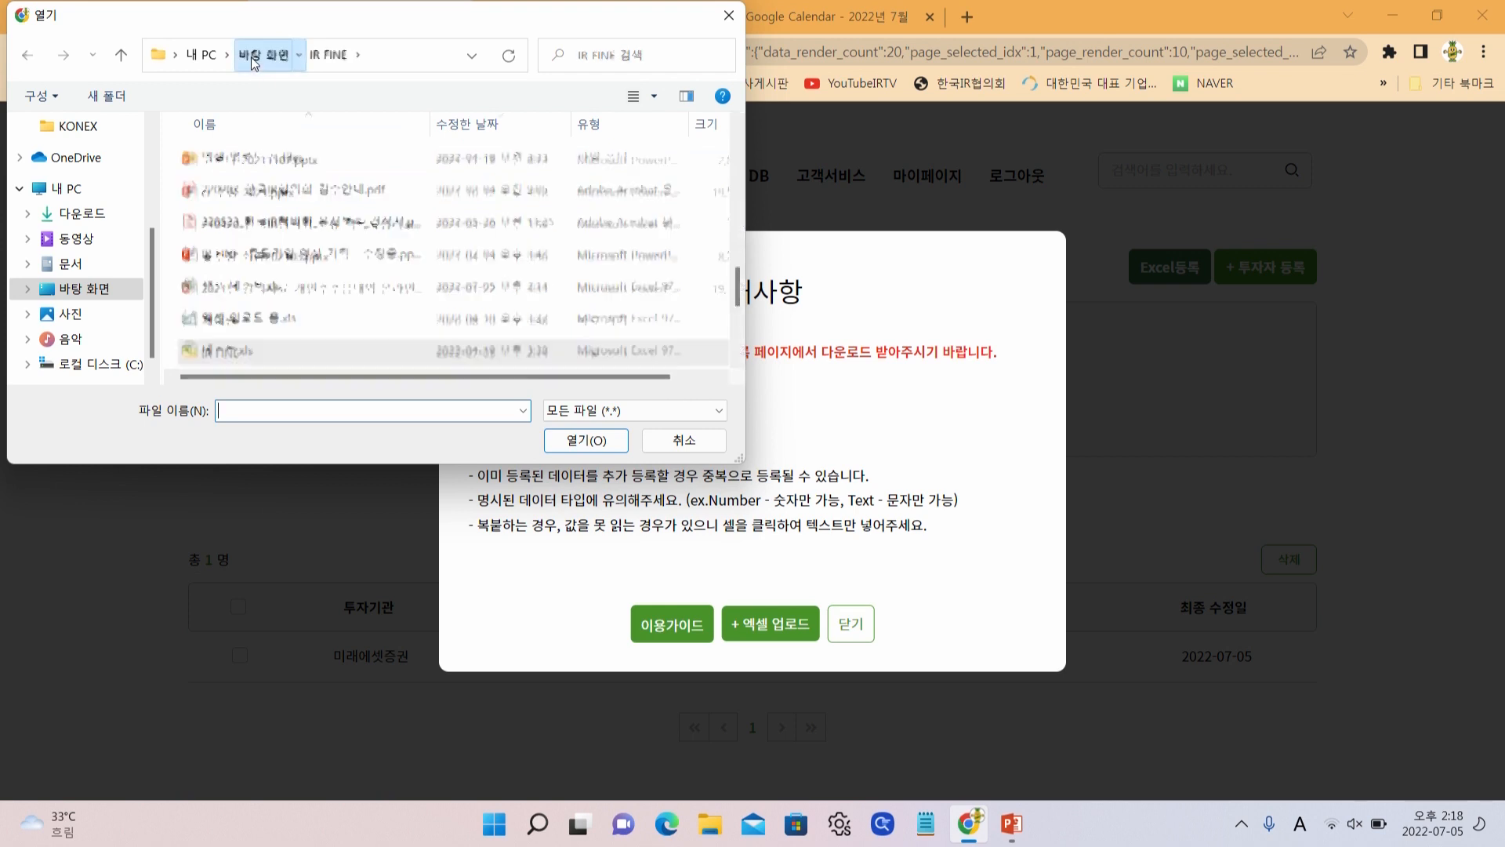
scroll(310, 263, "down", 2)
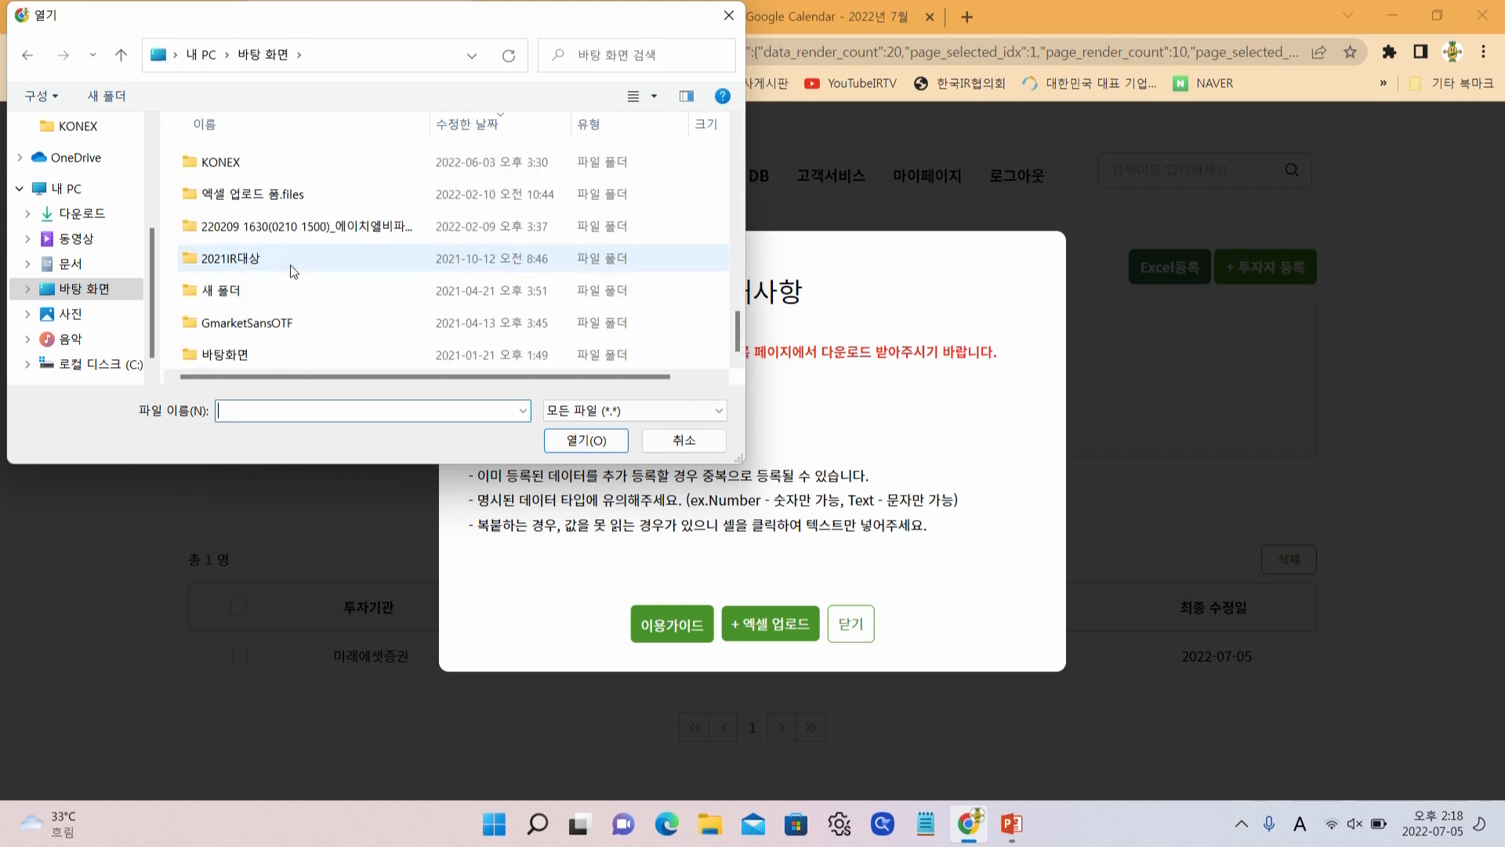
scroll(291, 270, "down", 5)
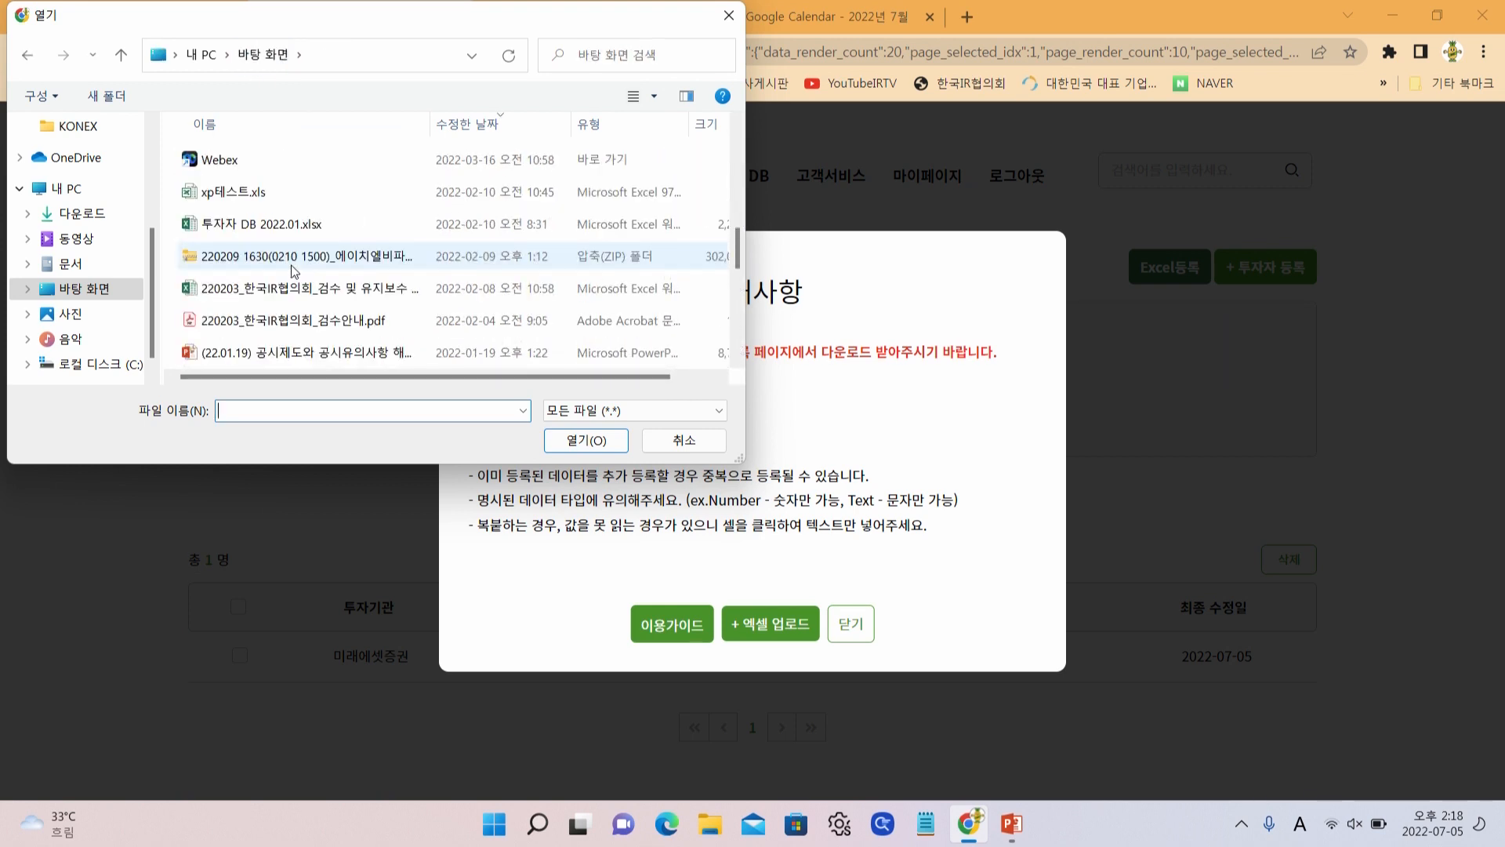
scroll(291, 271, "down", 2)
scroll(287, 271, "down", 1)
scroll(283, 272, "up", 6)
scroll(280, 274, "up", 1)
double_click(270, 165)
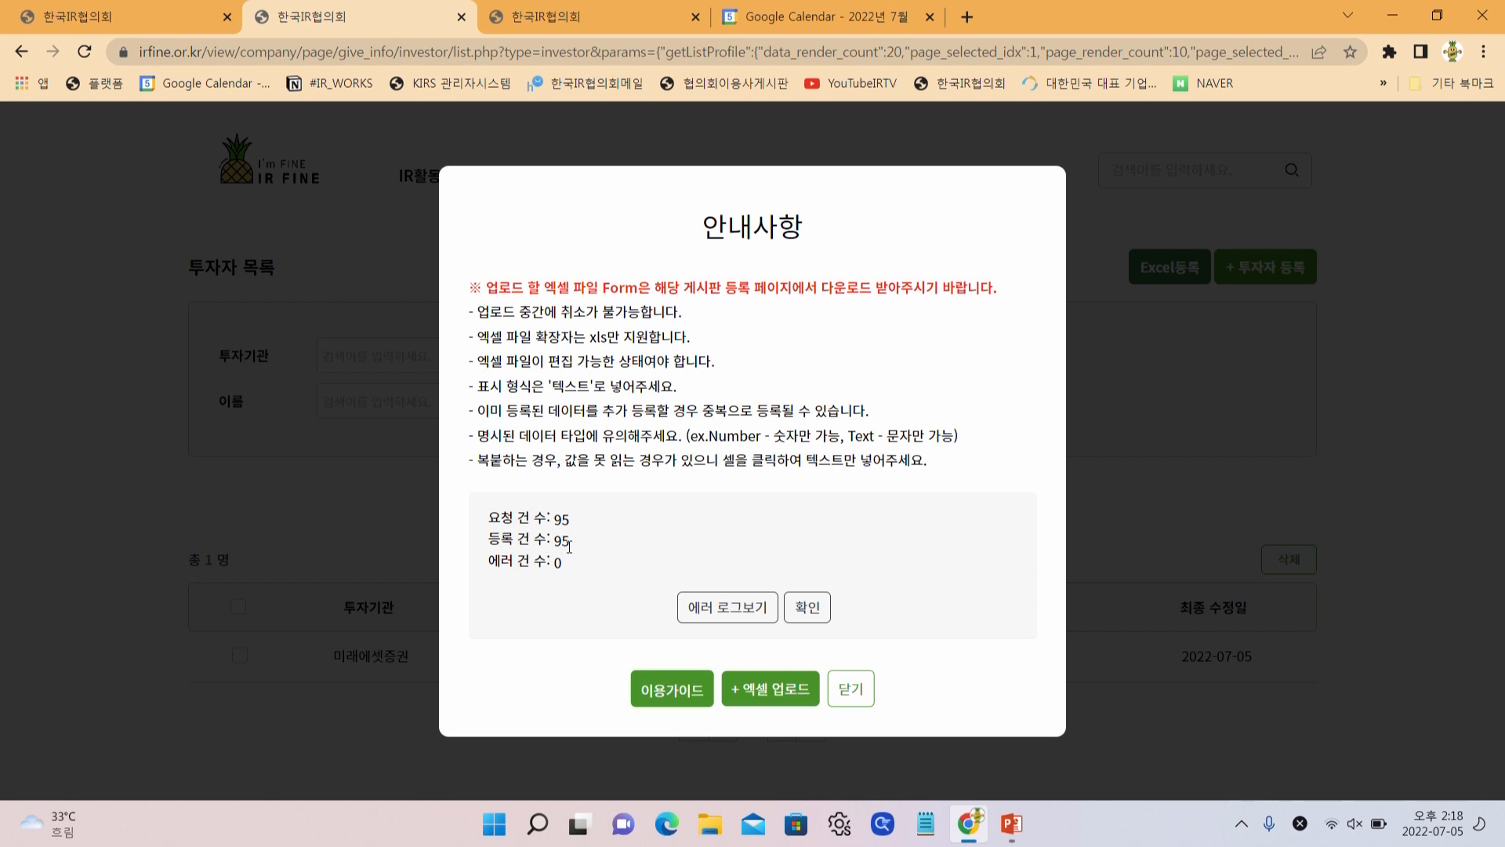
left_click(807, 606)
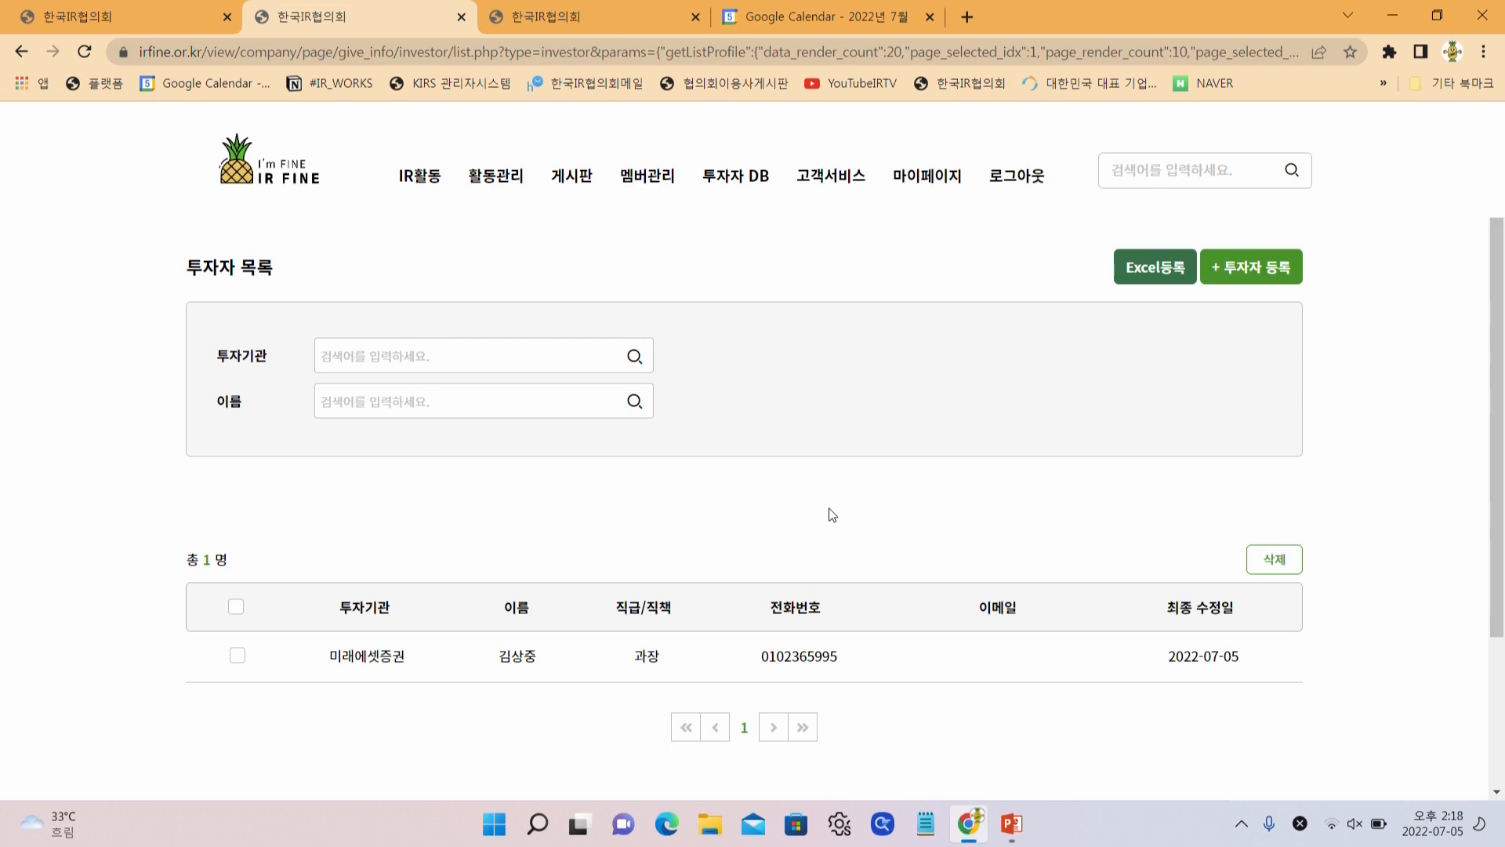
Scroll the investor list to verify its 96 entries, then open 게시판 > 공지사항
scroll(833, 515, "down", 3)
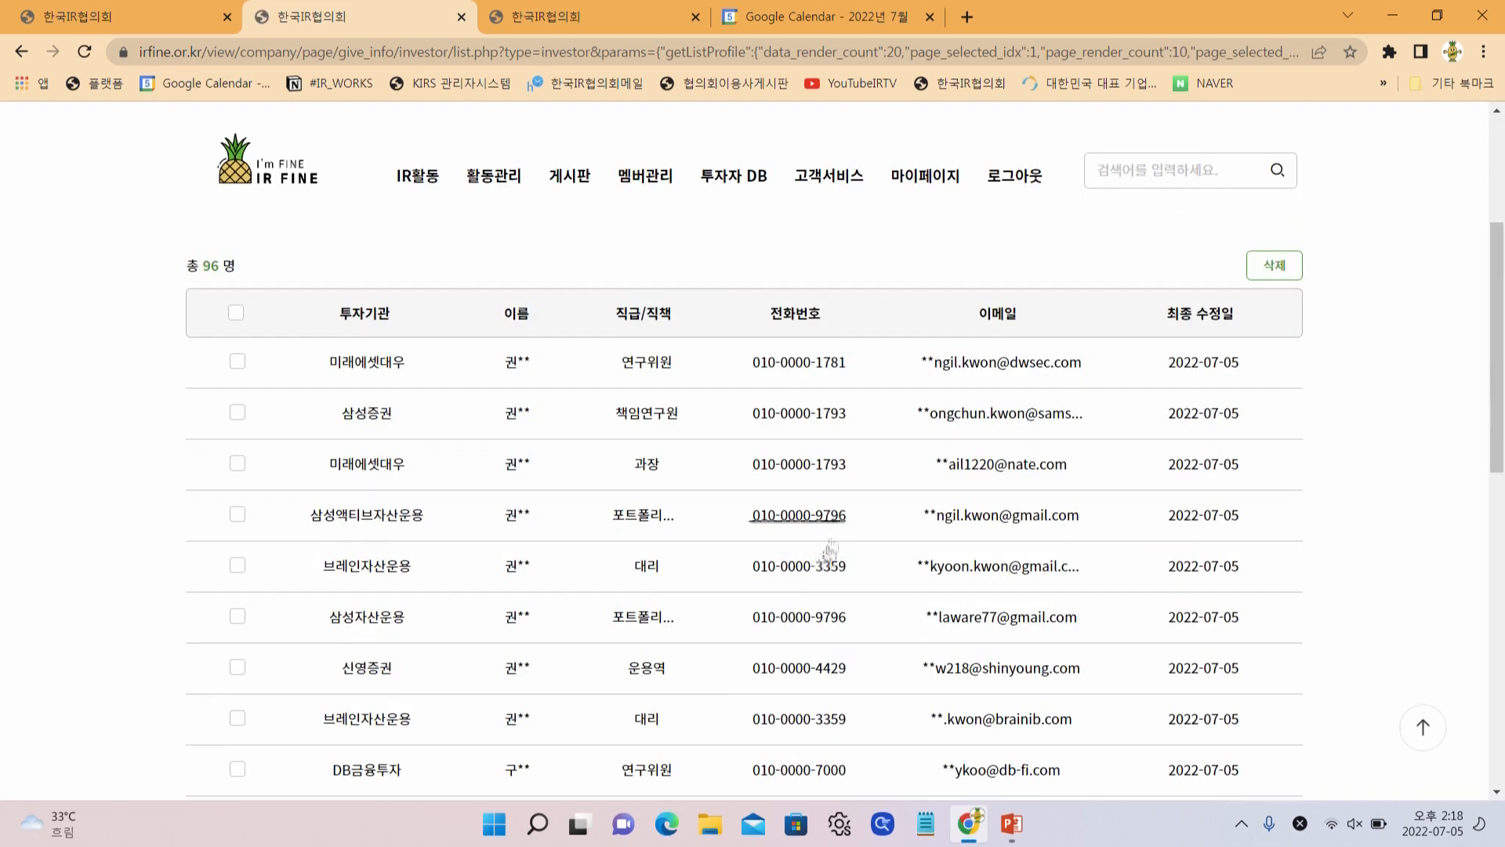
scroll(506, 549, "down", 3)
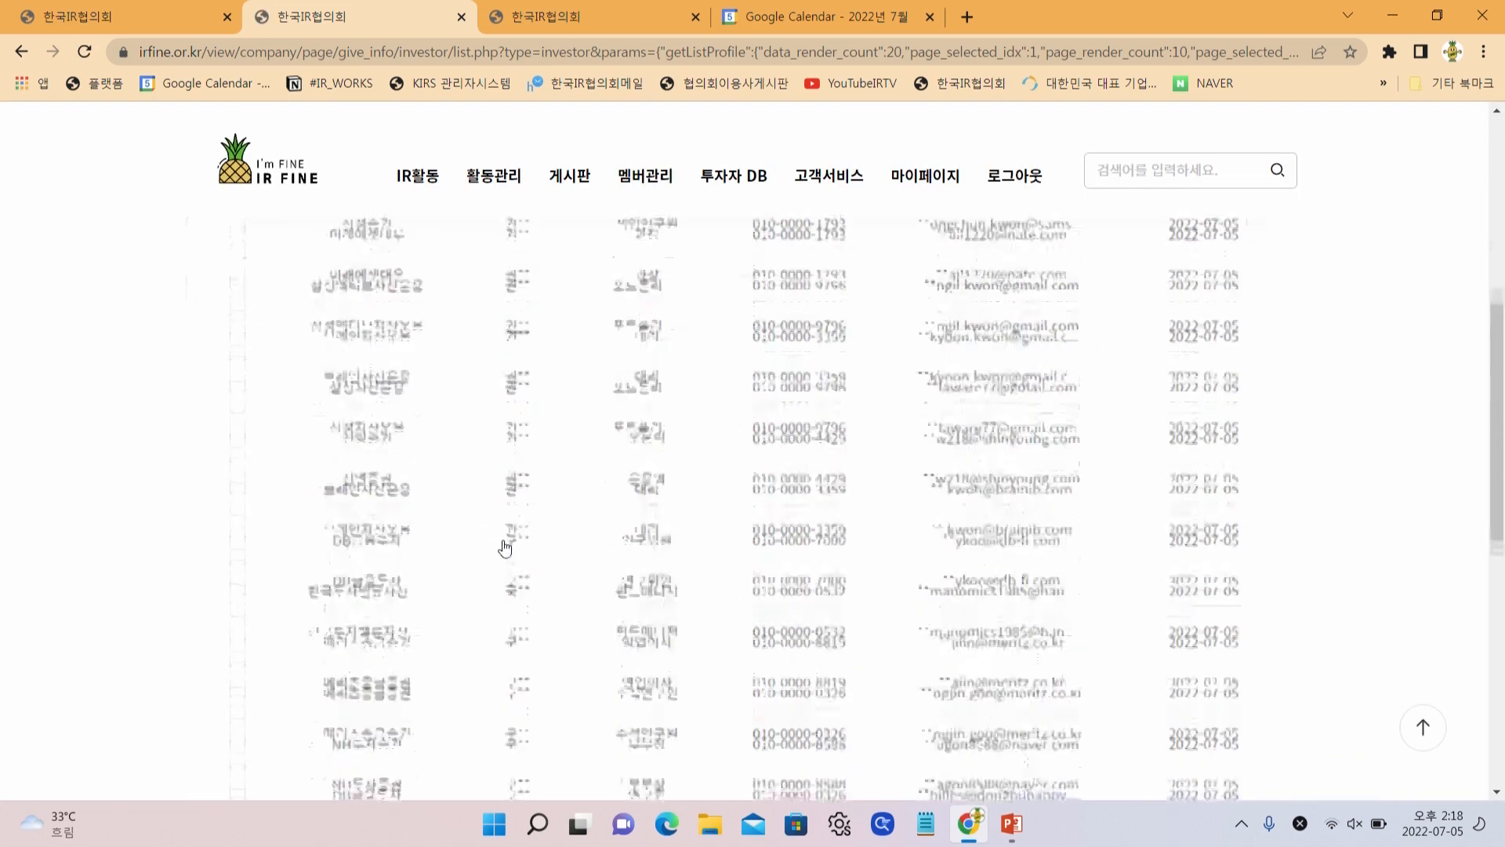
scroll(506, 552, "up", 5)
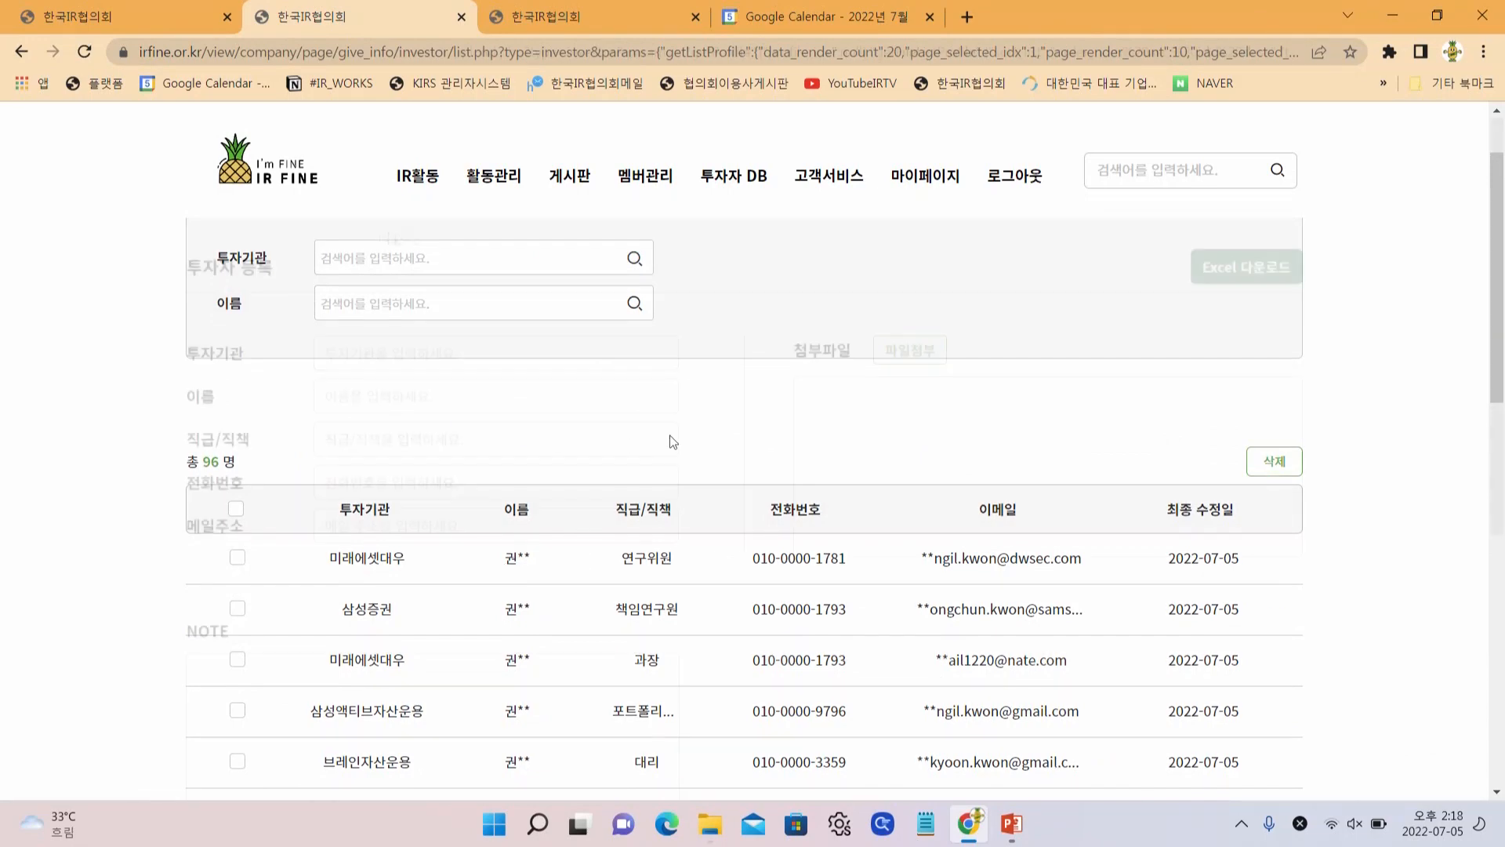
mouse_move(569, 181)
left_click(578, 233)
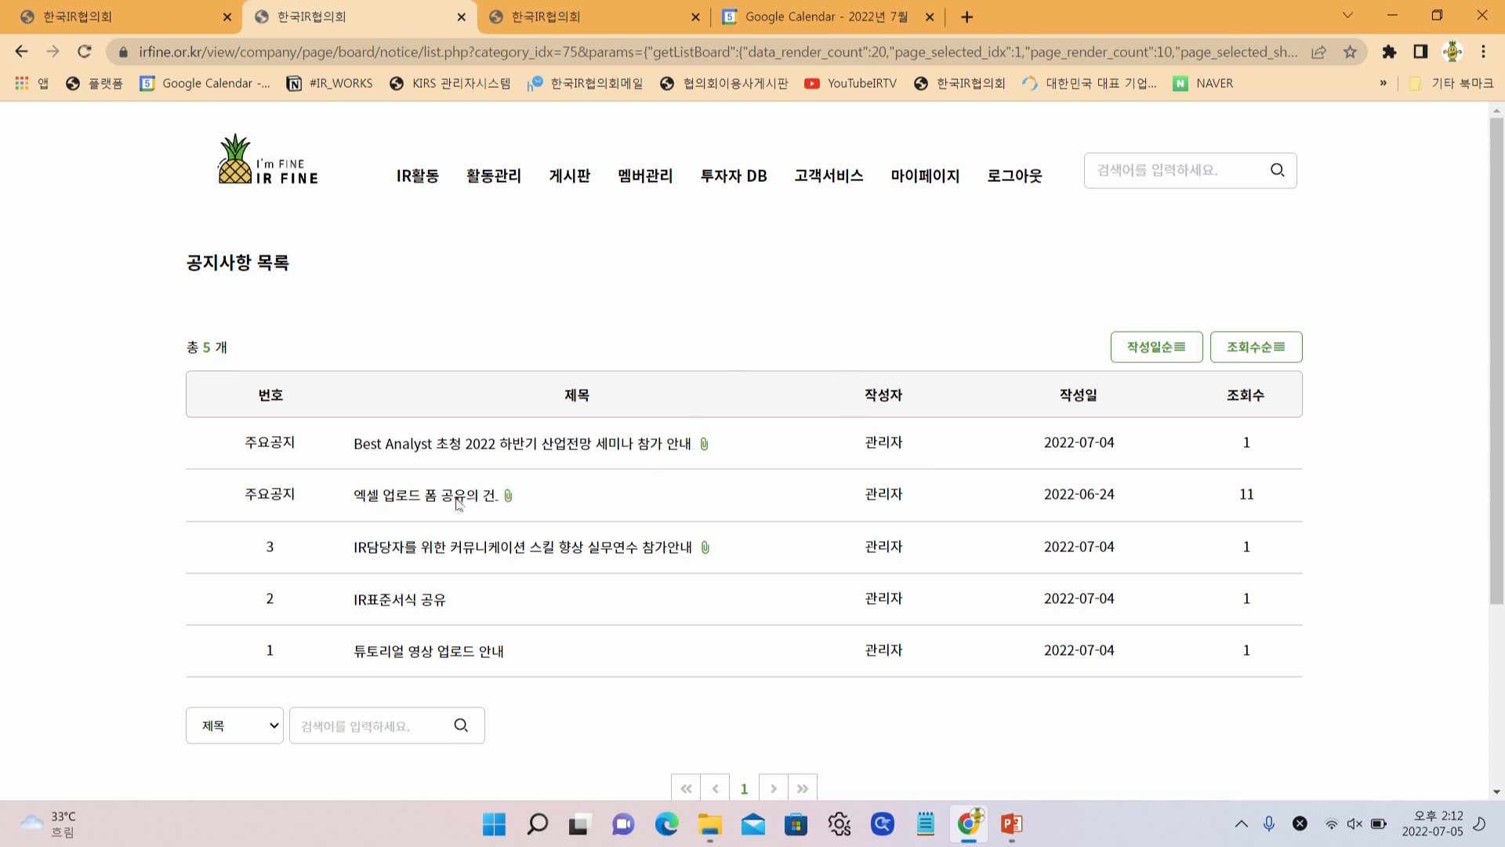
Read the 엑셀 업로드 폼 공유의 건 notice and its attachment, then open 게시판 > 사내 게시판
left_click(458, 506)
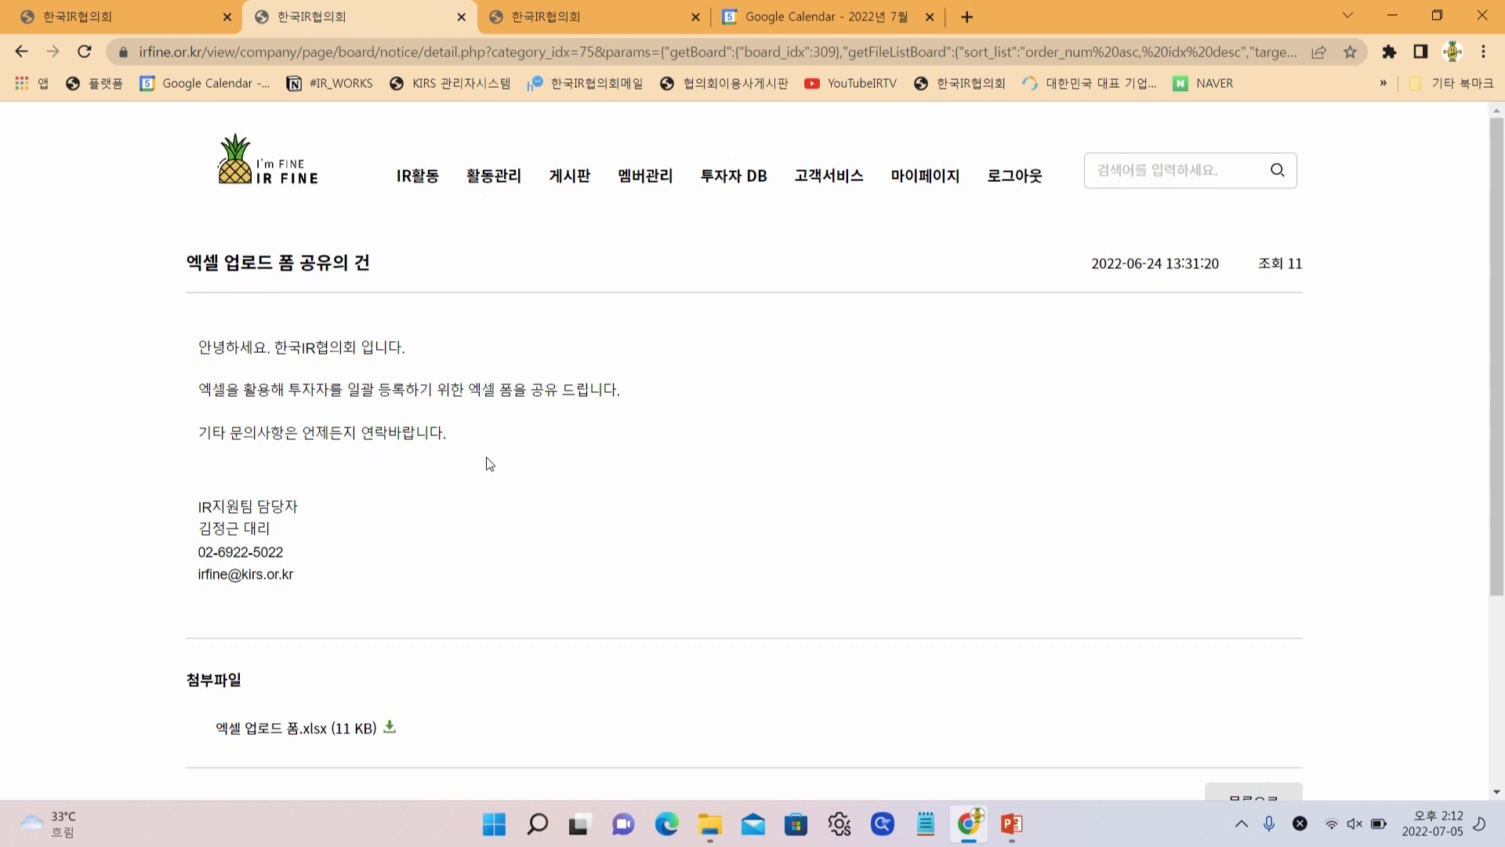
scroll(489, 464, "down", 3)
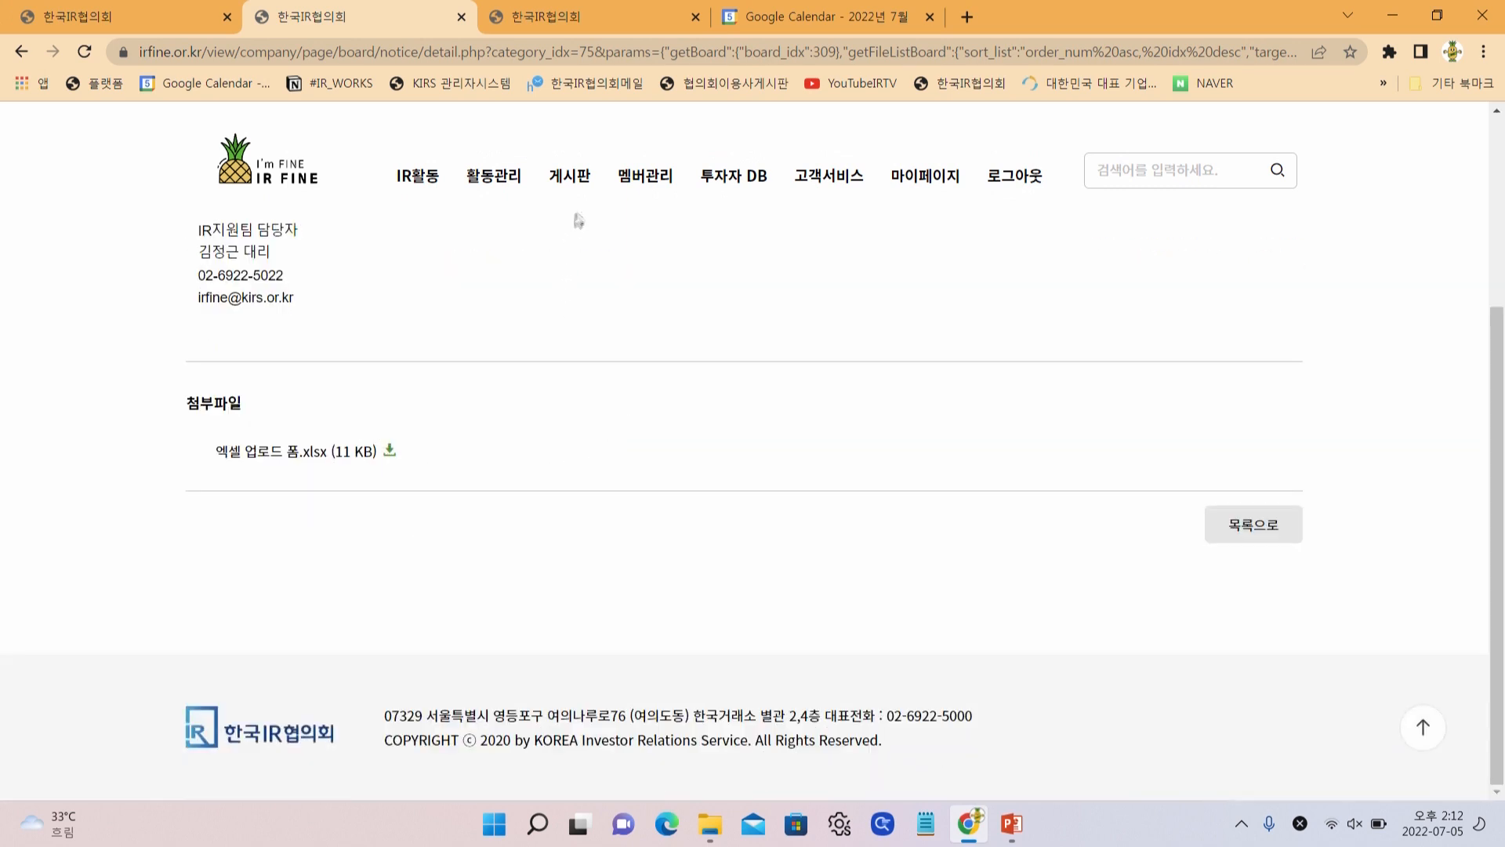
mouse_move(571, 176)
left_click(561, 272)
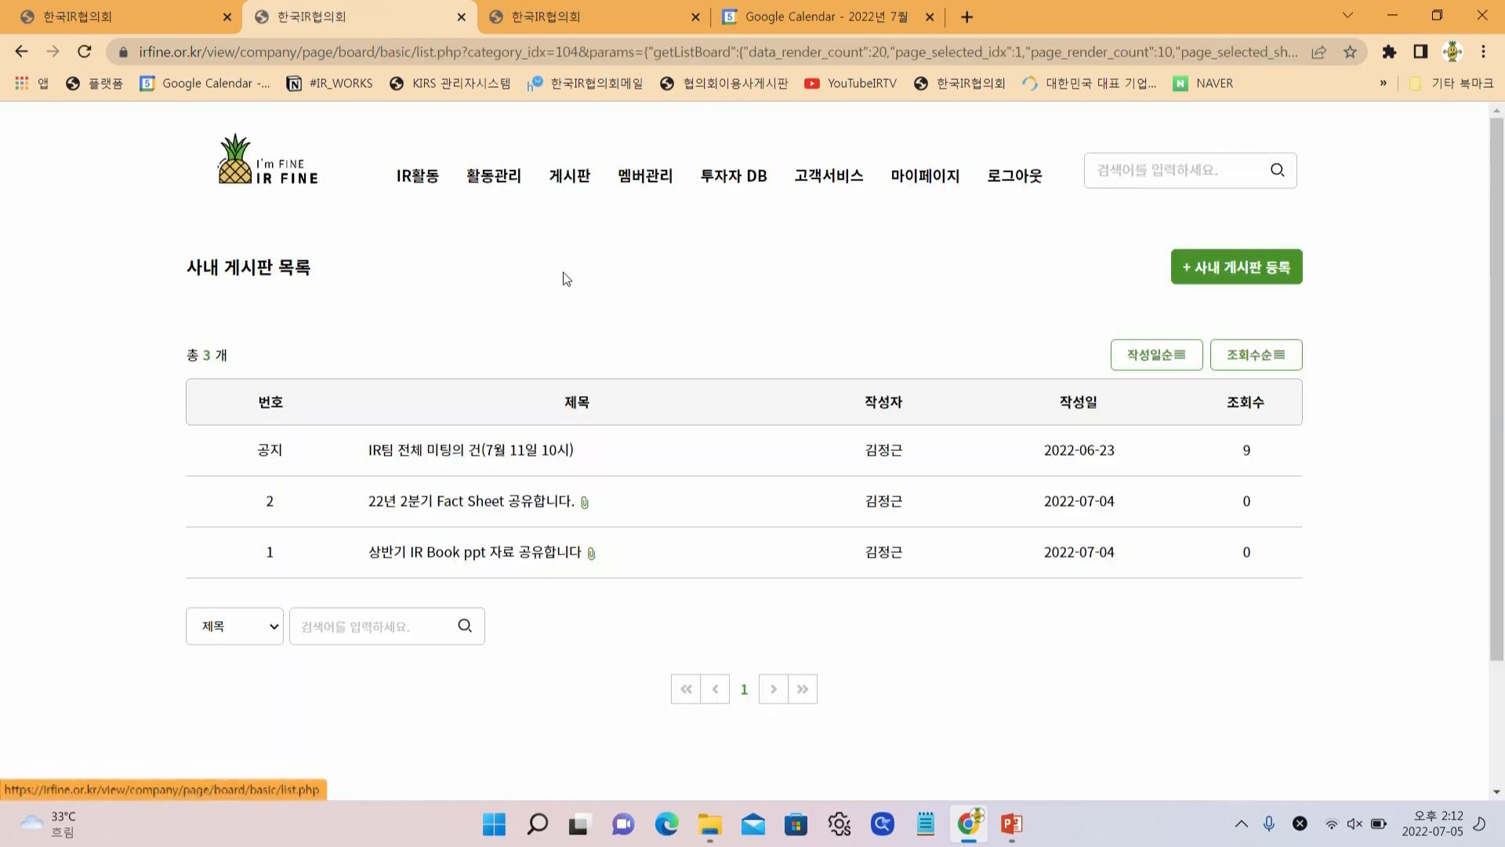